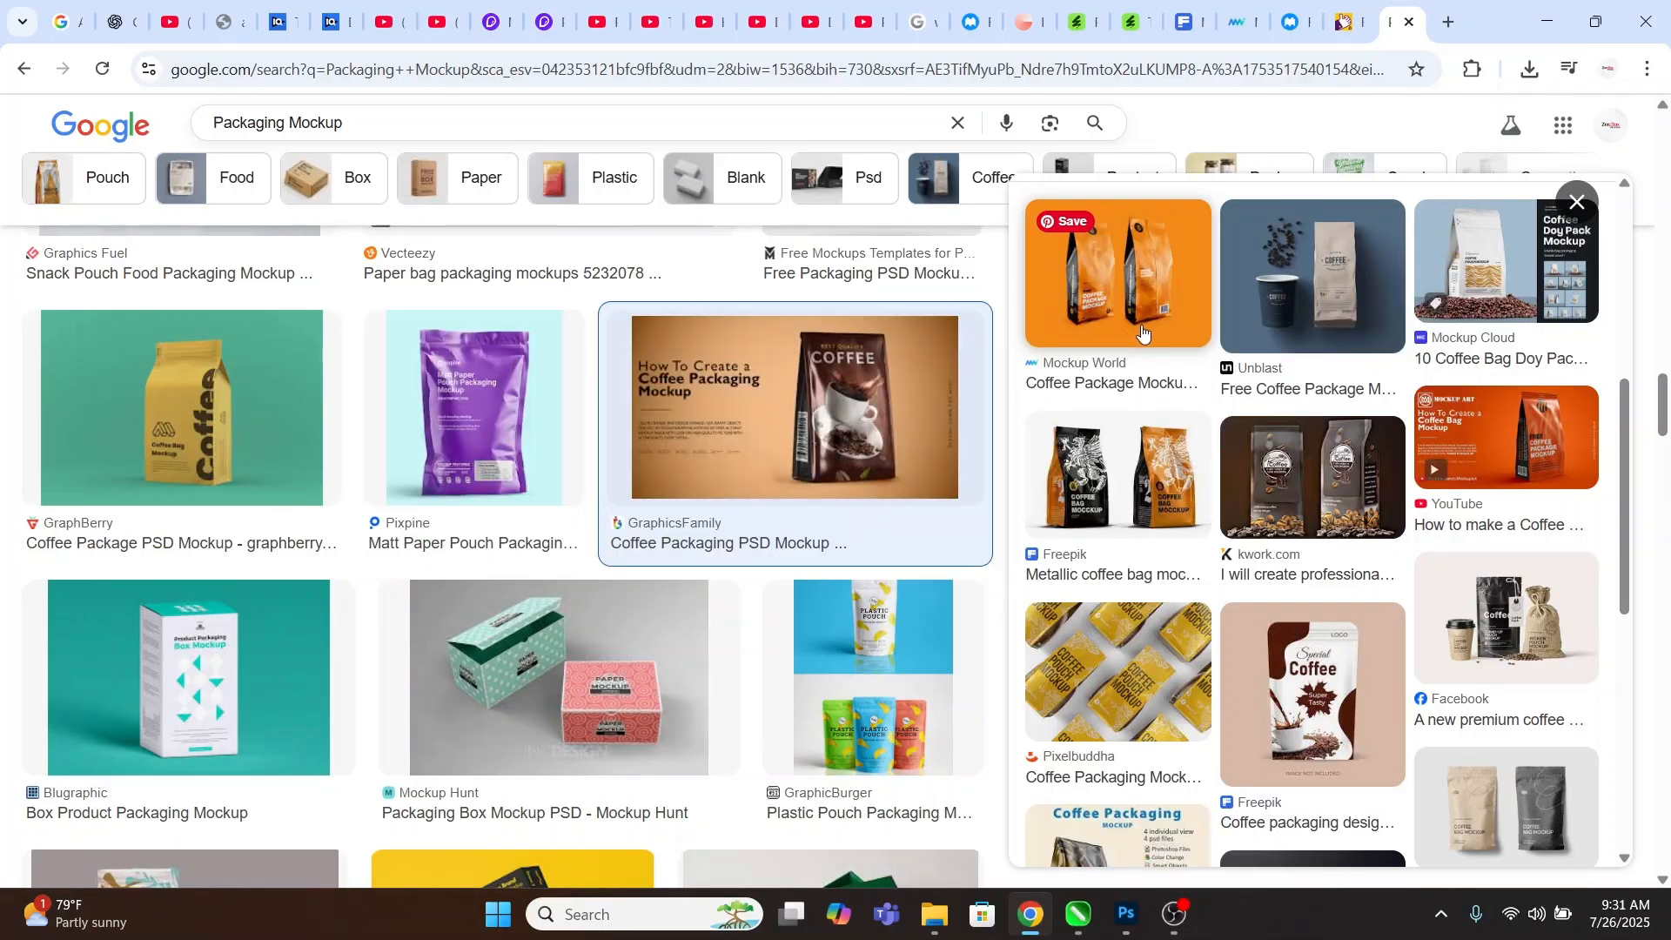
# Look through the related coffee packaging mockups in the image results and view Envato's T-Shirt Mockup page.
pyautogui.scroll(-3, 1143, 334)
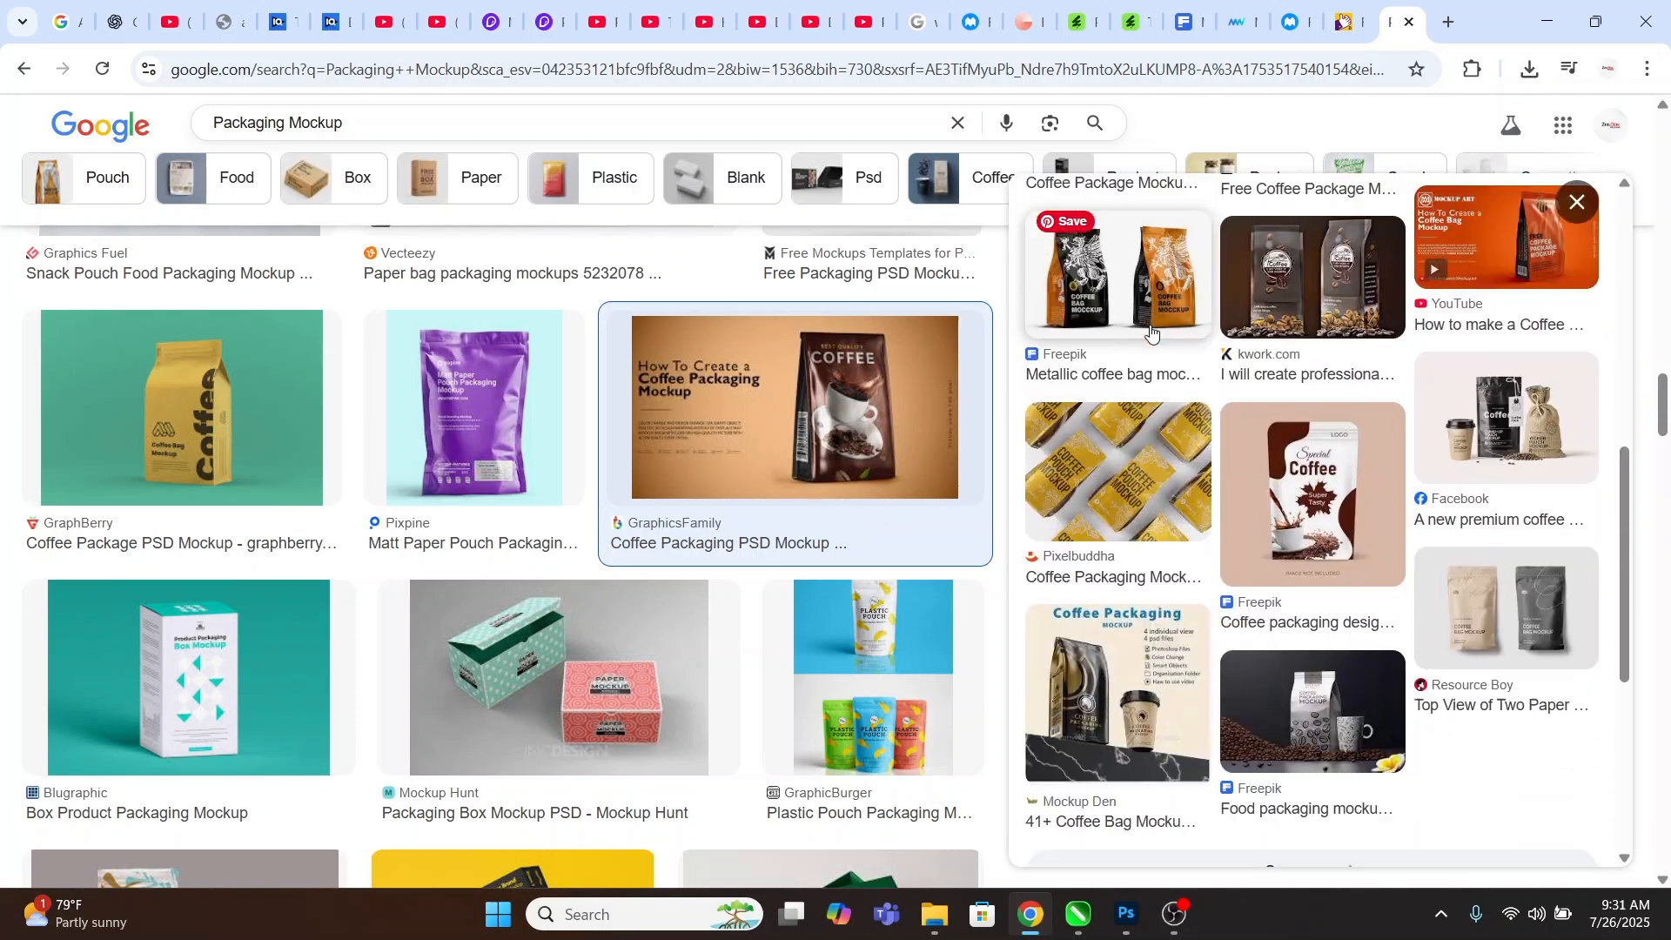
pyautogui.scroll(-1, 645, 496)
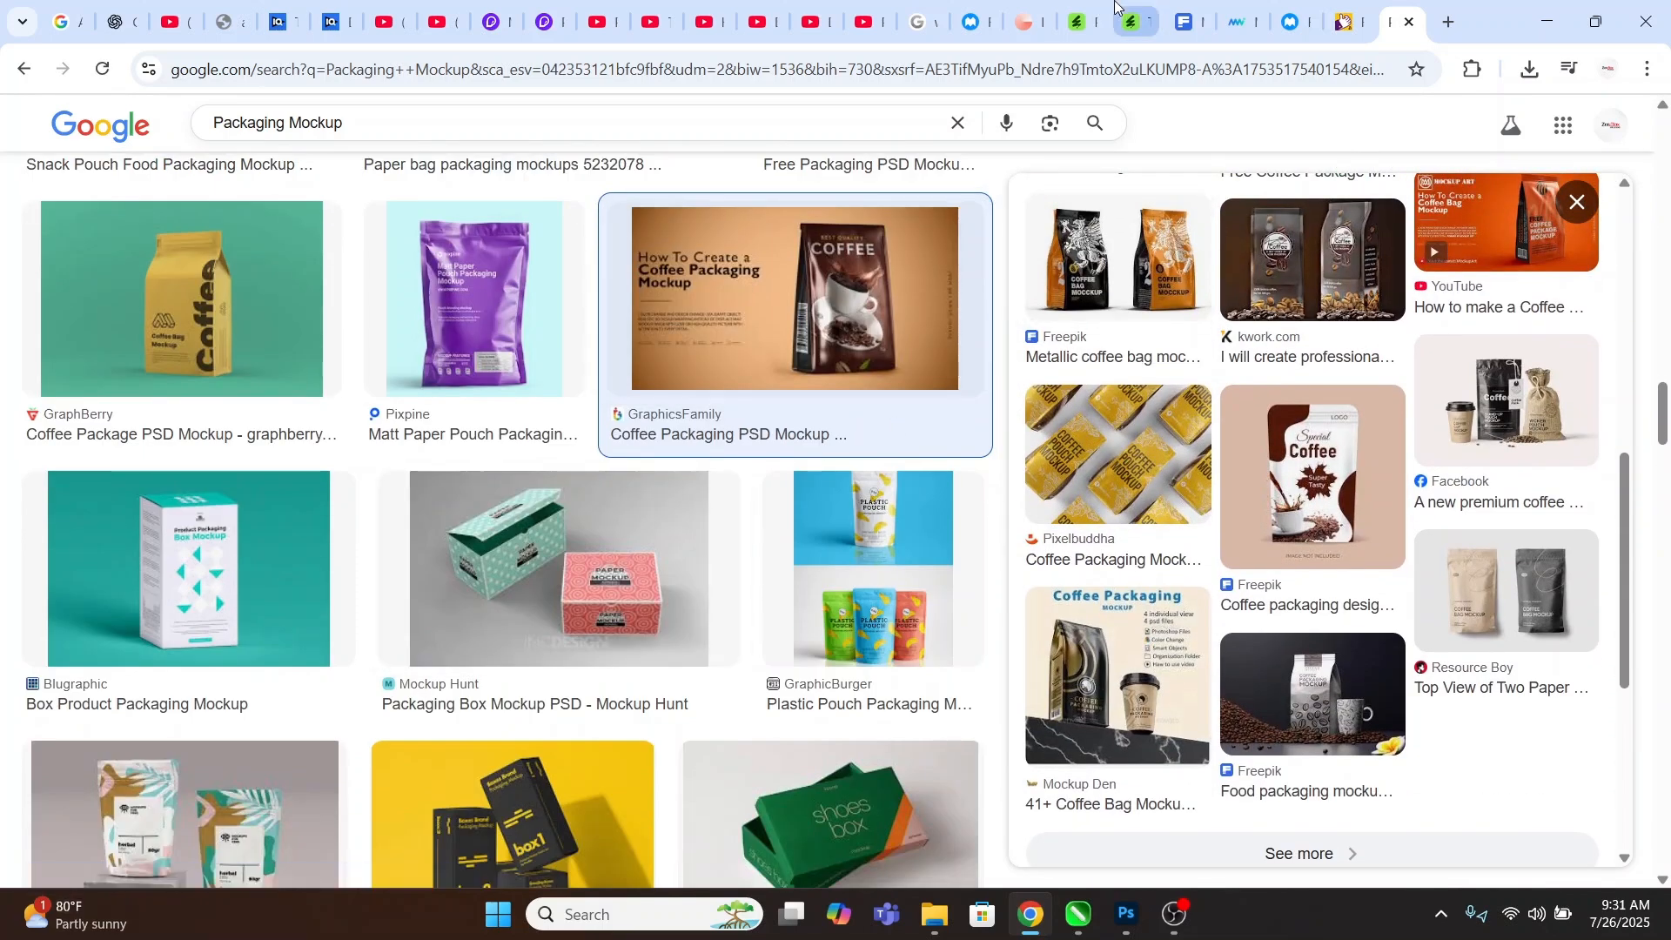
pyautogui.click(1133, 22)
pyautogui.scroll(3, 295, 316)
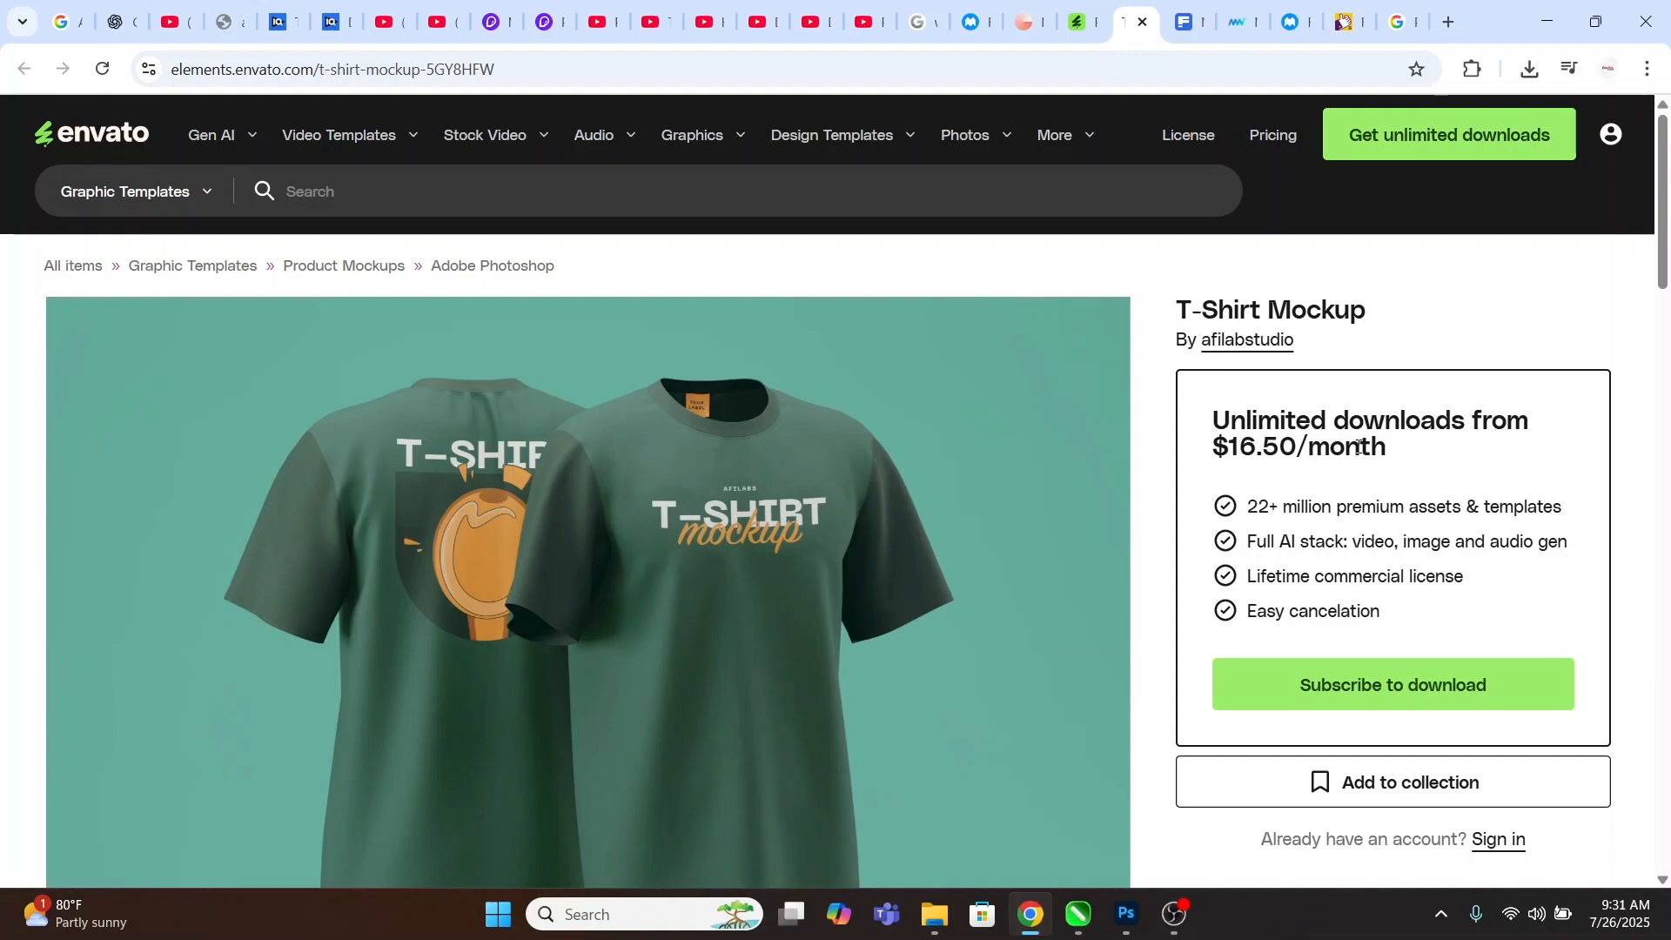
# Switch to Envato's product mockups listing and browse its first page down to the page numbers.
pyautogui.hotkey('ctrl', 'shift', 'Tab')
pyautogui.scroll(-6, 926, 548)
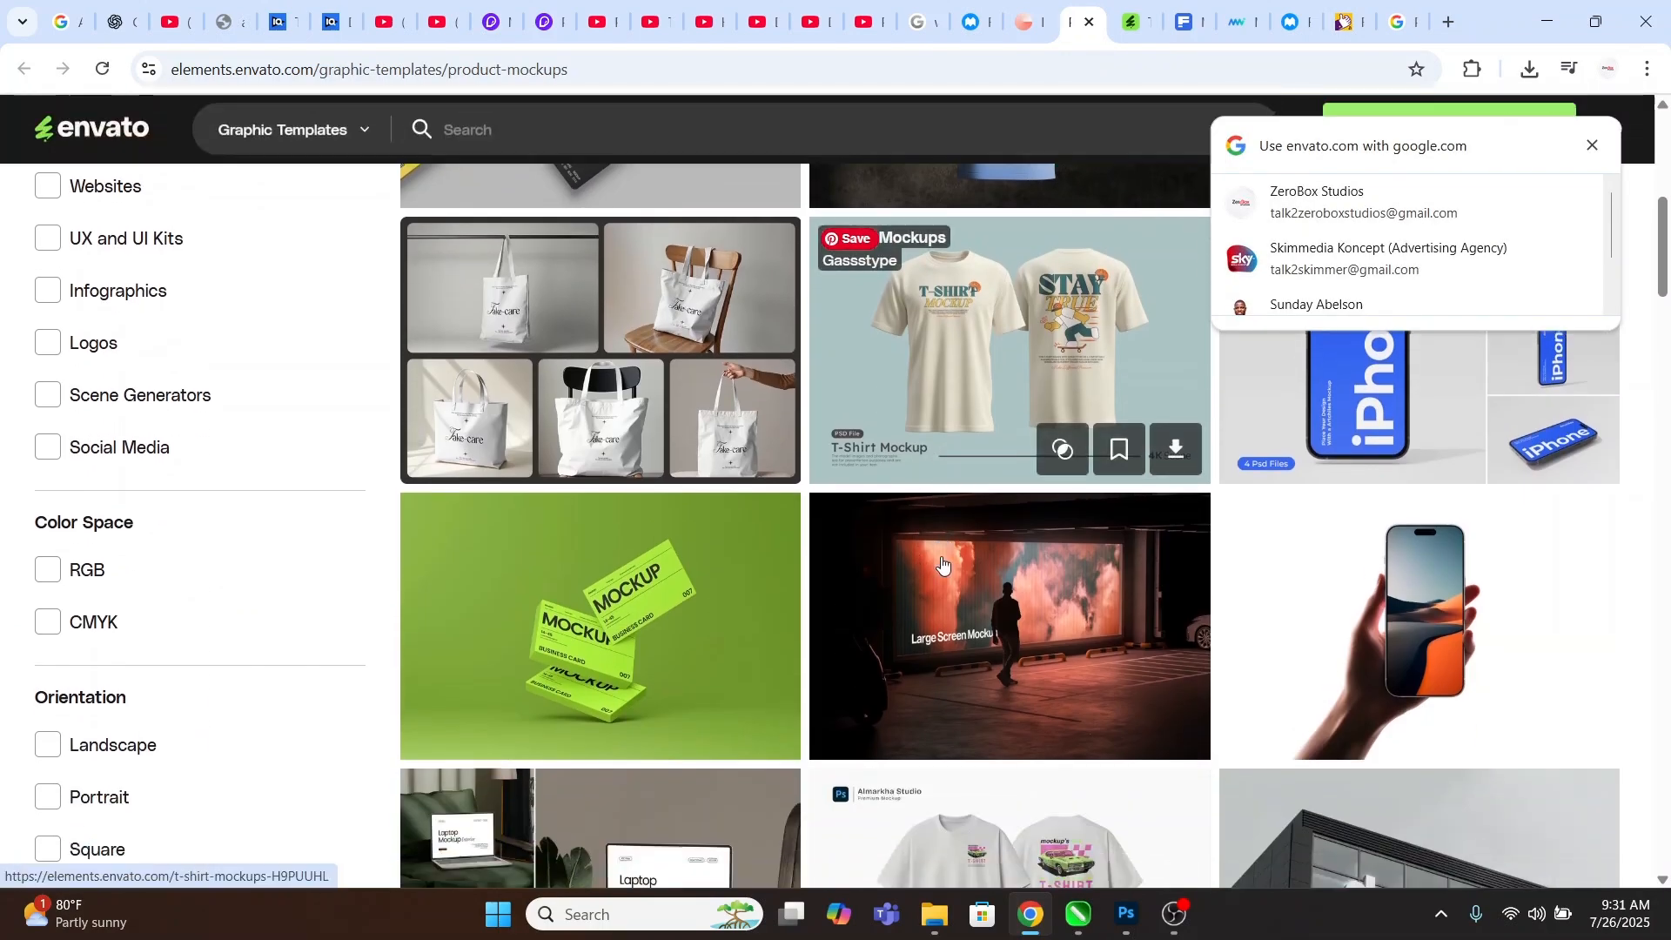
pyautogui.scroll(-10, 942, 564)
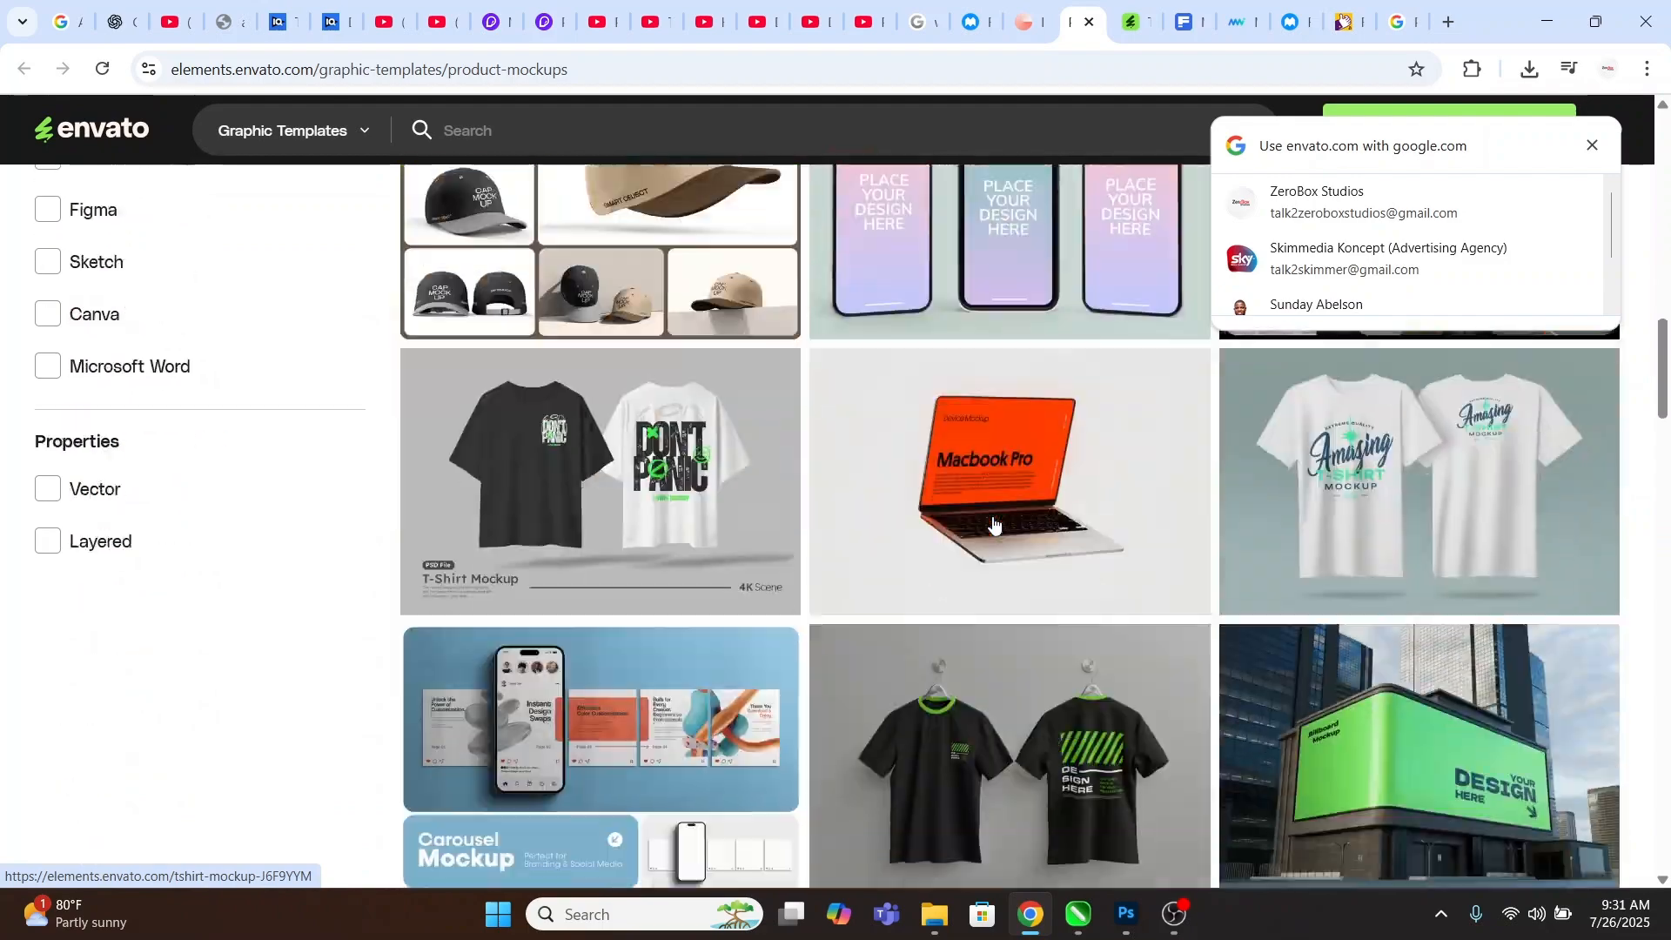
pyautogui.moveTo(993, 522)
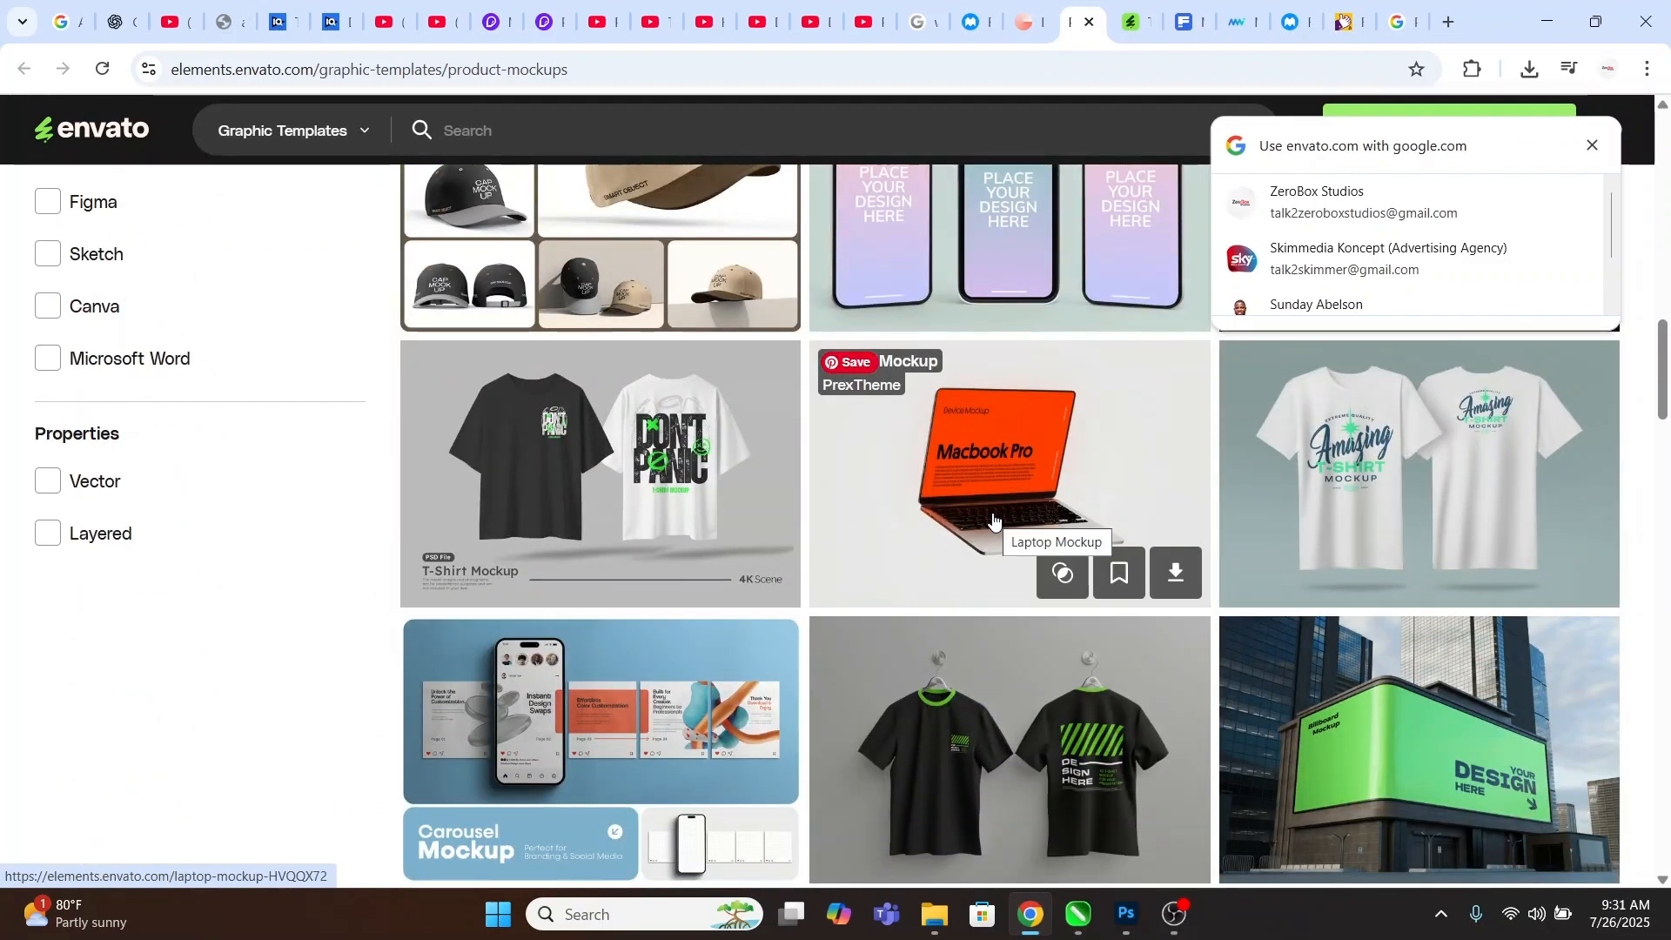
pyautogui.scroll(-10, 993, 521)
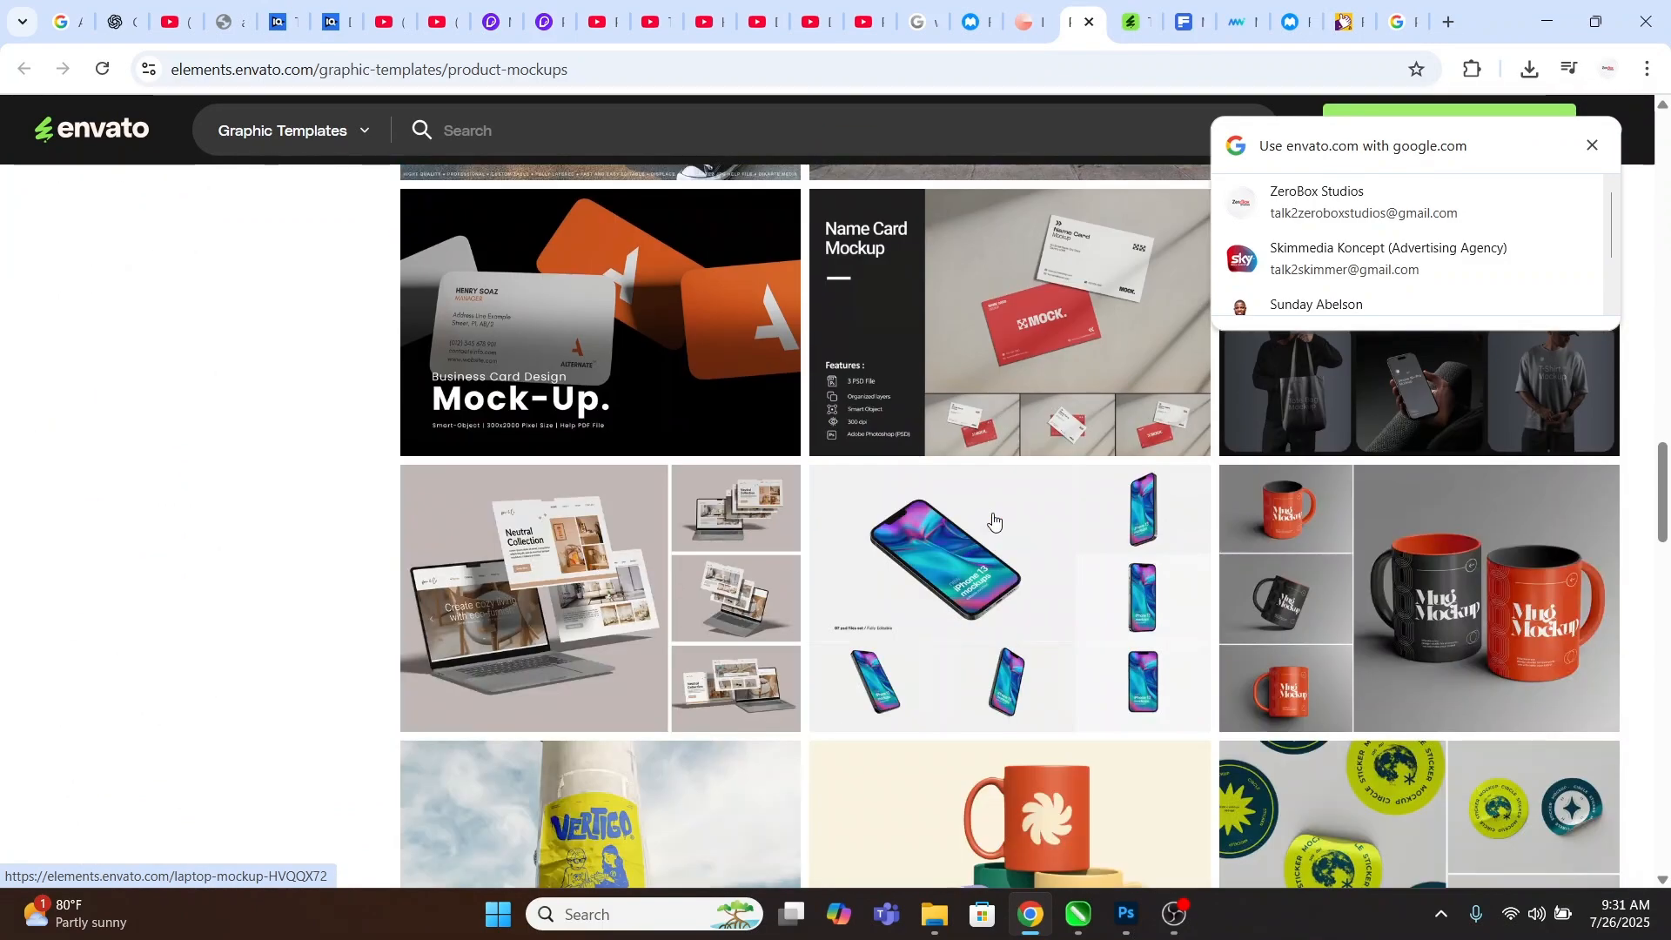
pyautogui.scroll(-10, 993, 520)
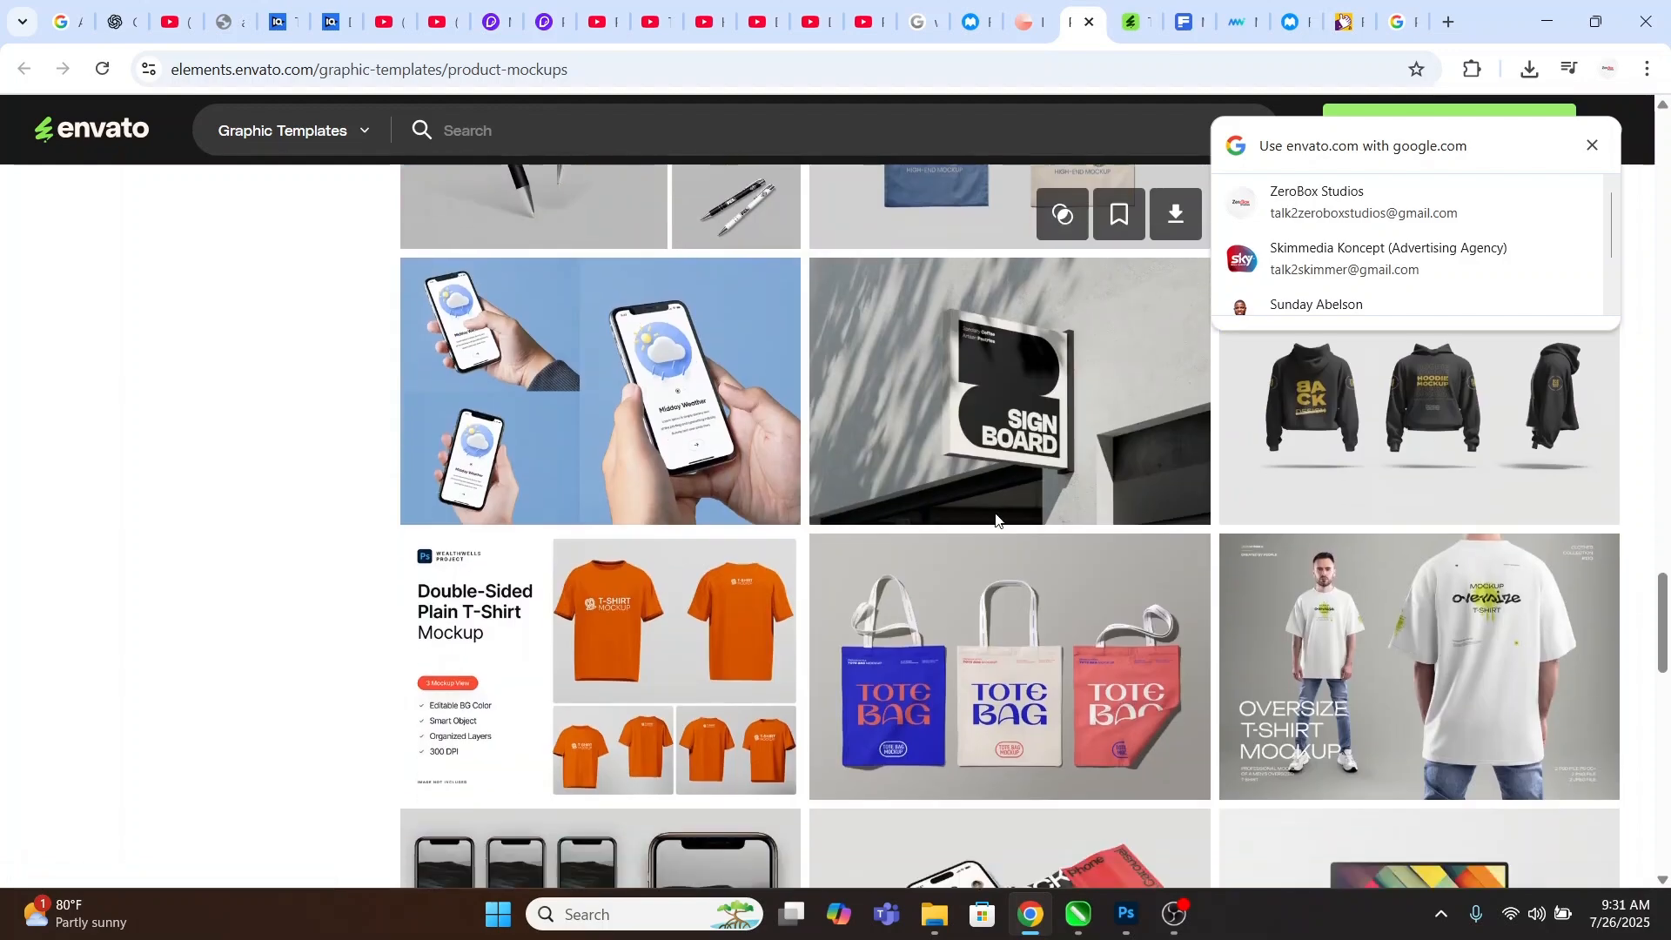
pyautogui.scroll(-8, 996, 515)
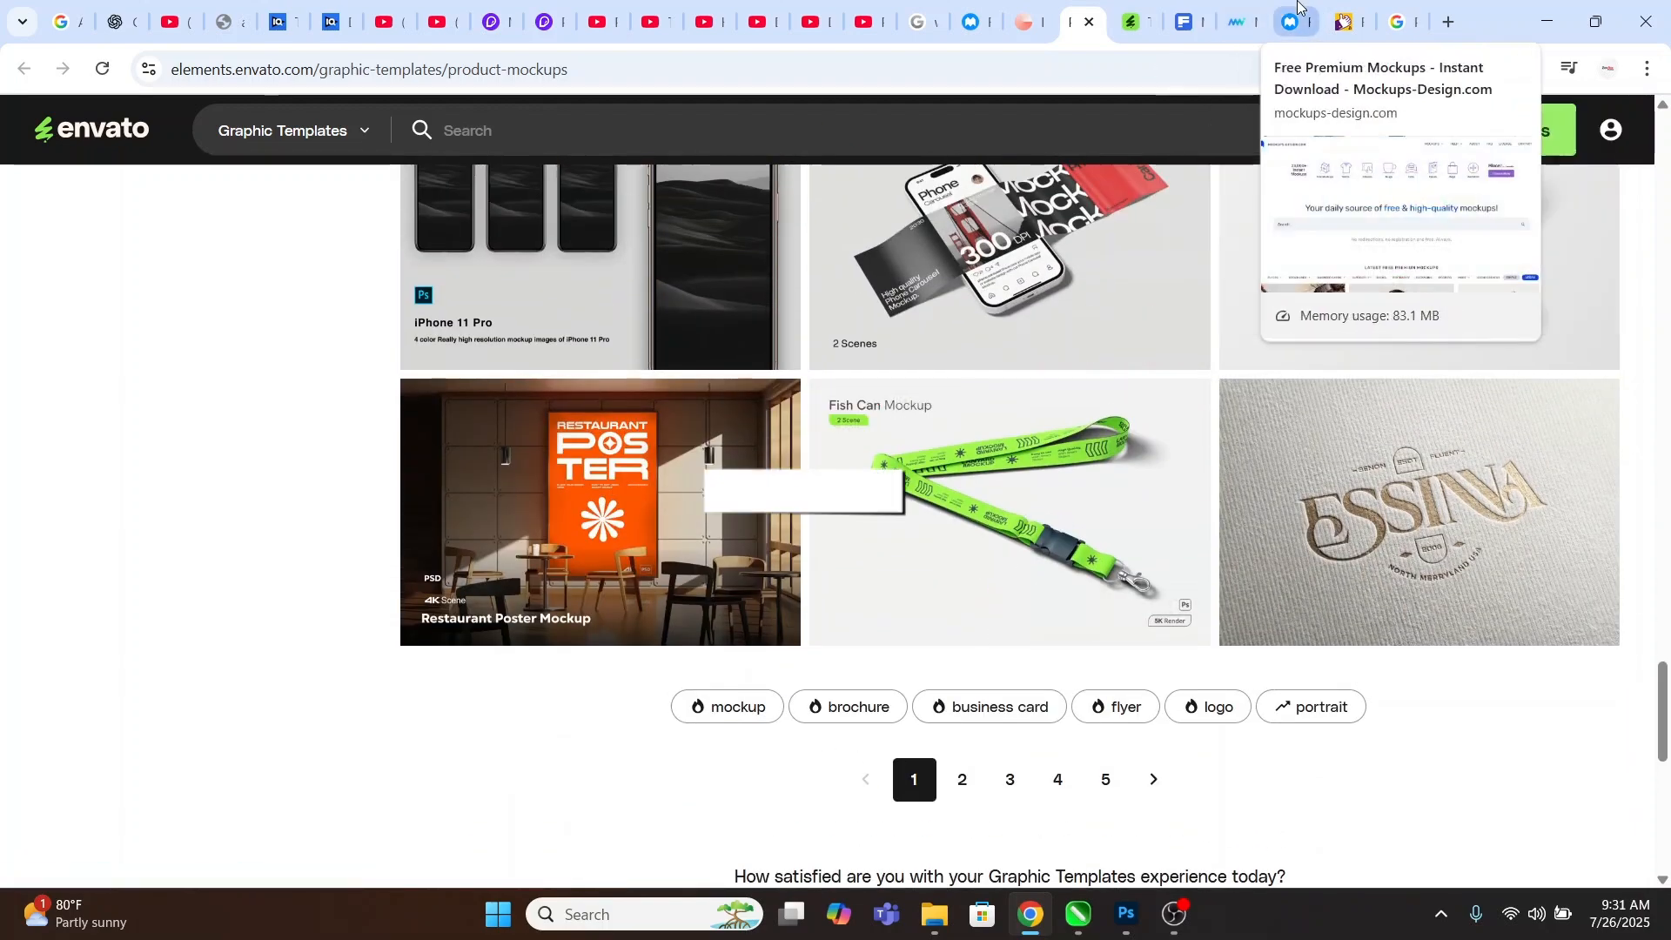
# Switch to mockups-design.com and look through its latest free premium mockups.
pyautogui.click(1297, 20)
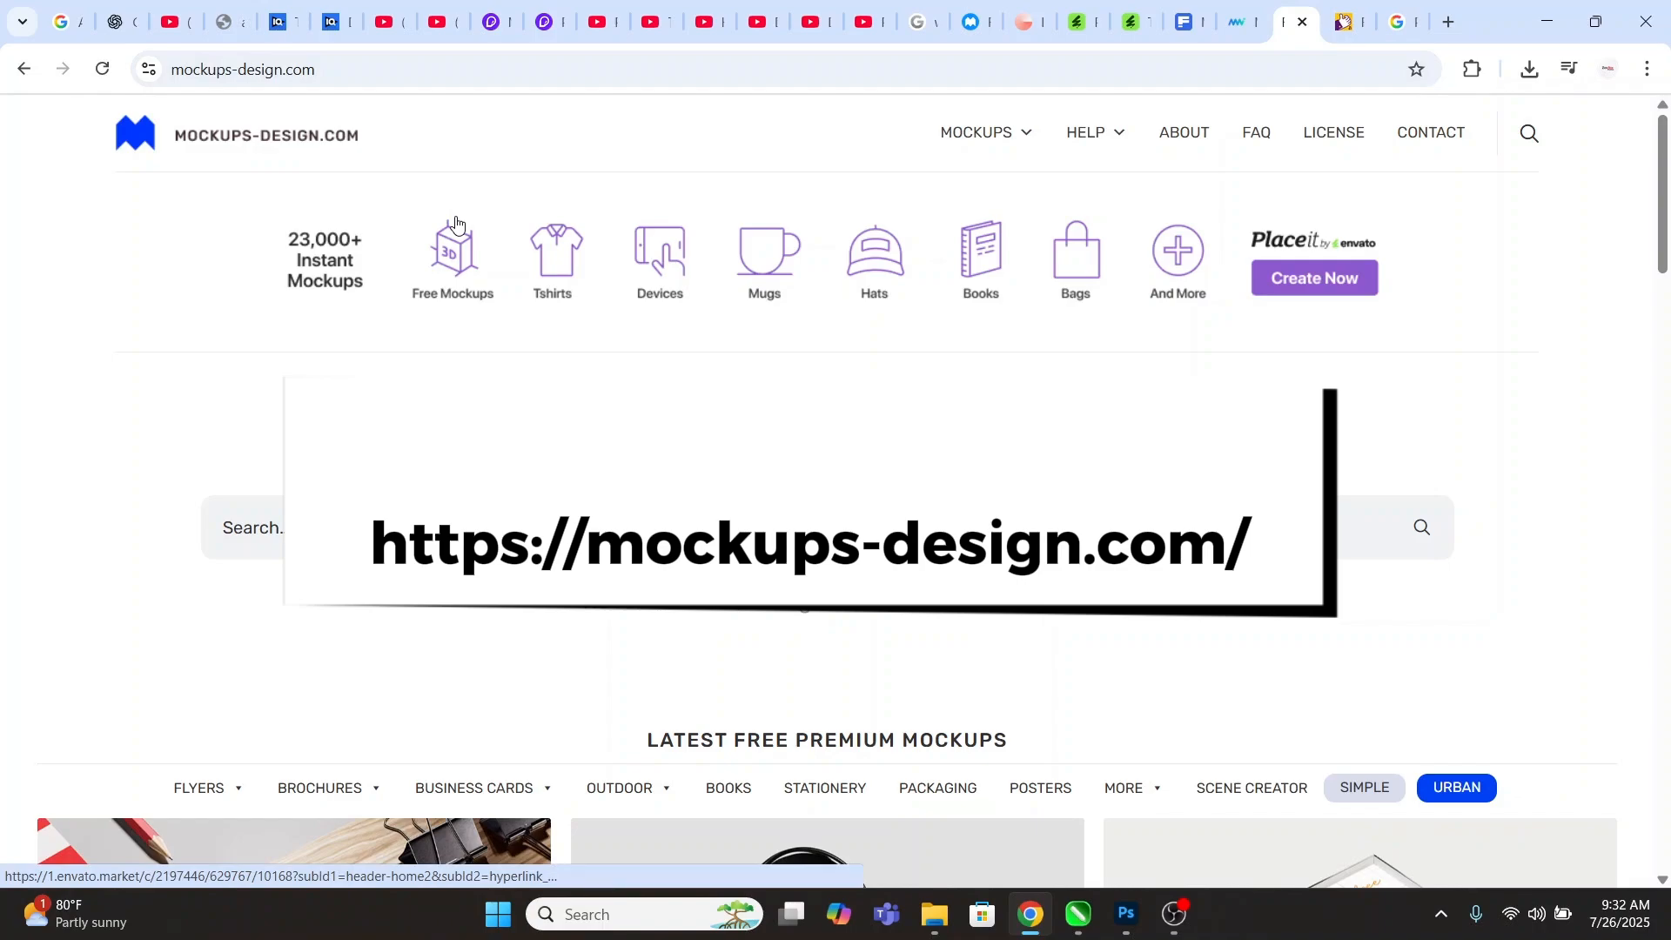
pyautogui.scroll(-10, 850, 519)
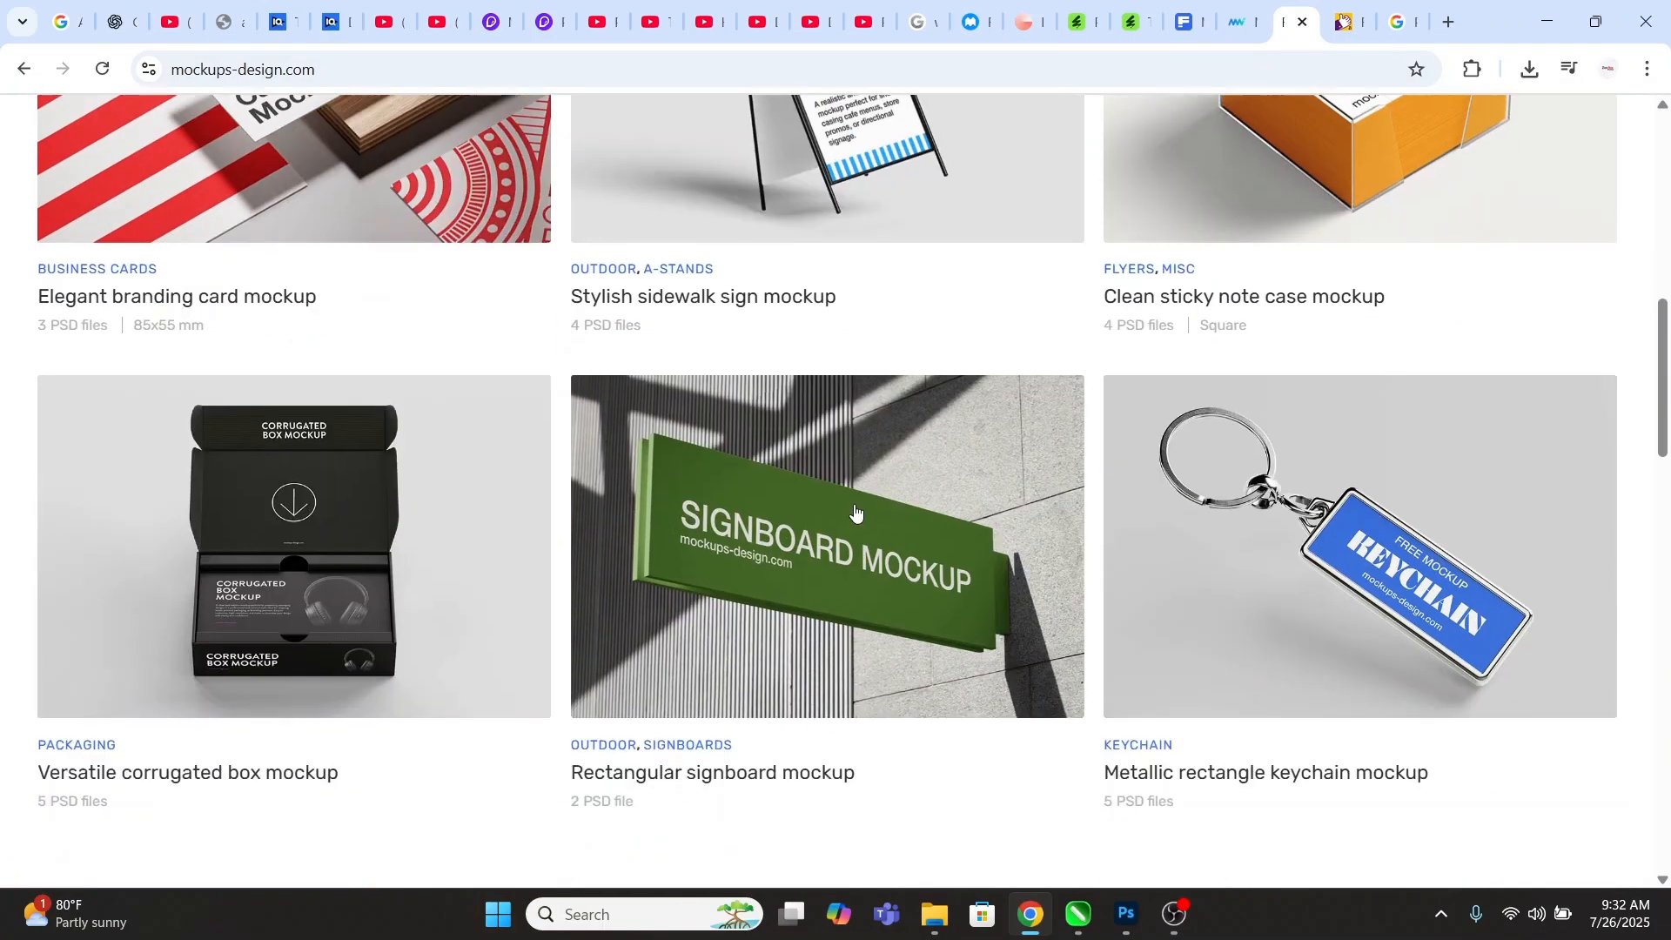
pyautogui.scroll(-9, 855, 514)
pyautogui.scroll(17, 866, 463)
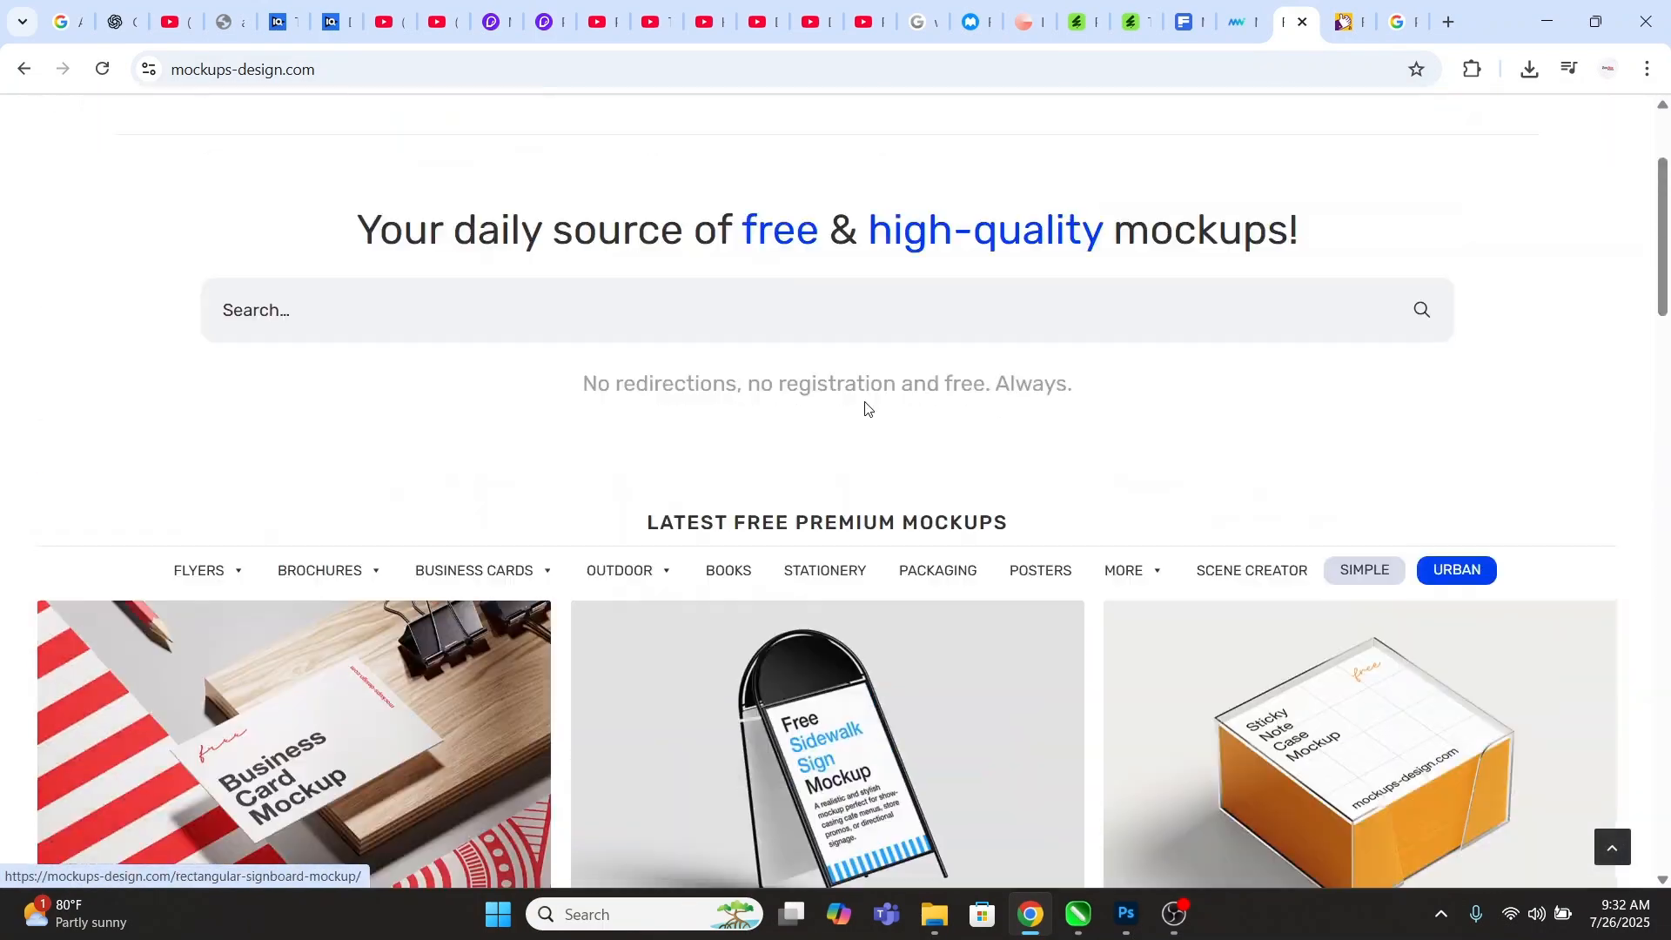
# Search mockups-design.com for "Letterhead" and look through the first page of results.
pyautogui.scroll(3, 787, 540)
pyautogui.click(787, 540)
pyautogui.write('Let')
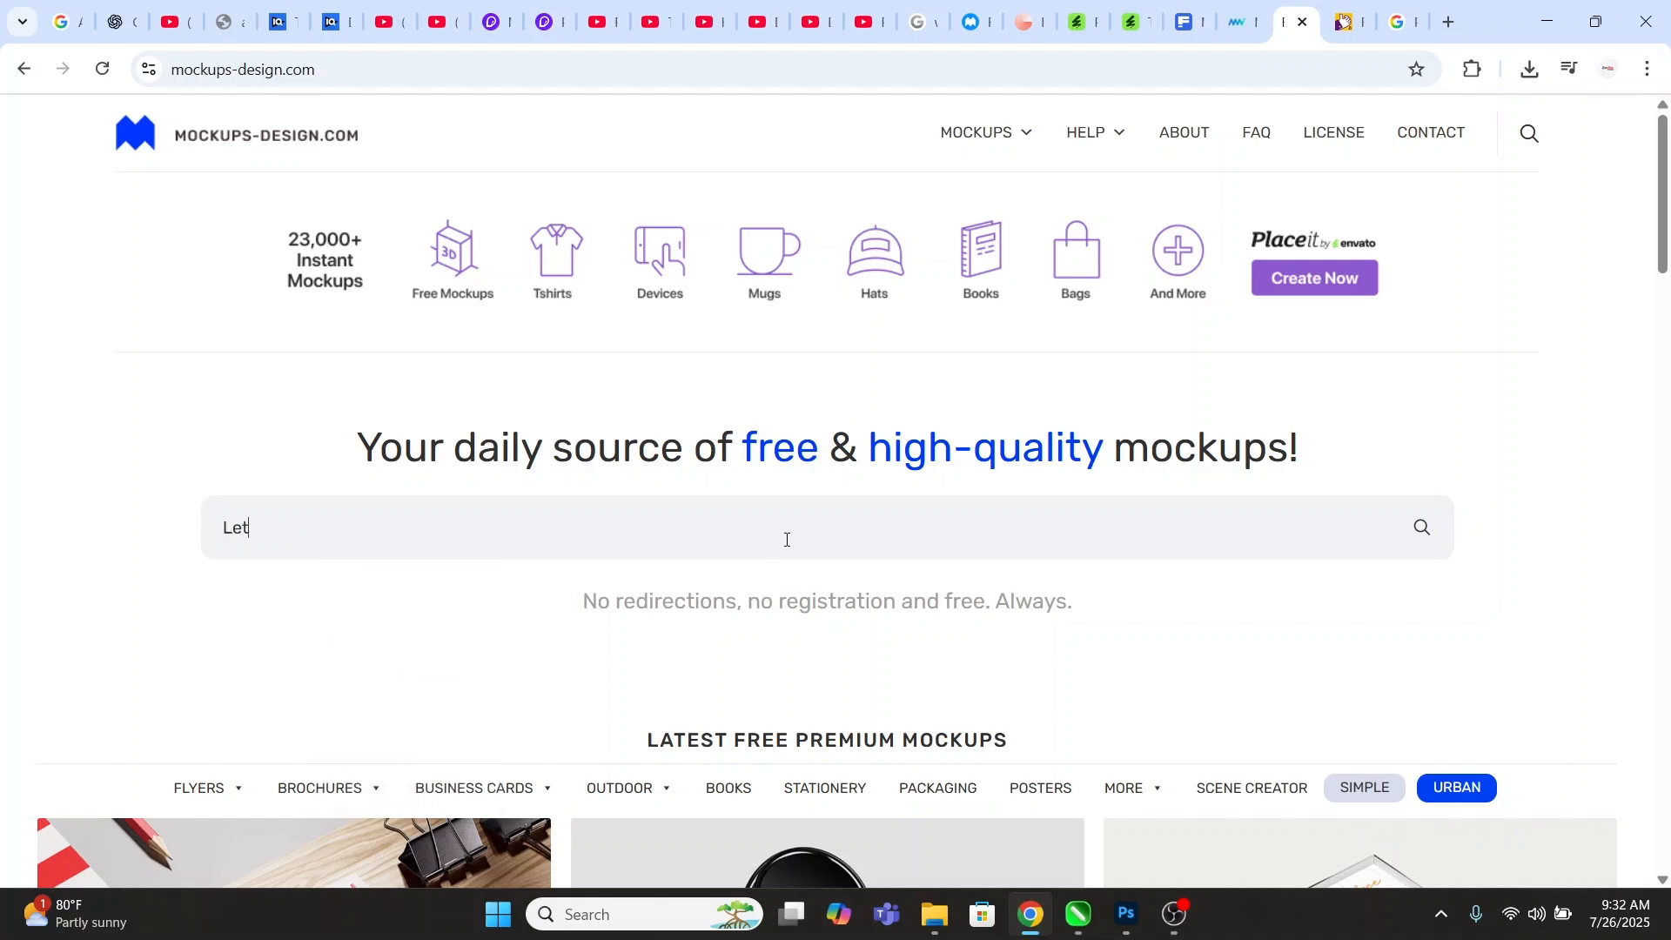
pyautogui.write('terhead')
pyautogui.press('Return')
pyautogui.scroll(-3, 608, 575)
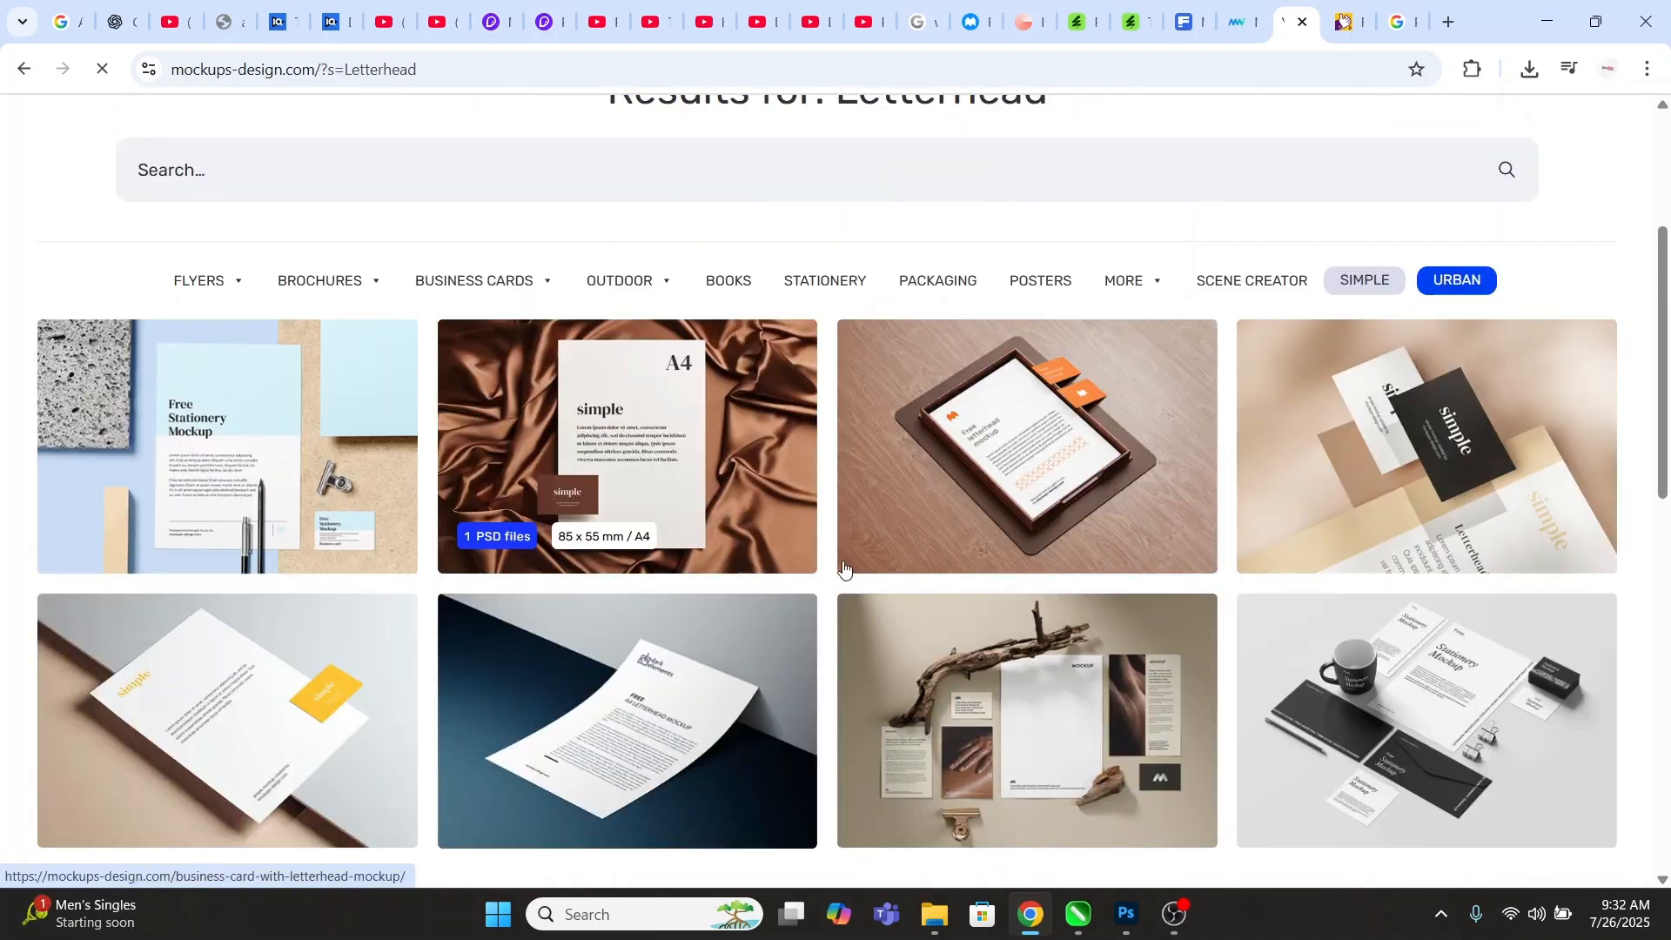
pyautogui.scroll(-3, 844, 571)
pyautogui.scroll(-1, 795, 589)
pyautogui.scroll(-6, 766, 575)
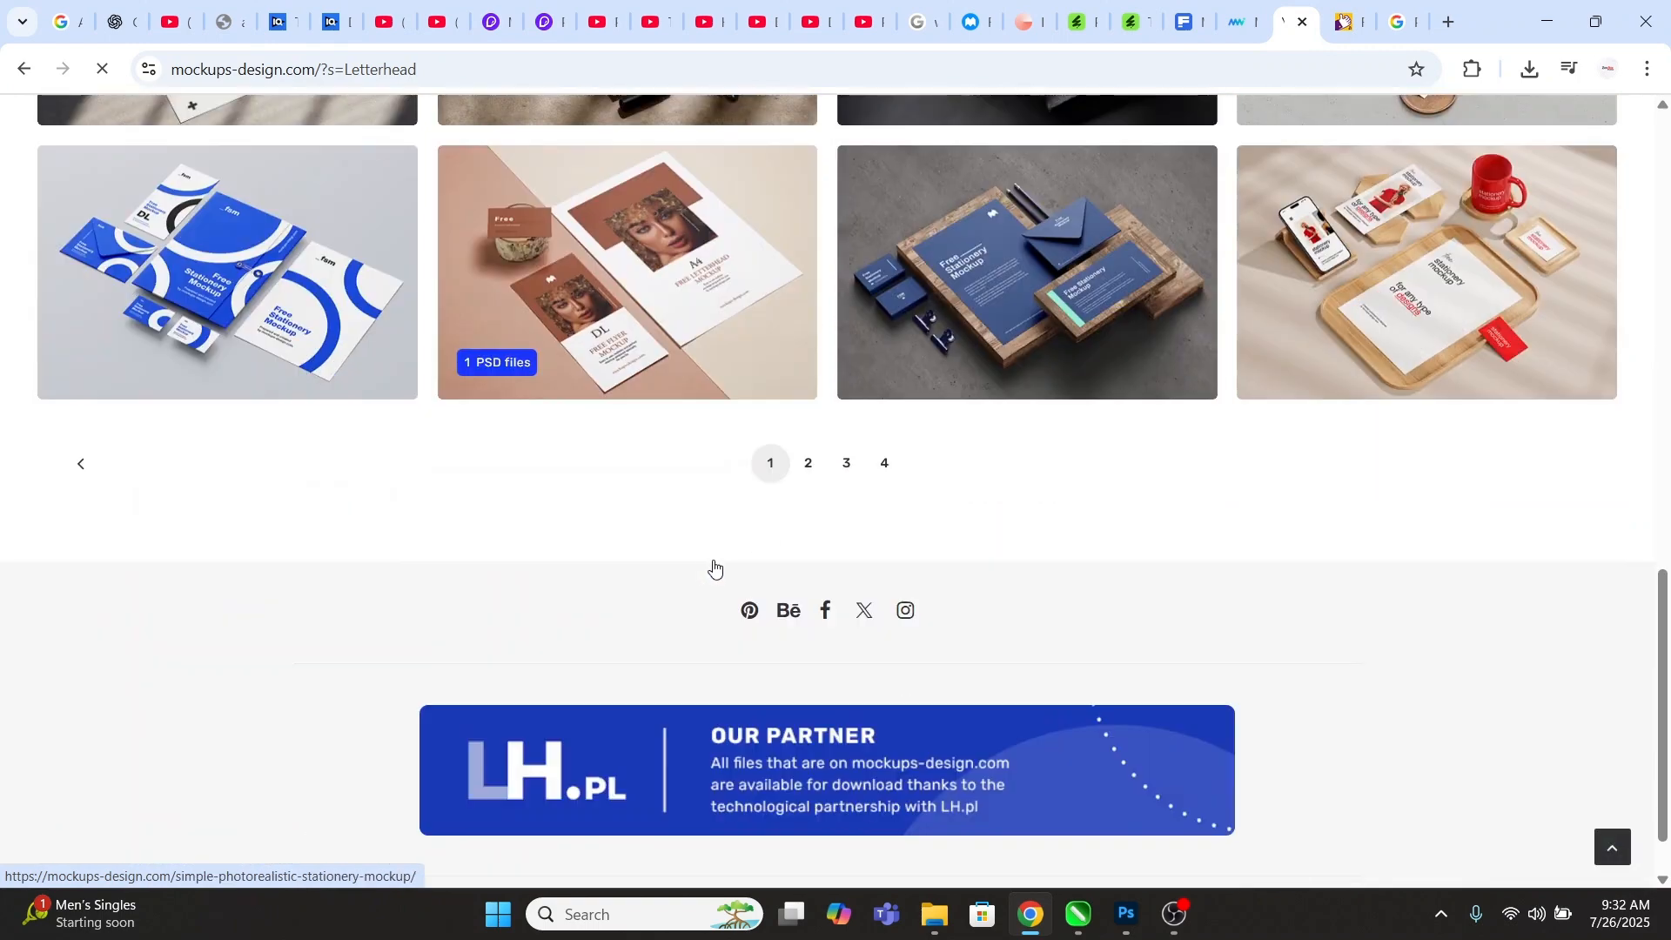
pyautogui.scroll(5, 749, 557)
pyautogui.scroll(-5, 785, 546)
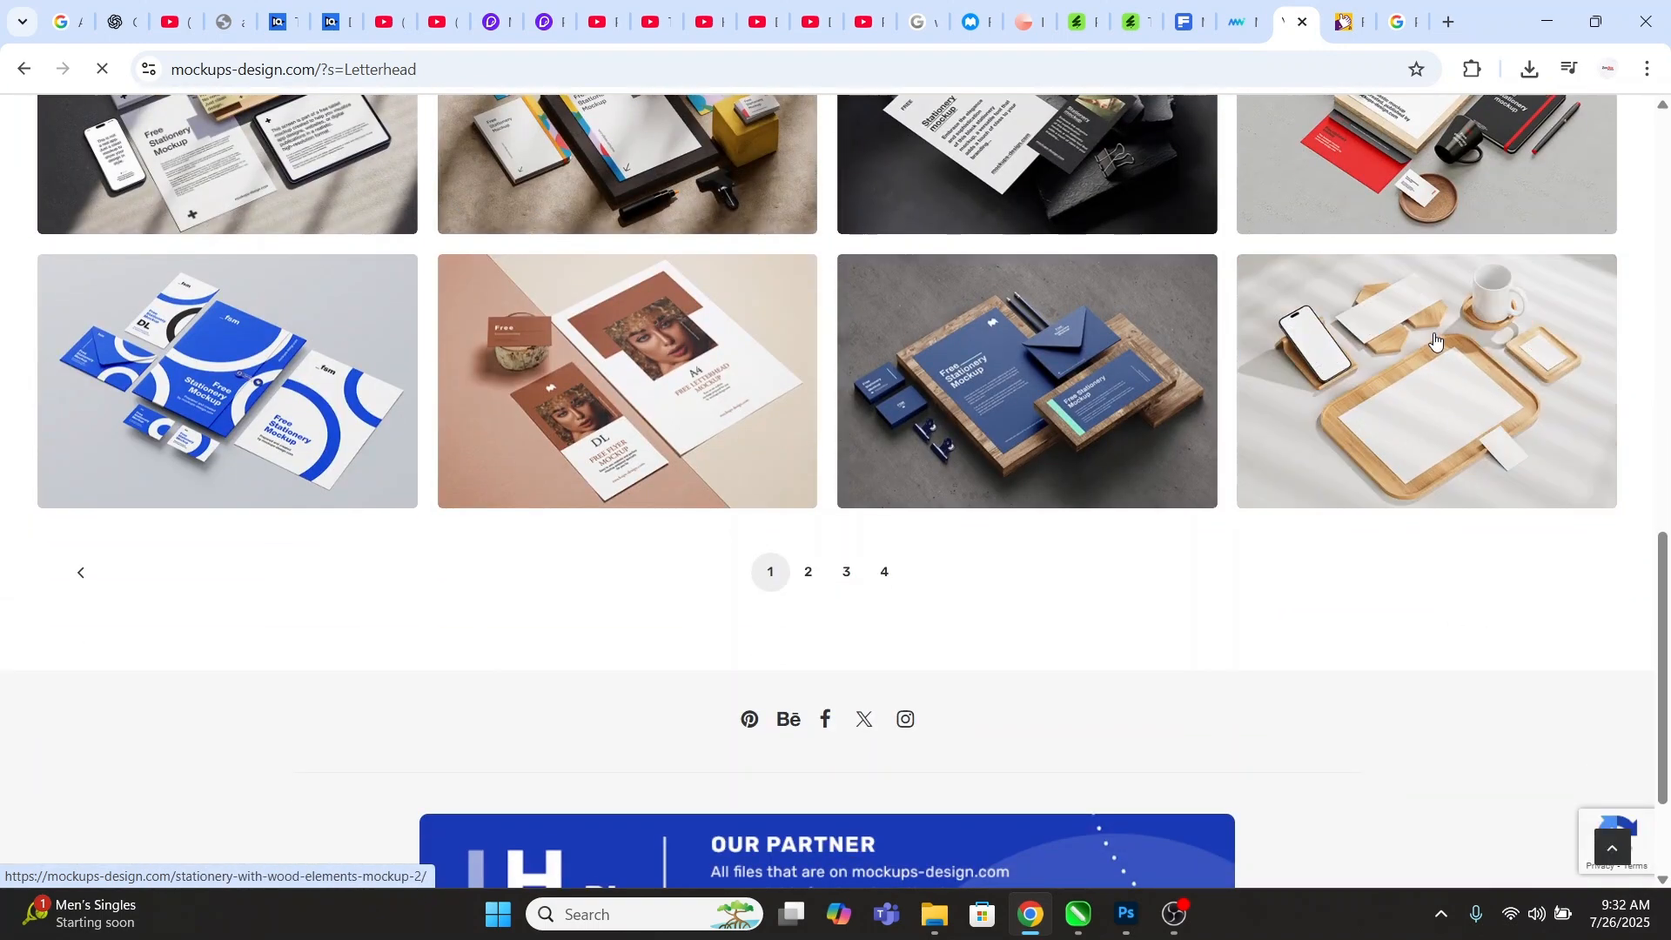
# View the preview images of the stationery with wood elements mockup and return to the Letterhead results.
pyautogui.click(1436, 340)
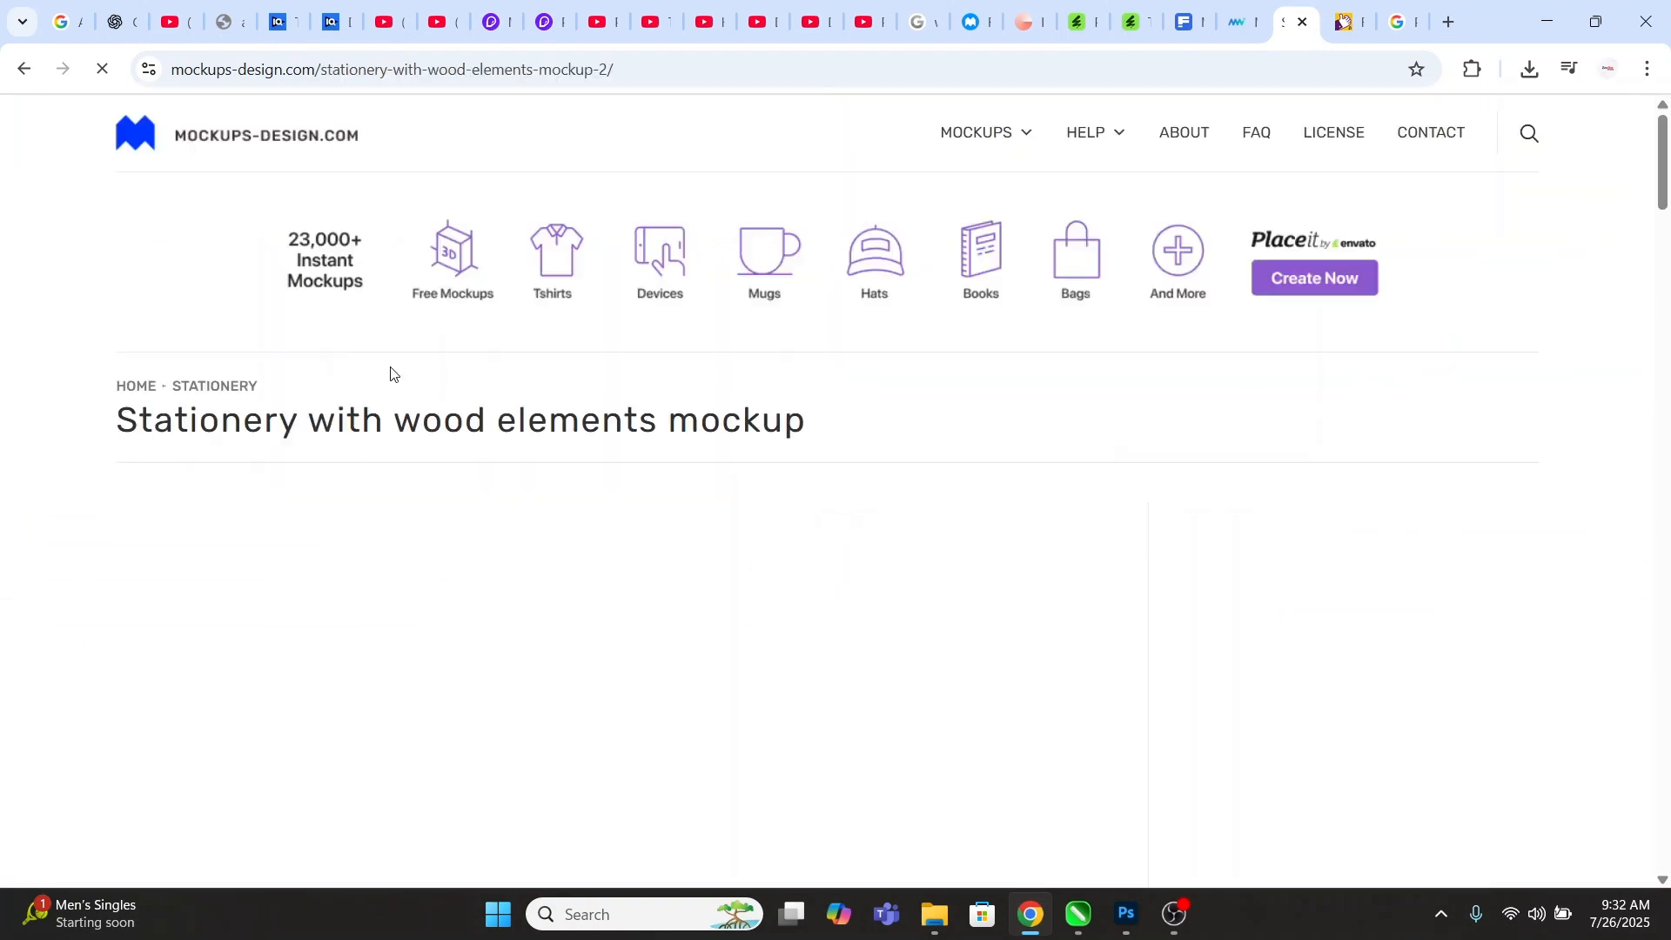
pyautogui.scroll(-5, 653, 435)
pyautogui.scroll(3, 675, 462)
pyautogui.scroll(-6, 523, 375)
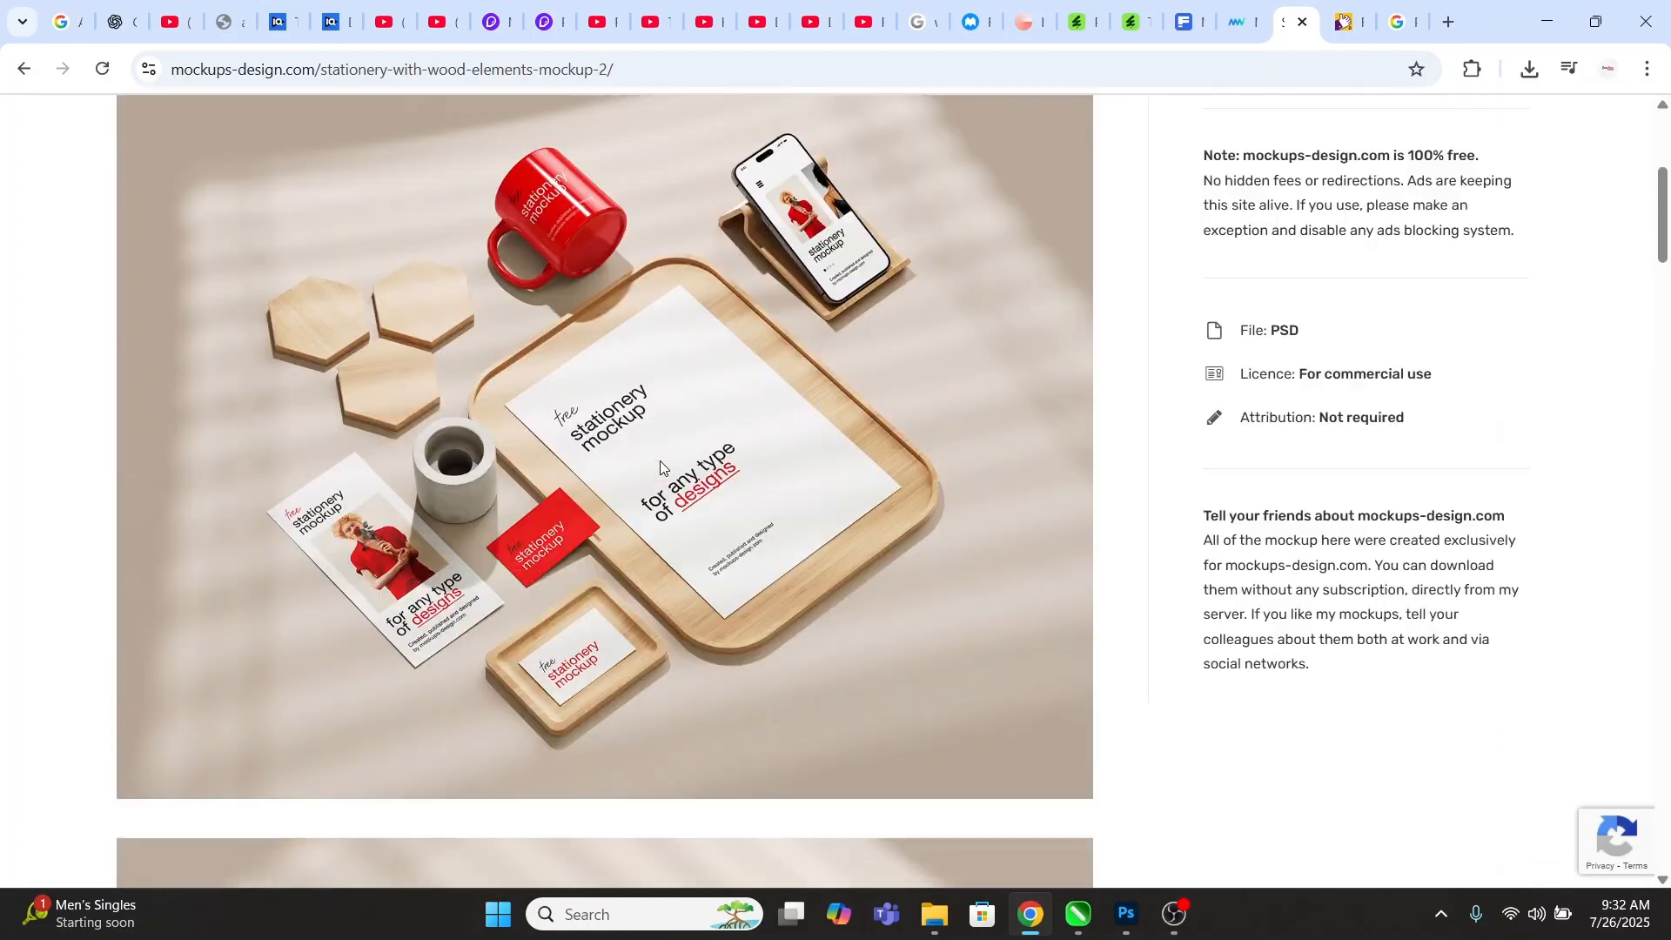
pyautogui.scroll(-10, 383, 285)
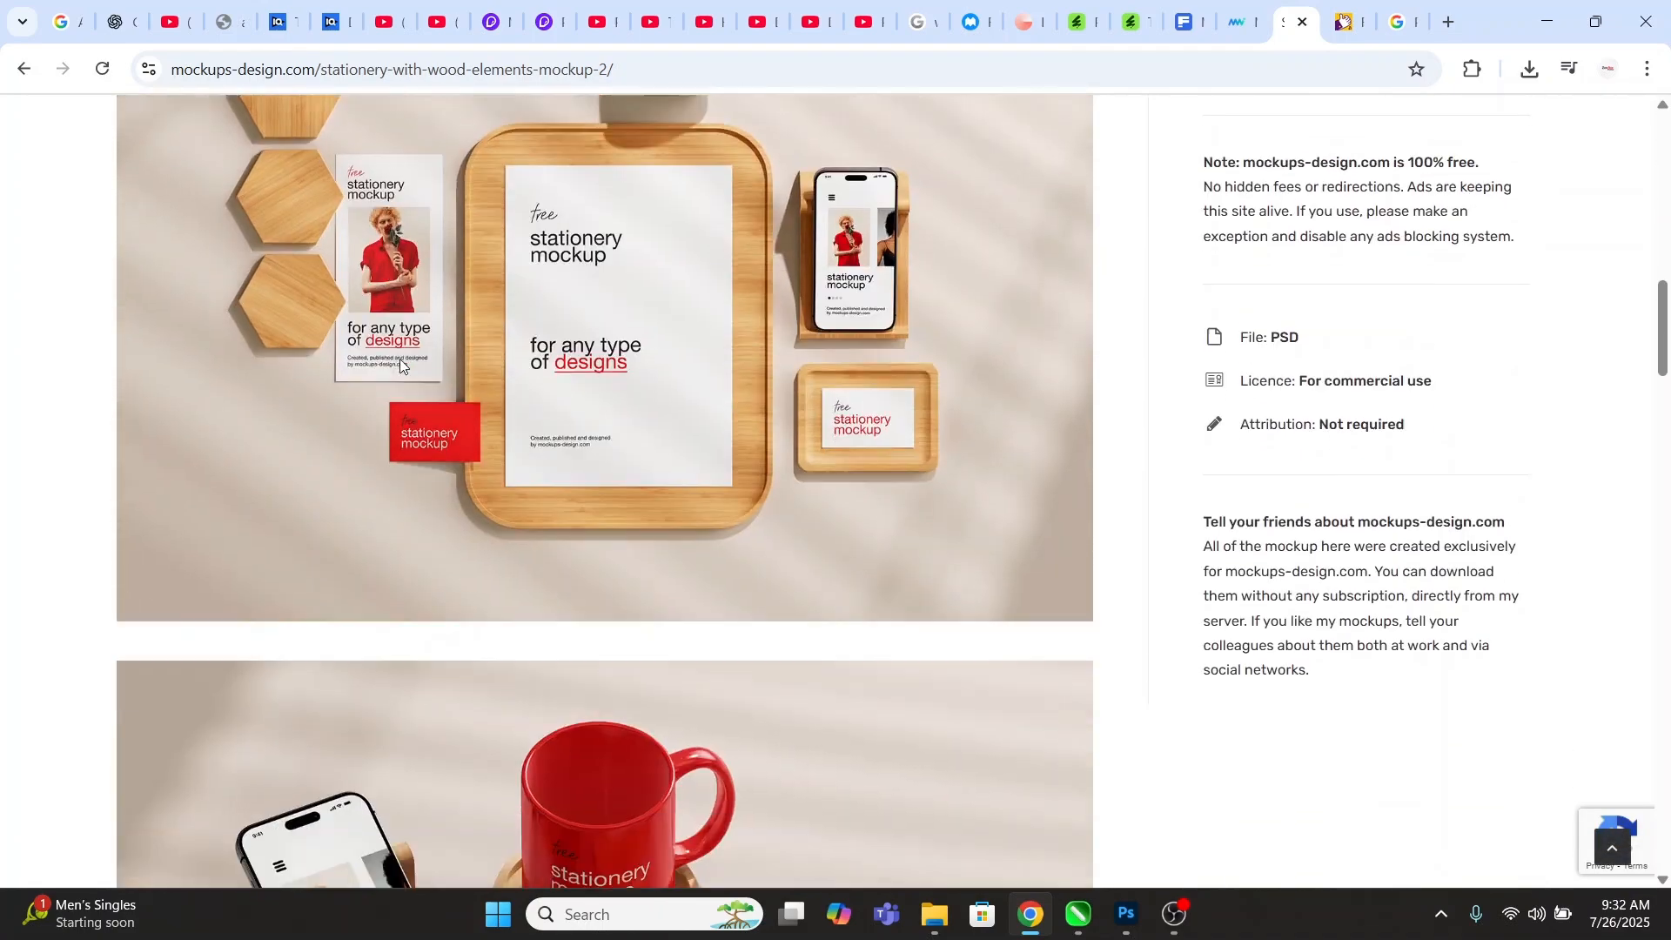
pyautogui.scroll(3, 699, 338)
pyautogui.hotkey('alt', 'Left')
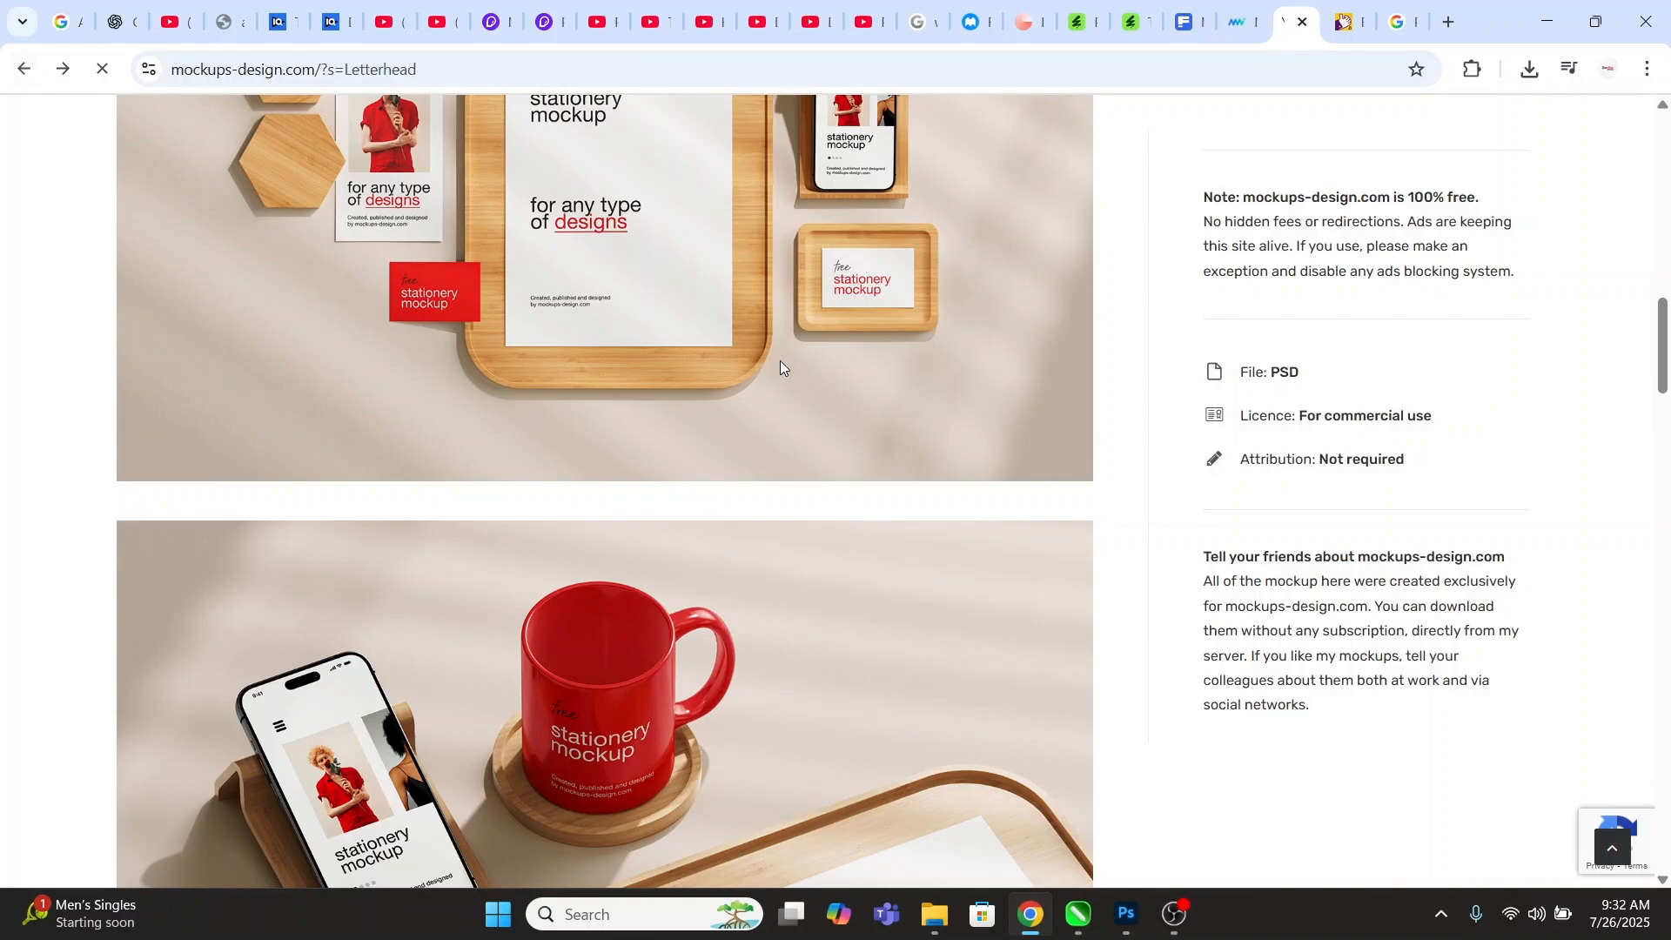
pyautogui.scroll(-6, 1112, 488)
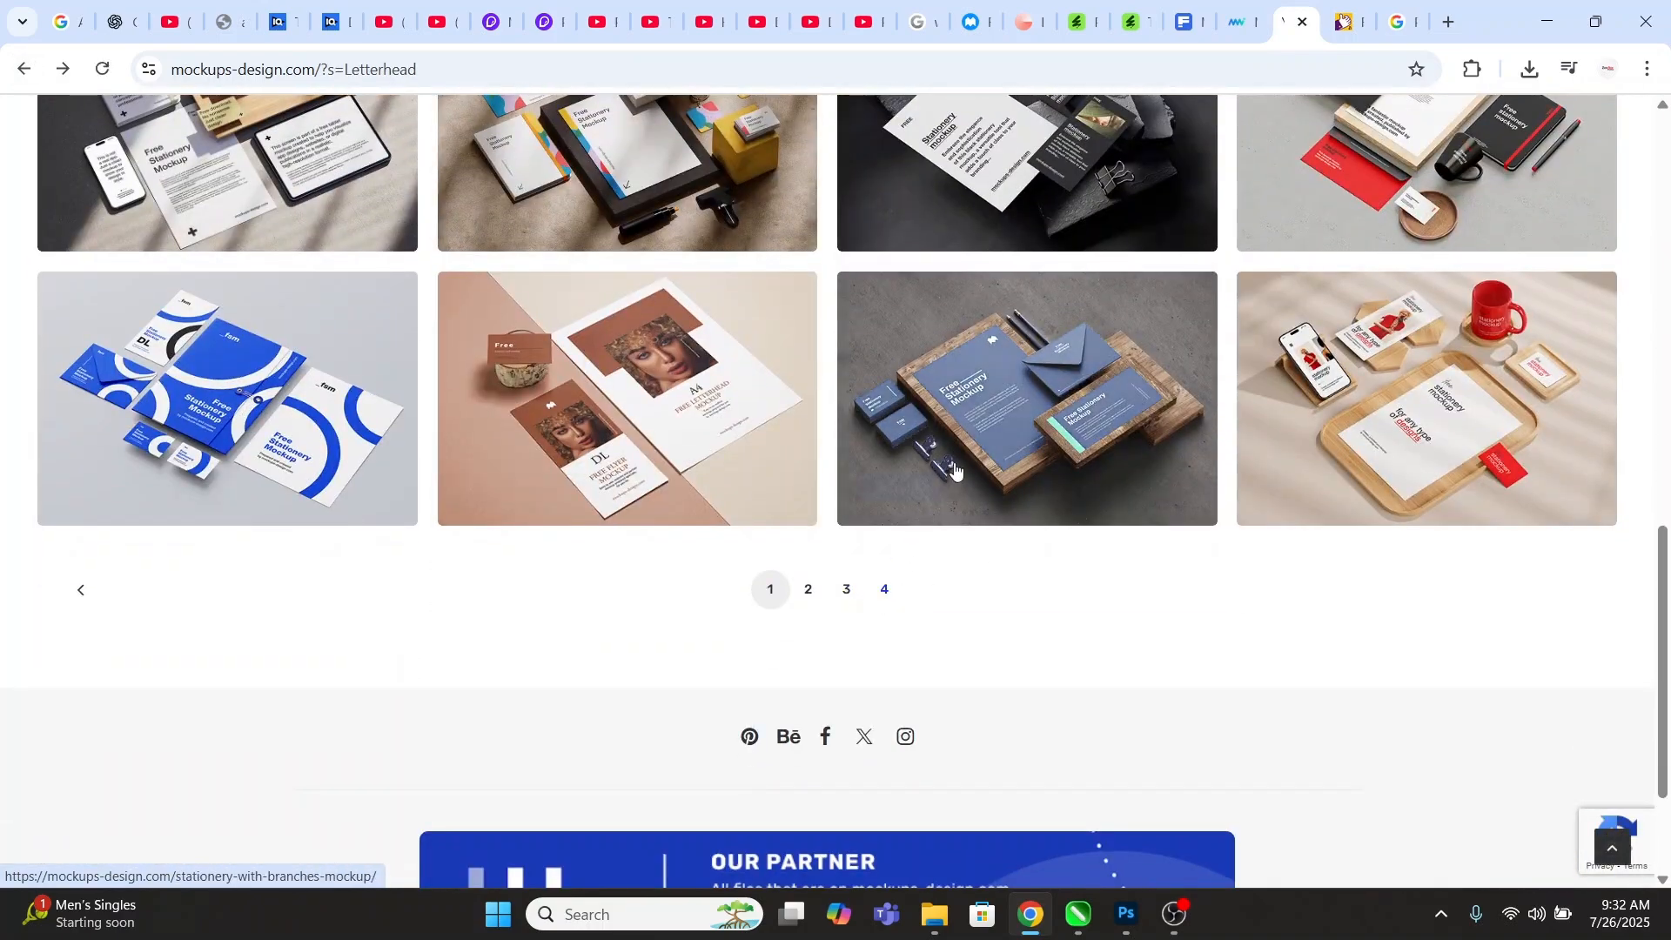
pyautogui.scroll(10, 949, 466)
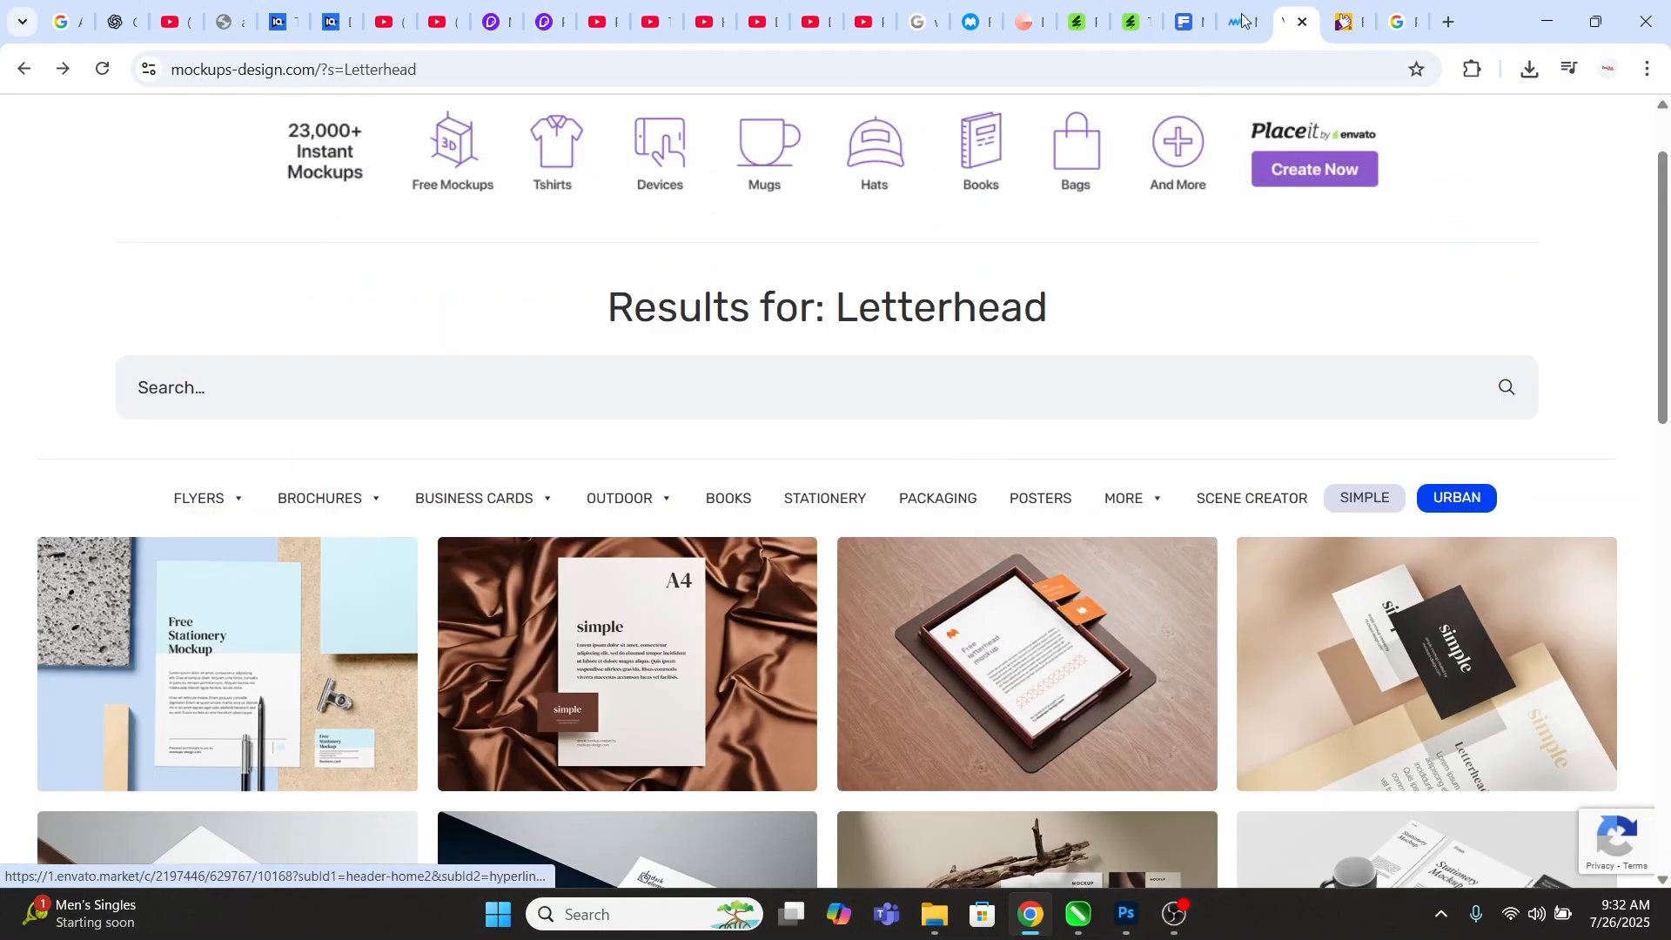
# Switch to mockupworld.co, search for "Product Packaging" and look over the matching mockups.
pyautogui.hotkey('ctrl', 'shift', 'Tab')
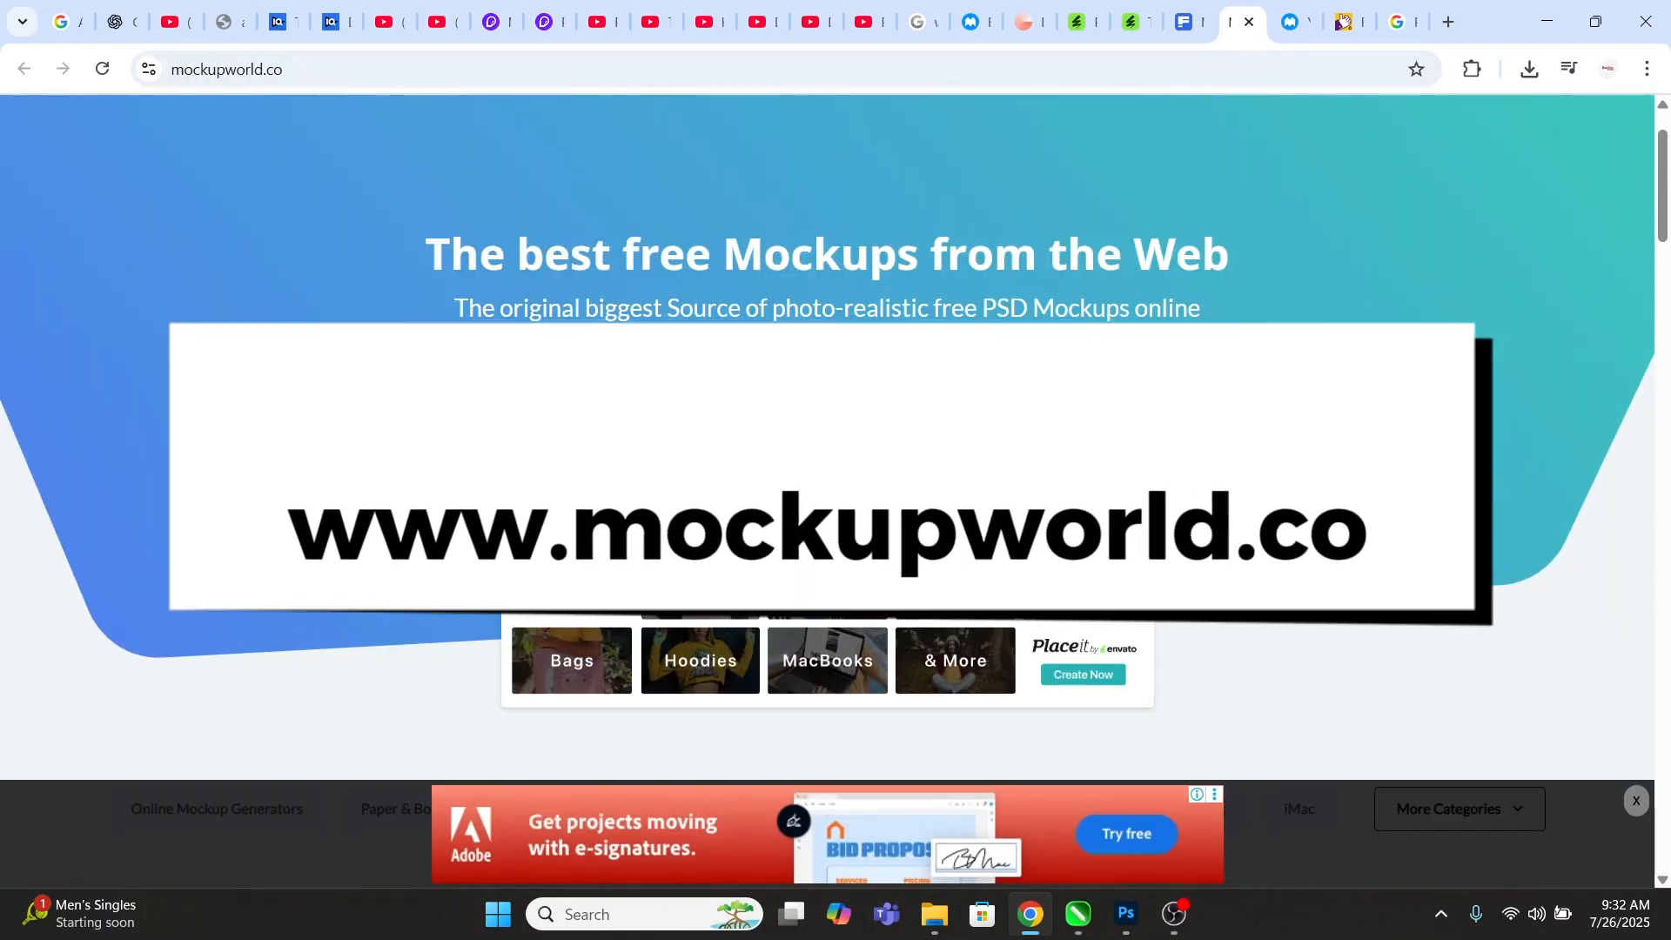
pyautogui.click(672, 404)
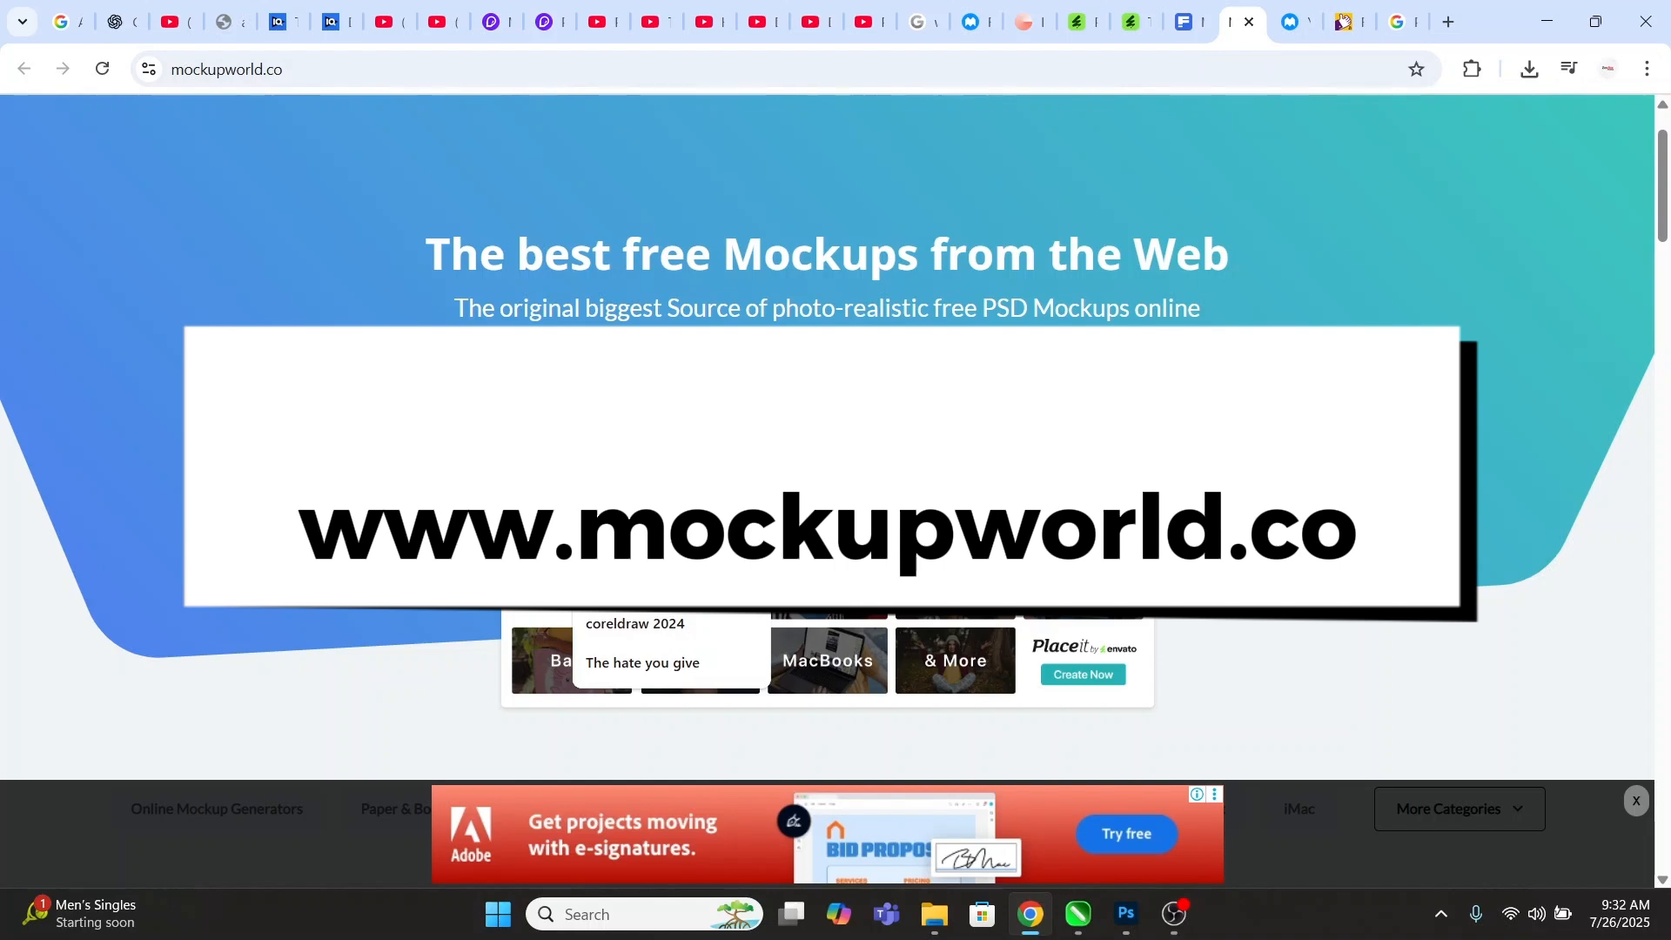
pyautogui.write('Product Packaging')
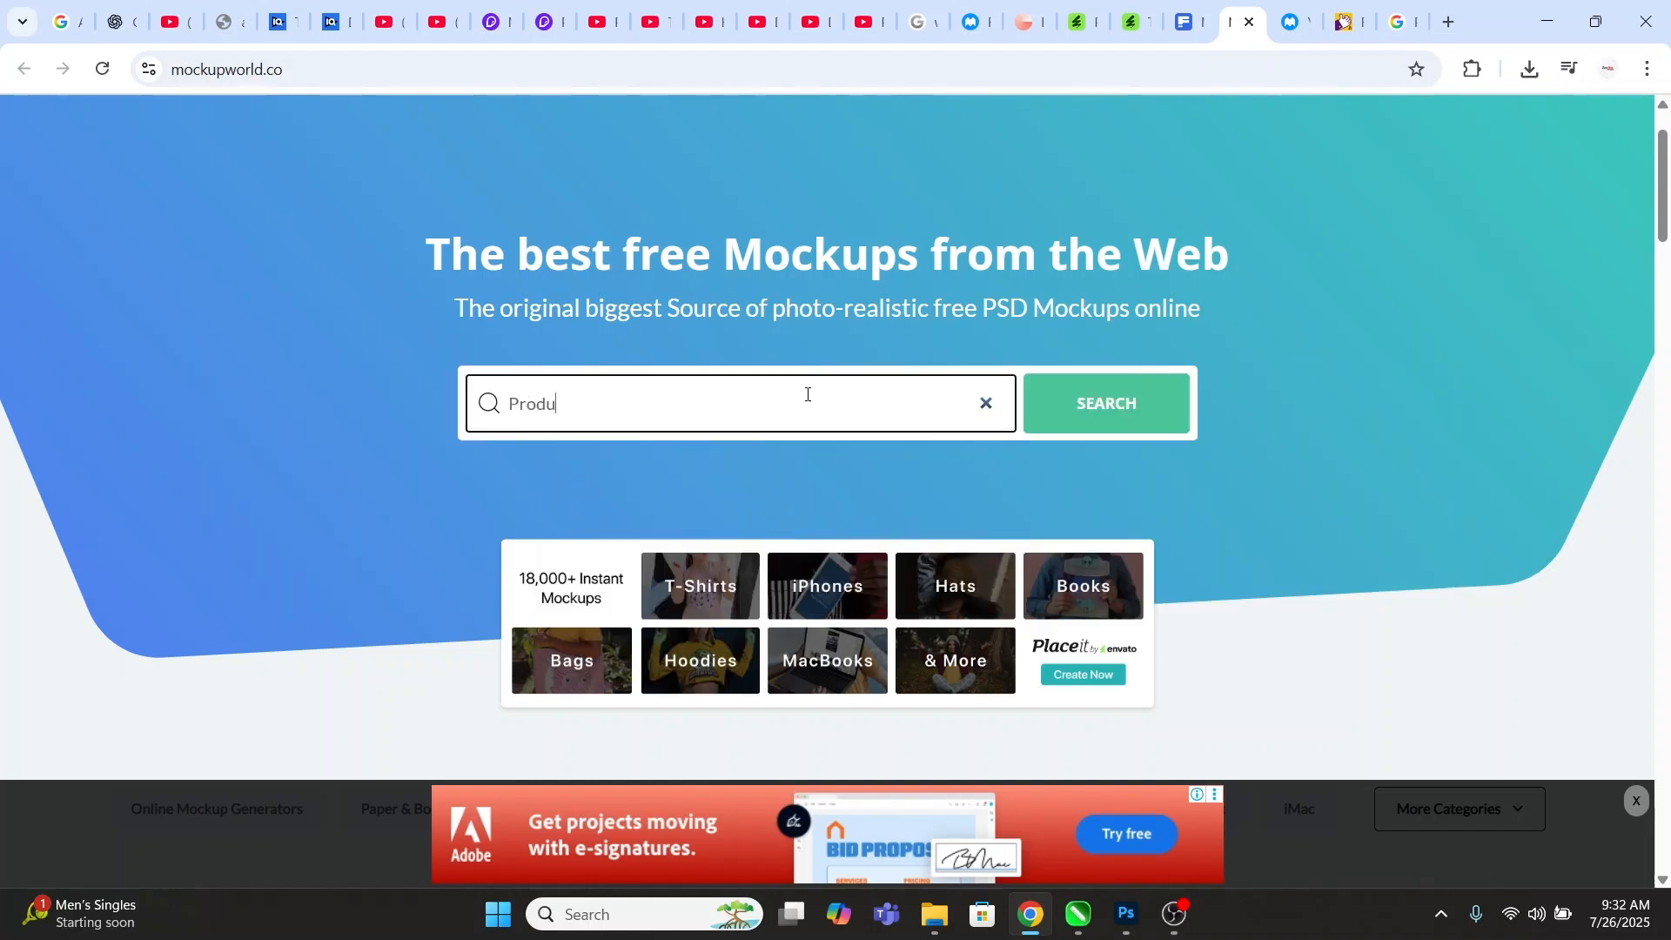
pyautogui.press('Return')
pyautogui.scroll(-4, 766, 377)
pyautogui.scroll(-2, 766, 377)
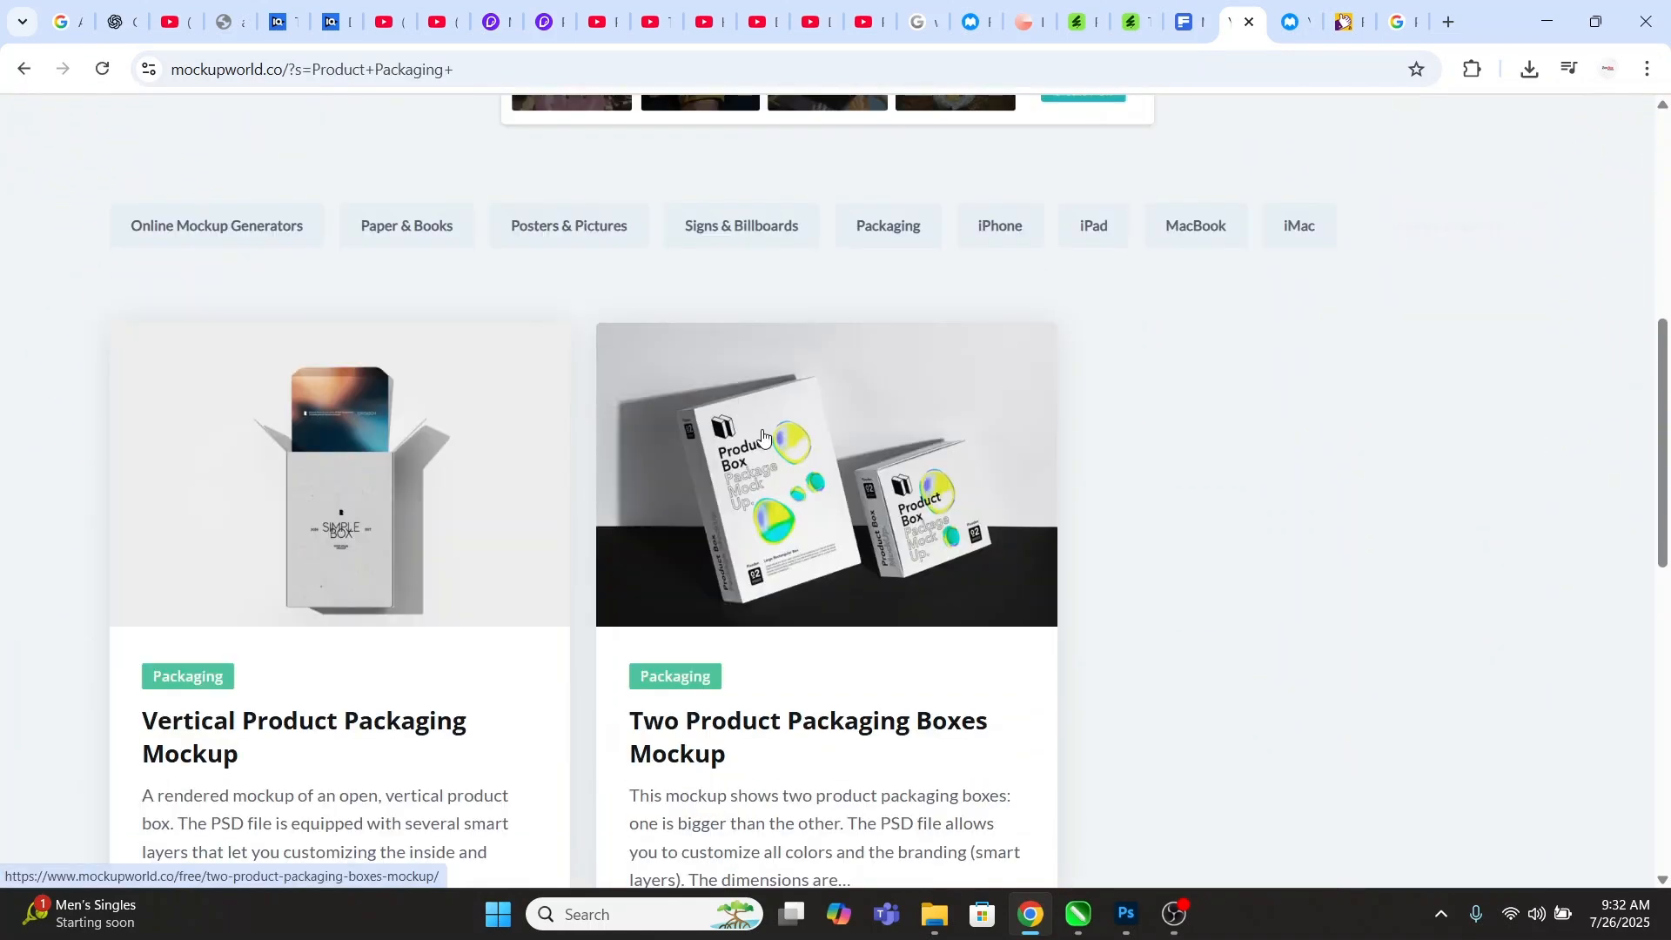
pyautogui.scroll(-1, 762, 447)
pyautogui.scroll(1, 763, 448)
# Switch back to mockups-design.com and look through its Product Packaging results.
pyautogui.hotkey('ctrl', 'Tab')
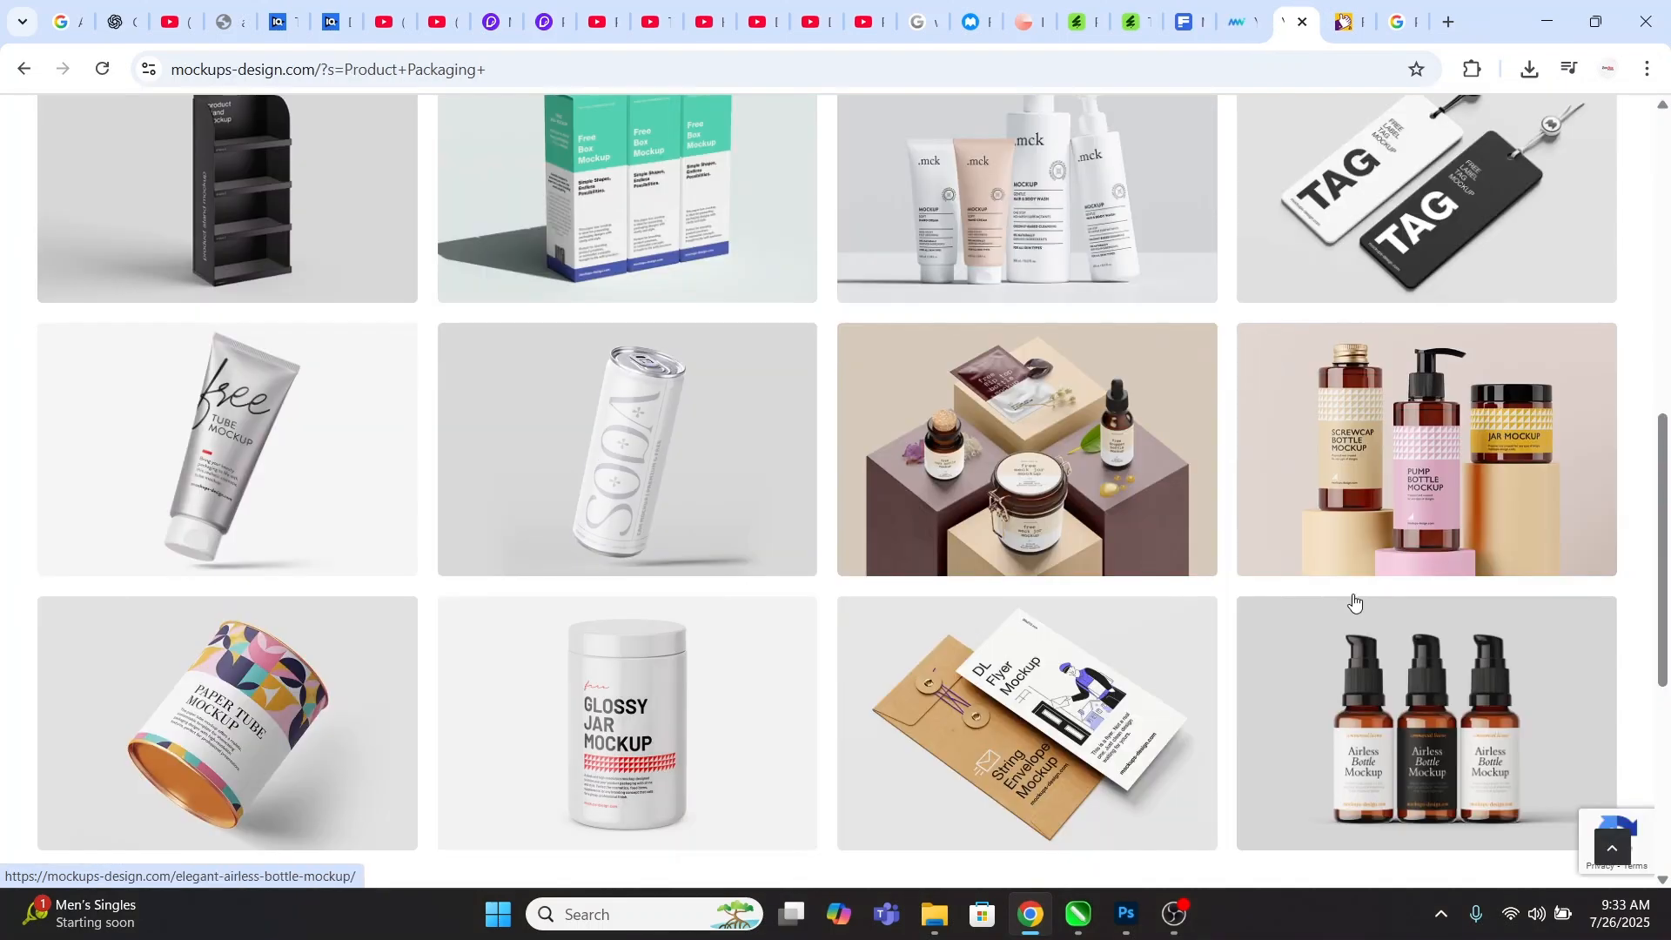
pyautogui.scroll(3, 1393, 583)
pyautogui.scroll(-2, 1462, 567)
pyautogui.scroll(1, 1427, 644)
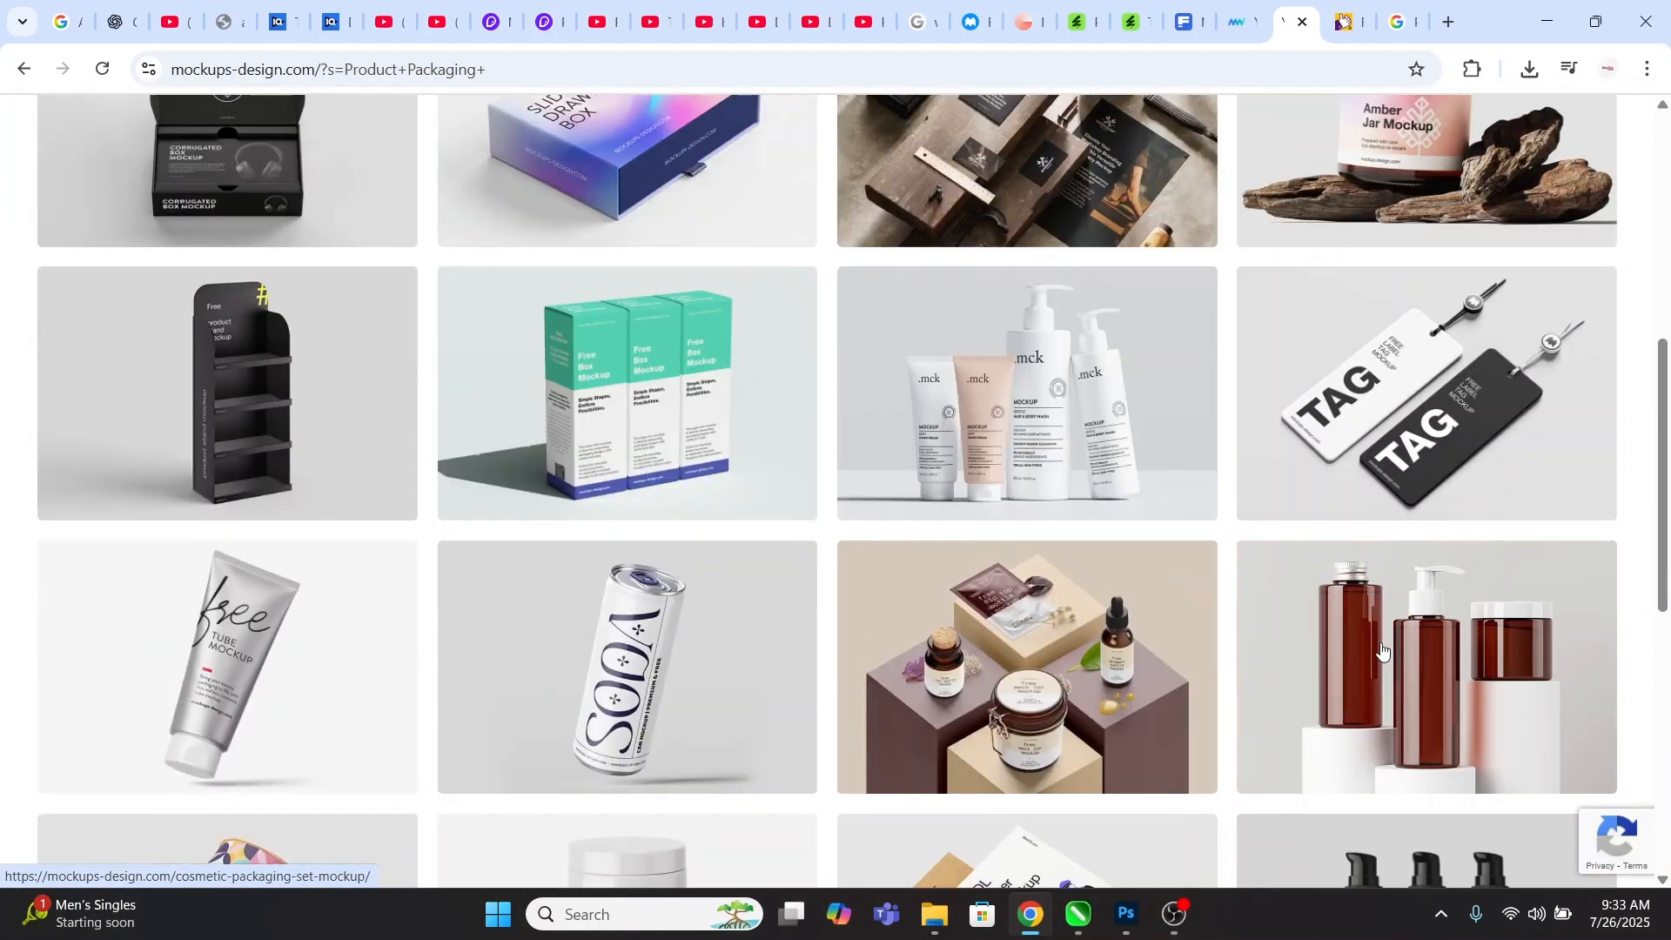
# Open the cosmetic packaging set mockup, examine its preview images and go back to the results.
pyautogui.click(1451, 694)
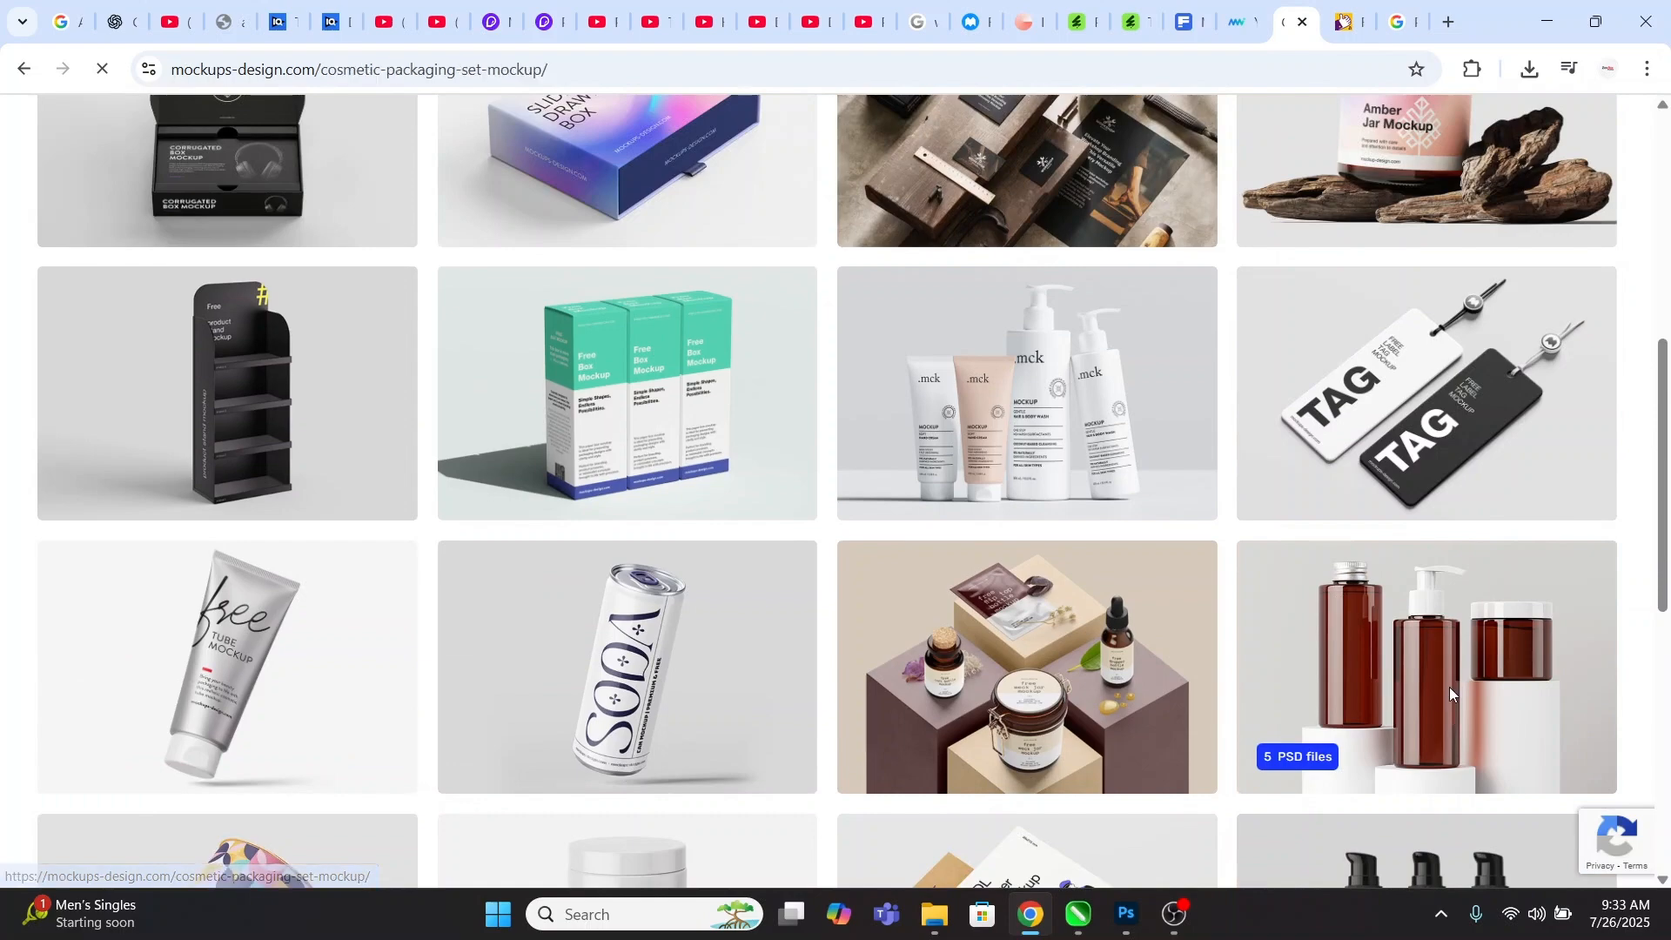
pyautogui.scroll(-5, 866, 383)
pyautogui.scroll(-10, 776, 448)
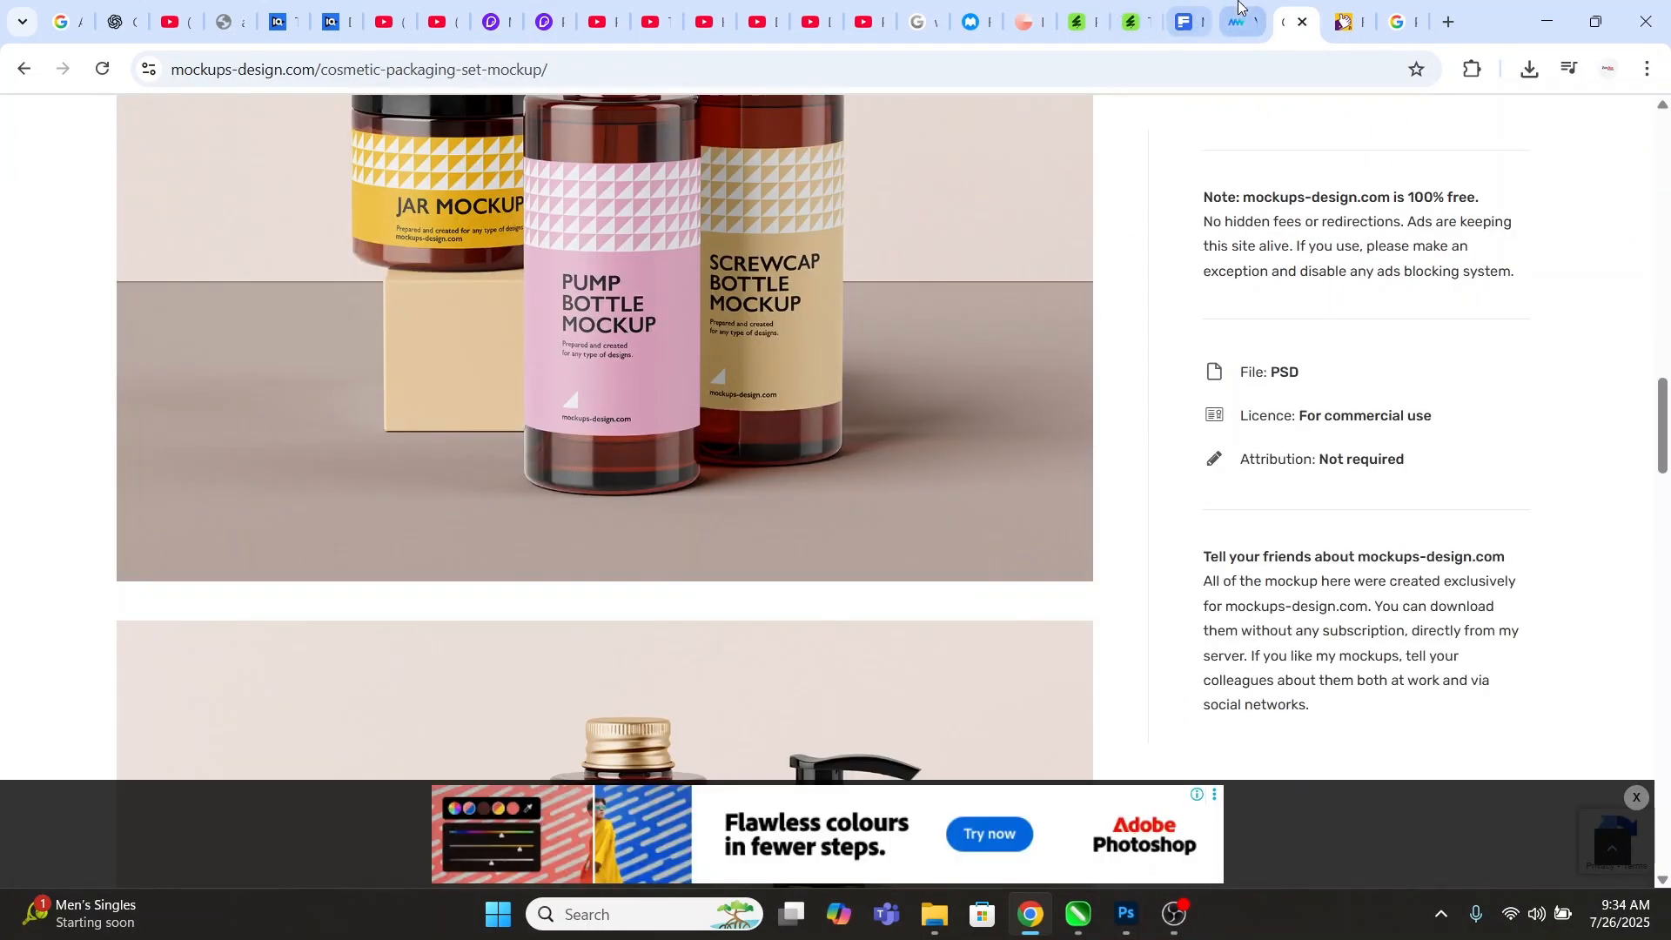
pyautogui.click(25, 67)
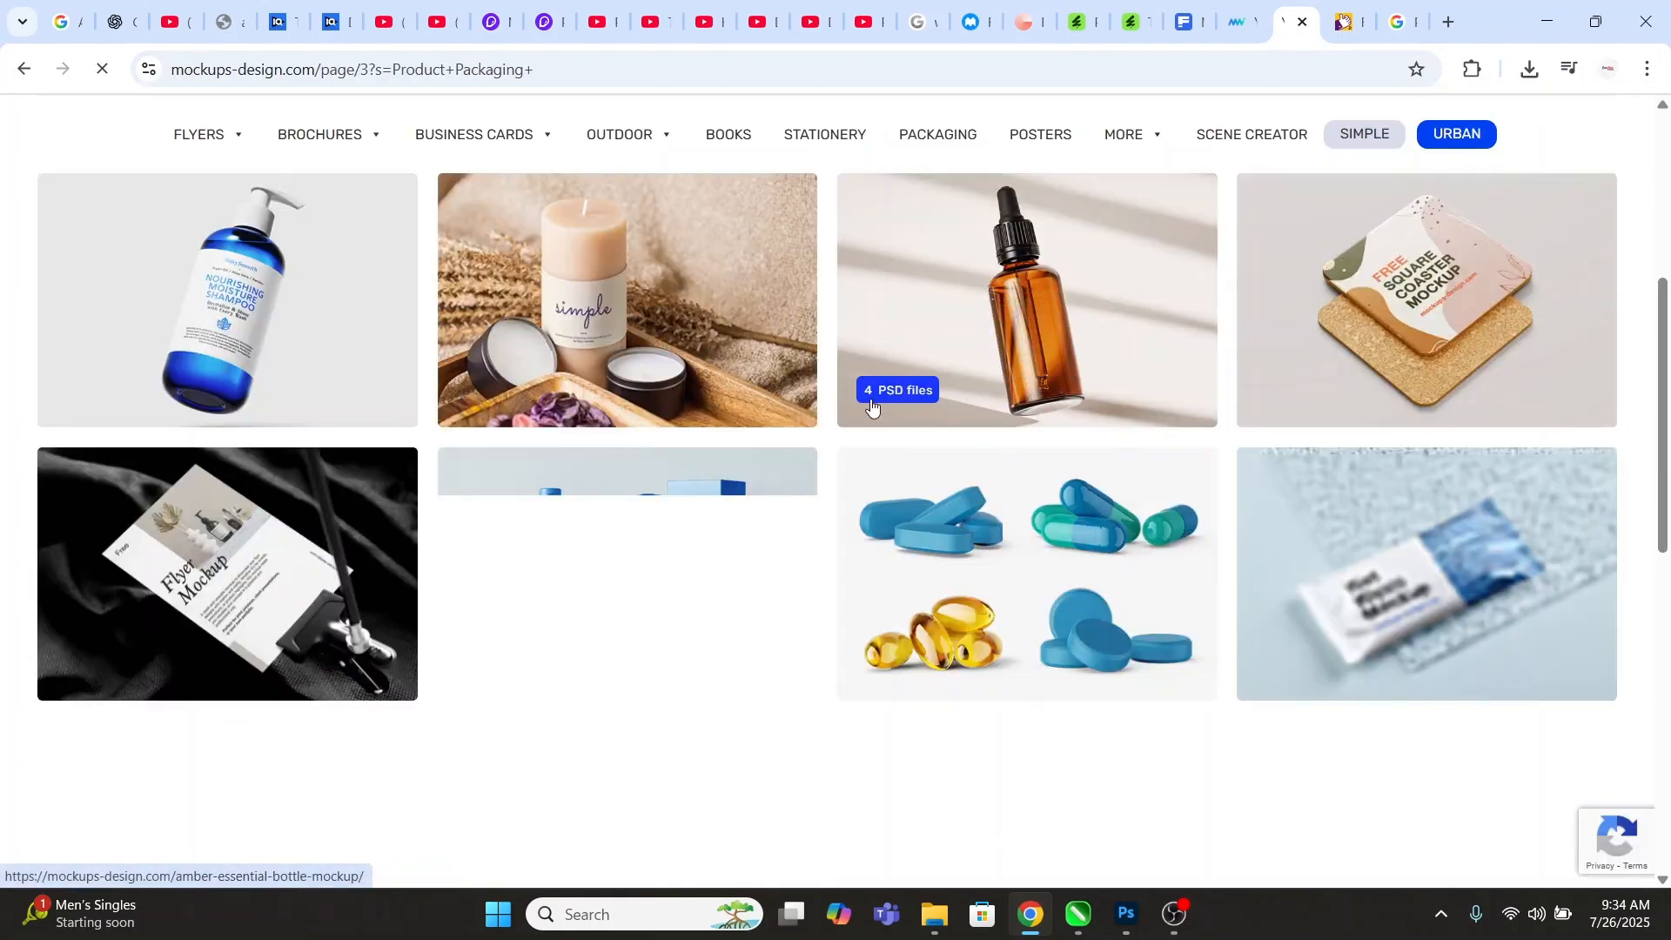
# Look through the third page of the Product Packaging results.
pyautogui.scroll(5, 797, 361)
pyautogui.scroll(-3, 798, 355)
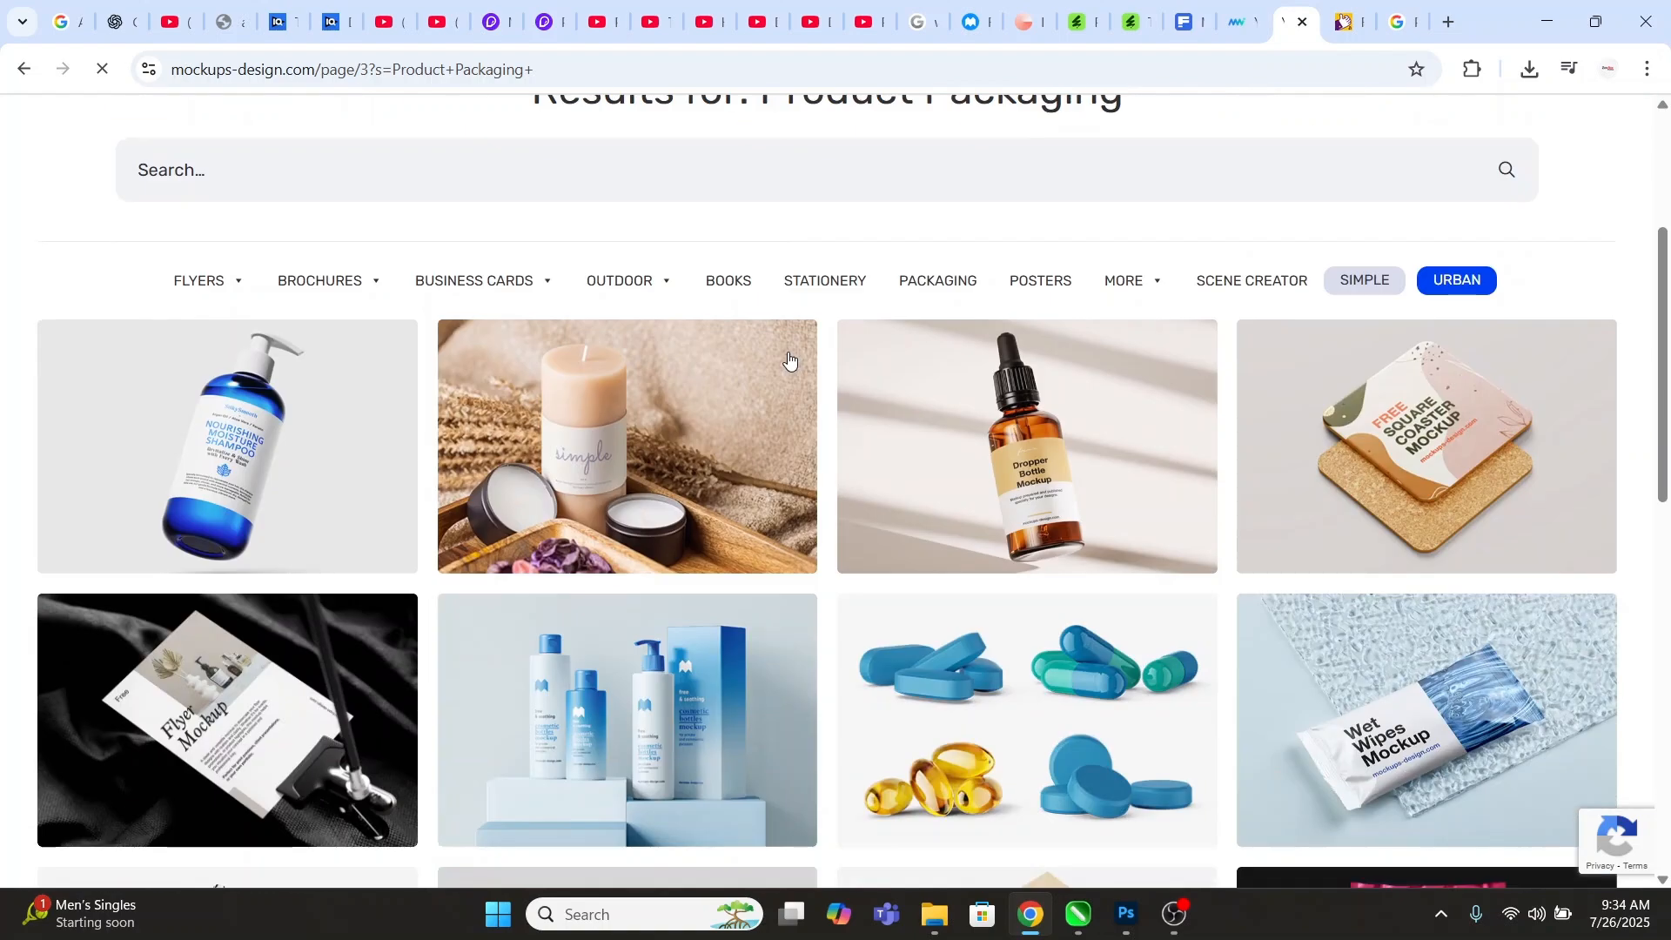
pyautogui.scroll(-3, 788, 361)
pyautogui.scroll(-3, 788, 357)
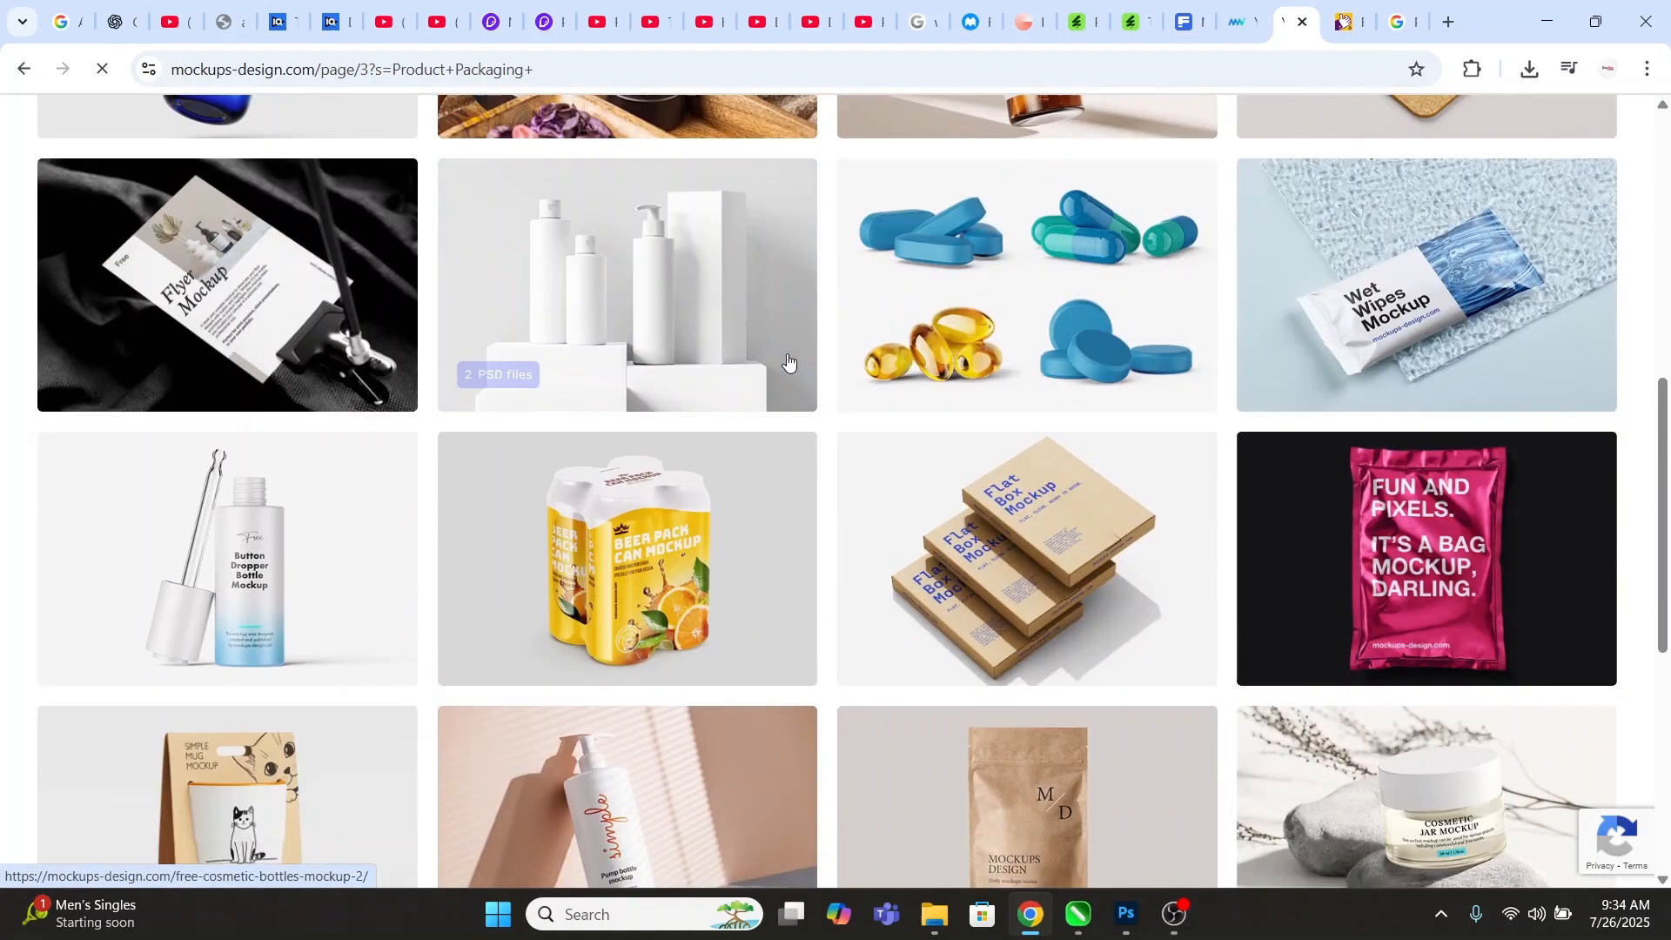
pyautogui.scroll(3, 788, 357)
# Switch to goodmockups.com and review the free box packaging mockup's preview image and description.
pyautogui.click(1347, 21)
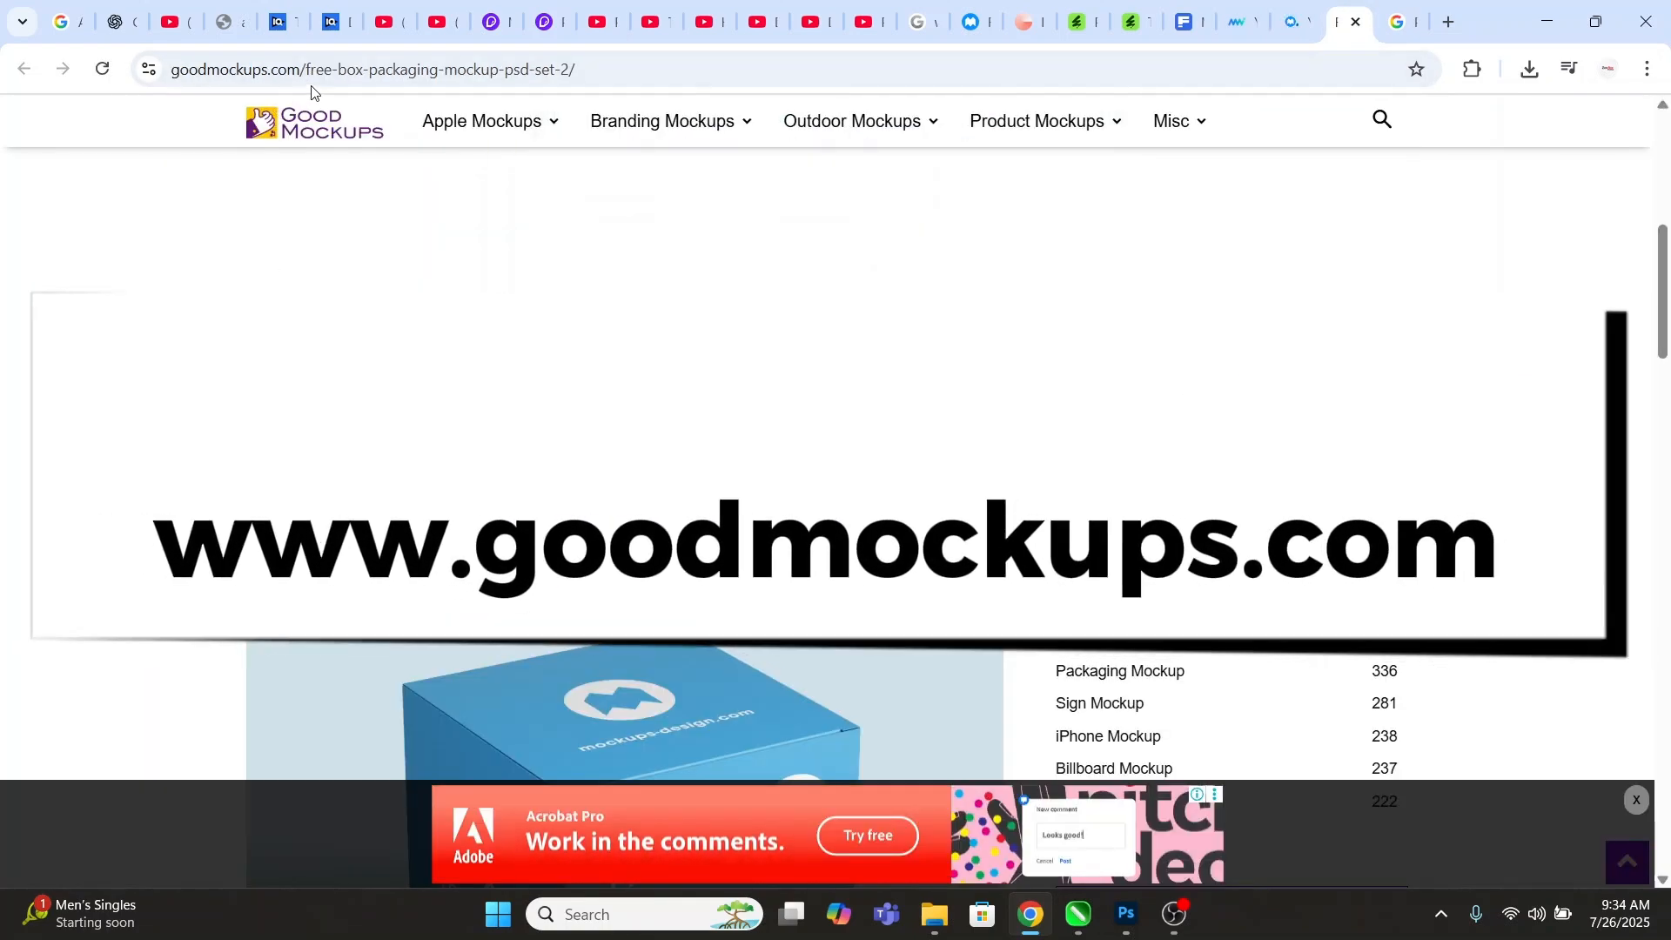
pyautogui.scroll(-5, 836, 478)
pyautogui.scroll(6, 452, 389)
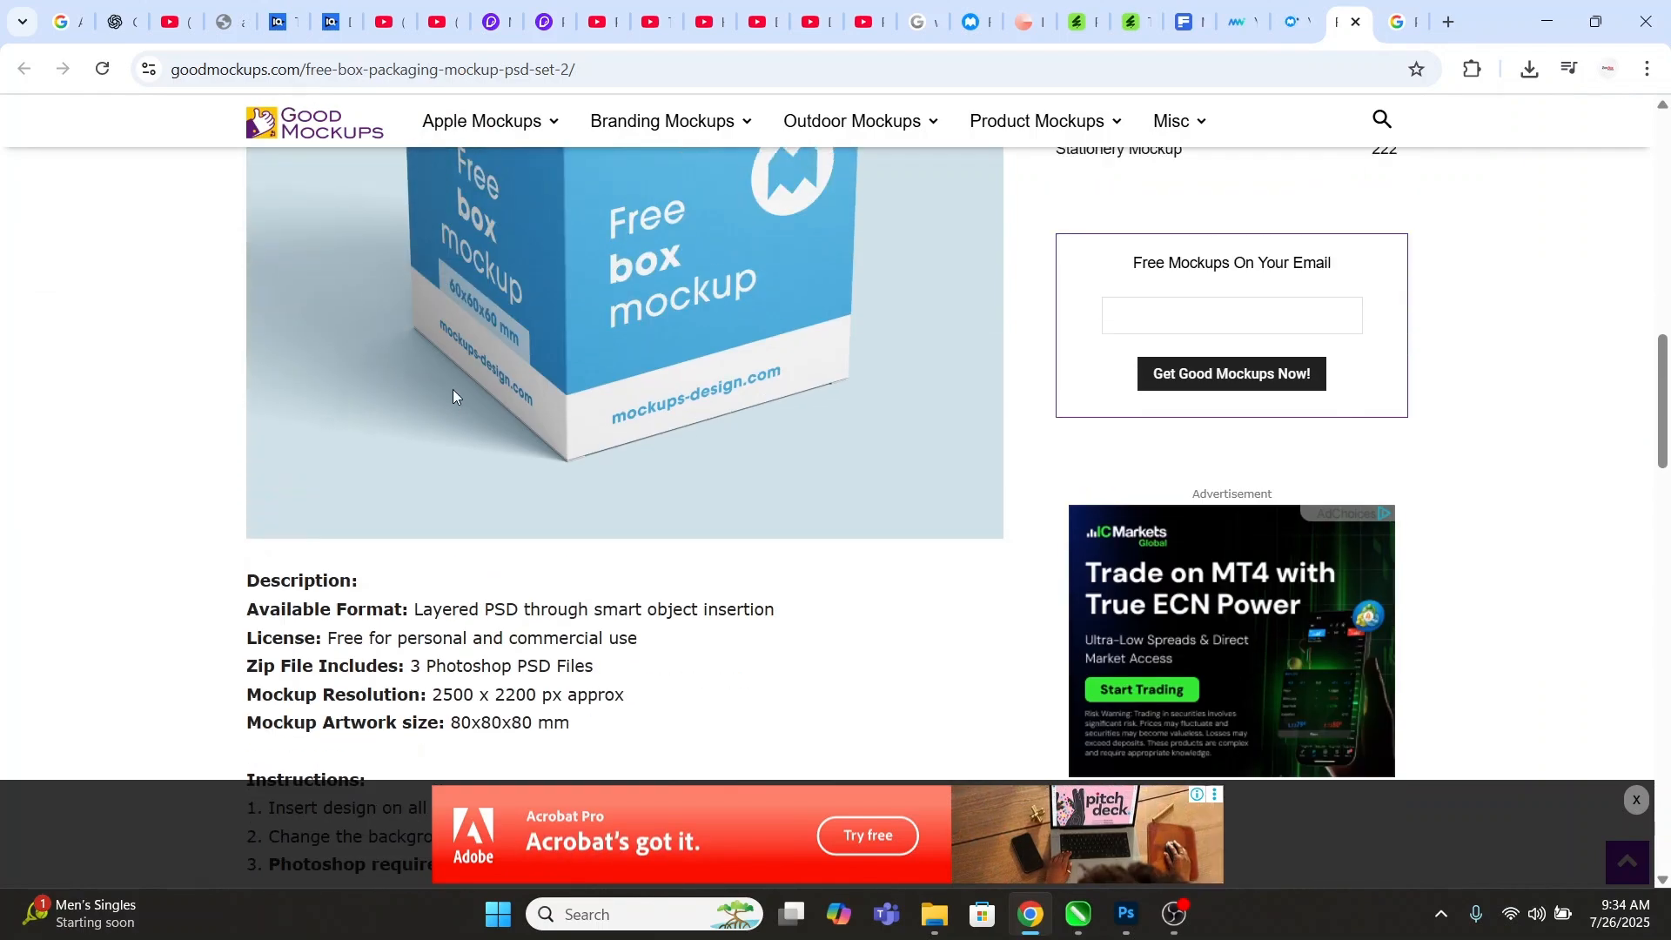
# Go to the goodmockups.com home page, dismiss the advertisement and look through the latest free mockups.
pyautogui.click(263, 129)
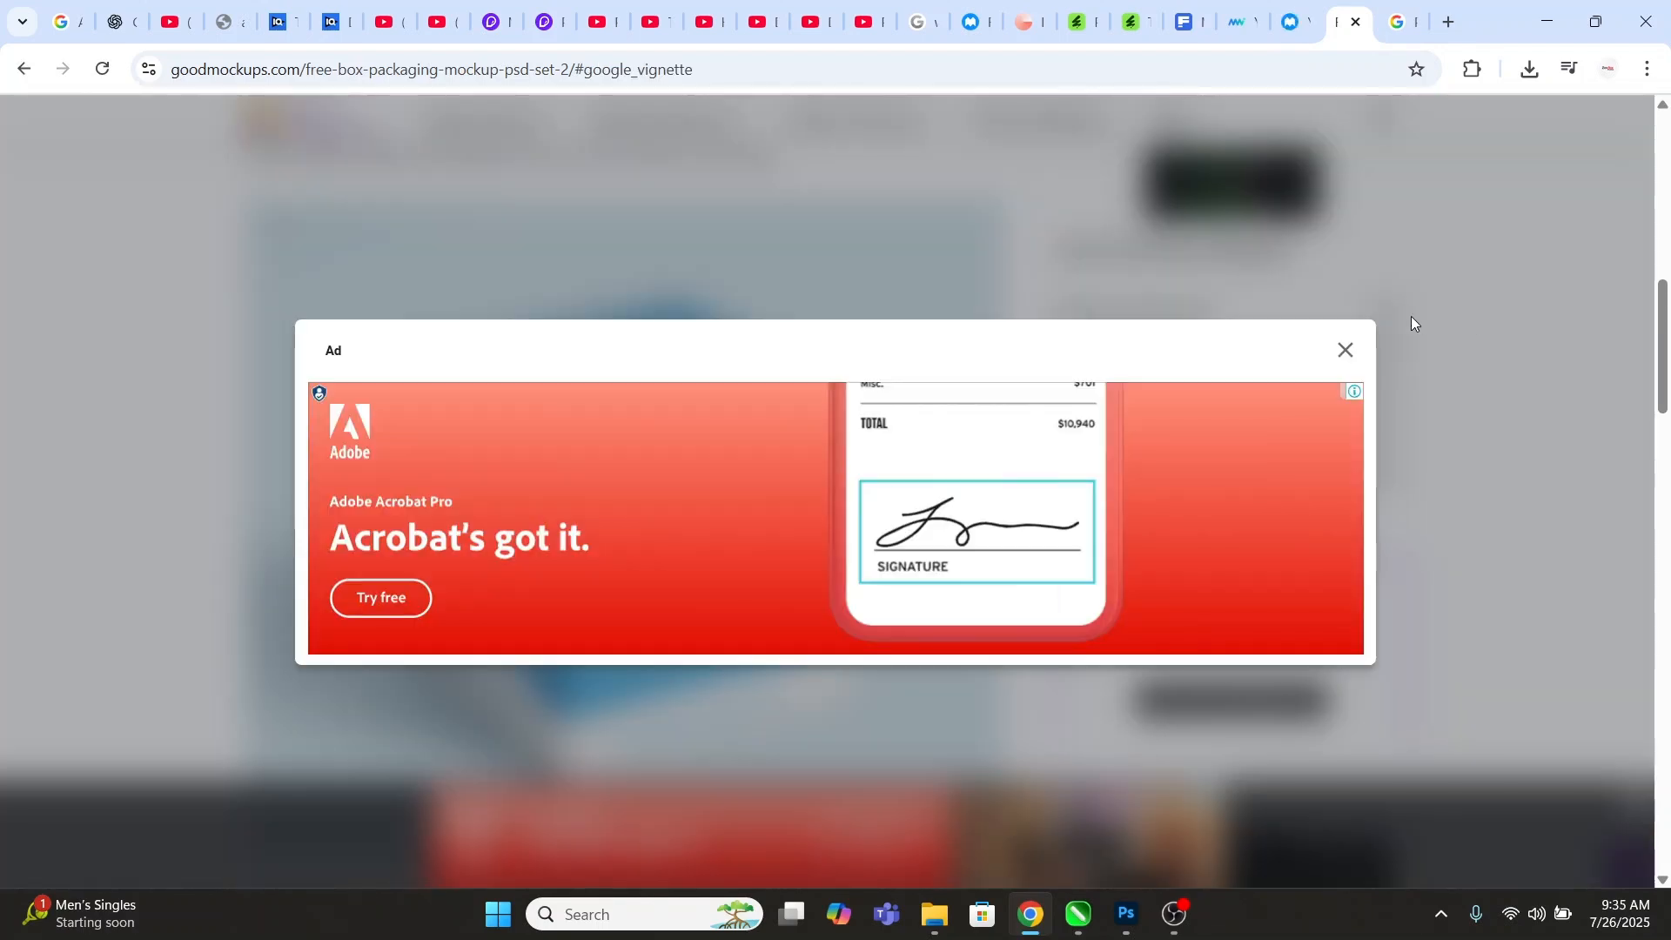
pyautogui.click(1345, 351)
pyautogui.scroll(-7, 754, 623)
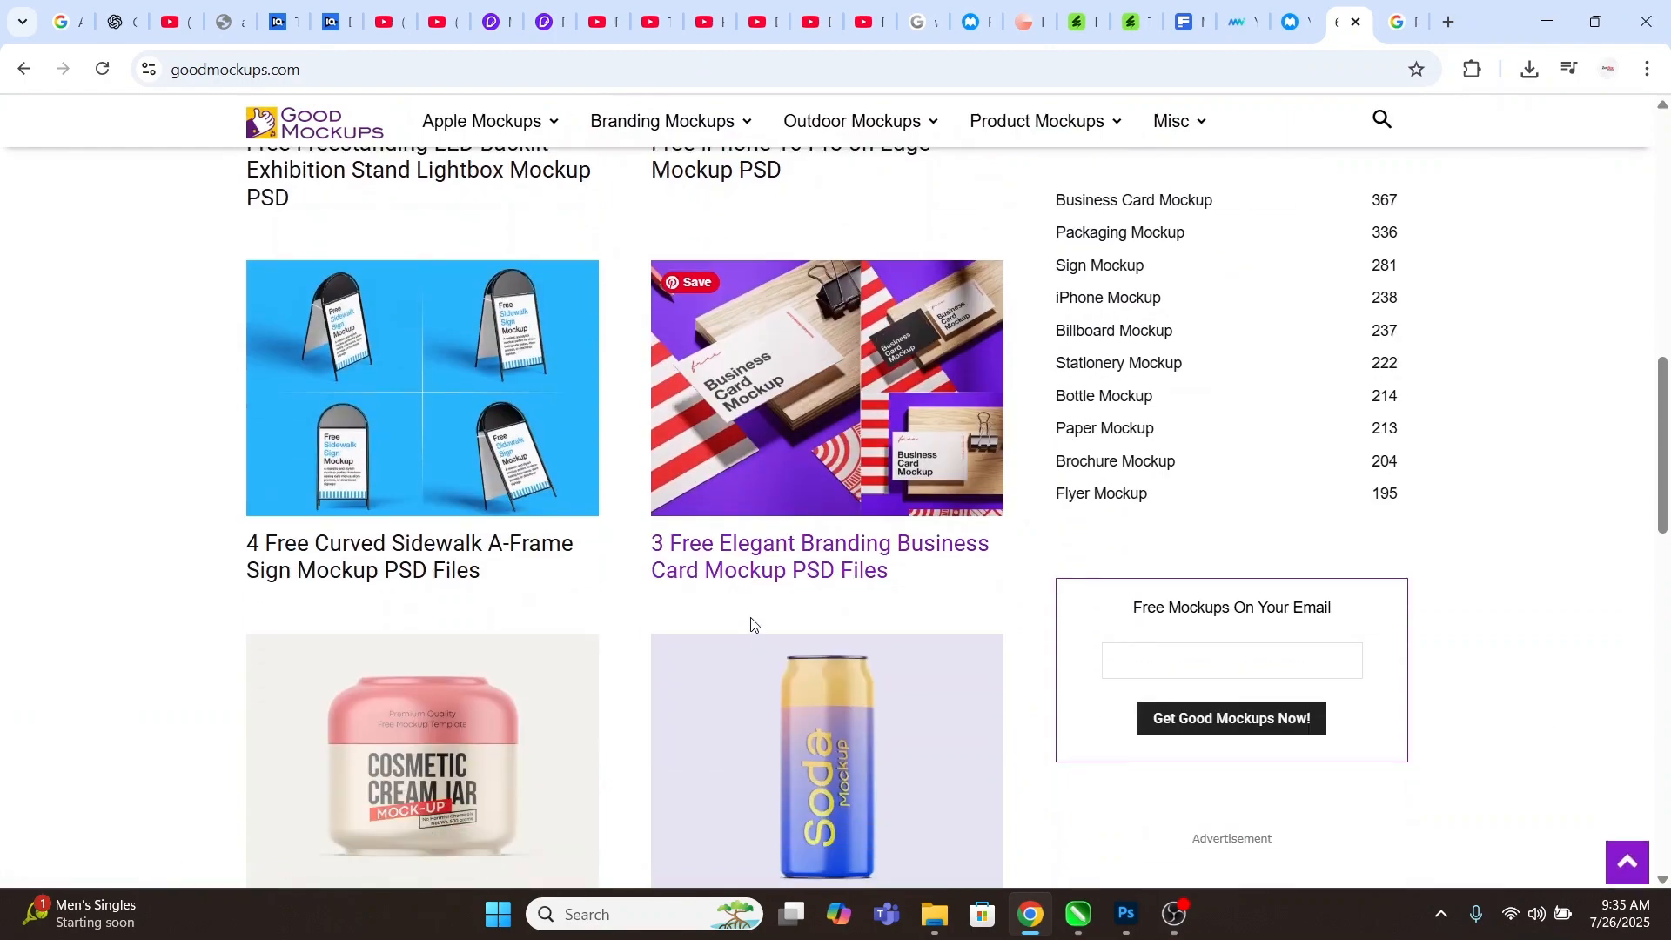
pyautogui.moveTo(1104, 131)
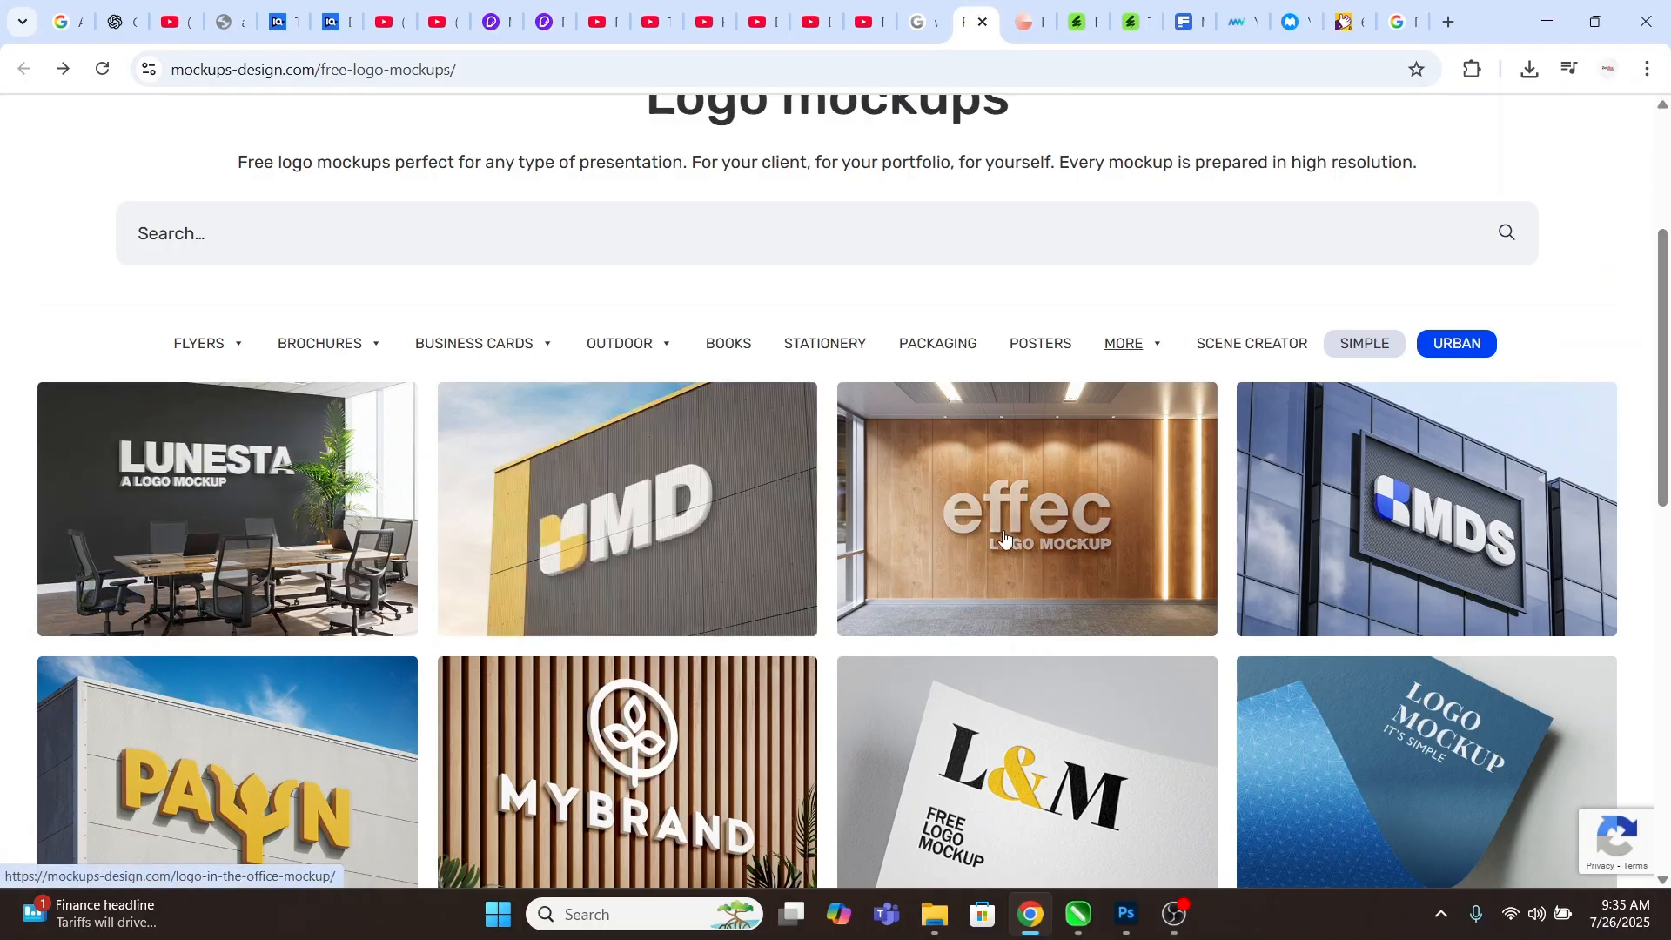
# Switch to the Logo mockups page on mockups-design.com and look through its logo mockups.
pyautogui.scroll(-2, 1009, 511)
pyautogui.scroll(1, 1010, 511)
pyautogui.scroll(-3, 1062, 531)
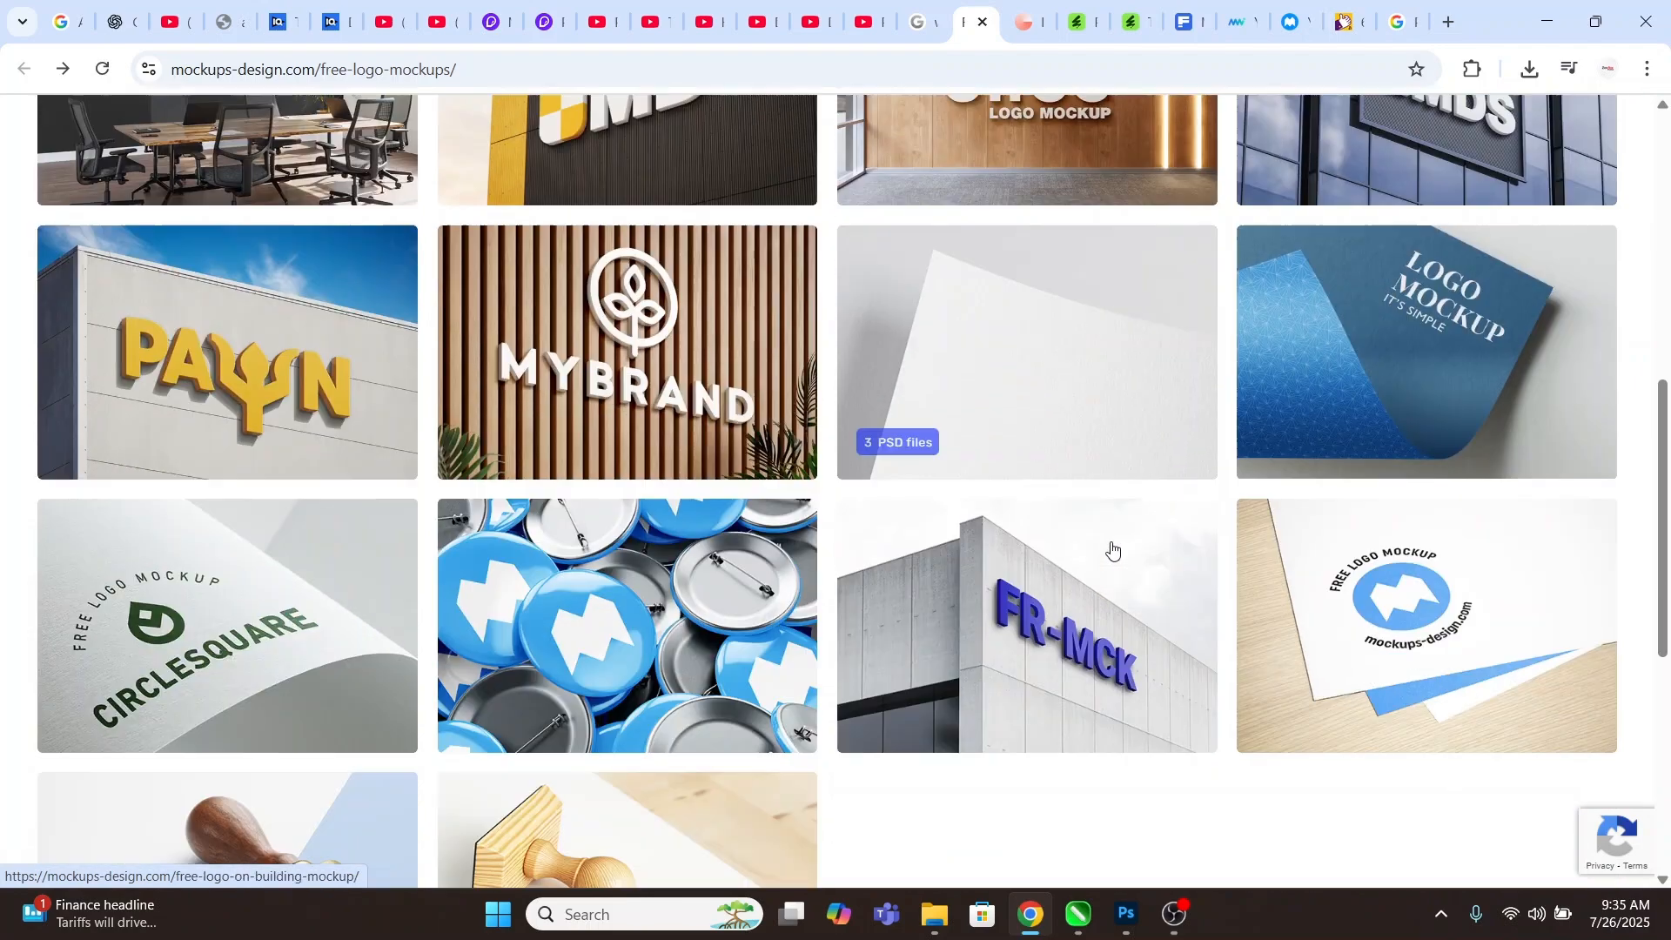
pyautogui.scroll(2, 813, 506)
pyautogui.scroll(2, 813, 506)
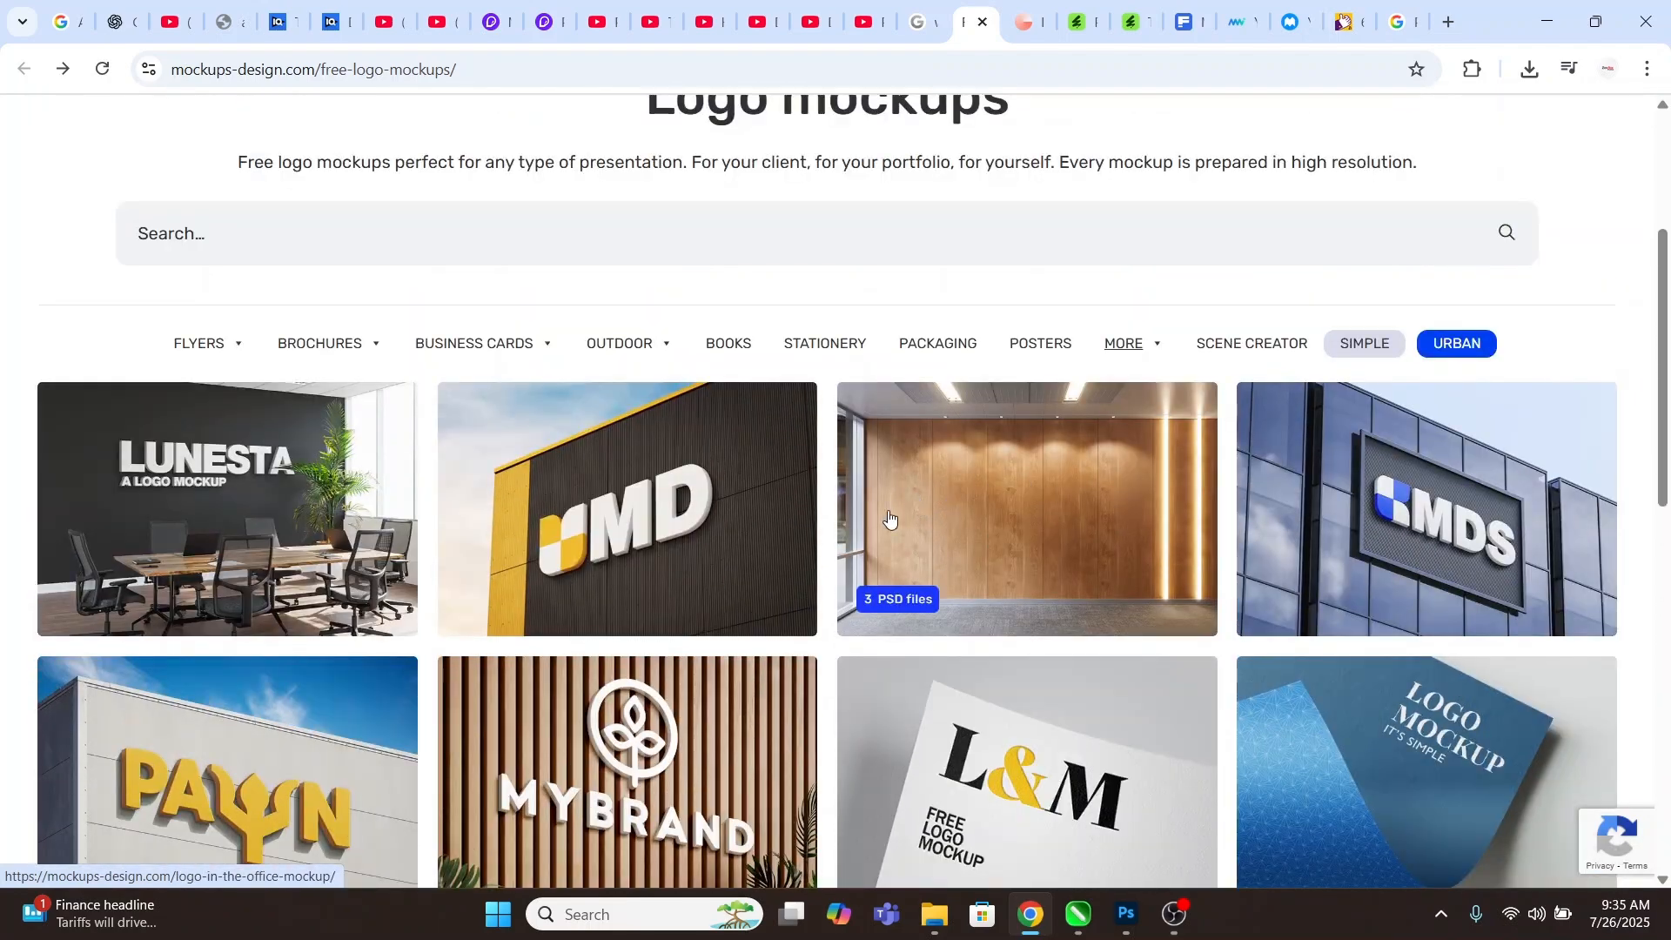
# Examine the subcategories offered for flyers, brochures, business cards and outdoor mockups.
pyautogui.moveTo(204, 345)
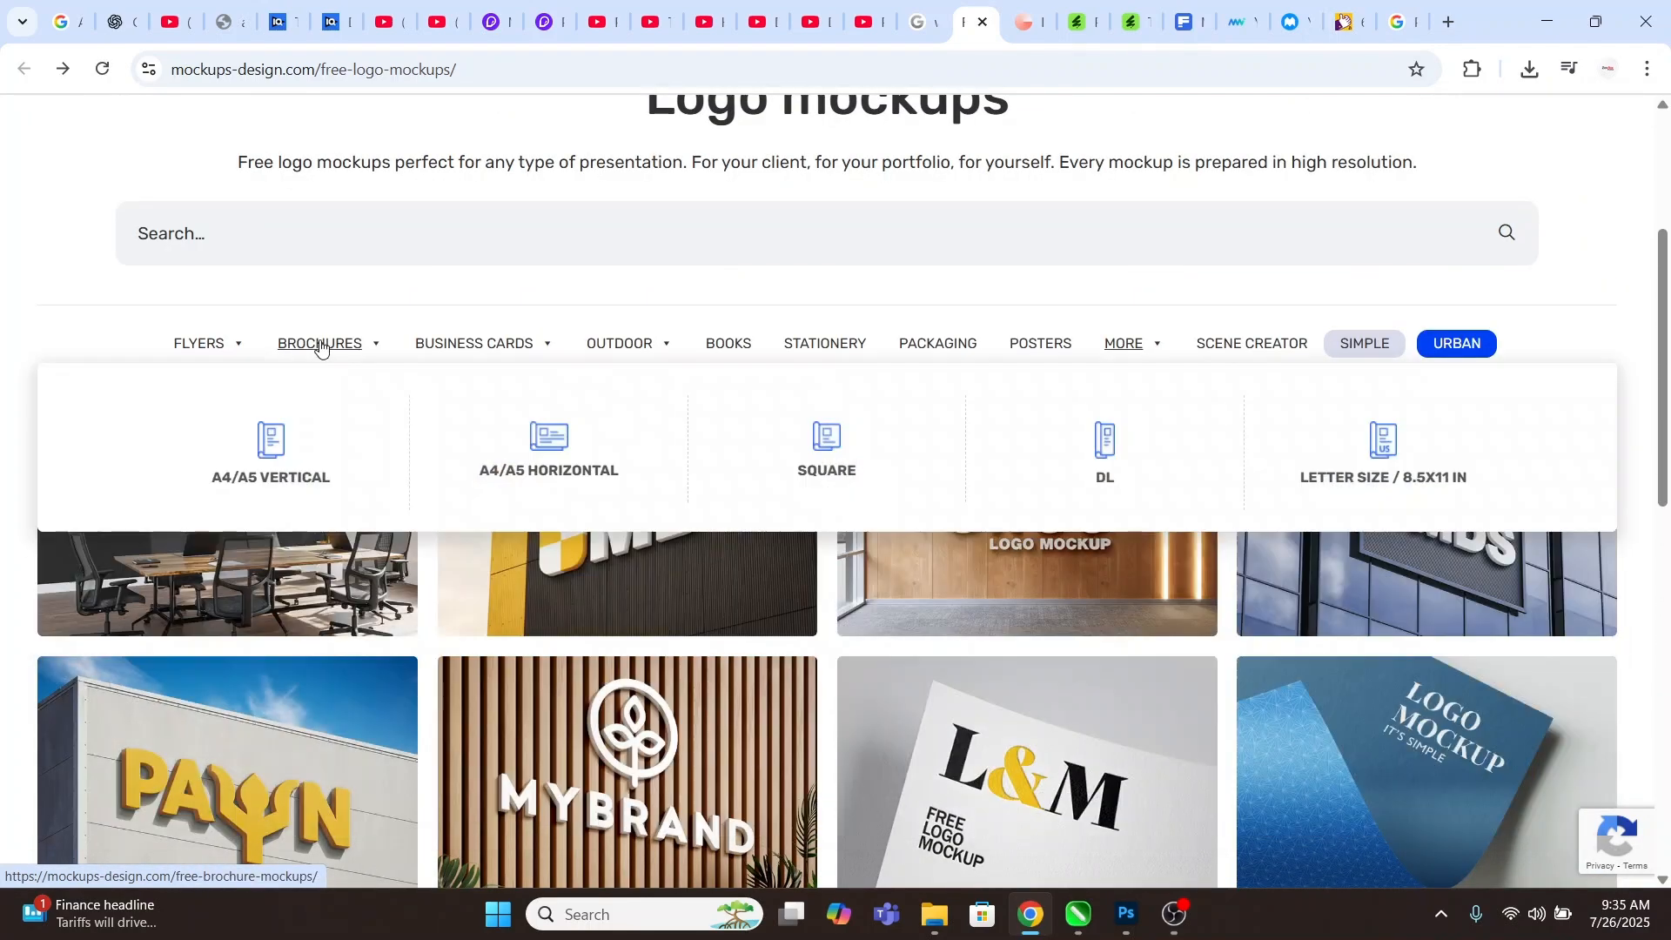
pyautogui.moveTo(485, 353)
pyautogui.moveTo(623, 349)
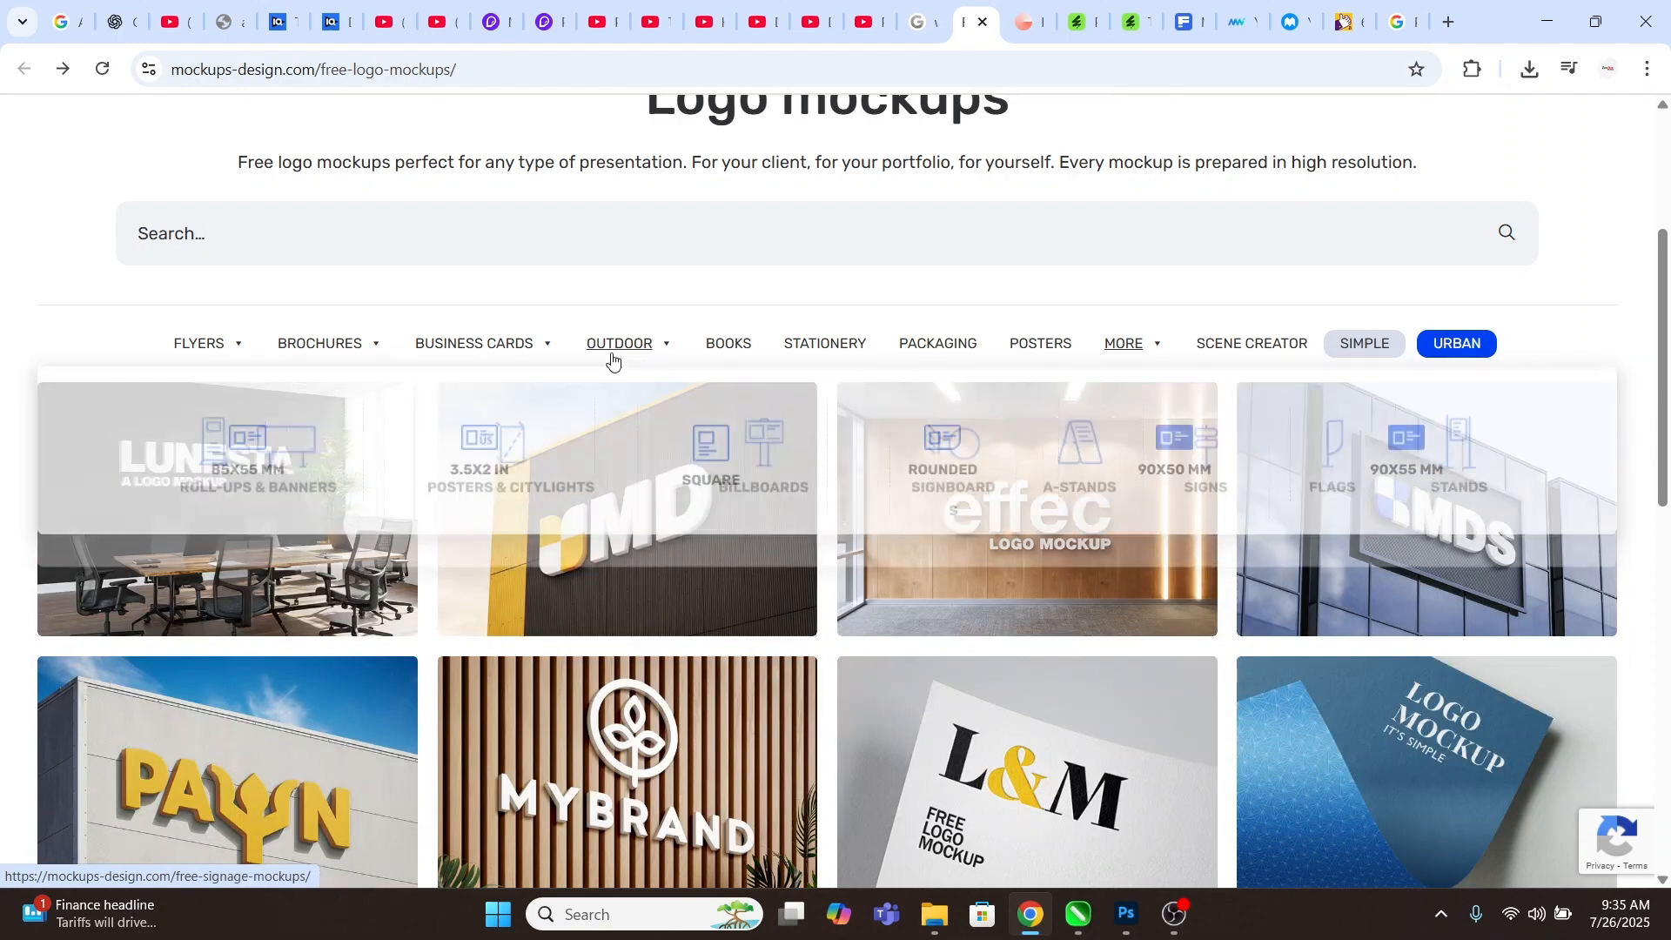
pyautogui.scroll(4, 597, 317)
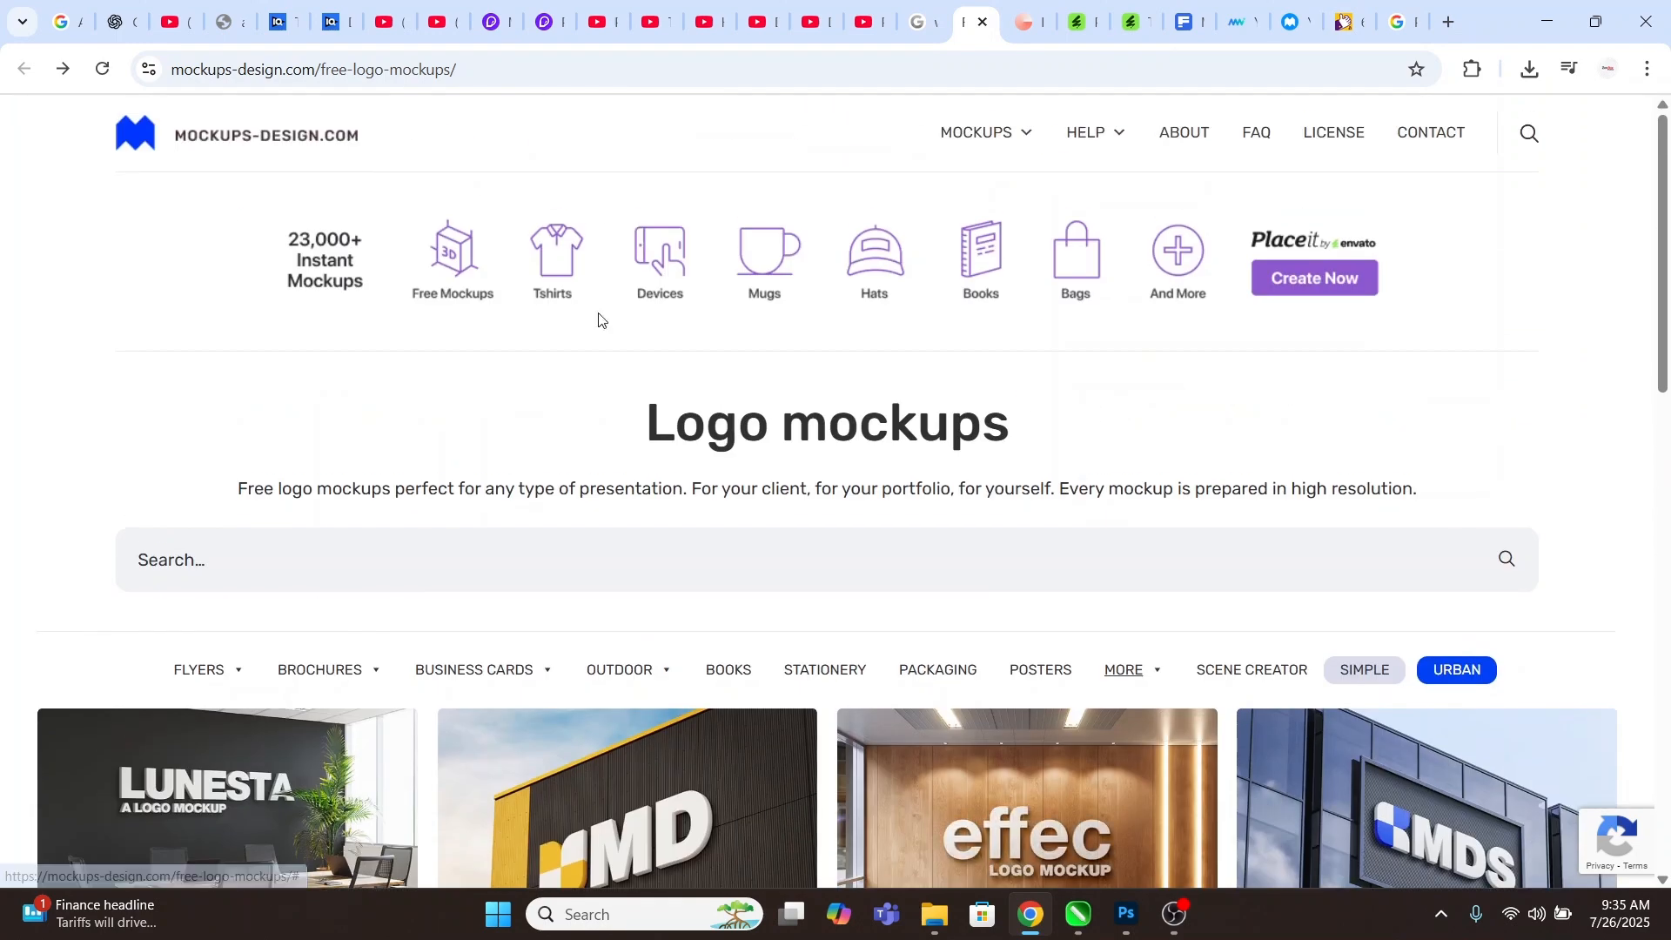
# Review the full list of logo mockups down to the stamp mockups and return to the first rows.
pyautogui.scroll(-10, 665, 451)
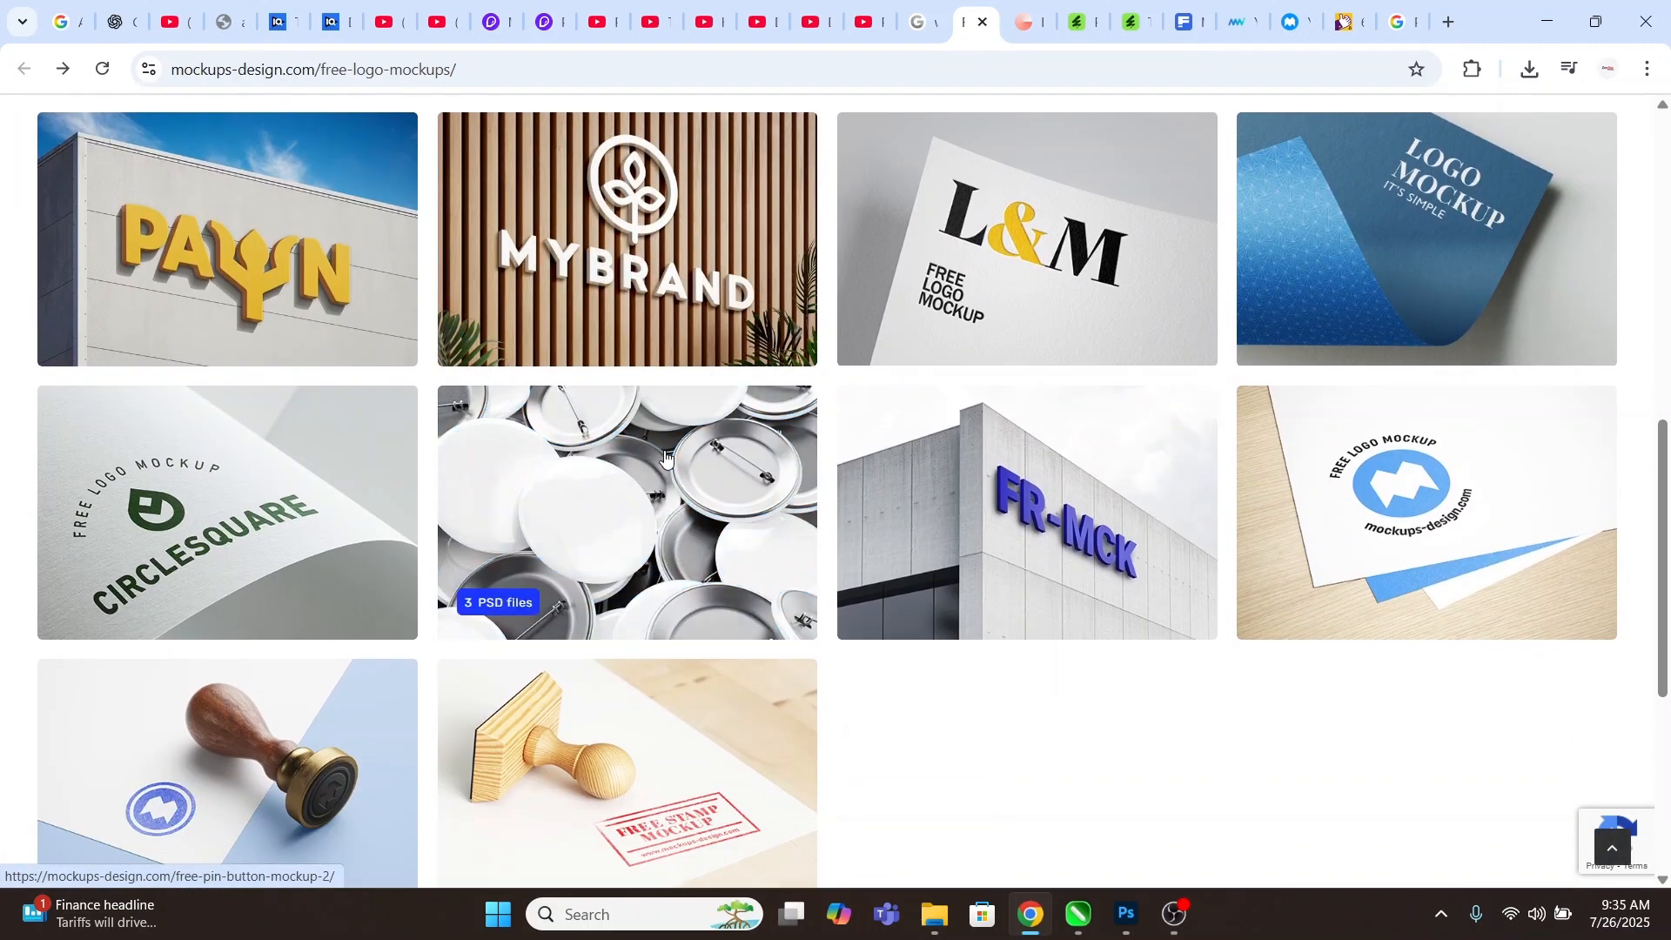
pyautogui.scroll(-5, 694, 459)
pyautogui.scroll(5, 696, 456)
pyautogui.scroll(8, 696, 456)
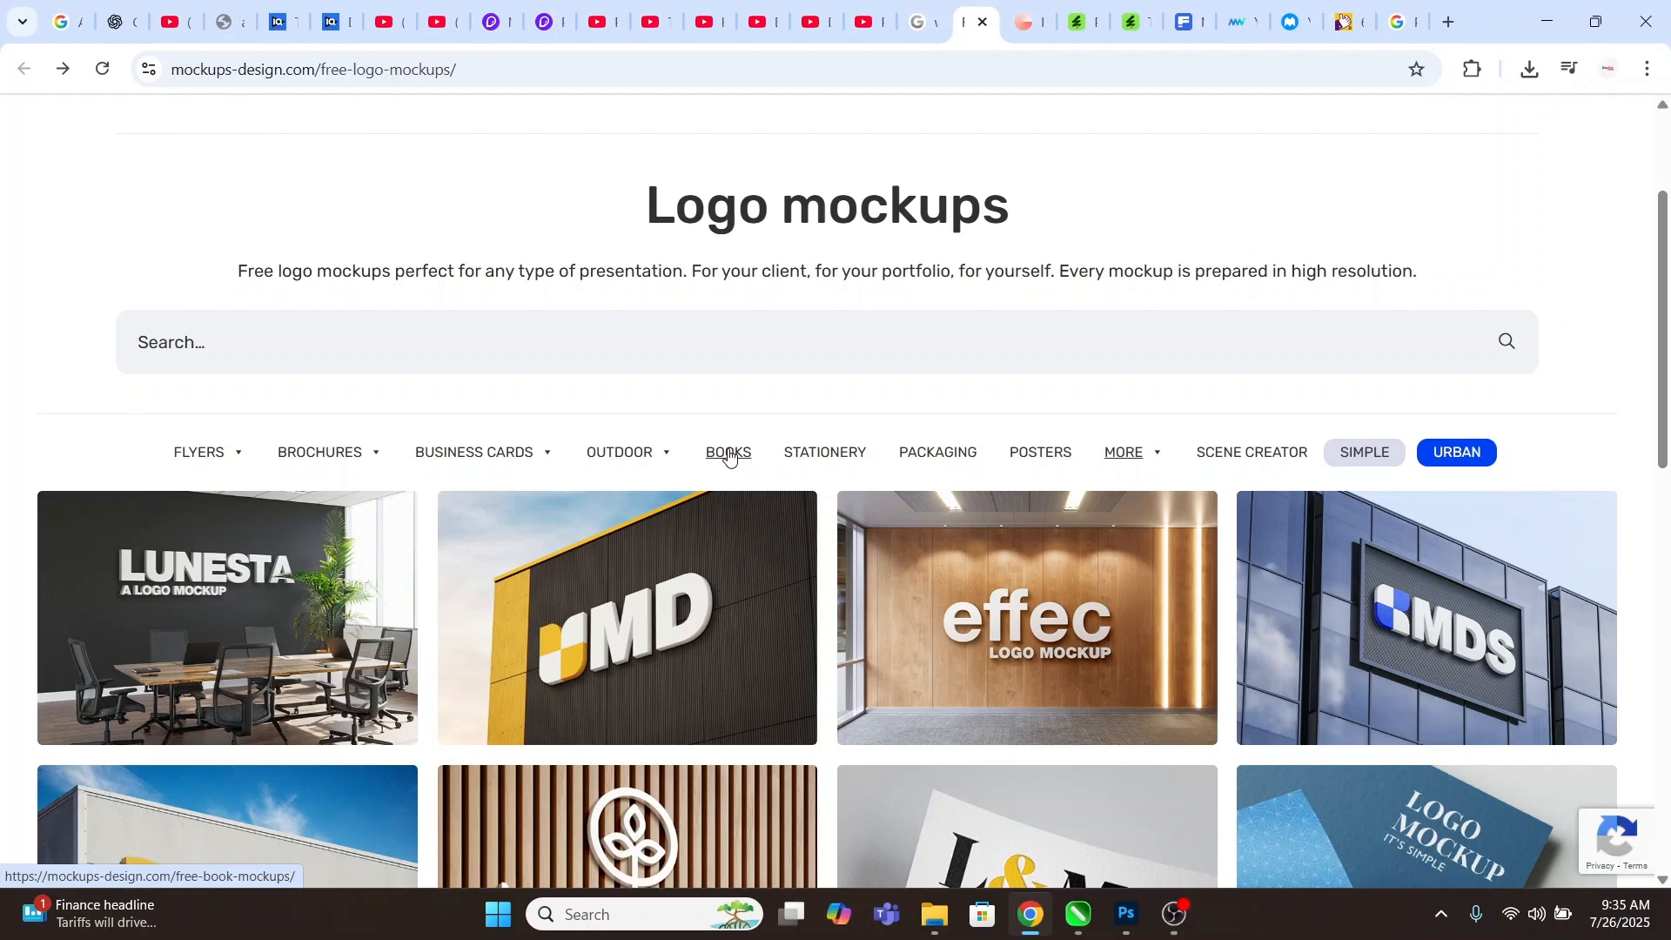
pyautogui.scroll(-8, 821, 478)
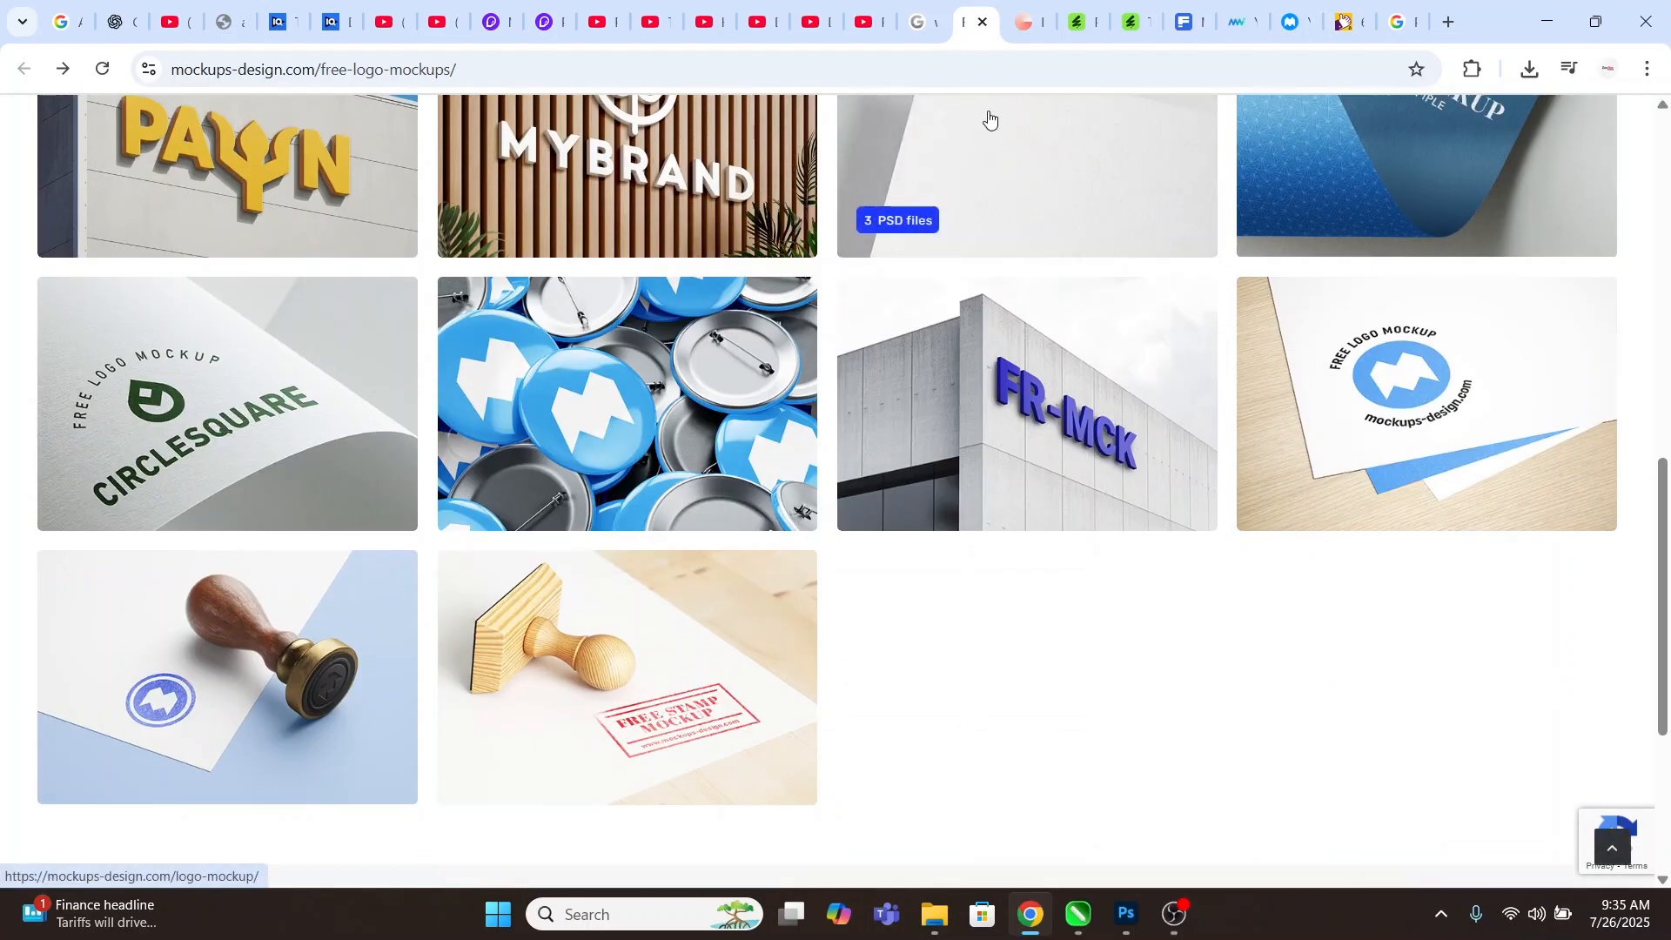
pyautogui.scroll(10, 990, 117)
pyautogui.scroll(-3, 757, 504)
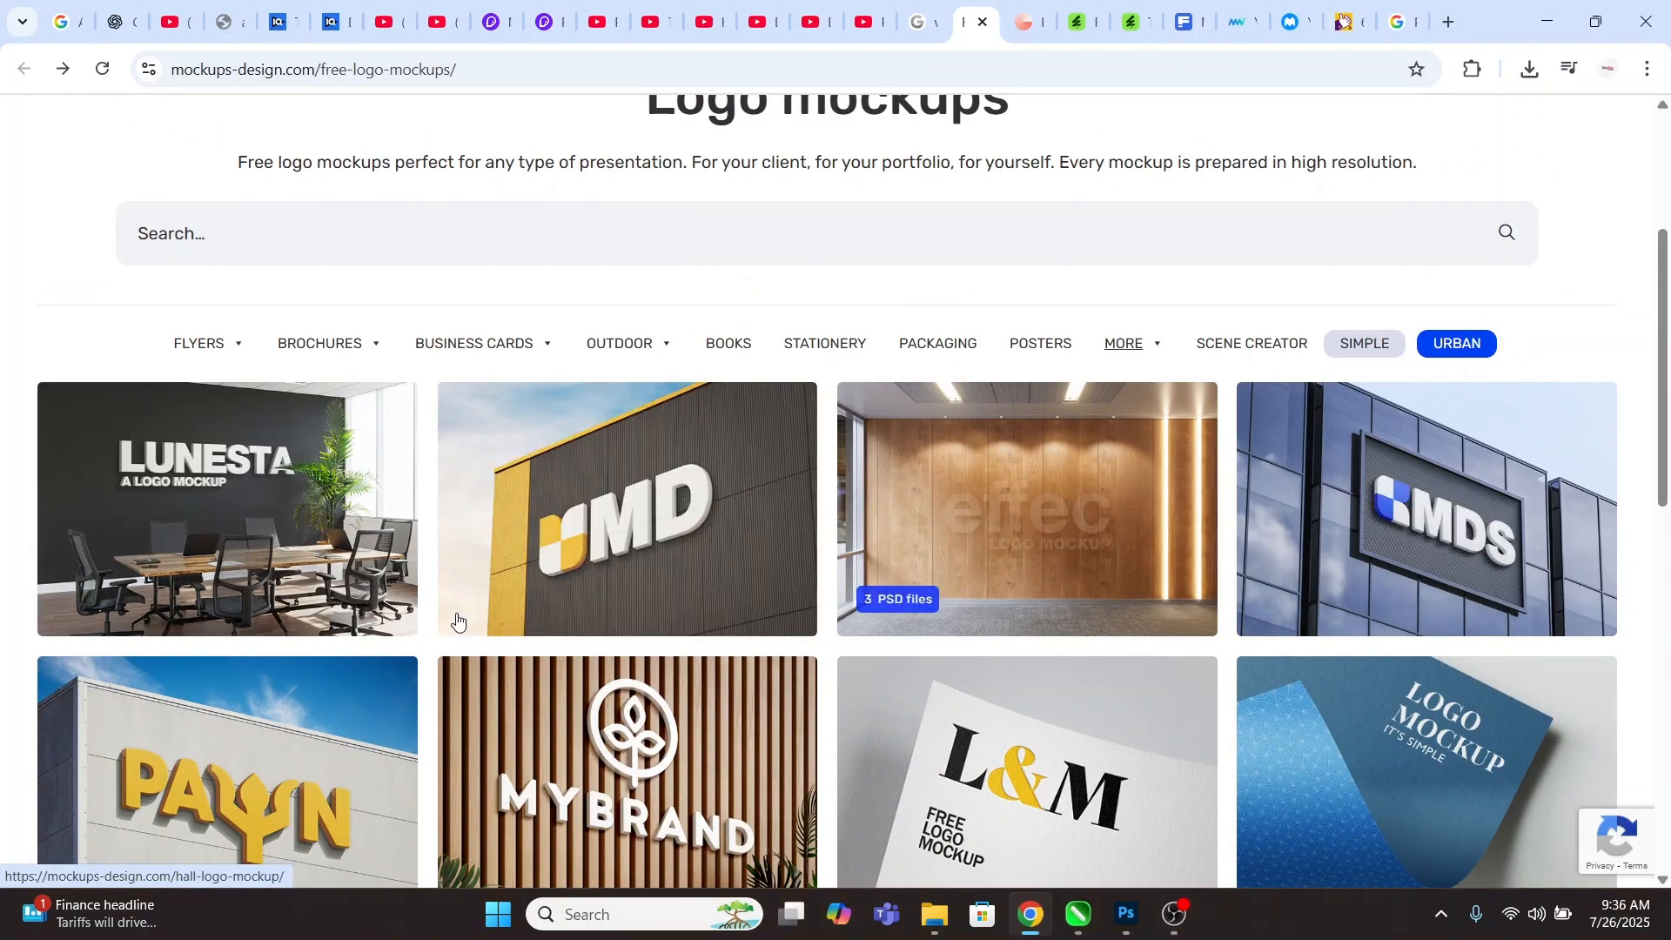
# Open the conference room logo mockup and download its PSD archive, starting the download manually.
pyautogui.scroll(-10, 717, 450)
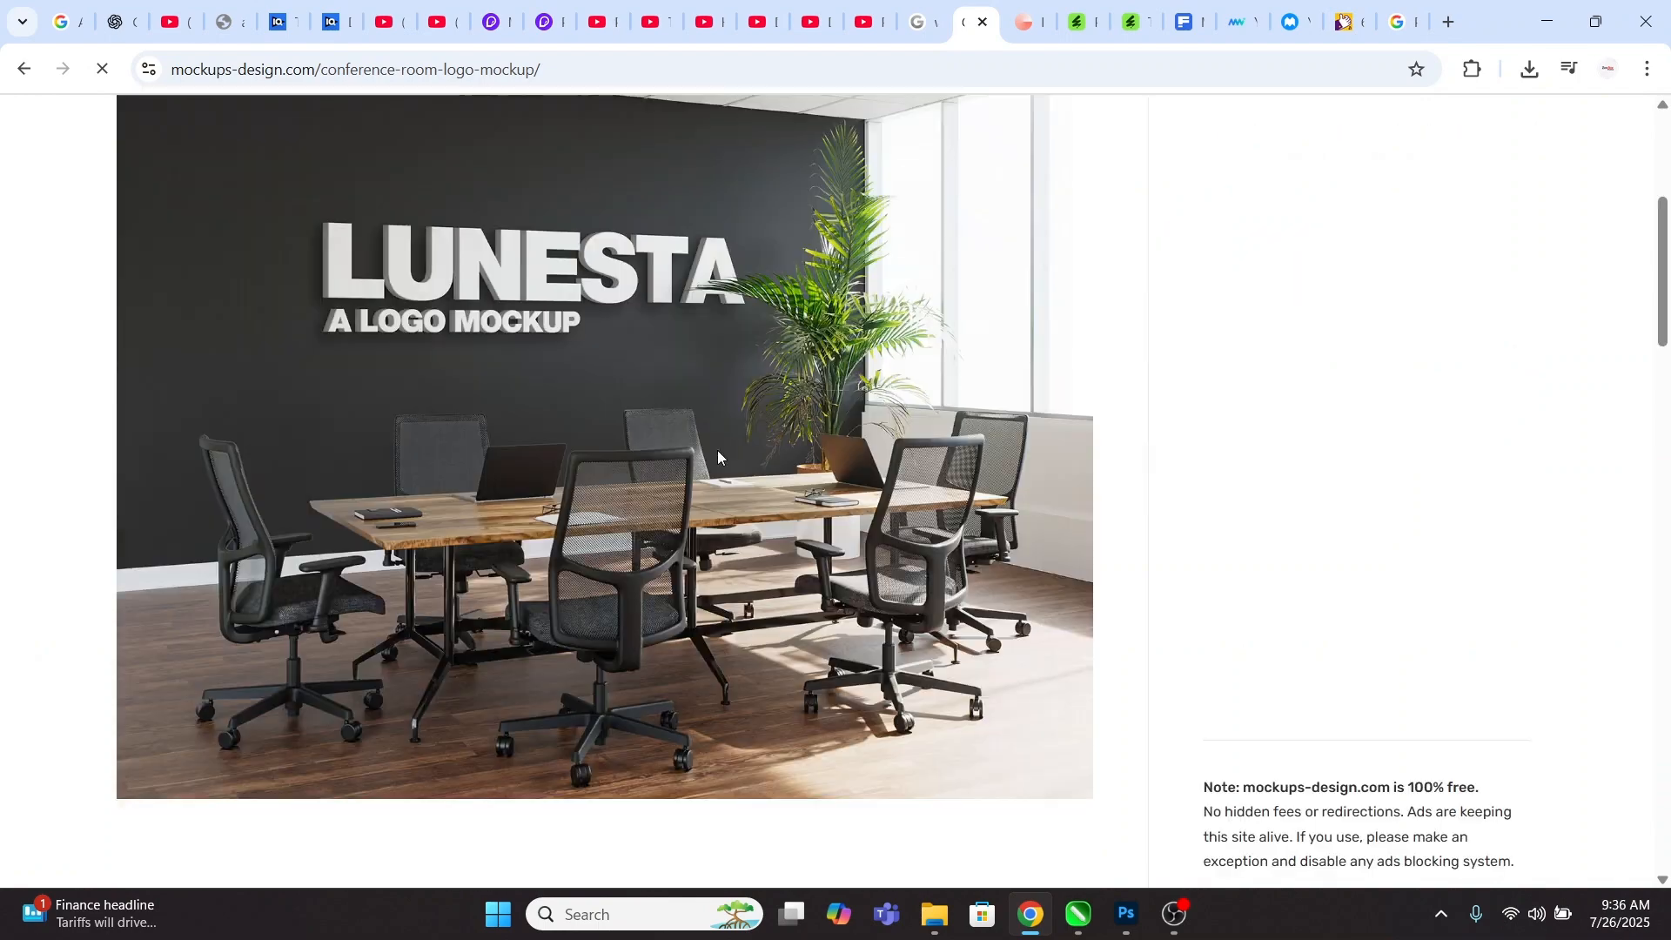
pyautogui.scroll(-15, 681, 458)
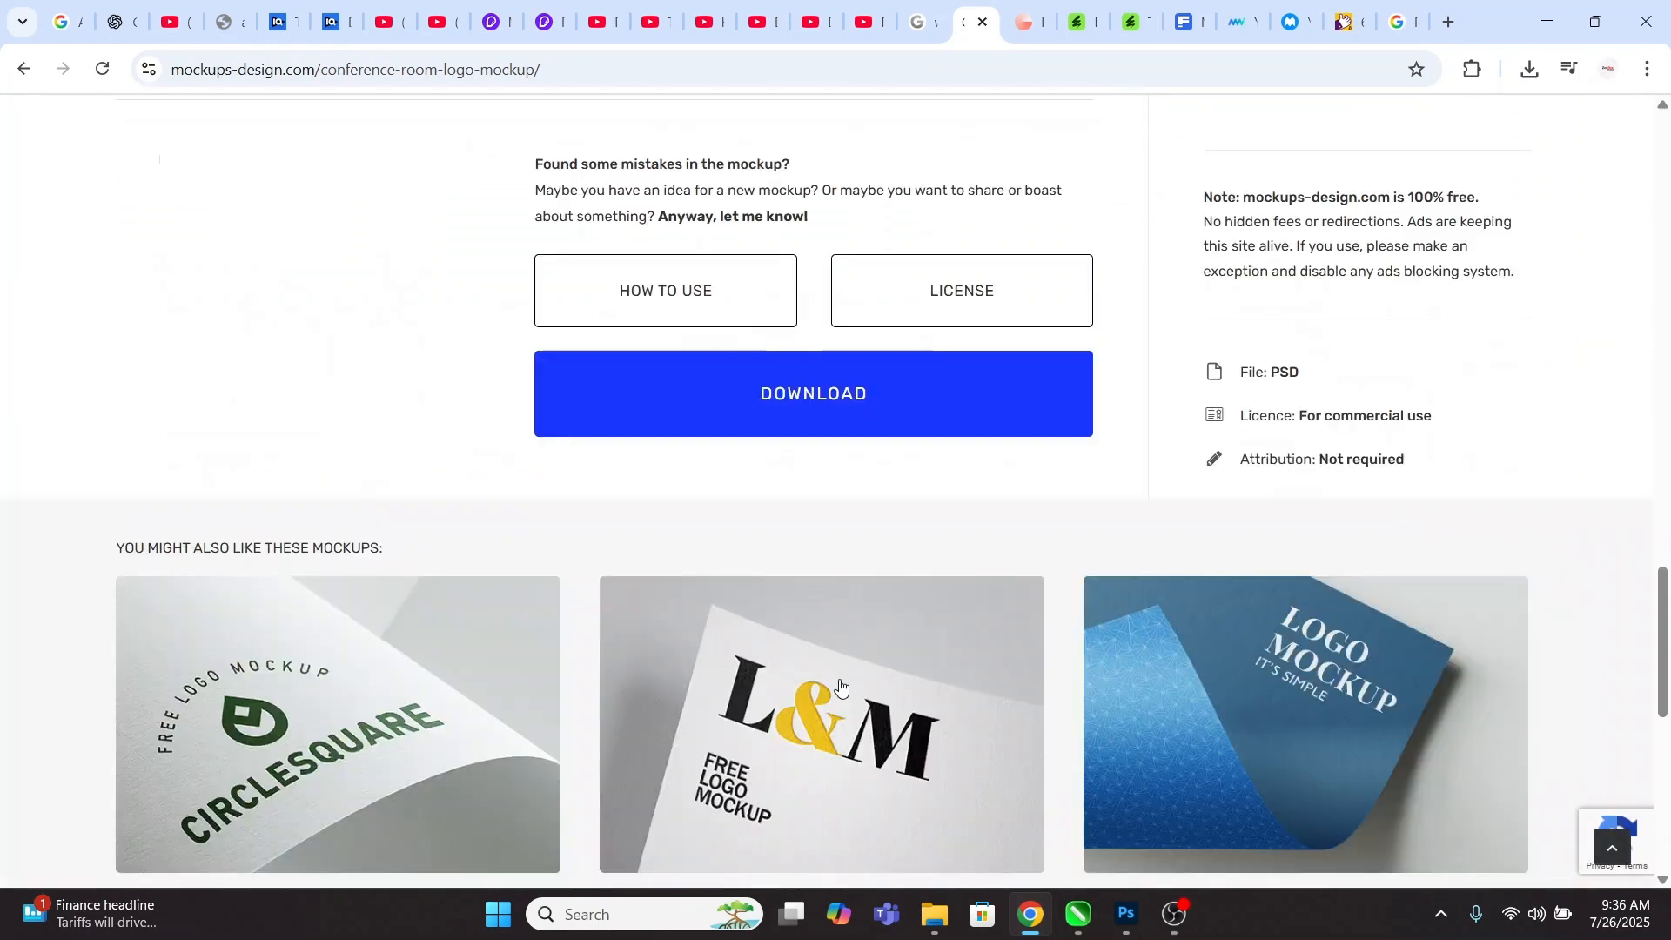
pyautogui.click(784, 404)
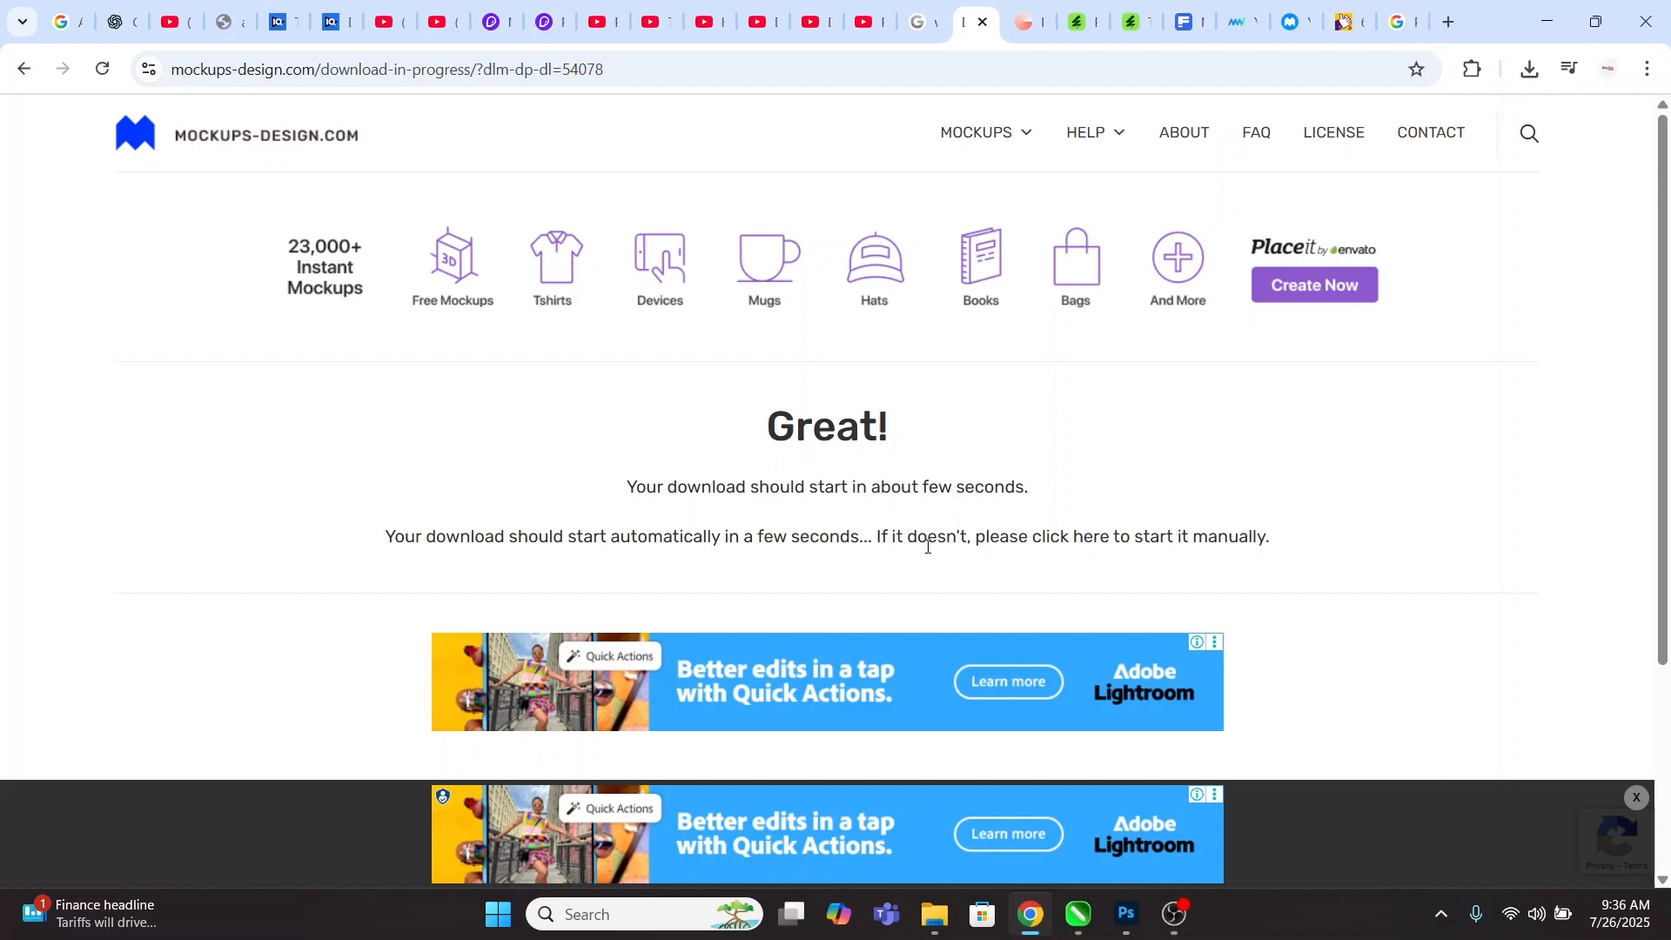
pyautogui.click(1118, 549)
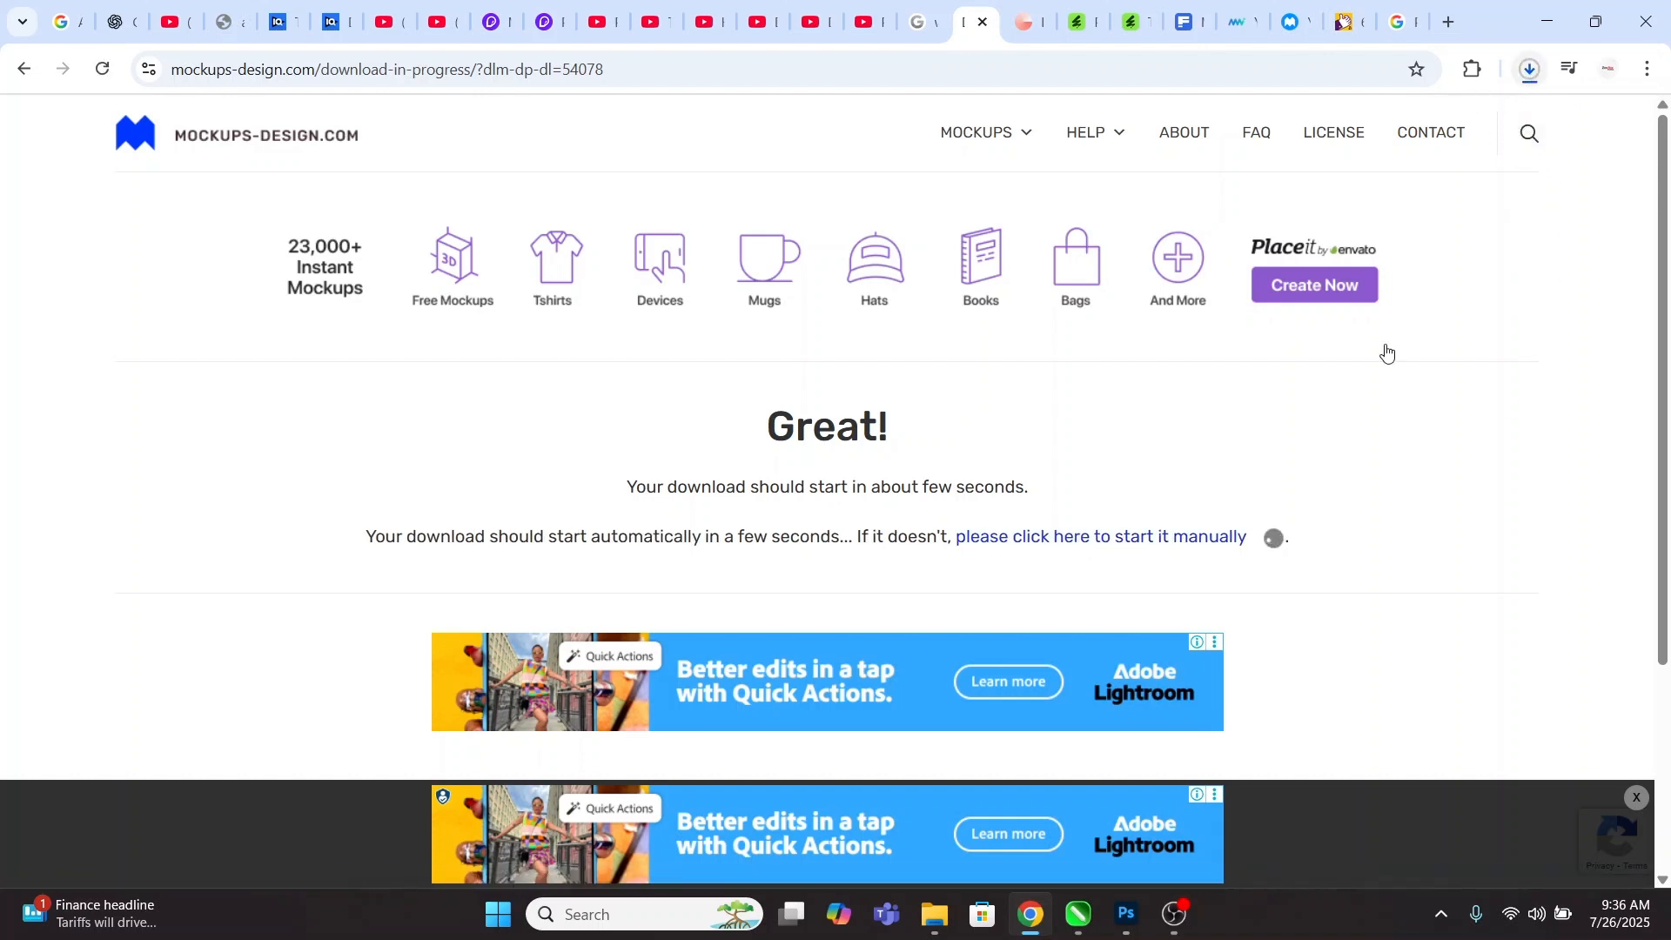
# Check the conference room mockup's download progress in the recent download history.
pyautogui.click(1529, 71)
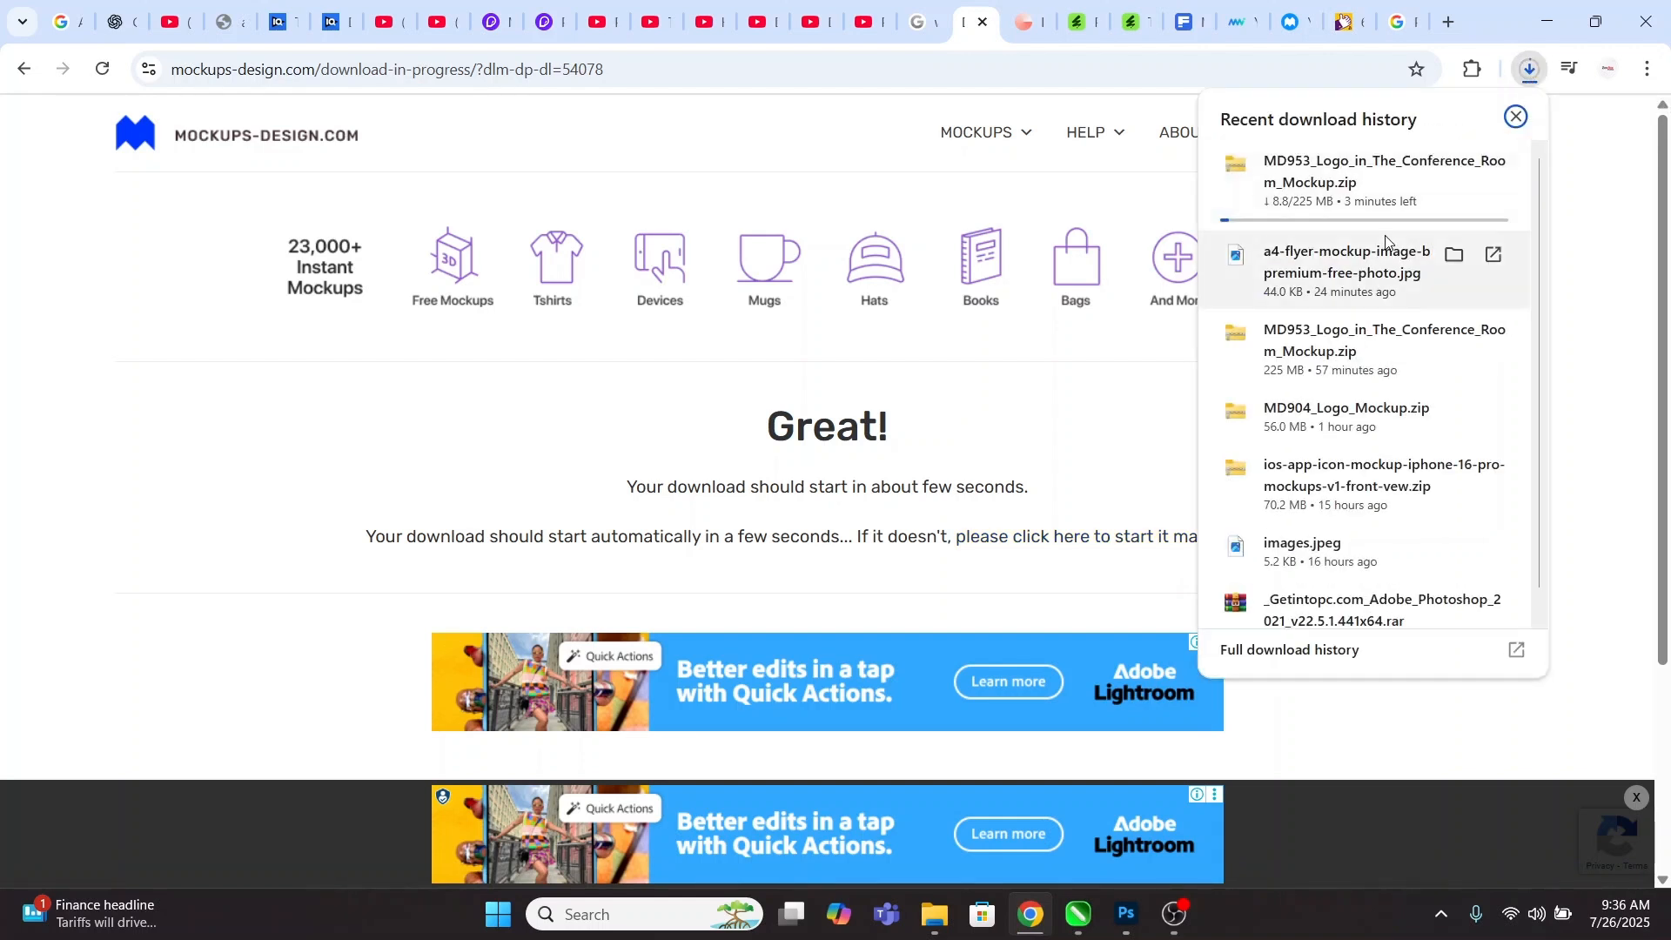
pyautogui.moveTo(1410, 220)
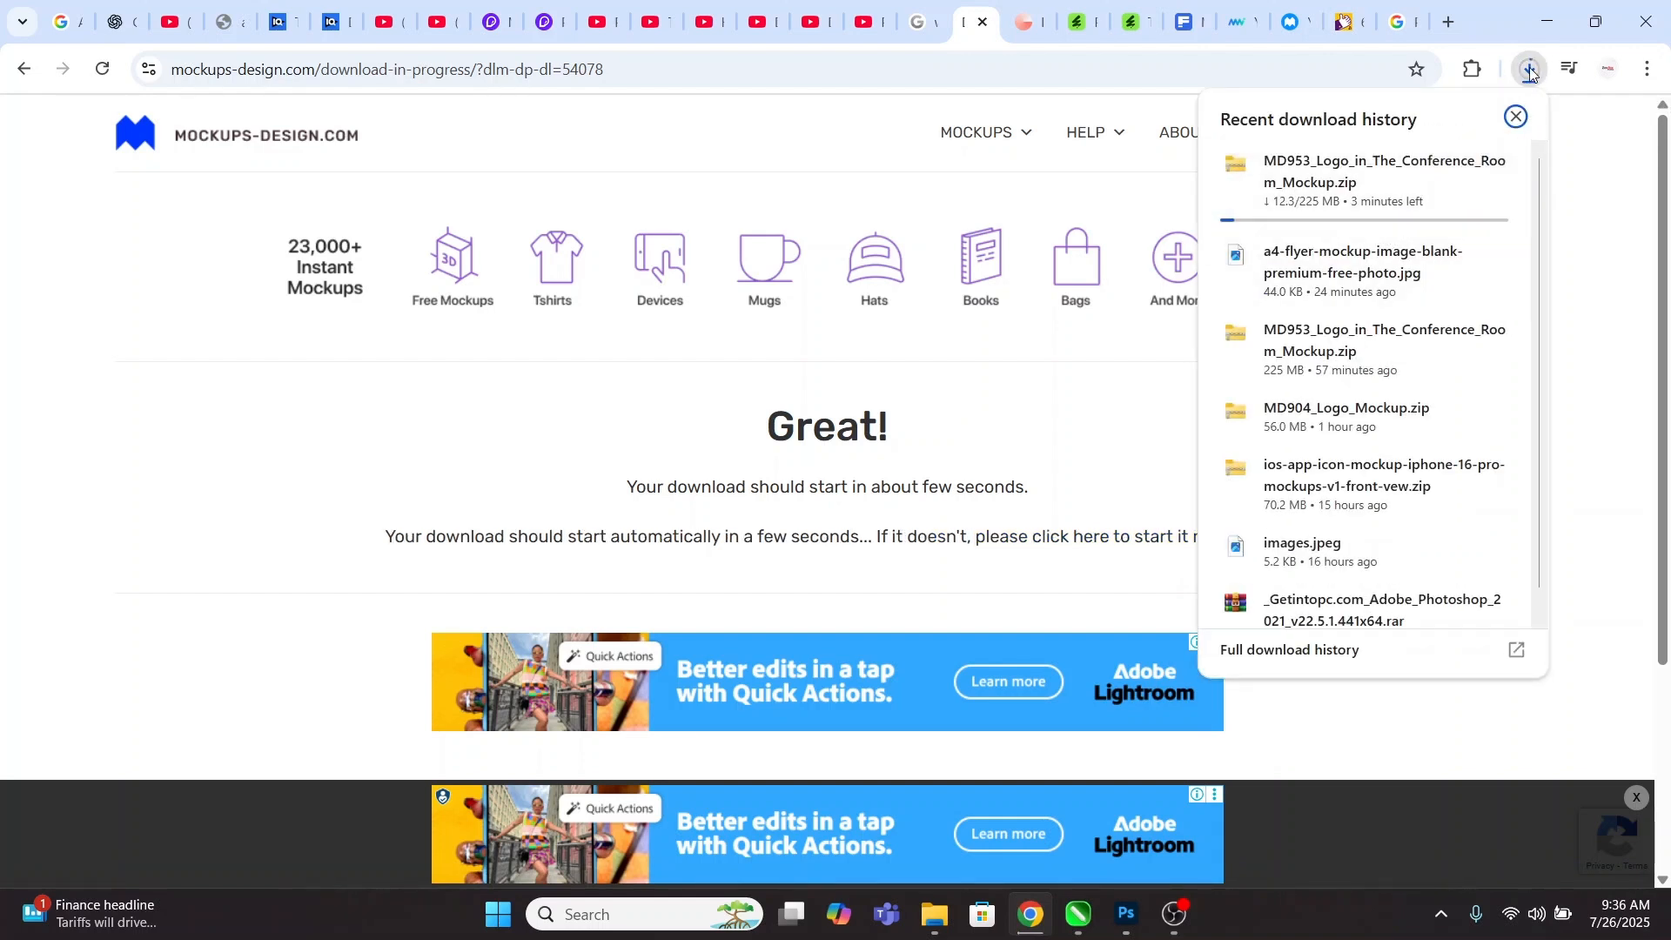
pyautogui.click(1123, 421)
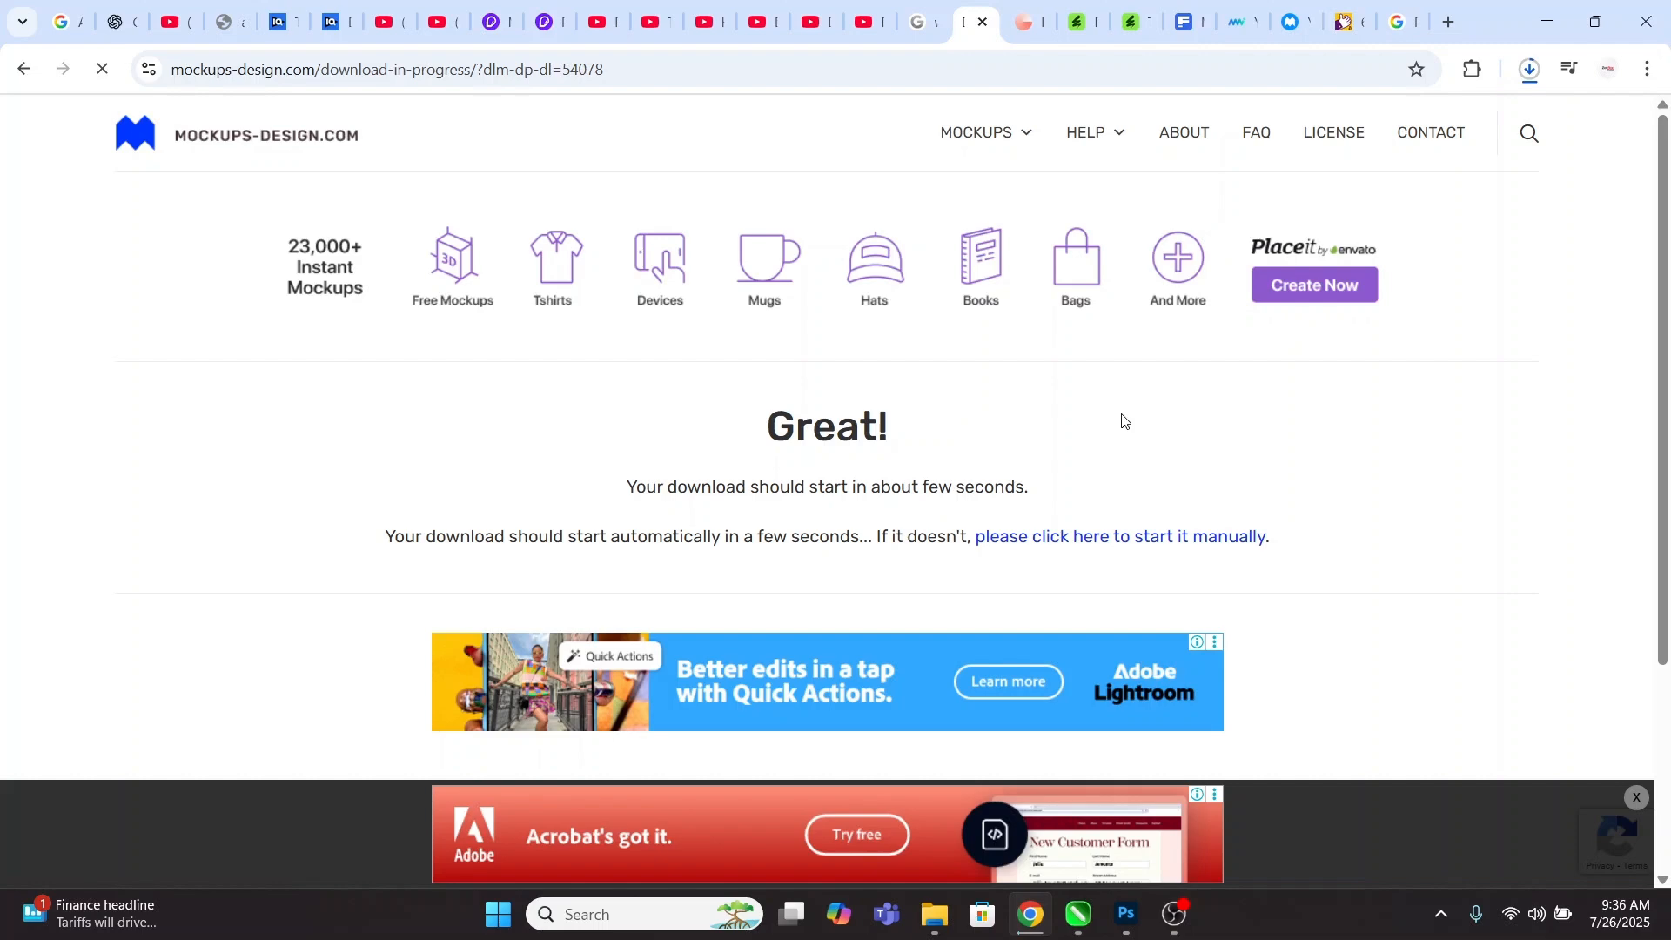
# Open the downloaded MD953_Logo_in_The_Conference_Room_Mockup.zip and the mockup folder inside it.
pyautogui.click(1529, 70)
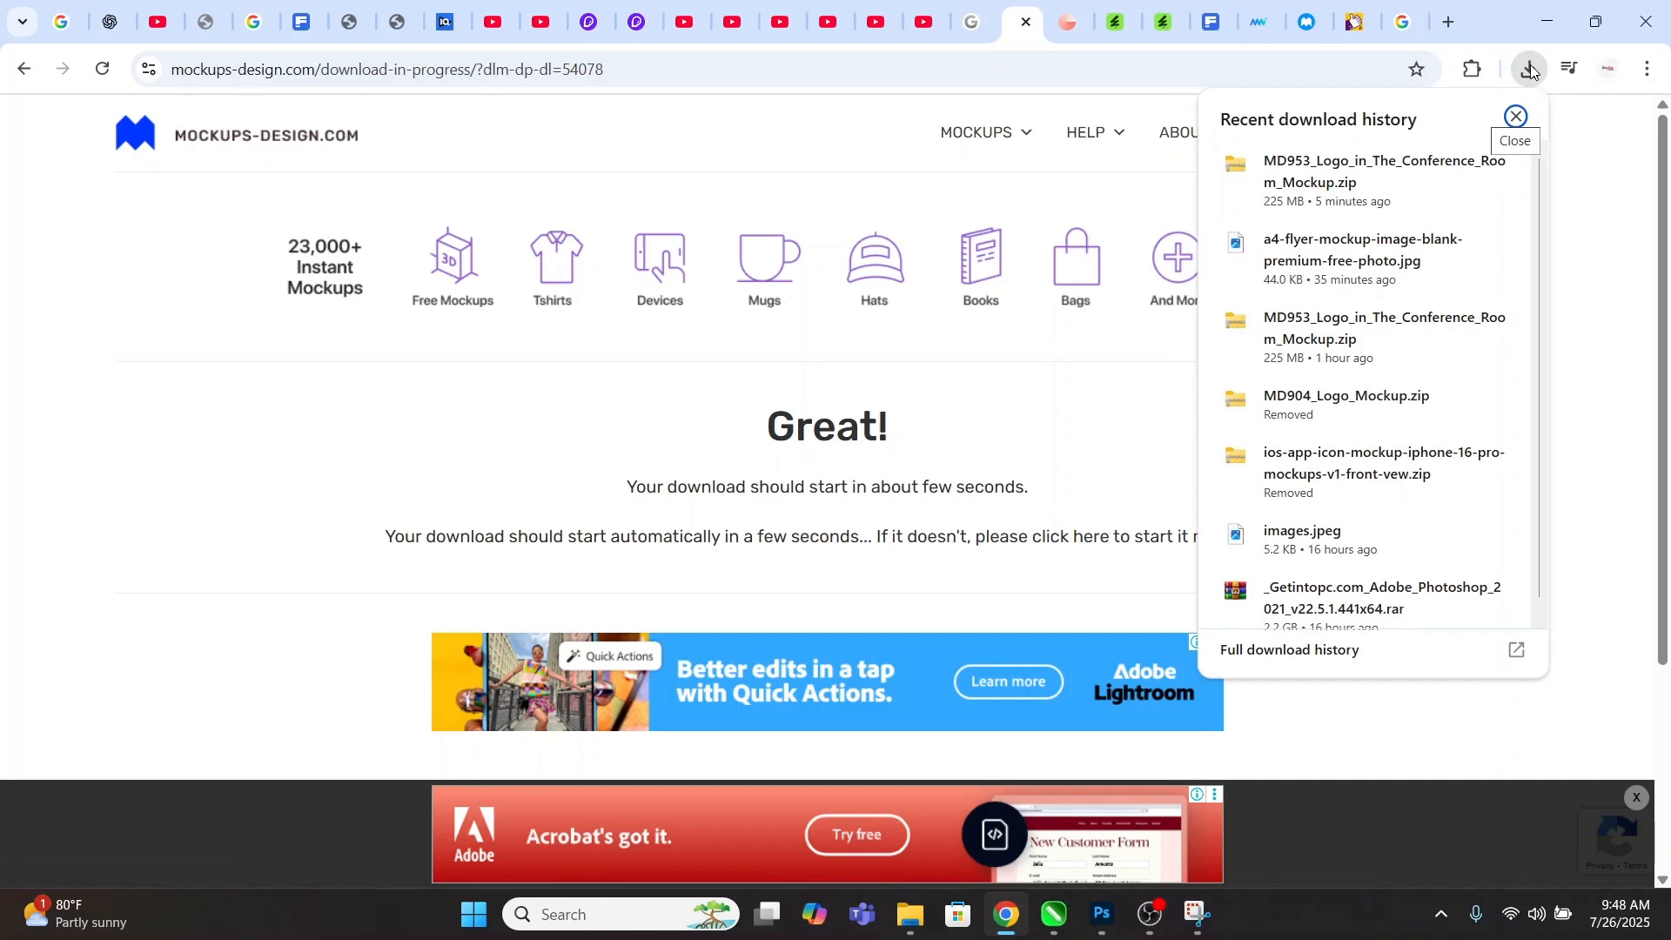
pyautogui.click(1364, 178)
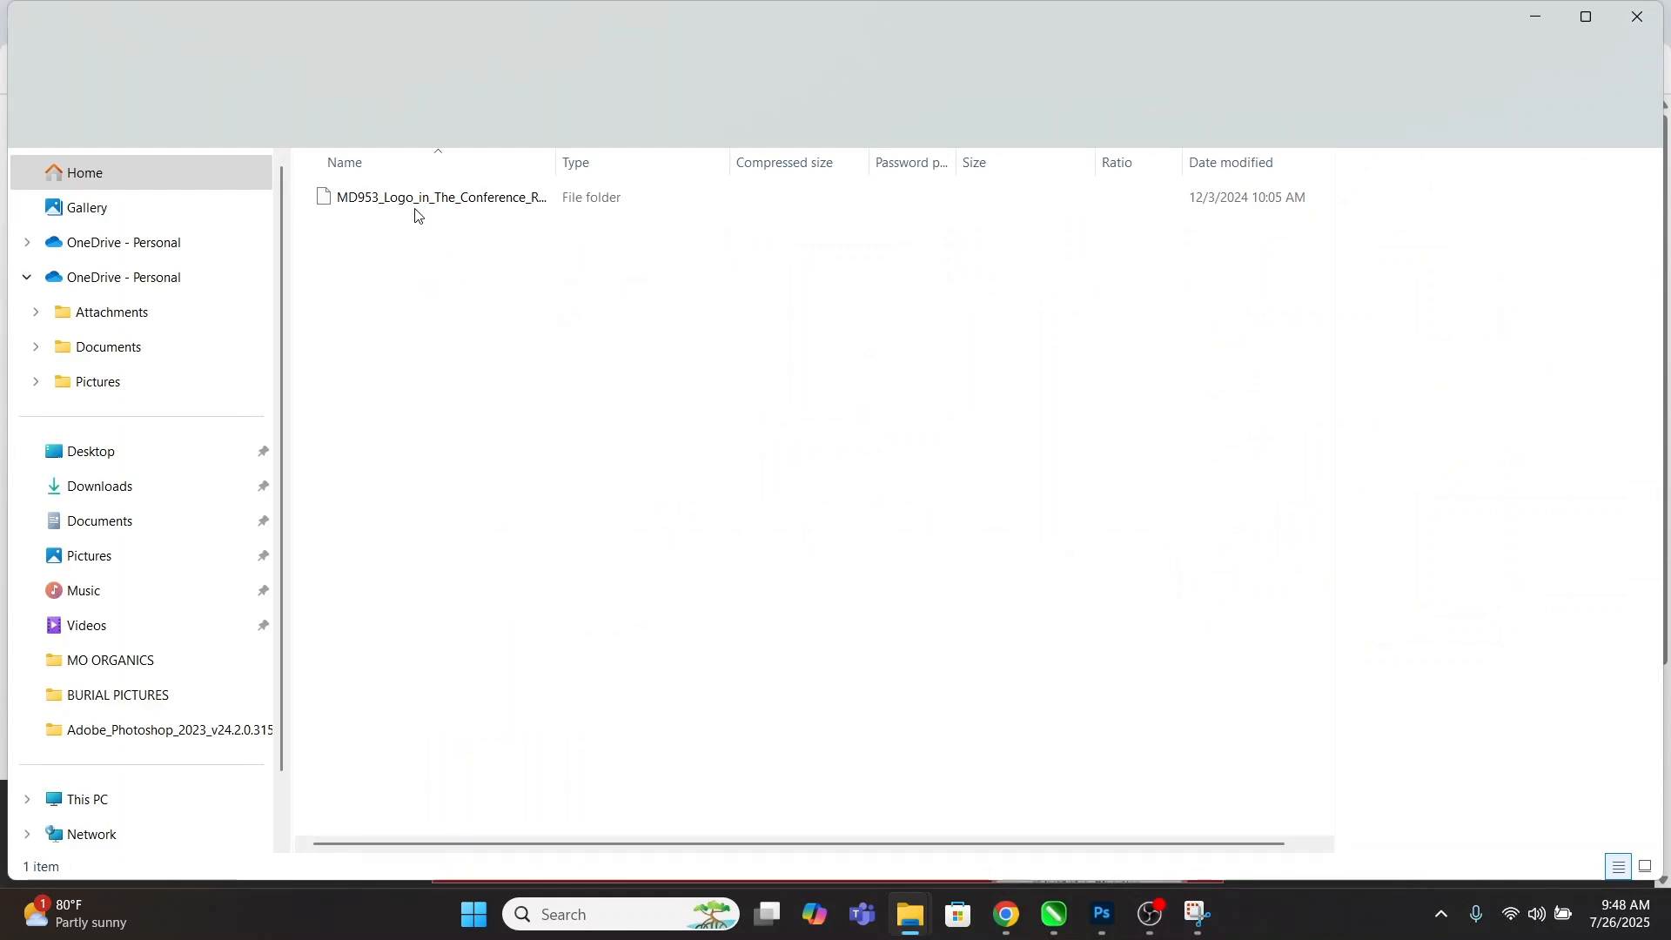
pyautogui.doubleClick(411, 208)
# Preview the two JPG images in the conference room mockup folder and close each preview.
pyautogui.doubleClick(387, 201)
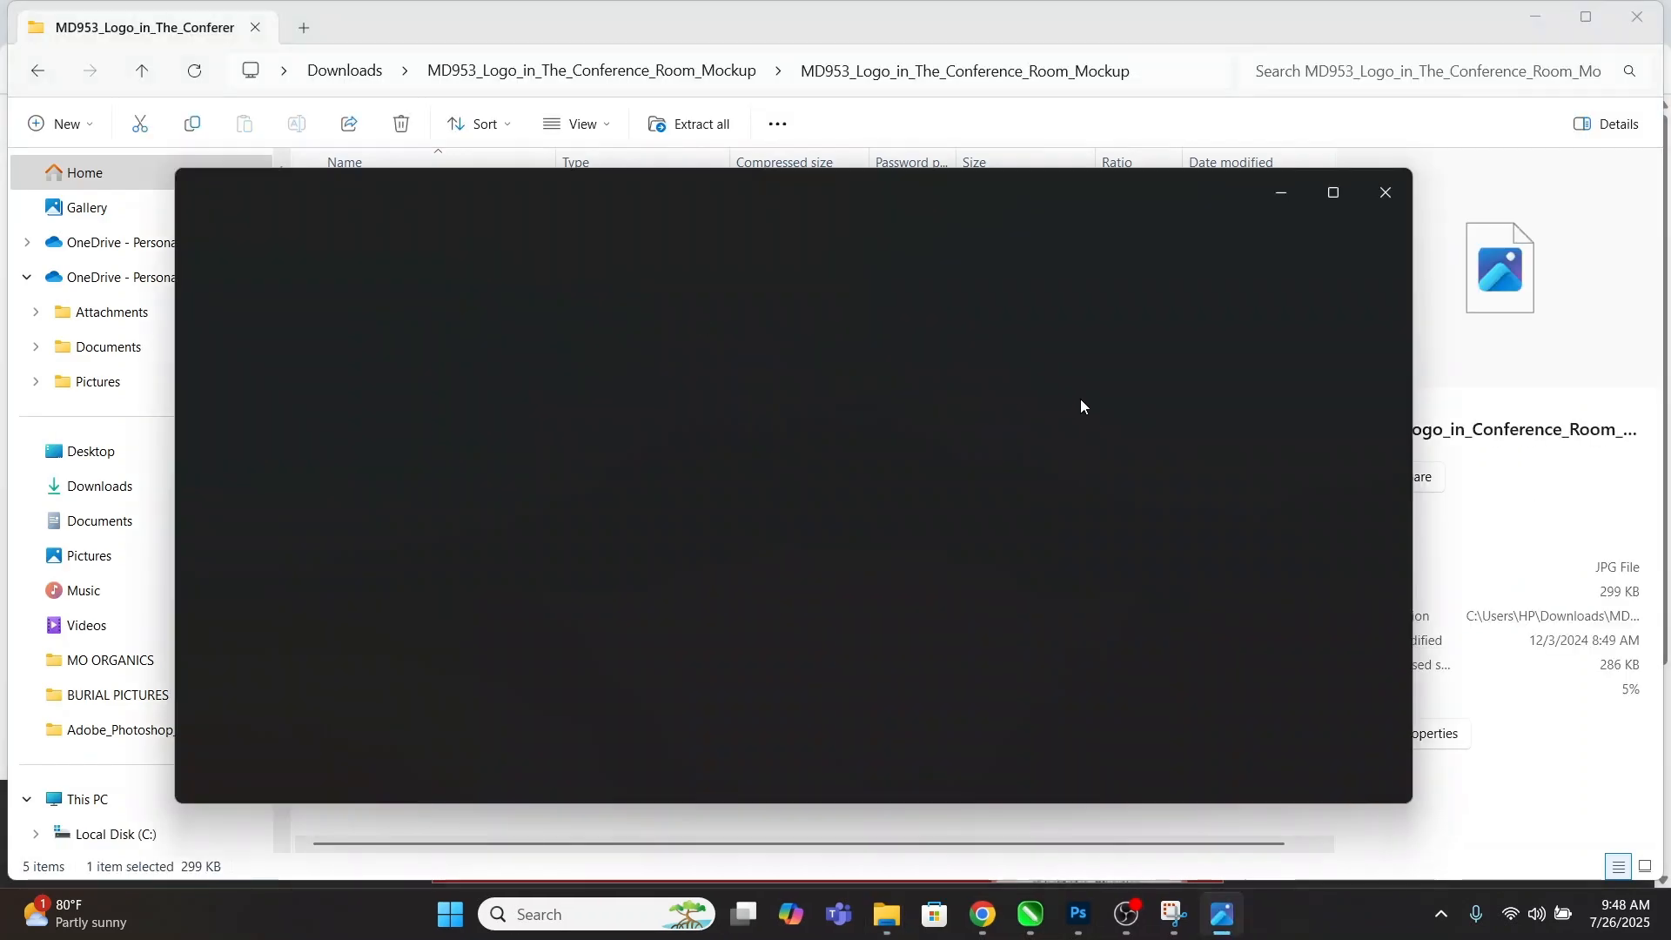
pyautogui.click(1386, 191)
pyautogui.doubleClick(479, 268)
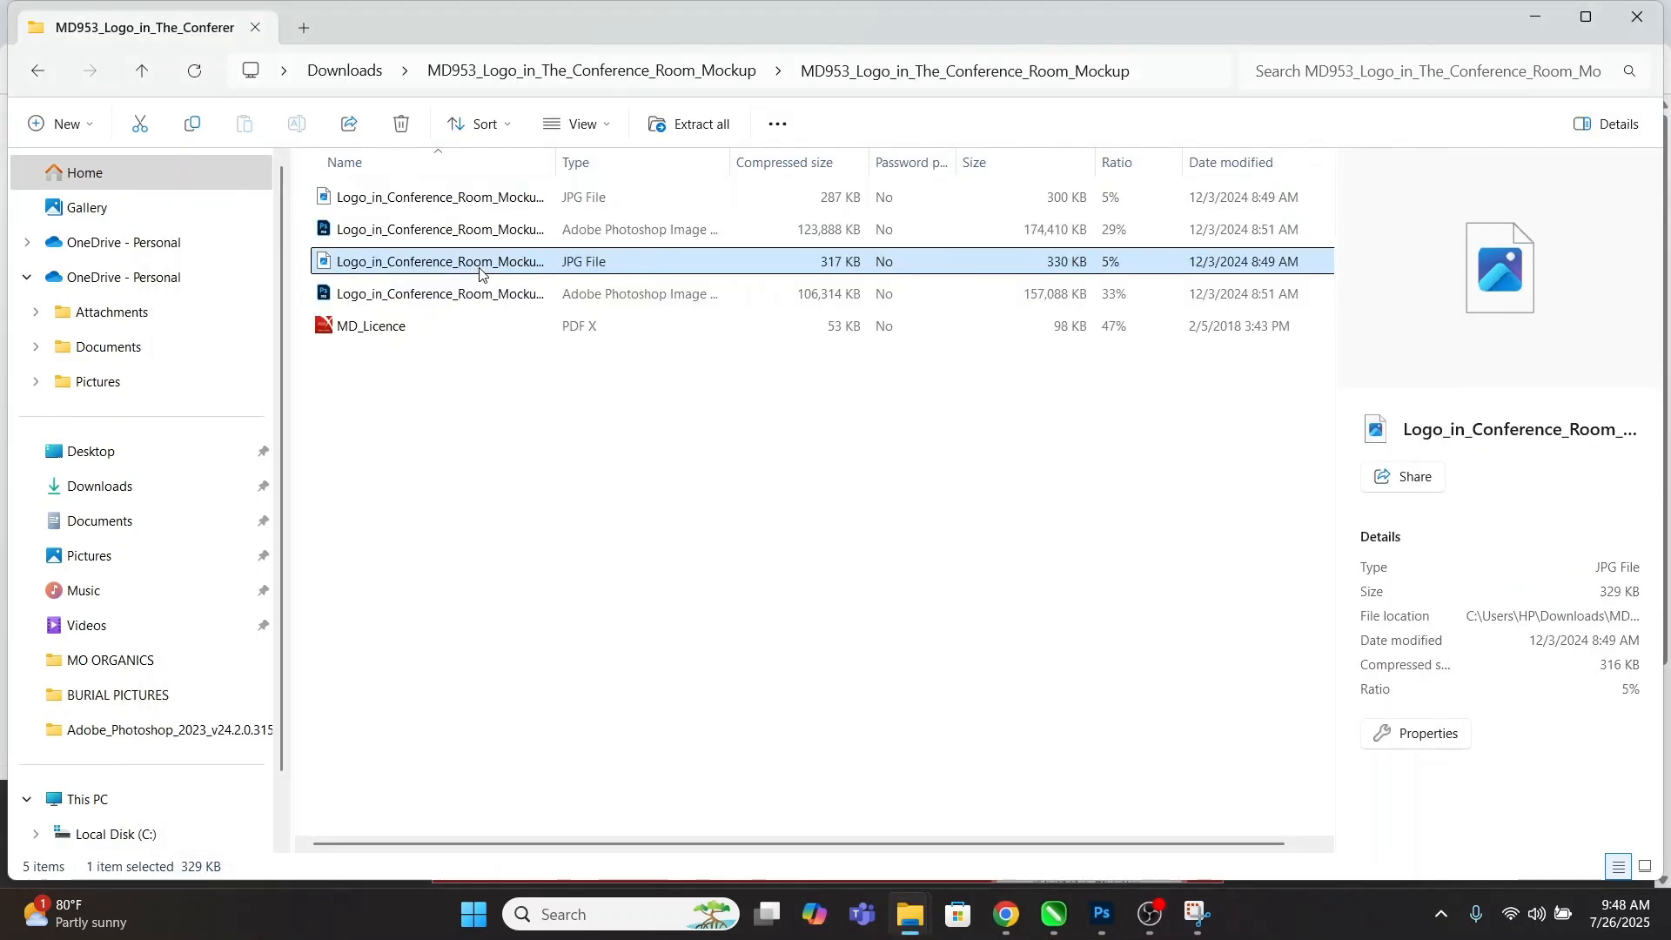
pyautogui.click(1385, 191)
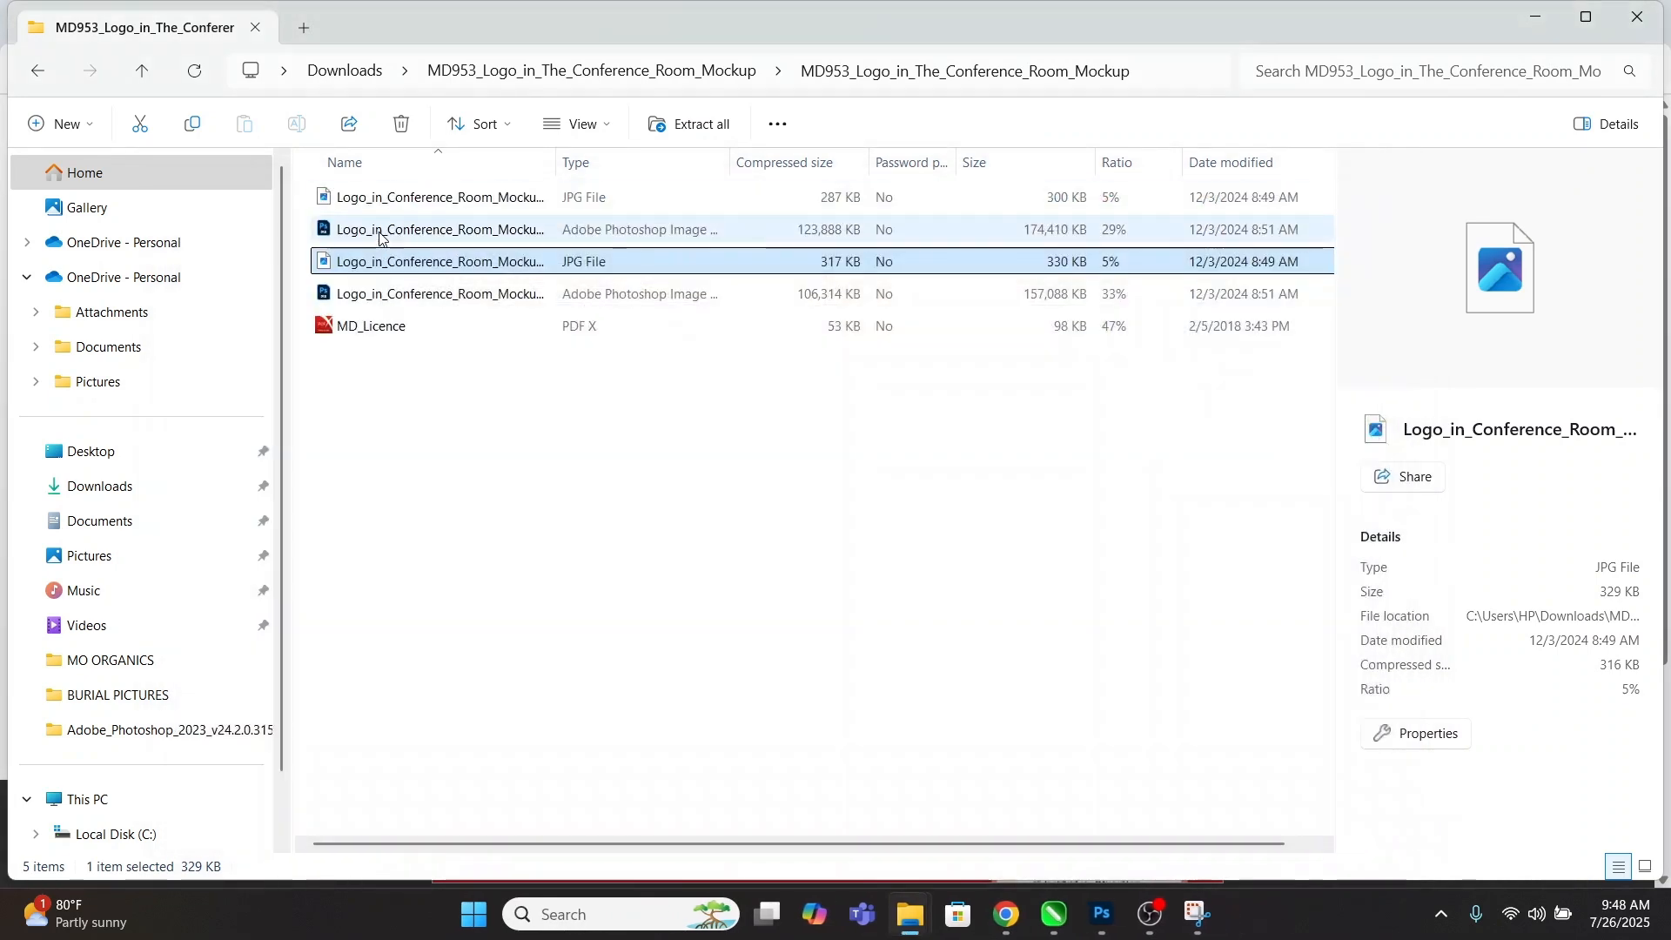
# Open the first conference room PSD in Adobe Photoshop 2021, making it the app always used for PSD files.
pyautogui.click(380, 235)
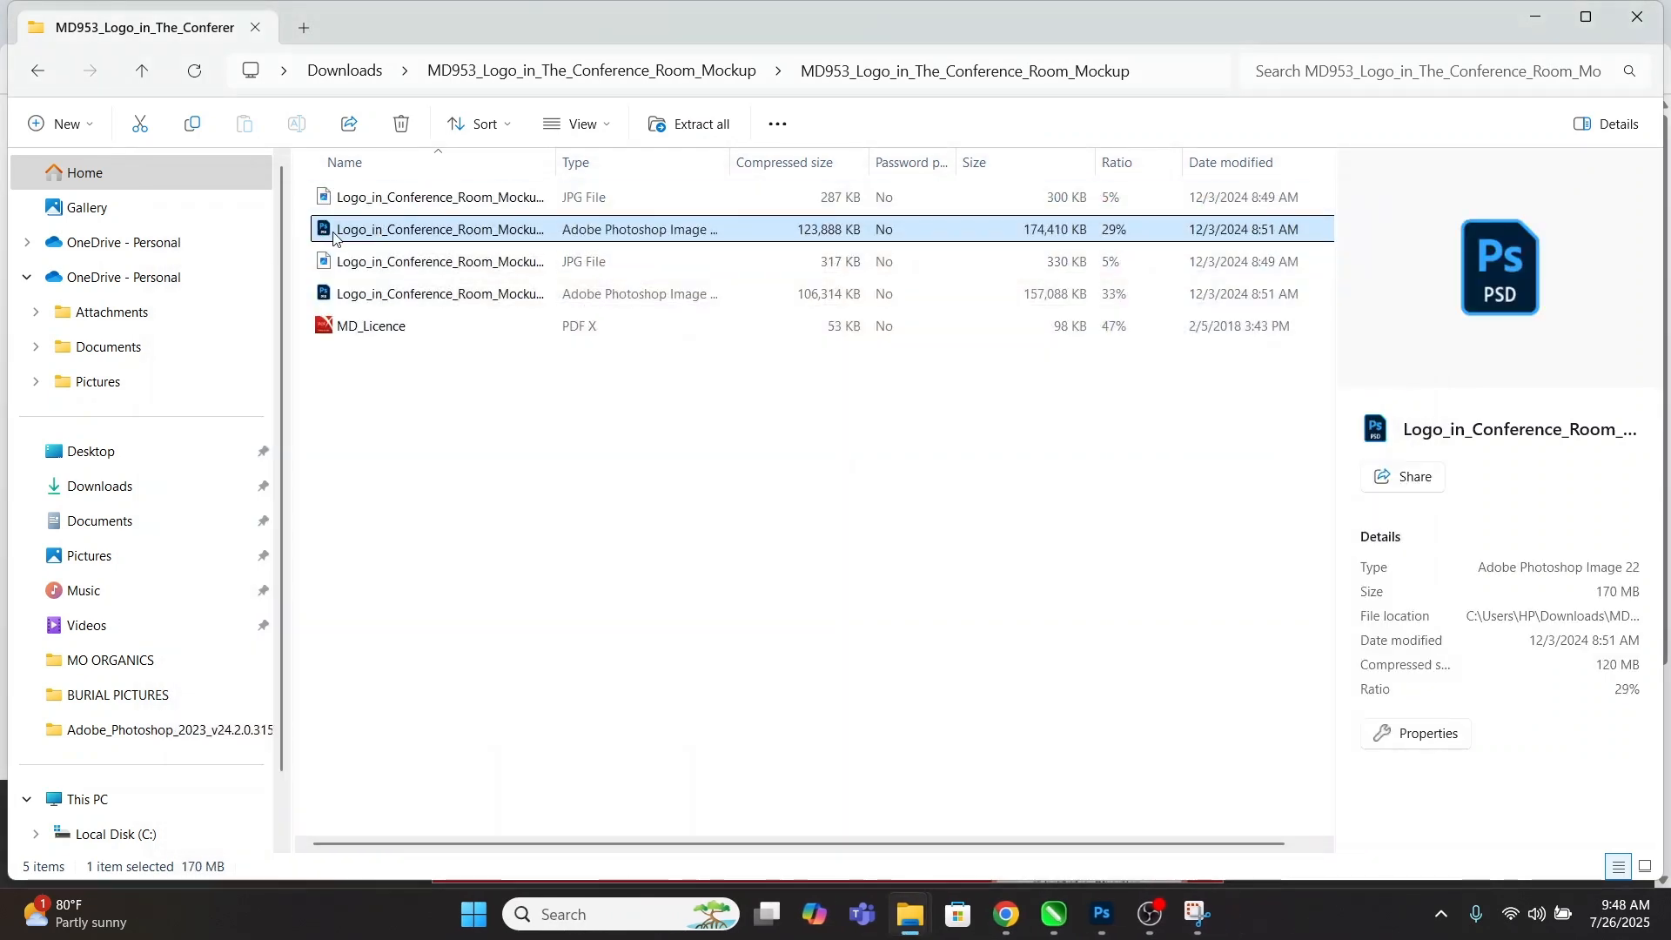
pyautogui.doubleClick(396, 230)
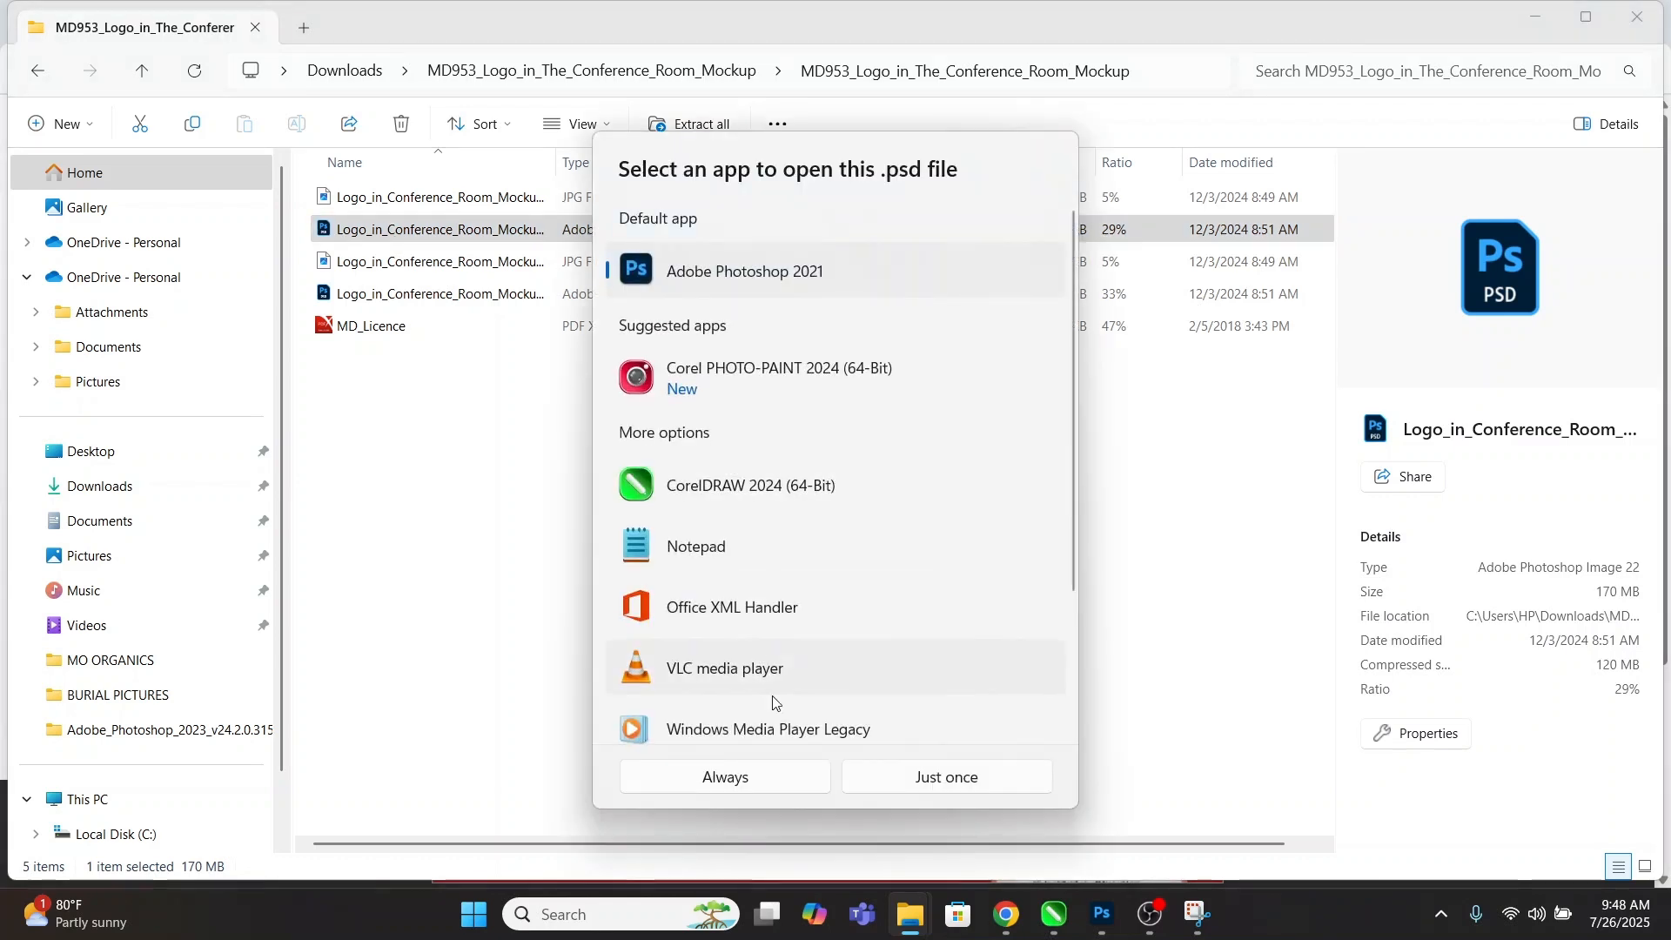
pyautogui.click(726, 777)
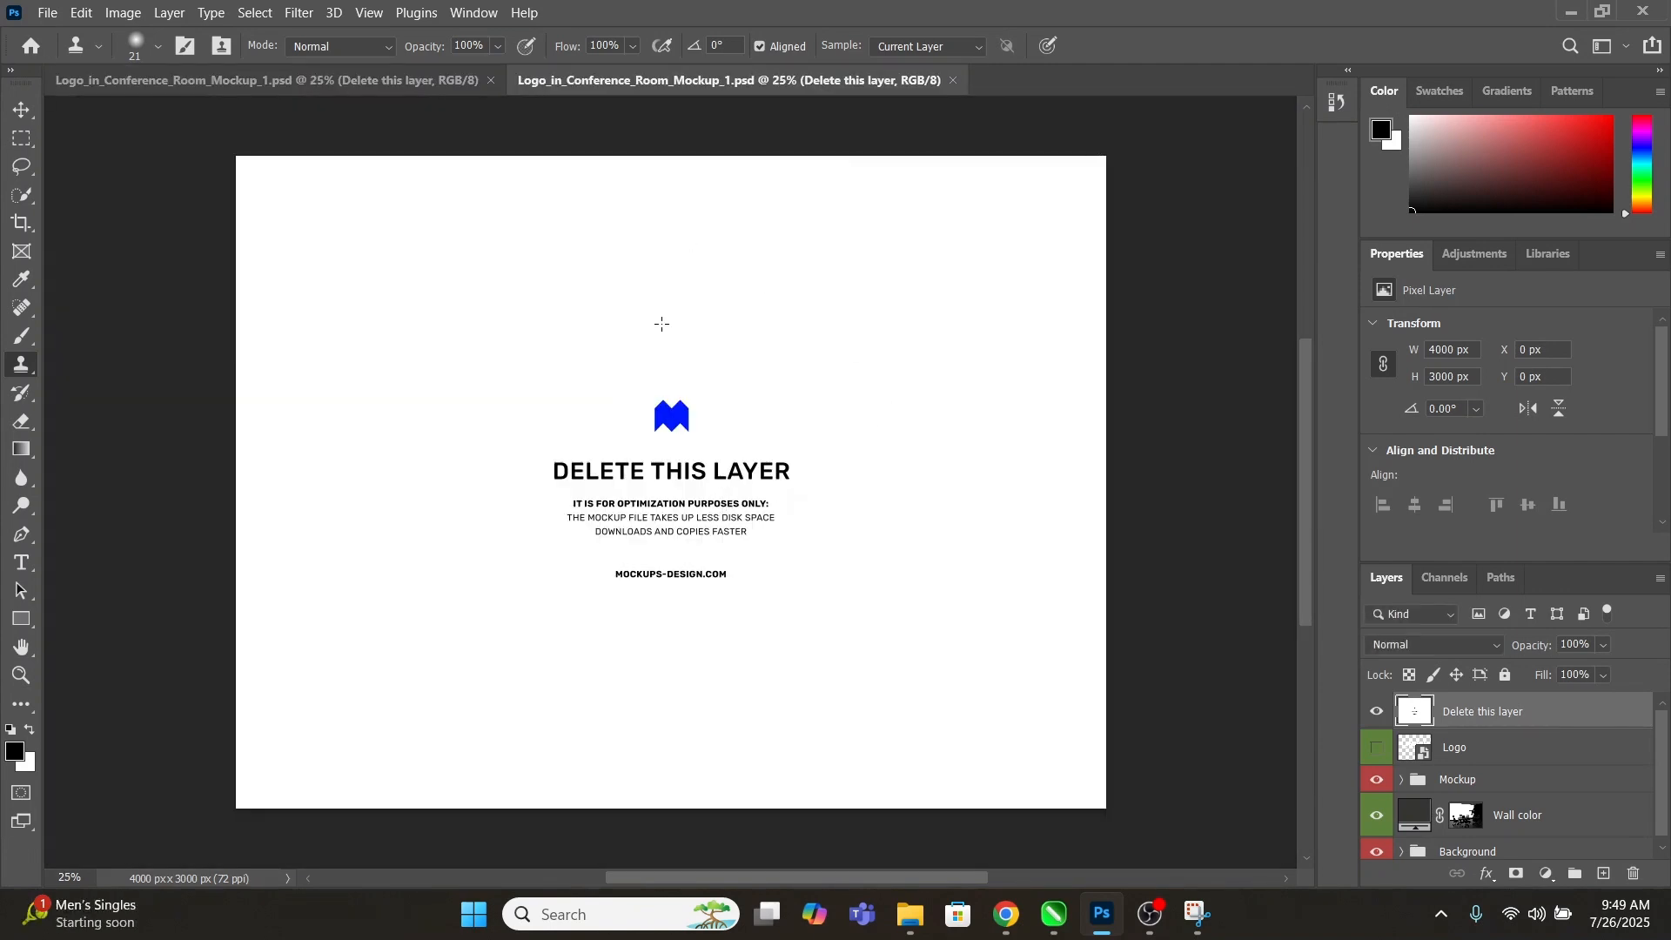
# Hide the "Delete this layer" layer and open the Logo smart object for editing.
pyautogui.click(1378, 714)
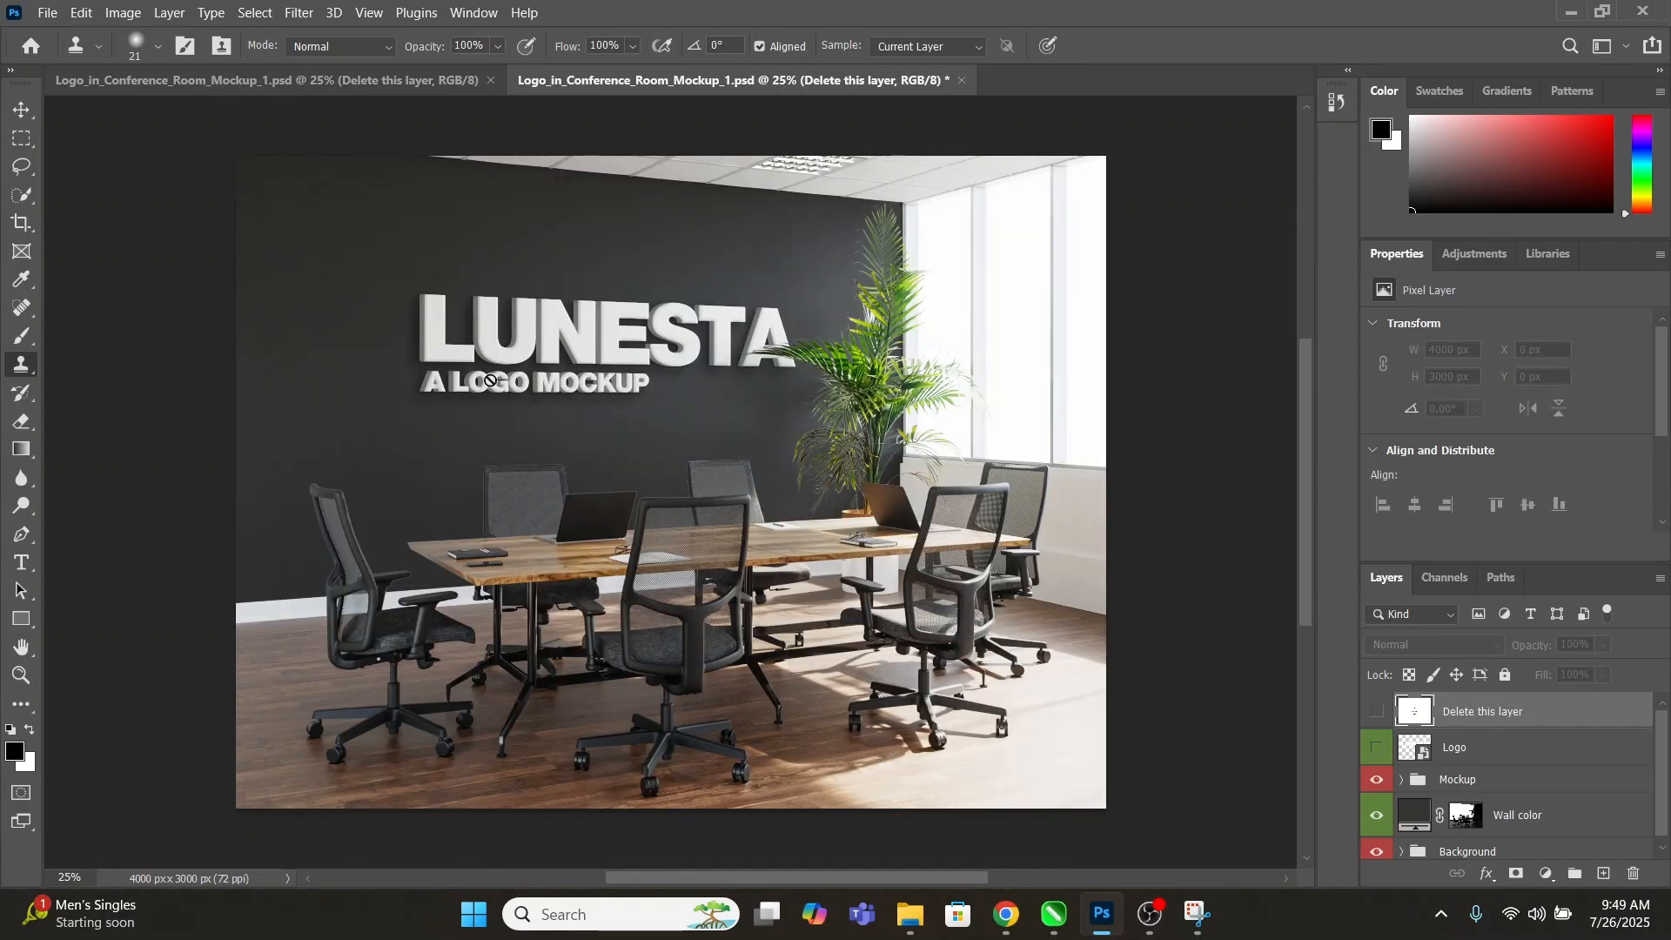
pyautogui.doubleClick(1419, 748)
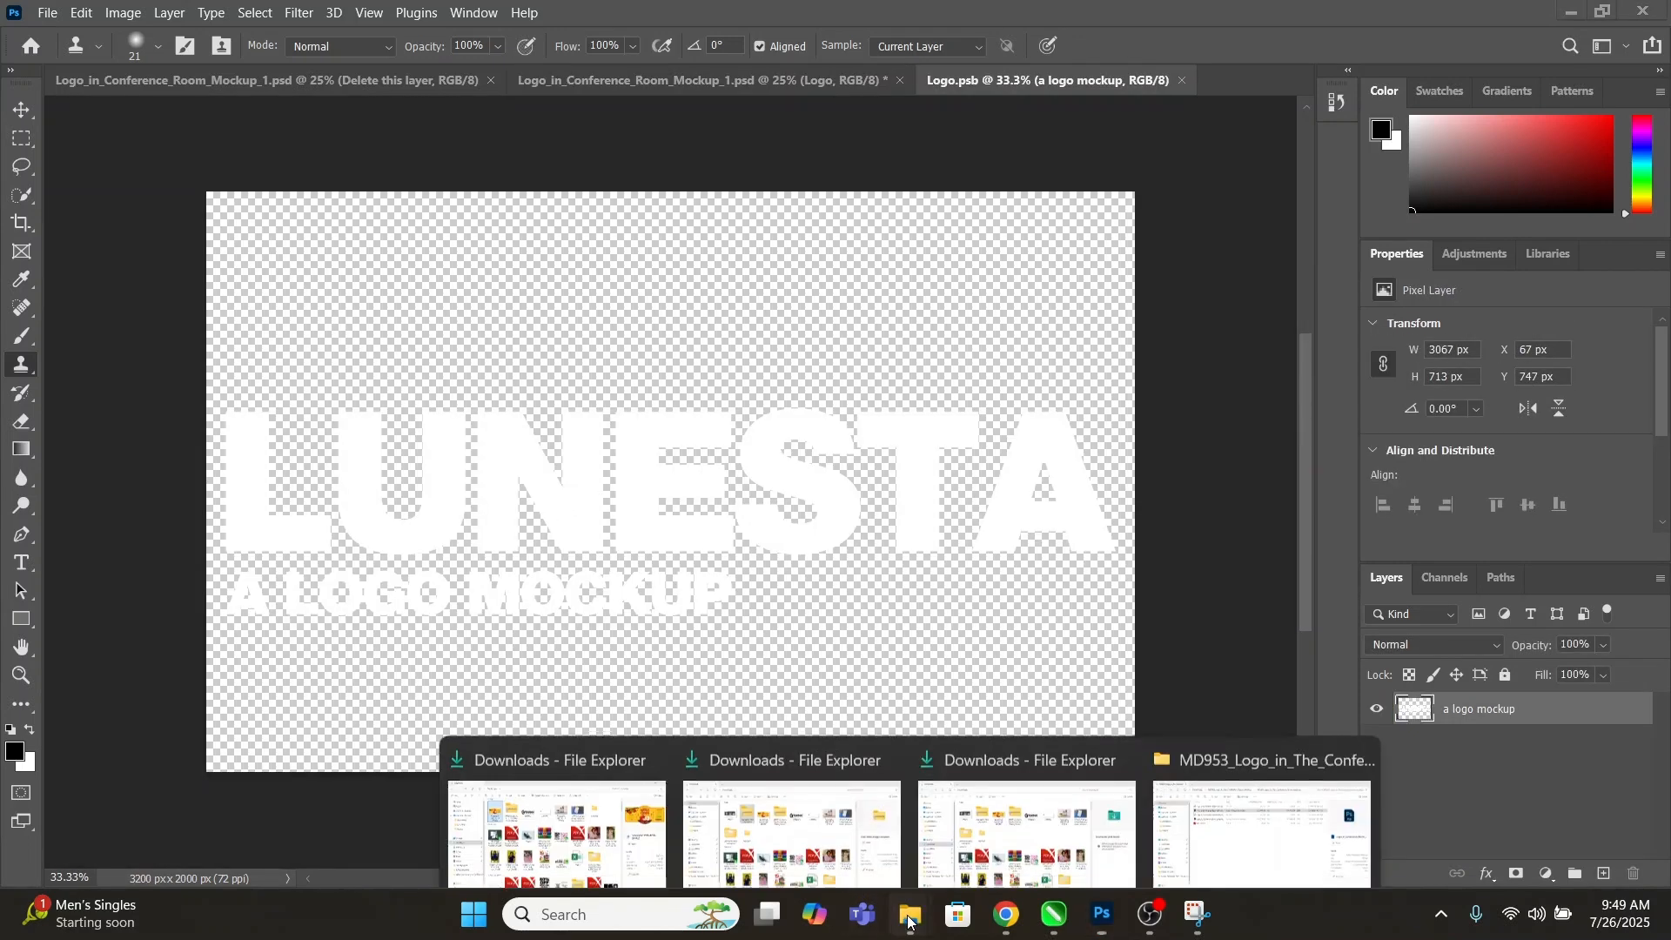
# Place the GREBES PNG from Downloads into Logo.psb, fitted across the canvas, and hide the "a logo mockup" layer.
pyautogui.moveTo(896, 890)
pyautogui.click(792, 810)
pyautogui.click(131, 485)
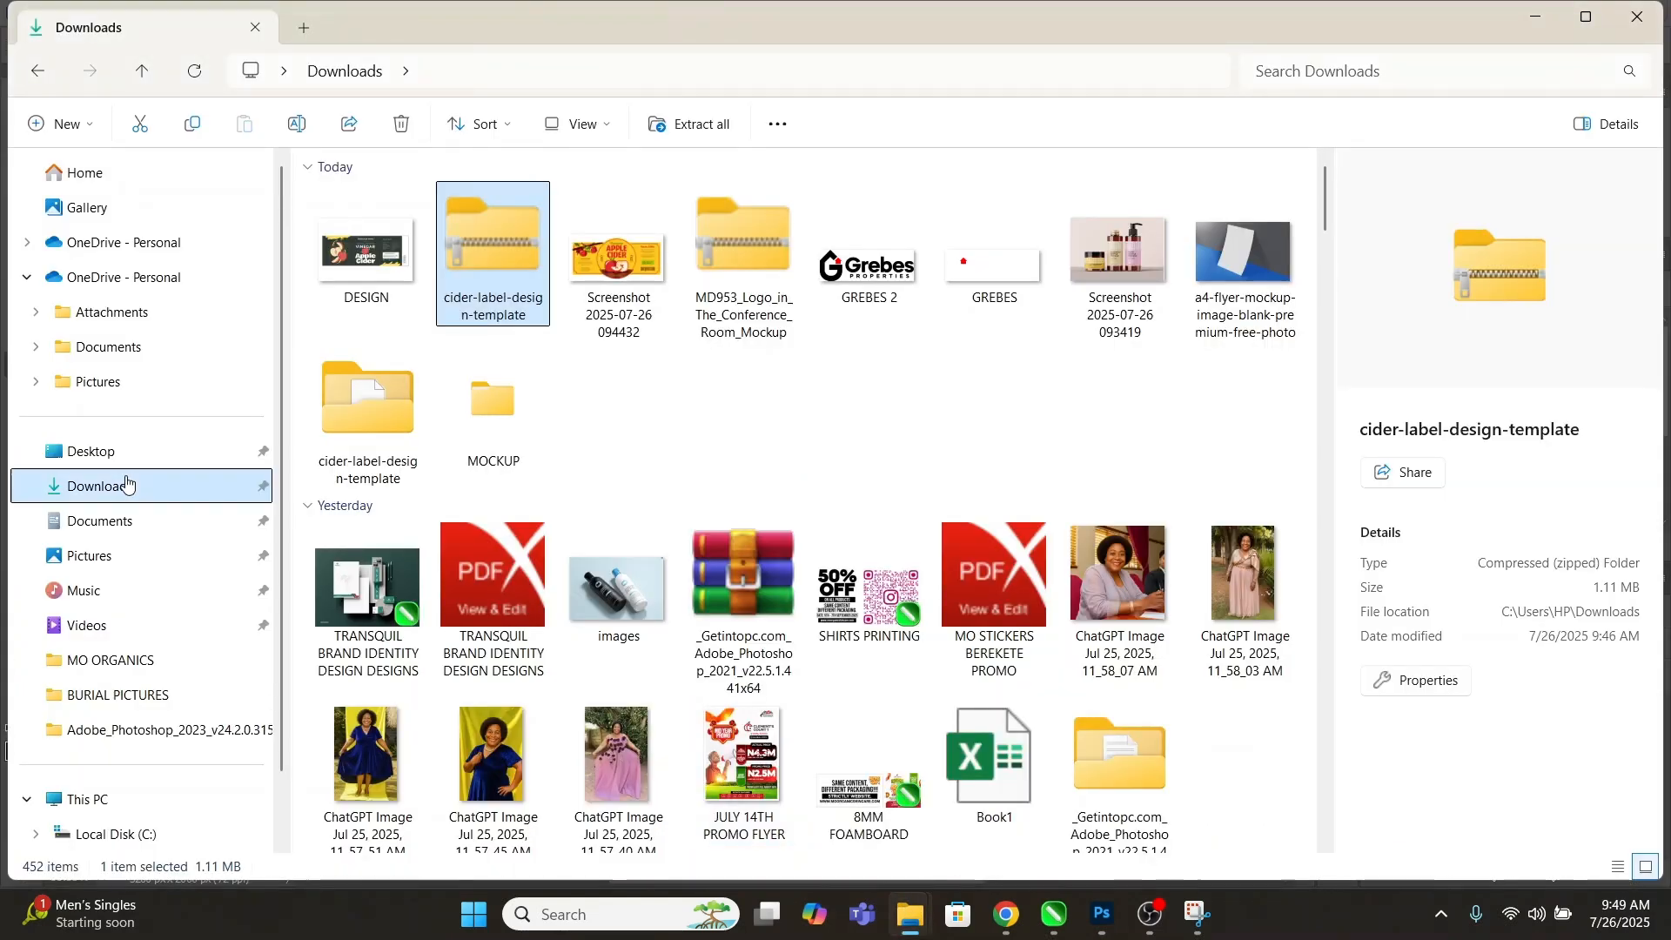
pyautogui.click(964, 273)
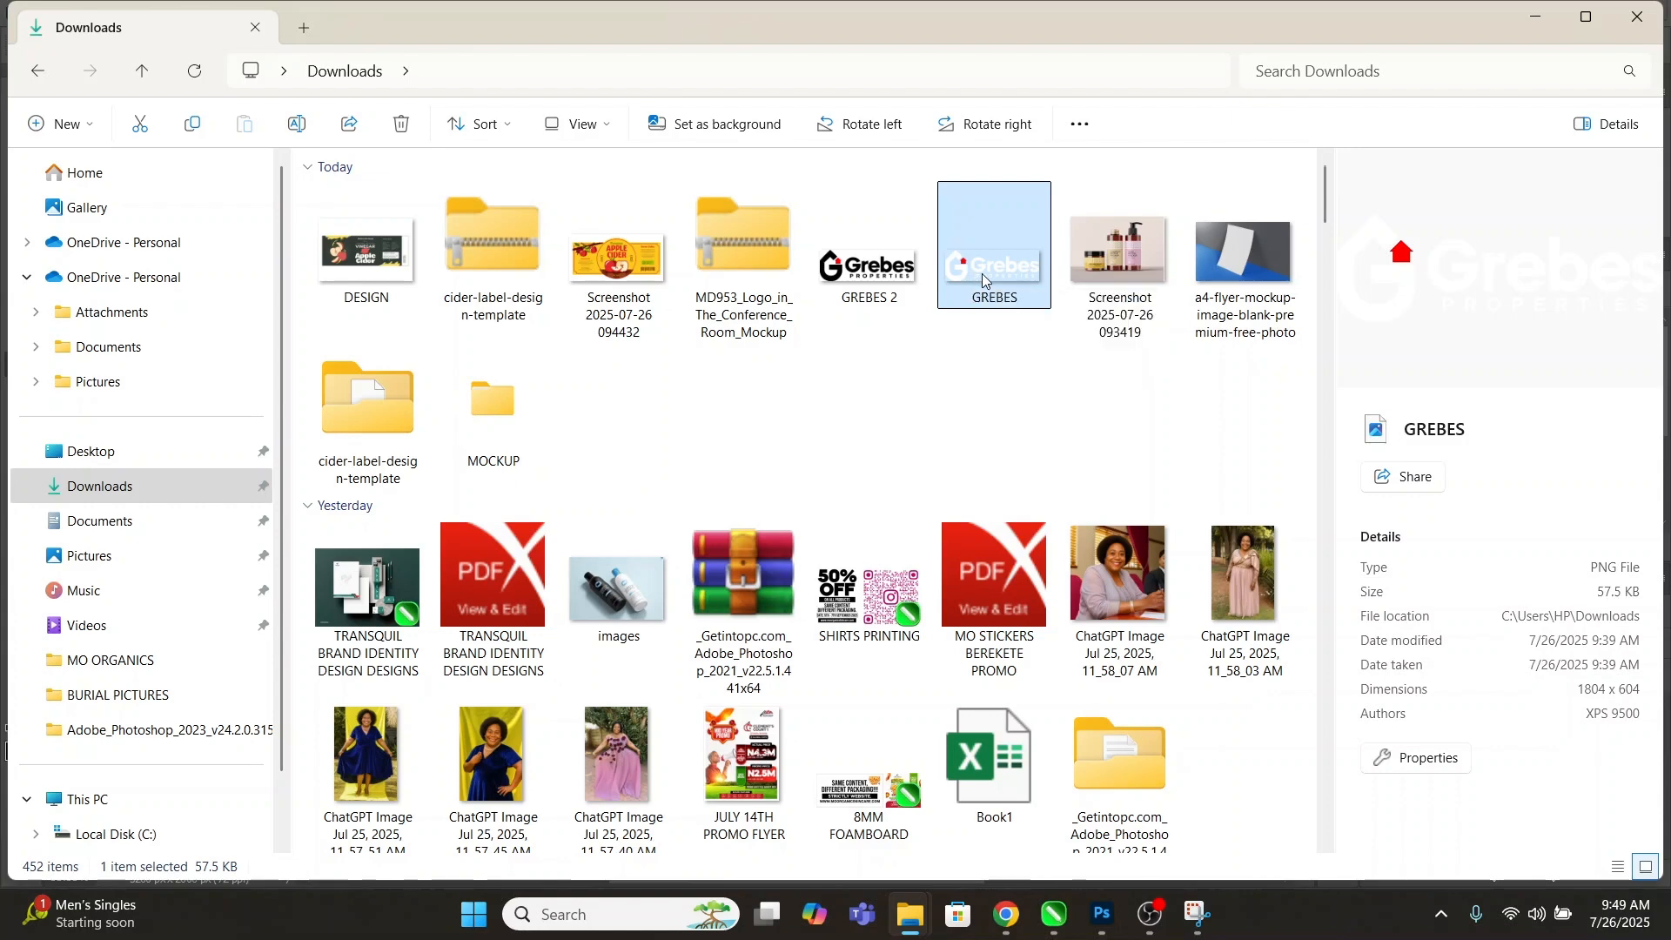
pyautogui.moveTo(982, 277); pyautogui.dragTo(570, 474)
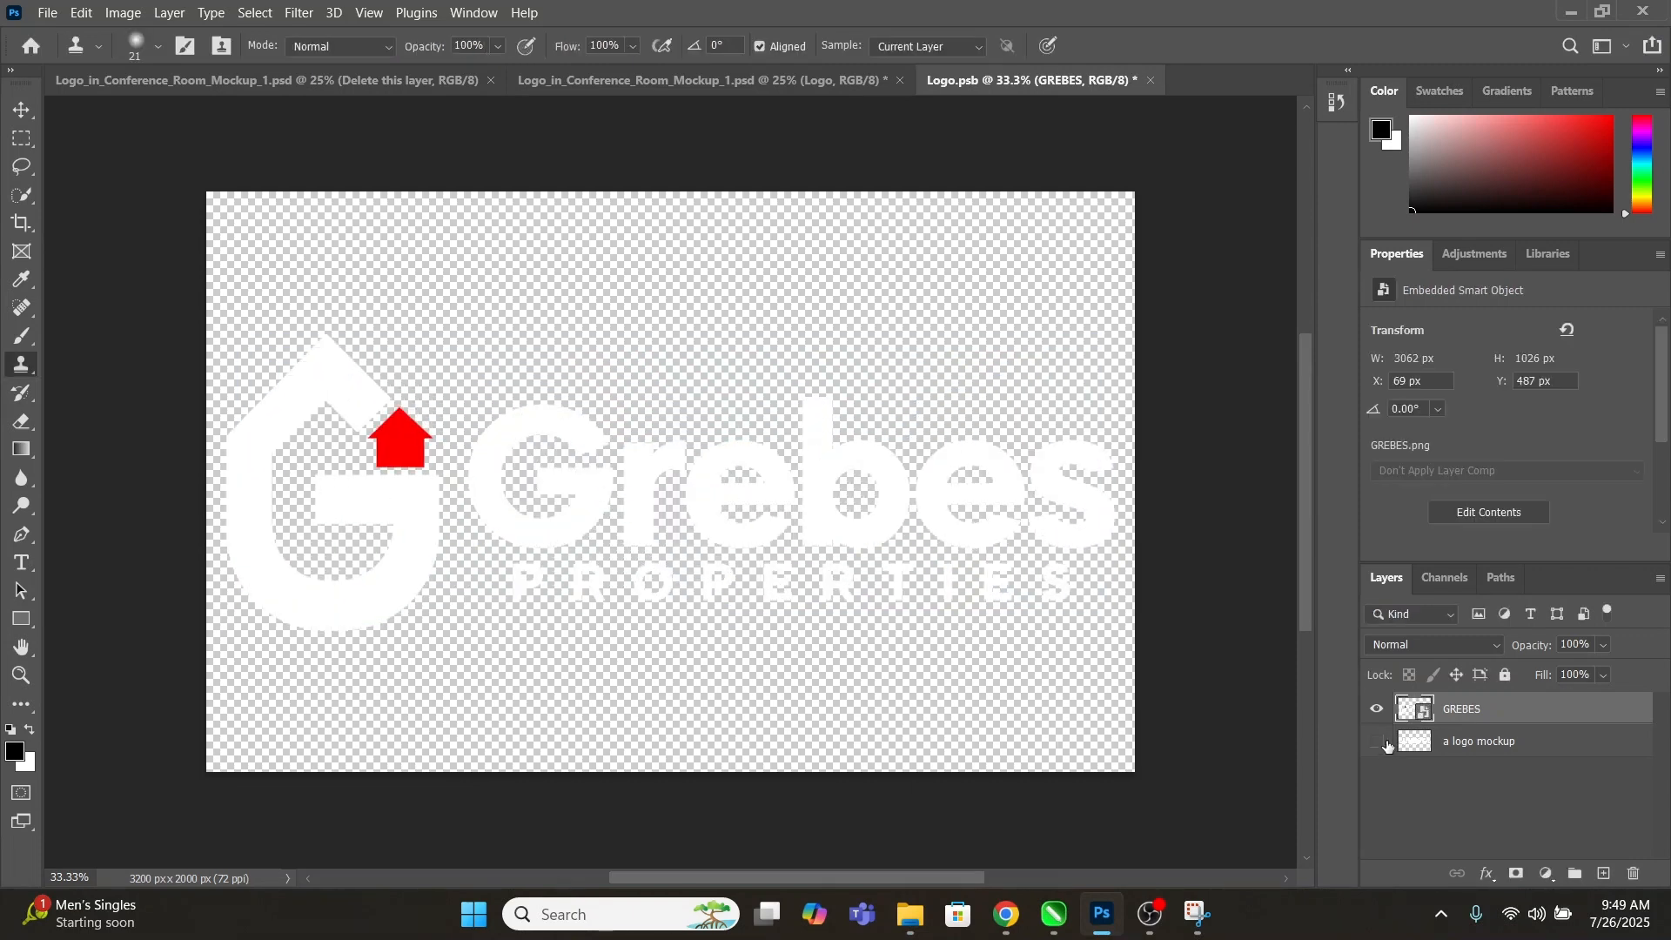
# Save the edited Logo.psb to update the conference room mockup and close it.
pyautogui.hotkey('ctrl', 's')
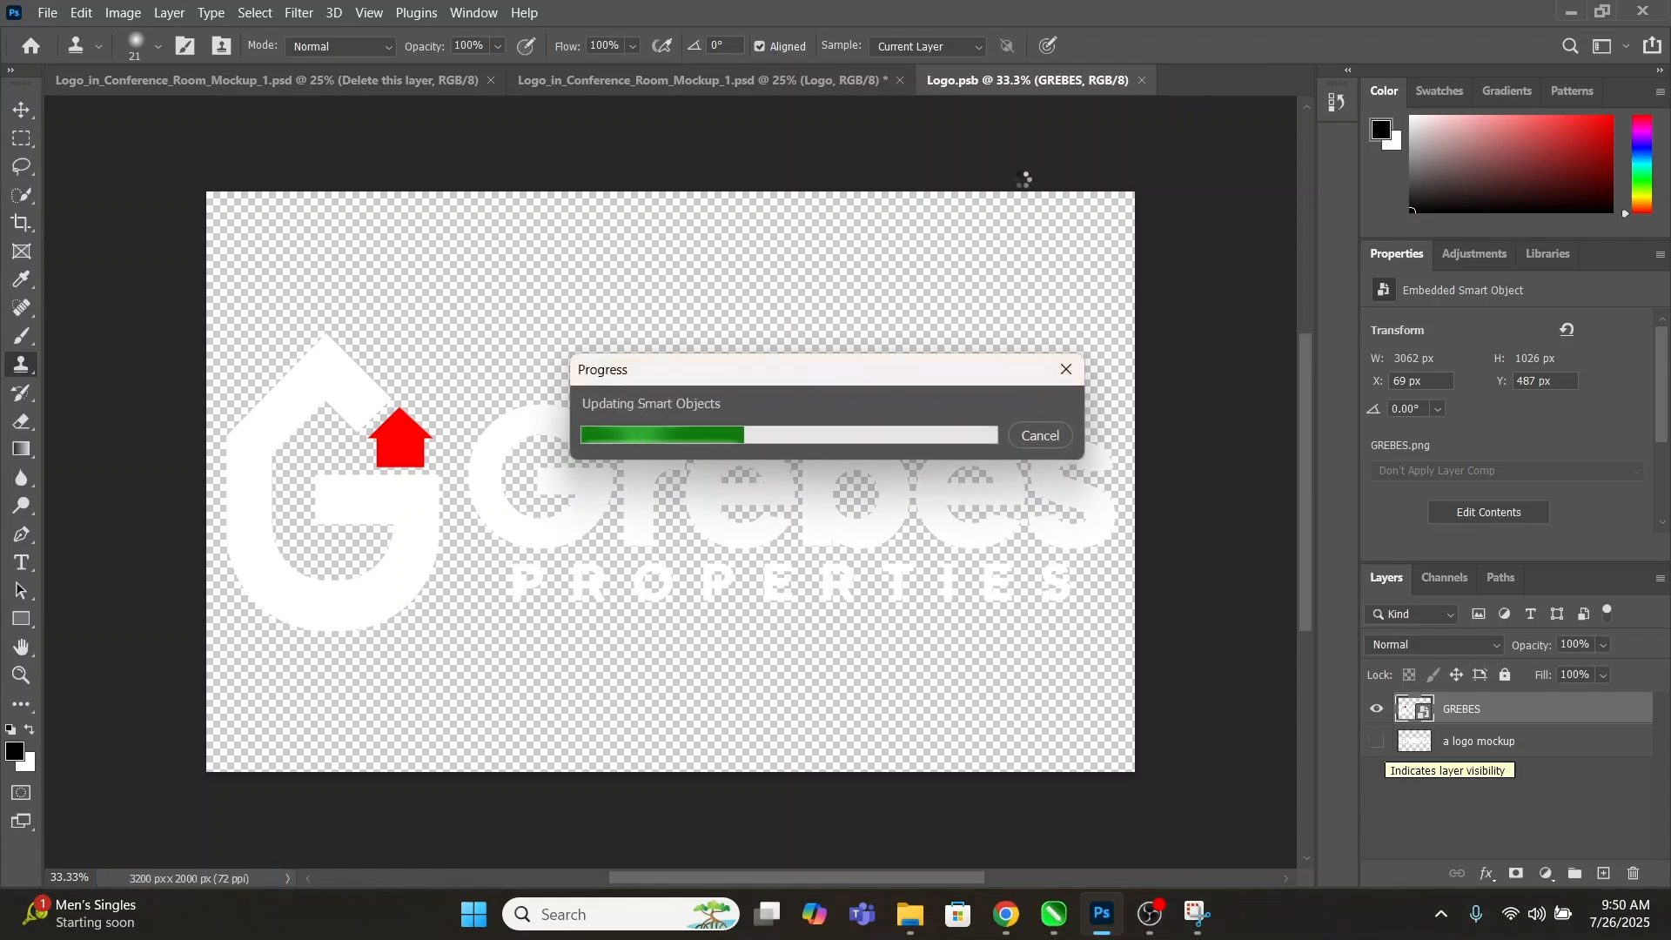
pyautogui.click(1142, 81)
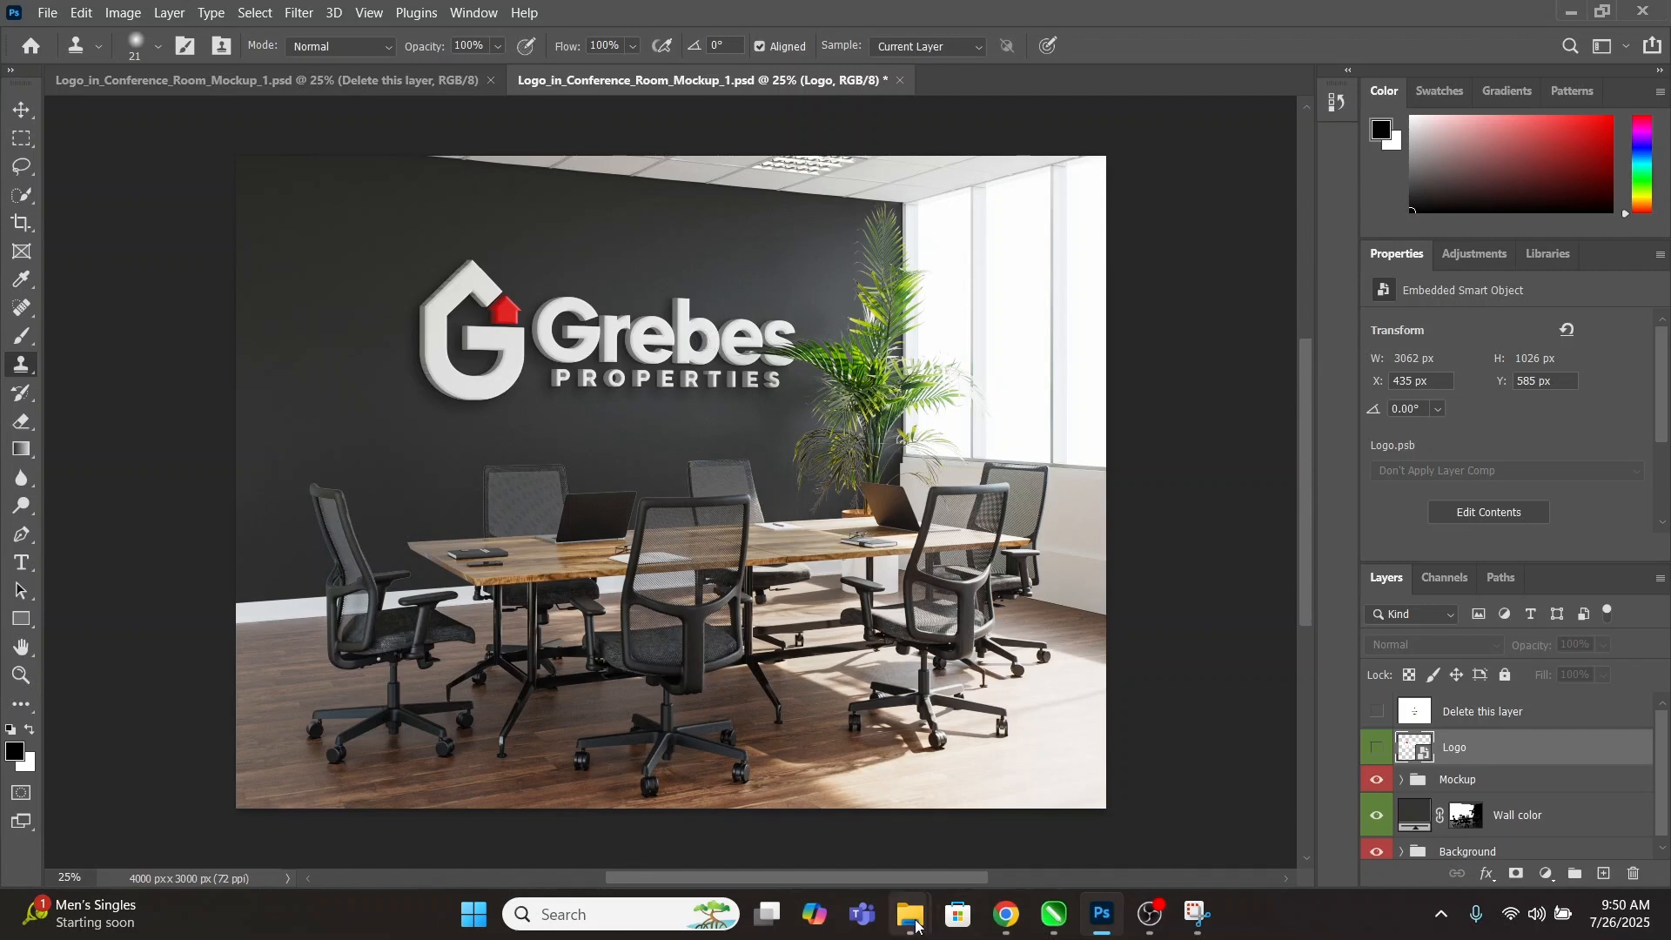
# Preview the Logo_Mockup_1 JPG in the MD904_Logo_Mockup archive in the MOCKUP folder, and open its matching PSD in Photoshop.
pyautogui.moveTo(910, 914)
pyautogui.click(801, 841)
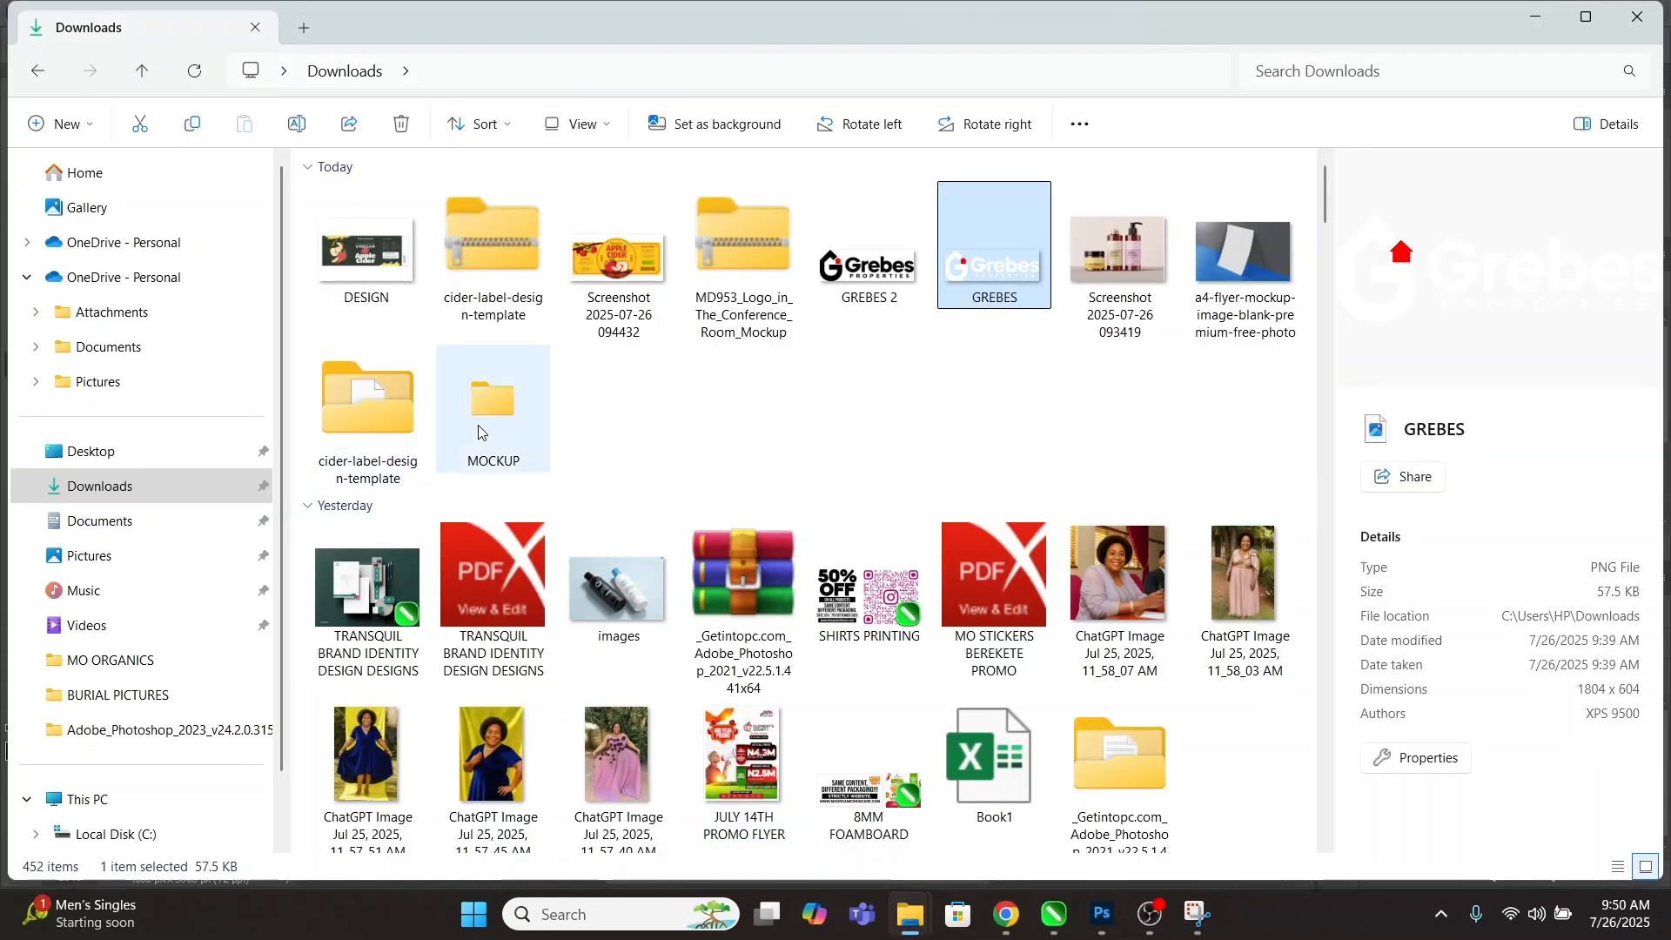
pyautogui.doubleClick(487, 409)
pyautogui.doubleClick(407, 219)
pyautogui.click(401, 199)
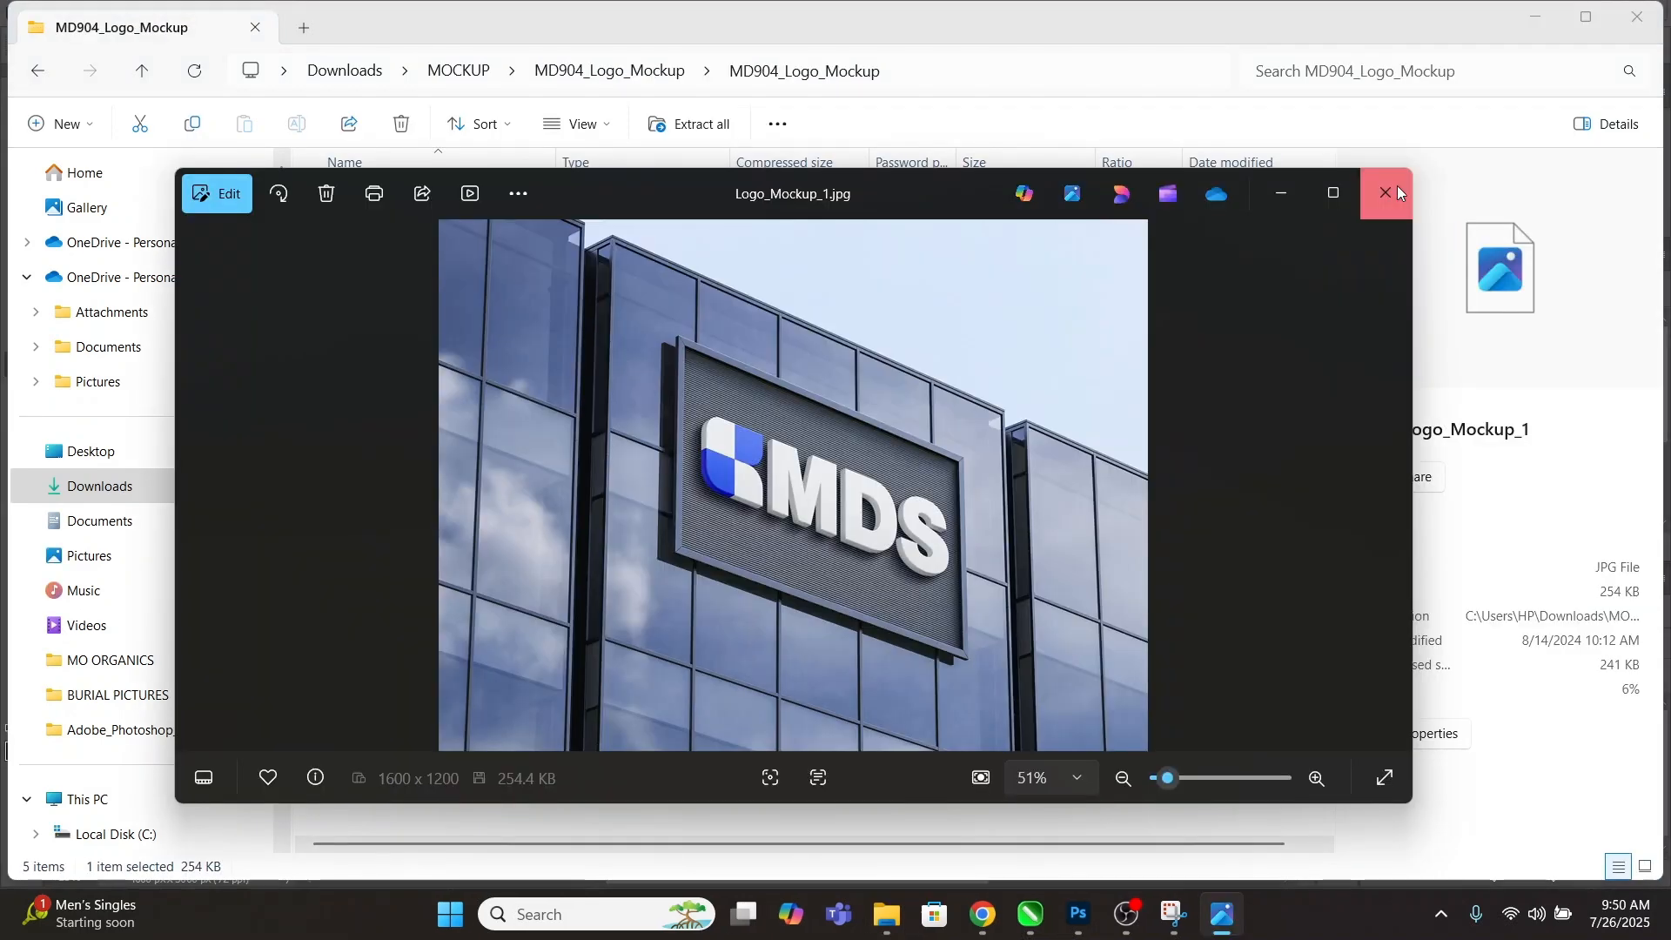
pyautogui.click(1397, 185)
pyautogui.click(355, 234)
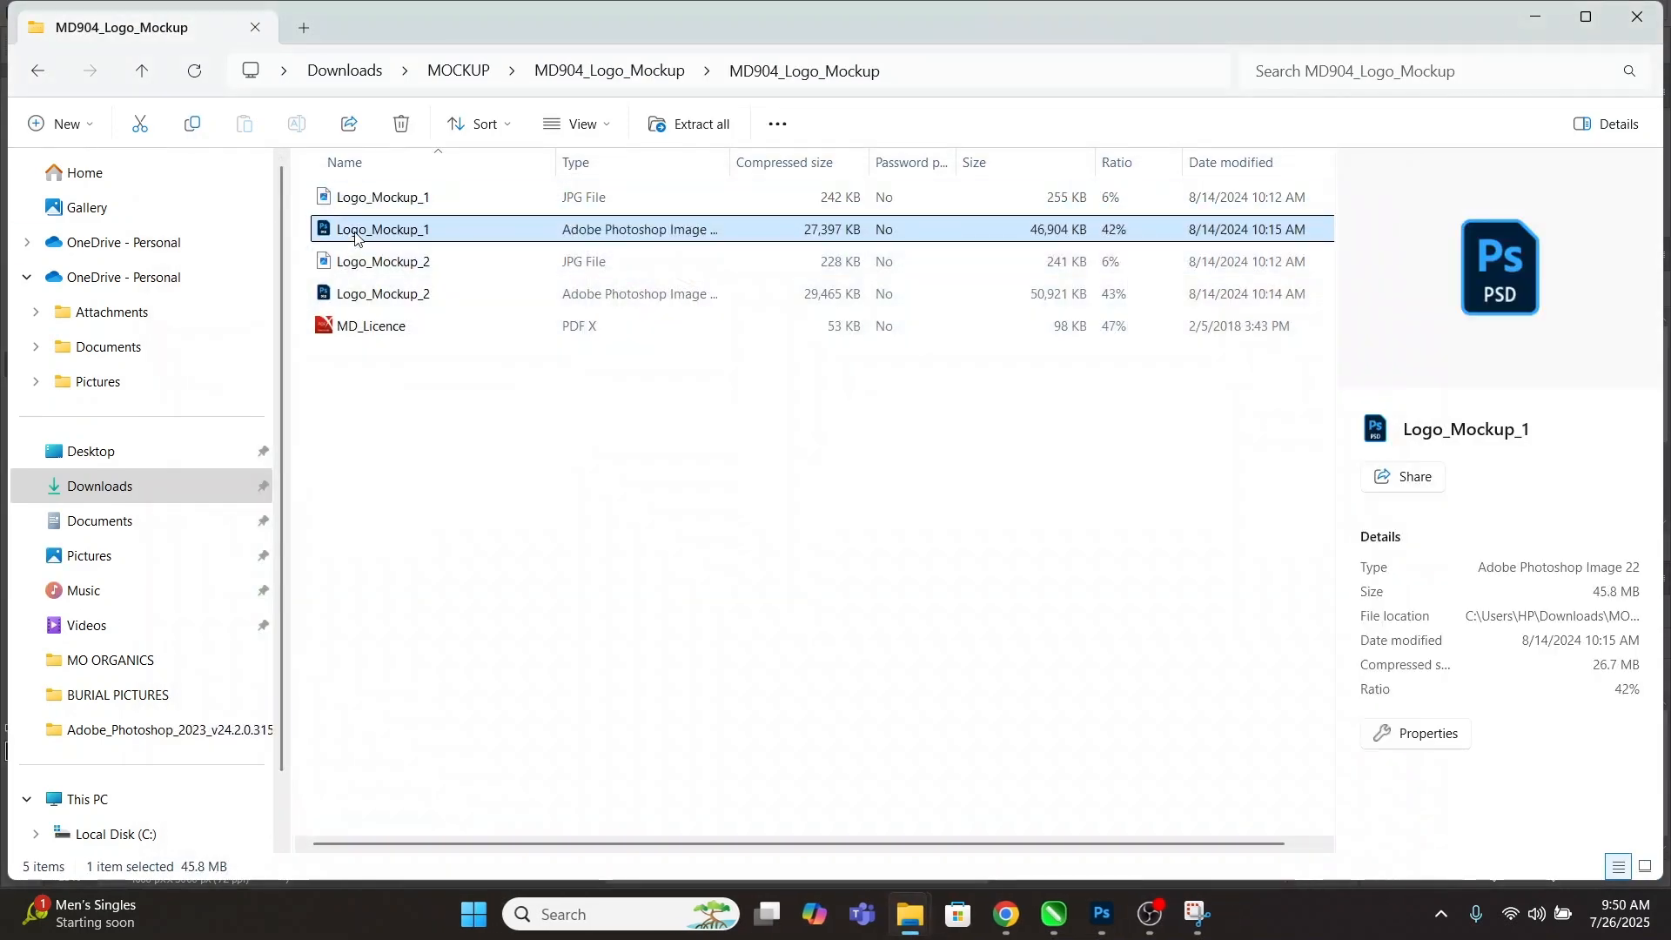
pyautogui.doubleClick(355, 231)
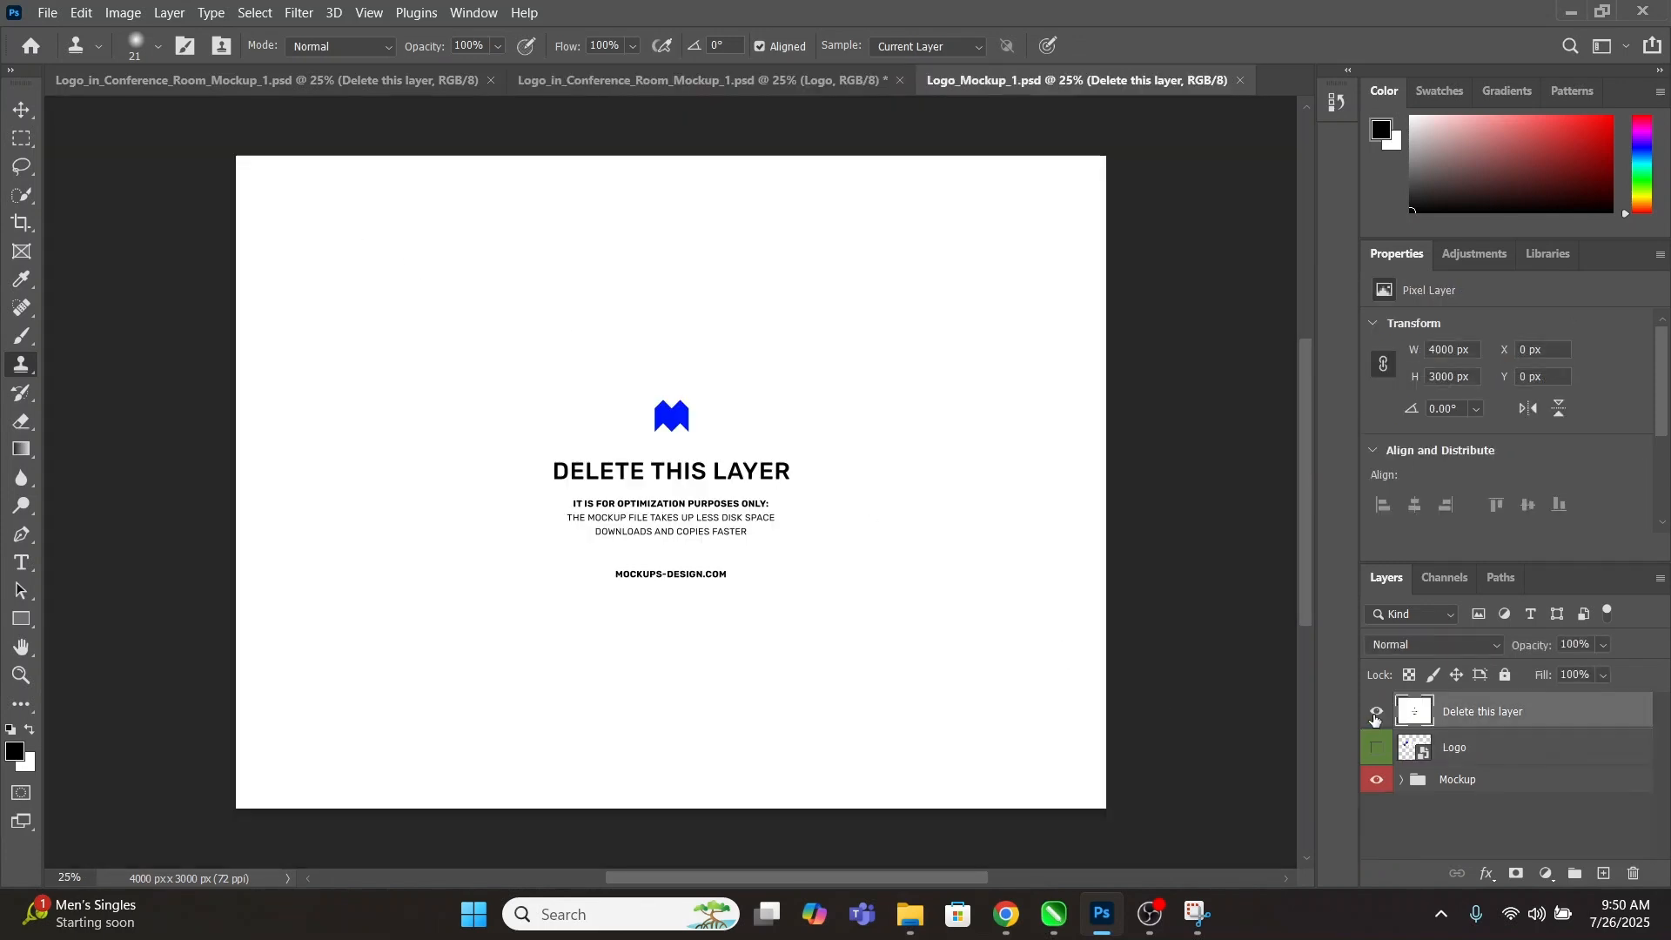
# Hide the "Delete this layer" layer of the building sign mockup and open its Logo smart object for editing.
pyautogui.click(1375, 714)
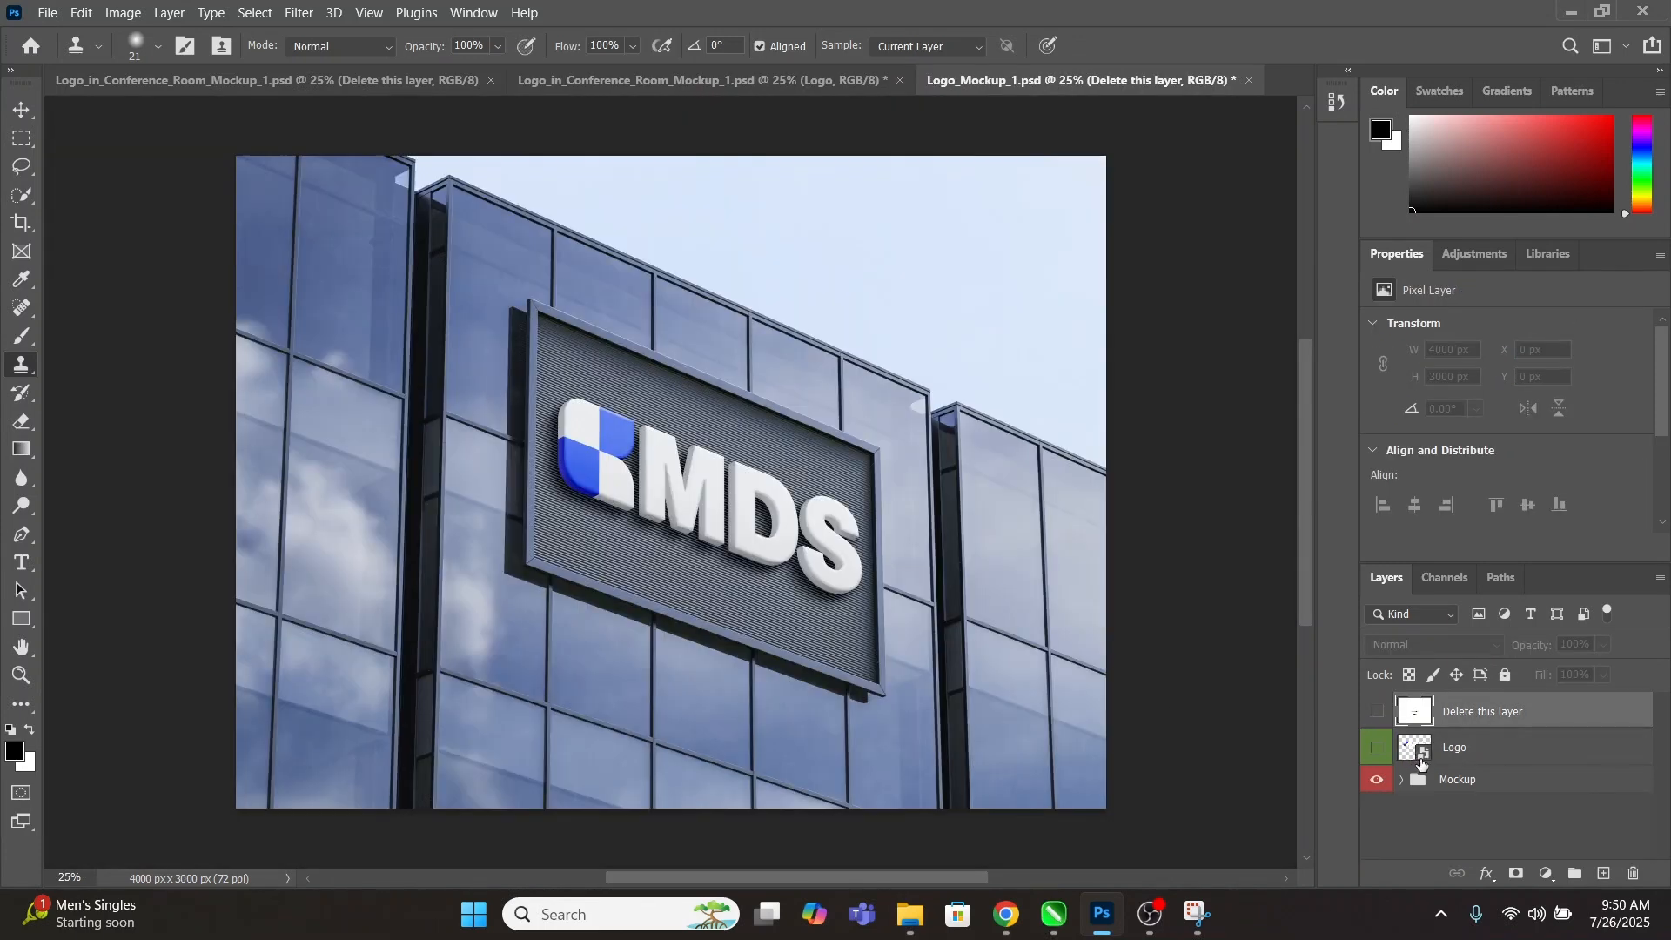
pyautogui.doubleClick(1424, 750)
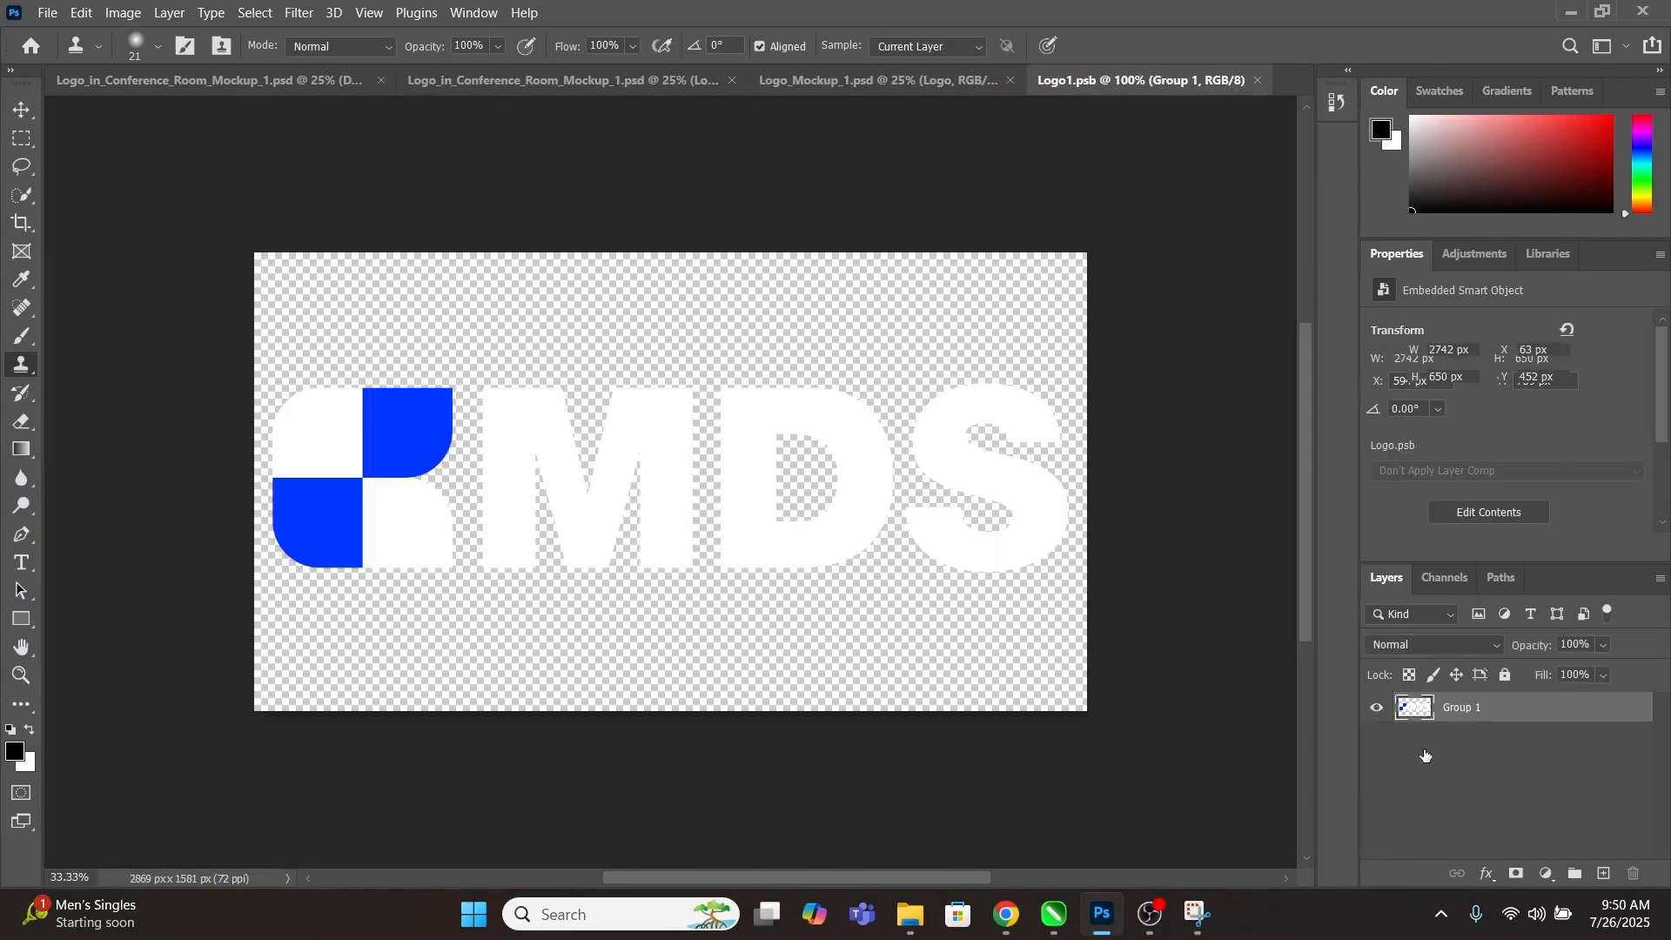
# Place the GREBES PNG from Downloads into Logo1.psb, scaled to about 620% across the canvas, and hide the Group 1 layer.
pyautogui.moveTo(910, 914)
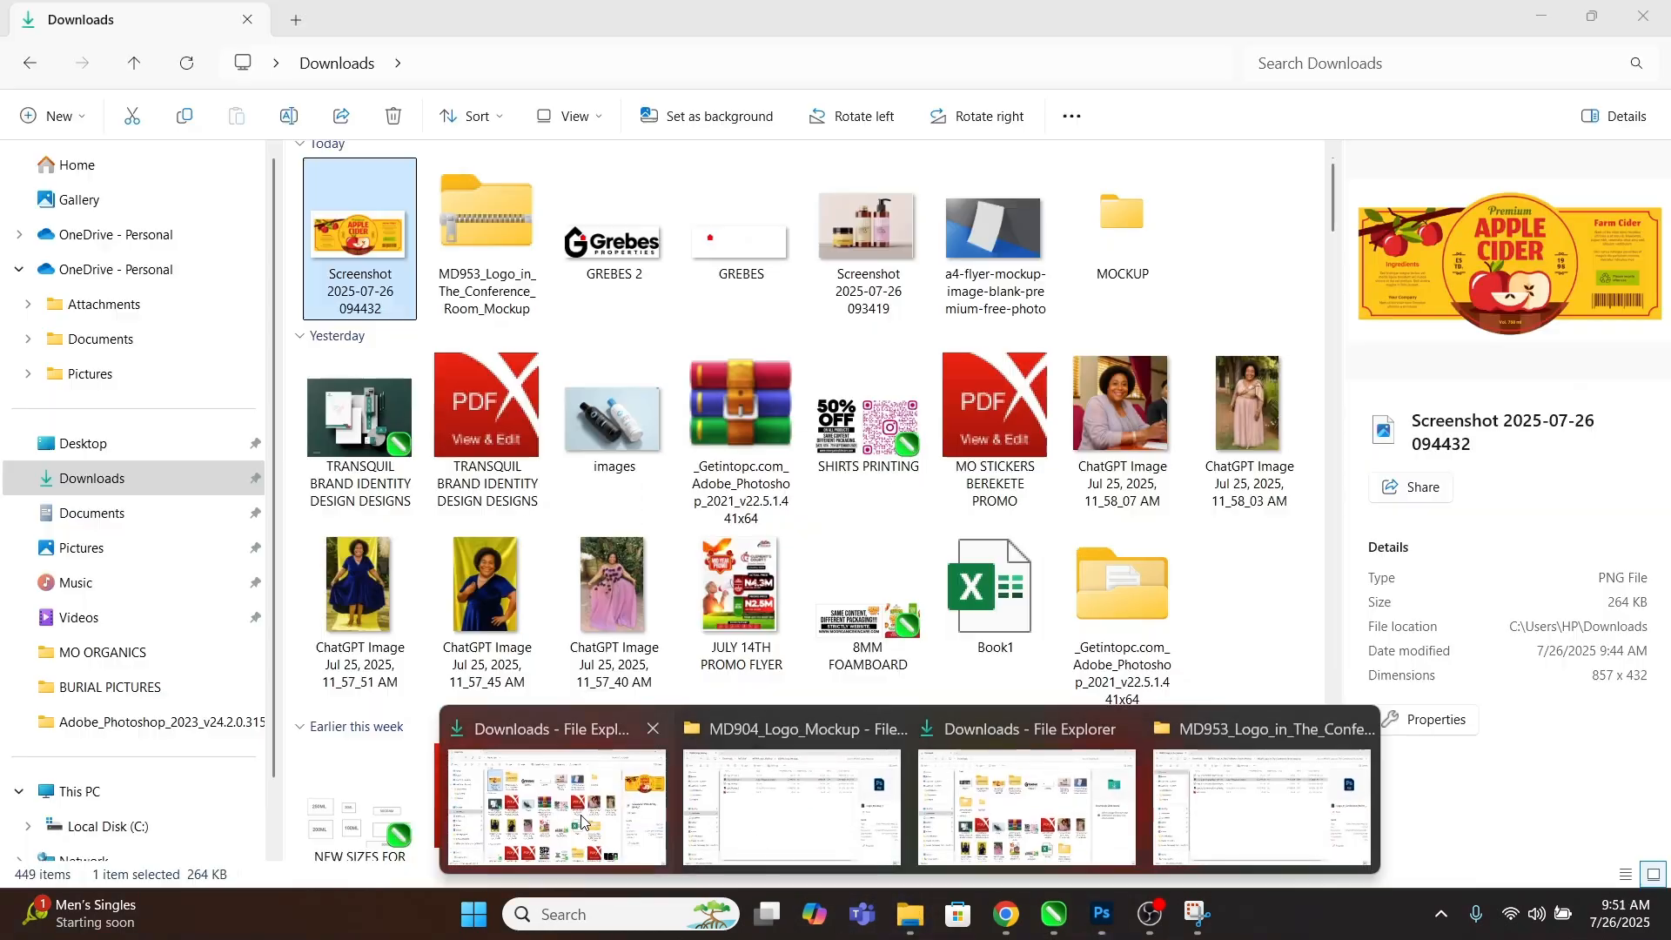
pyautogui.click(582, 820)
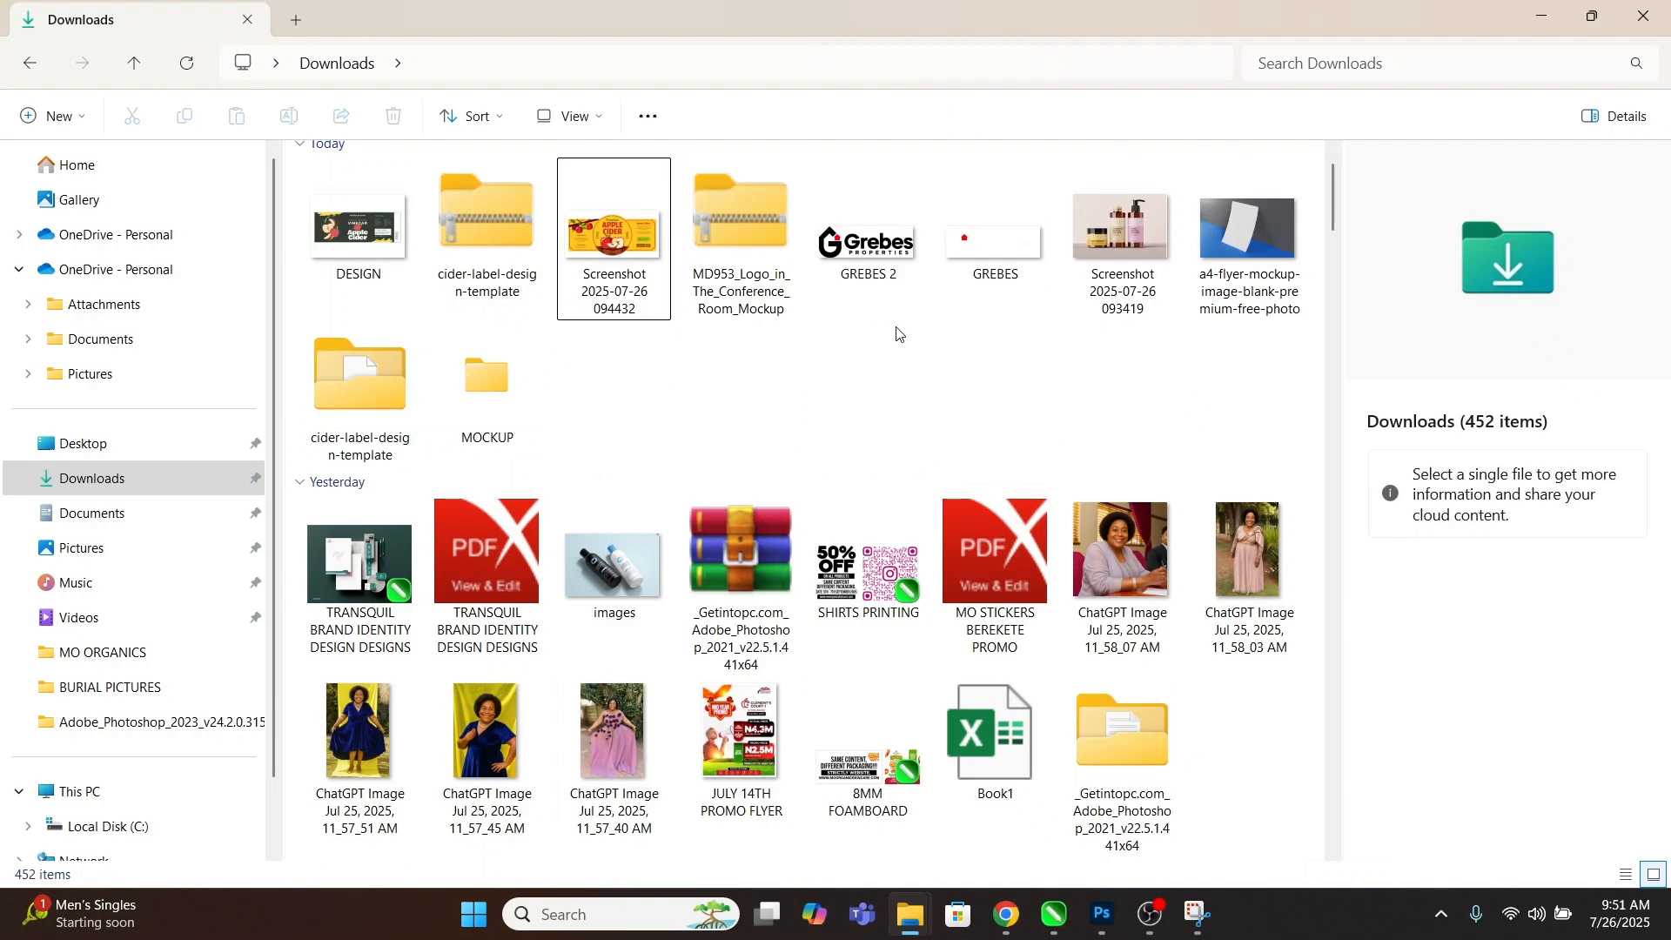
pyautogui.click(981, 268)
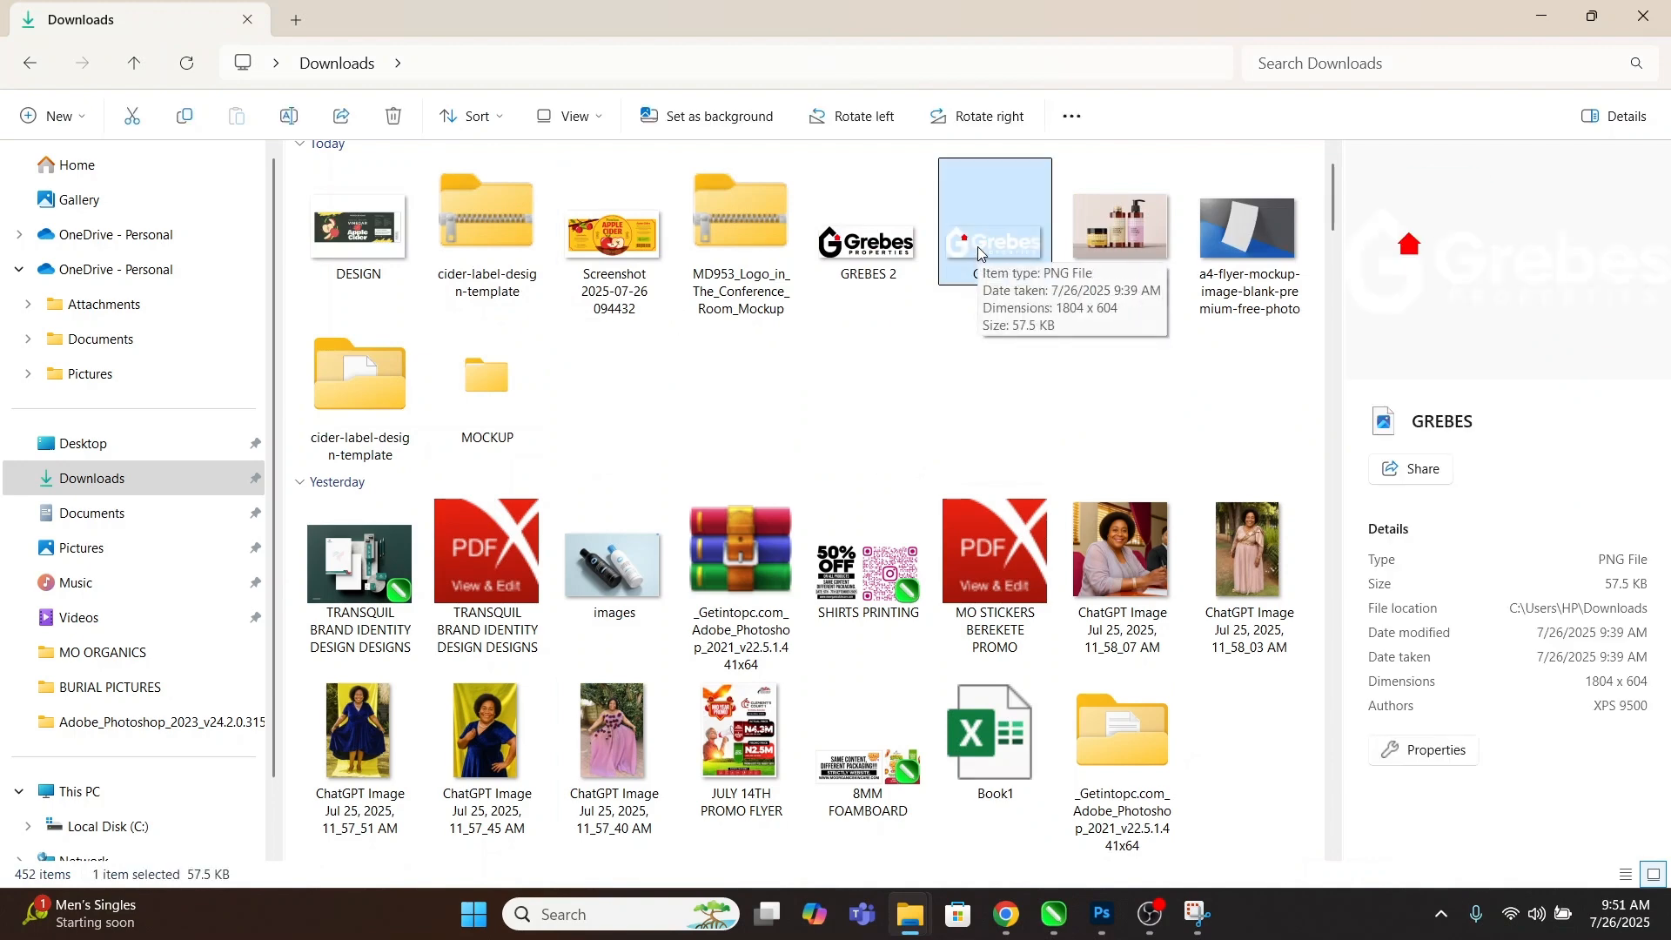
pyautogui.moveTo(979, 253); pyautogui.dragTo(522, 485)
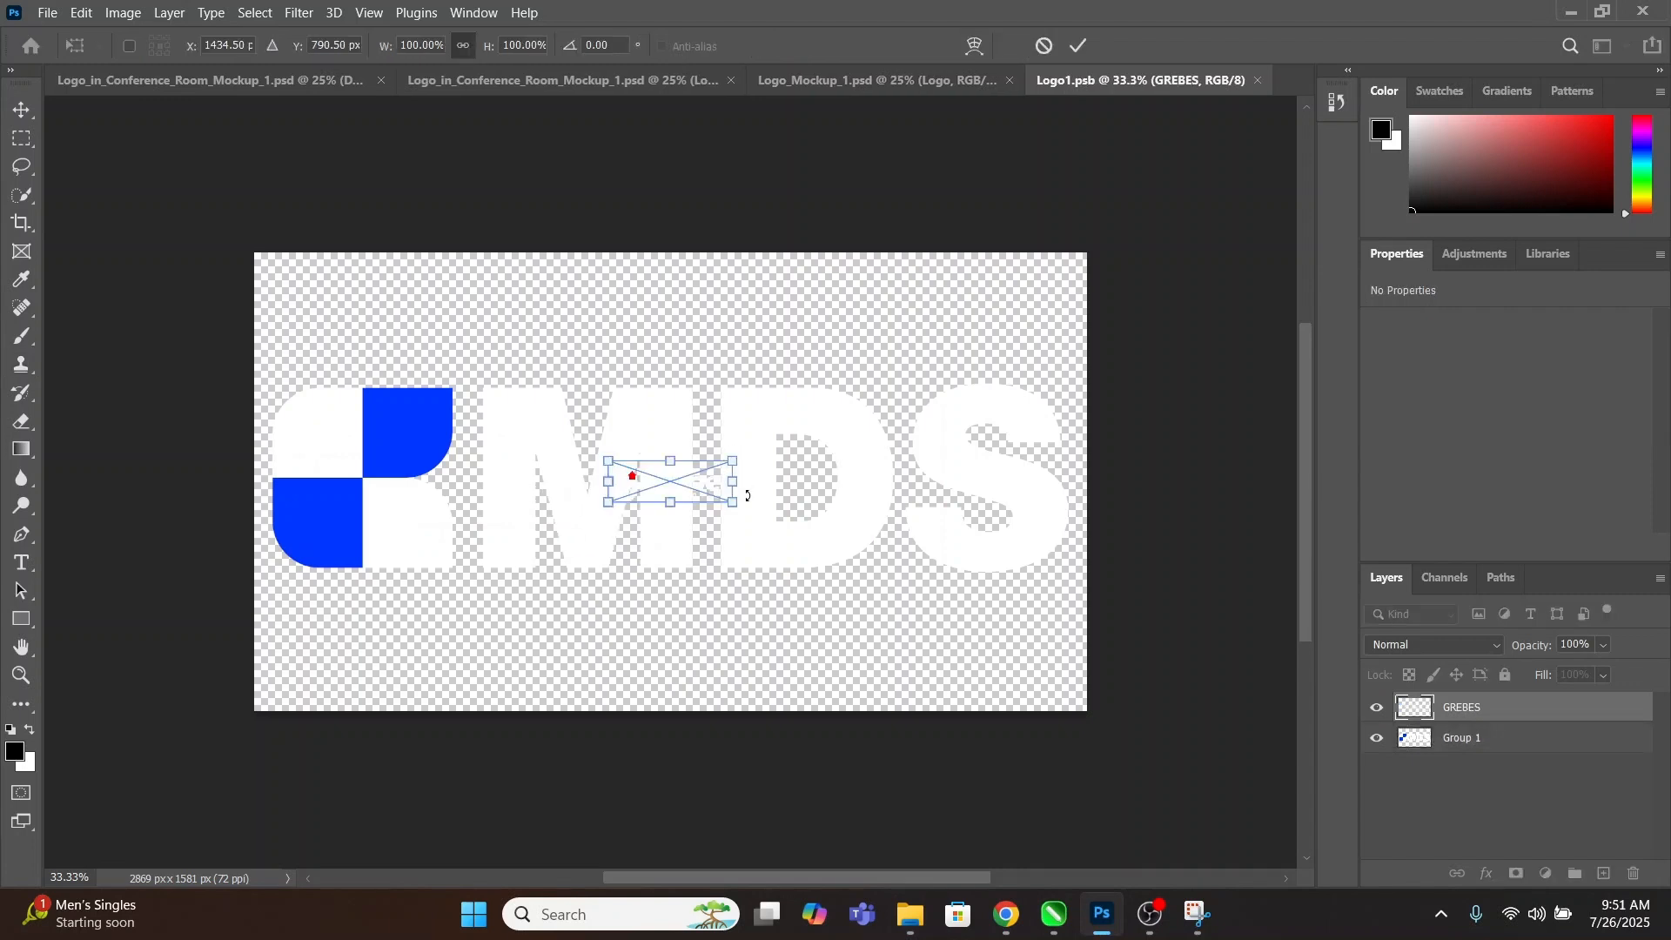
pyautogui.moveTo(735, 503); pyautogui.dragTo(1033, 674)
pyautogui.press('Return')
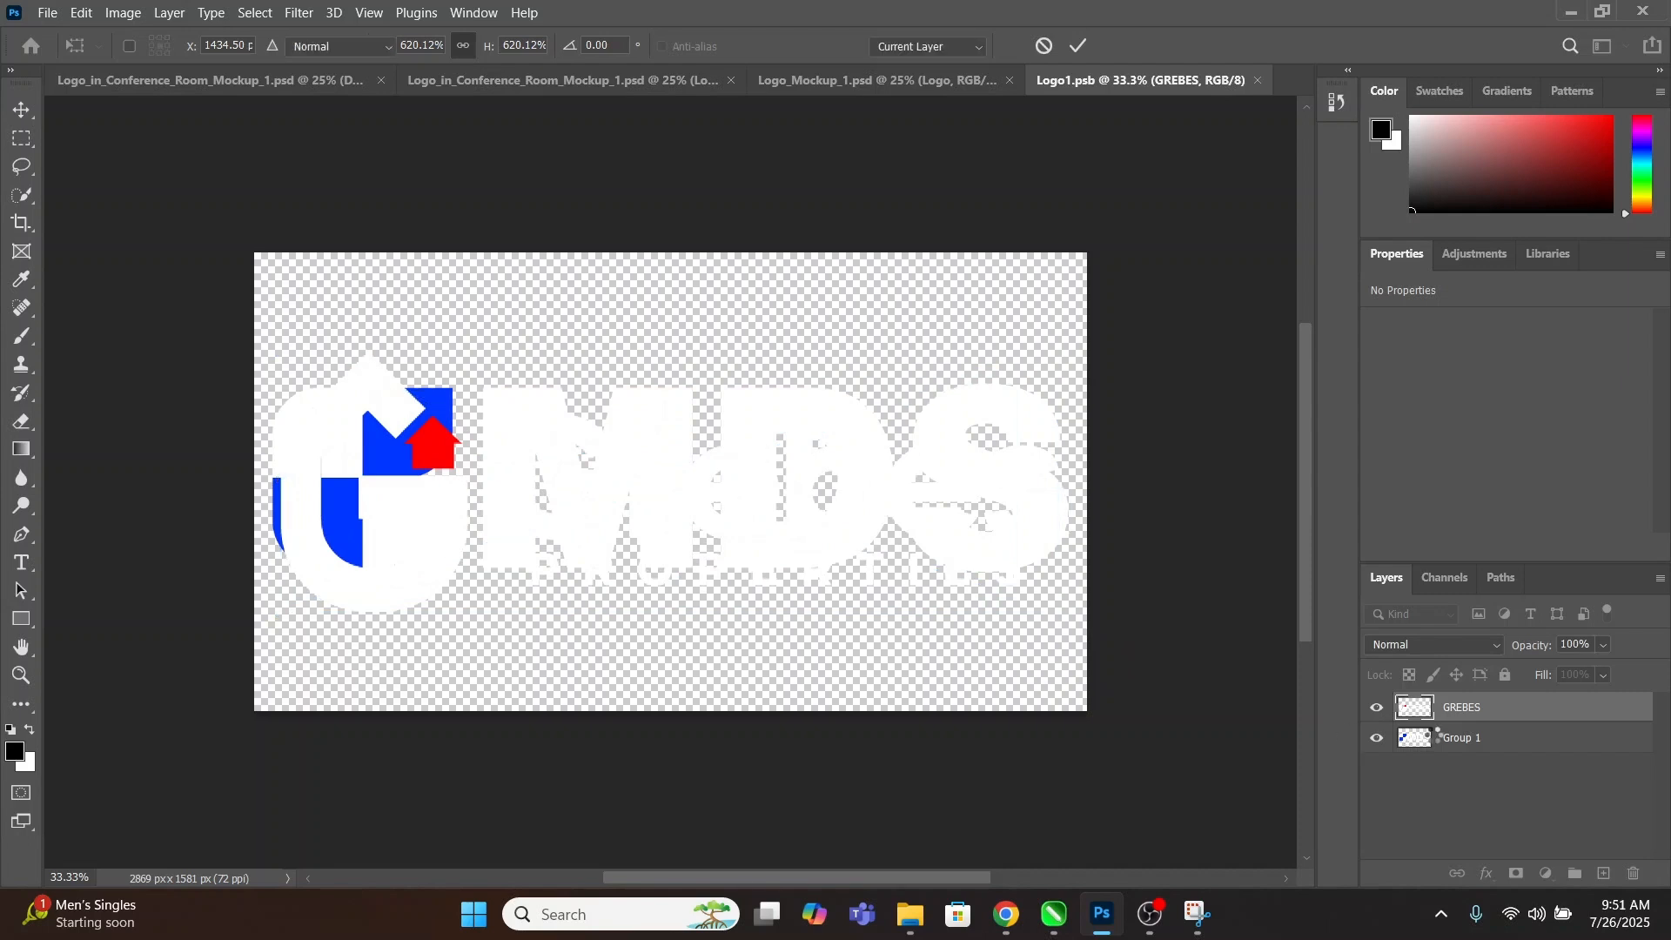
pyautogui.click(1377, 738)
# Save and close Logo1.psb to update the building sign mockup, and inspect the applied logo up close.
pyautogui.hotkey('ctrl', 's')
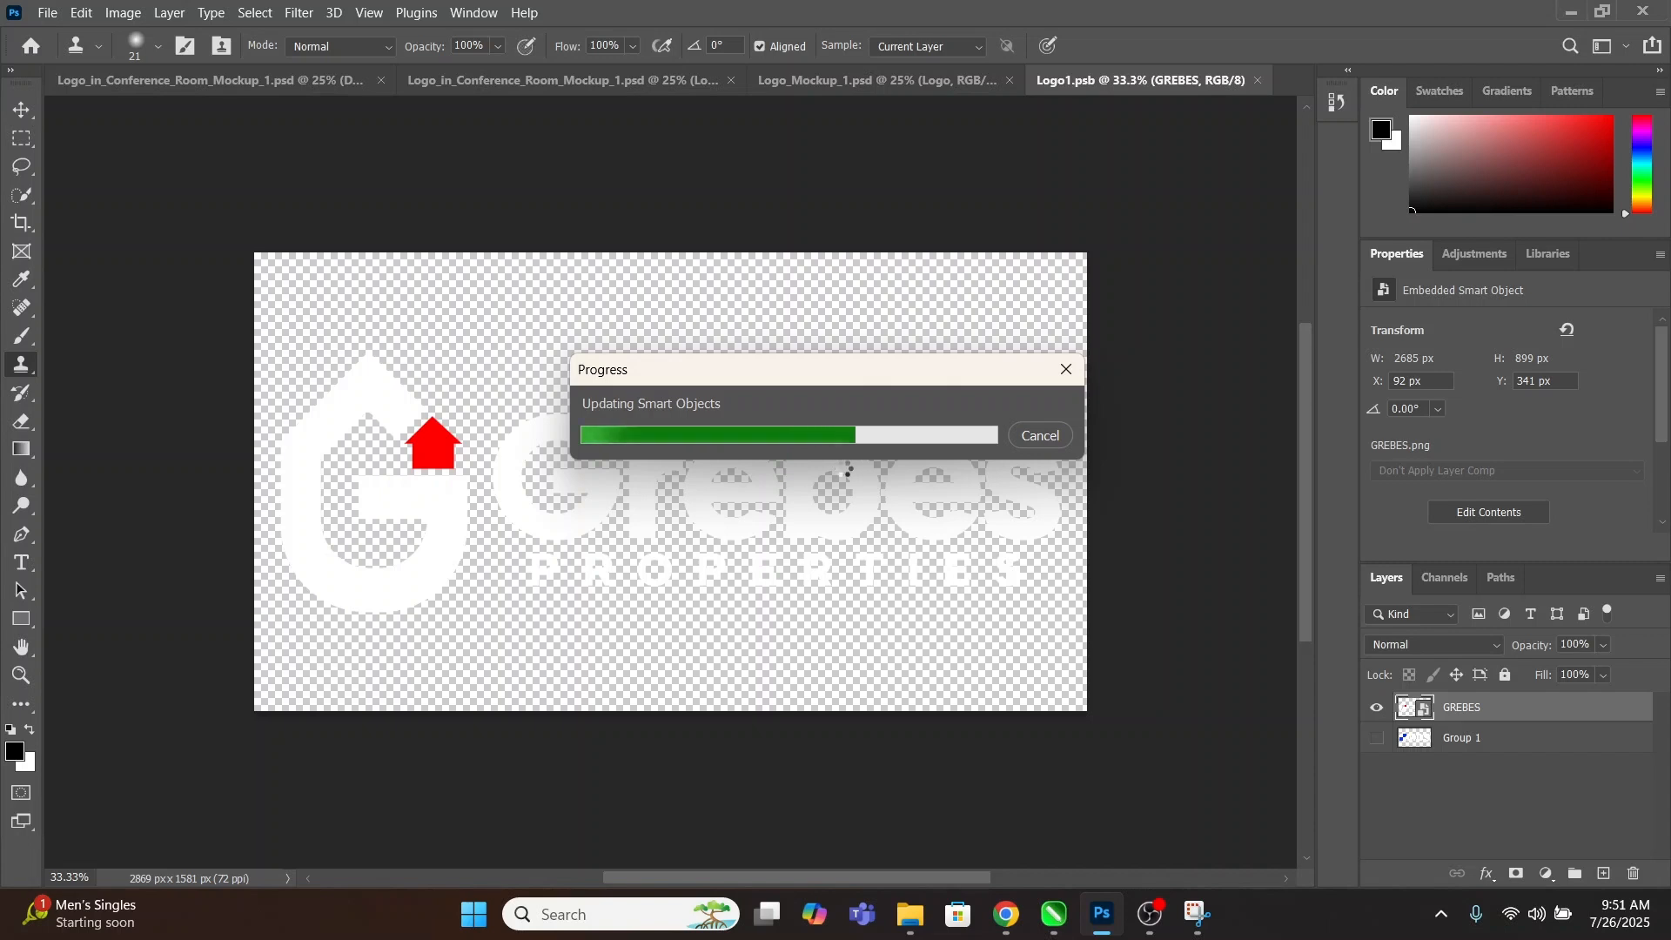
pyautogui.click(1260, 80)
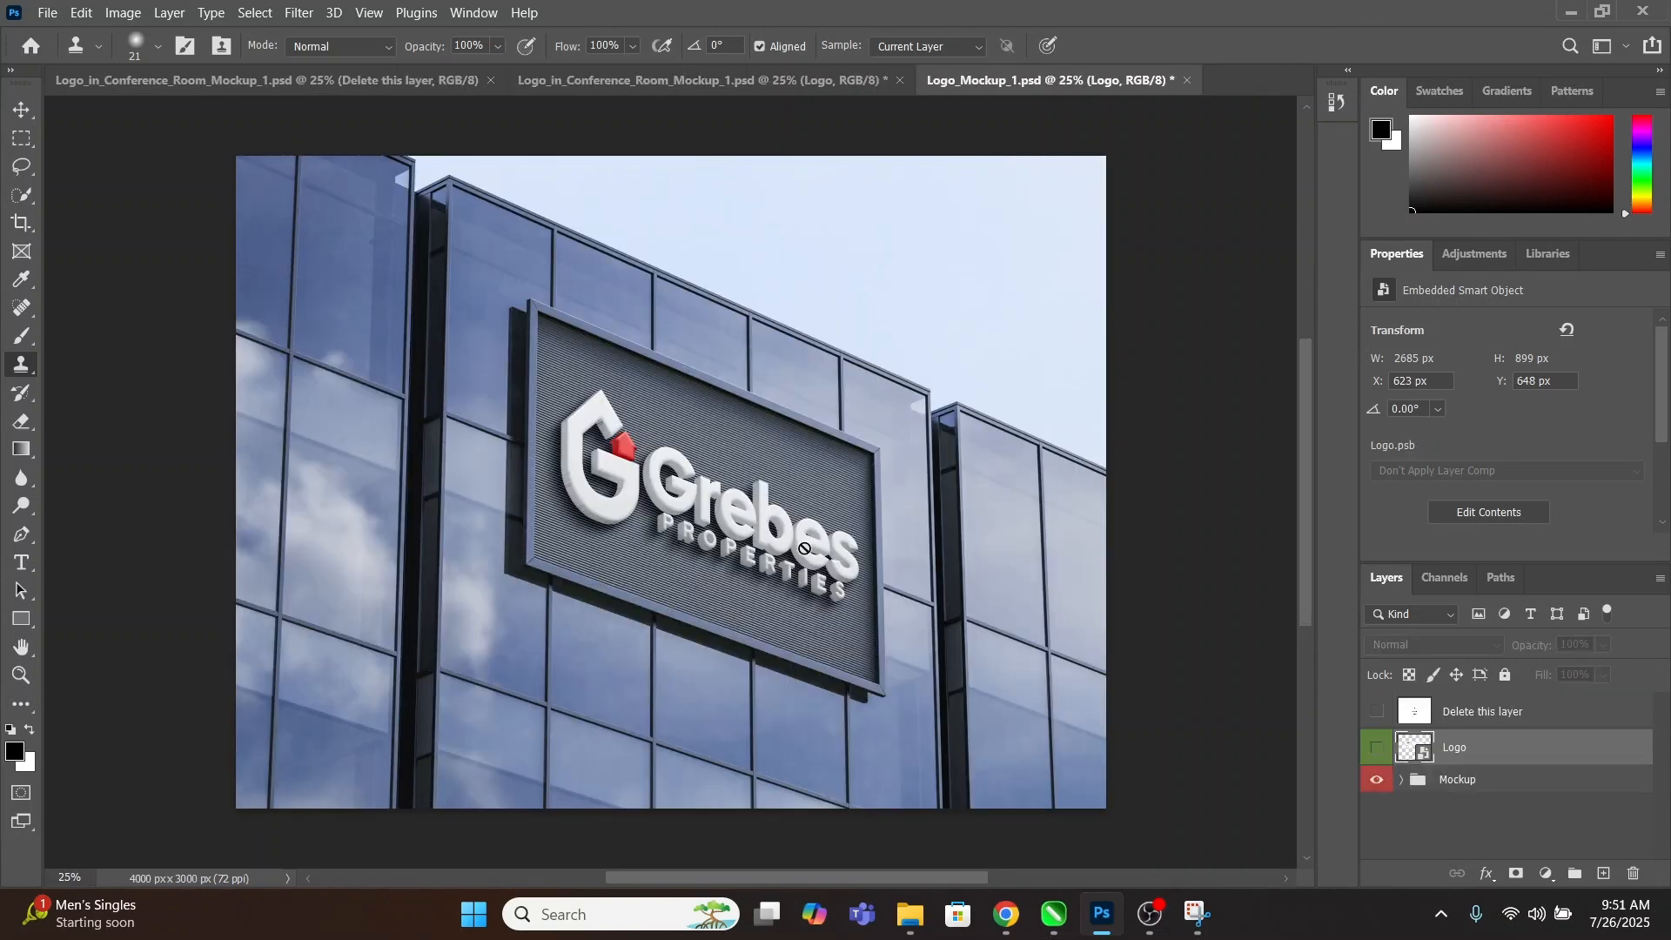
pyautogui.scroll(3, 804, 549)
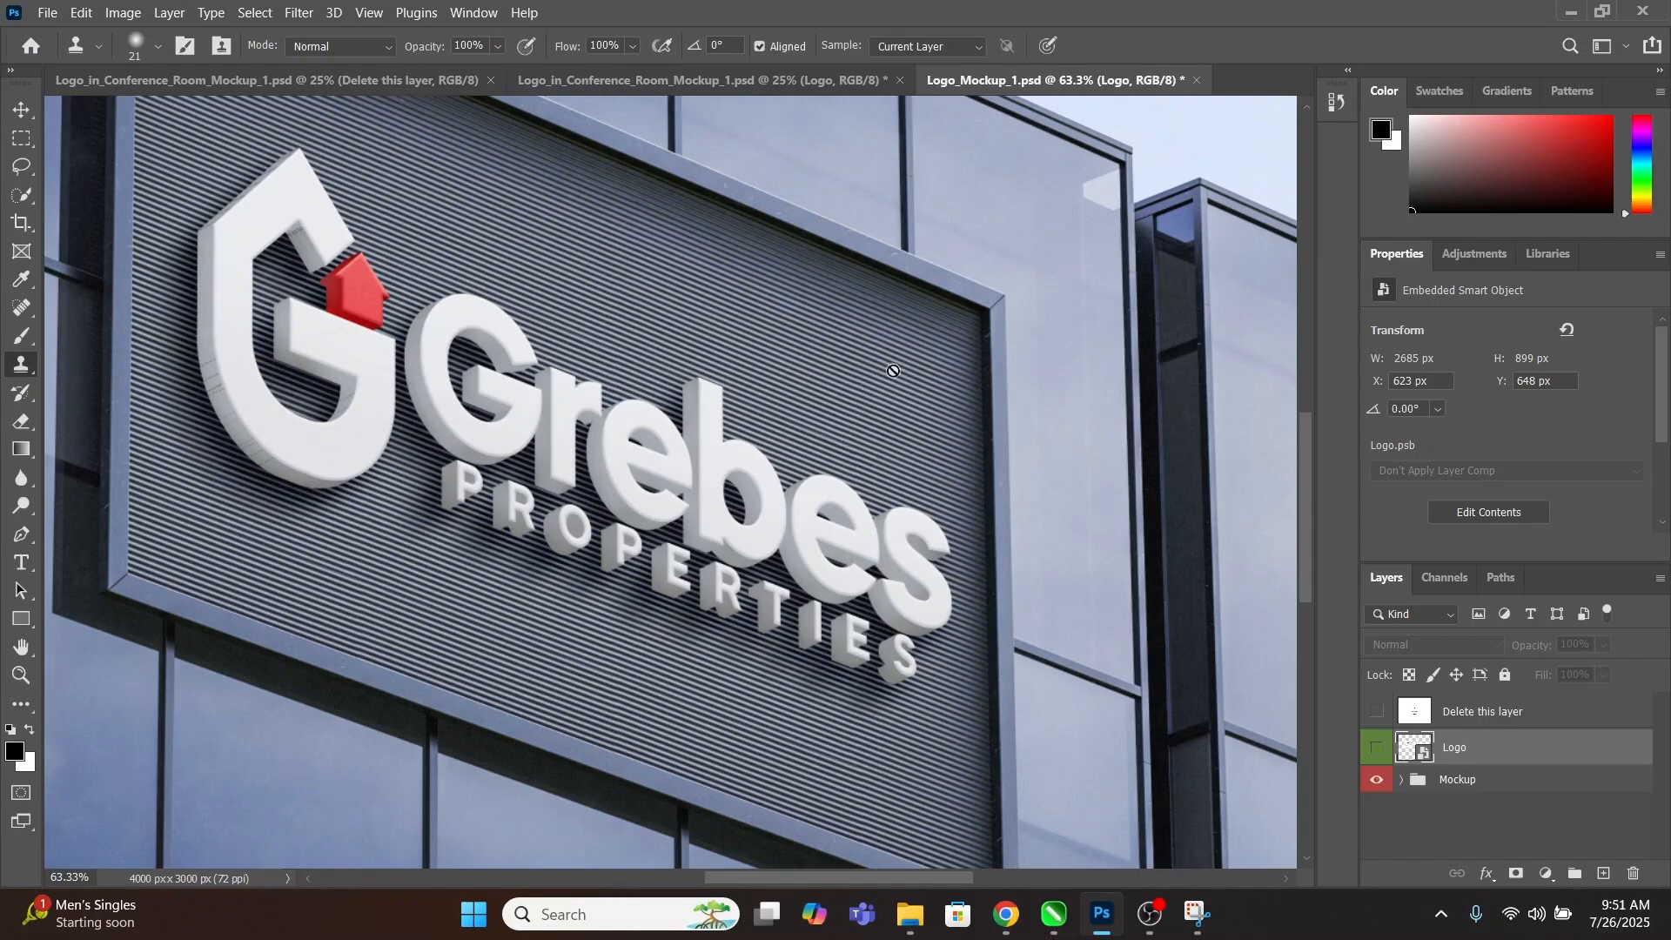
pyautogui.scroll(-5, 893, 370)
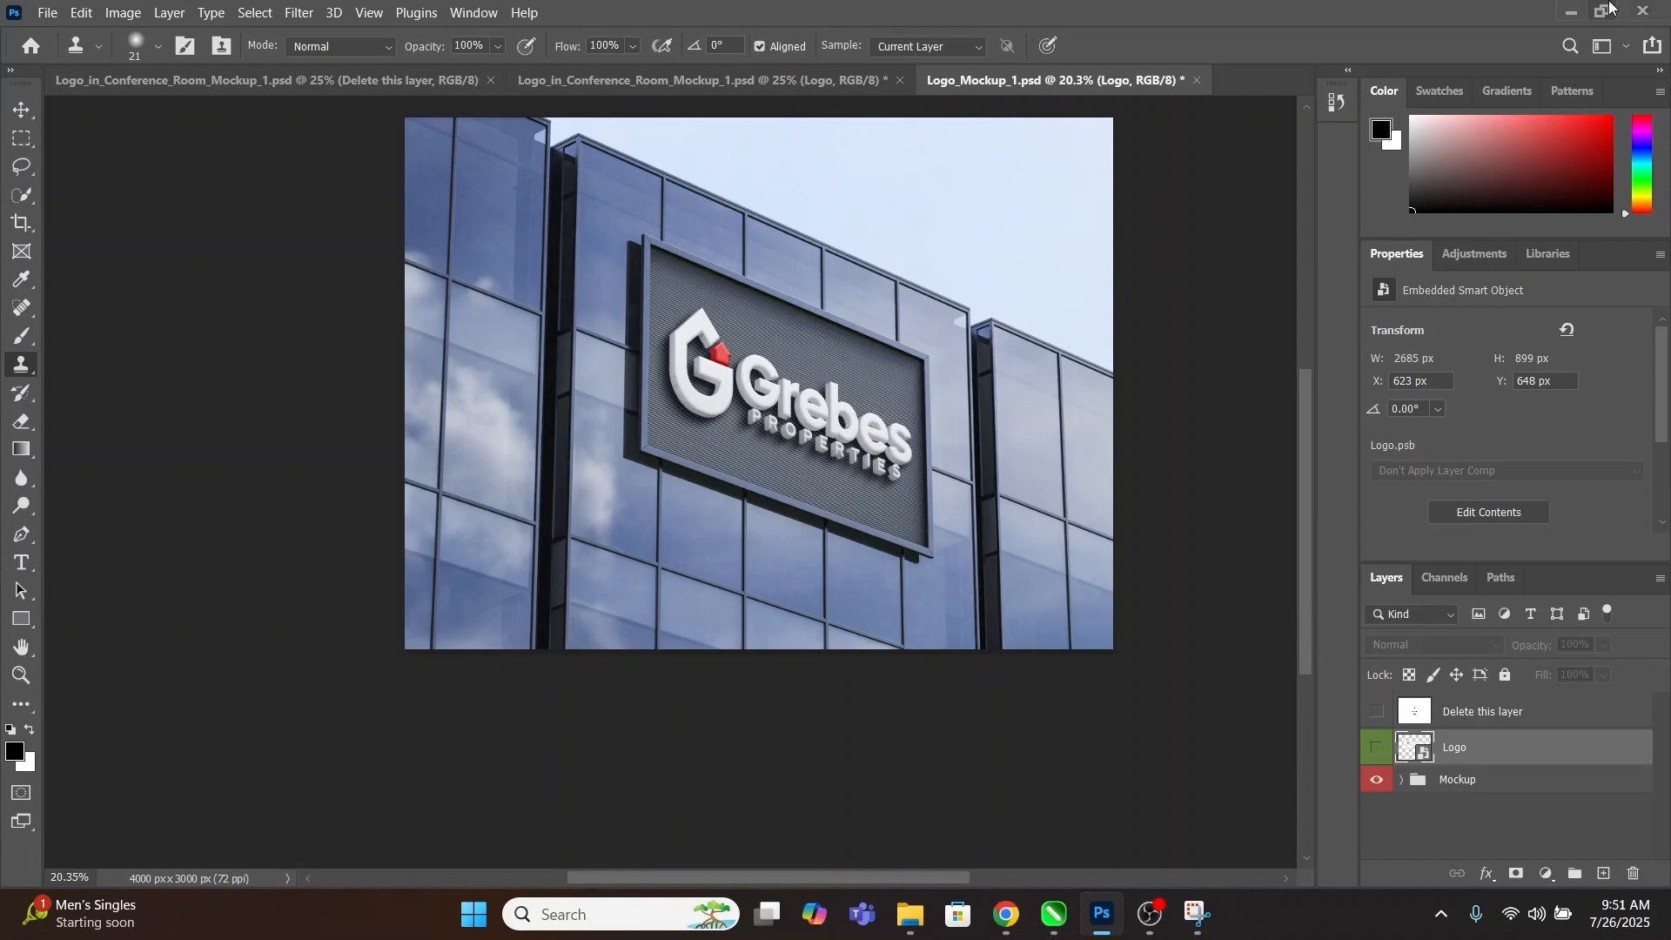
# Switch to File Explorer, browse the MOCKUP folder, and preview the WEBP image of the iPhone 16 app icon mockup in Photos.
pyautogui.click(1571, 12)
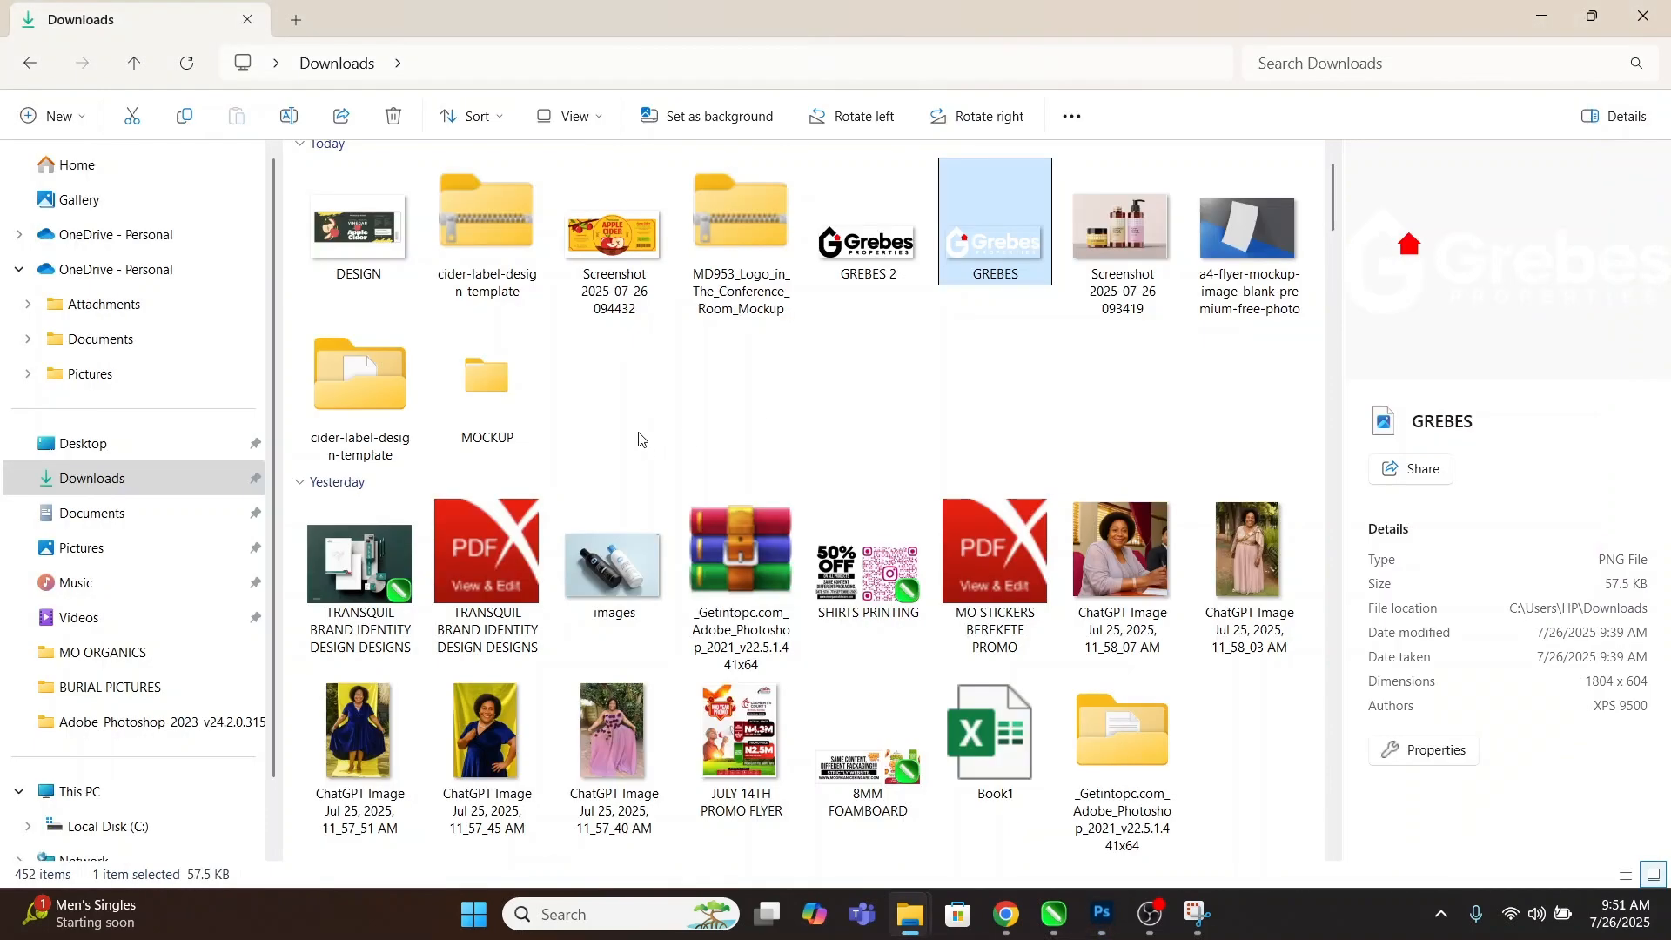
pyautogui.doubleClick(480, 386)
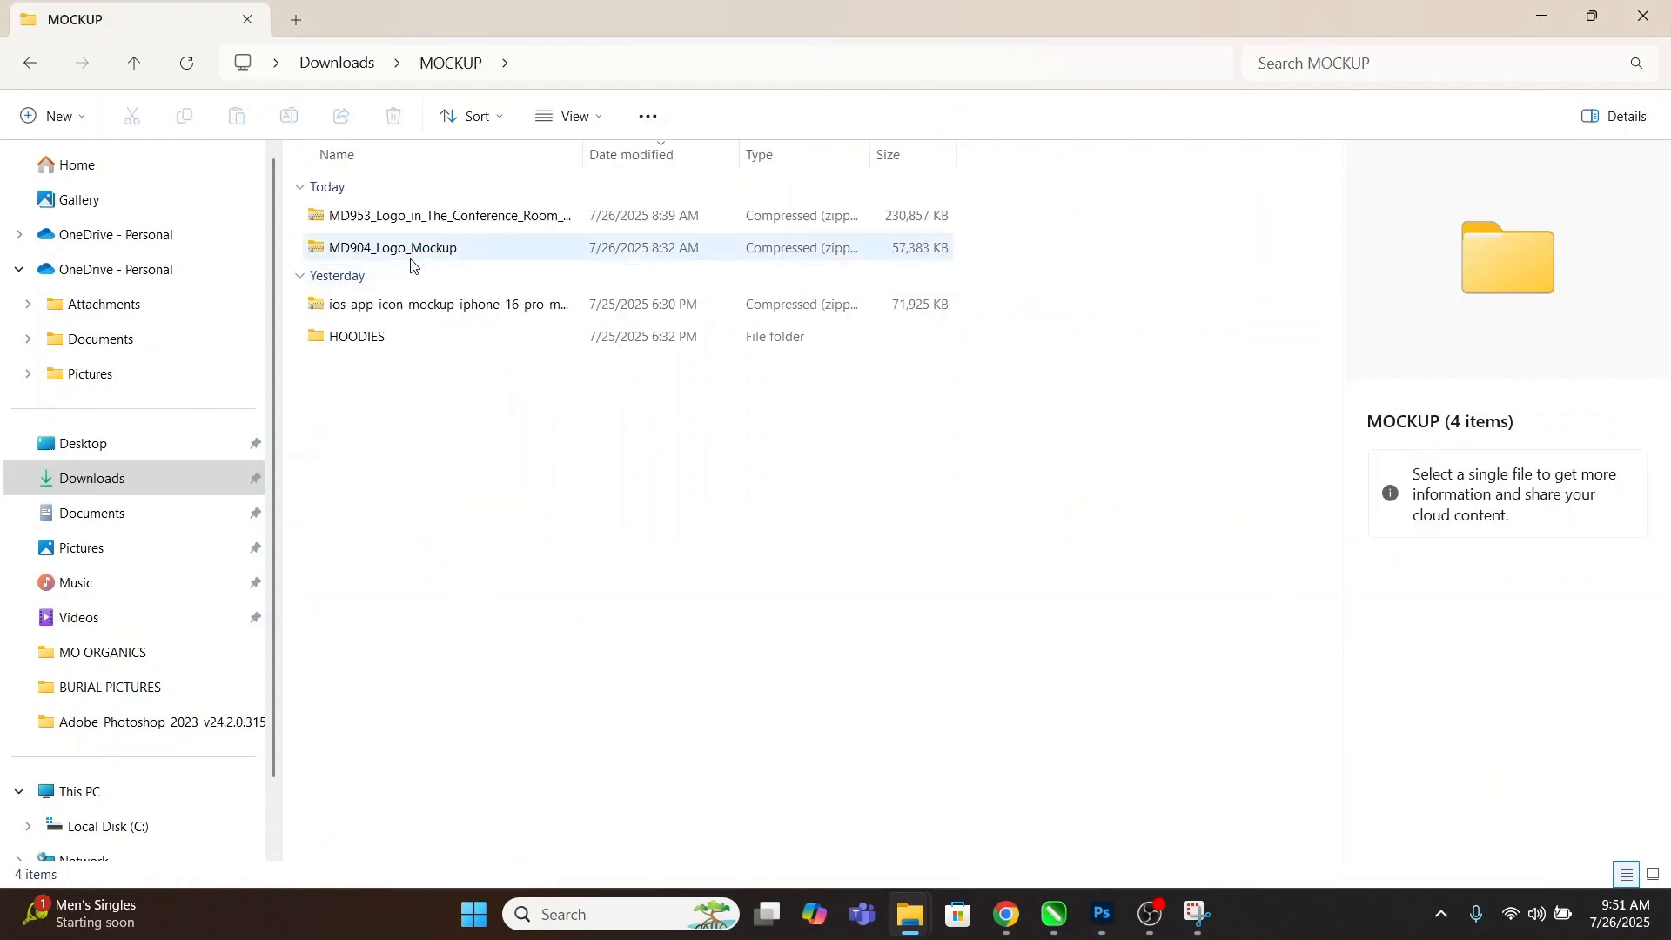
pyautogui.doubleClick(375, 340)
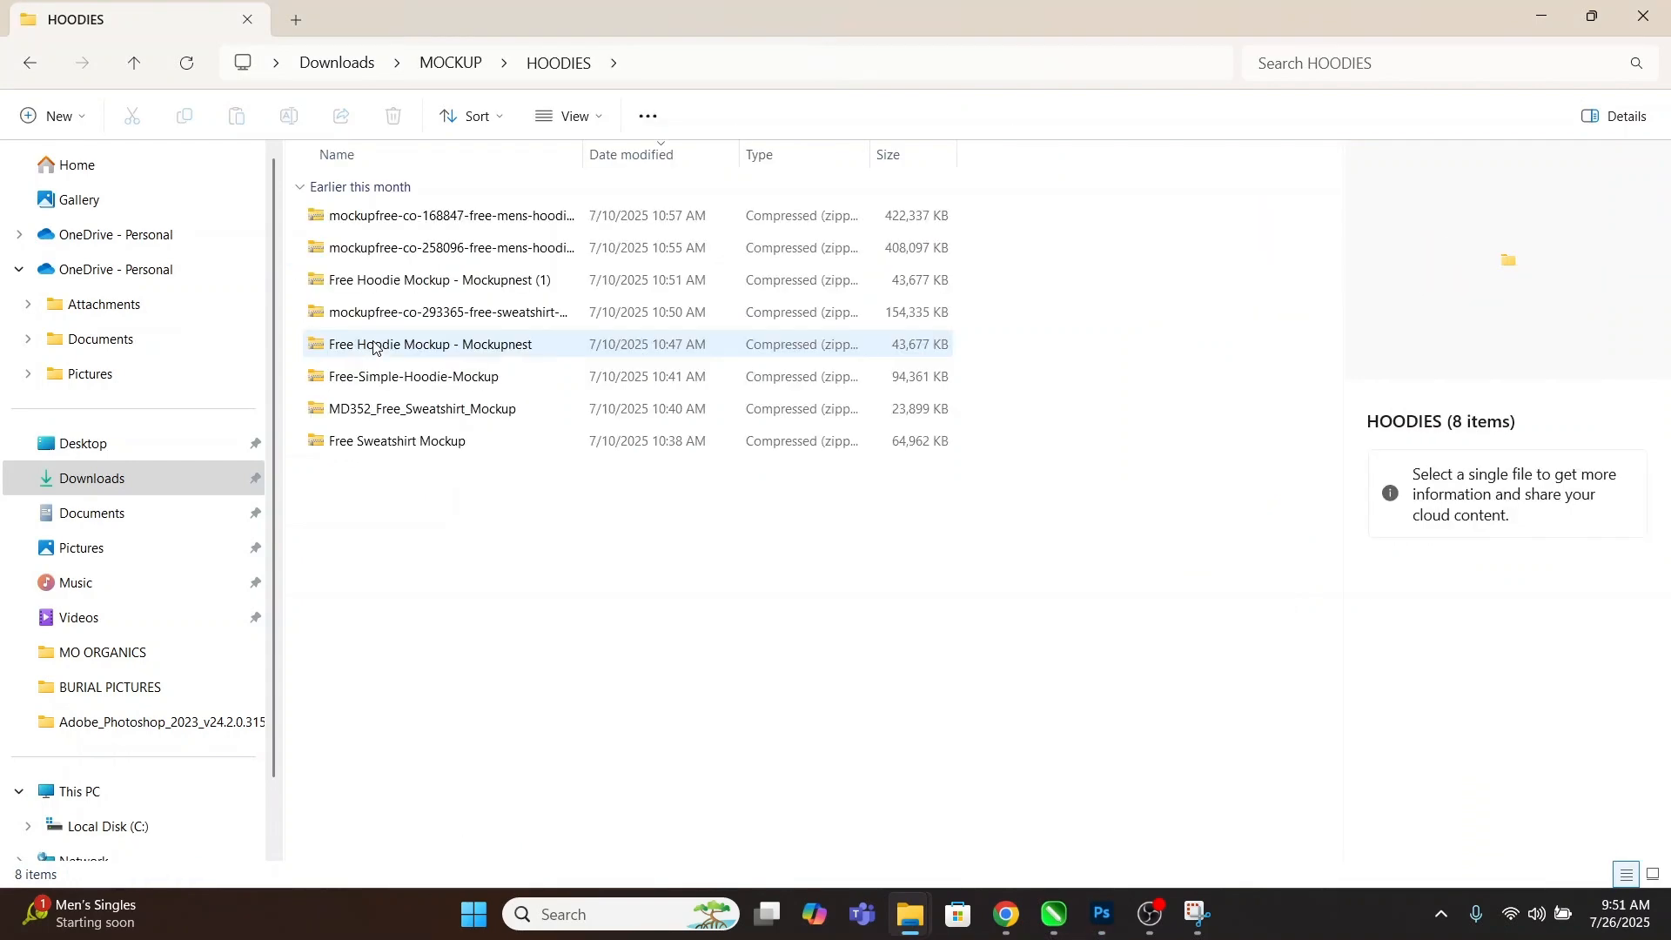
pyautogui.hotkey('alt', 'Left')
pyautogui.doubleClick(400, 300)
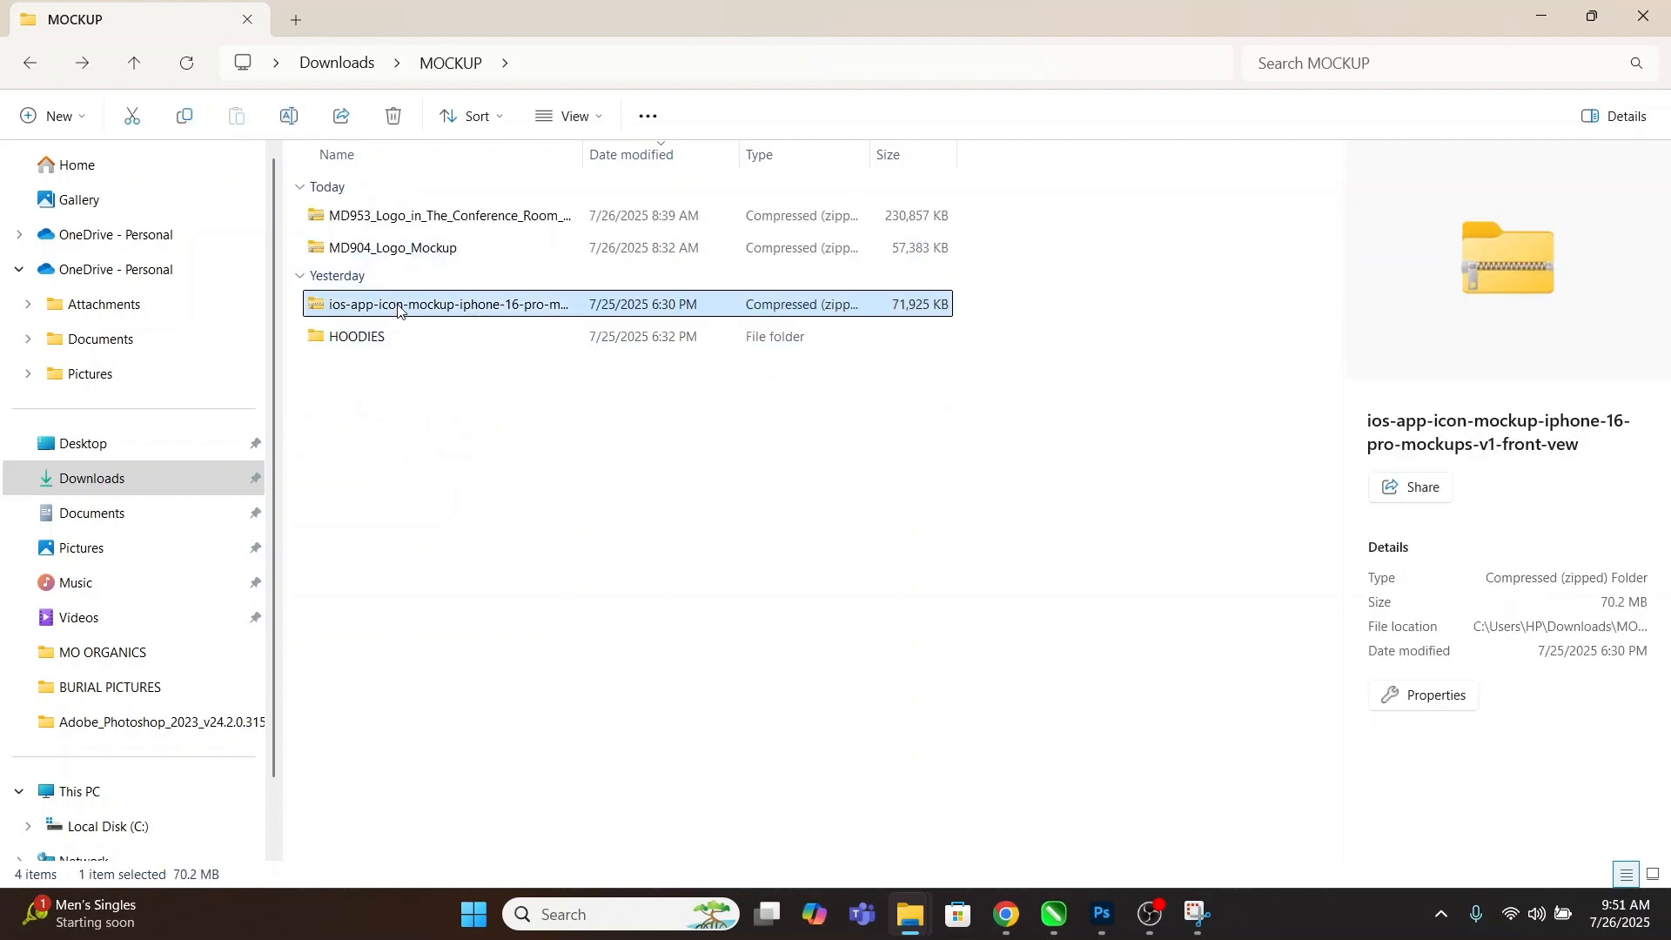
pyautogui.click(367, 195)
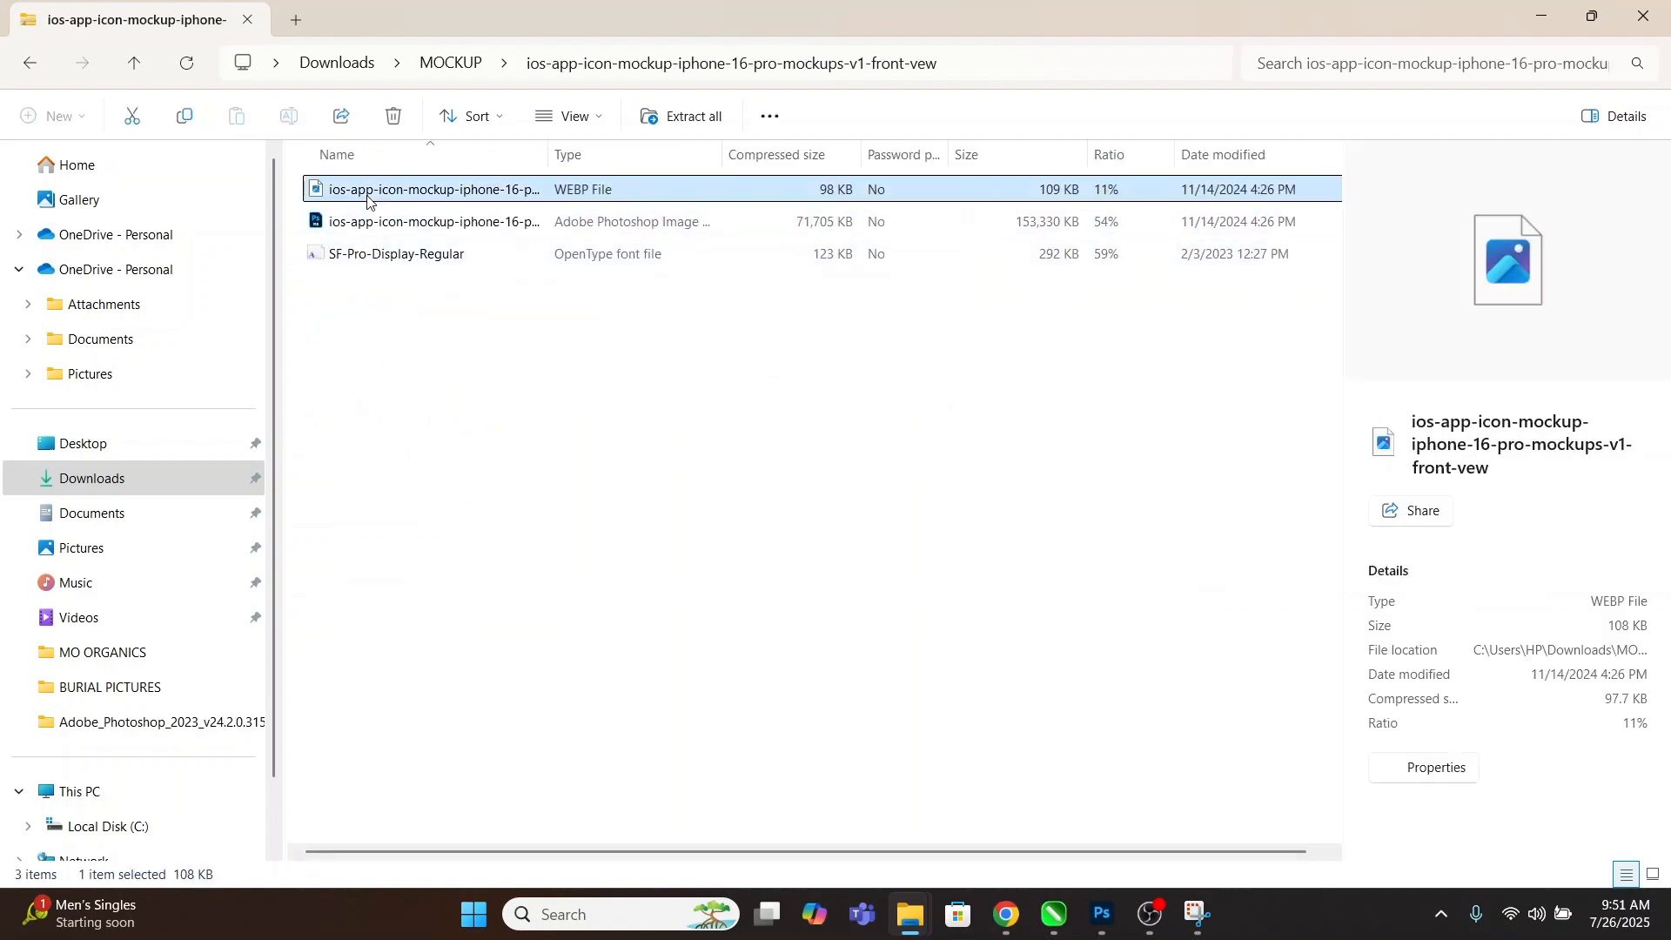
pyautogui.doubleClick(367, 196)
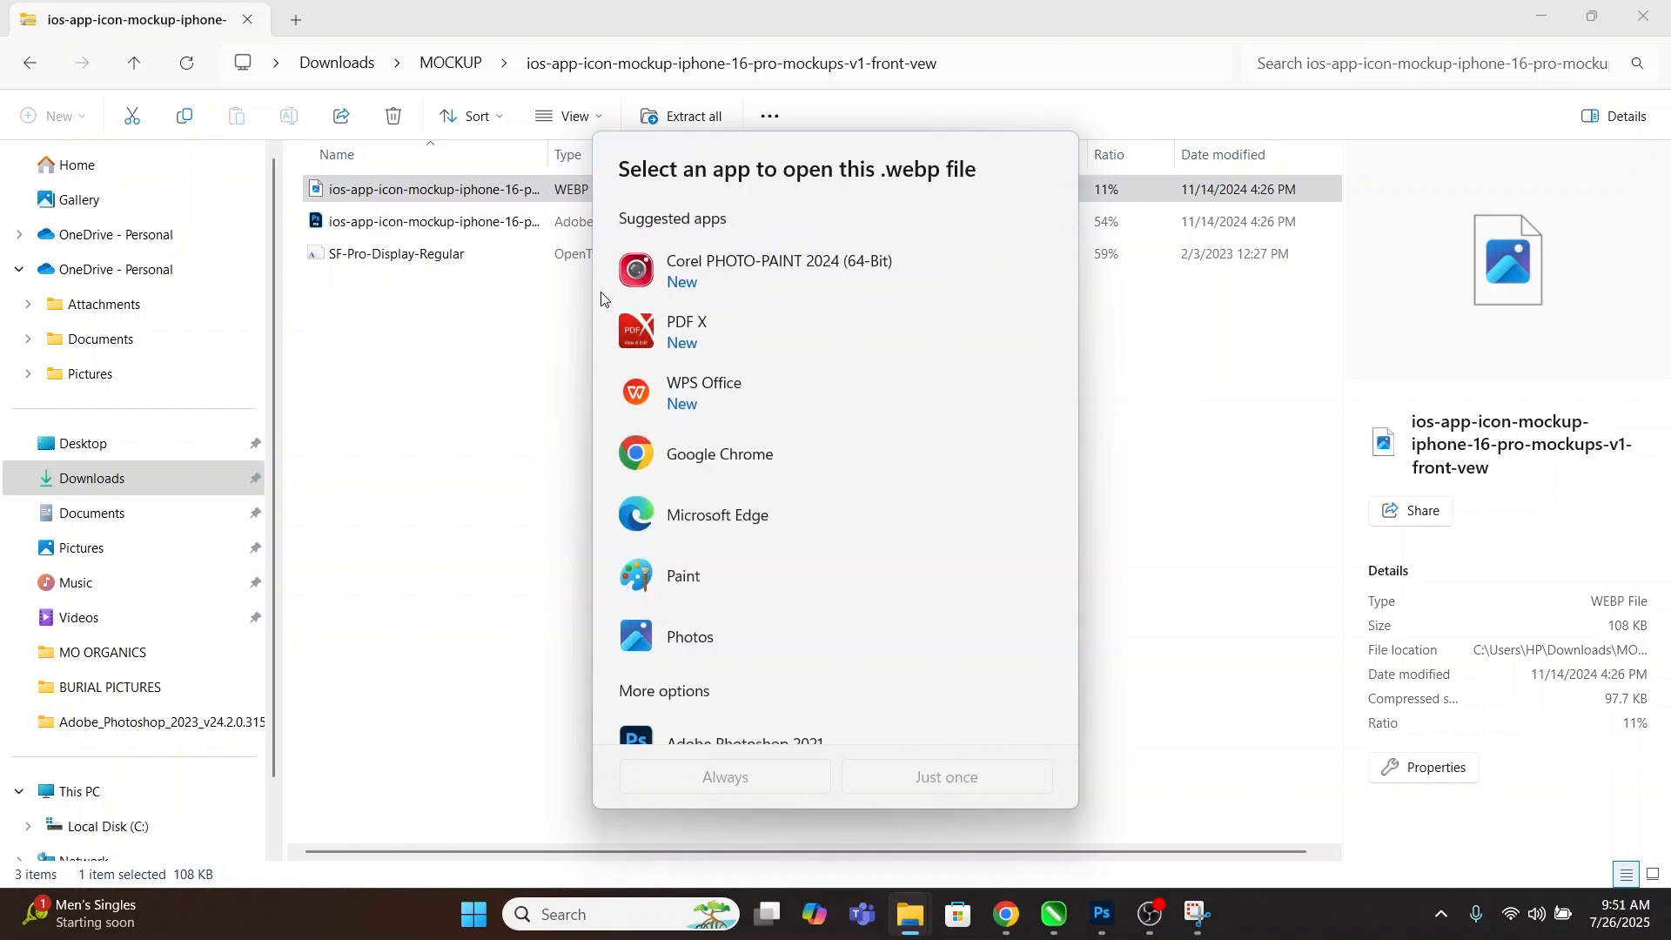
pyautogui.doubleClick(694, 638)
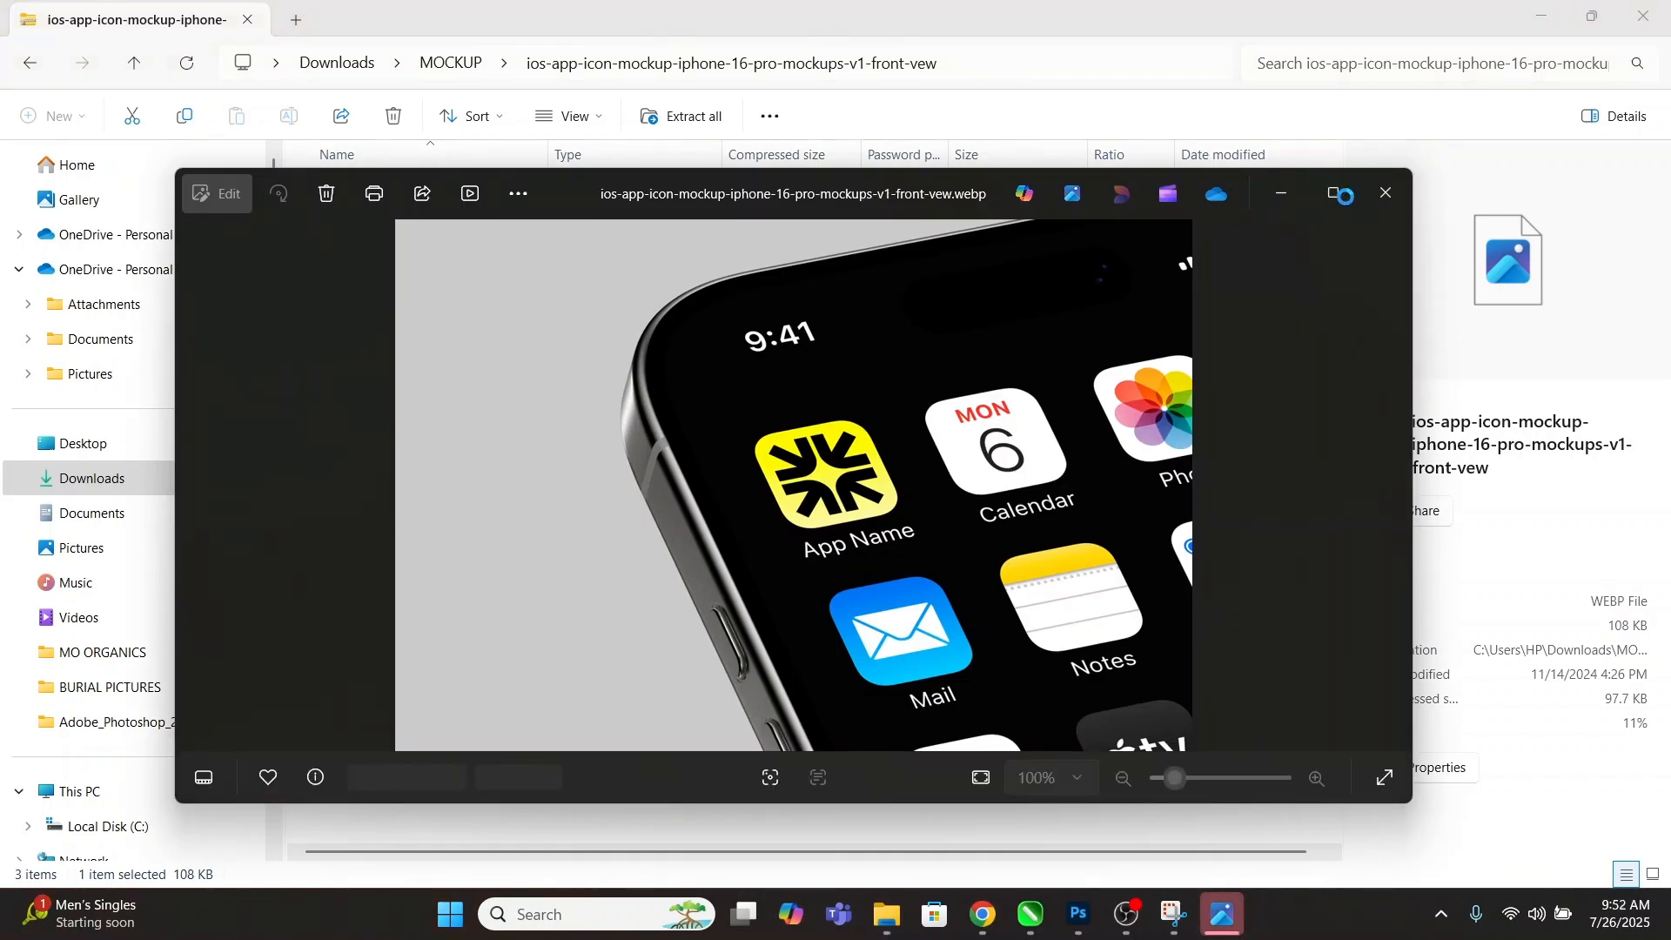
pyautogui.click(1333, 193)
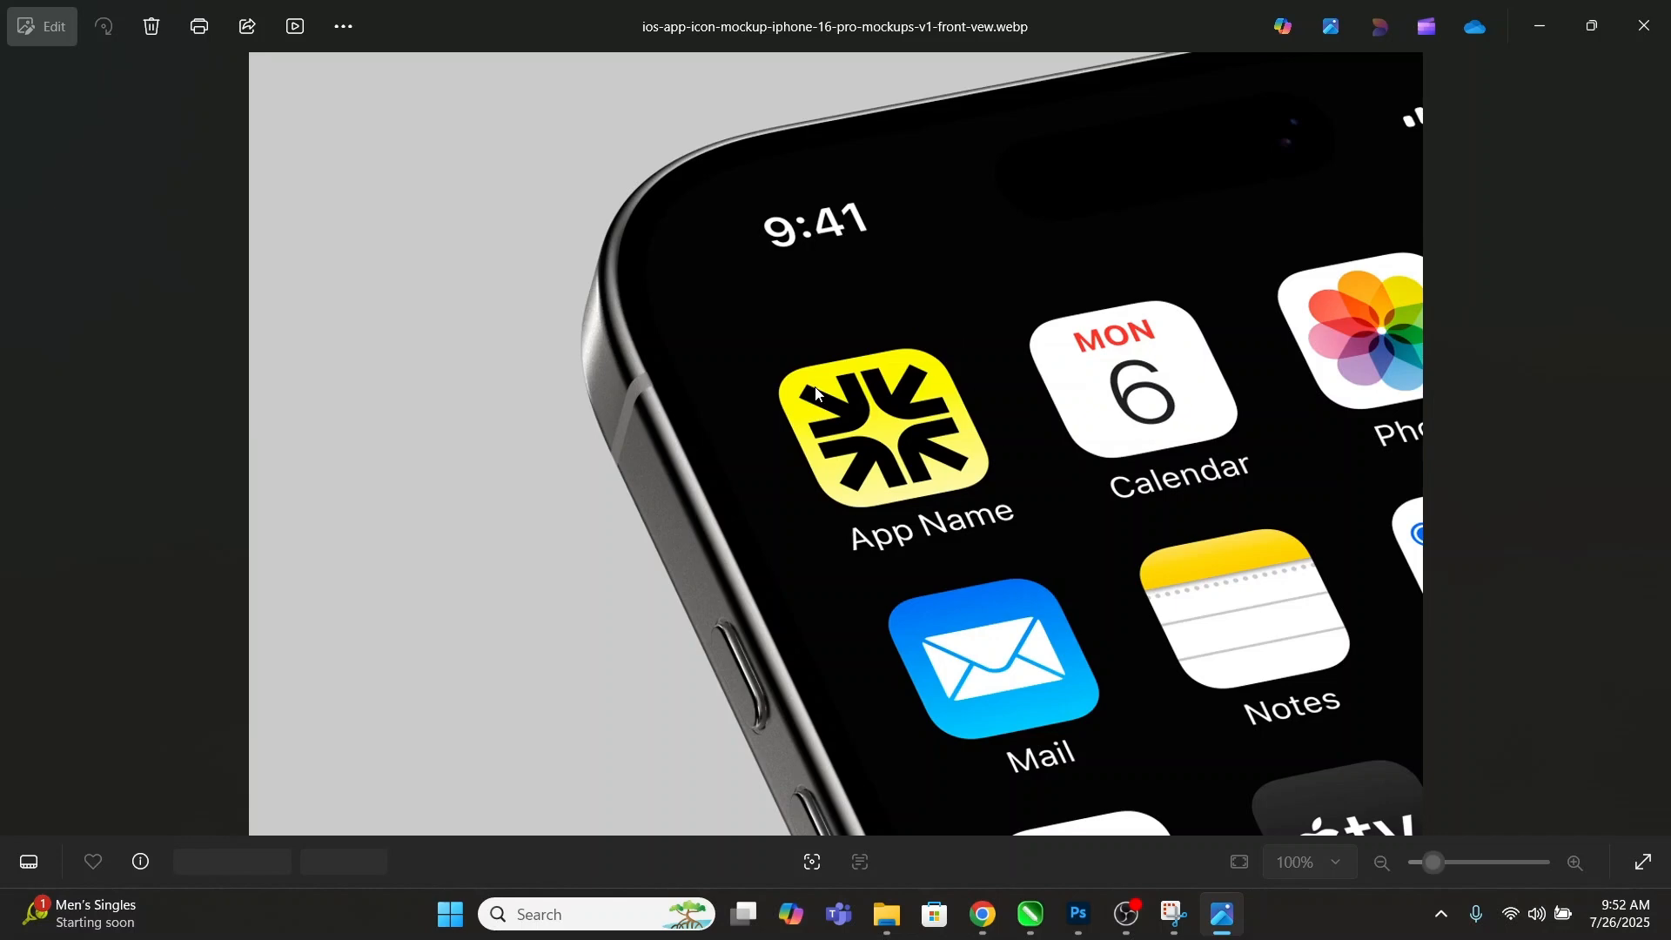
pyautogui.click(1648, 26)
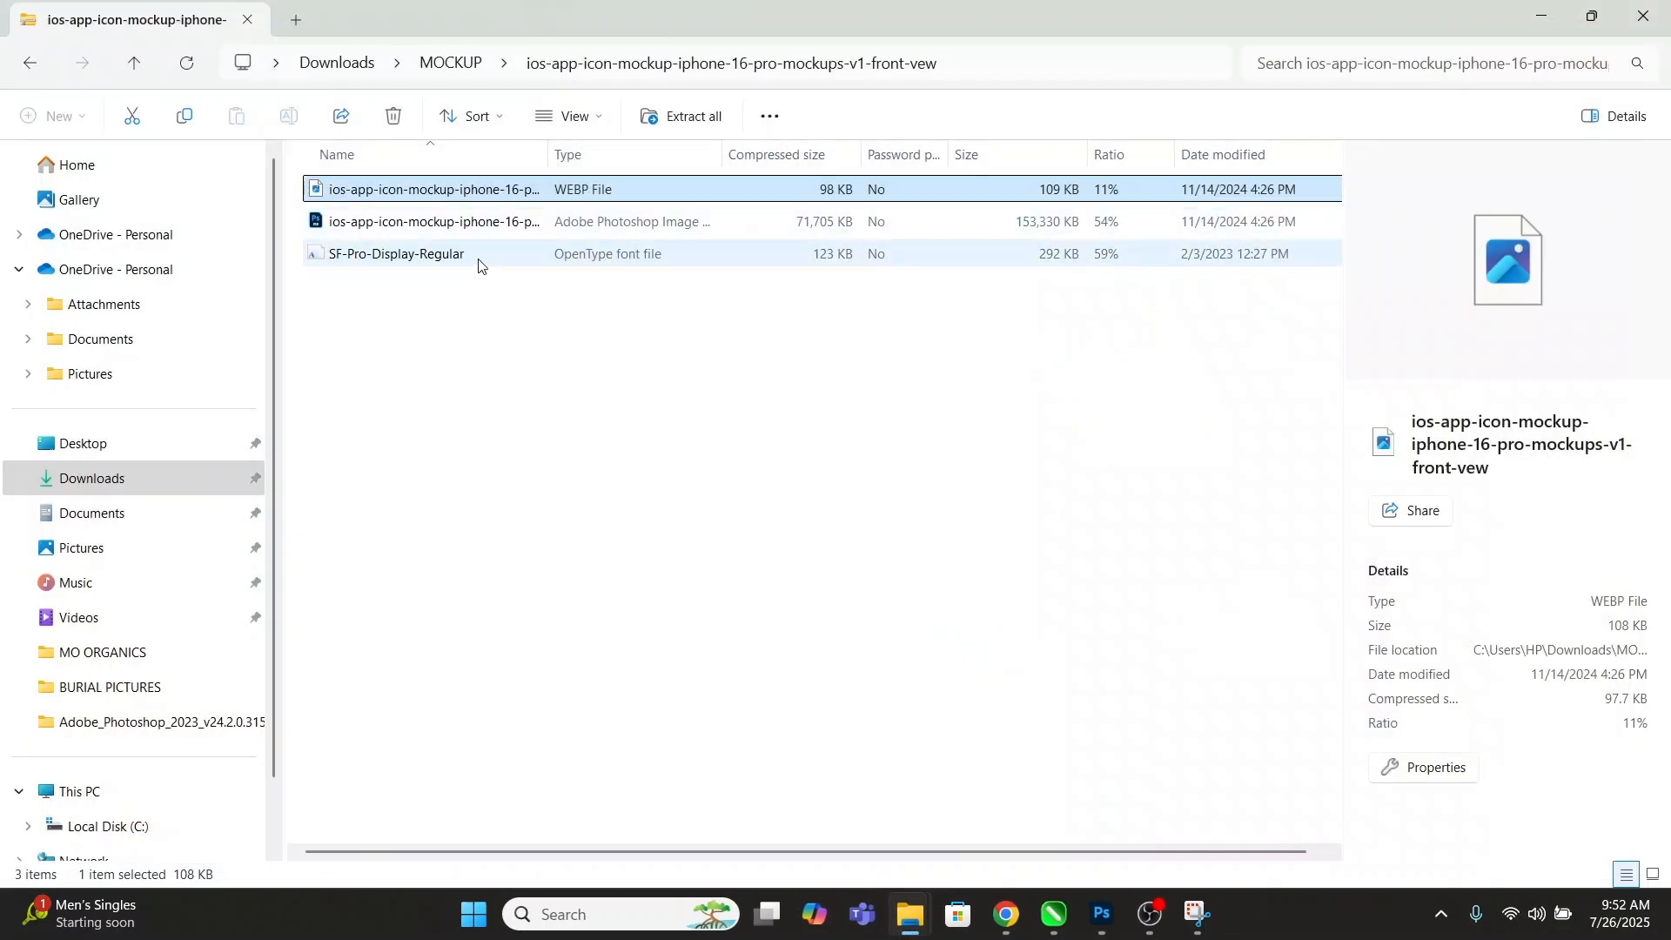
# Preview the JPG in the Free-Simple-Hoodie-Mockup archive in the HOODIES folder, and open its hoodie PSD in Photoshop.
pyautogui.hotkey('alt', 'Up')
pyautogui.doubleClick(372, 335)
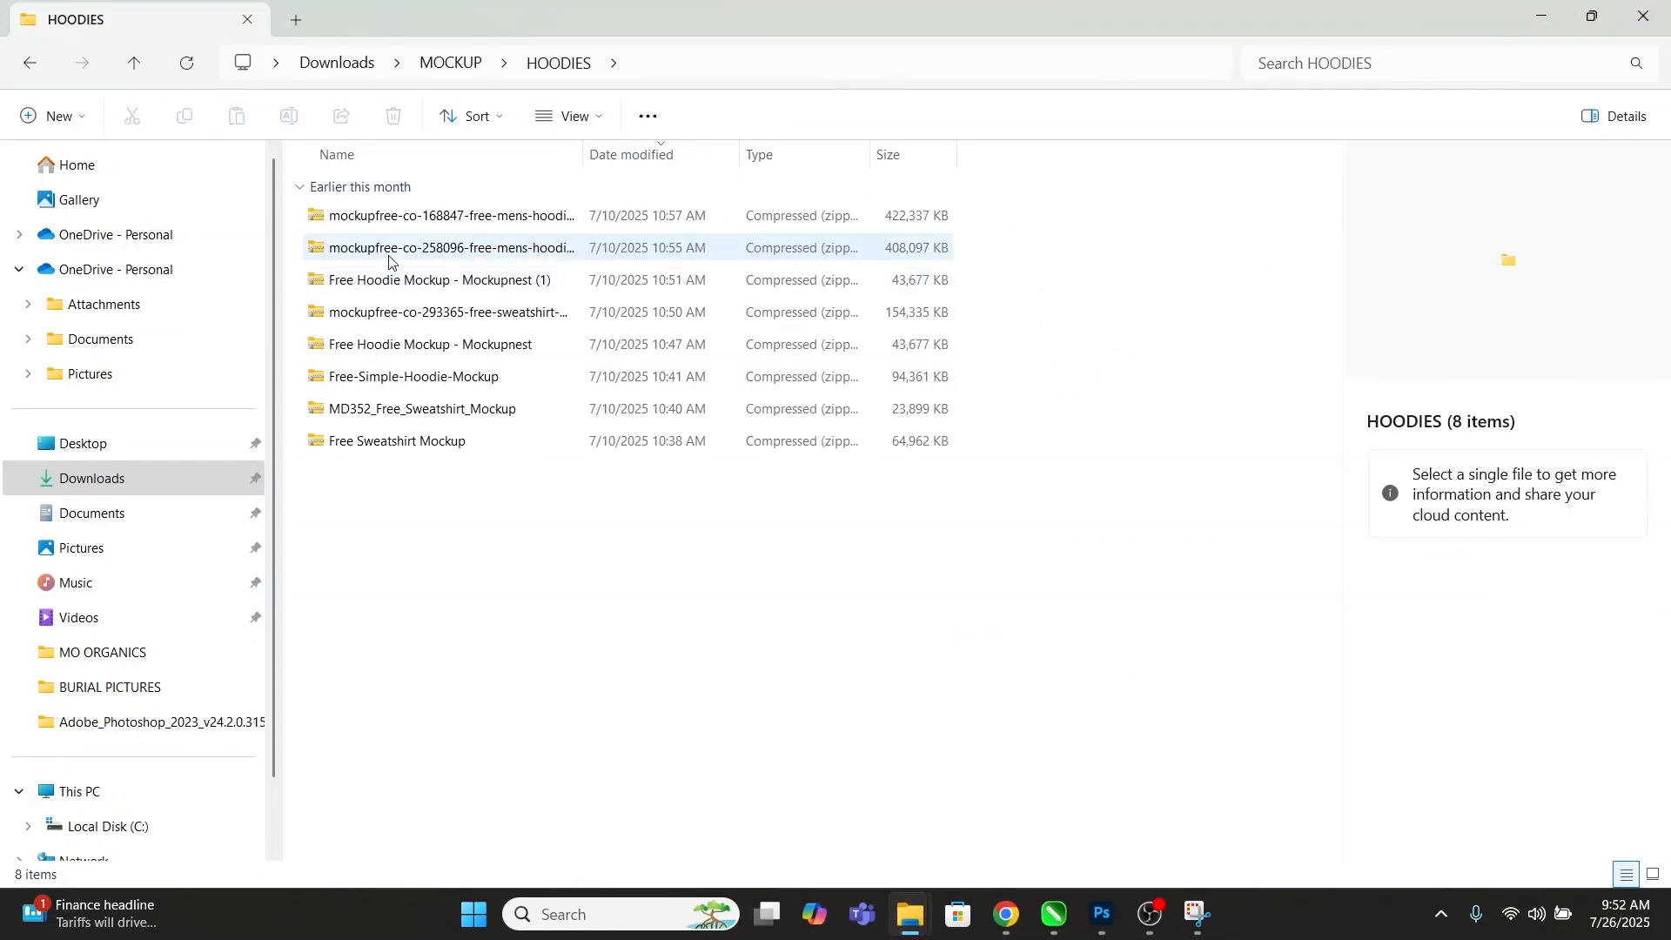
pyautogui.doubleClick(402, 376)
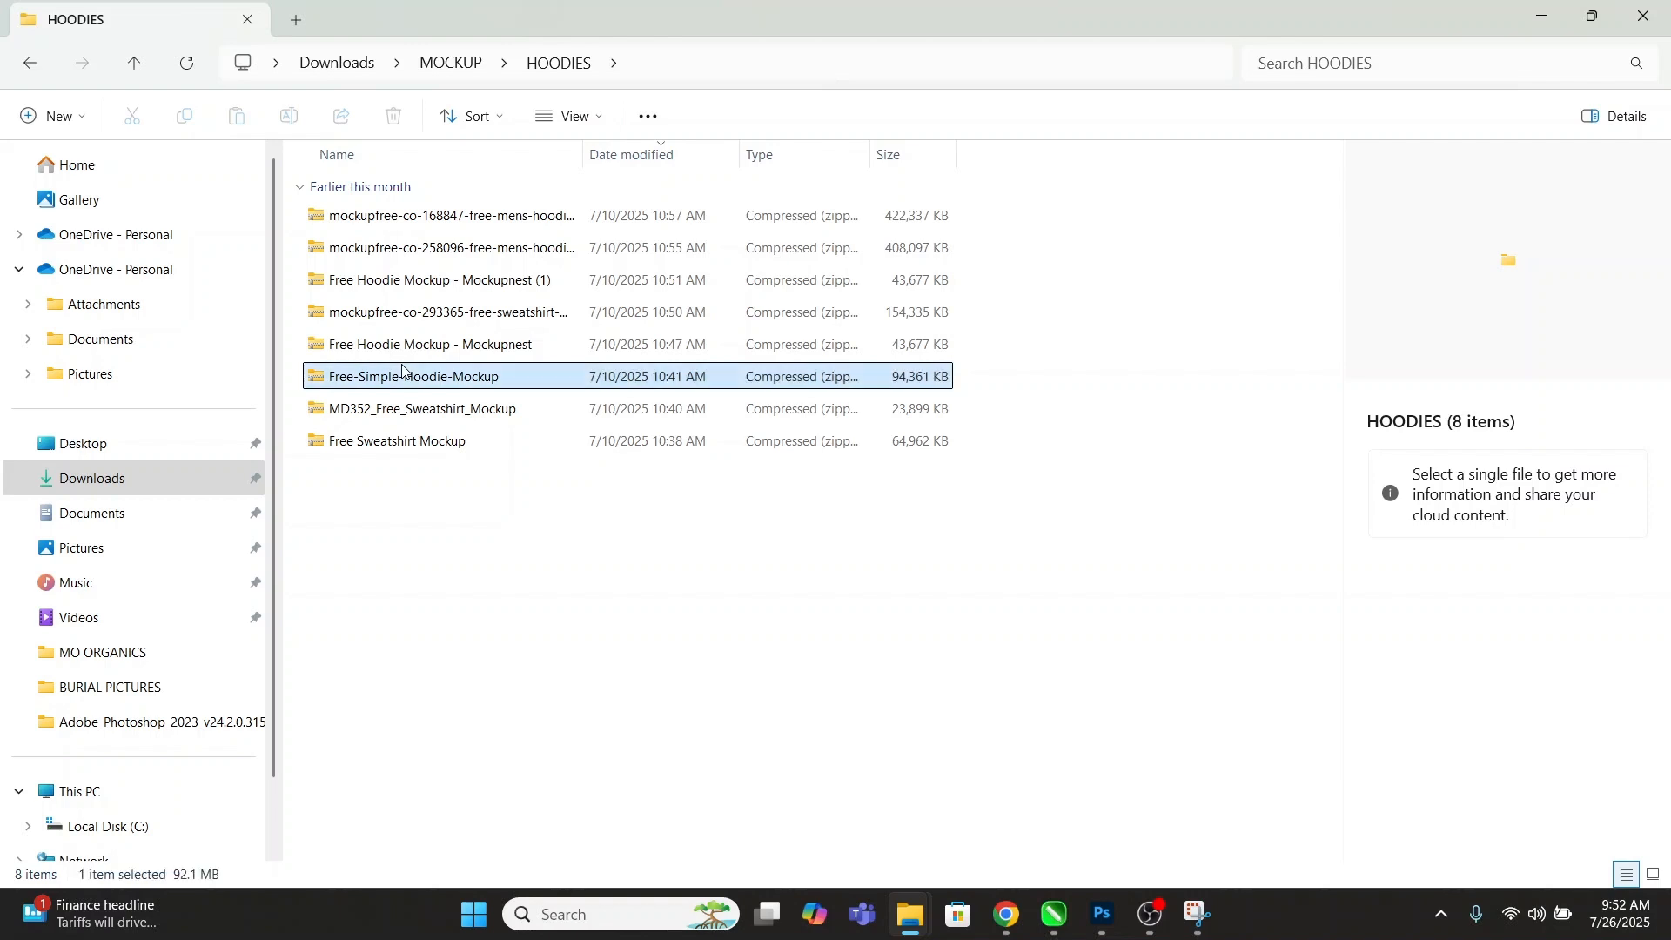
pyautogui.doubleClick(363, 219)
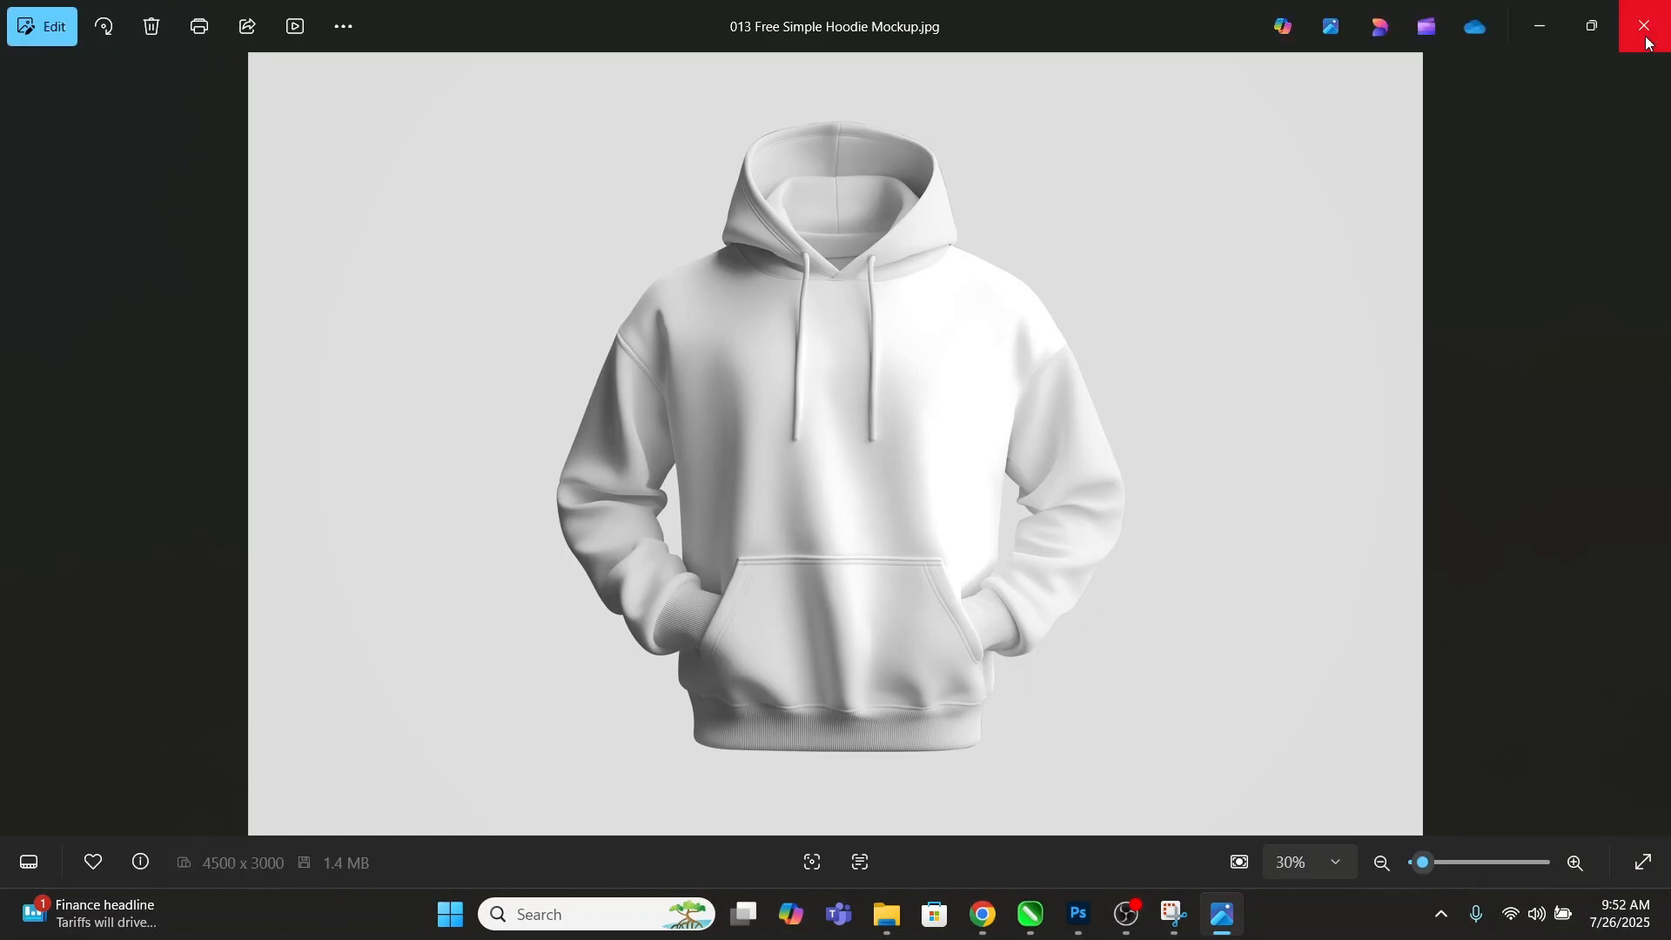
pyautogui.click(1648, 42)
pyautogui.click(356, 287)
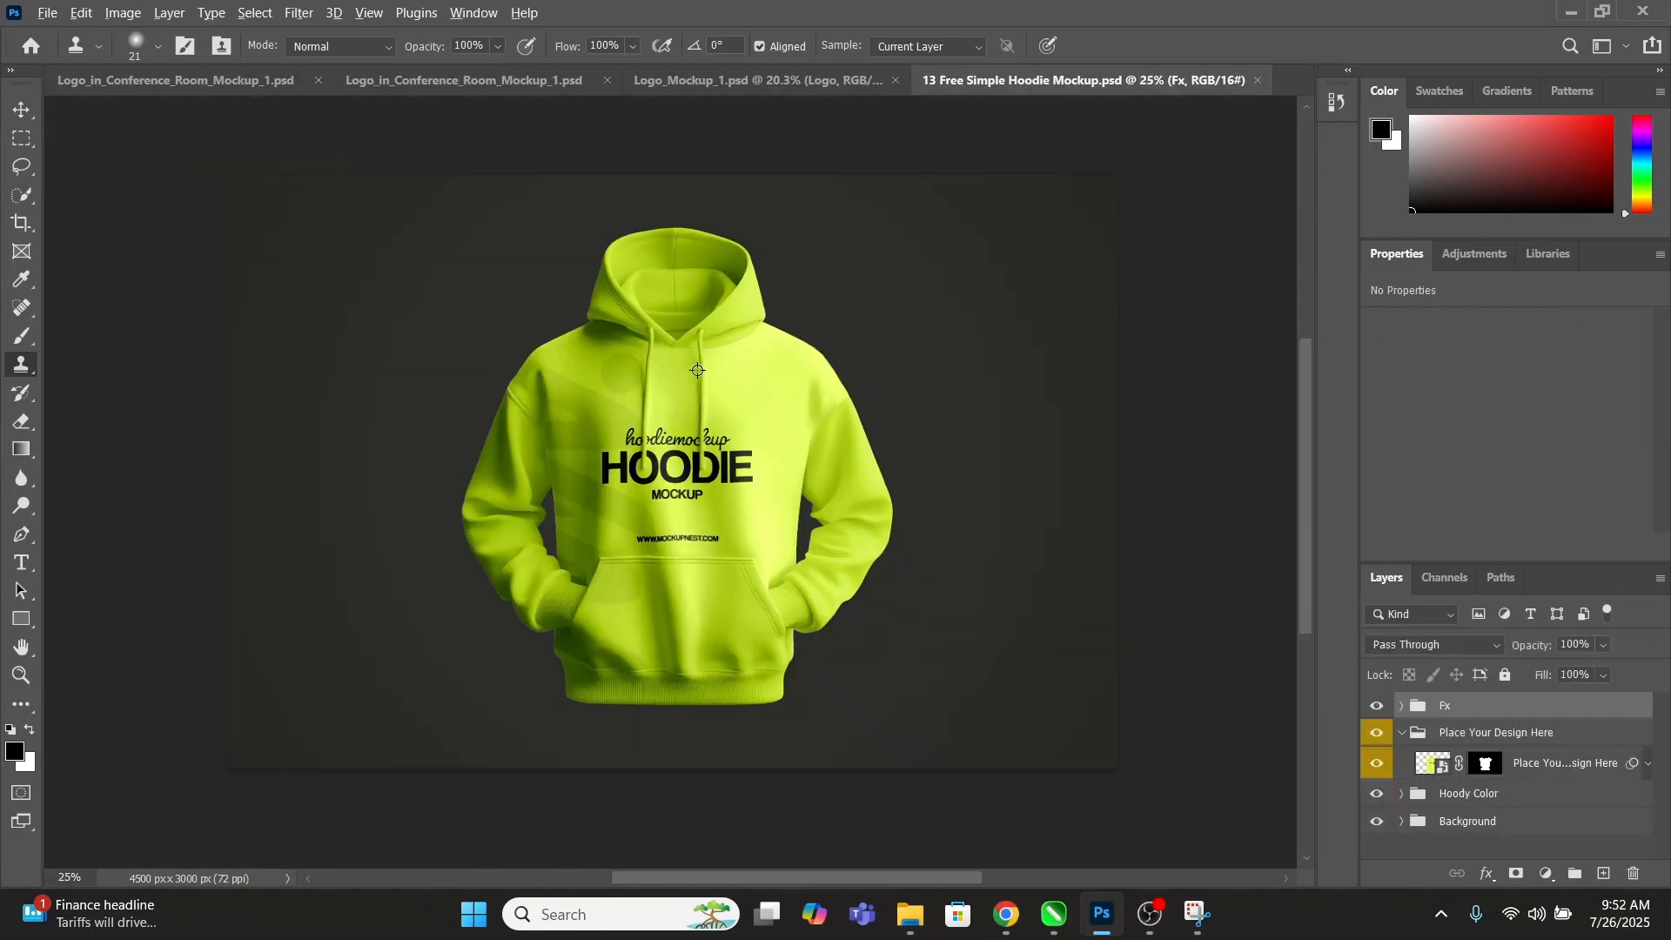
# Expand the Hoody Color group and toggle the visibility of the Sleev and Hem layers to check which parts they colour.
pyautogui.scroll(3, 697, 370)
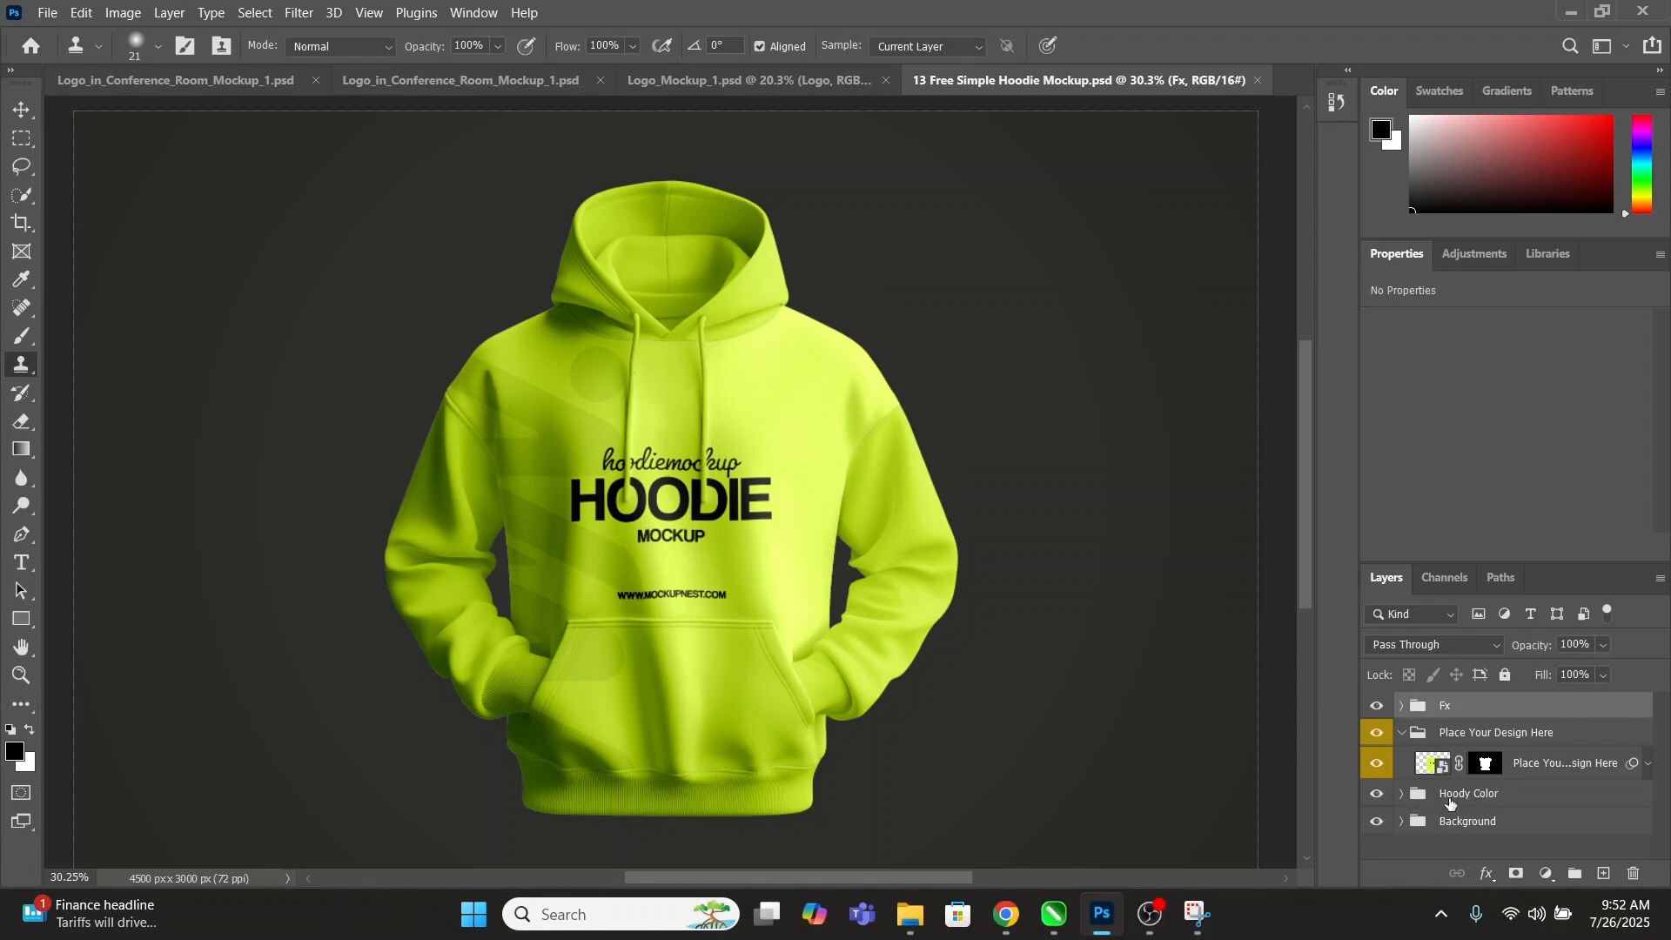
pyautogui.click(1402, 795)
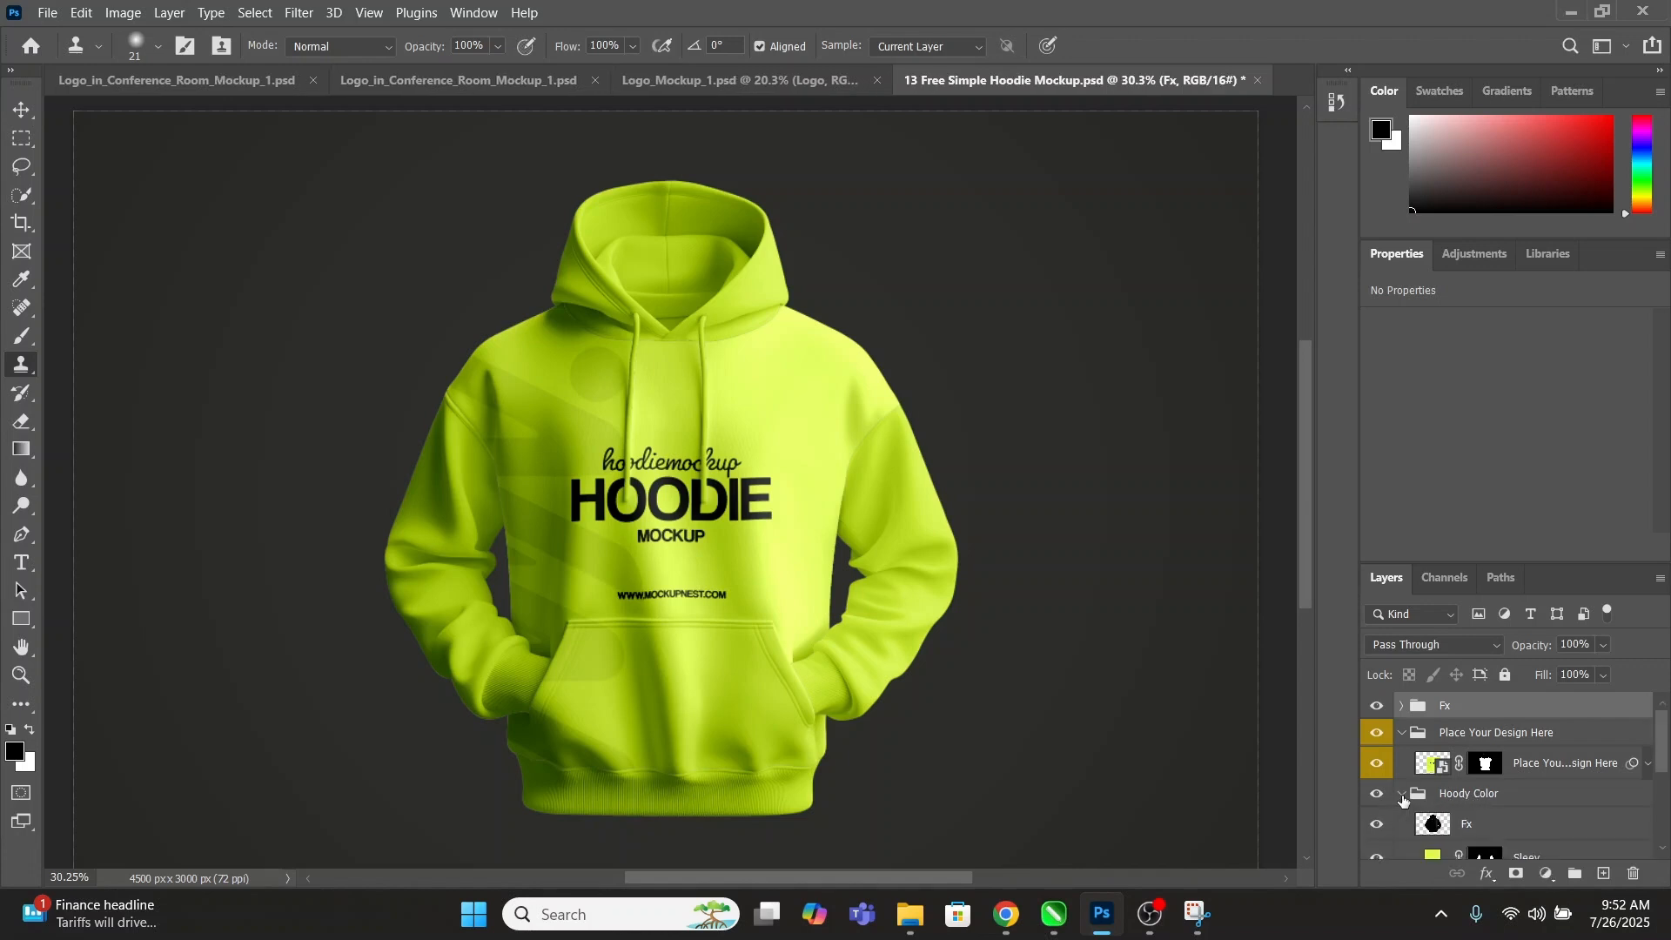
pyautogui.scroll(-2, 1415, 796)
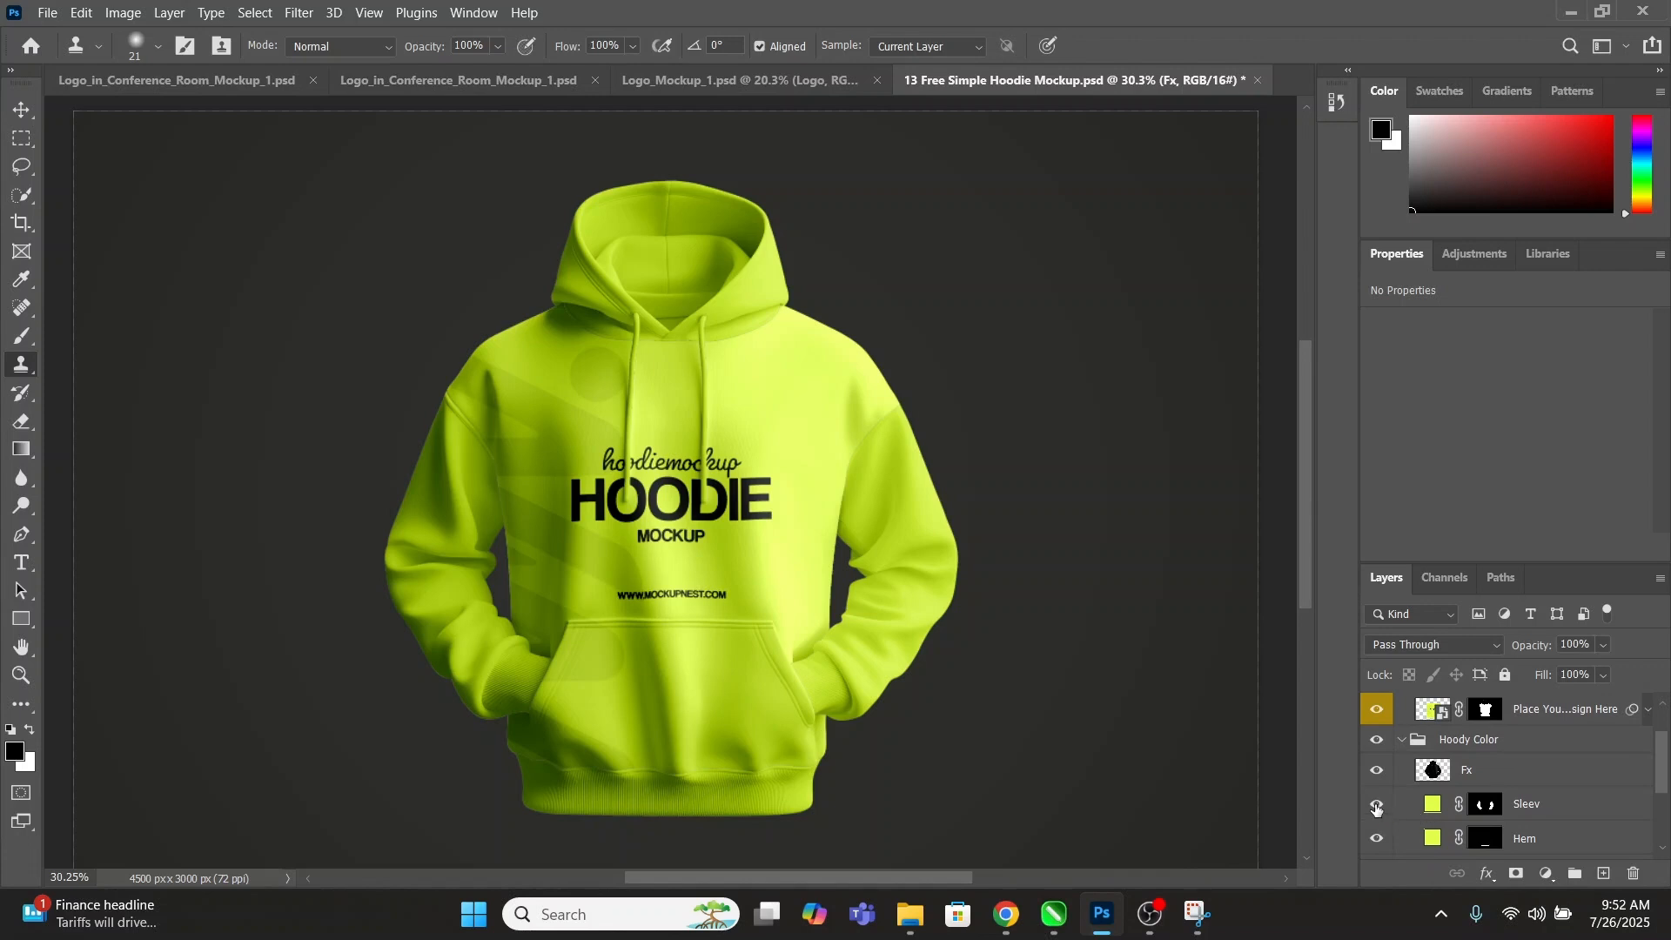
pyautogui.click(1376, 805)
pyautogui.click(1378, 806)
pyautogui.click(1379, 840)
# Change the Sleev fill layer's colour to orange-red d9401c, trying a magenta tone first.
pyautogui.doubleClick(1433, 805)
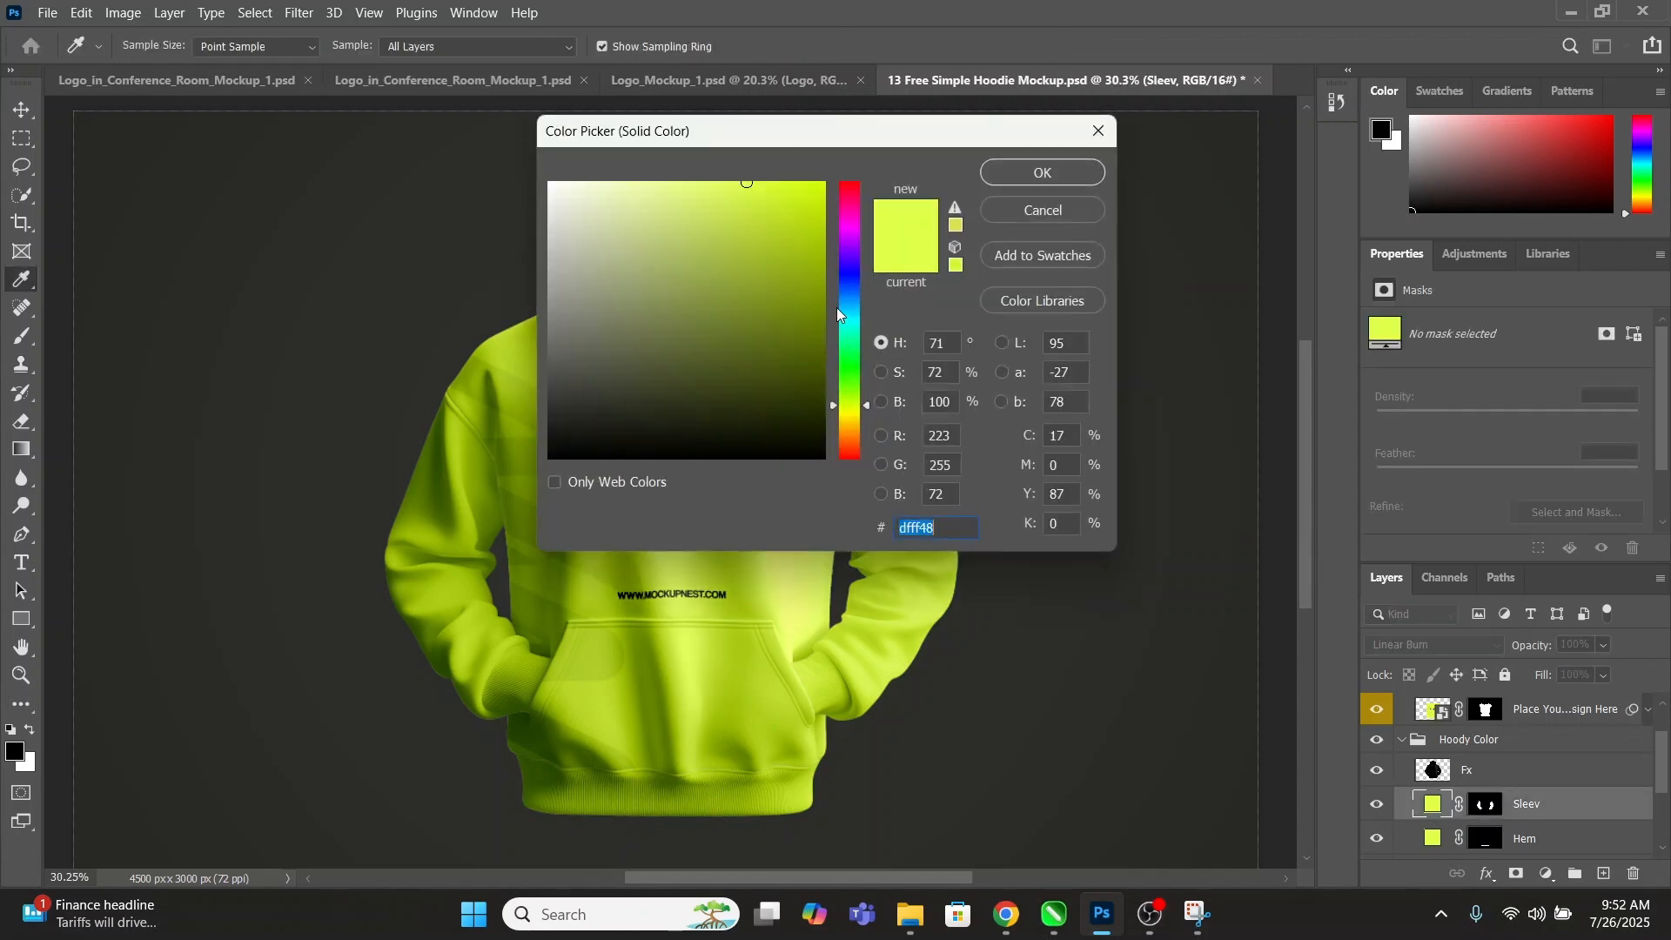
pyautogui.moveTo(862, 142); pyautogui.dragTo(1216, 202)
pyautogui.moveTo(1118, 383); pyautogui.dragTo(1223, 275)
pyautogui.moveTo(1138, 412); pyautogui.dragTo(1145, 283)
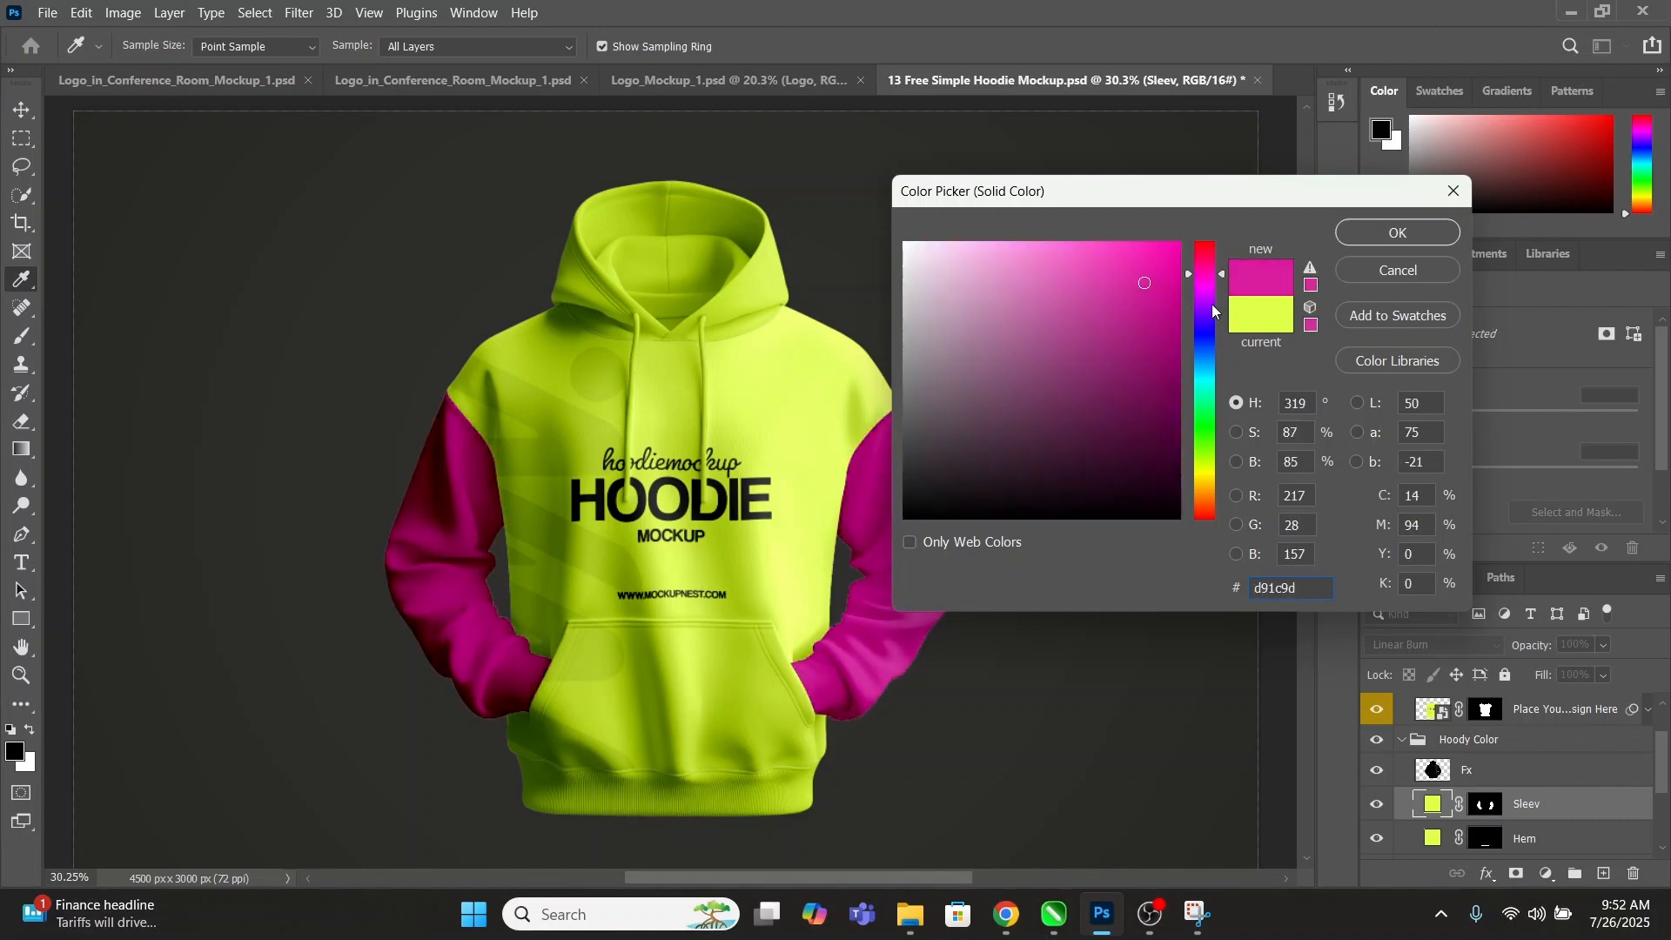
pyautogui.moveTo(1214, 418); pyautogui.dragTo(1217, 514)
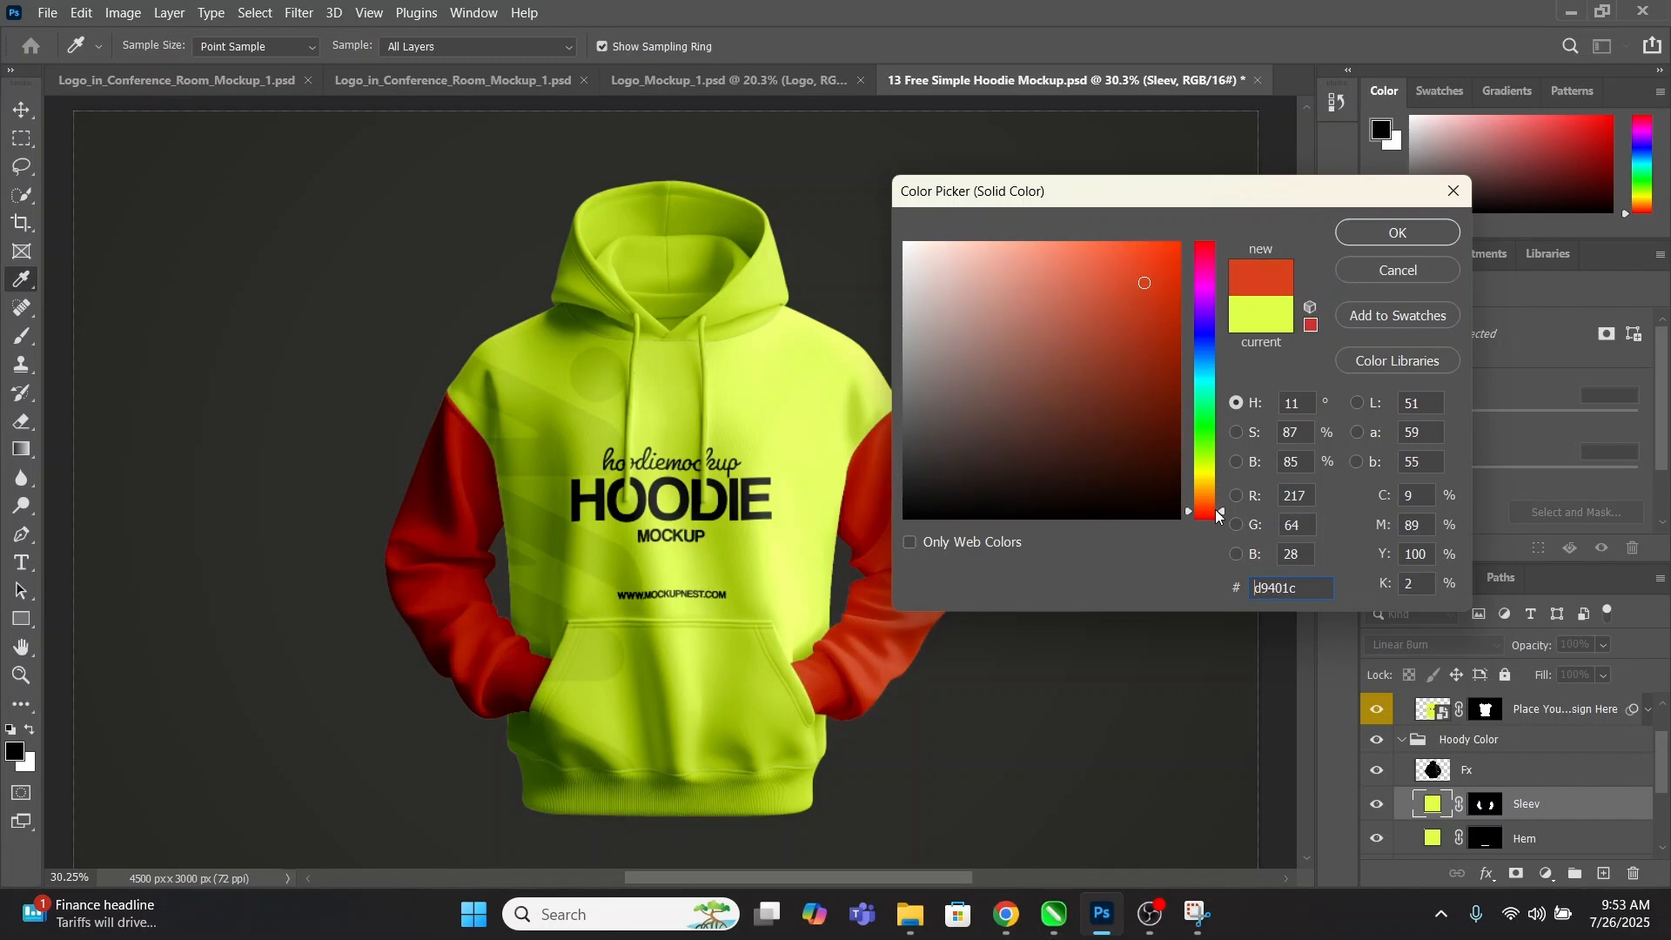
pyautogui.click(1372, 234)
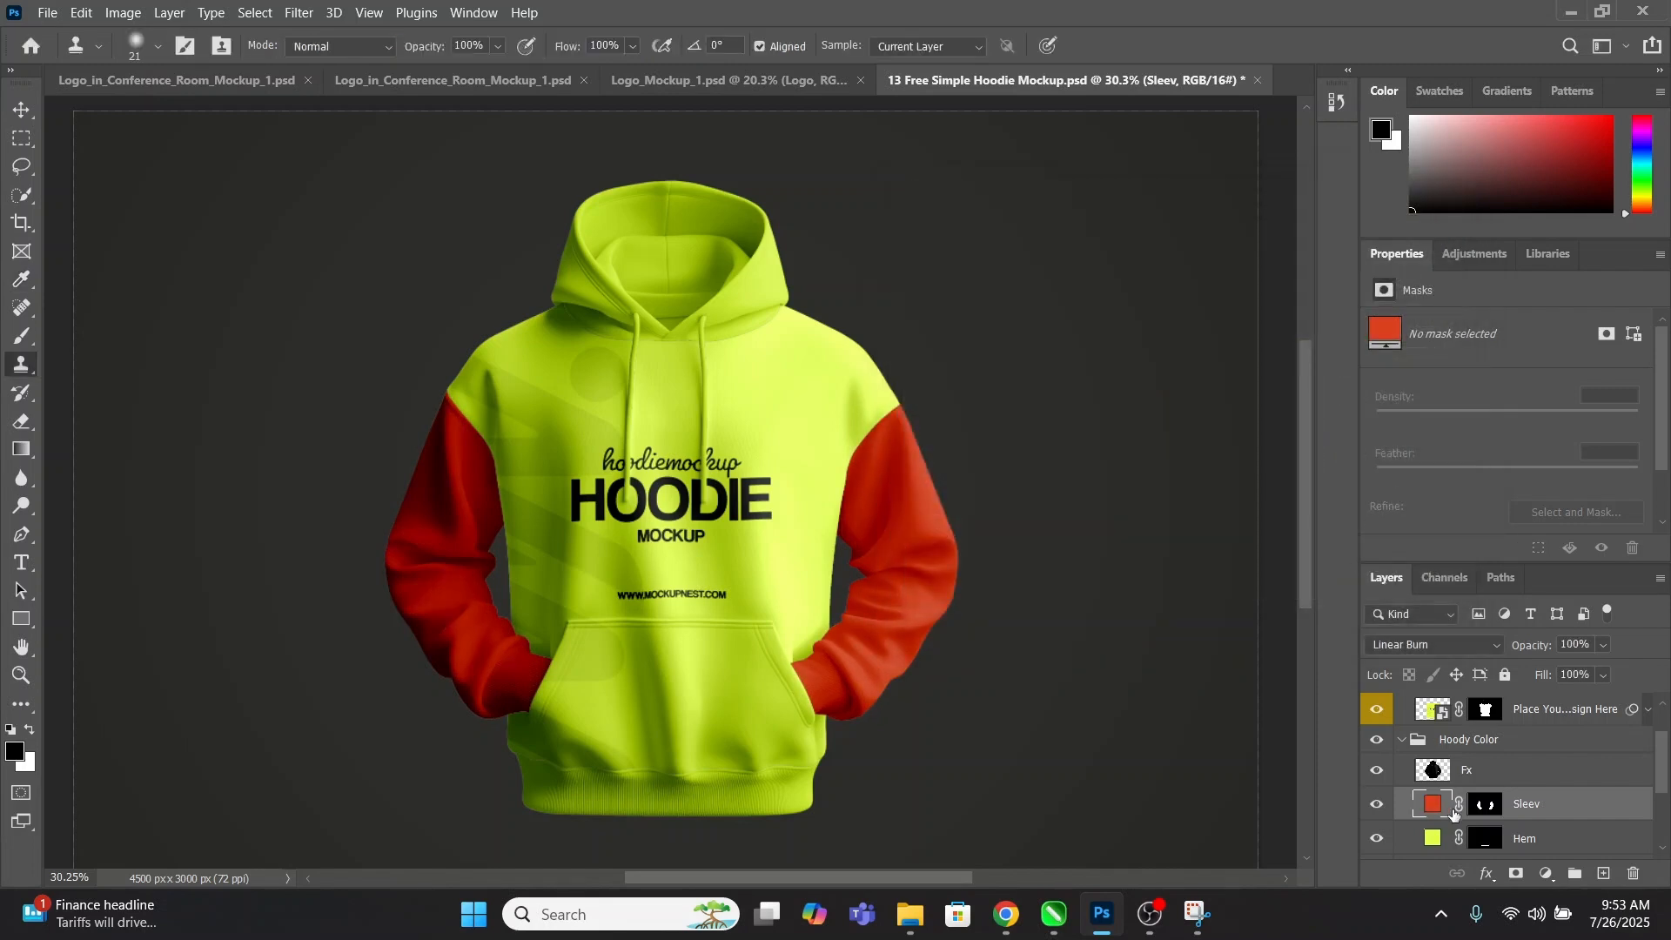
# Copy the Sleev fill layer's hex colour and apply d9401c to the Hem fill layer.
pyautogui.doubleClick(1434, 805)
pyautogui.hotkey('ctrl', 'c')
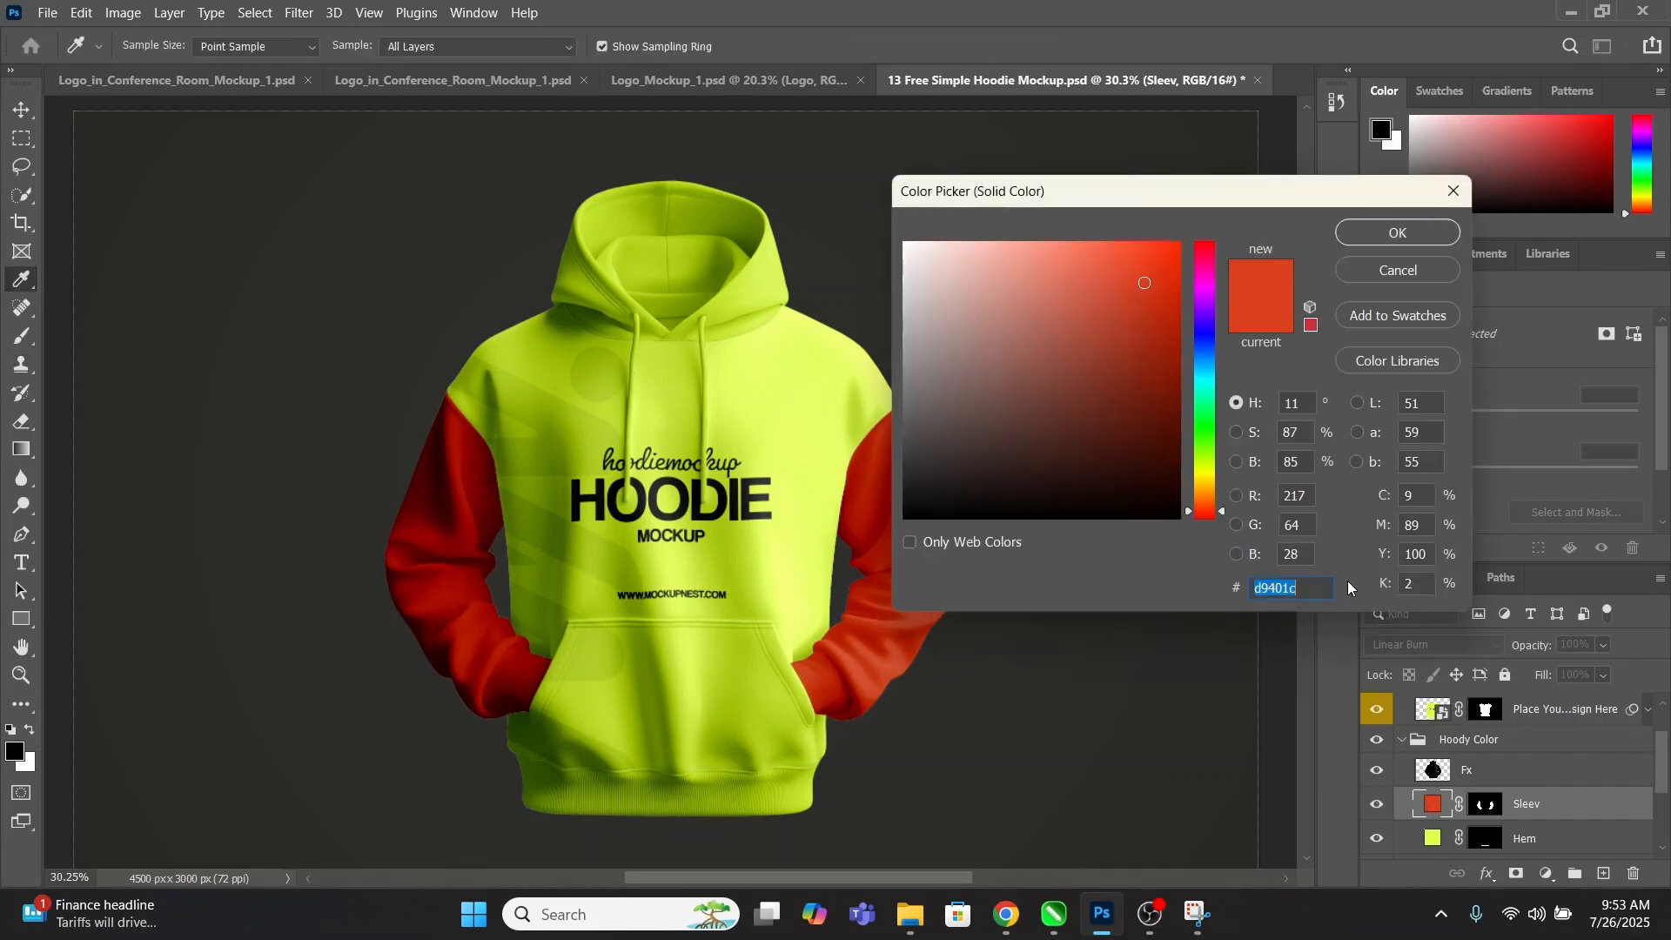
pyautogui.click(1406, 231)
pyautogui.doubleClick(1432, 838)
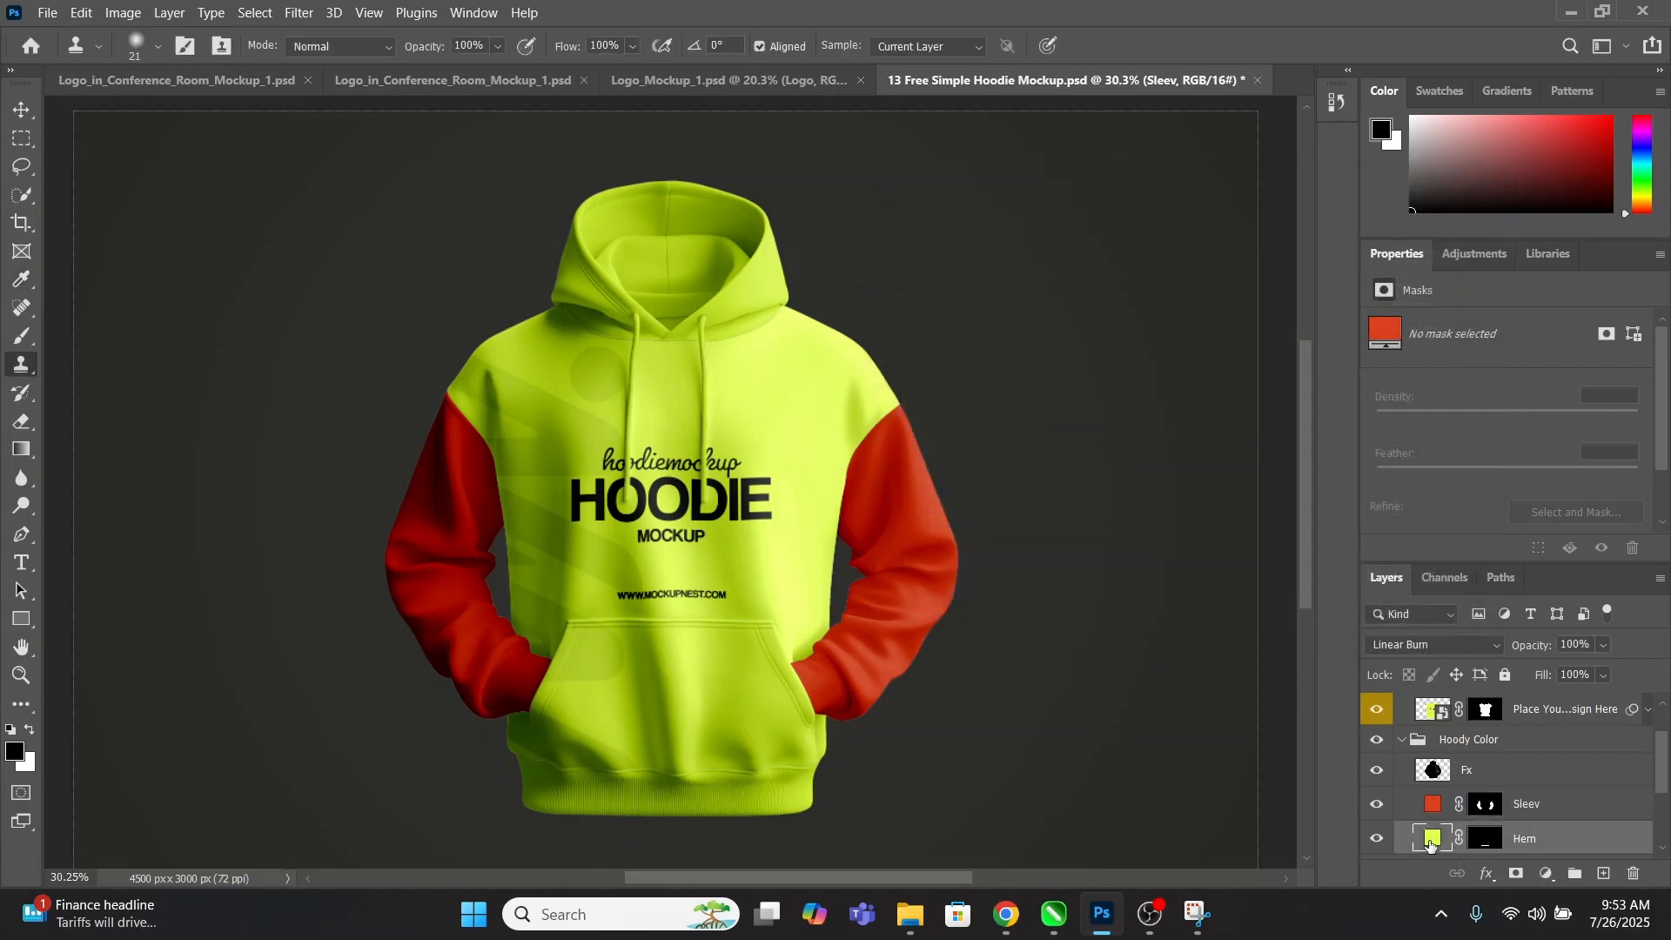
pyautogui.hotkey('ctrl', 'v')
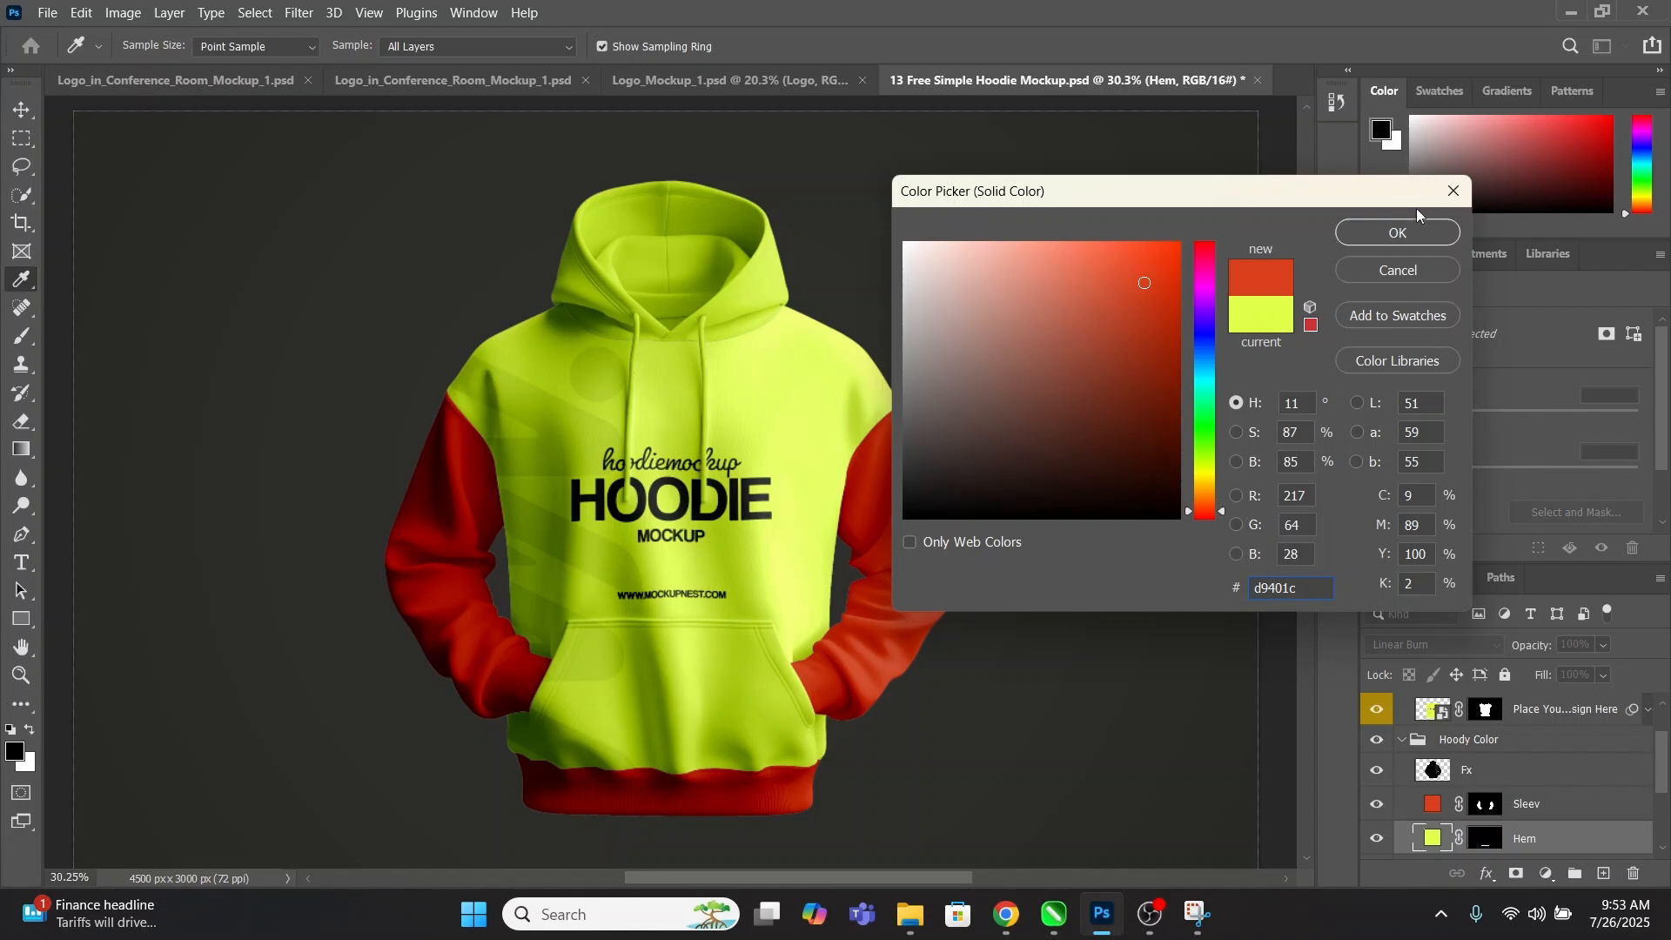
pyautogui.click(1403, 240)
# Set the Hod fill layer's colour to d9401c and reapply the same colour to the Sleev fill layer.
pyautogui.scroll(-2, 1449, 722)
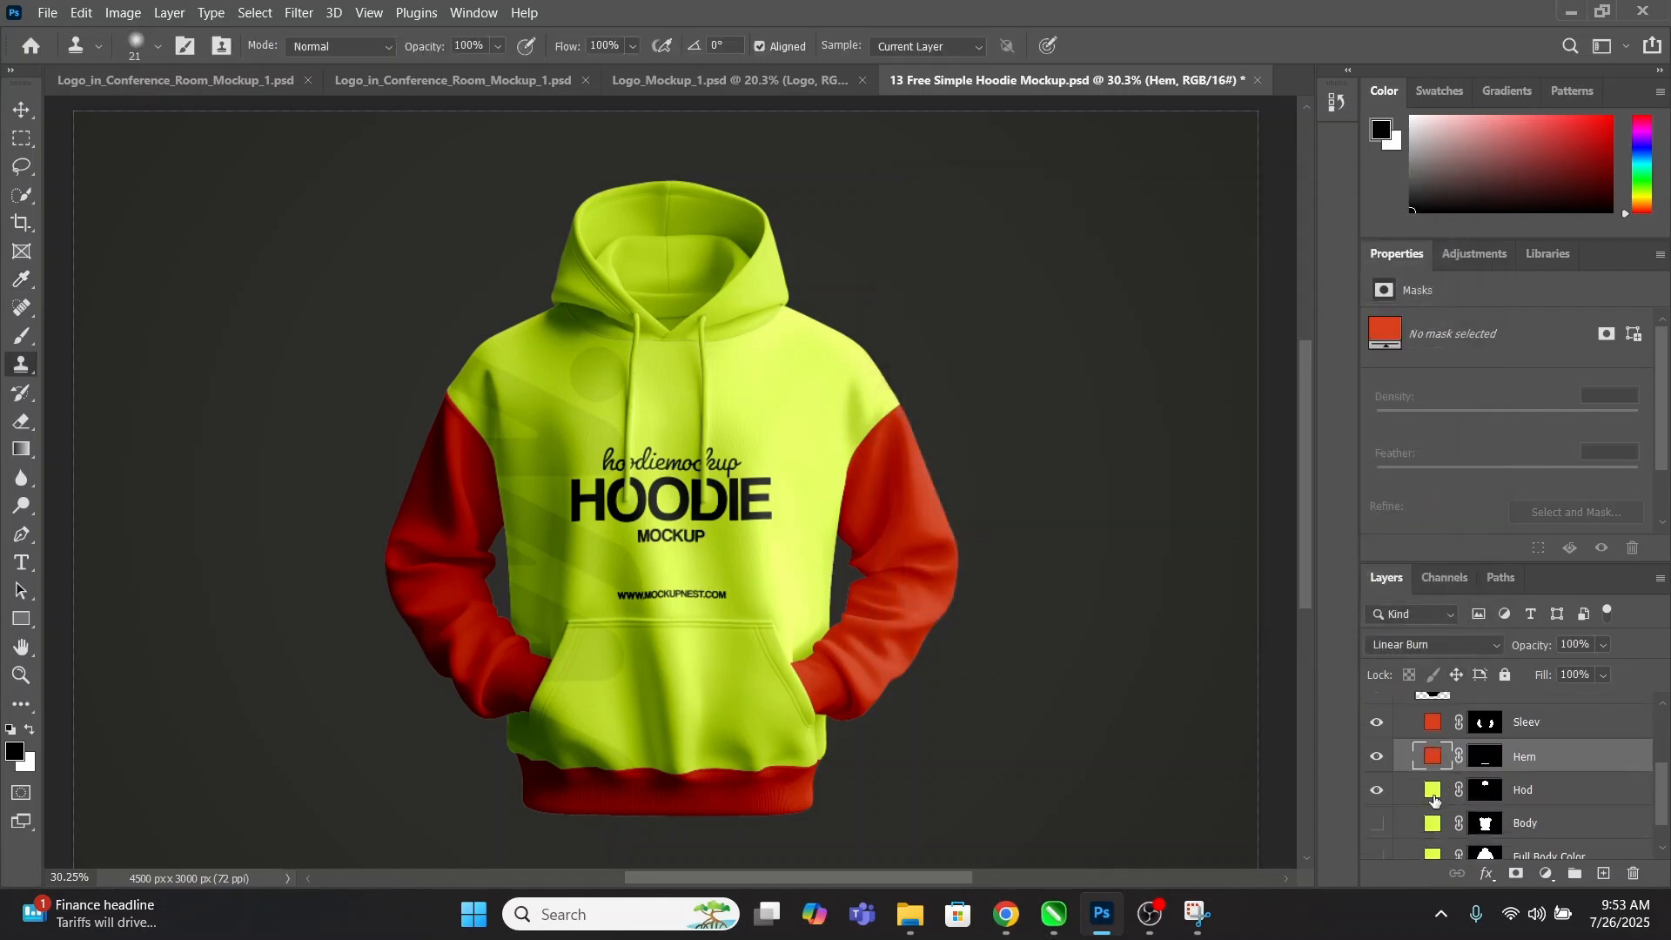
pyautogui.doubleClick(1434, 790)
pyautogui.hotkey('ctrl', 'v')
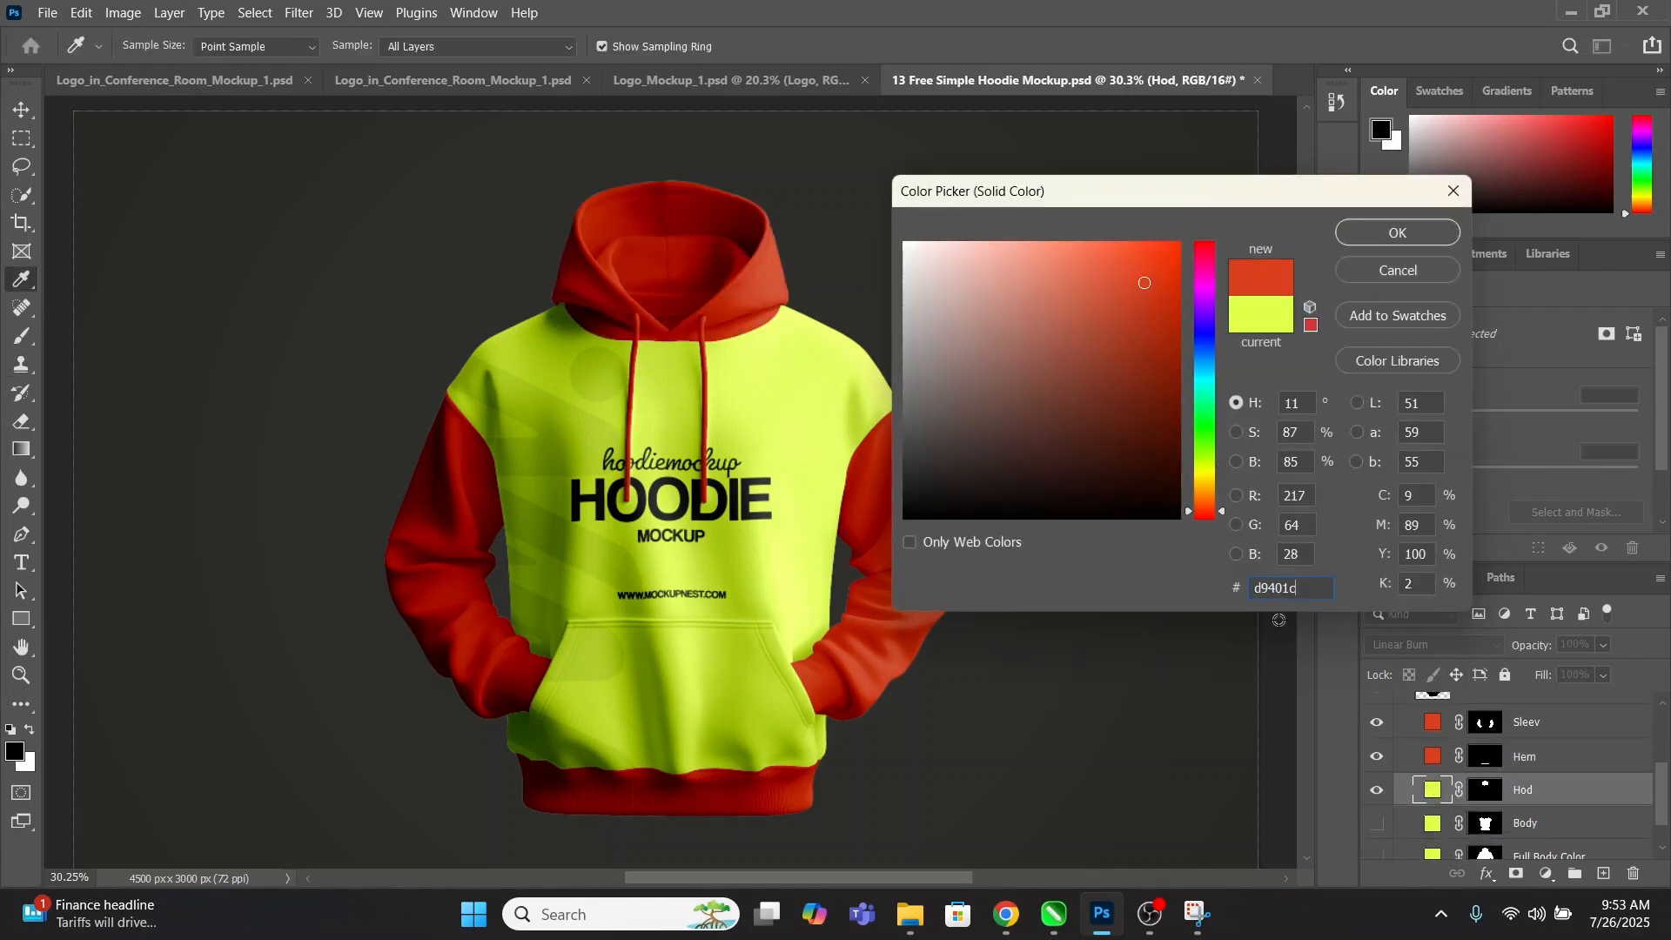
pyautogui.click(1384, 237)
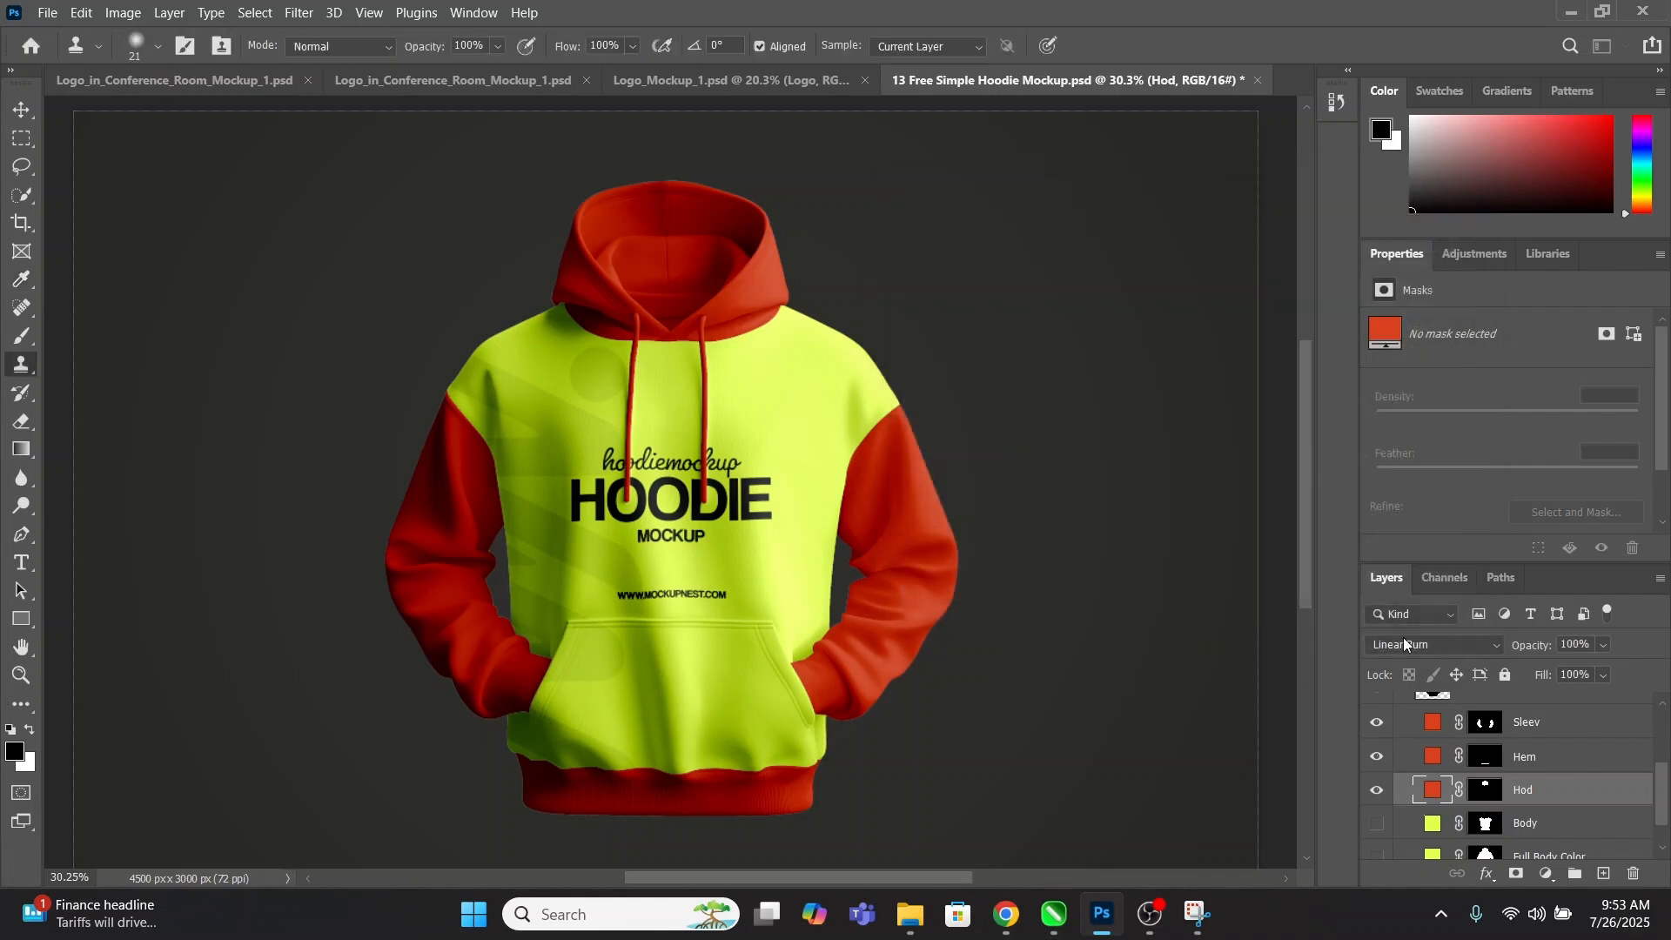
pyautogui.scroll(1, 1441, 736)
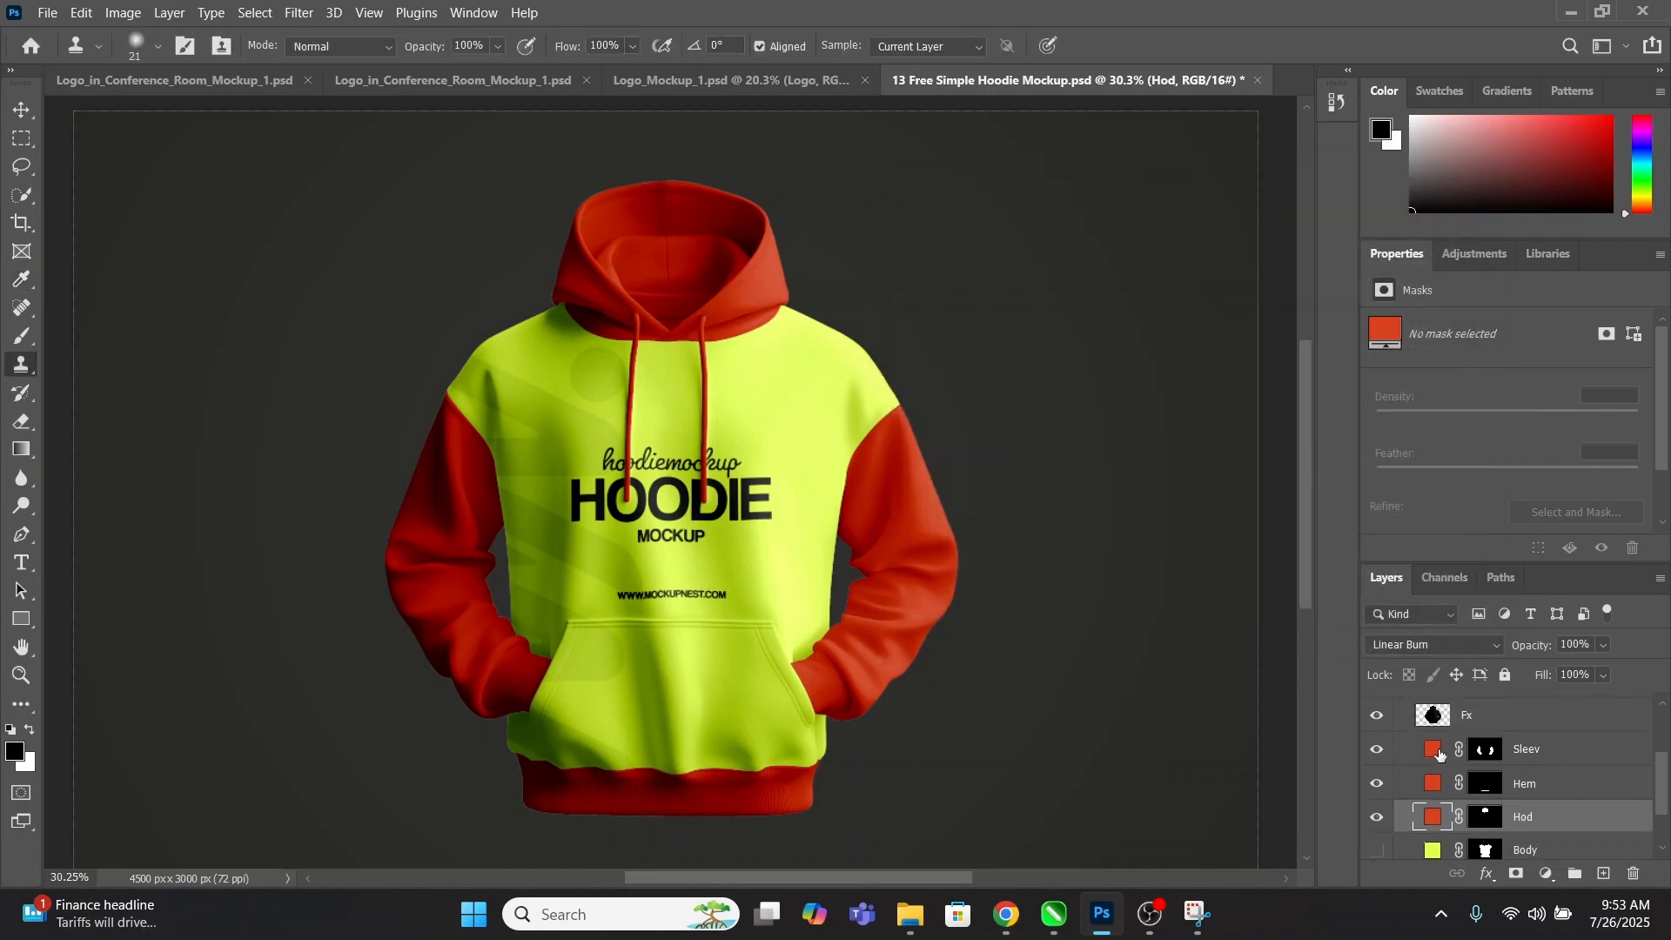
pyautogui.doubleClick(1433, 750)
pyautogui.hotkey('ctrl', 'v')
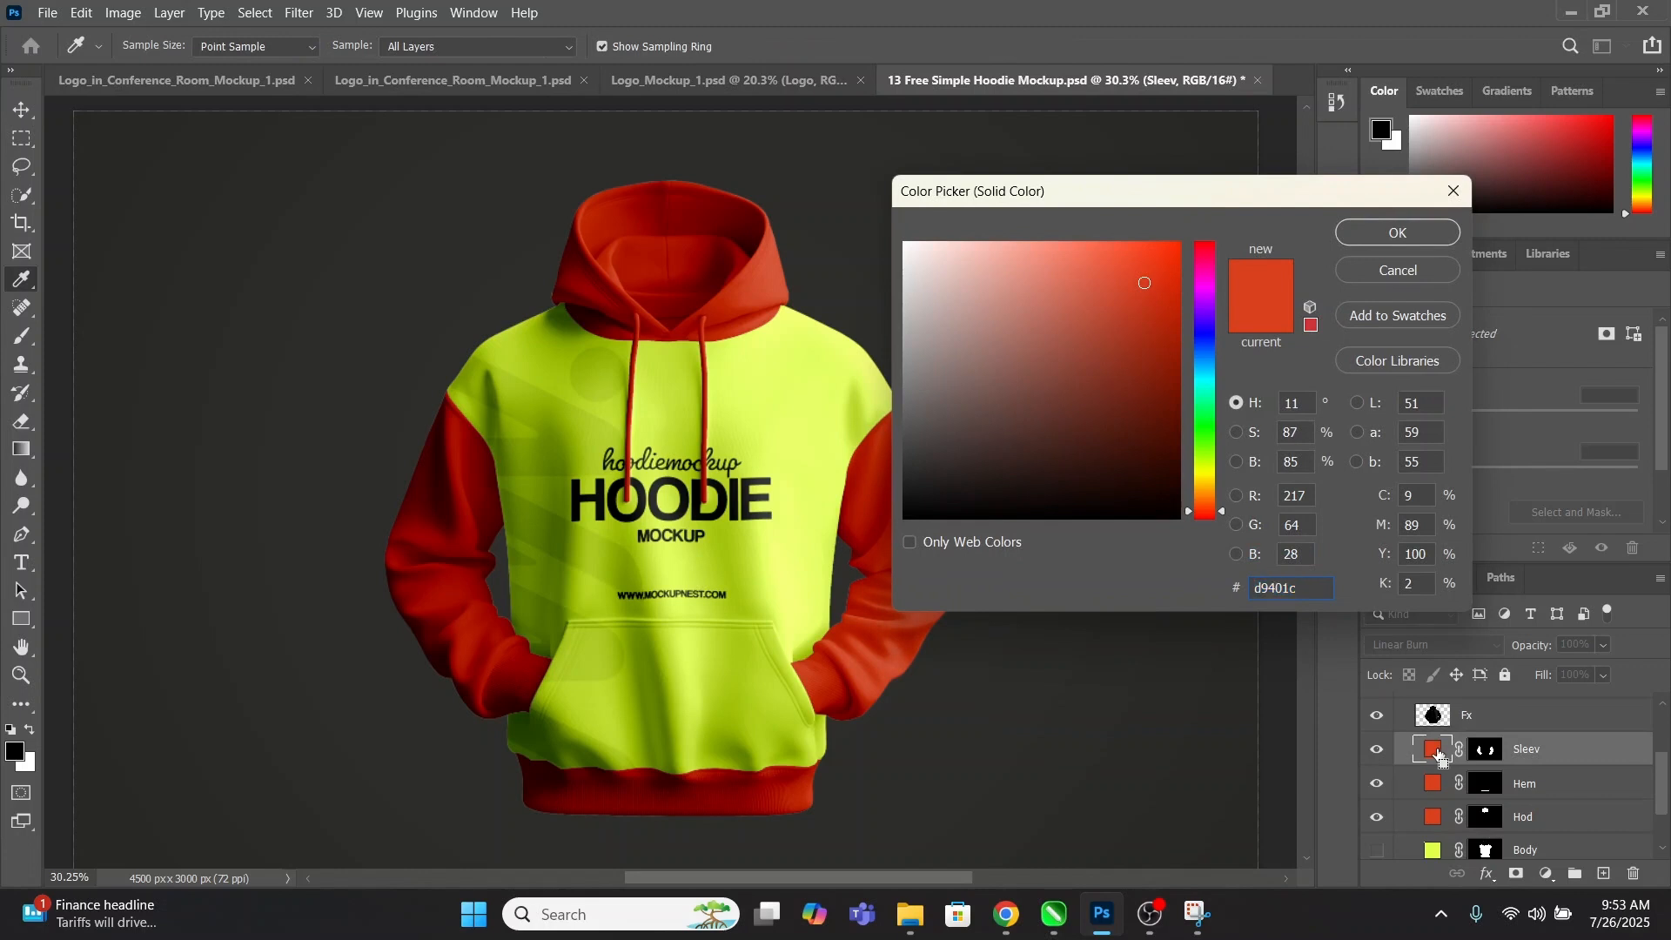
pyautogui.click(1447, 233)
# Set the colours of the hidden Body and Full Body Color fill layers to d9401c.
pyautogui.scroll(-2, 1442, 784)
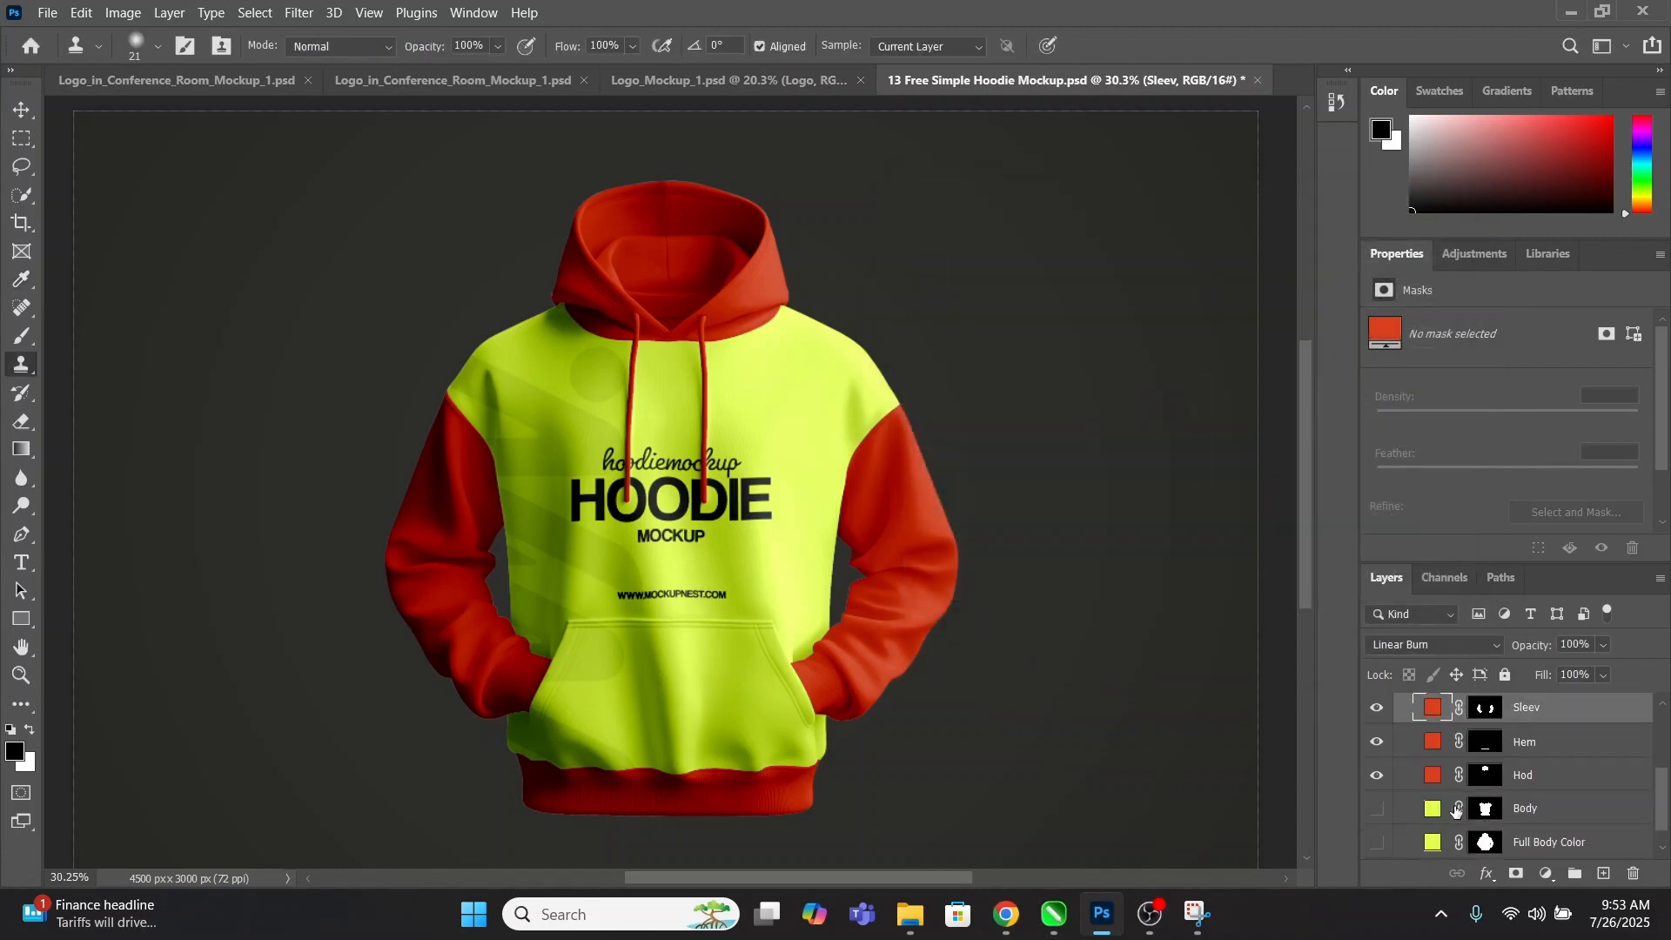
pyautogui.doubleClick(1434, 781)
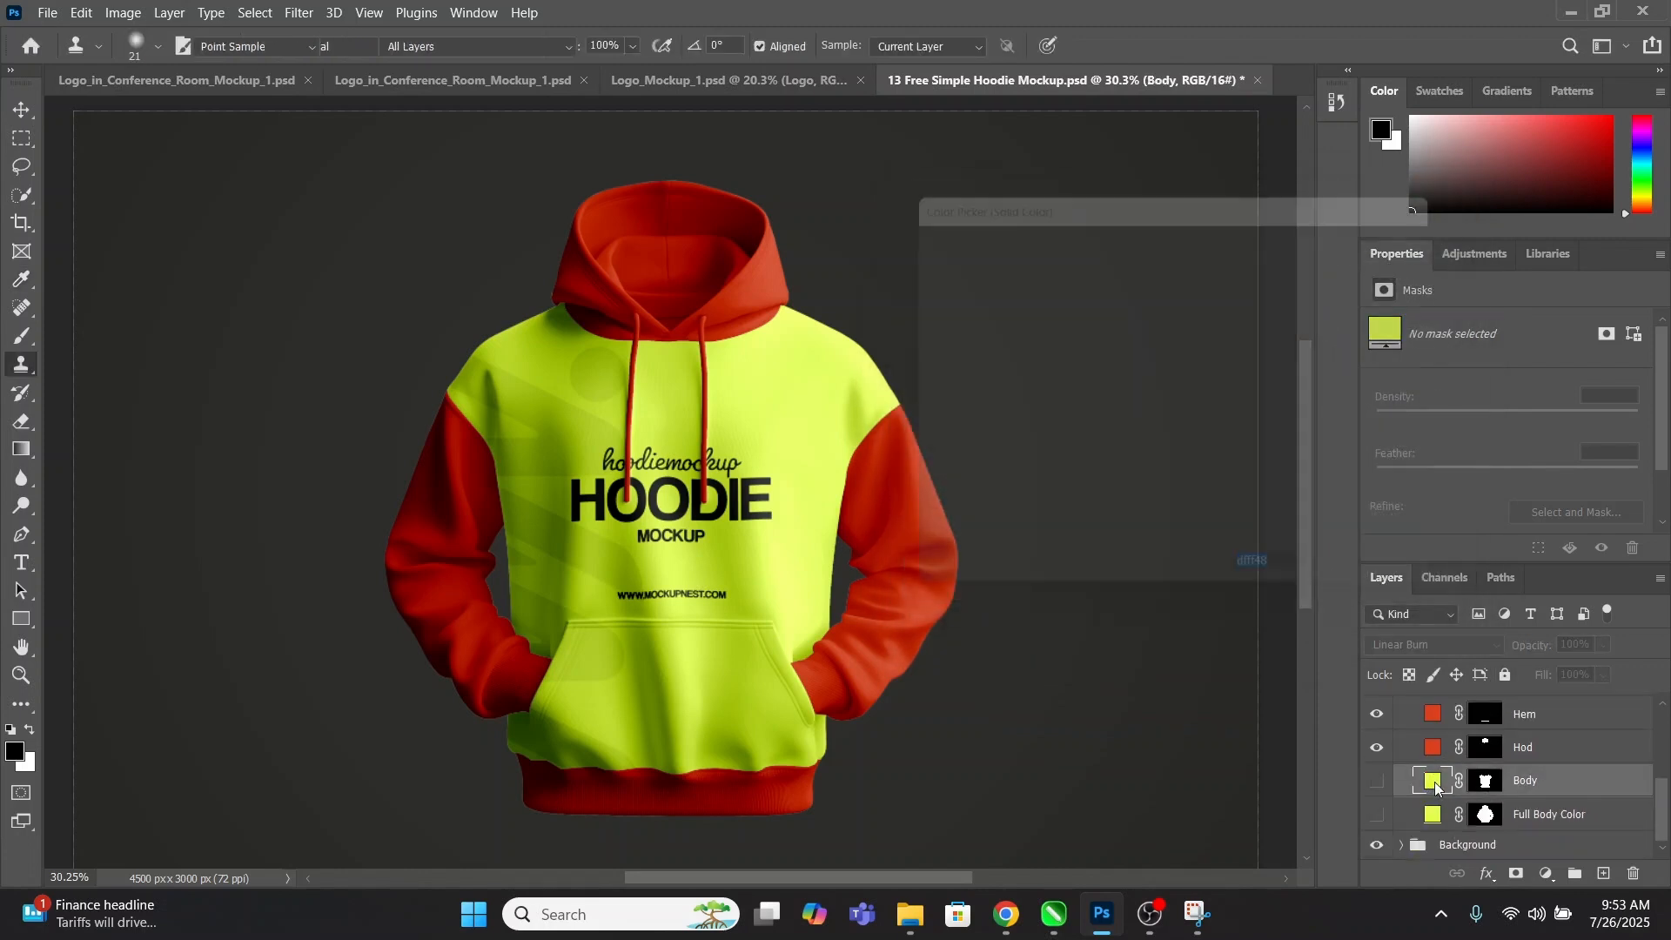
pyautogui.hotkey('ctrl', 'v')
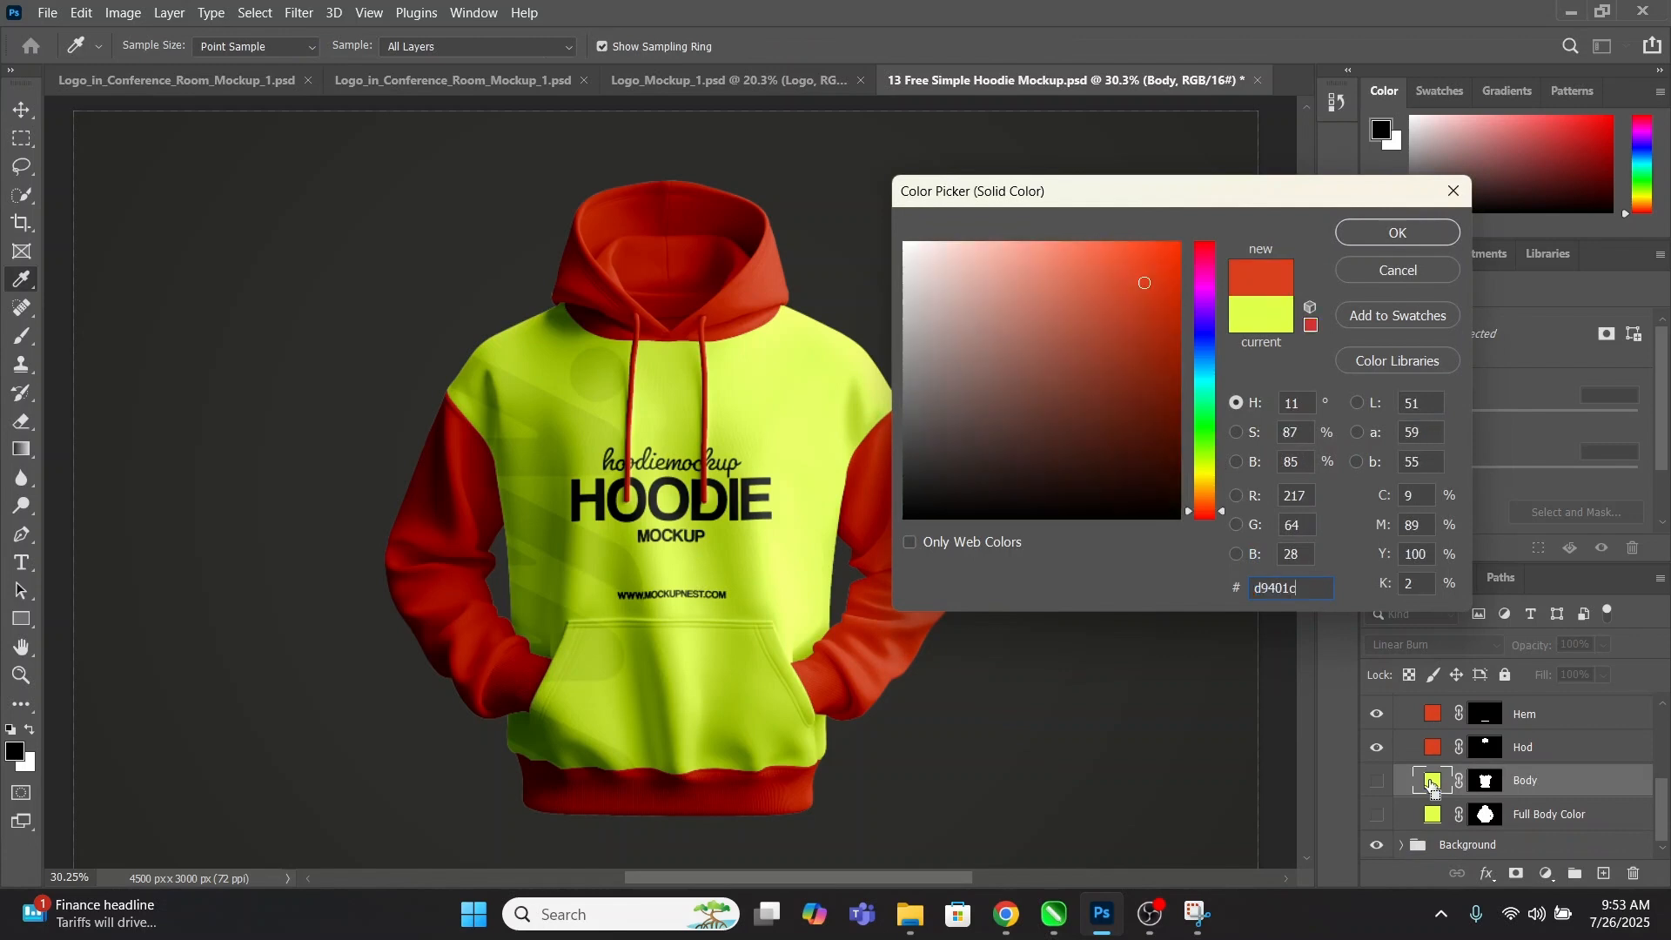
pyautogui.click(1370, 234)
pyautogui.press('s')
pyautogui.doubleClick(1433, 815)
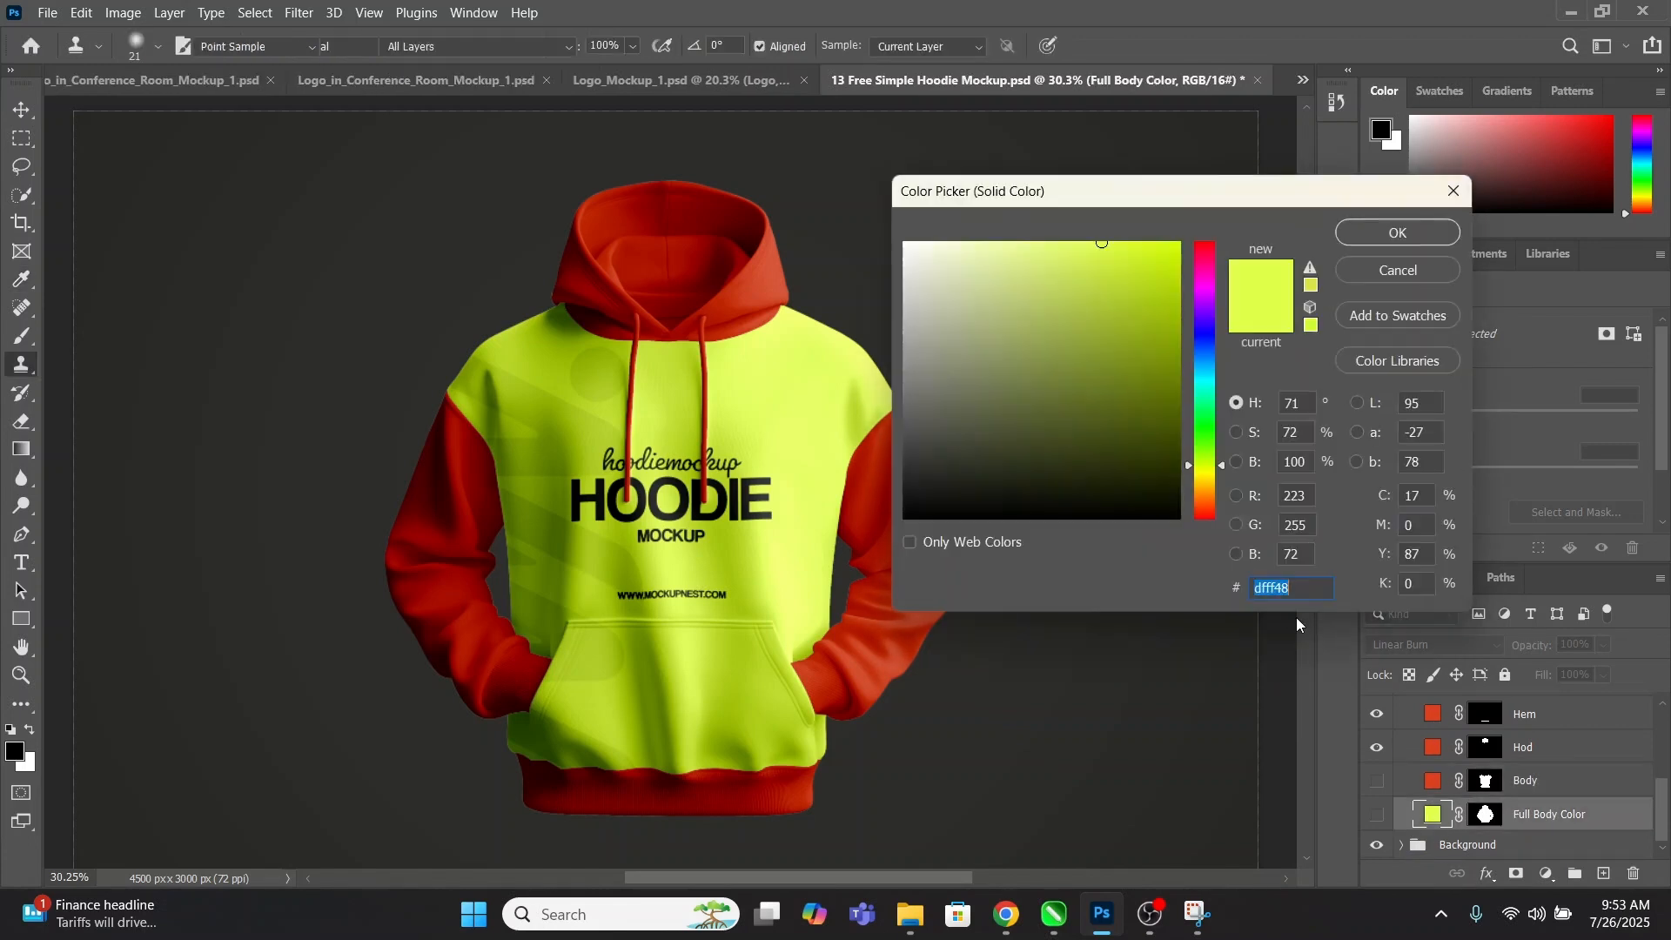
pyautogui.hotkey('ctrl', 'v')
pyautogui.click(1392, 232)
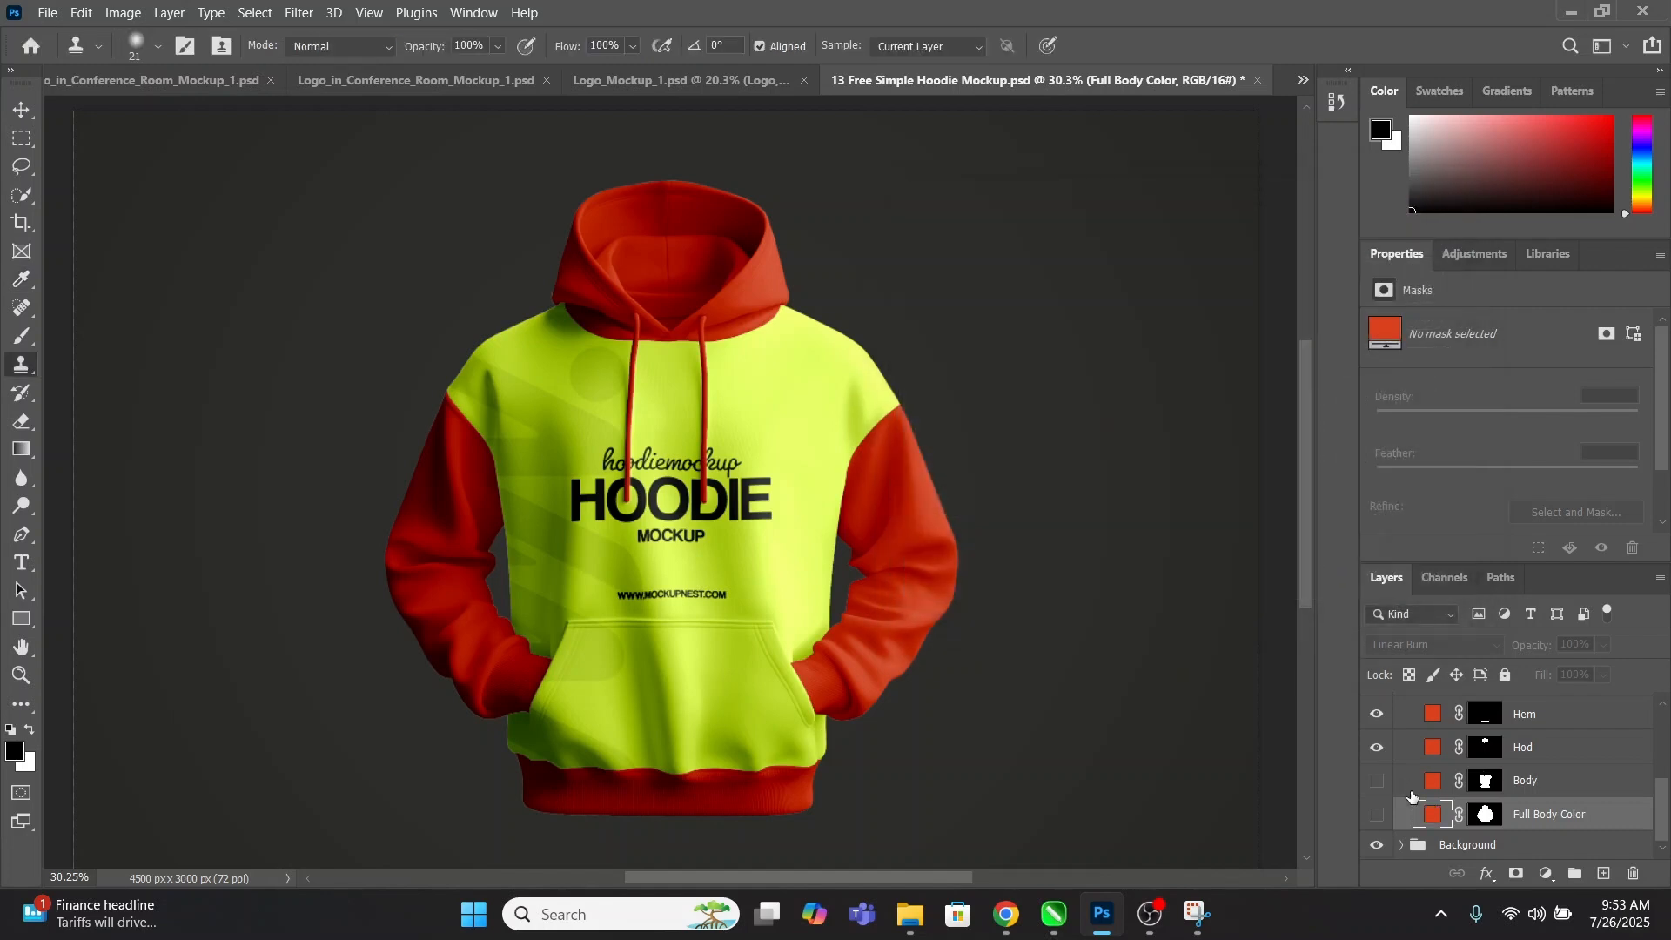
# Open the contents of the Place Your Design Here smart object and hide its Layer 1 artwork.
pyautogui.scroll(4, 1462, 792)
pyautogui.scroll(1, 1462, 792)
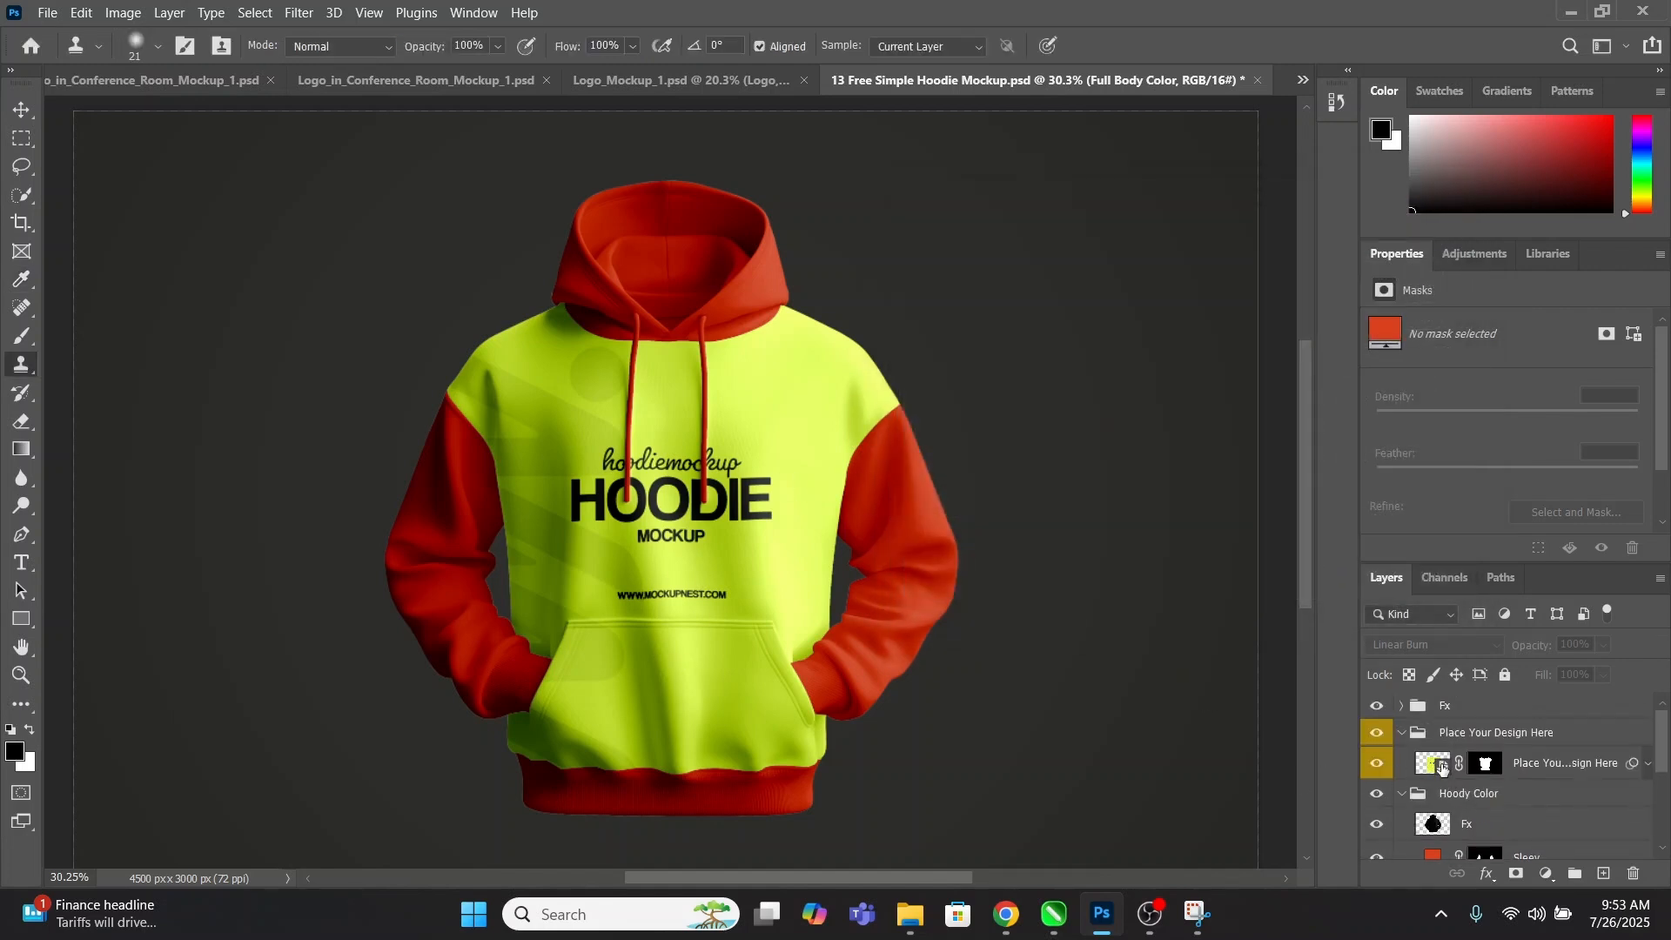
pyautogui.doubleClick(1442, 765)
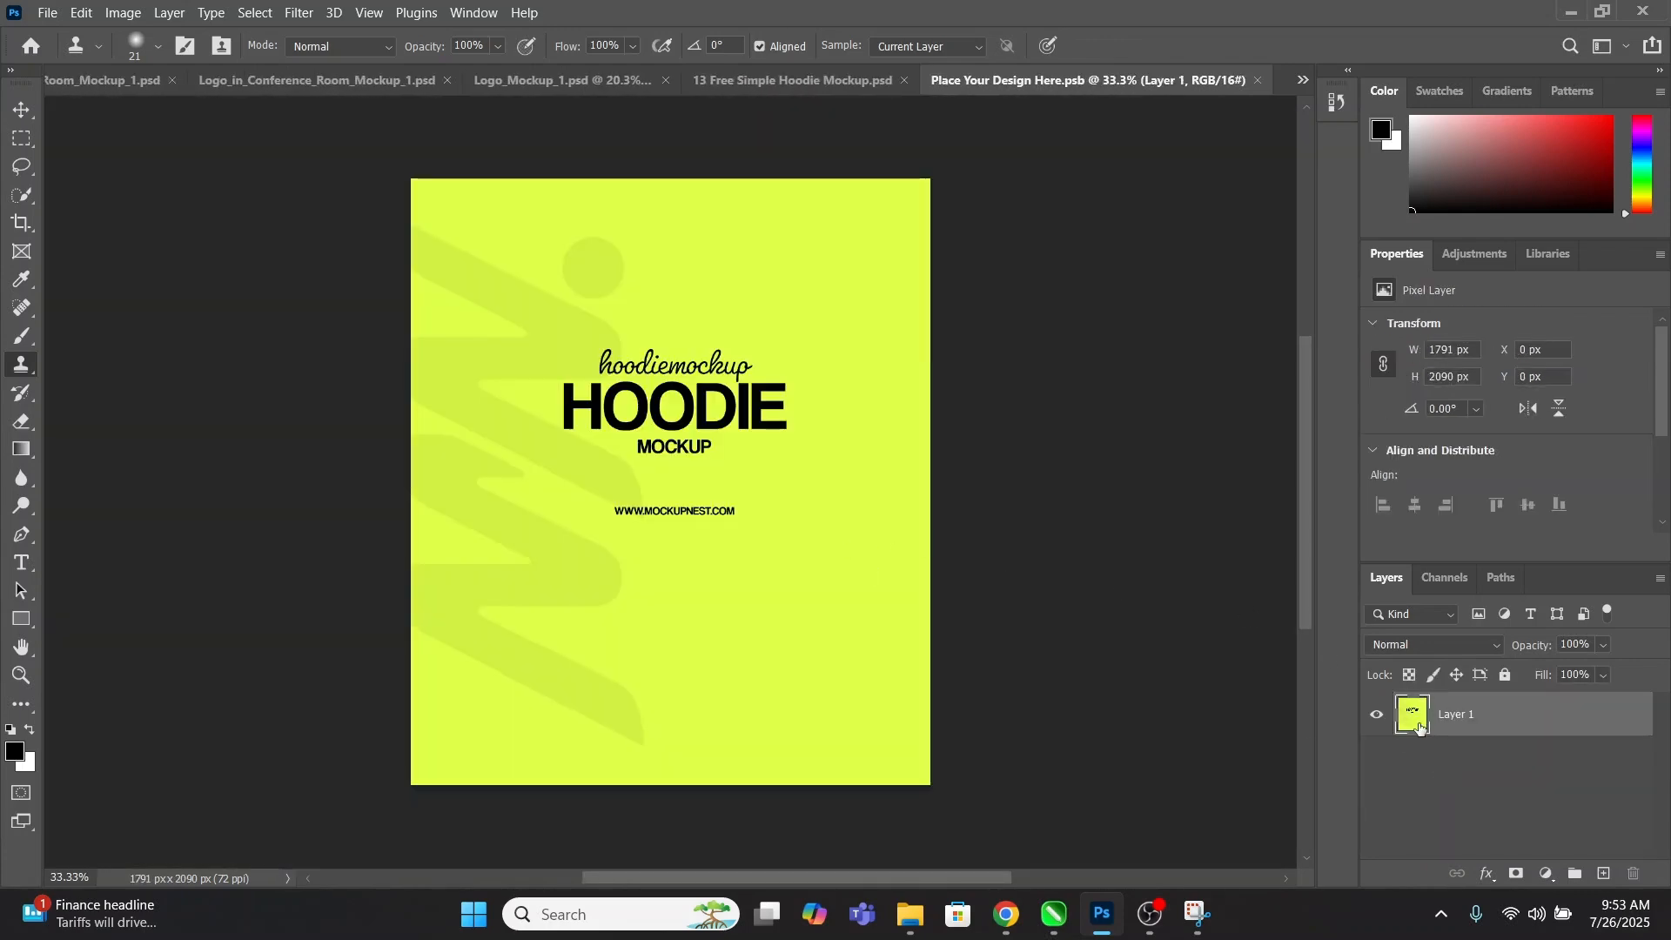
pyautogui.click(1377, 715)
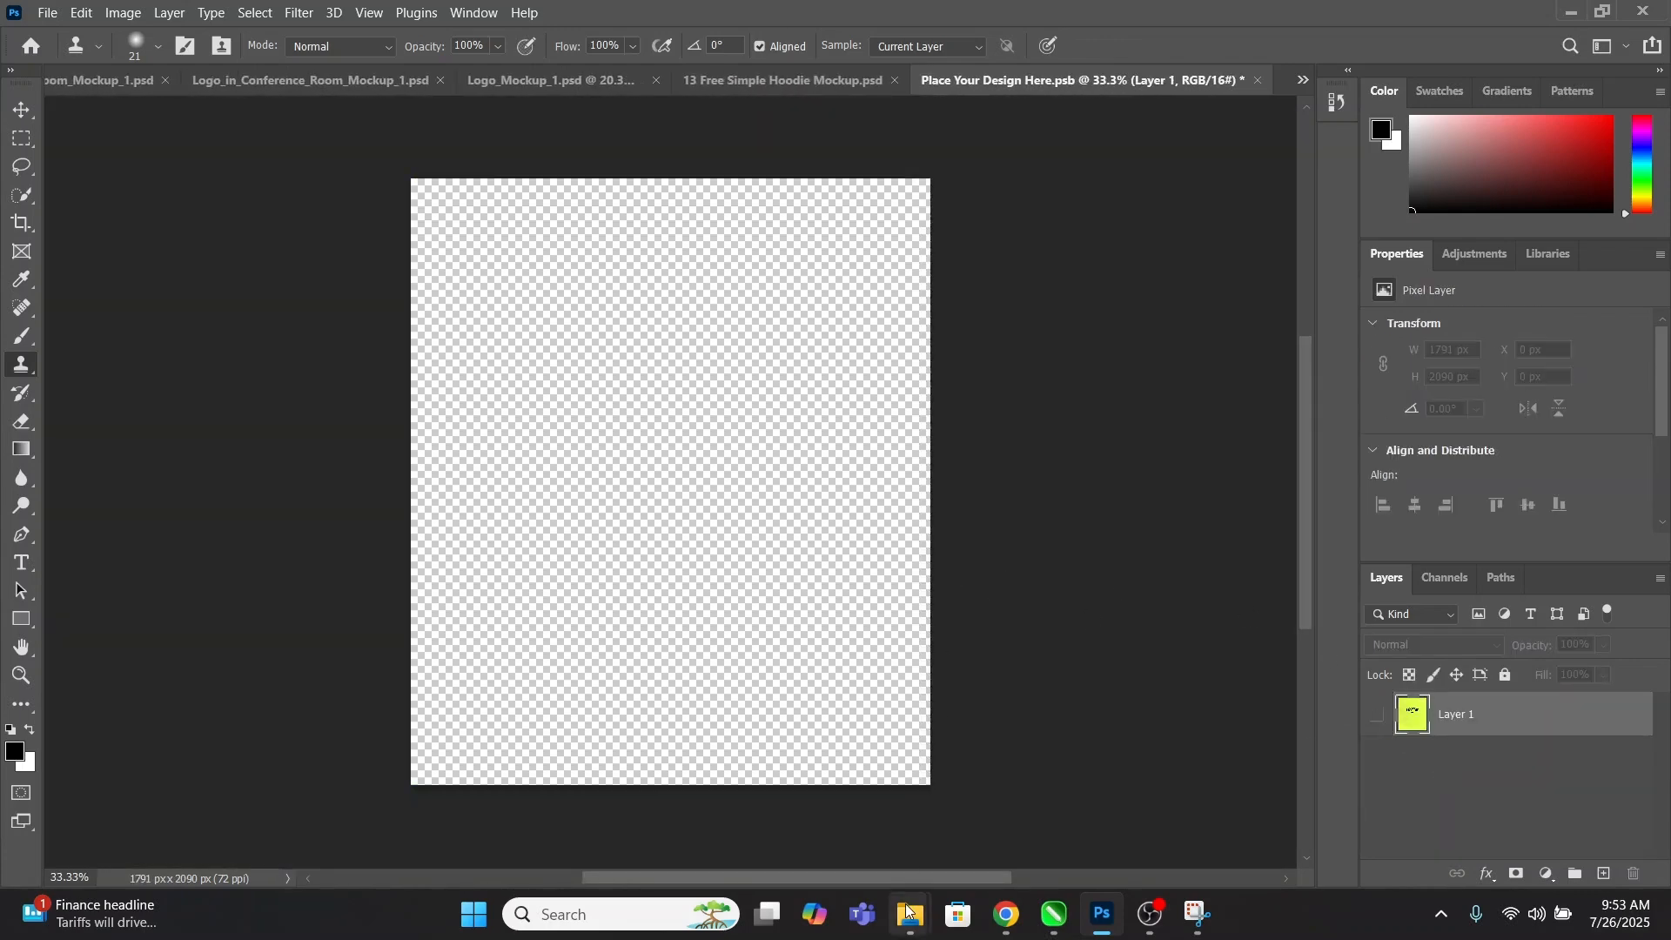
# Place the GREBES logo from the Downloads folder into the design, position it in the upper part of the canvas, and save.
pyautogui.moveTo(908, 911)
pyautogui.click(1013, 806)
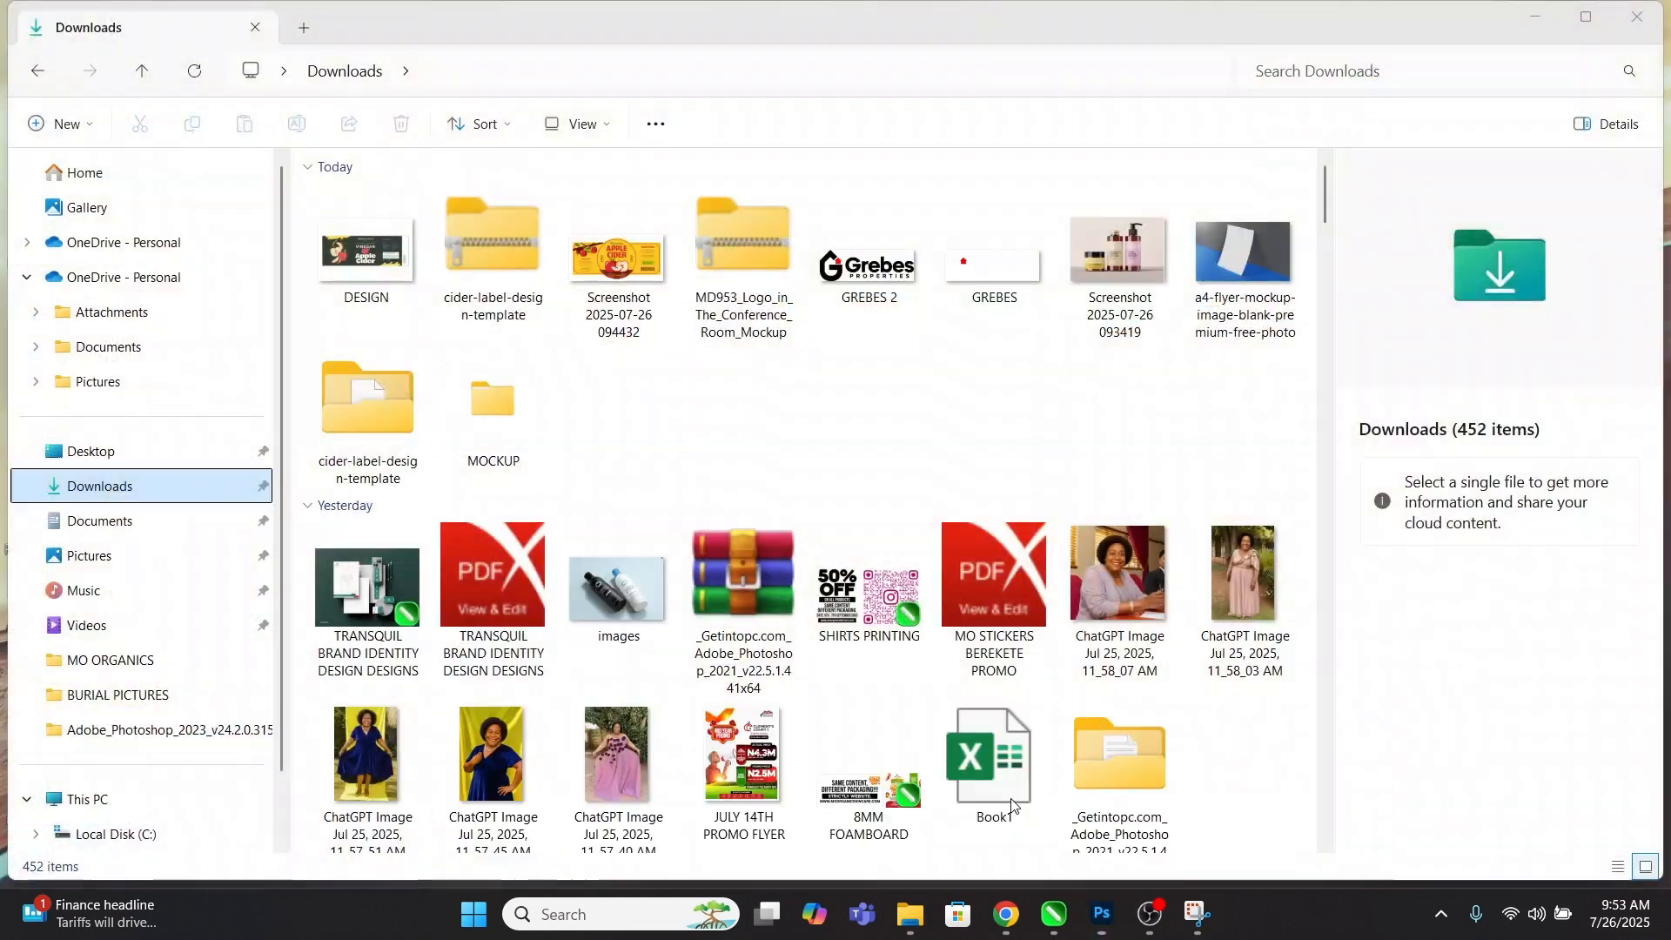
pyautogui.click(980, 278)
pyautogui.moveTo(980, 278); pyautogui.dragTo(653, 362)
pyautogui.moveTo(744, 504); pyautogui.dragTo(848, 550)
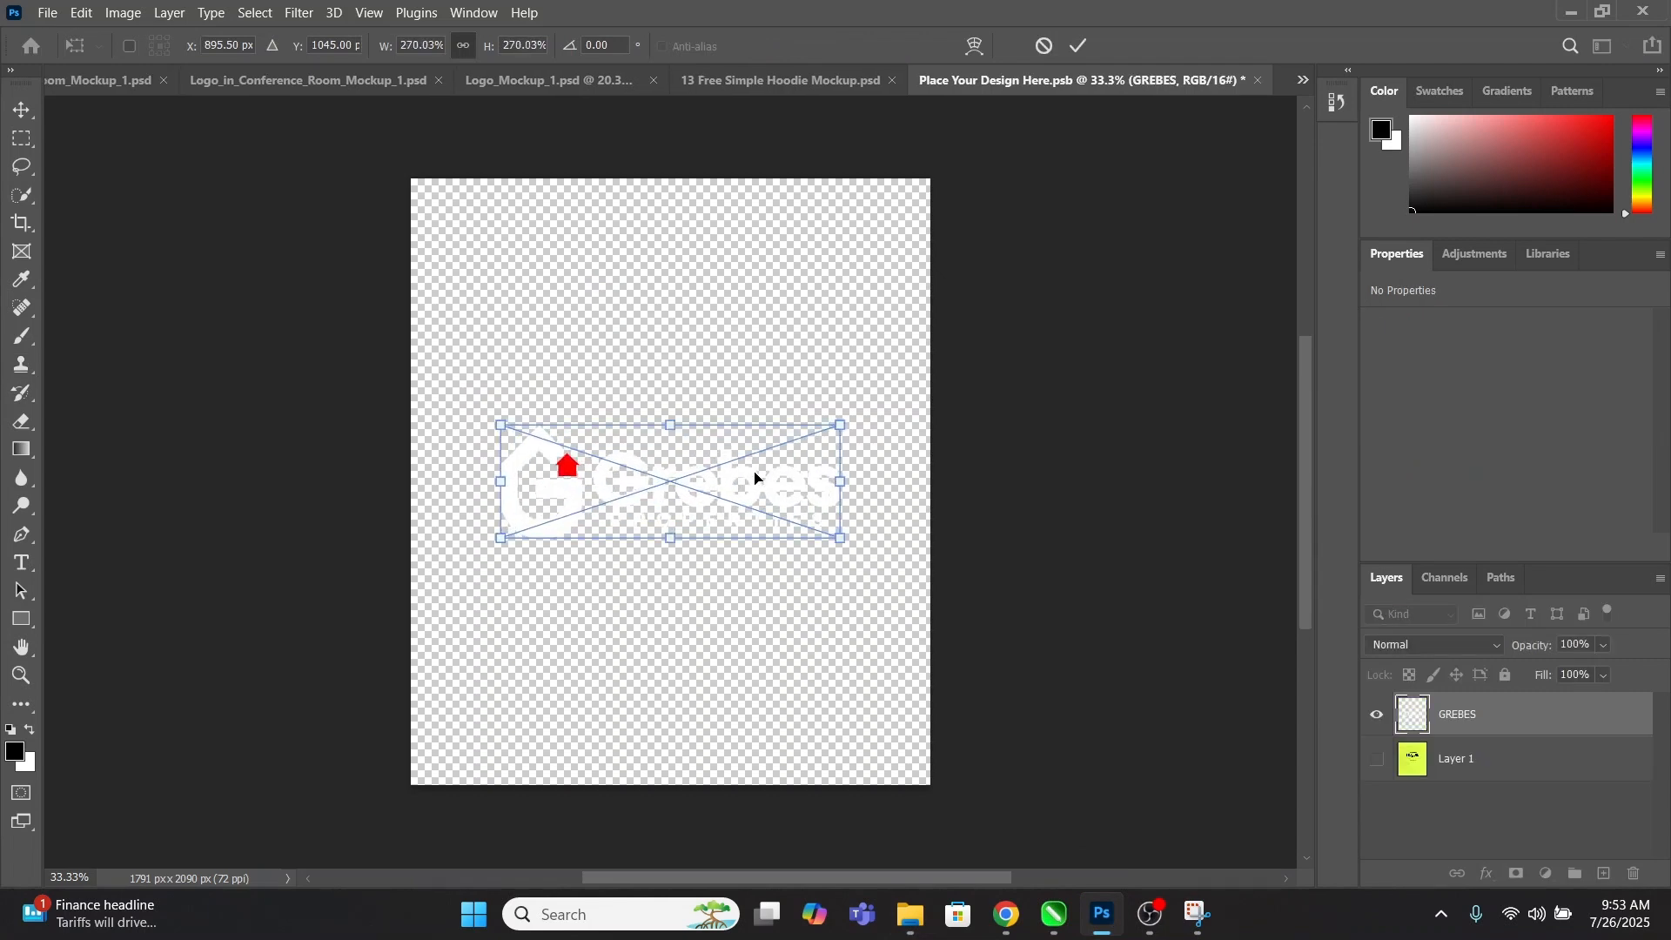
pyautogui.moveTo(756, 478); pyautogui.dragTo(768, 378)
pyautogui.press('Return')
pyautogui.press('s')
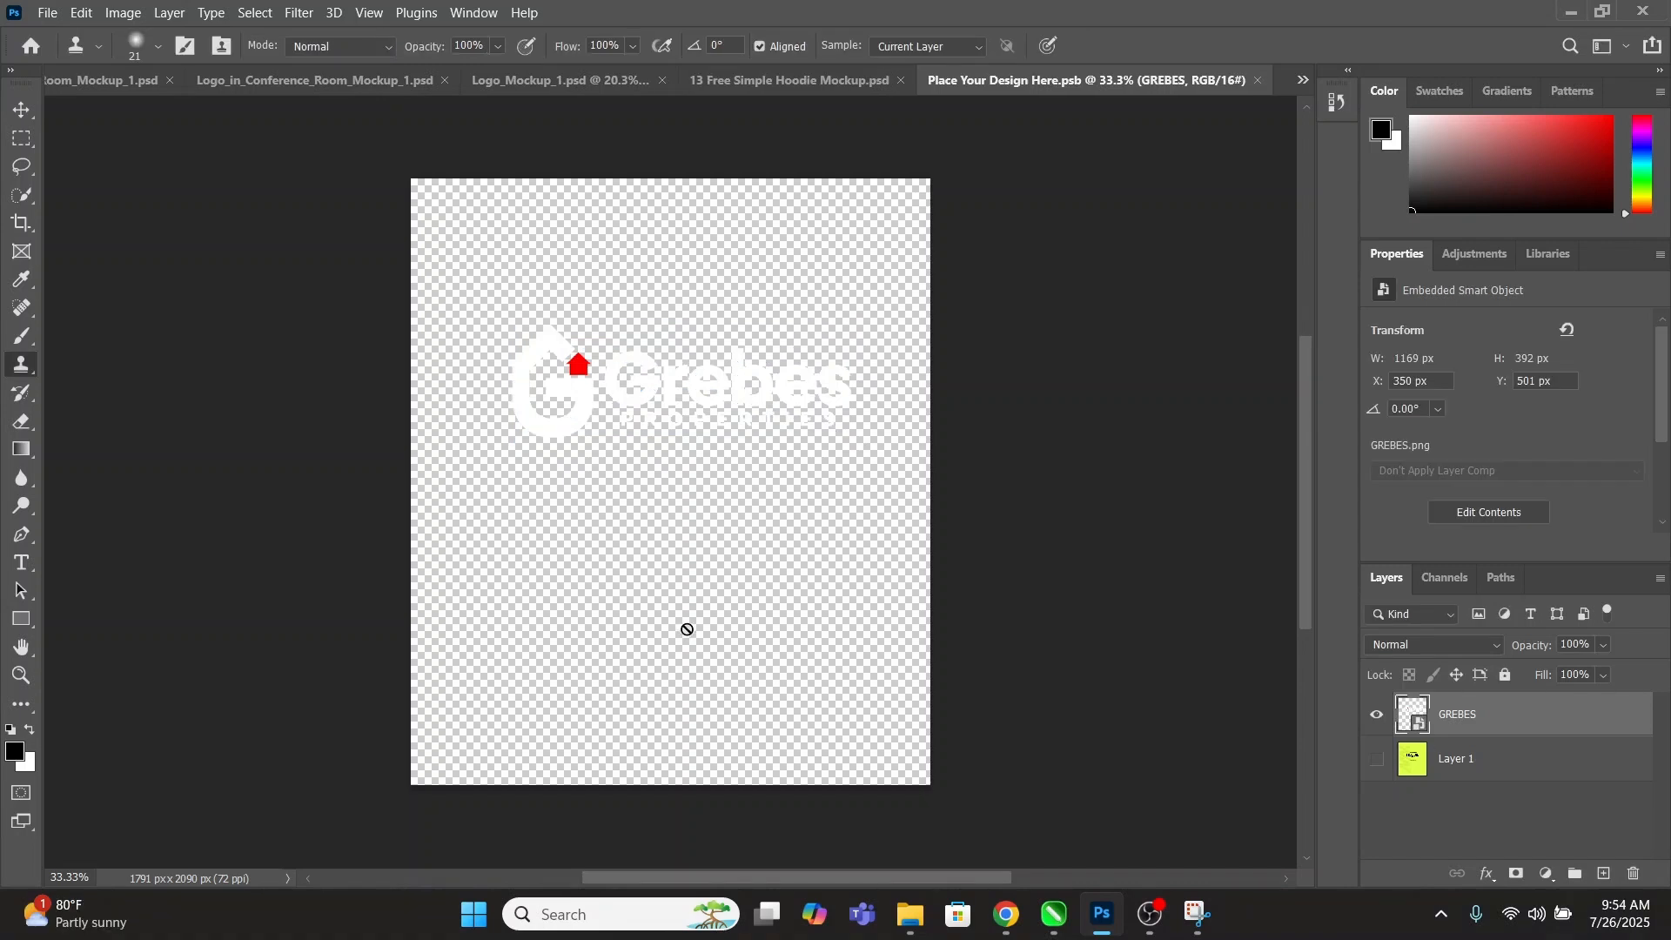
# Set the background colour to d9401c, show Layer 1 again, and fill that layer with the background colour.
pyautogui.click(31, 767)
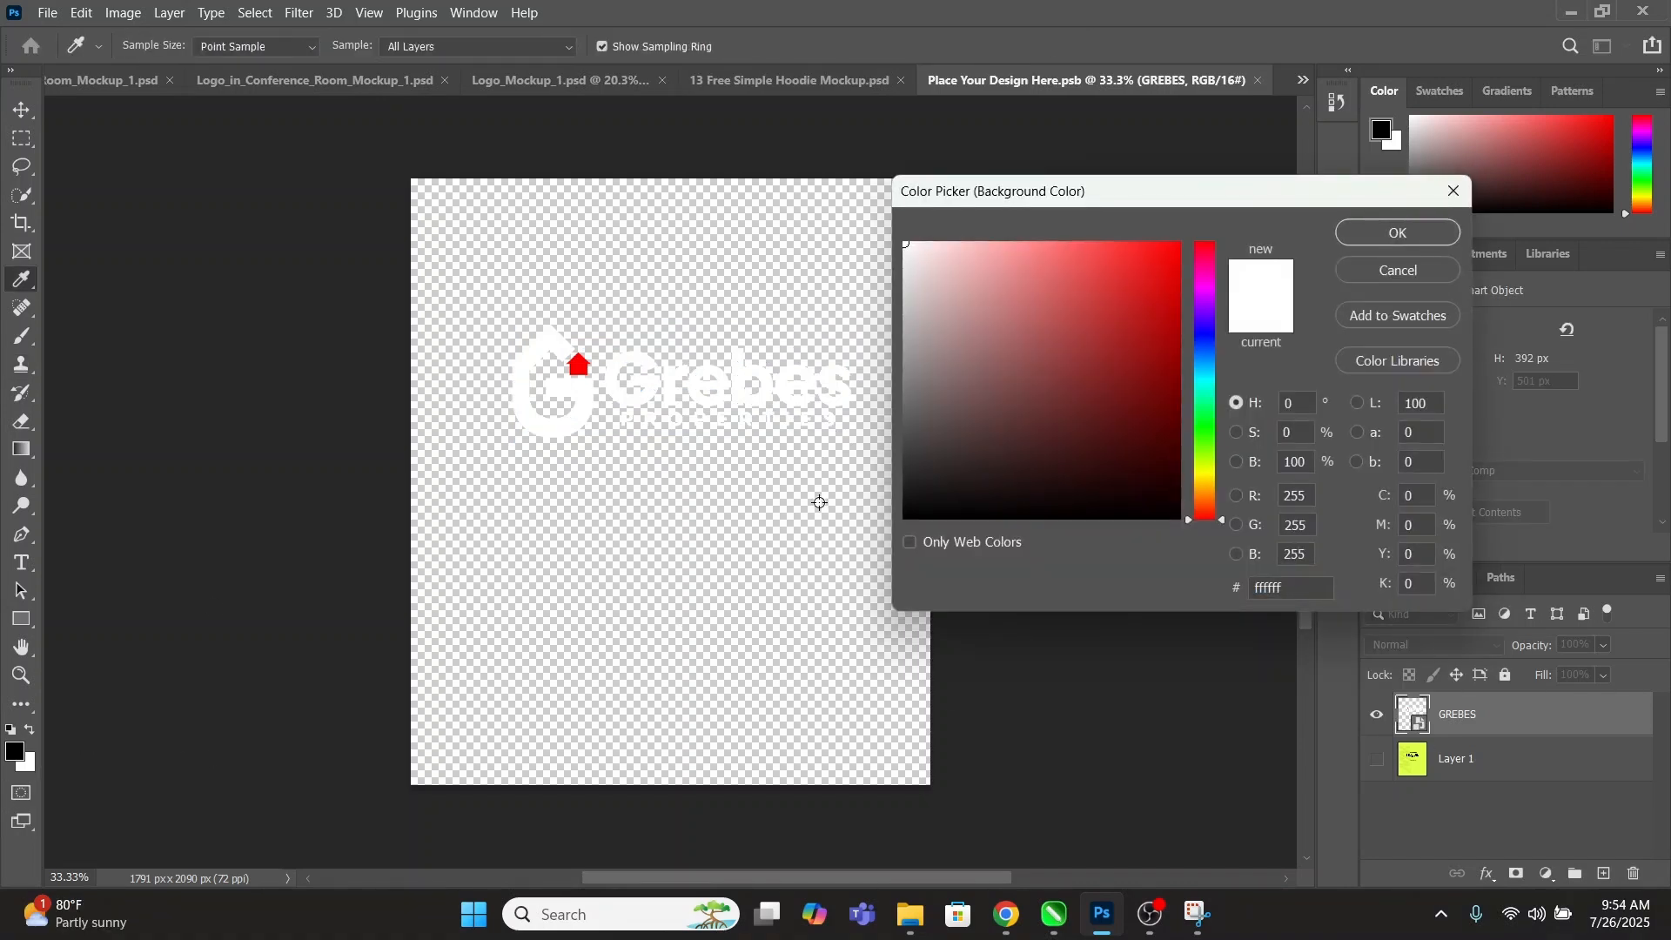
pyautogui.click(1315, 590)
pyautogui.write('d9401c')
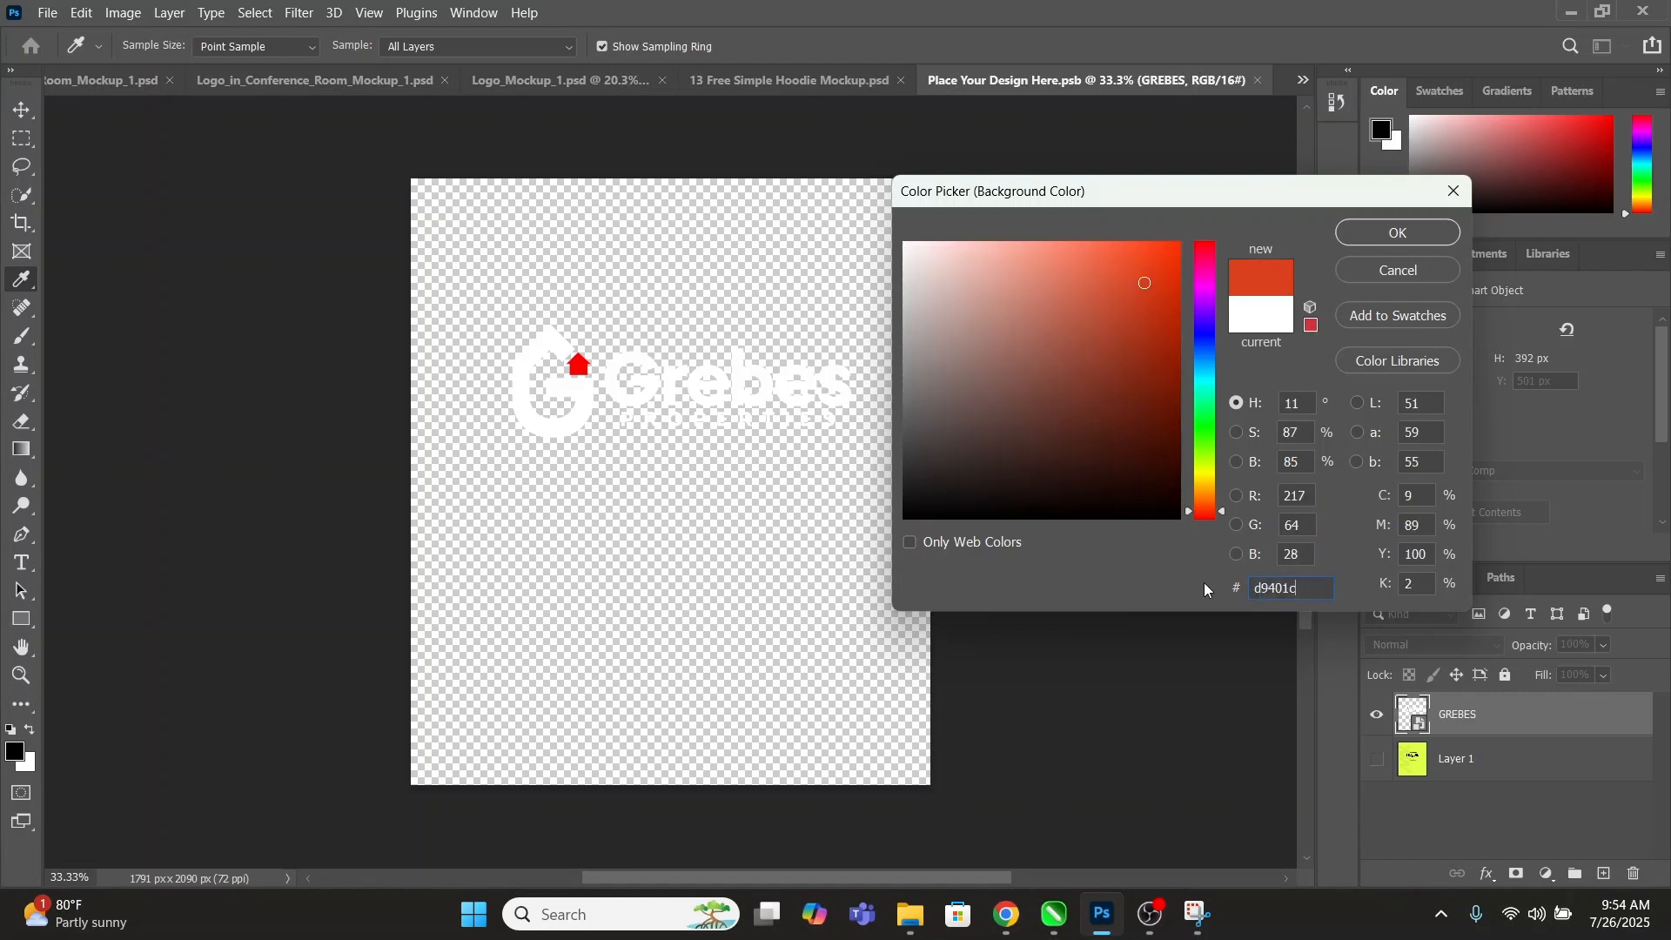
pyautogui.click(1398, 232)
pyautogui.click(1376, 759)
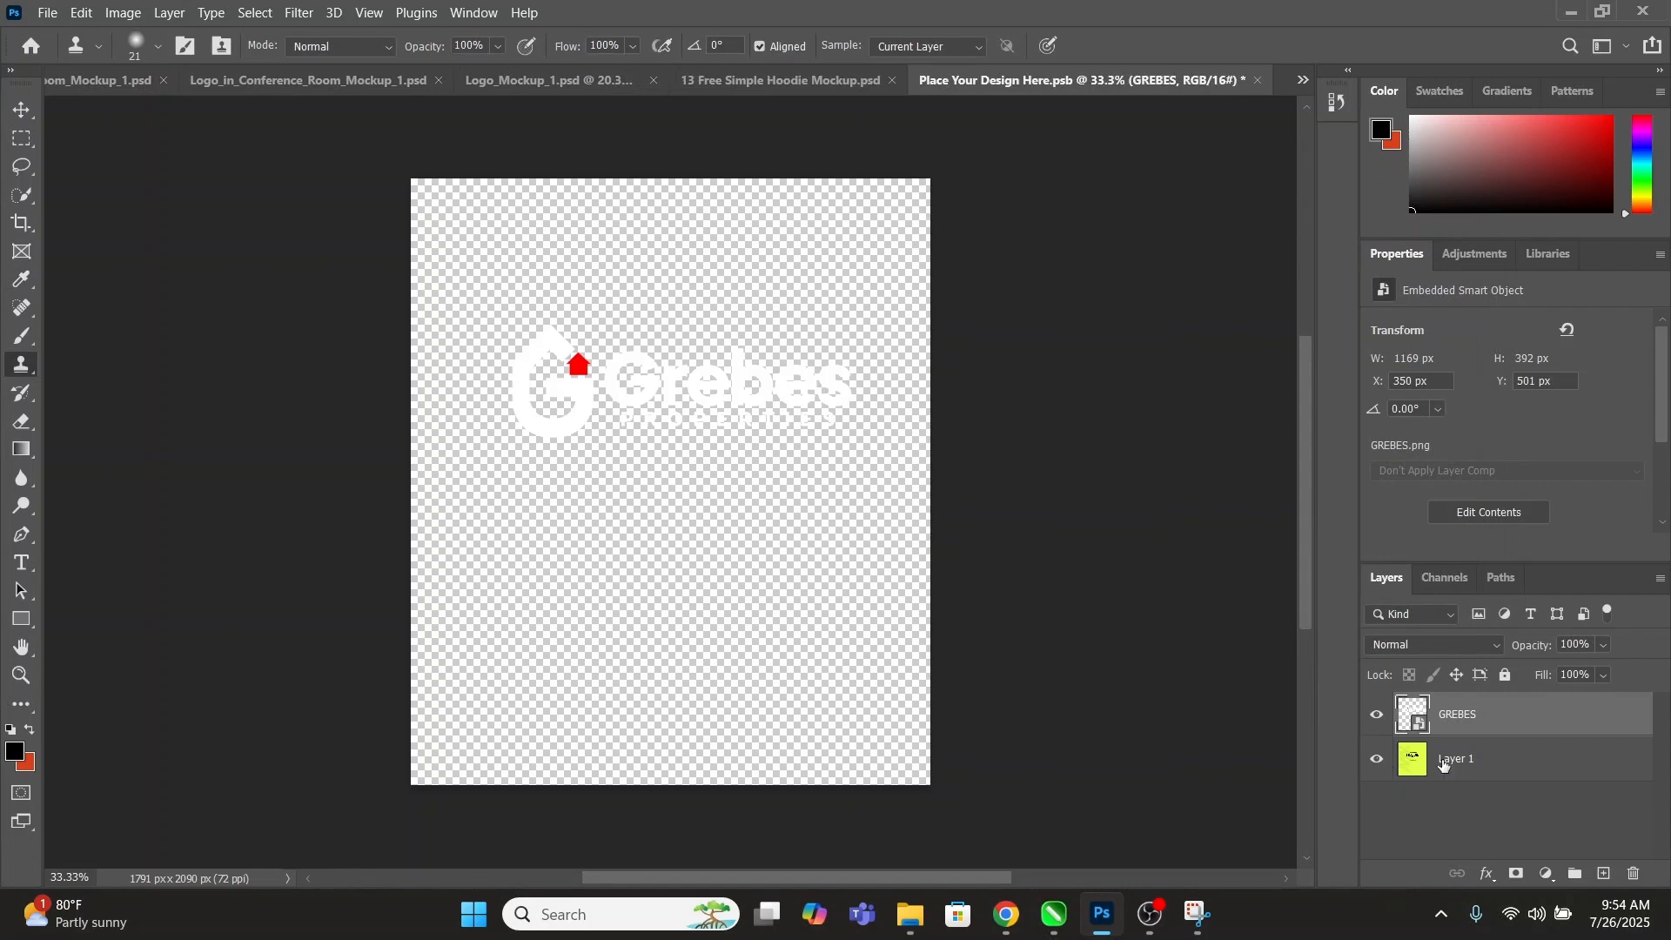
pyautogui.click(1460, 764)
pyautogui.hotkey('ctrl', 'BackSpace')
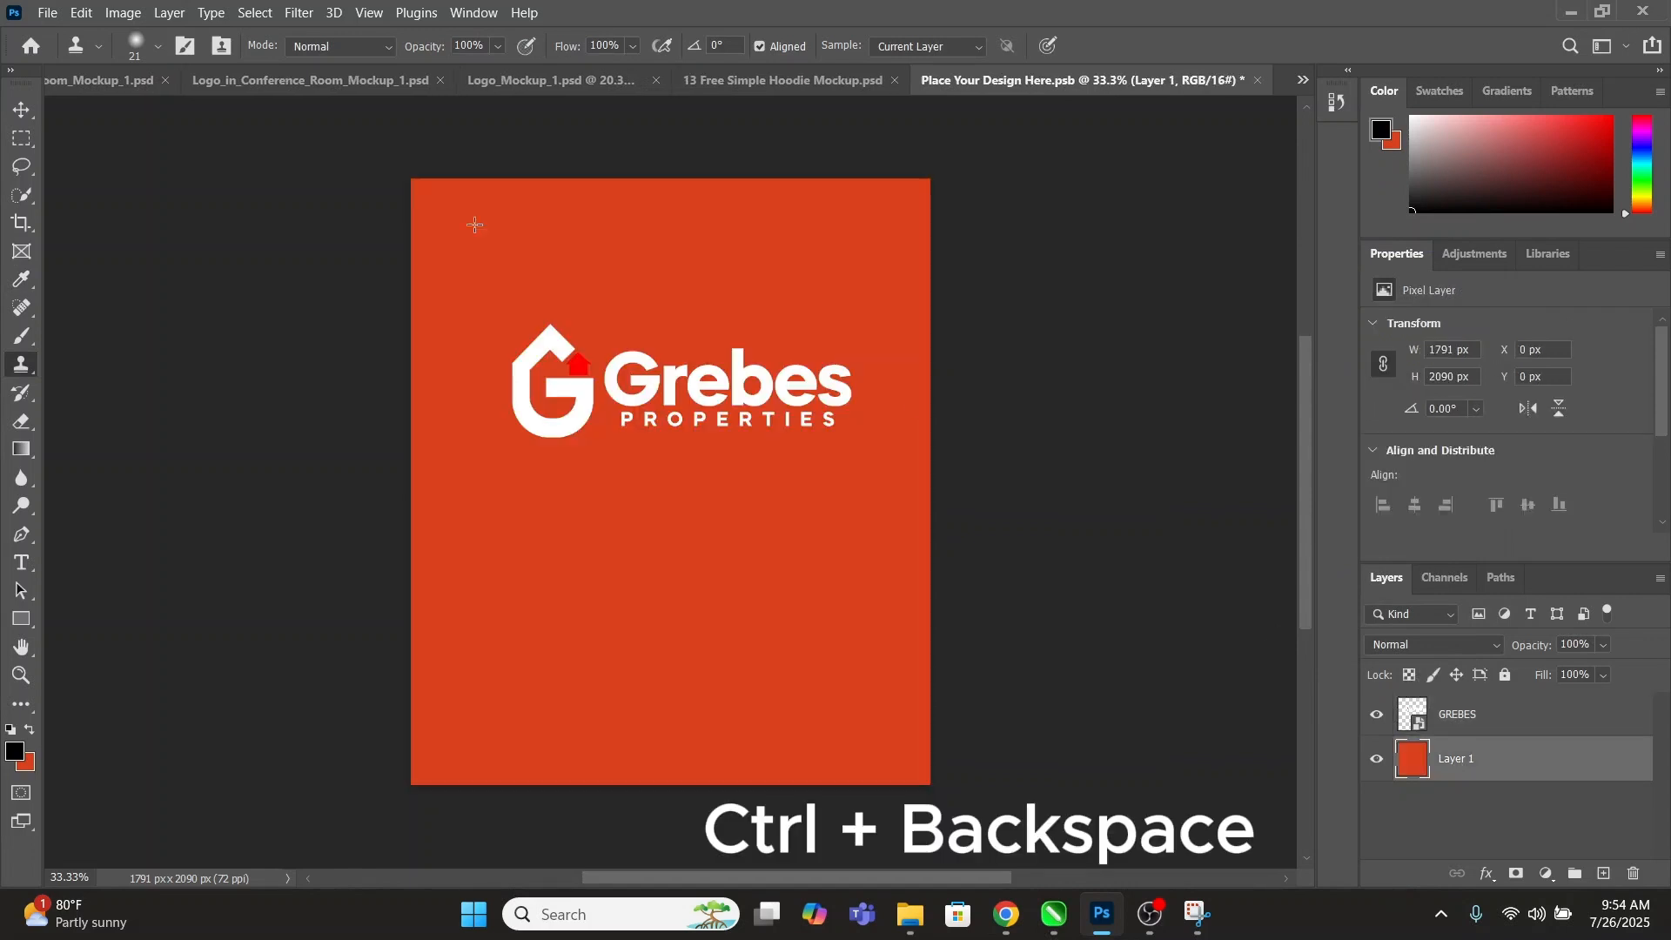
# Scale the GREBES logo down to about 171%, centre it horizontally in the upper canvas, then save and close the smart object contents.
pyautogui.click(24, 110)
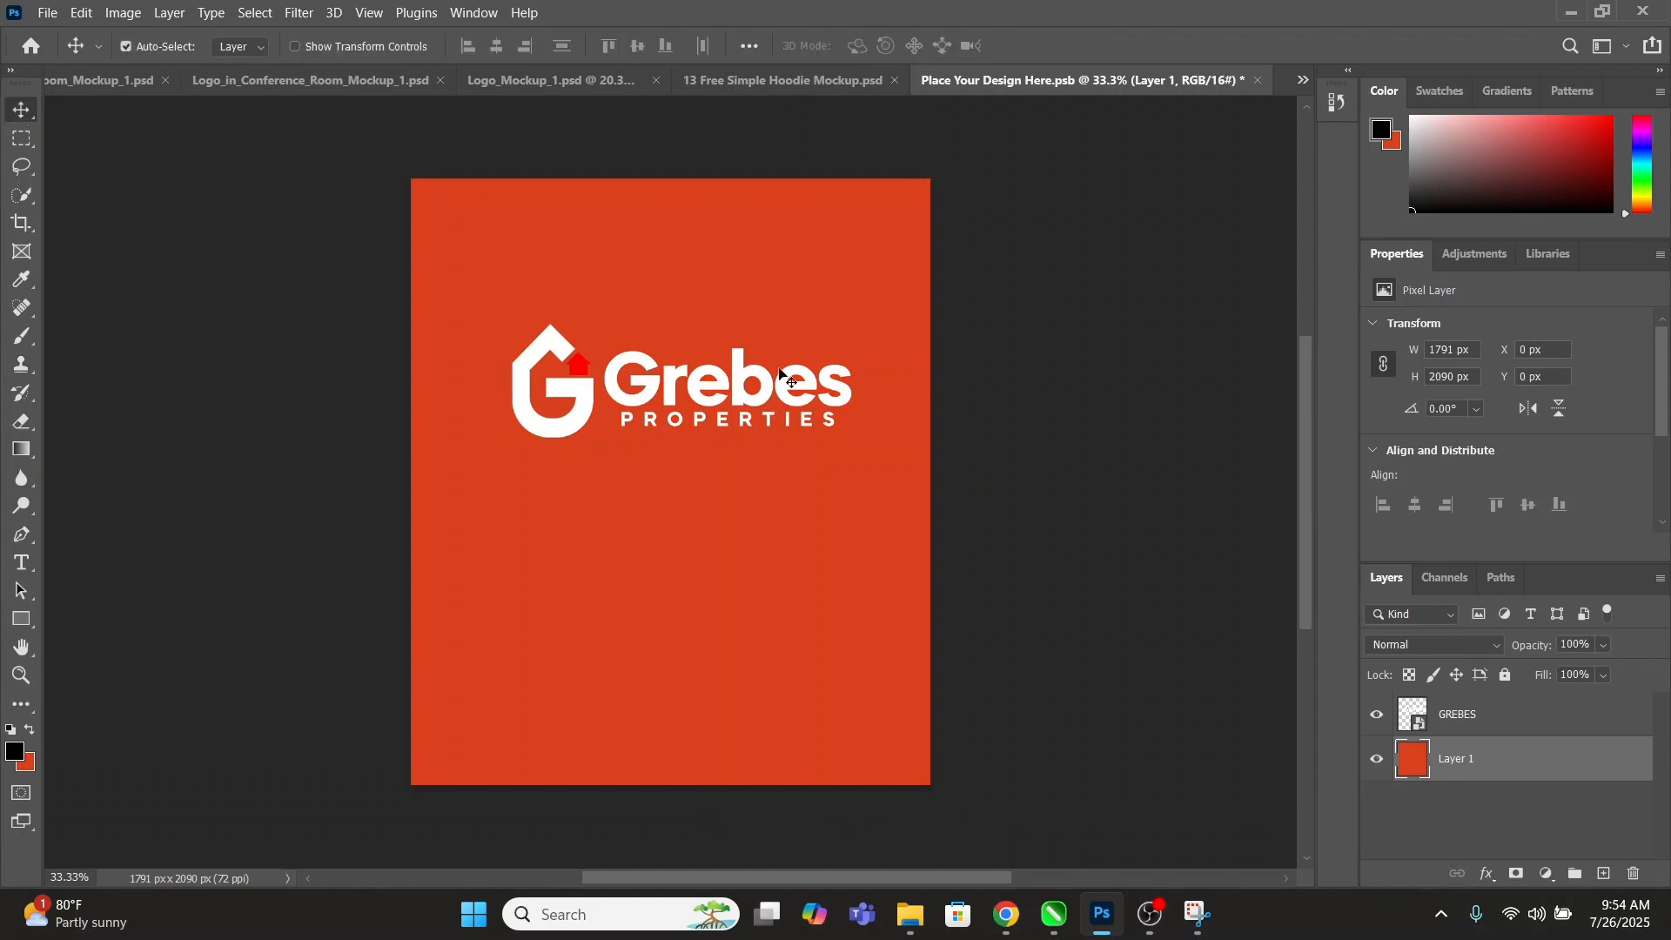
pyautogui.click(1510, 727)
pyautogui.hotkey('ctrl', 't')
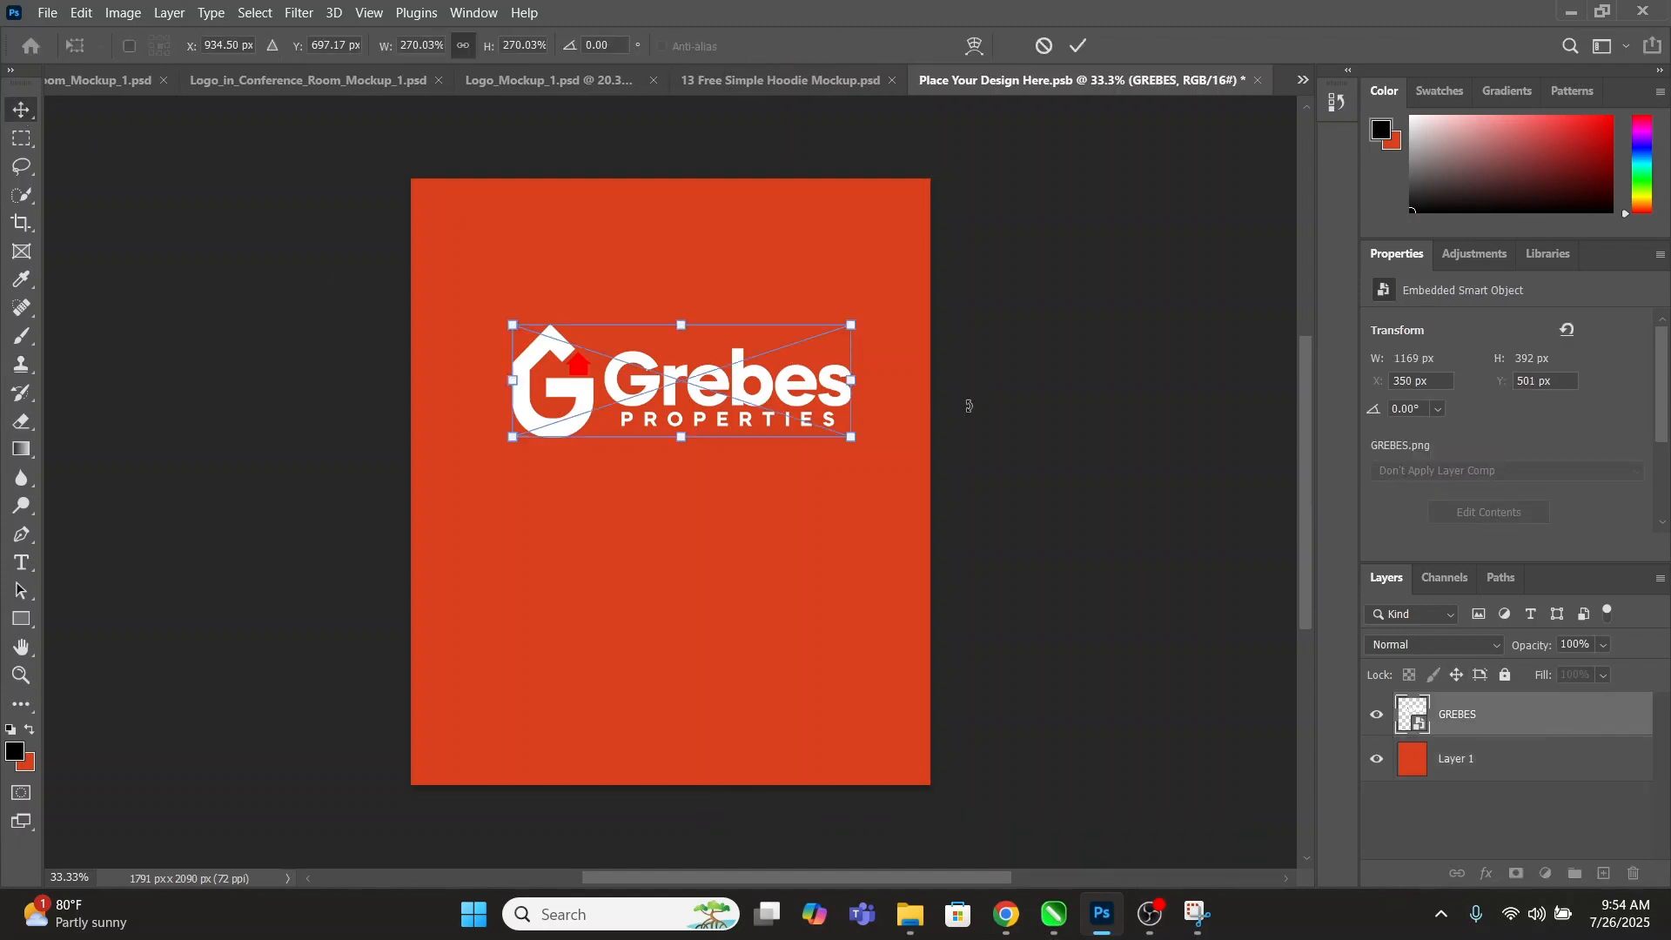
pyautogui.moveTo(851, 437); pyautogui.dragTo(777, 397)
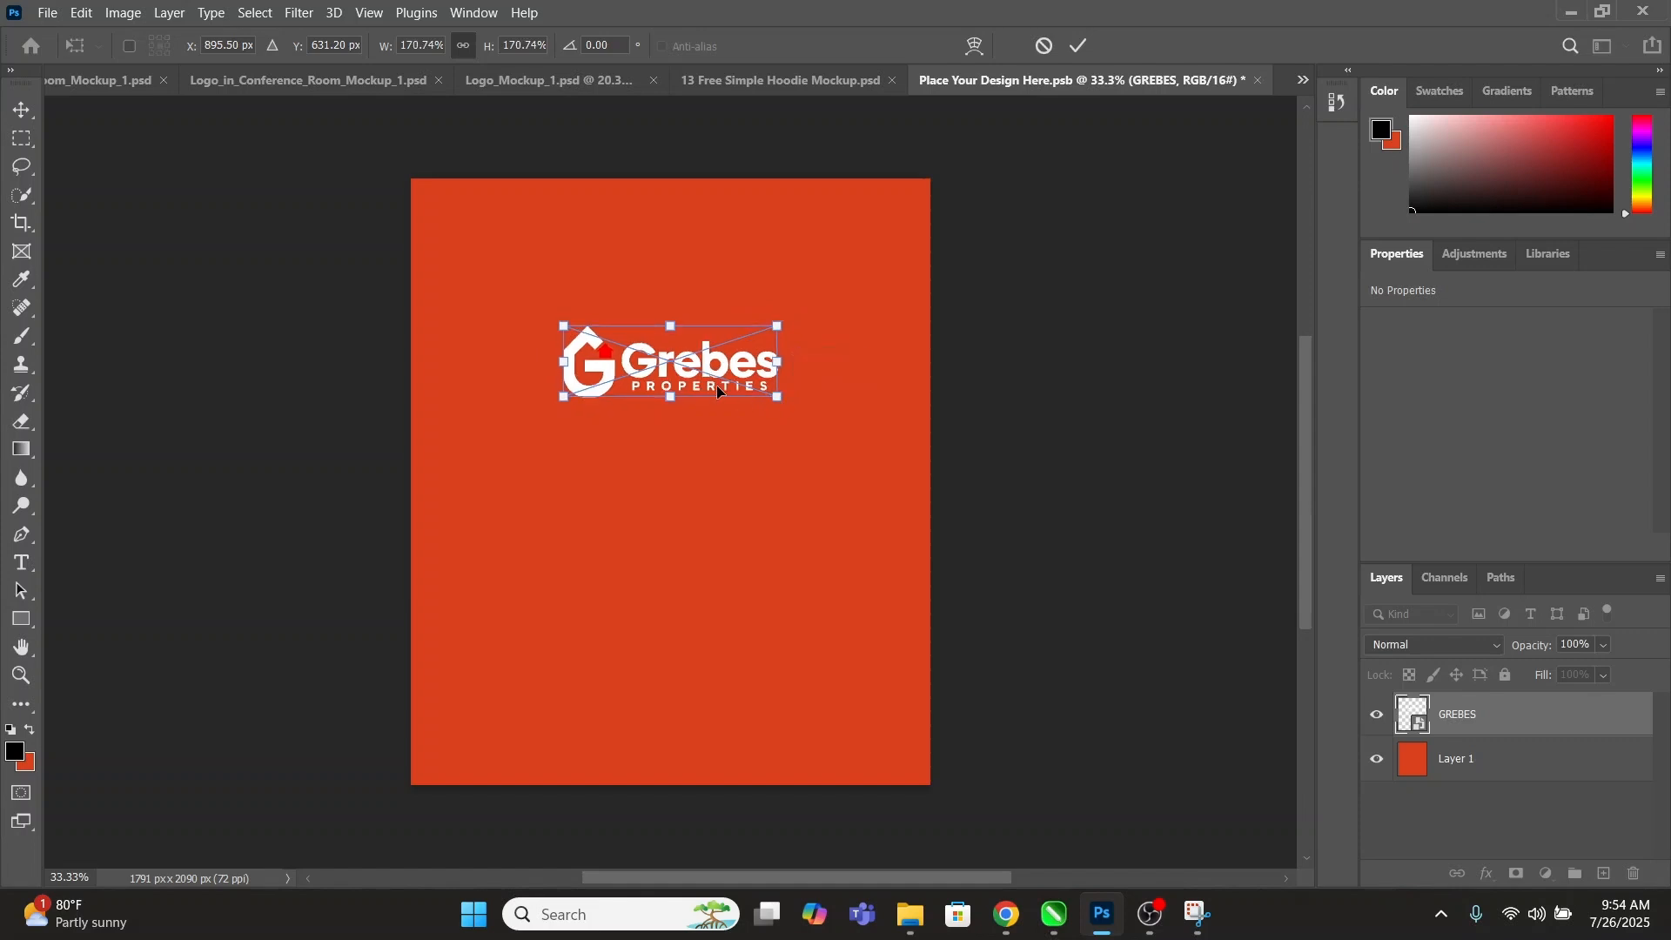
pyautogui.press('Return')
pyautogui.hotkey('ctrl', 's')
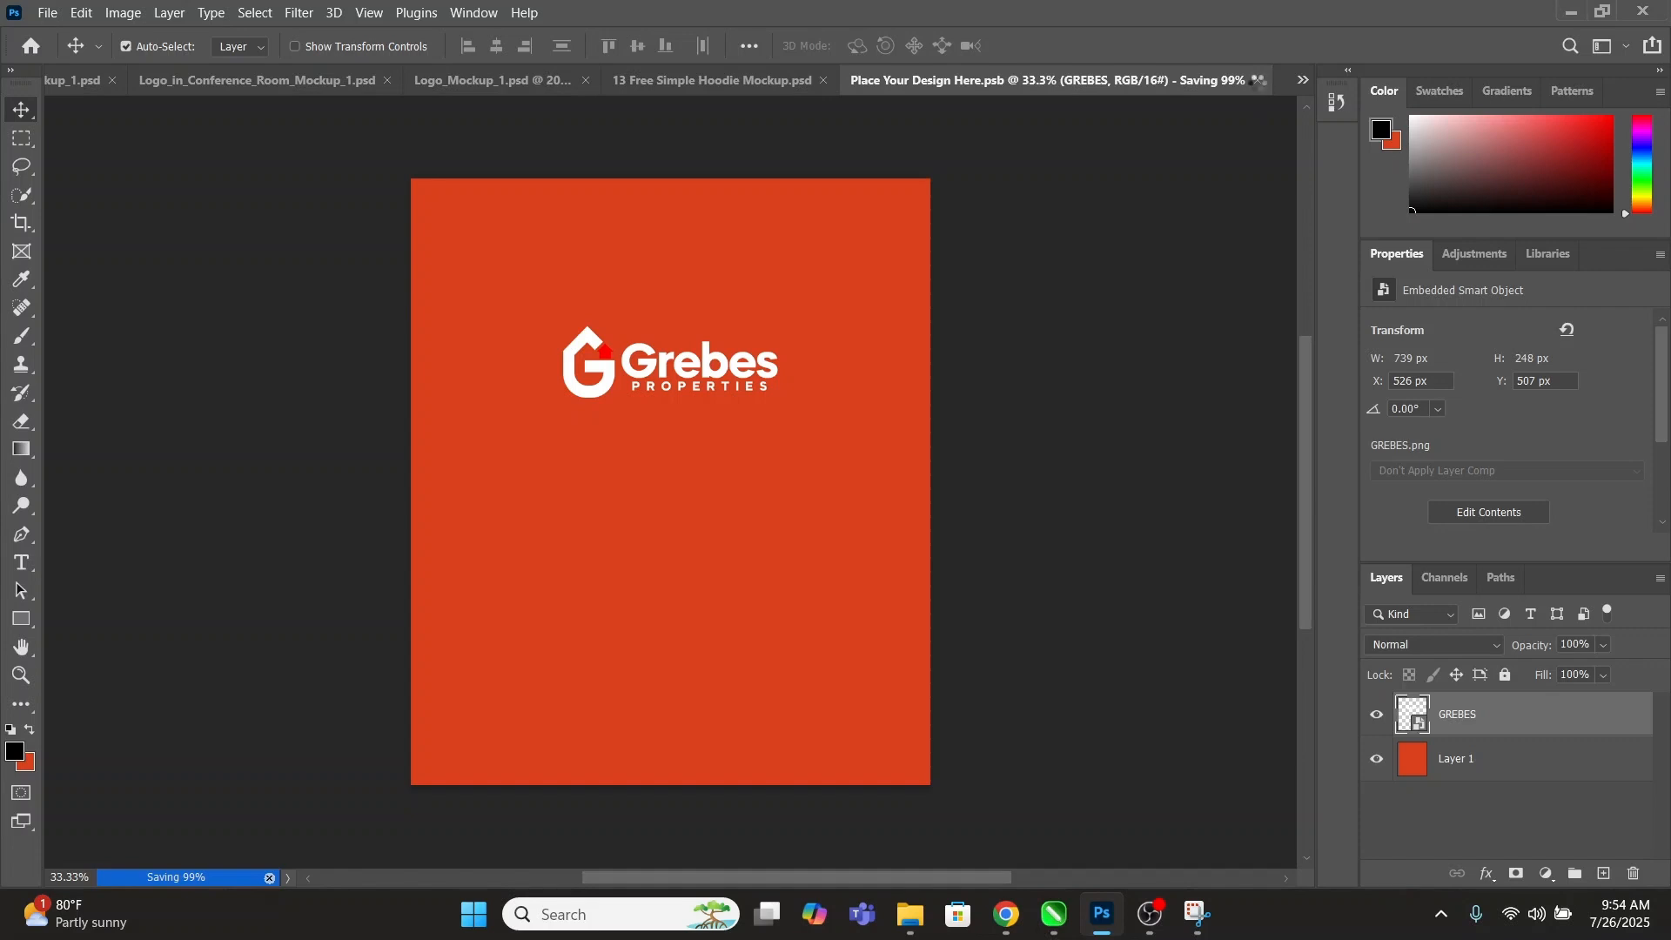
pyautogui.click(1256, 80)
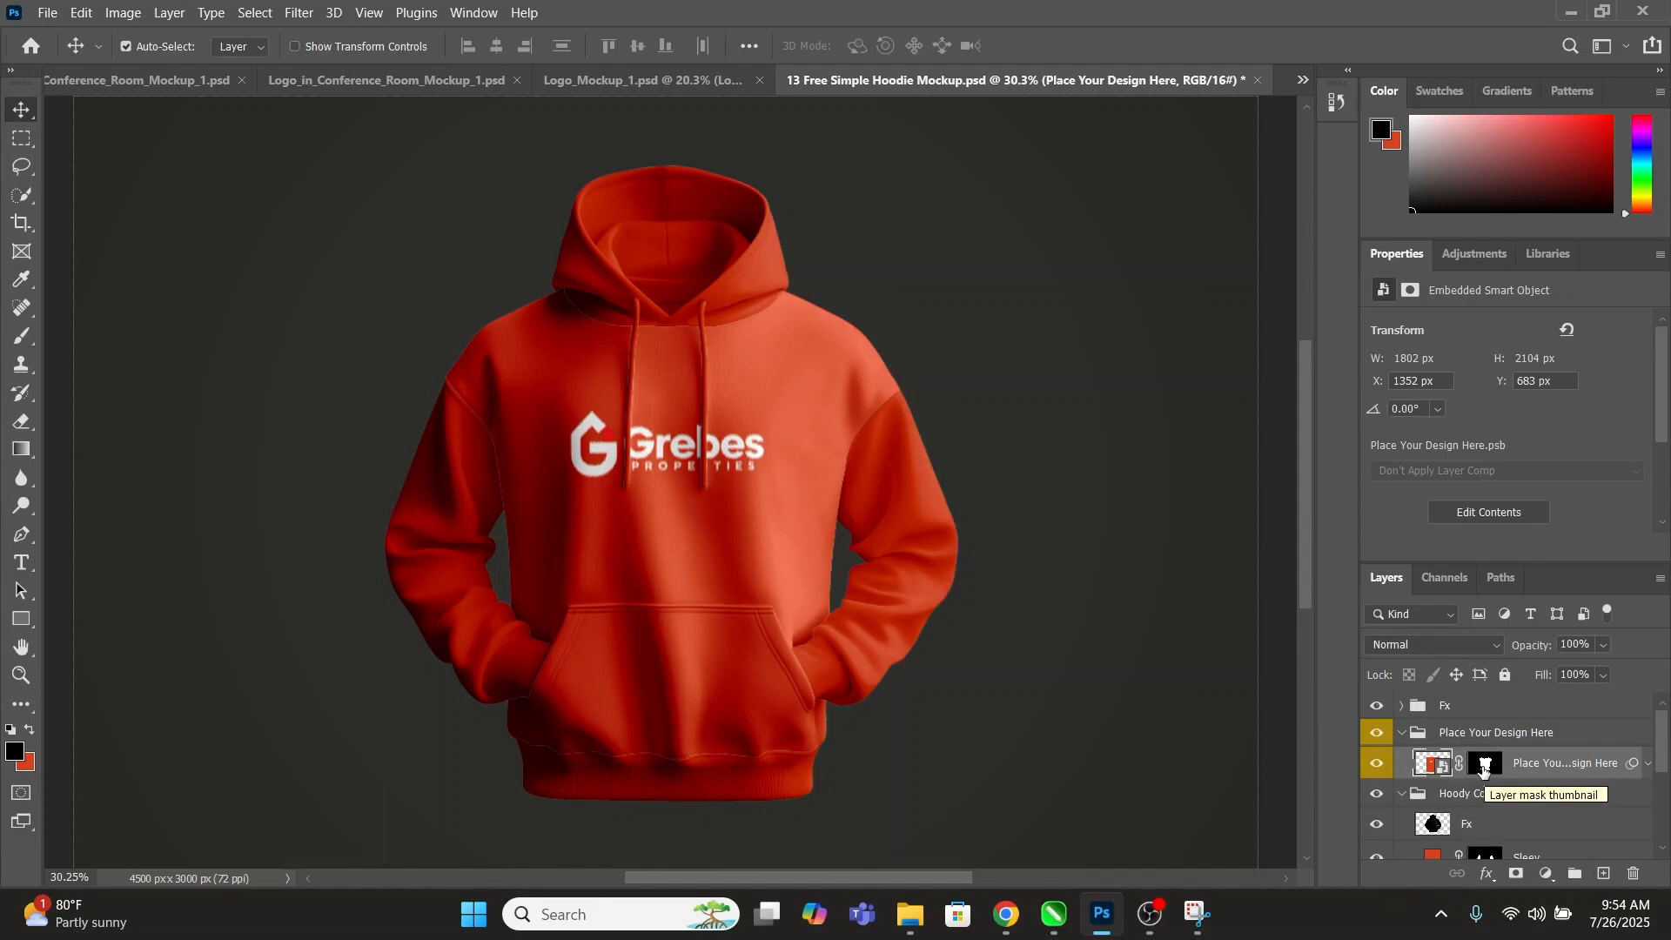
# Close the hoodie, building sign and both conference room mockups without saving, and switch to the Downloads folder in File Explorer.
pyautogui.click(1258, 80)
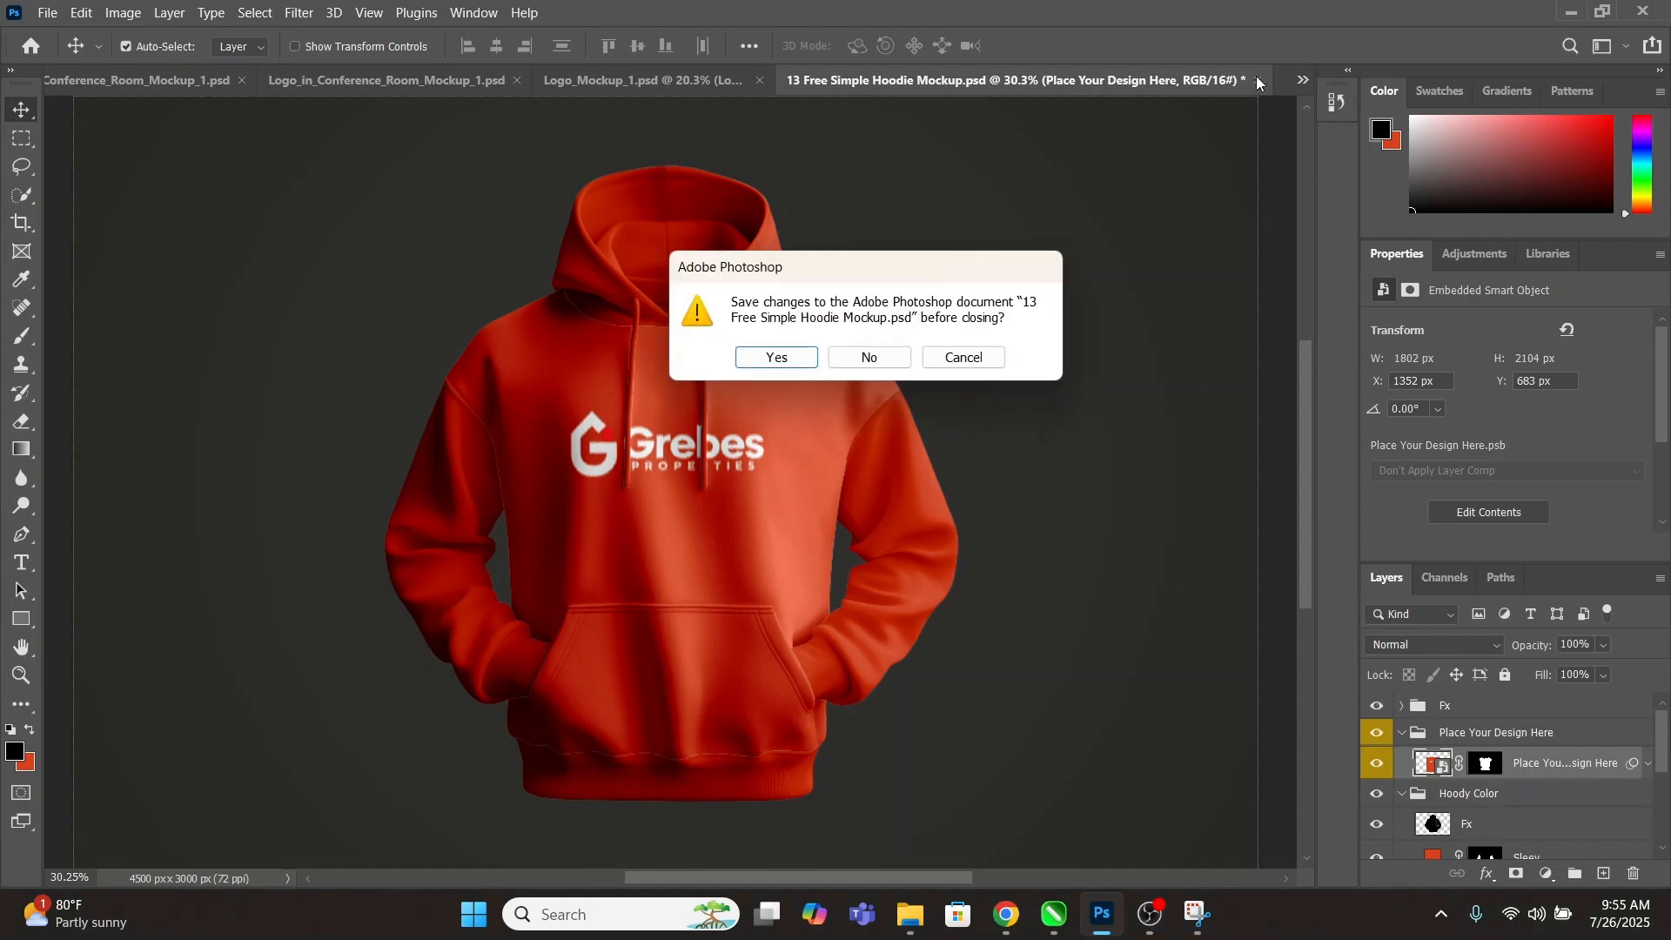
pyautogui.click(850, 354)
pyautogui.click(1200, 78)
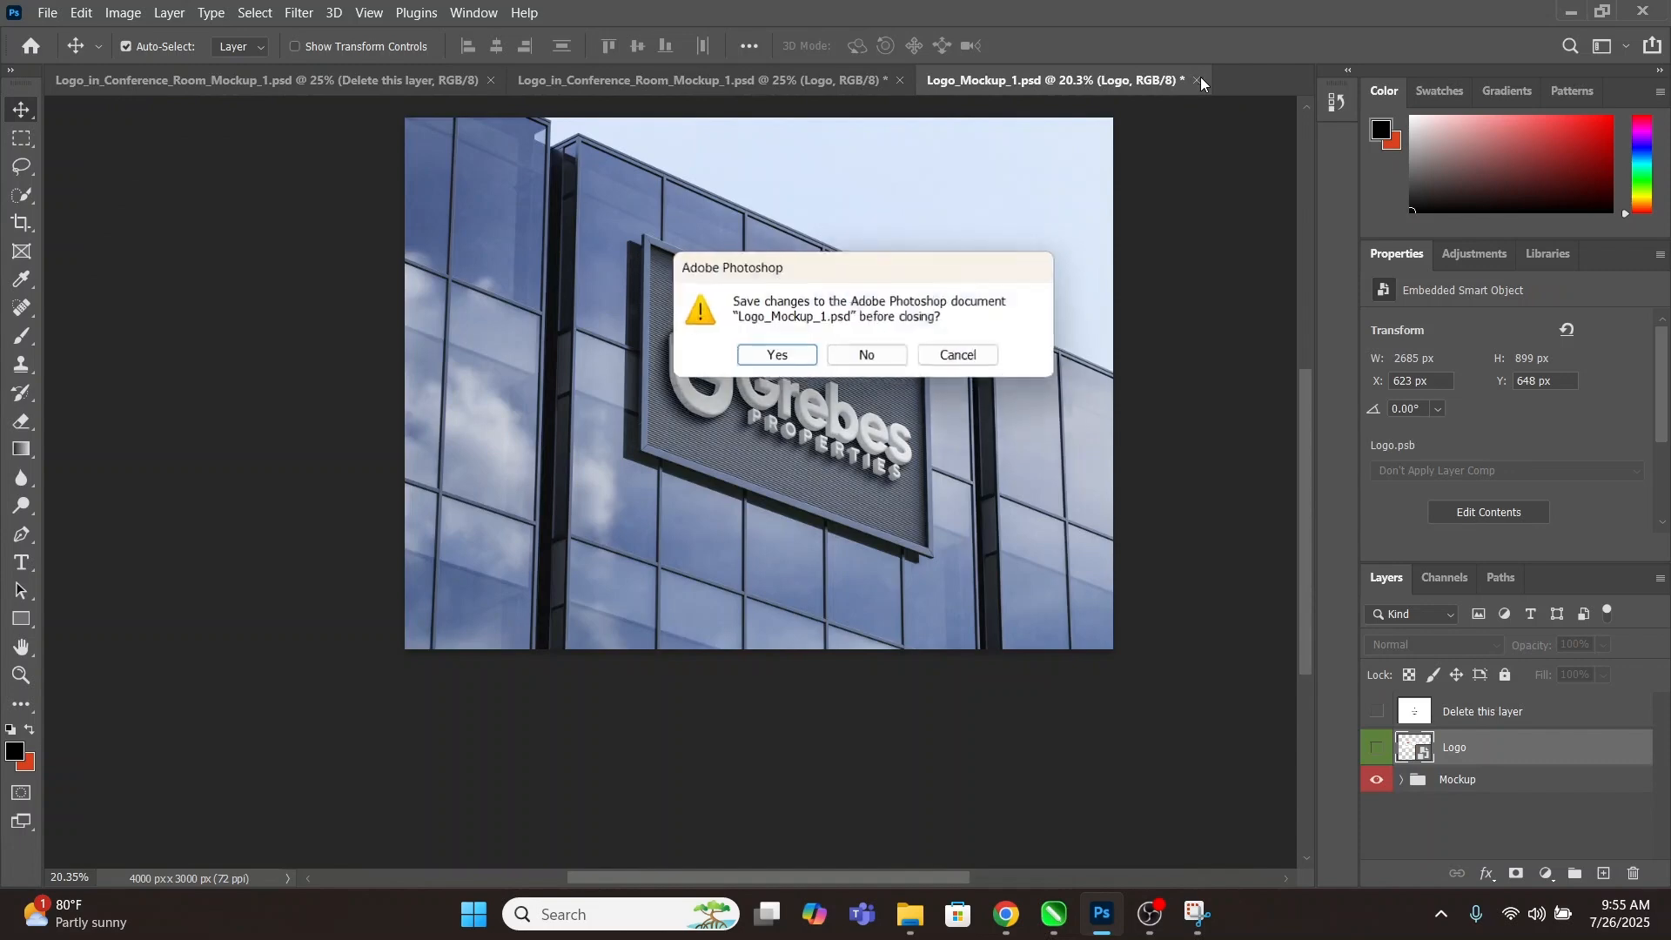
pyautogui.click(857, 355)
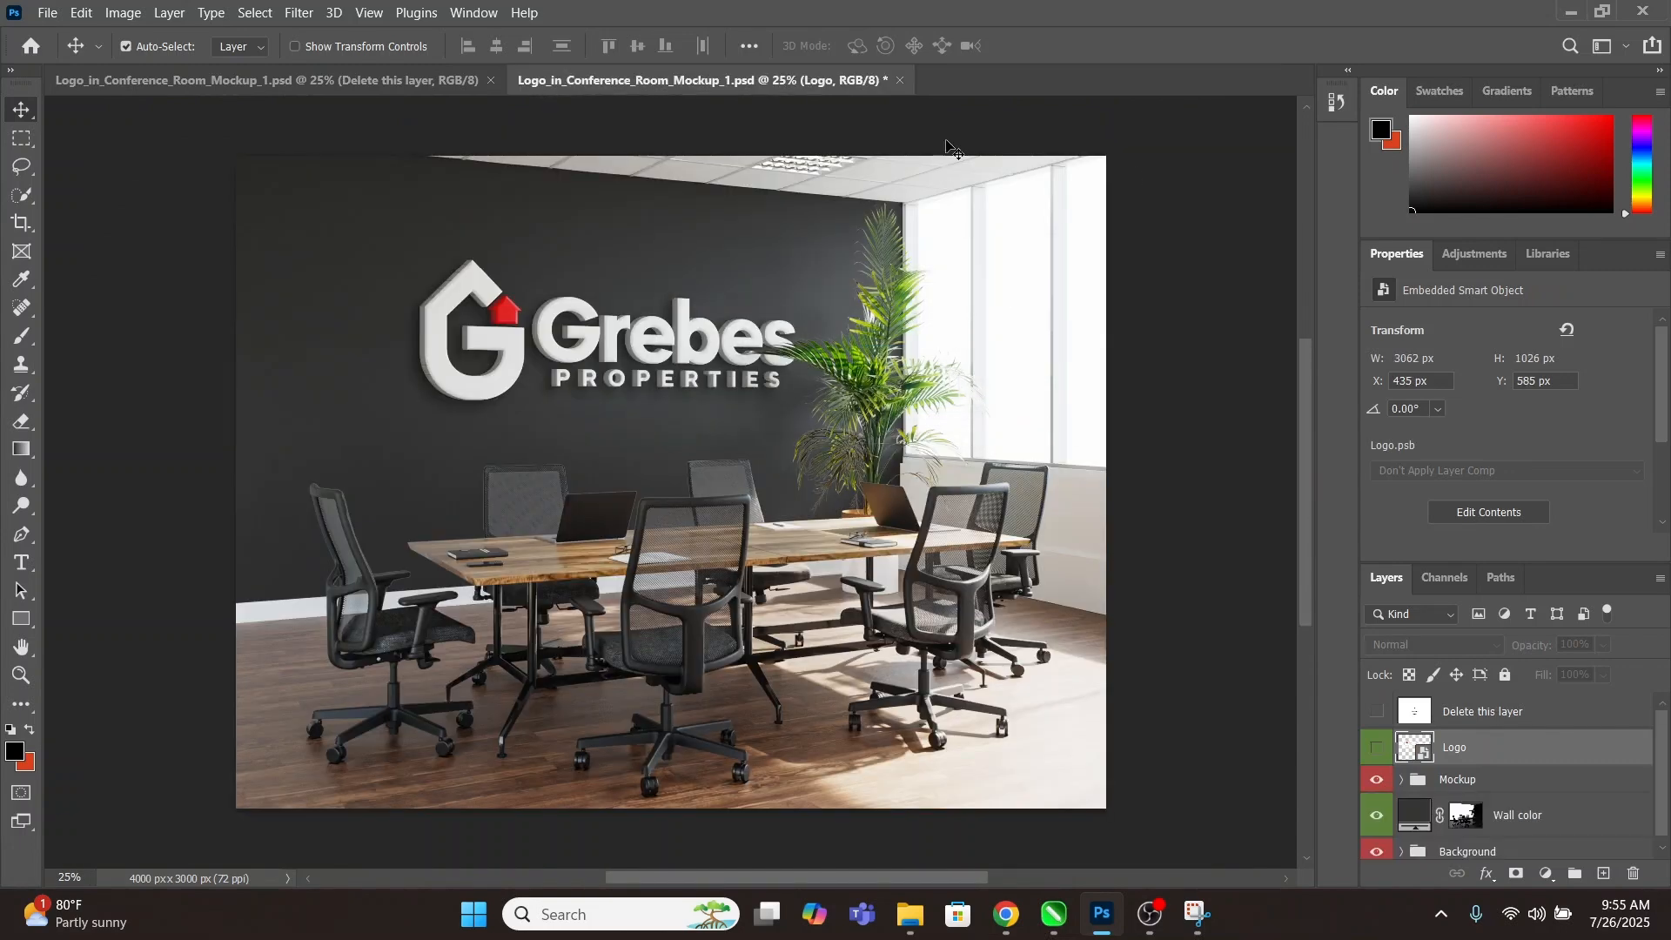
pyautogui.click(899, 81)
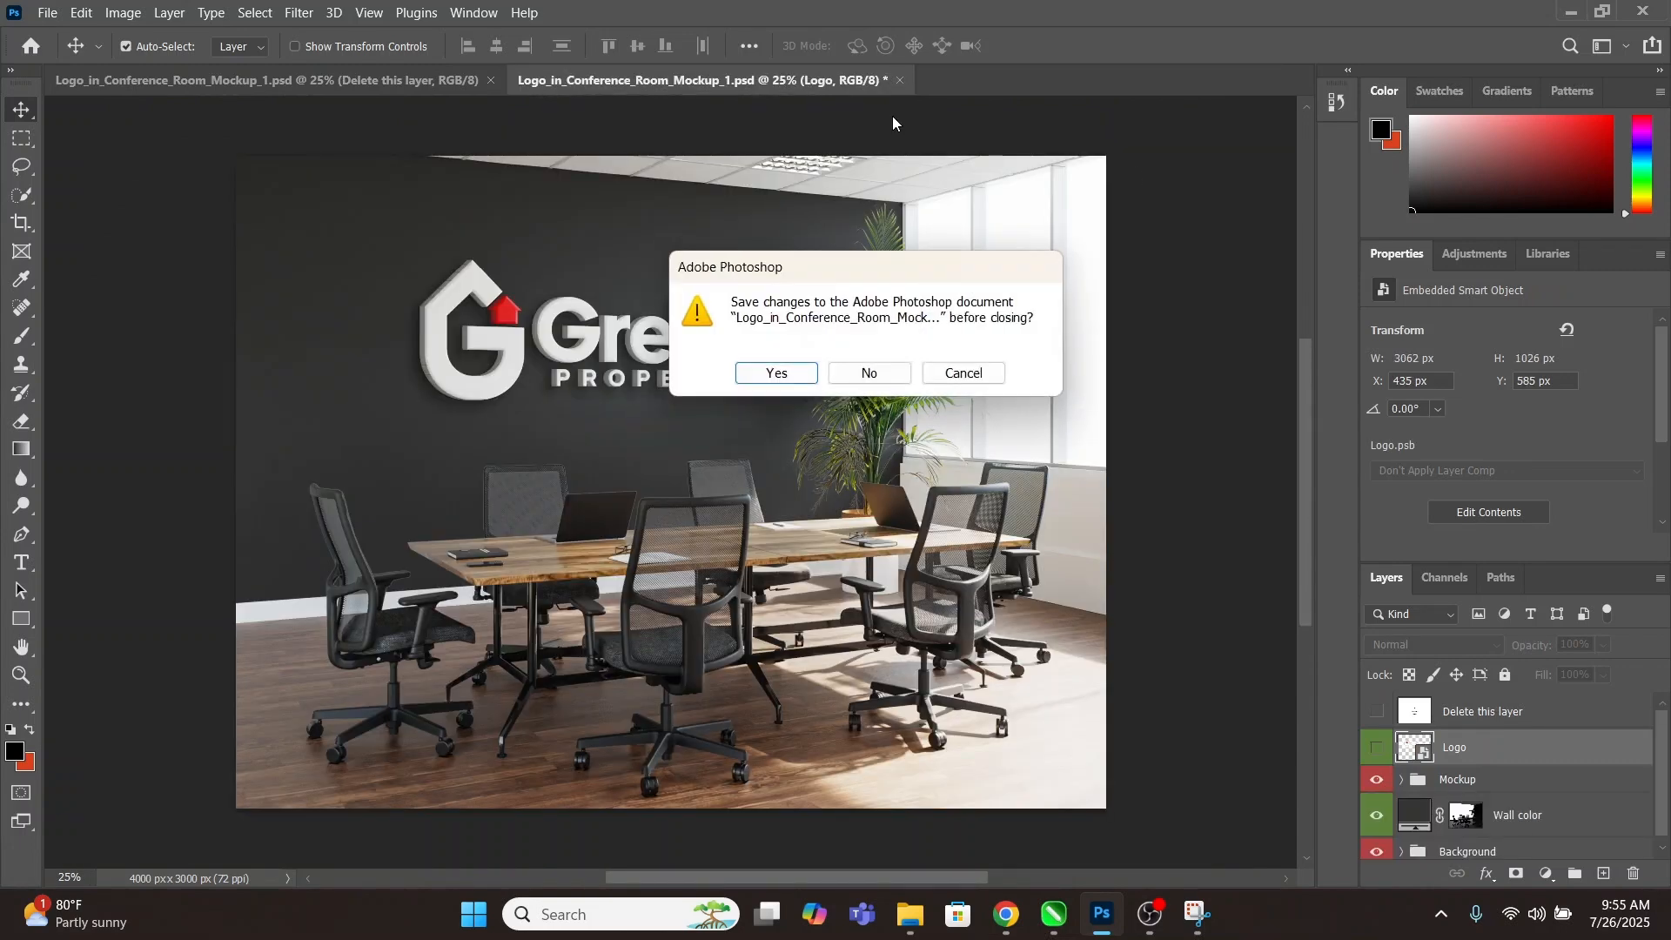
pyautogui.click(887, 369)
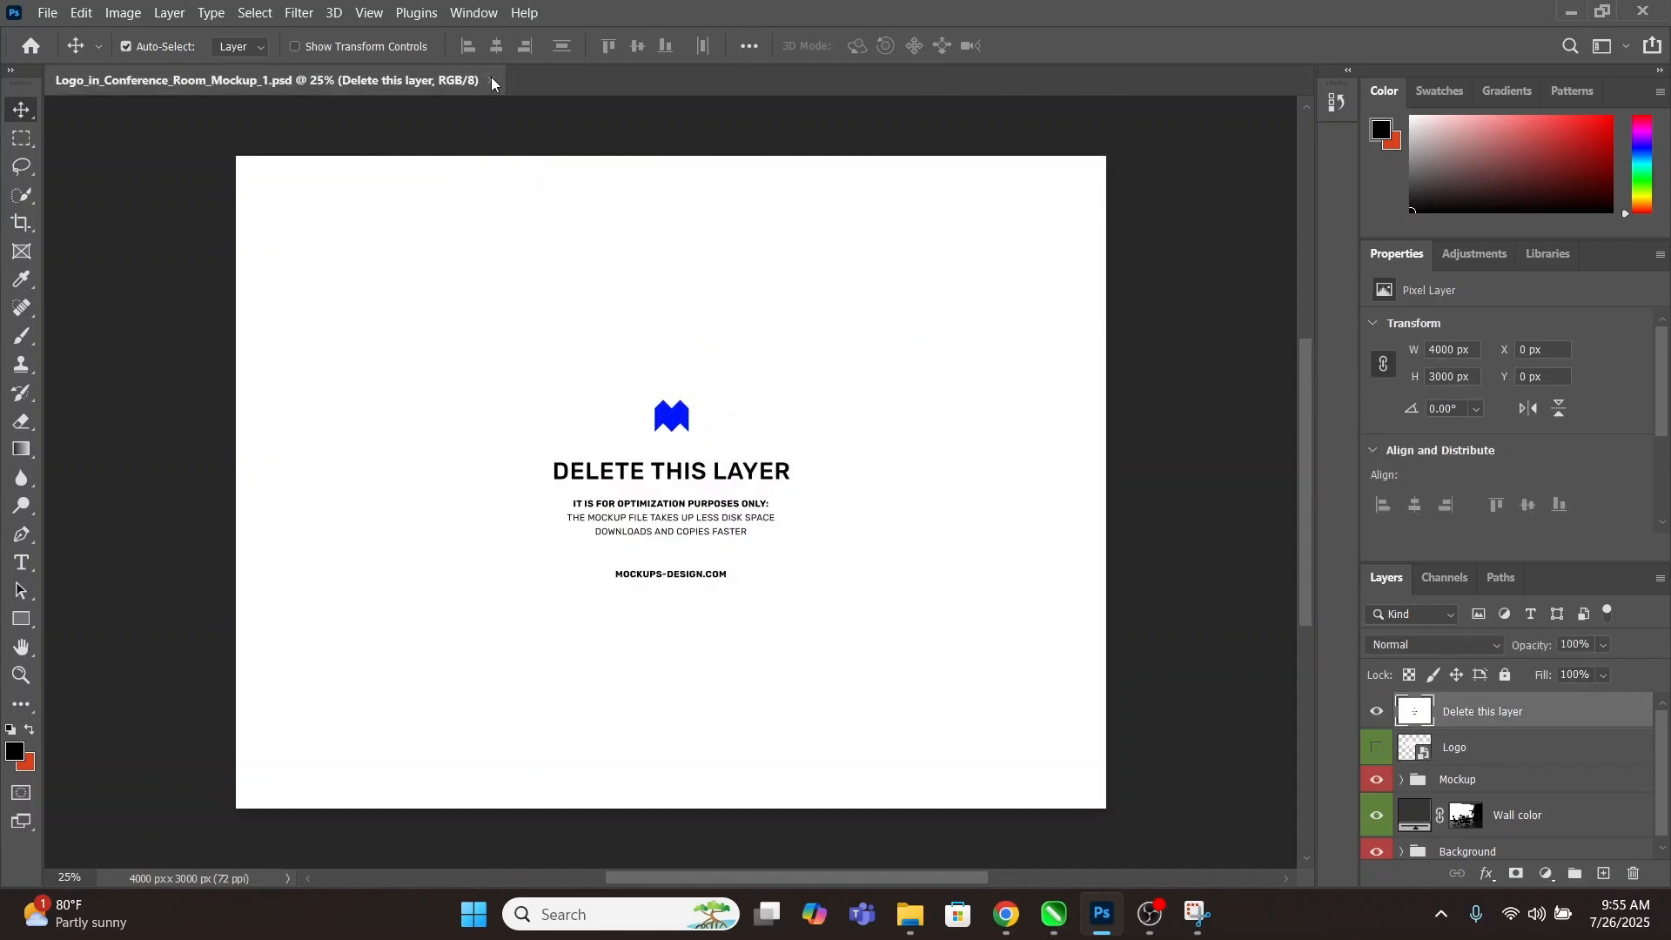
pyautogui.click(492, 80)
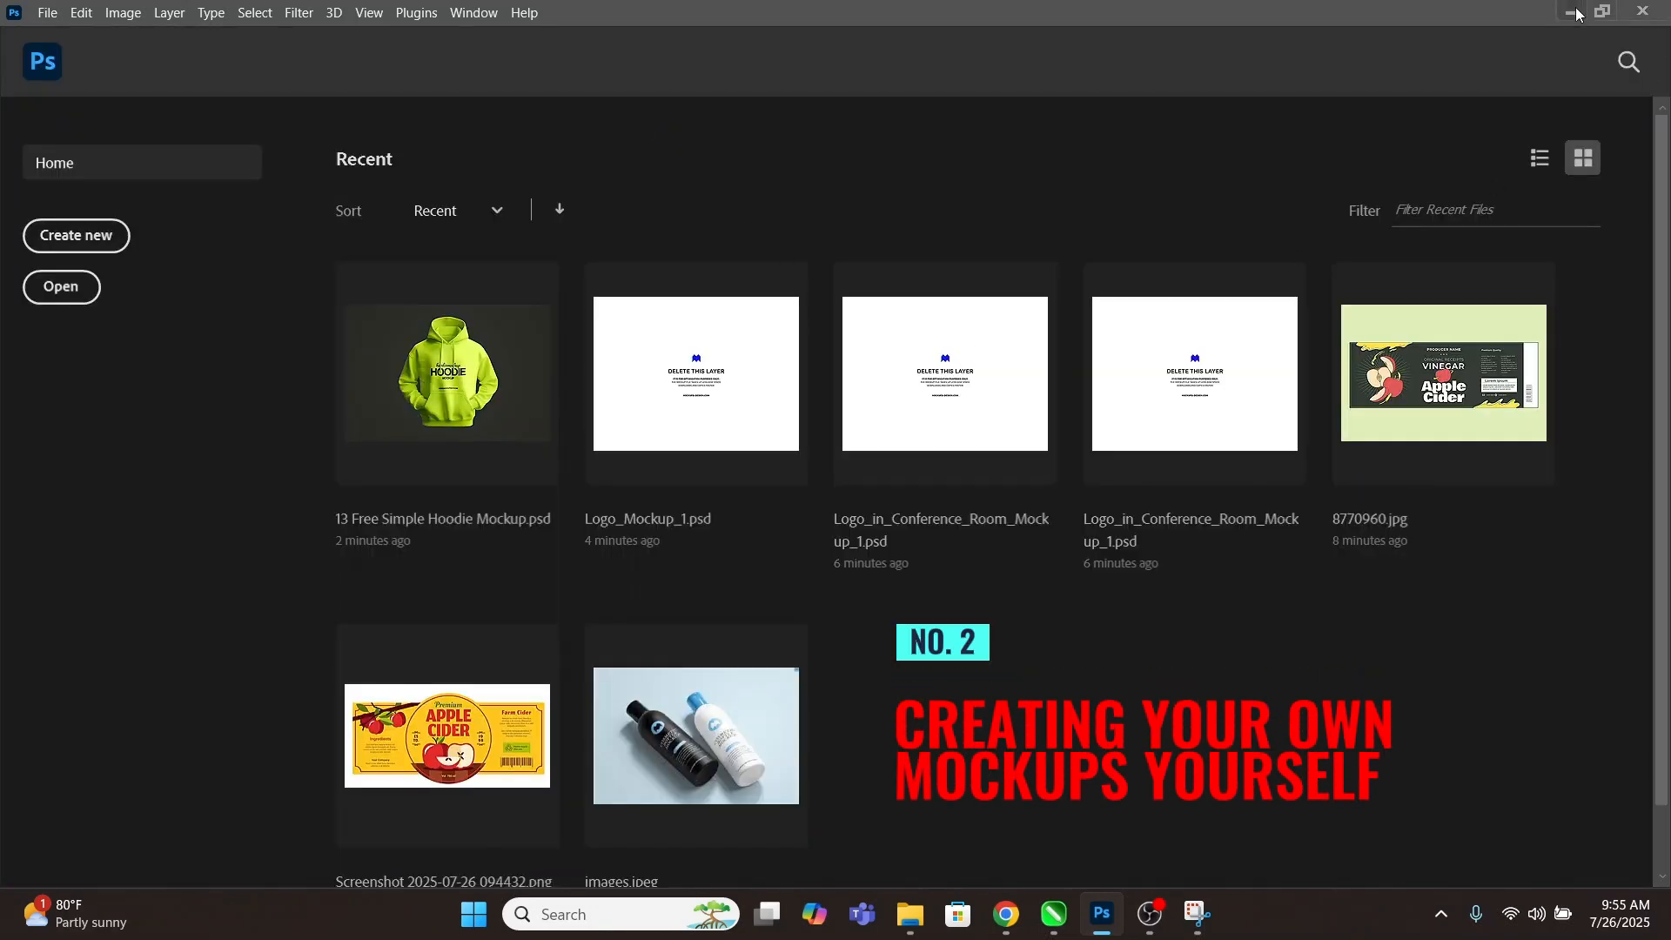
pyautogui.click(1569, 14)
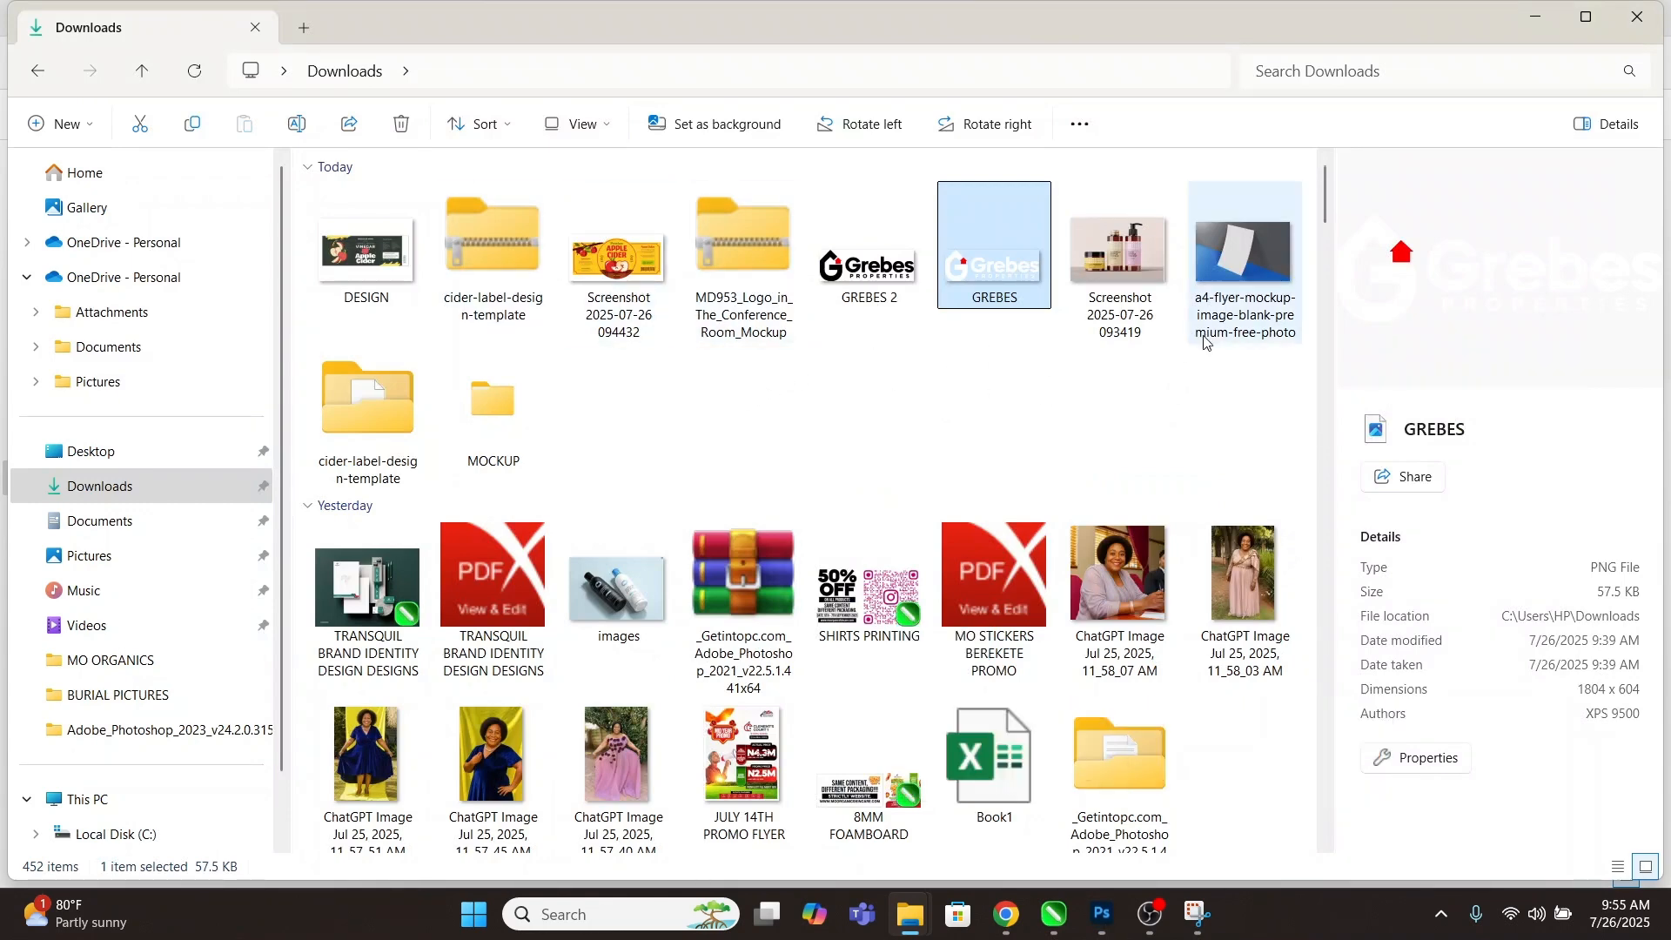
# Preview the a4-flyer-mockup-image-blank-premium-free-photo image from the Downloads folder, then close the preview.
pyautogui.click(1254, 270)
pyautogui.doubleClick(1249, 268)
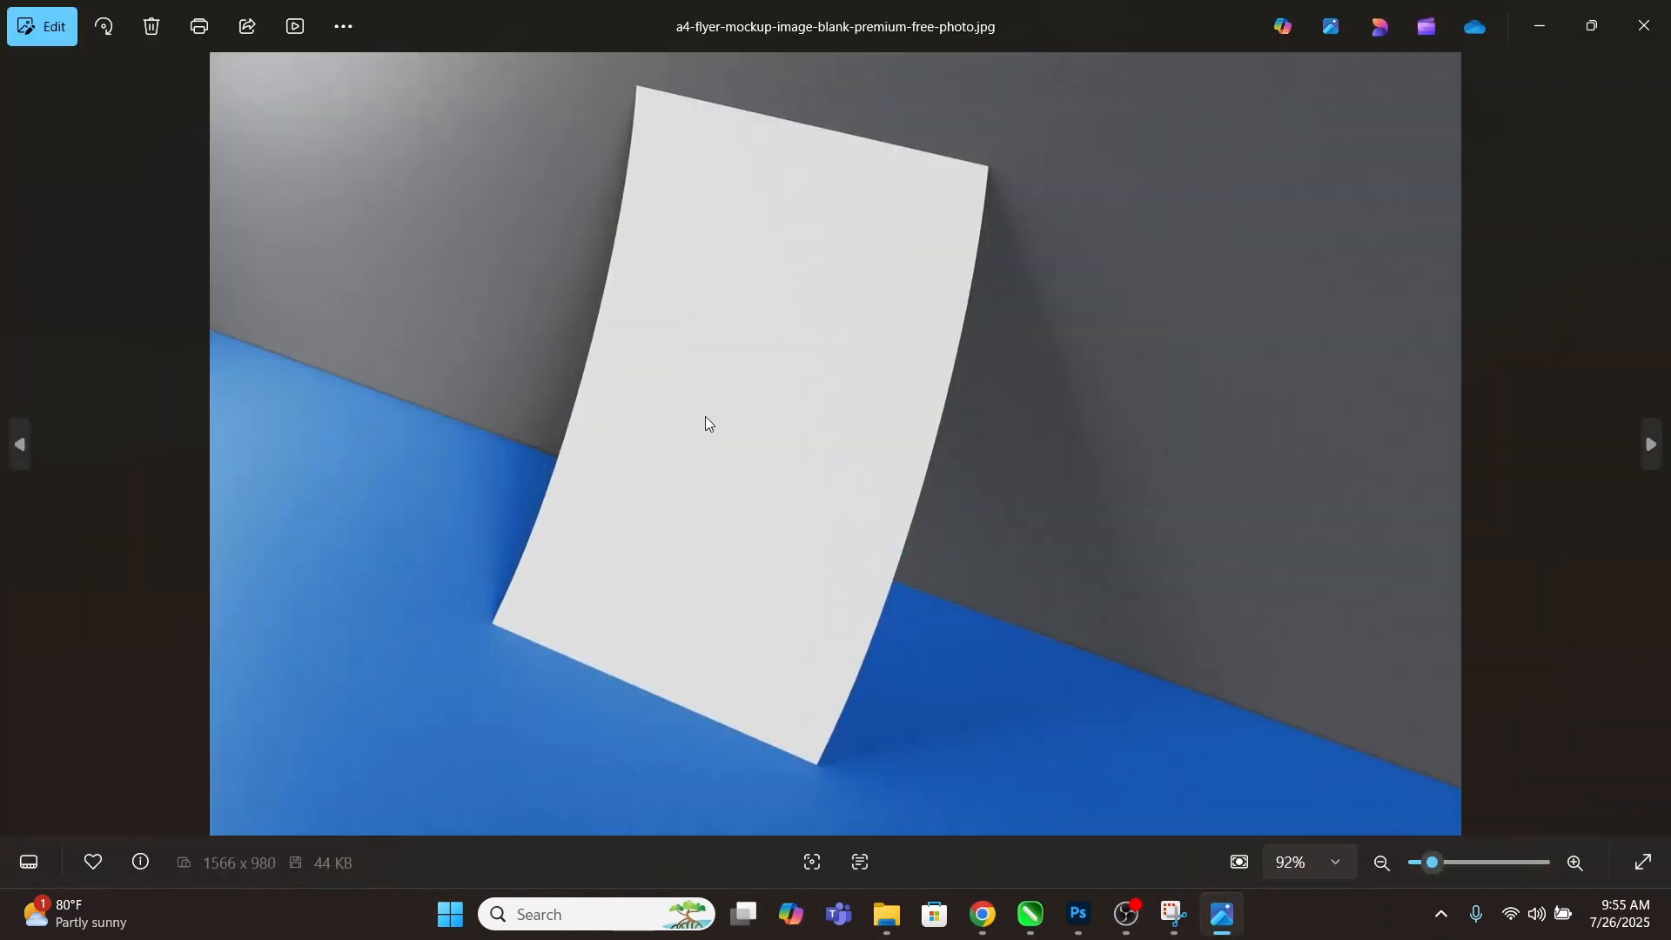
pyautogui.click(1644, 24)
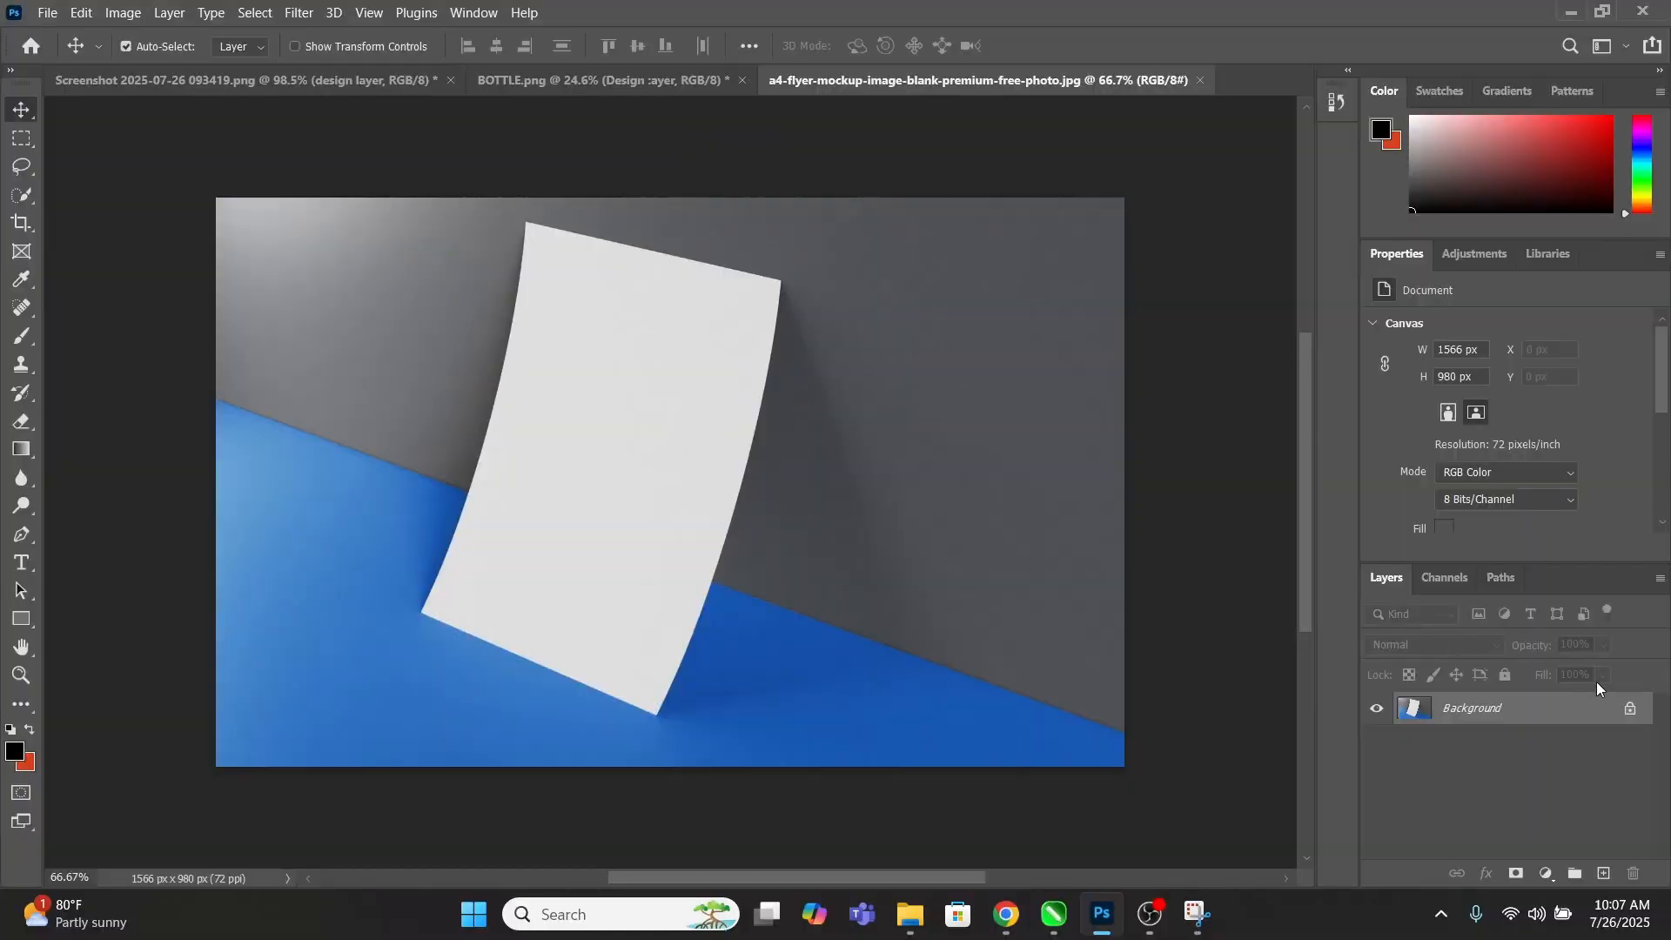
# Draw a rectangle shape of about 578 x 856 px over the blank sheet, starting from the sheet's upper-left corner.
pyautogui.click(17, 623)
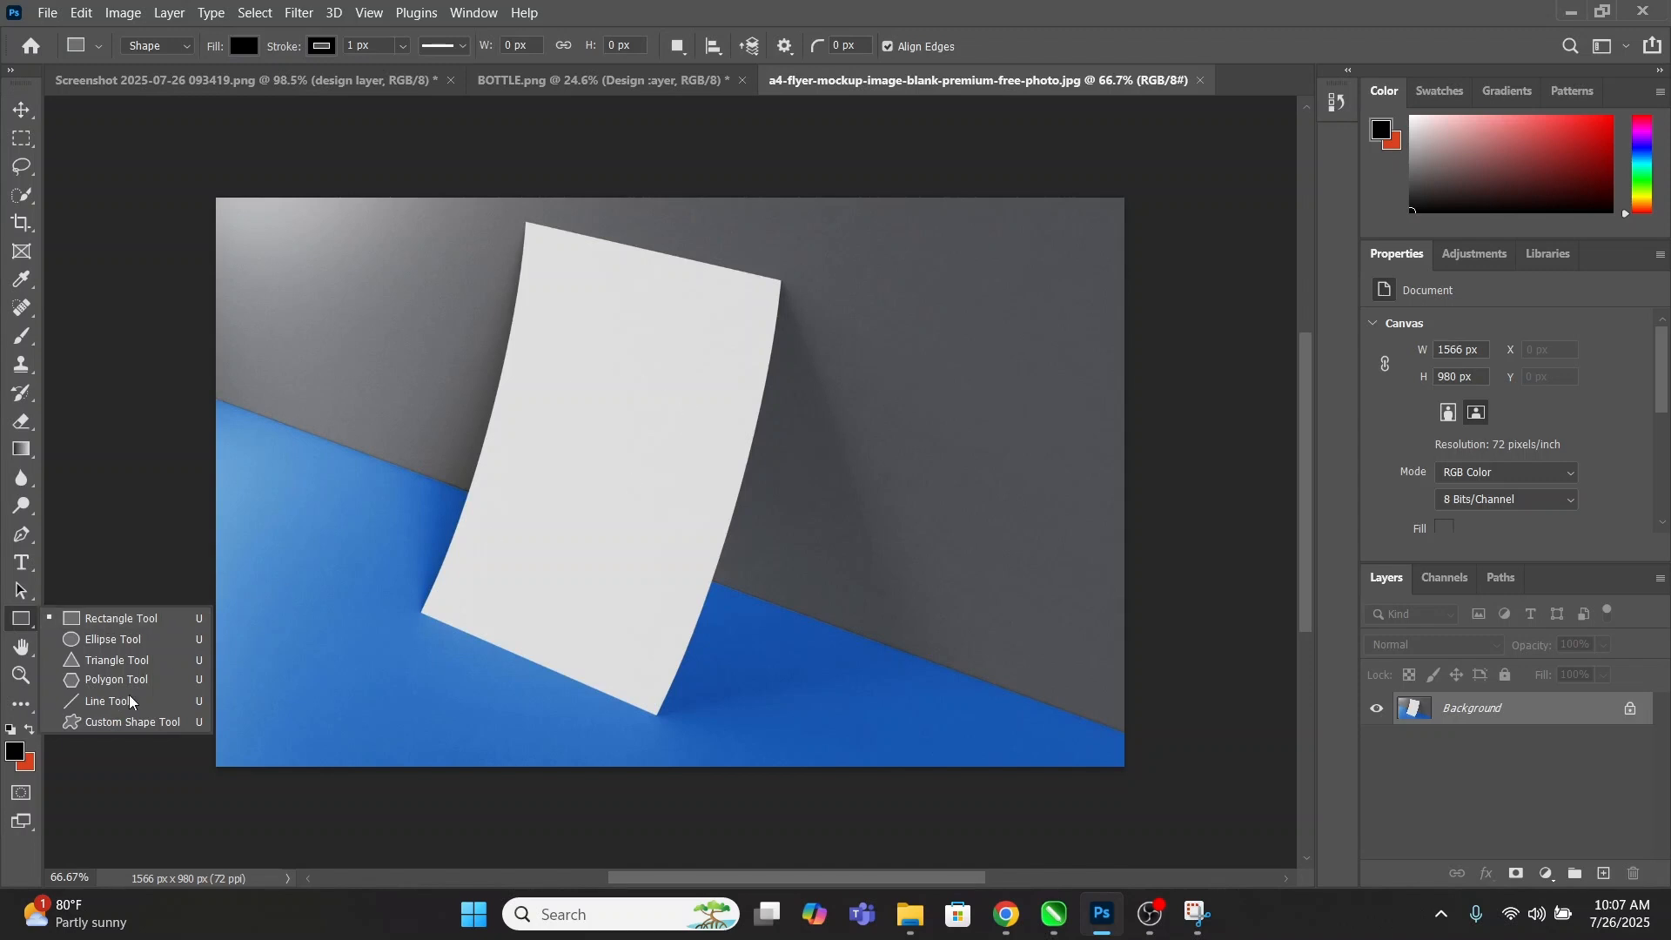
pyautogui.click(115, 620)
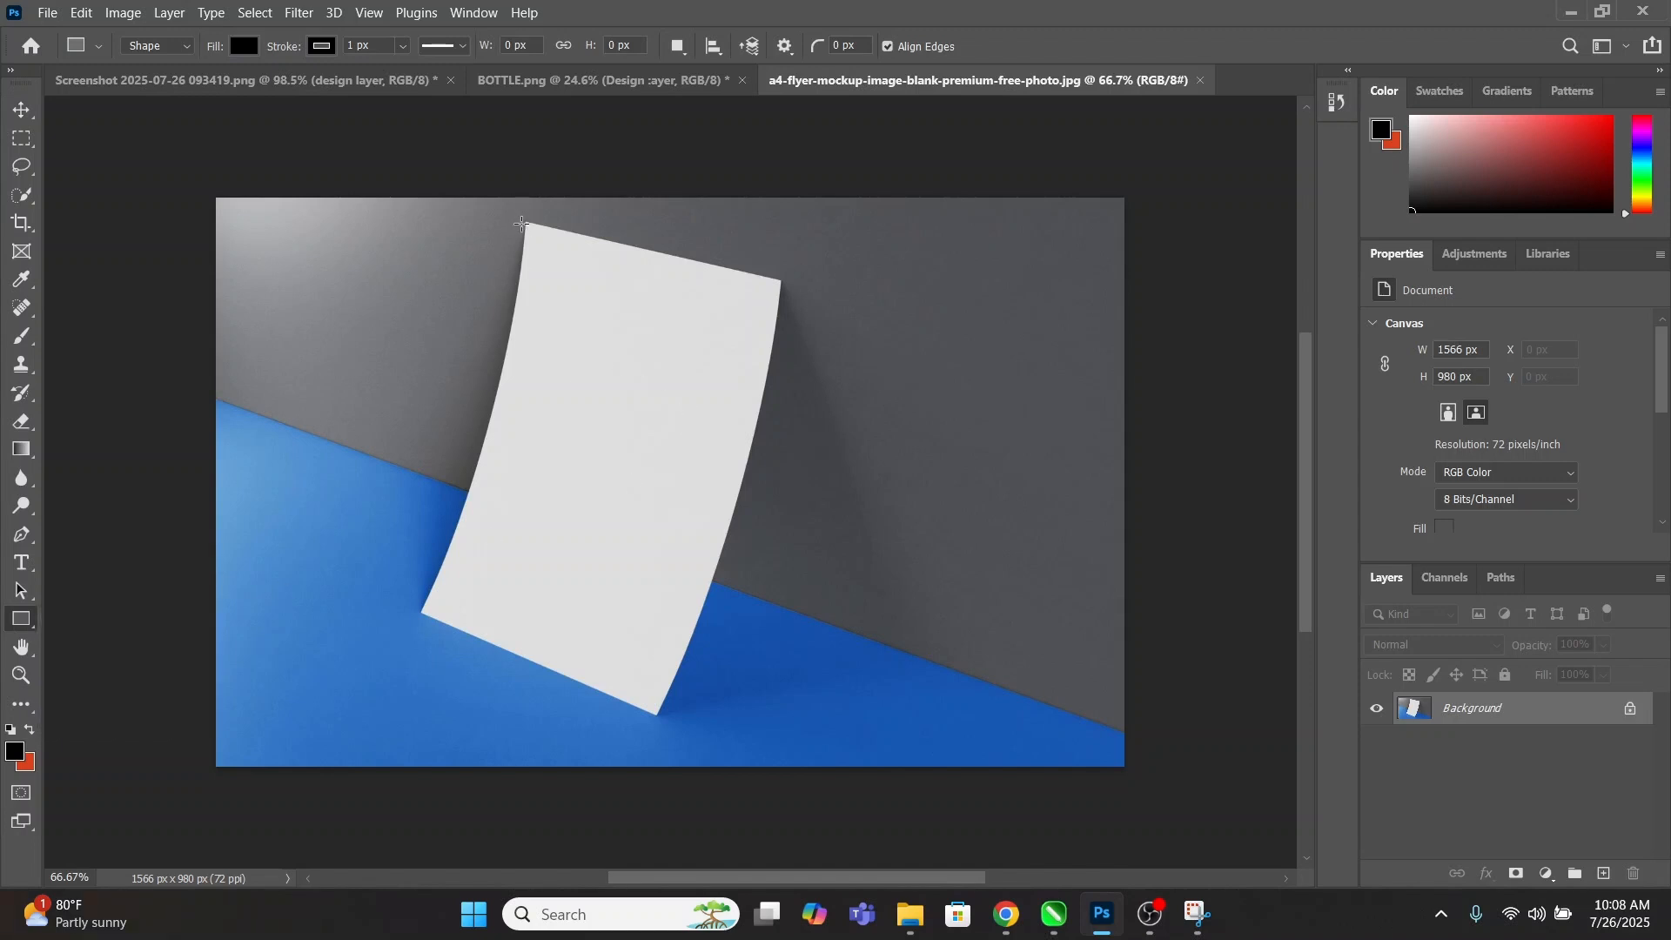
pyautogui.moveTo(525, 220); pyautogui.dragTo(841, 717)
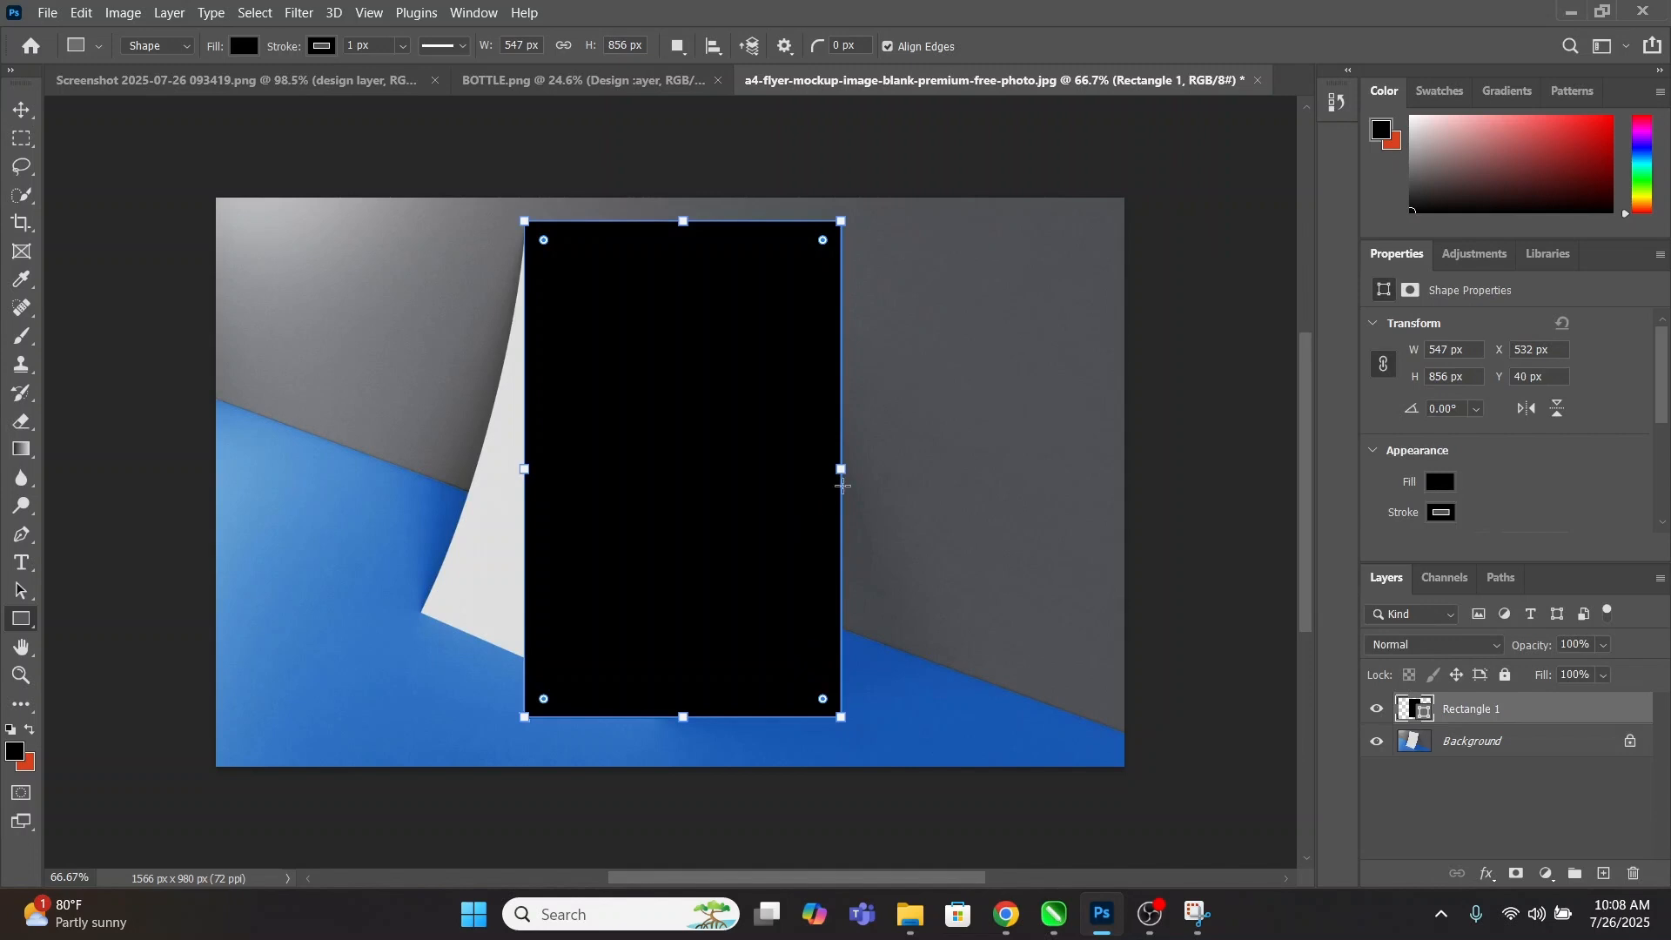
pyautogui.moveTo(845, 471); pyautogui.dragTo(862, 471)
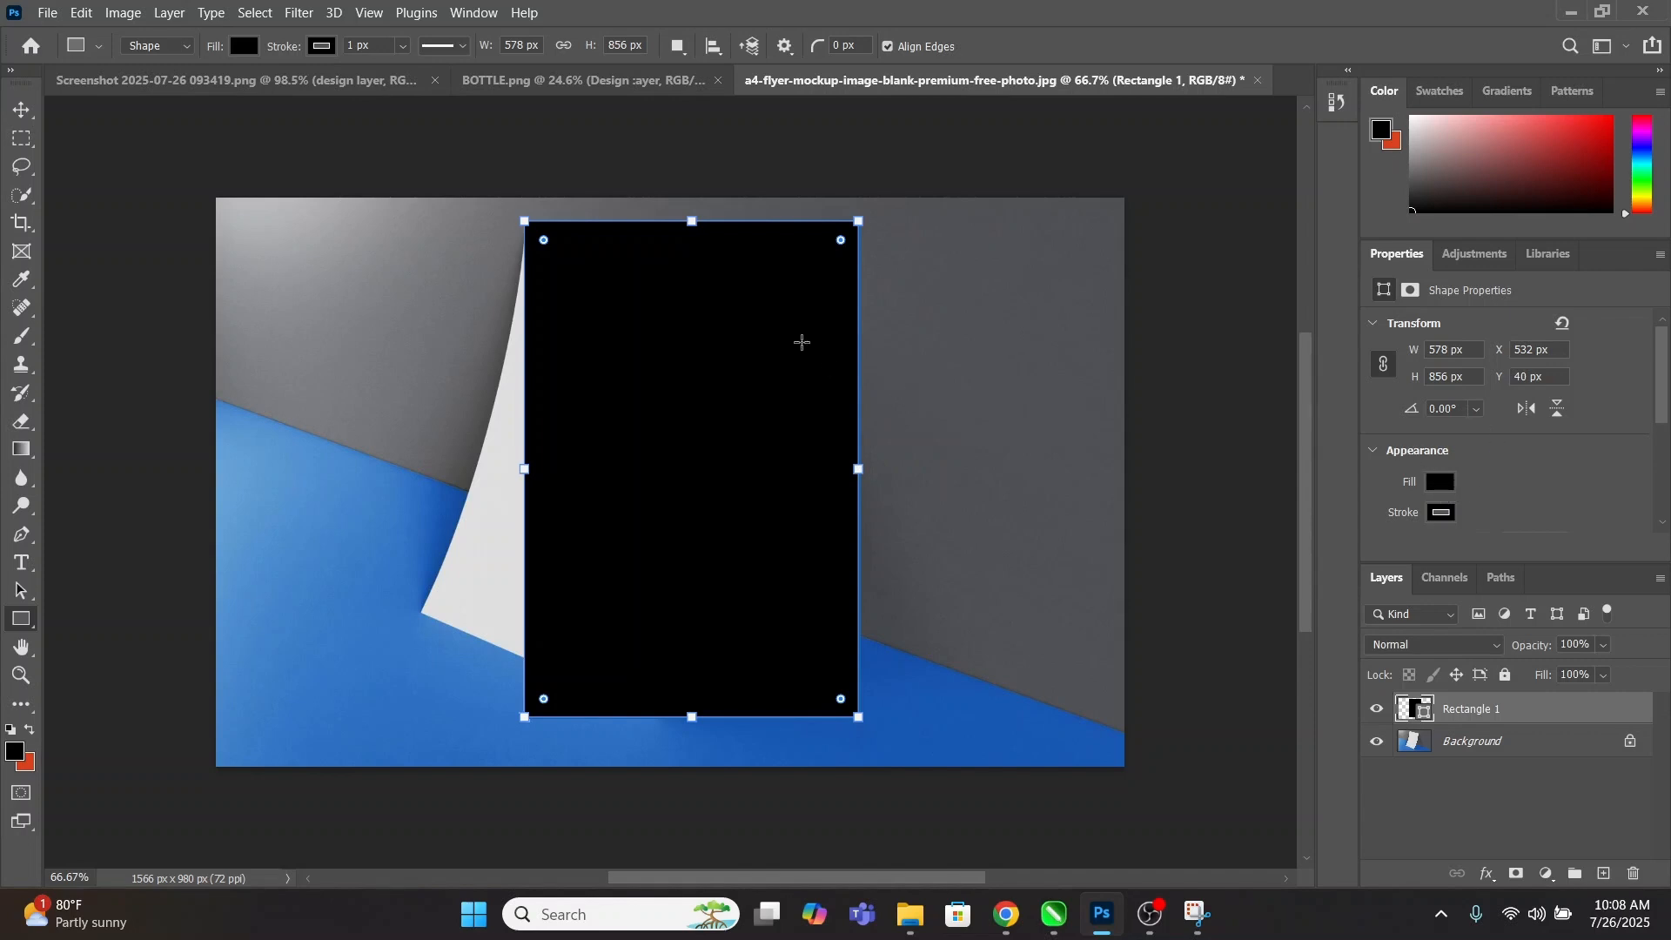
# Remove both the fill and the stroke from the rectangle shape.
pyautogui.click(1440, 483)
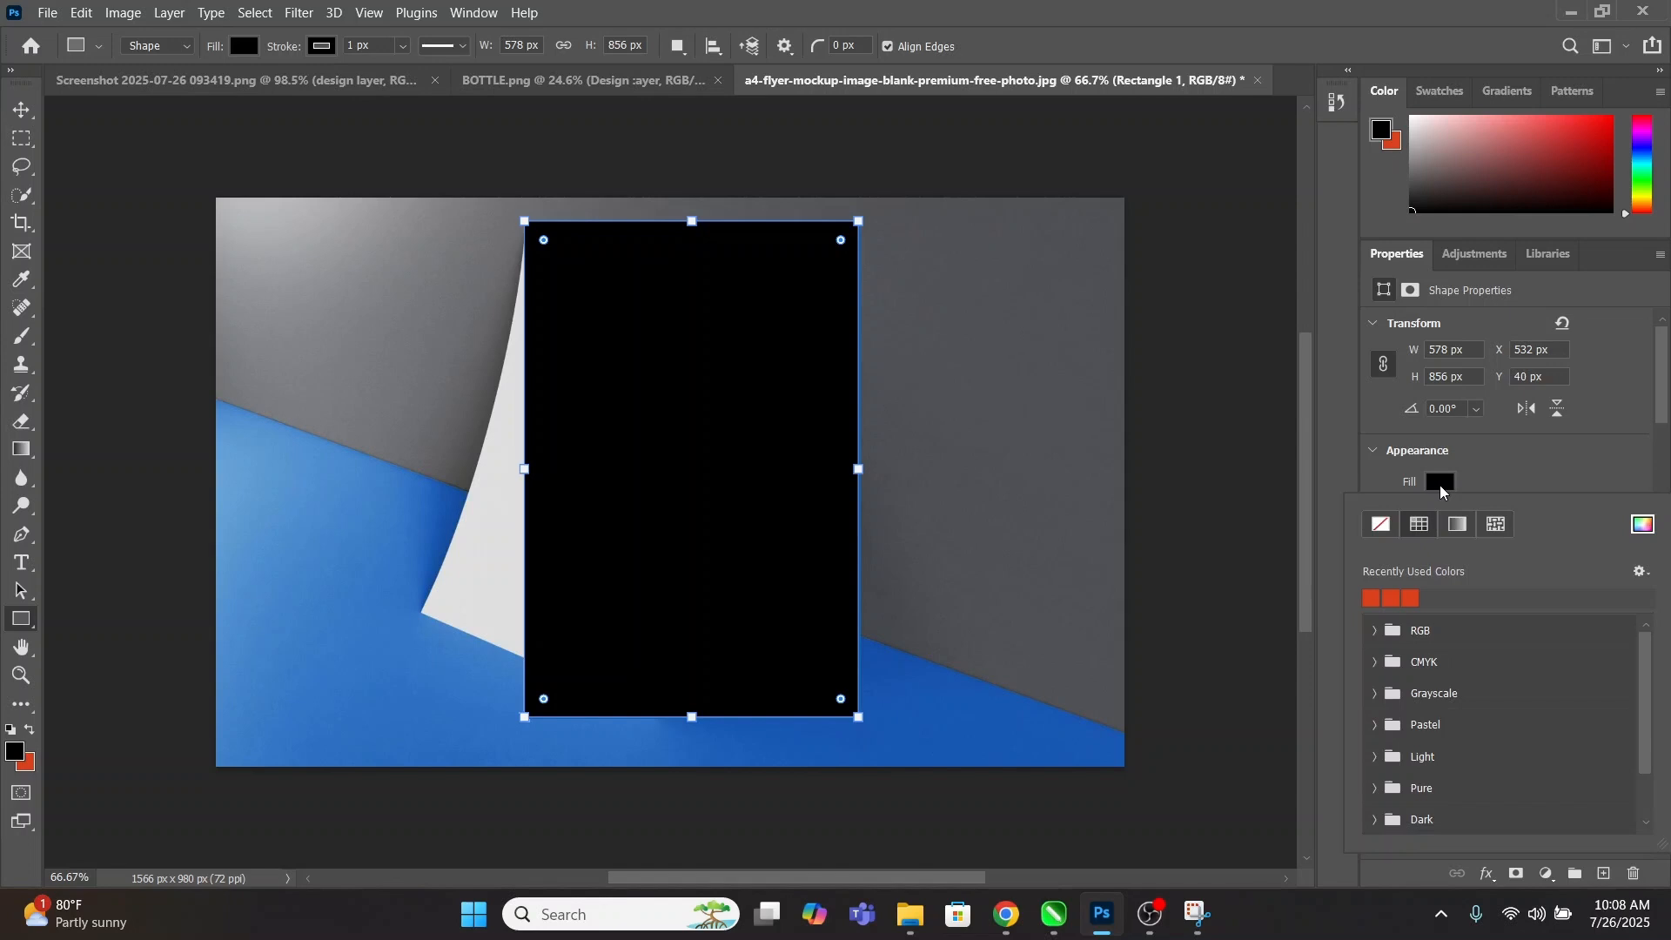
pyautogui.click(1382, 525)
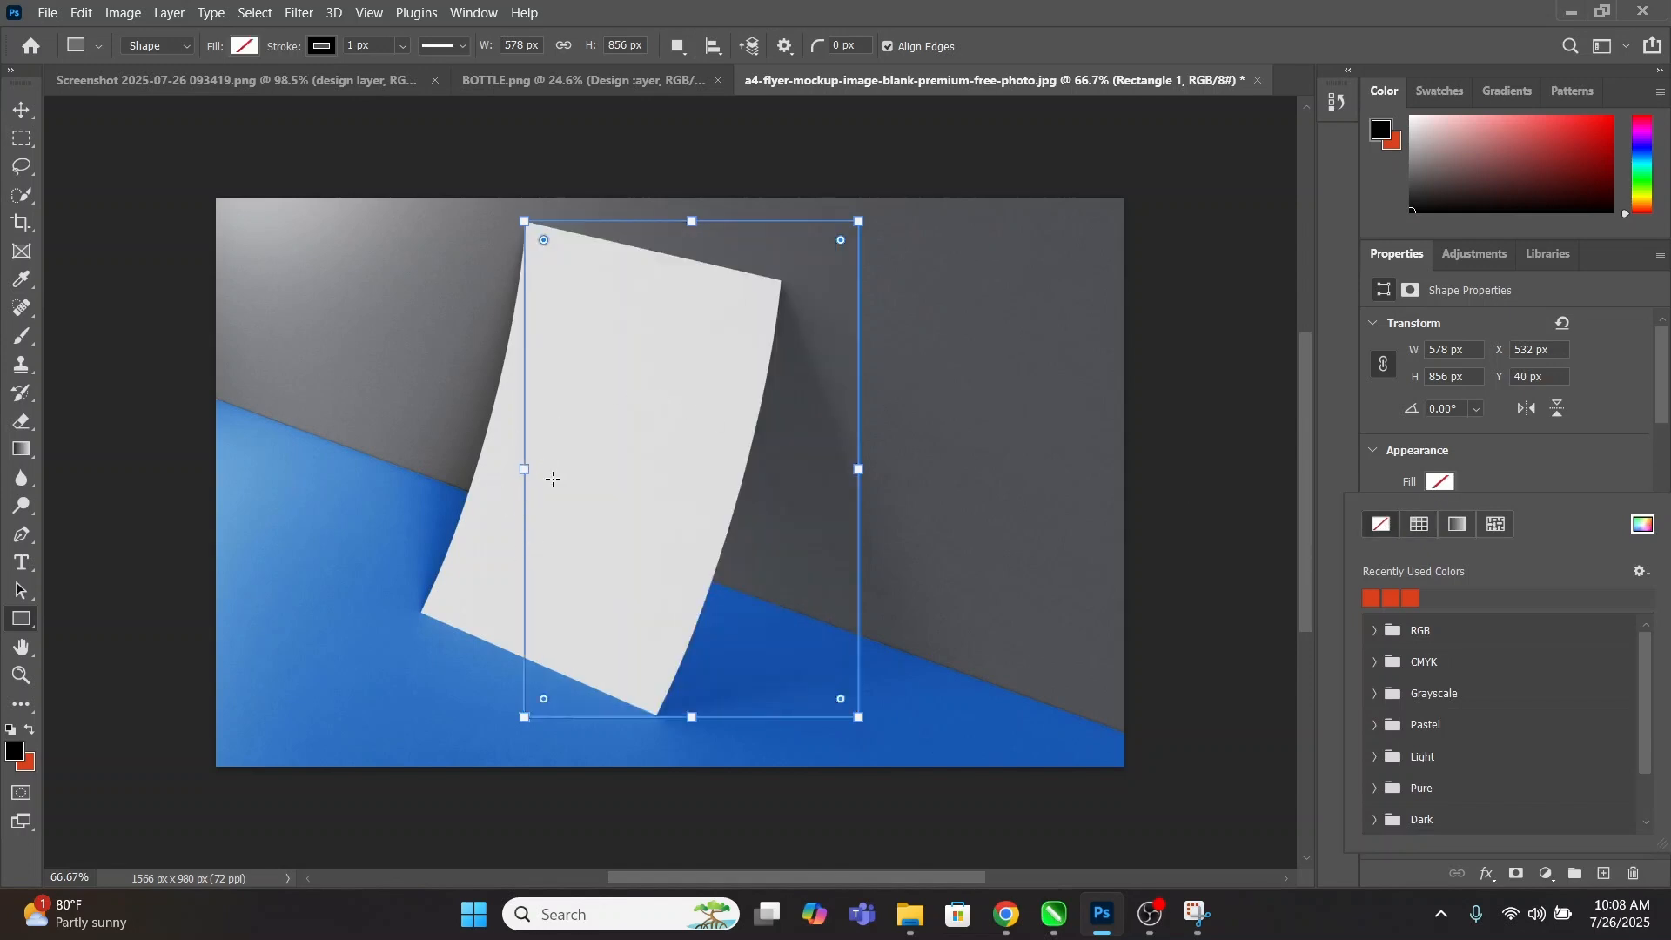
pyautogui.click(1548, 478)
pyautogui.click(1440, 514)
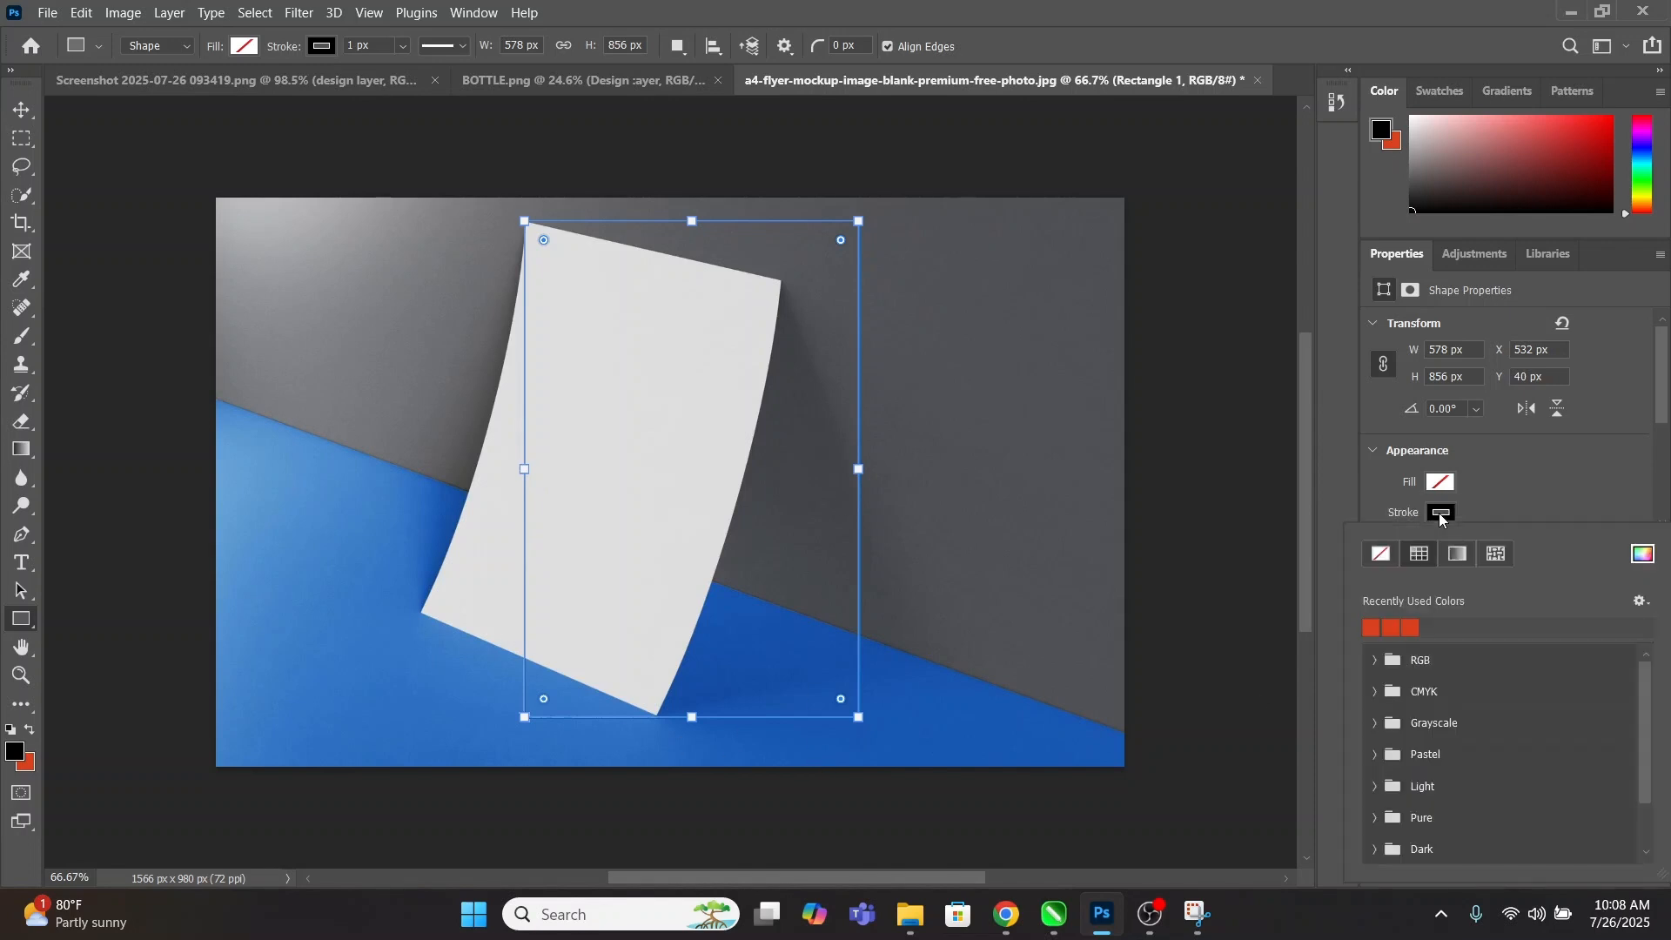
pyautogui.click(1378, 557)
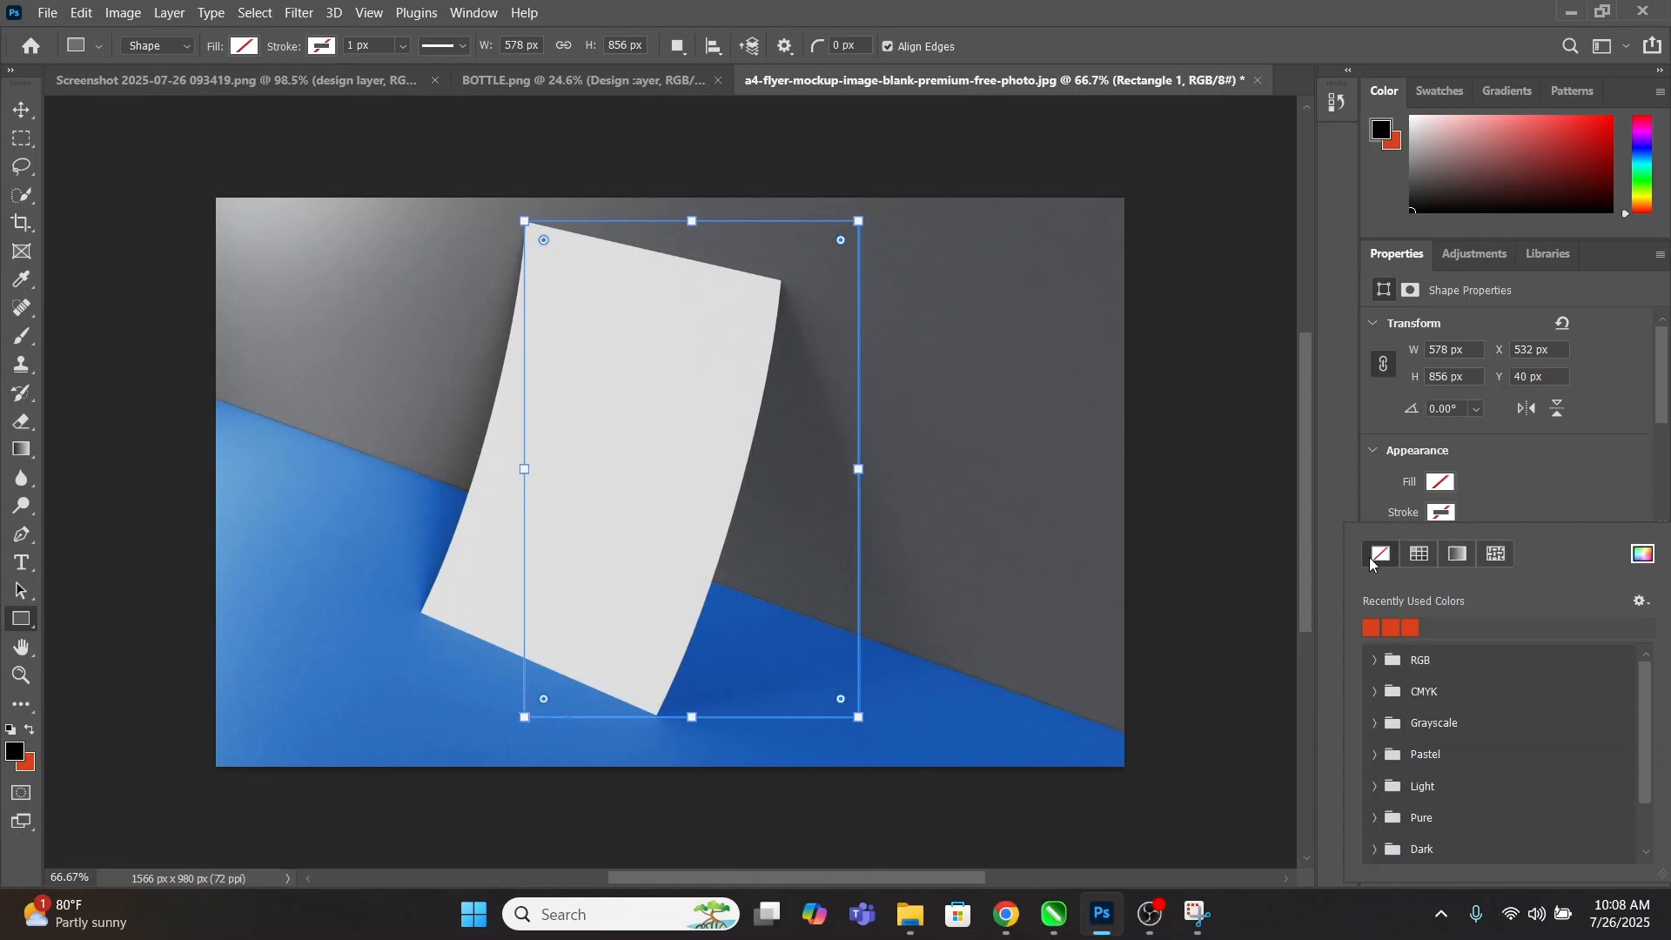
pyautogui.click(1521, 494)
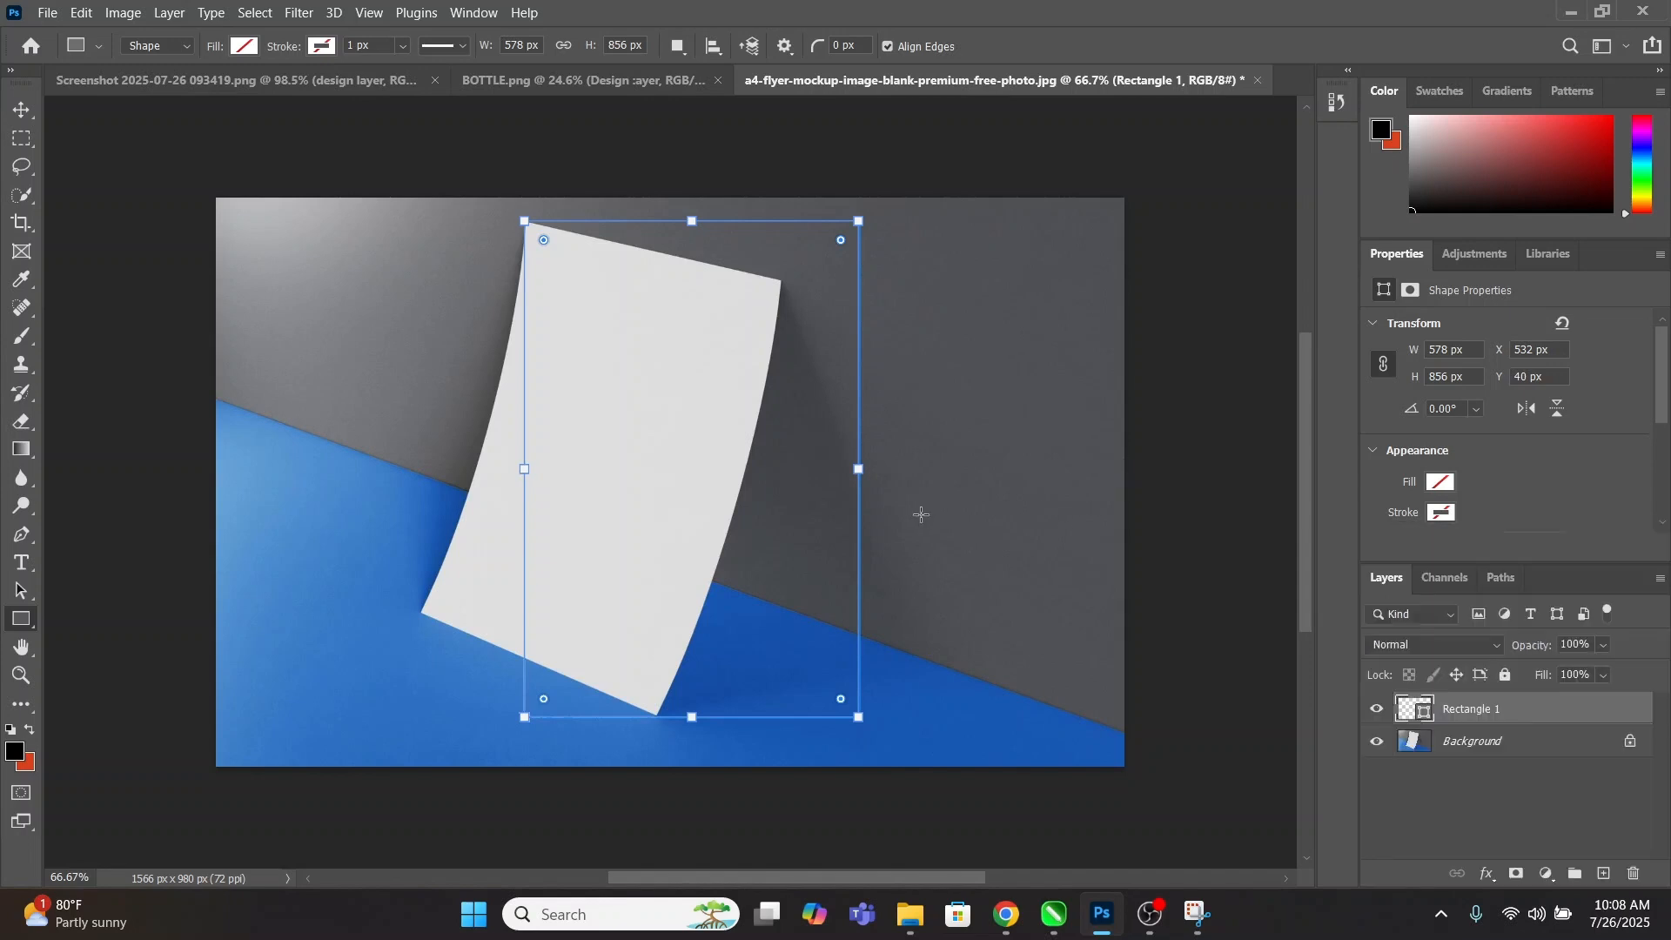
# Convert the rectangle shape layer to a smart object and rename it Design Layer.
pyautogui.scroll(2, 796, 505)
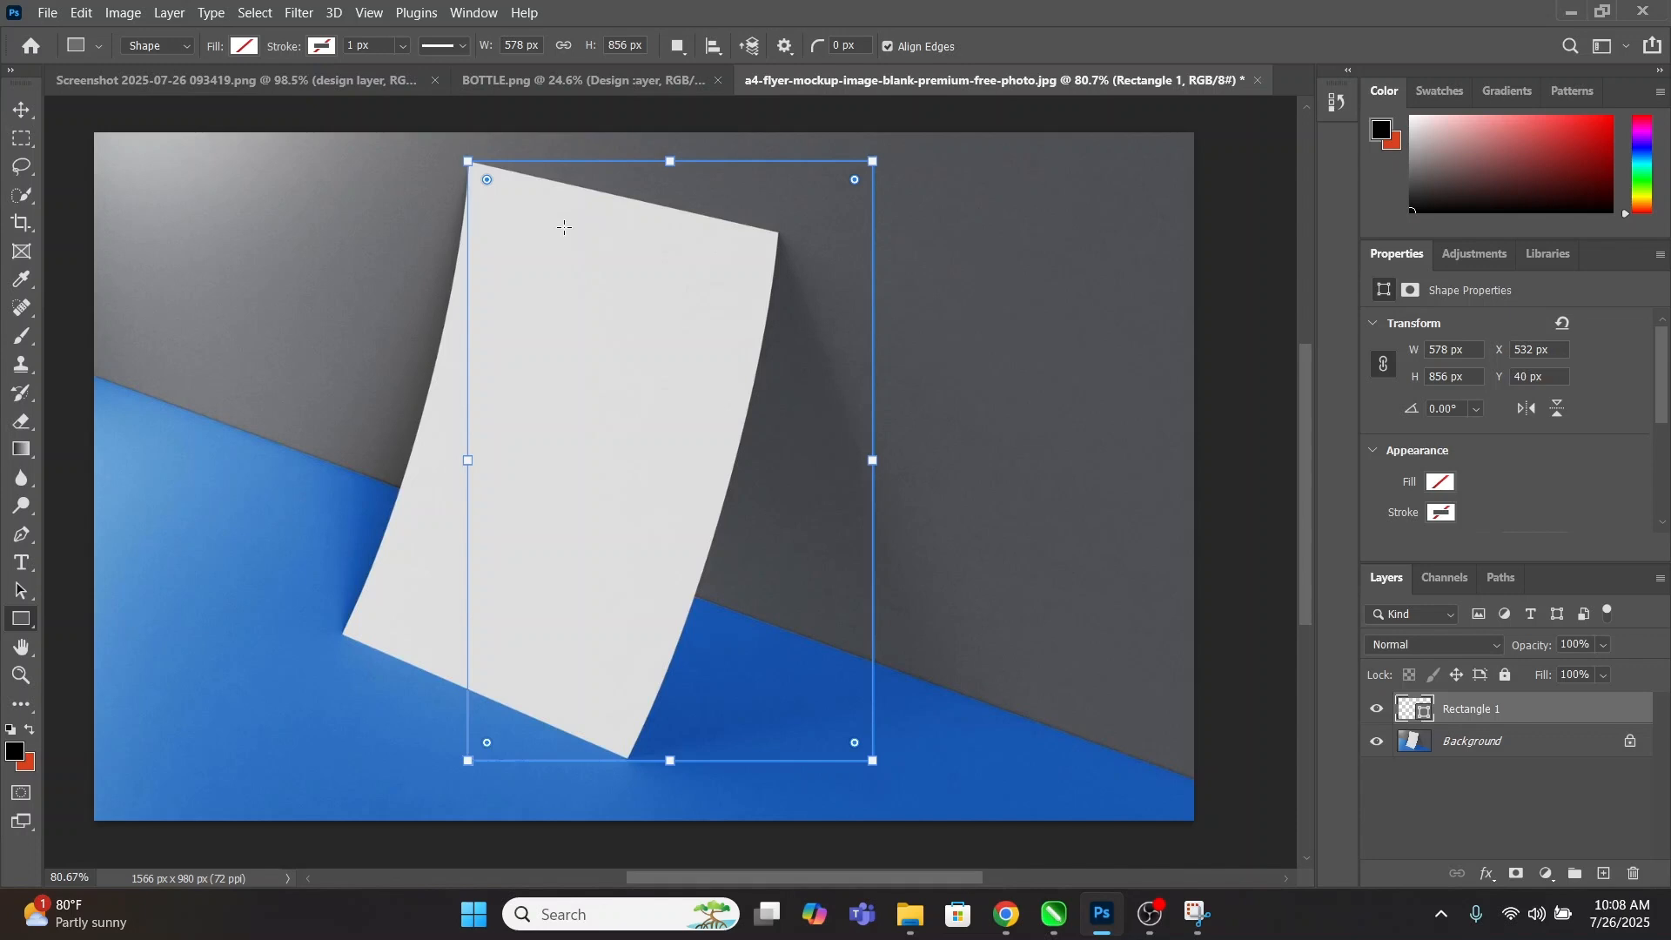
pyautogui.rightClick(1542, 712)
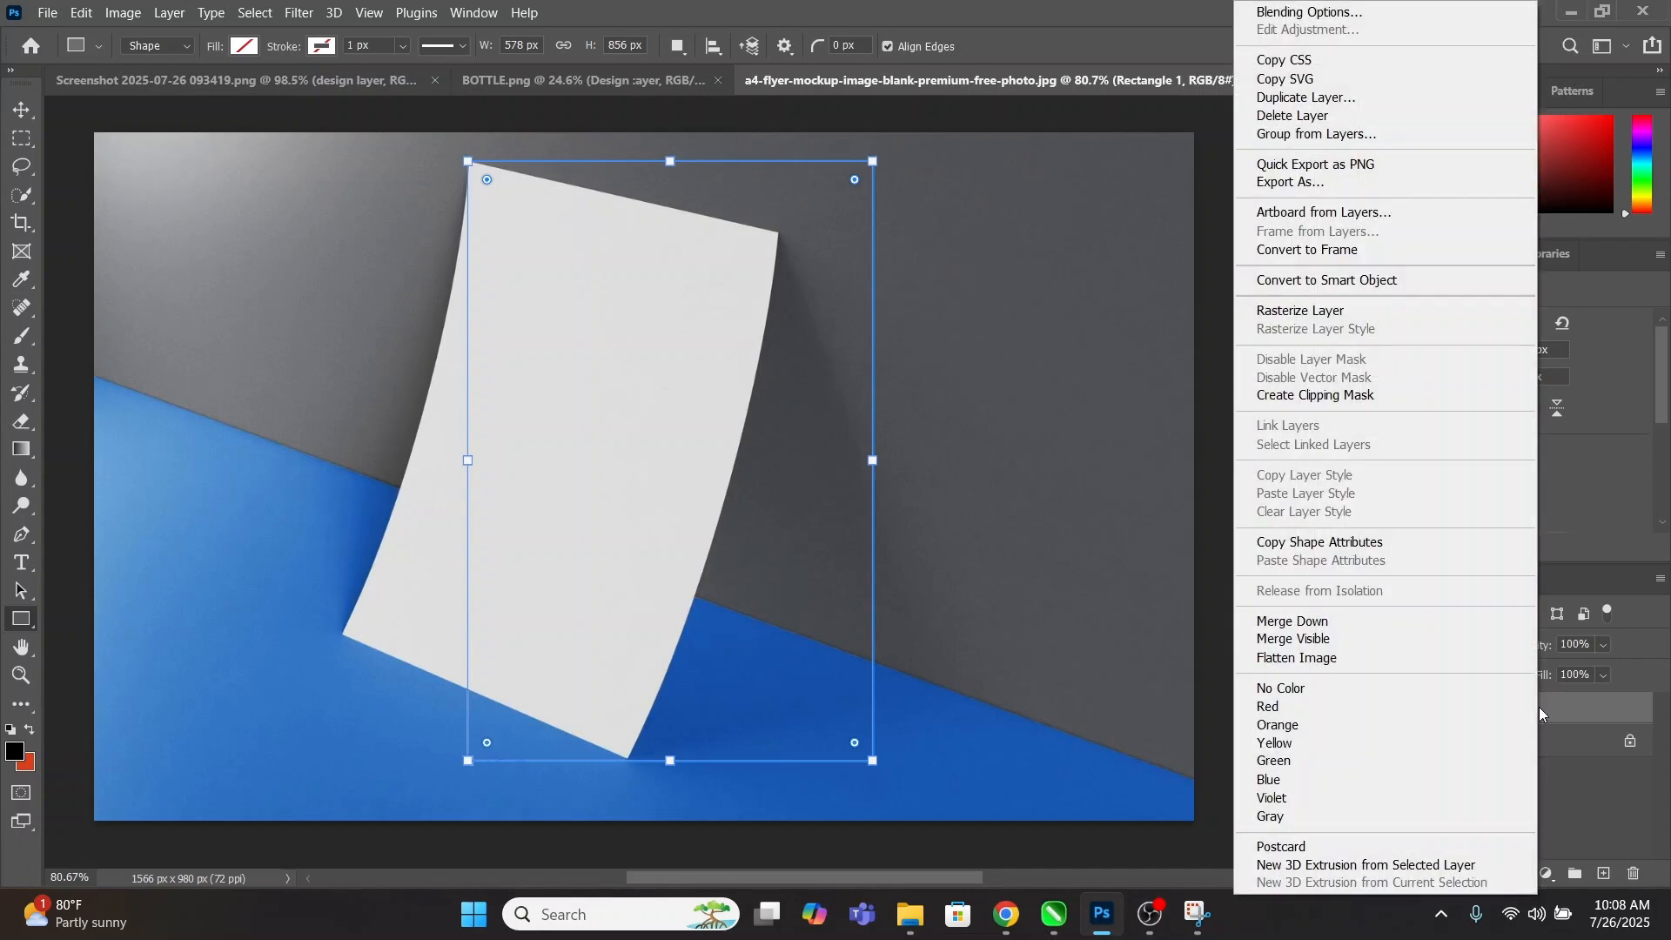
pyautogui.click(1348, 279)
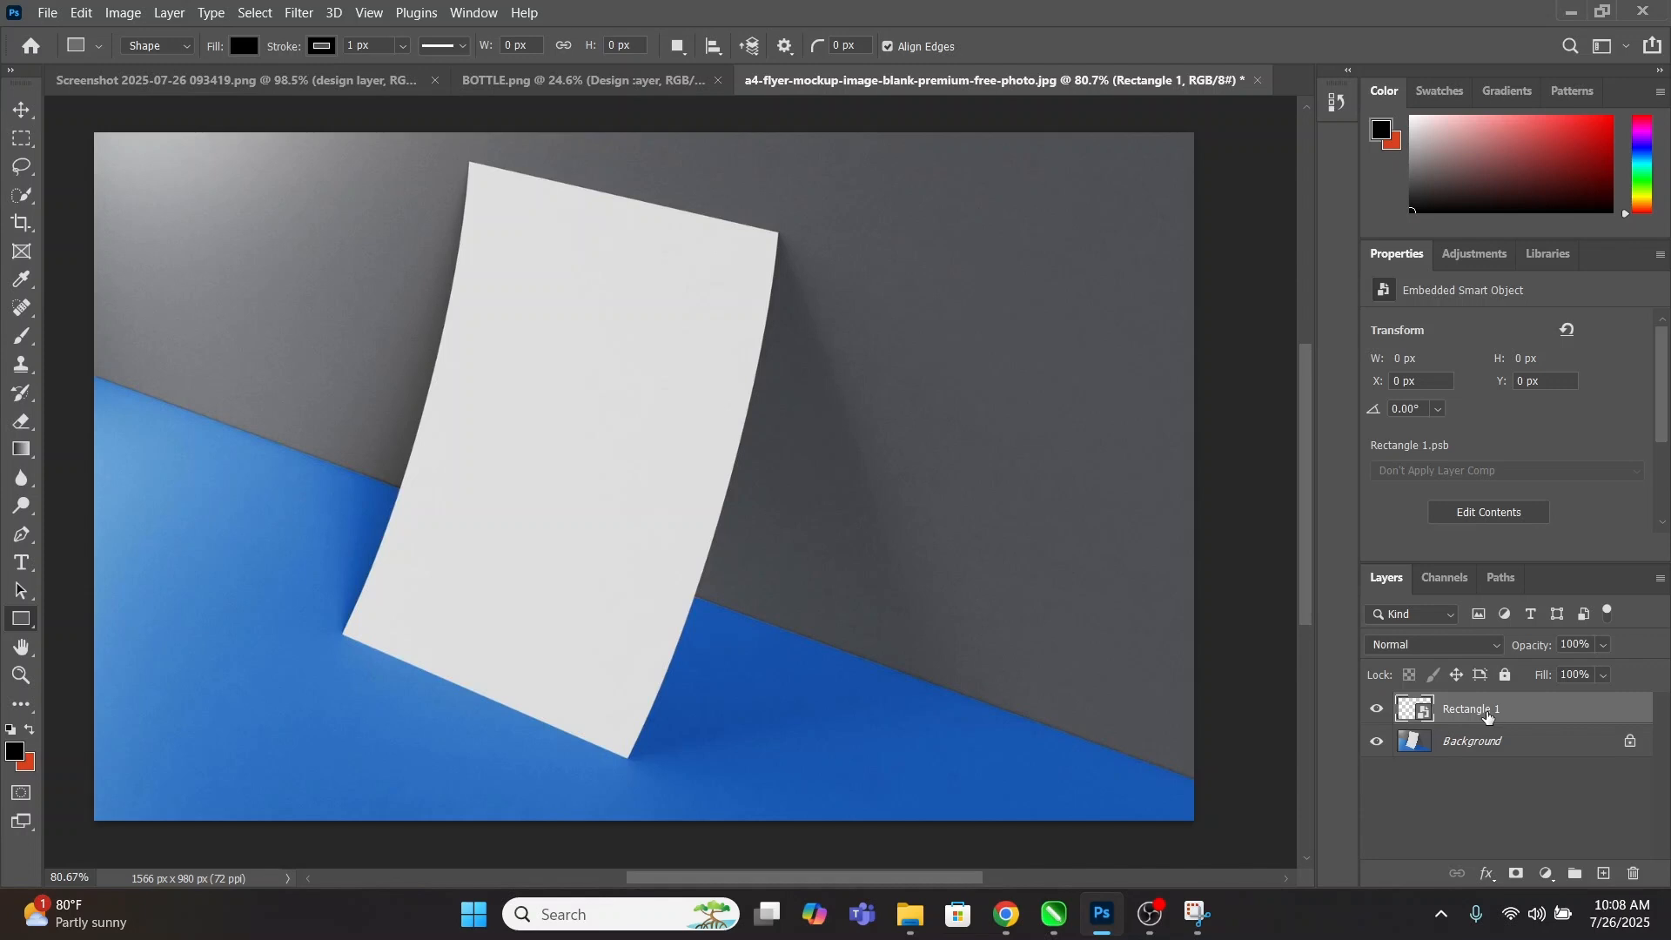
pyautogui.doubleClick(1492, 710)
pyautogui.write('Design Layer')
pyautogui.press('Return')
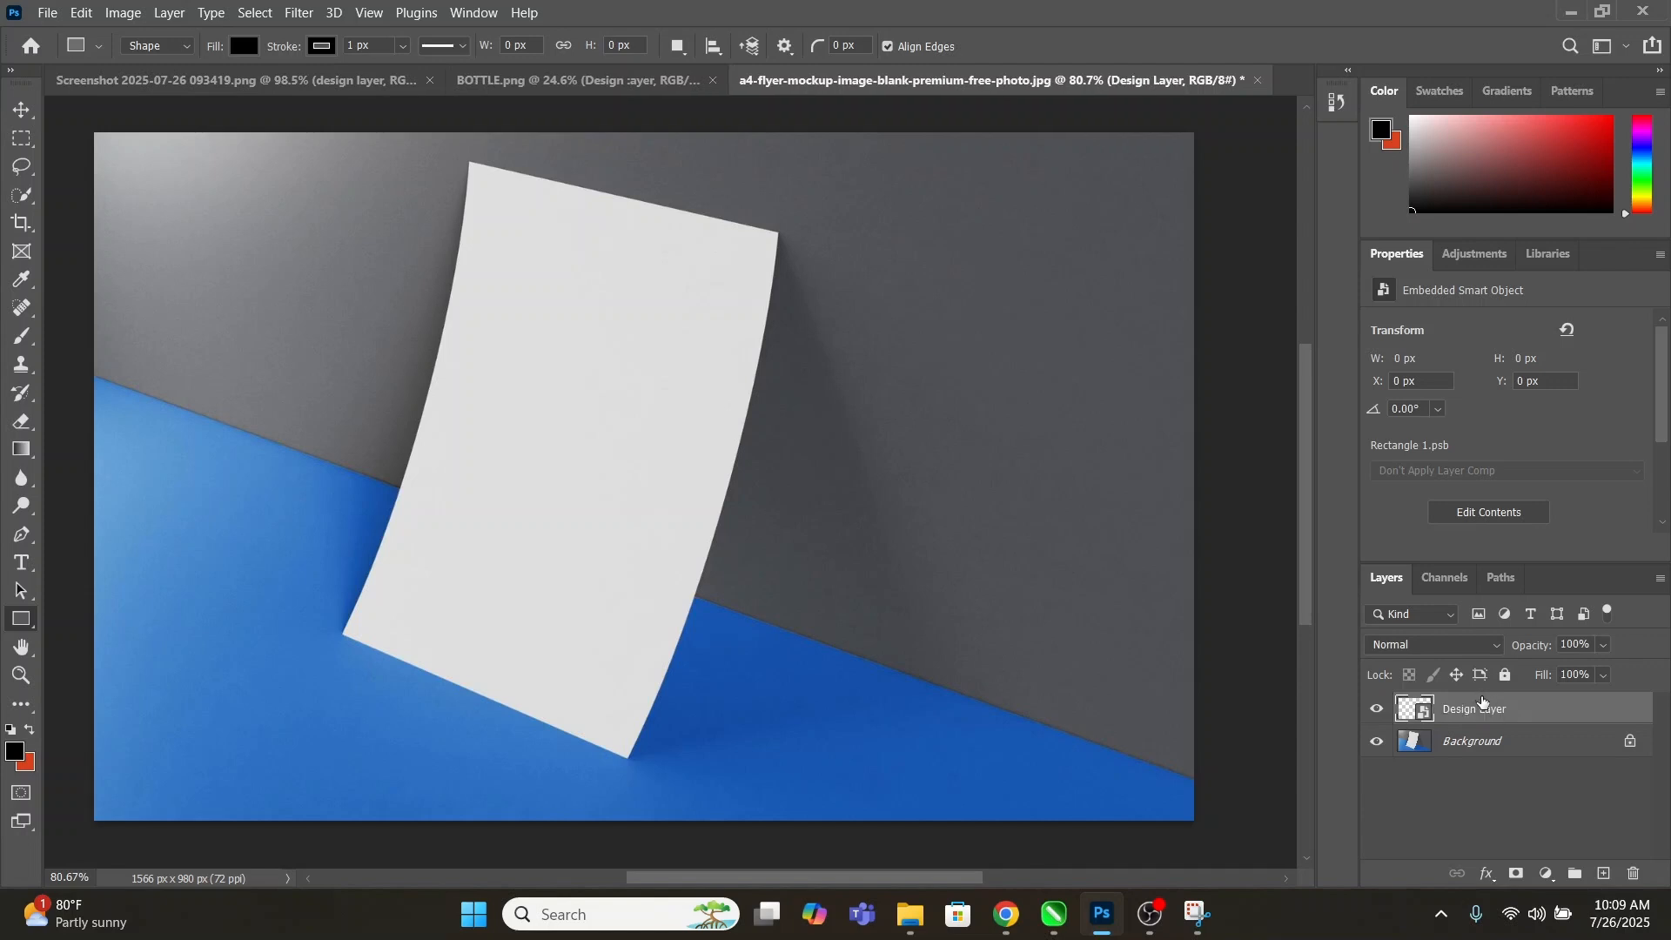
# Free-transform the Design Layer and distort its lower and upper-right corners roughly onto the matching corners of the tilted sheet.
pyautogui.hotkey('ctrl', 't')
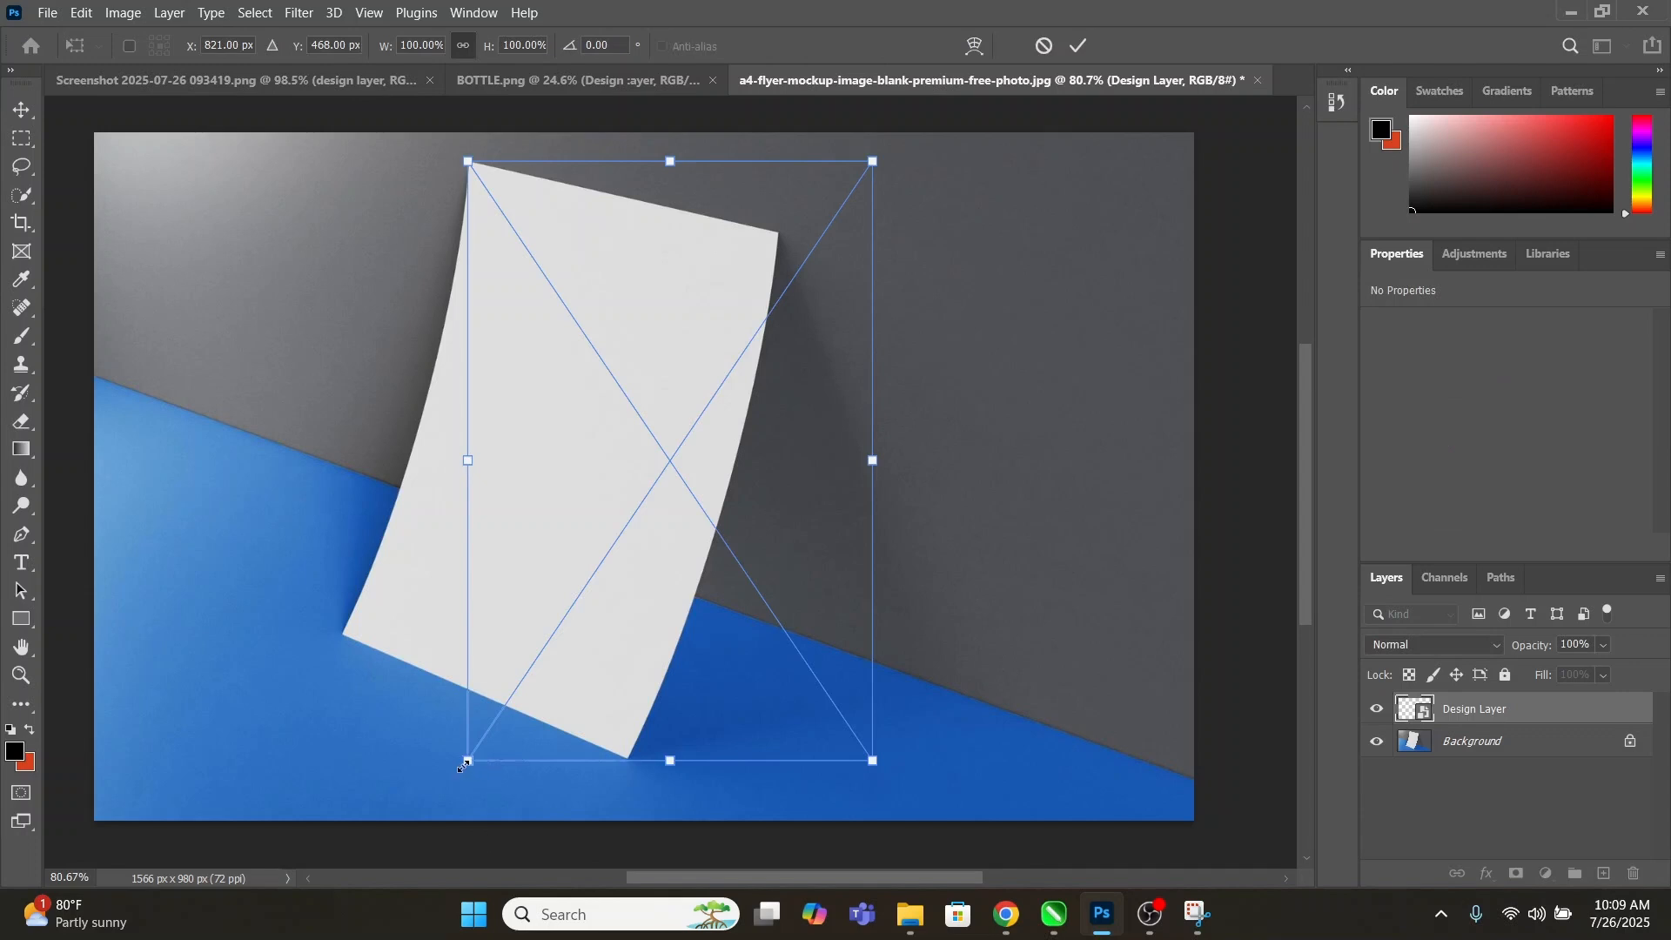
pyautogui.moveTo(463, 766); pyautogui.dragTo(460, 769)
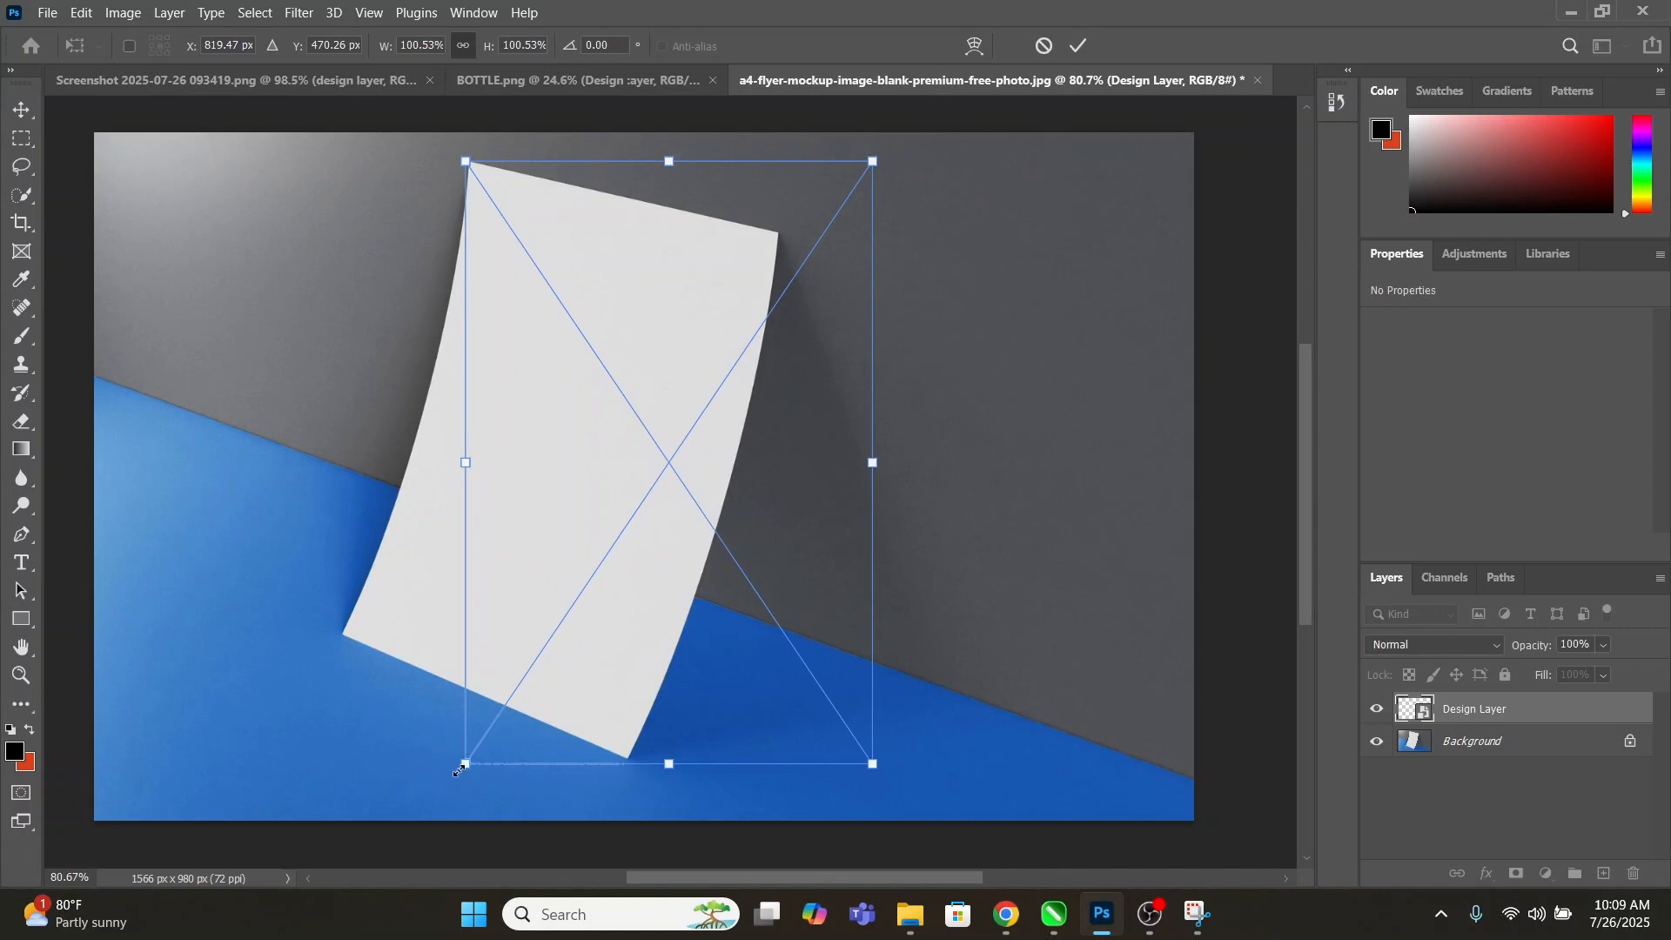
pyautogui.moveTo(460, 770); pyautogui.dragTo(458, 774)
pyautogui.rightClick(646, 295)
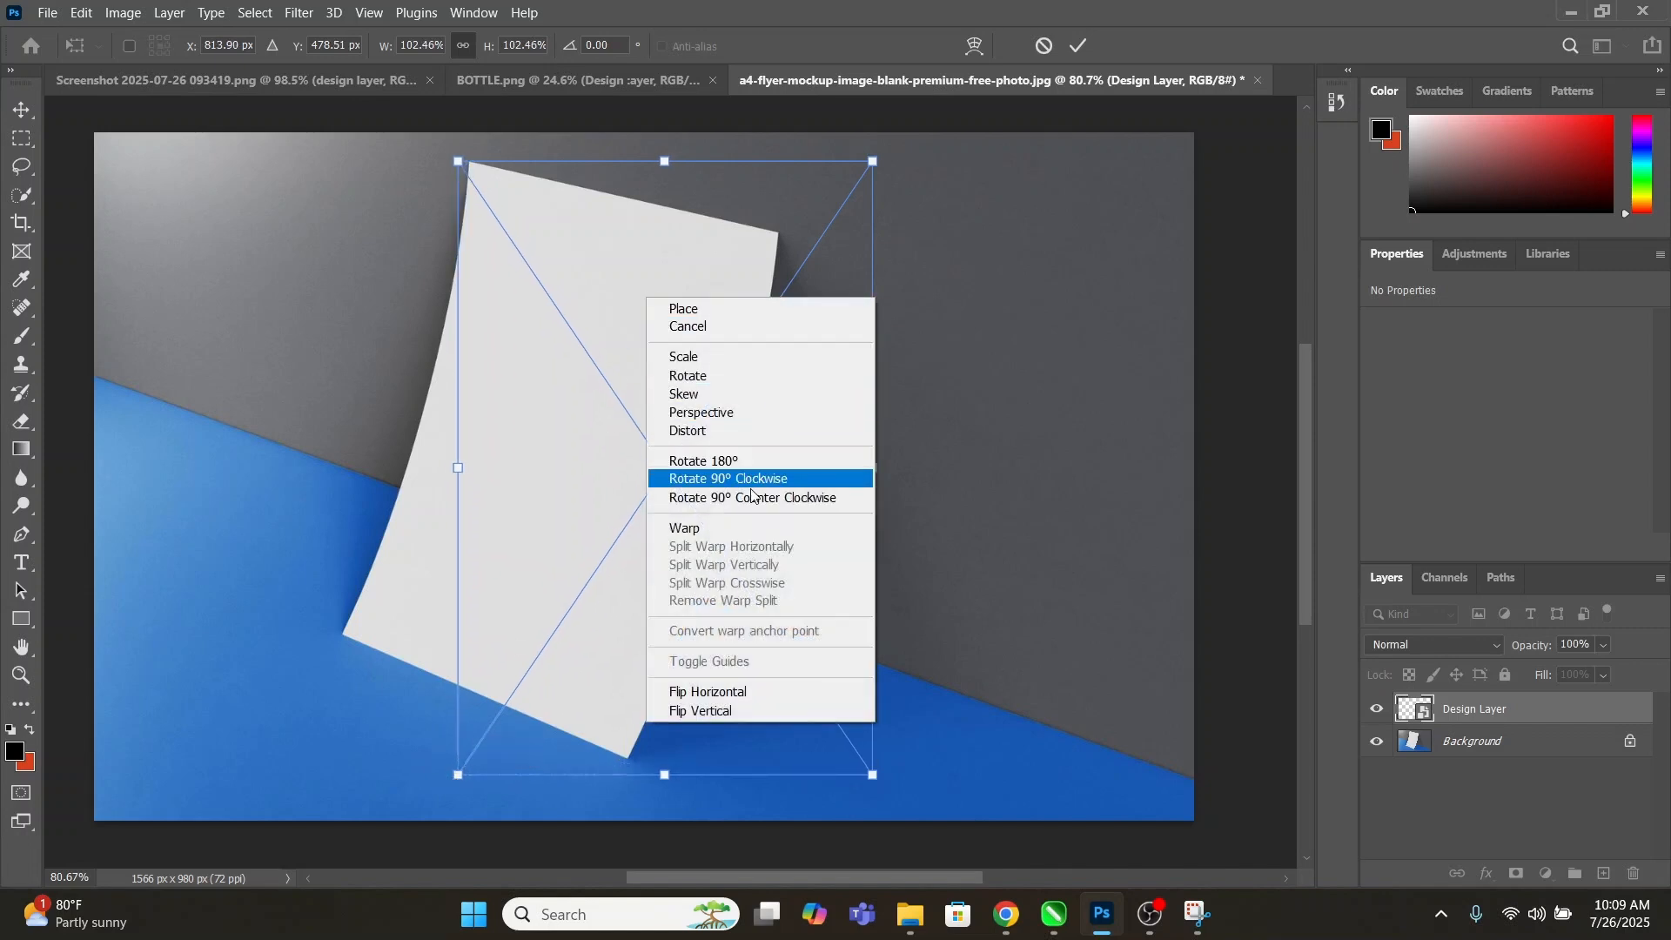
pyautogui.click(557, 686)
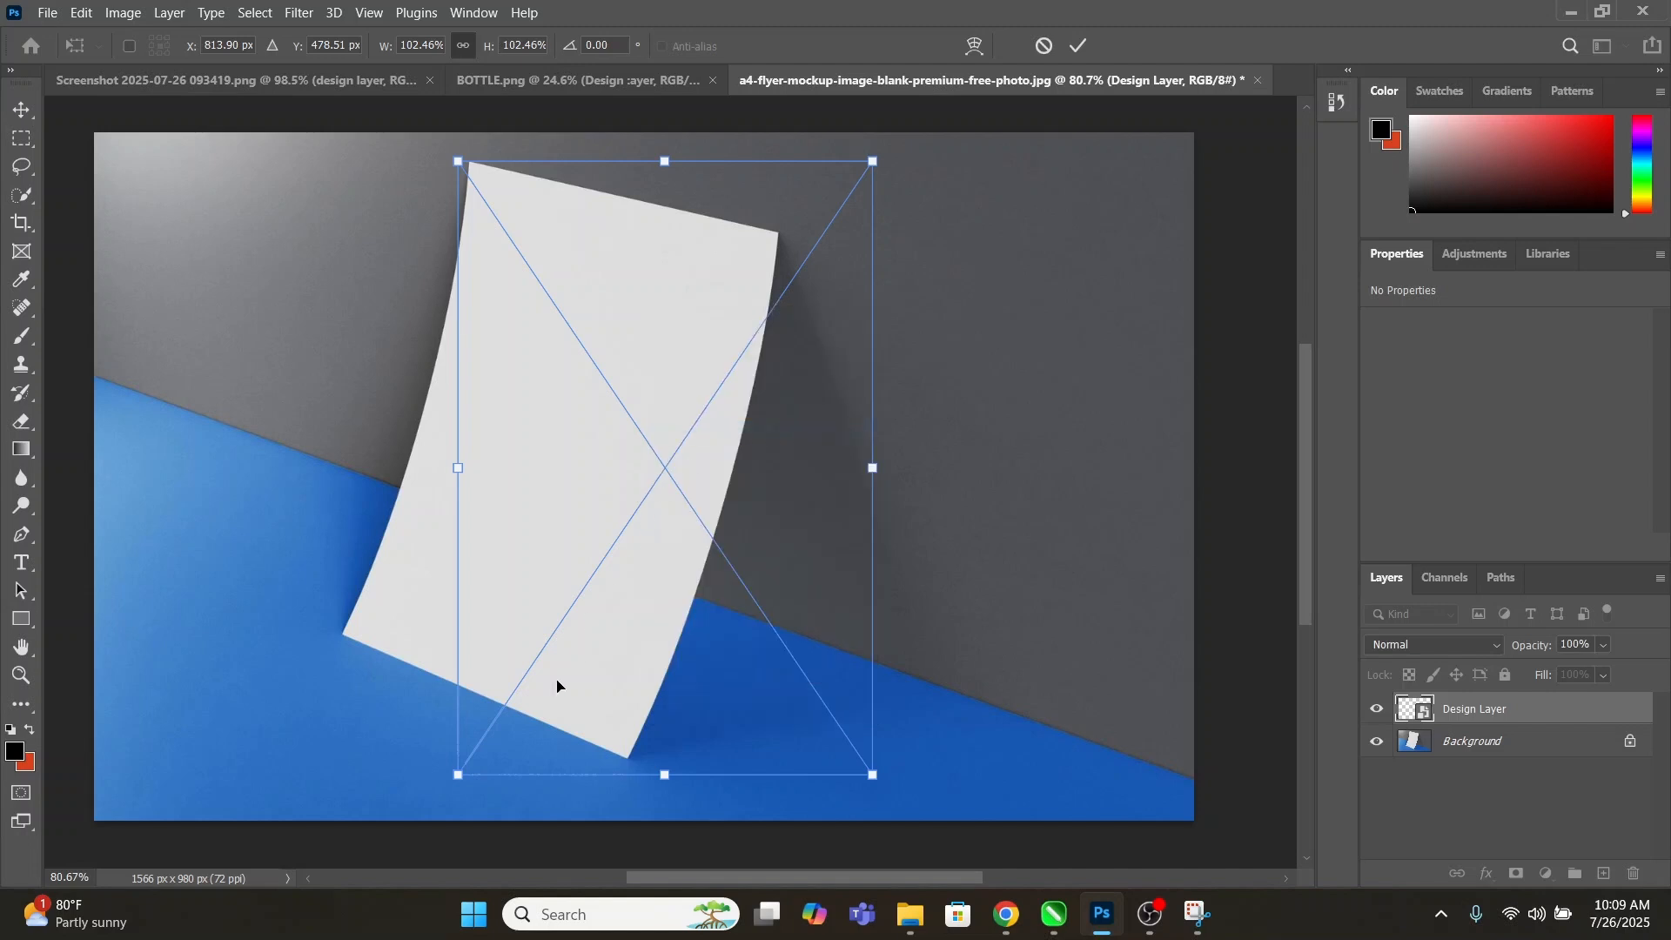
pyautogui.moveTo(460, 784); pyautogui.dragTo(347, 636)
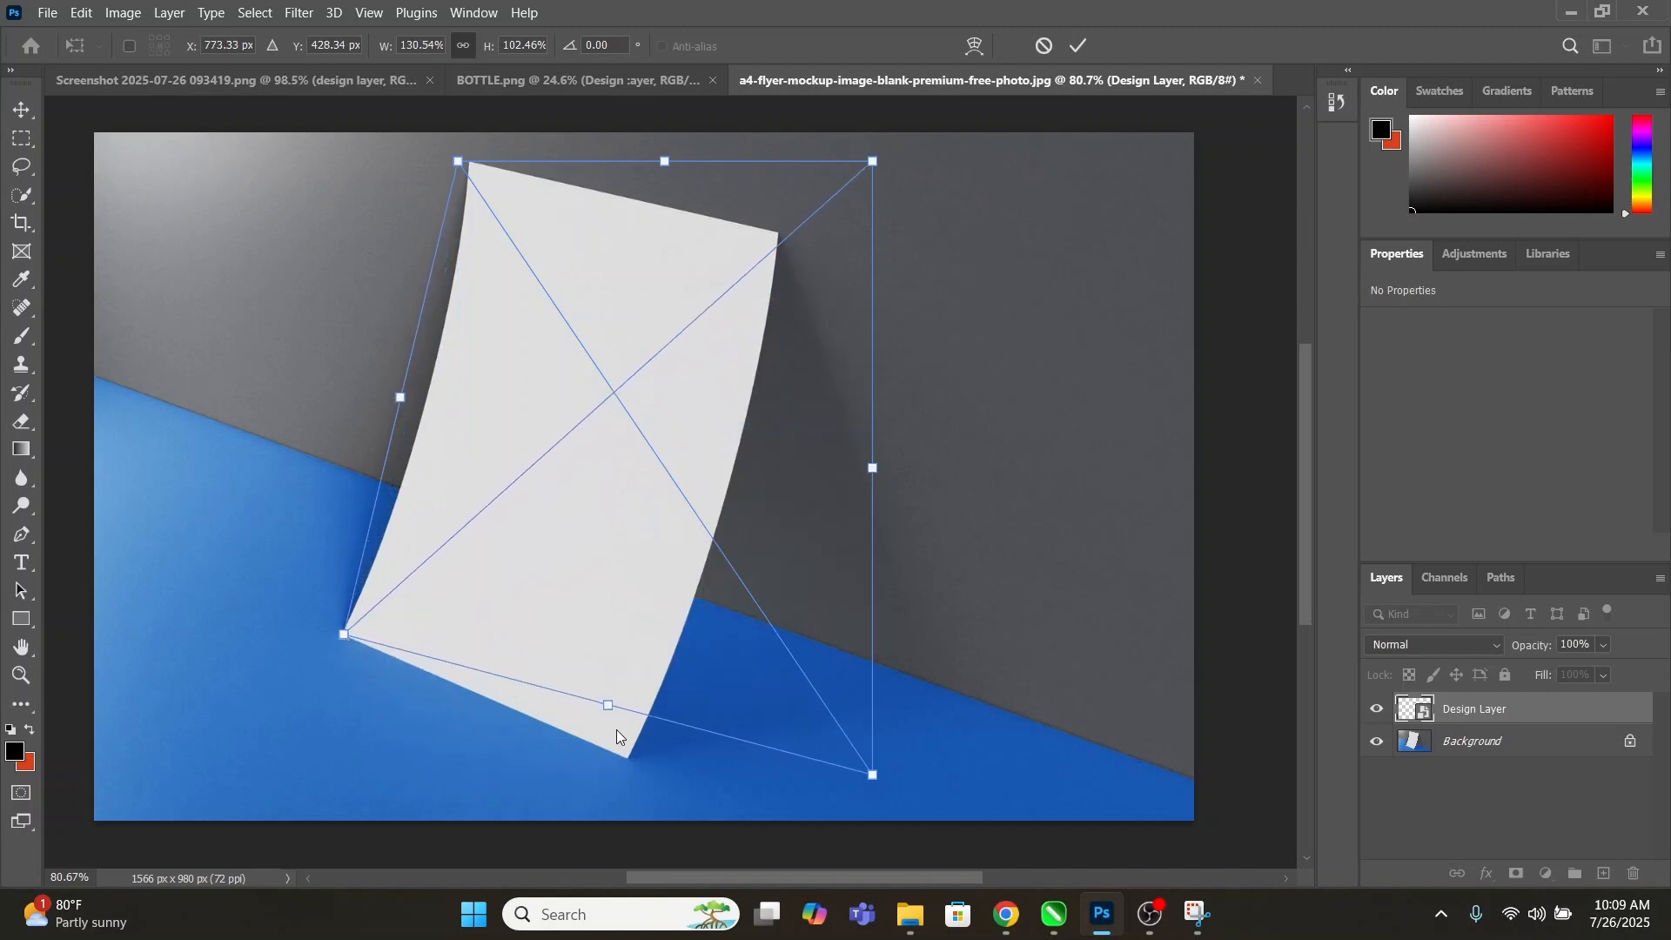
pyautogui.hscroll(-2, 787, 749)
pyautogui.moveTo(945, 776); pyautogui.dragTo(699, 760)
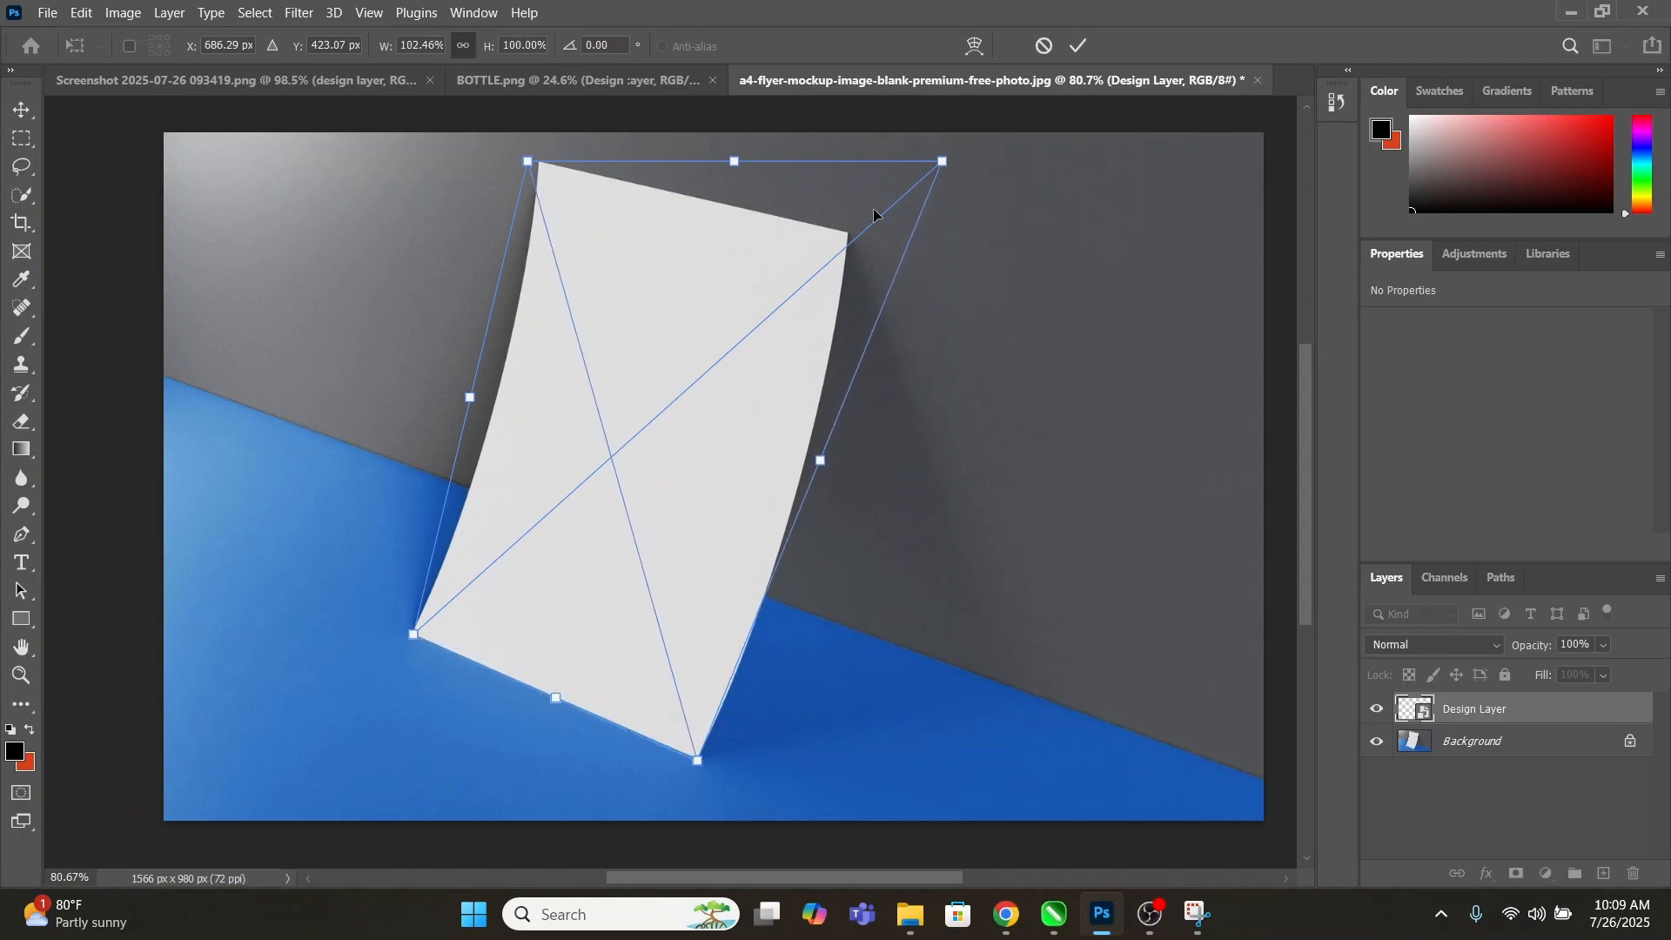
pyautogui.moveTo(946, 165); pyautogui.dragTo(855, 241)
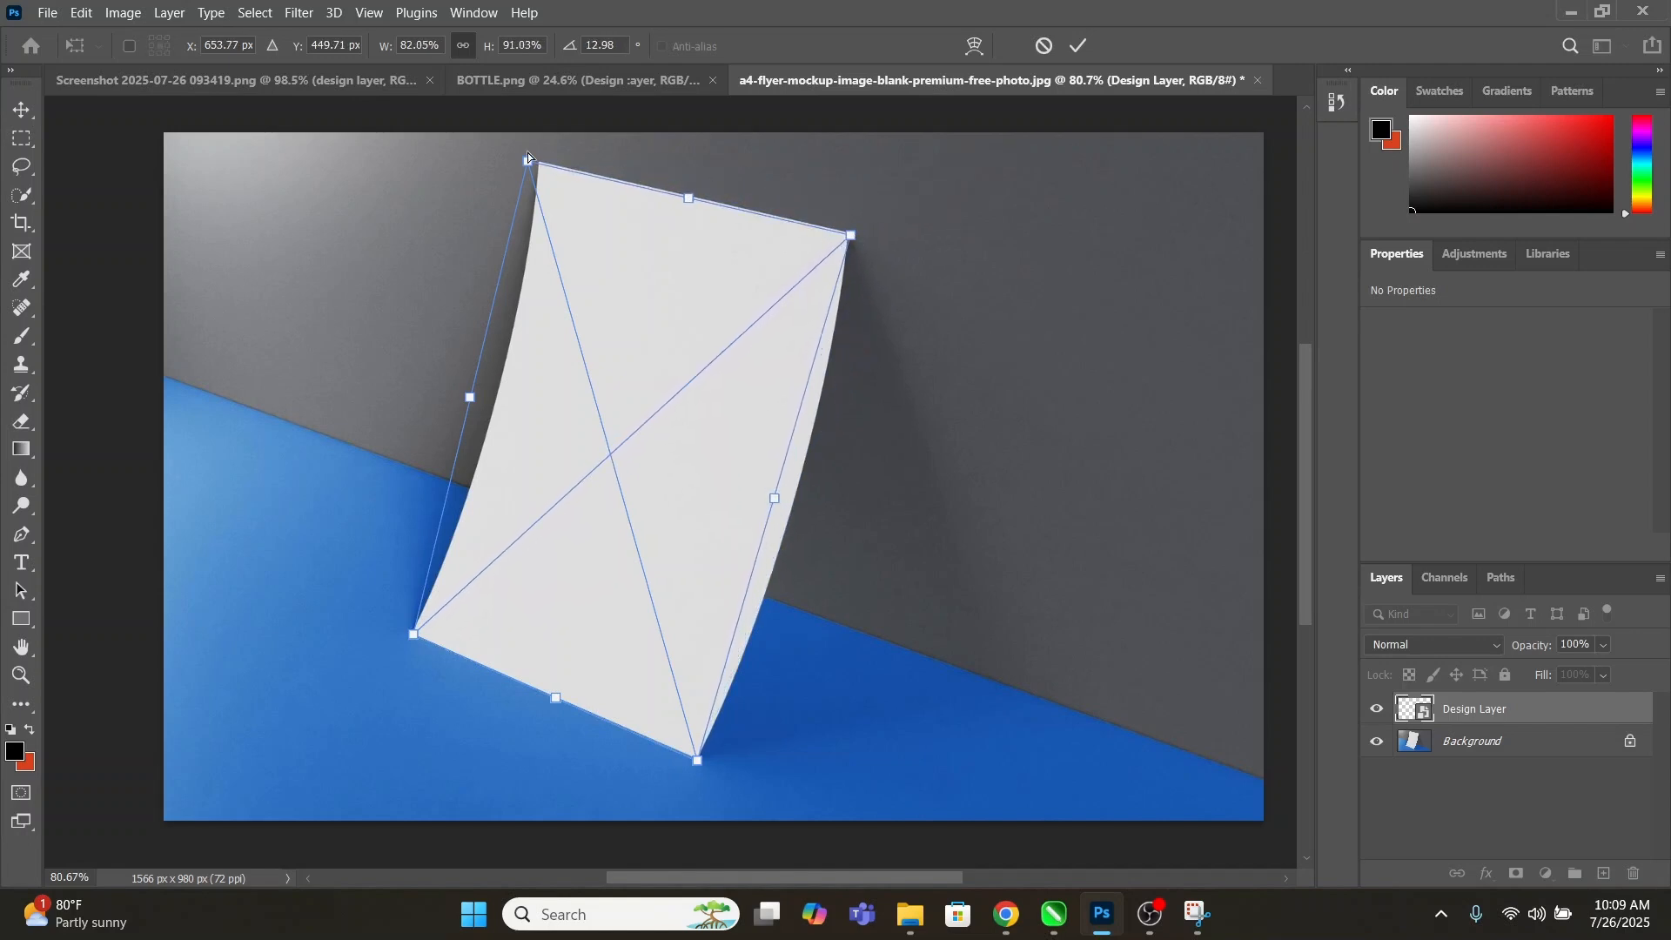
# Align the two upper corners of the Design Layer's transform box precisely with the sheet's upper corners.
pyautogui.scroll(10, 531, 163)
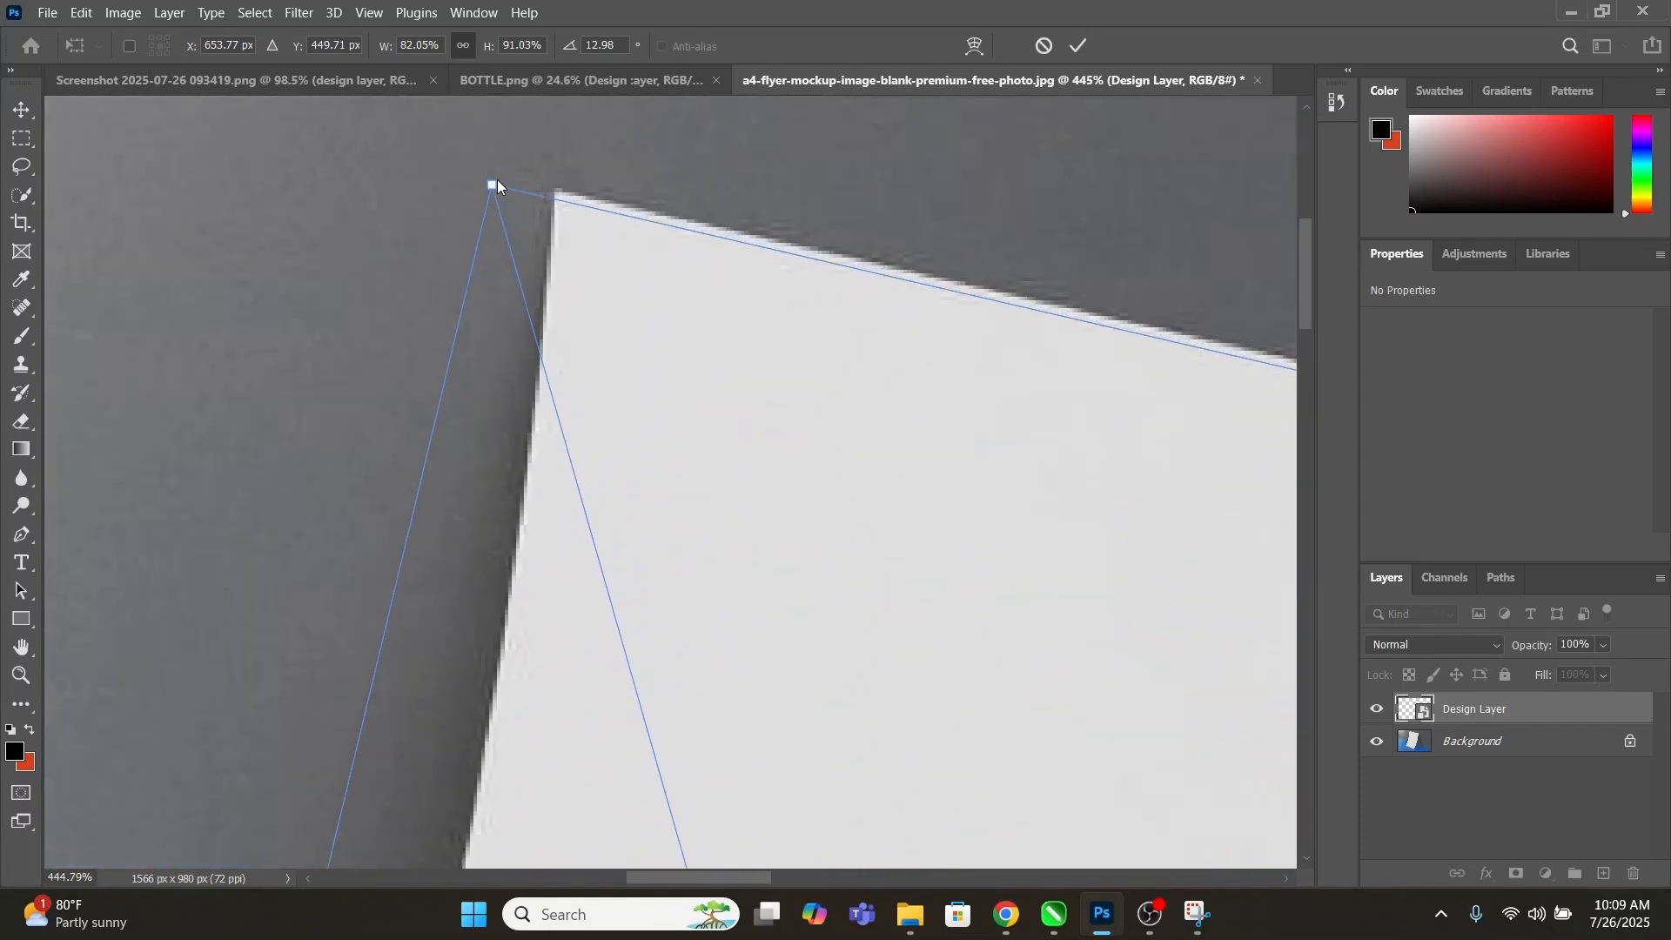
pyautogui.moveTo(498, 181); pyautogui.dragTo(555, 191)
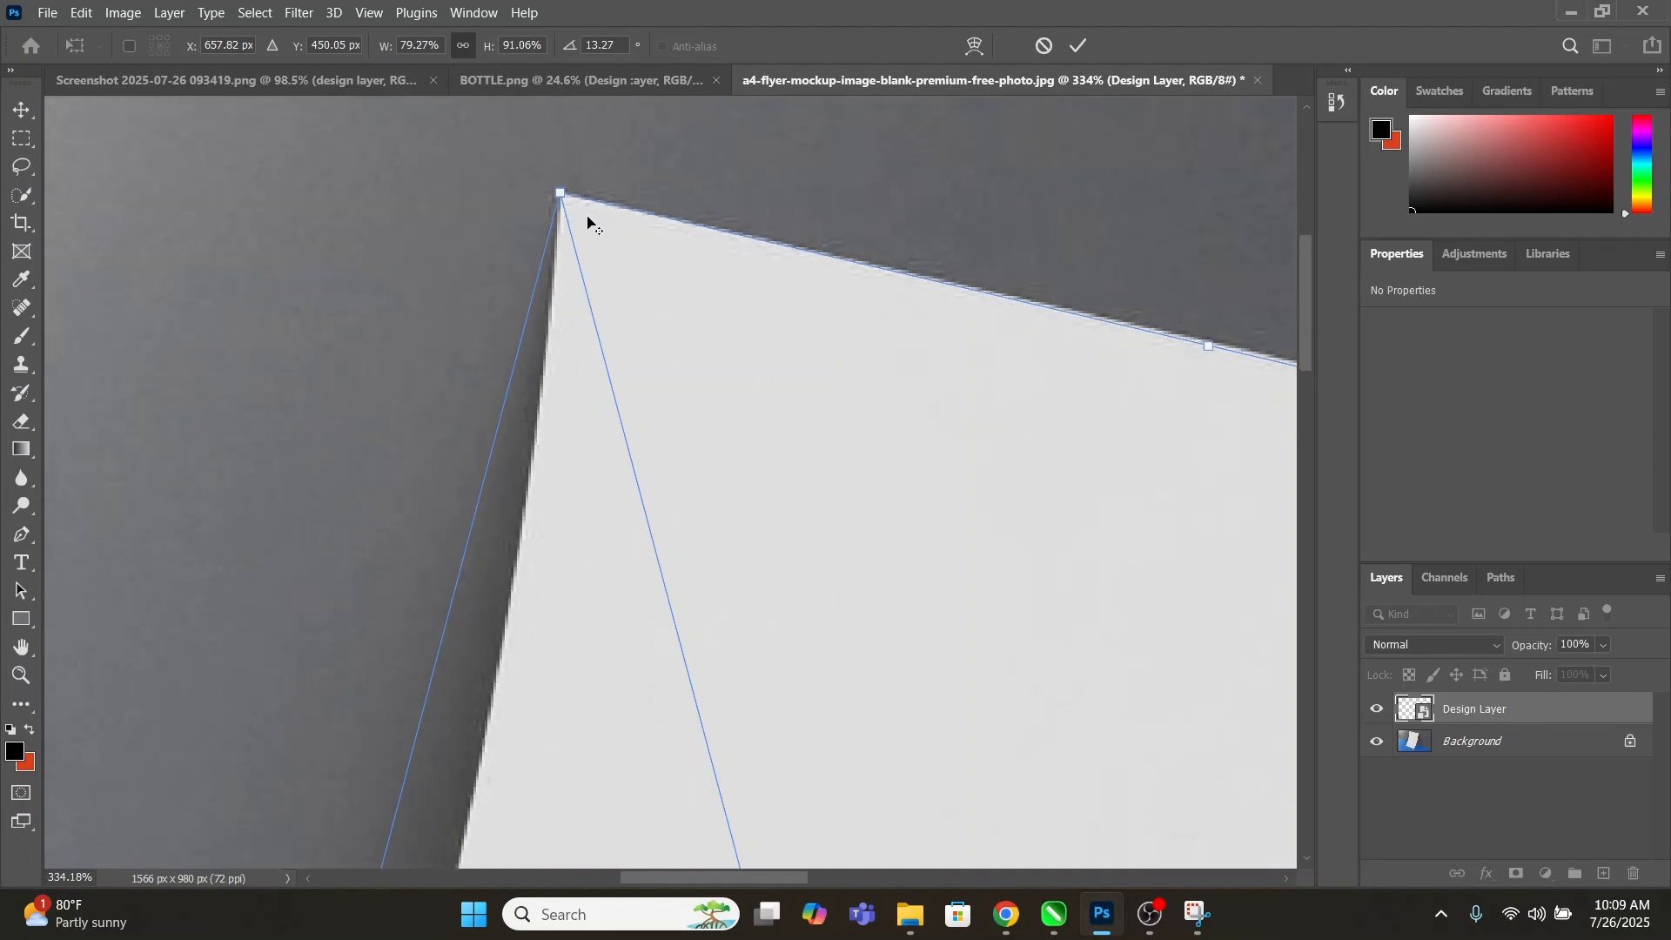
pyautogui.scroll(-5, 574, 218)
pyautogui.scroll(8, 1101, 355)
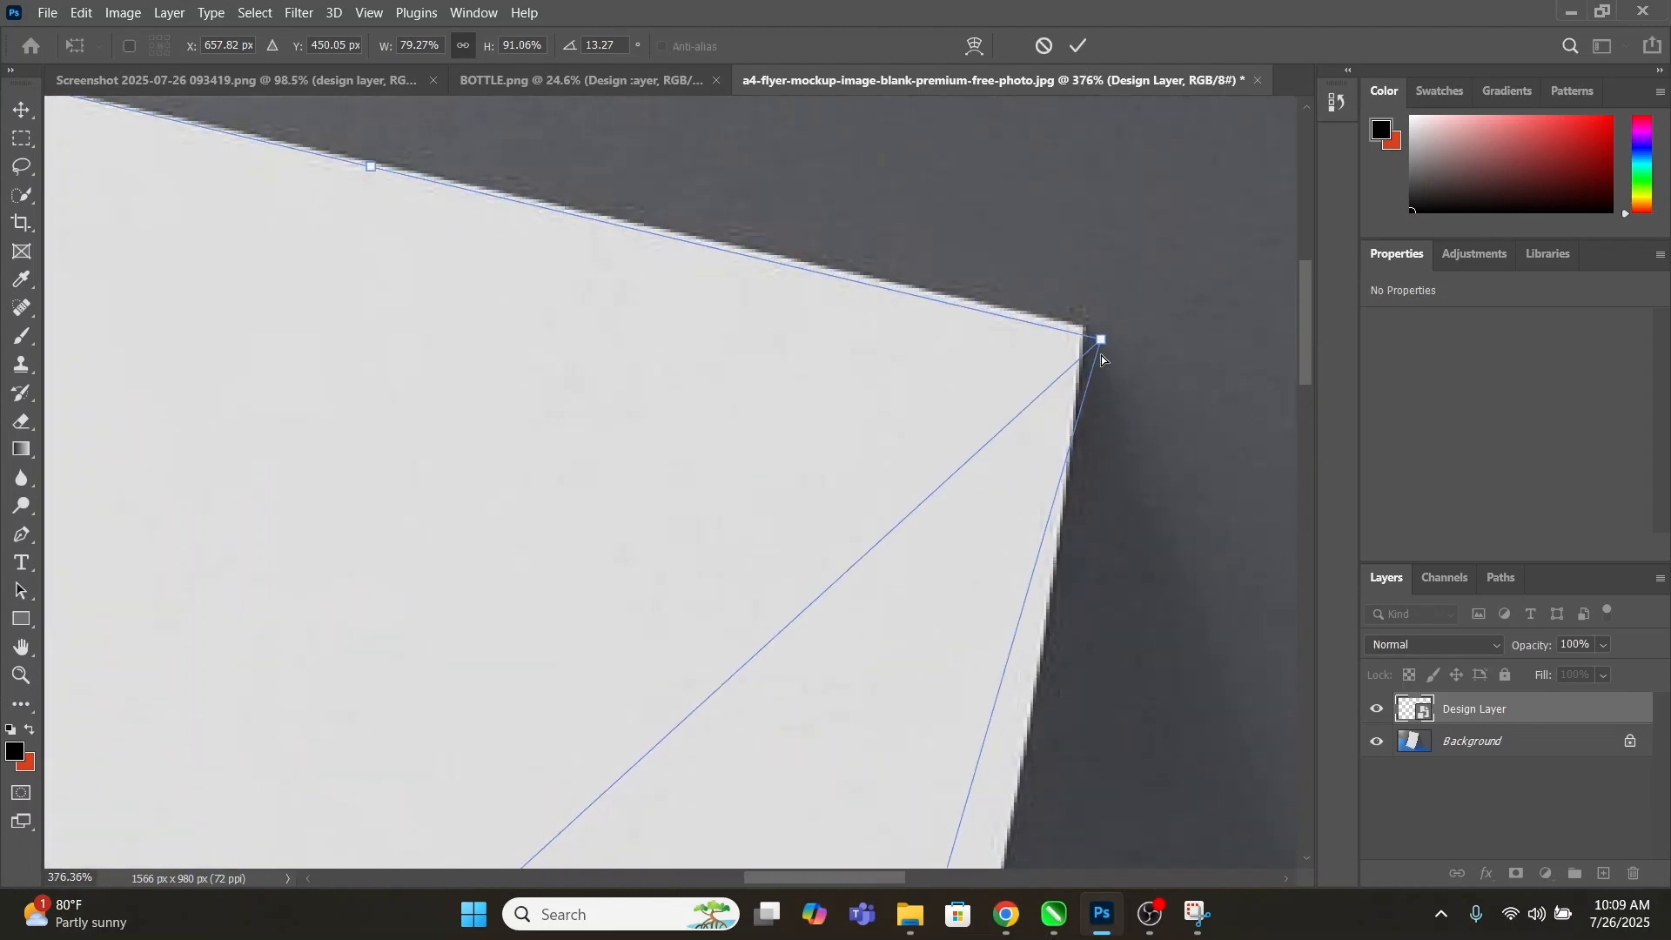
pyautogui.moveTo(1104, 317); pyautogui.dragTo(1051, 284)
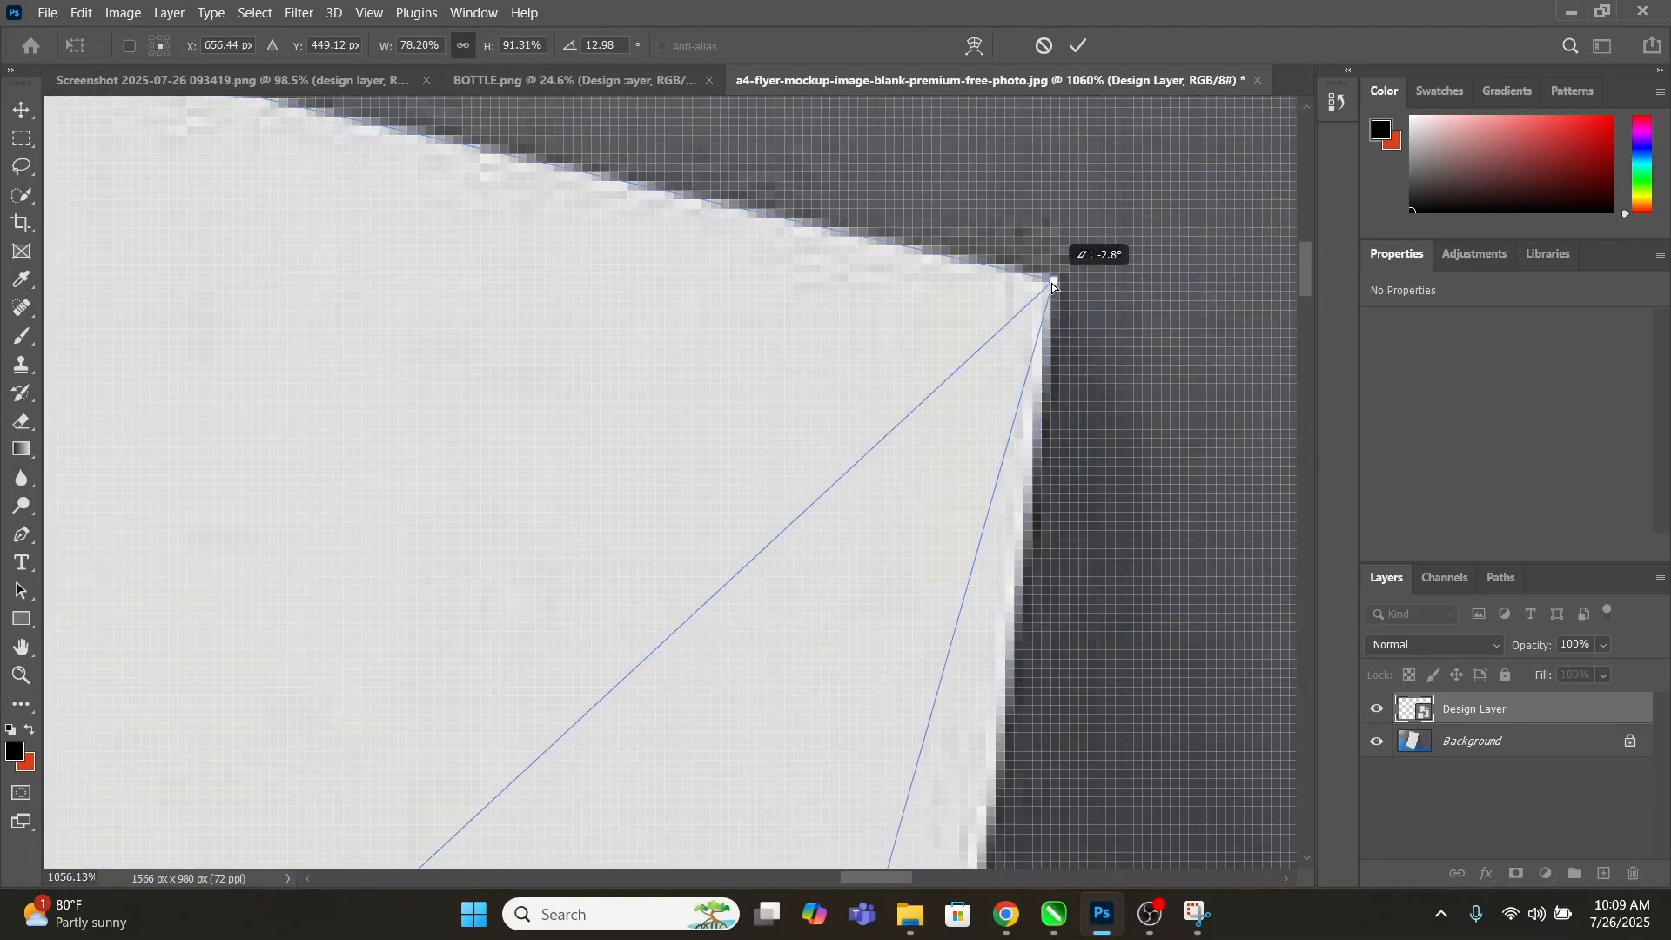
pyautogui.scroll(-5, 1053, 280)
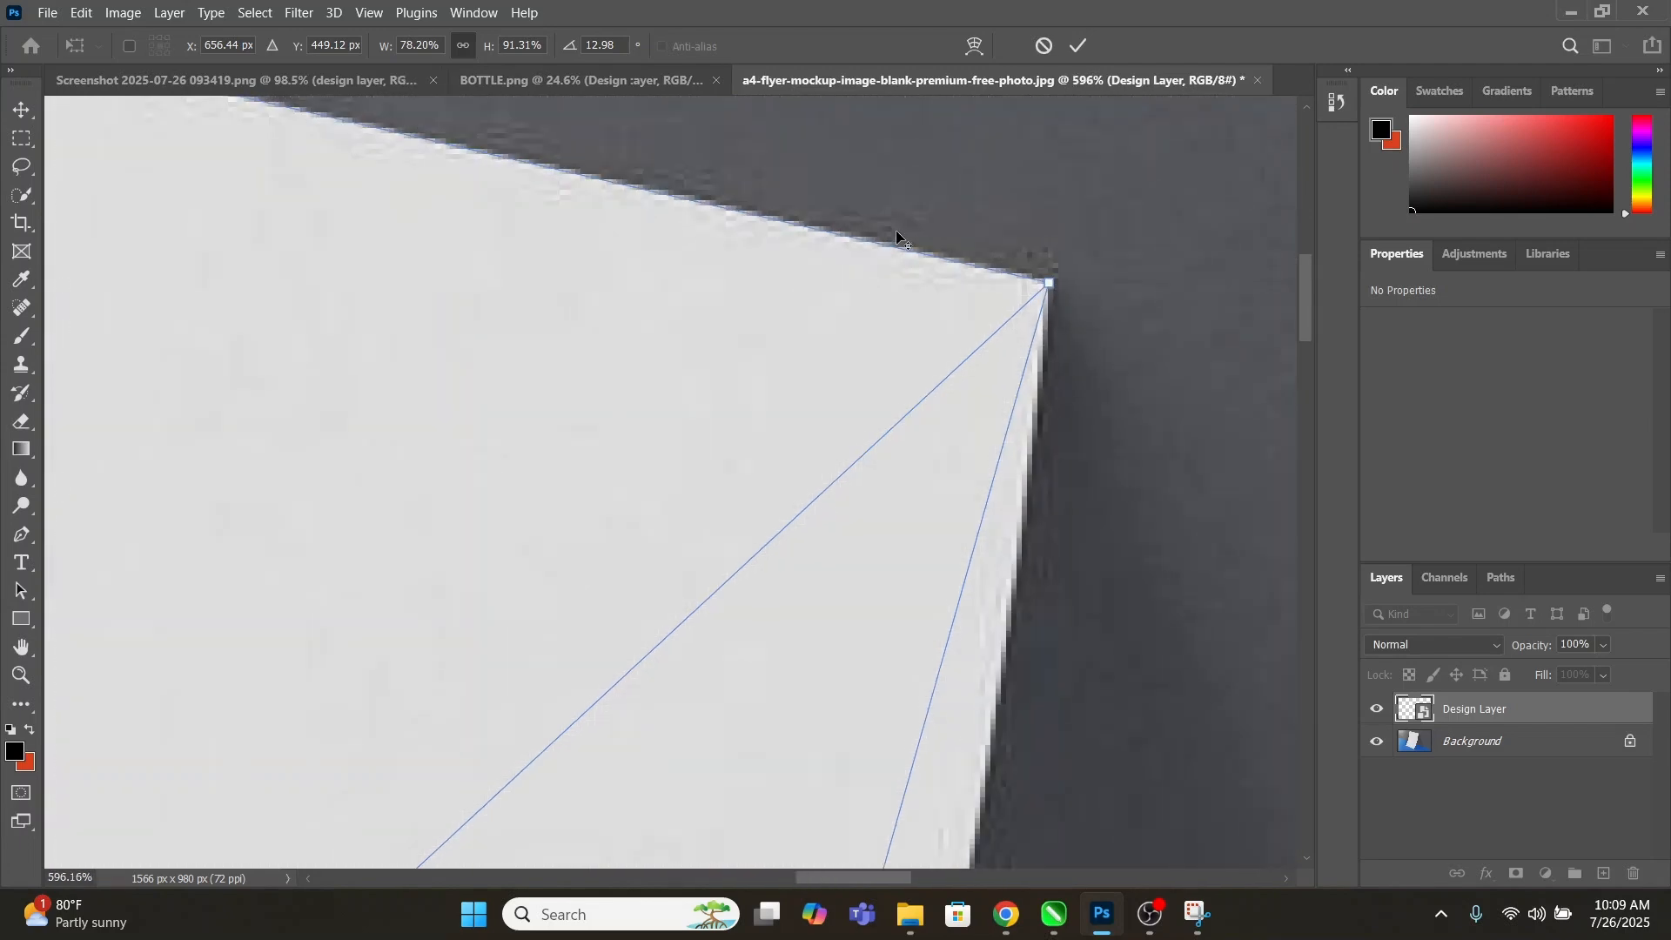
pyautogui.scroll(-6, 899, 278)
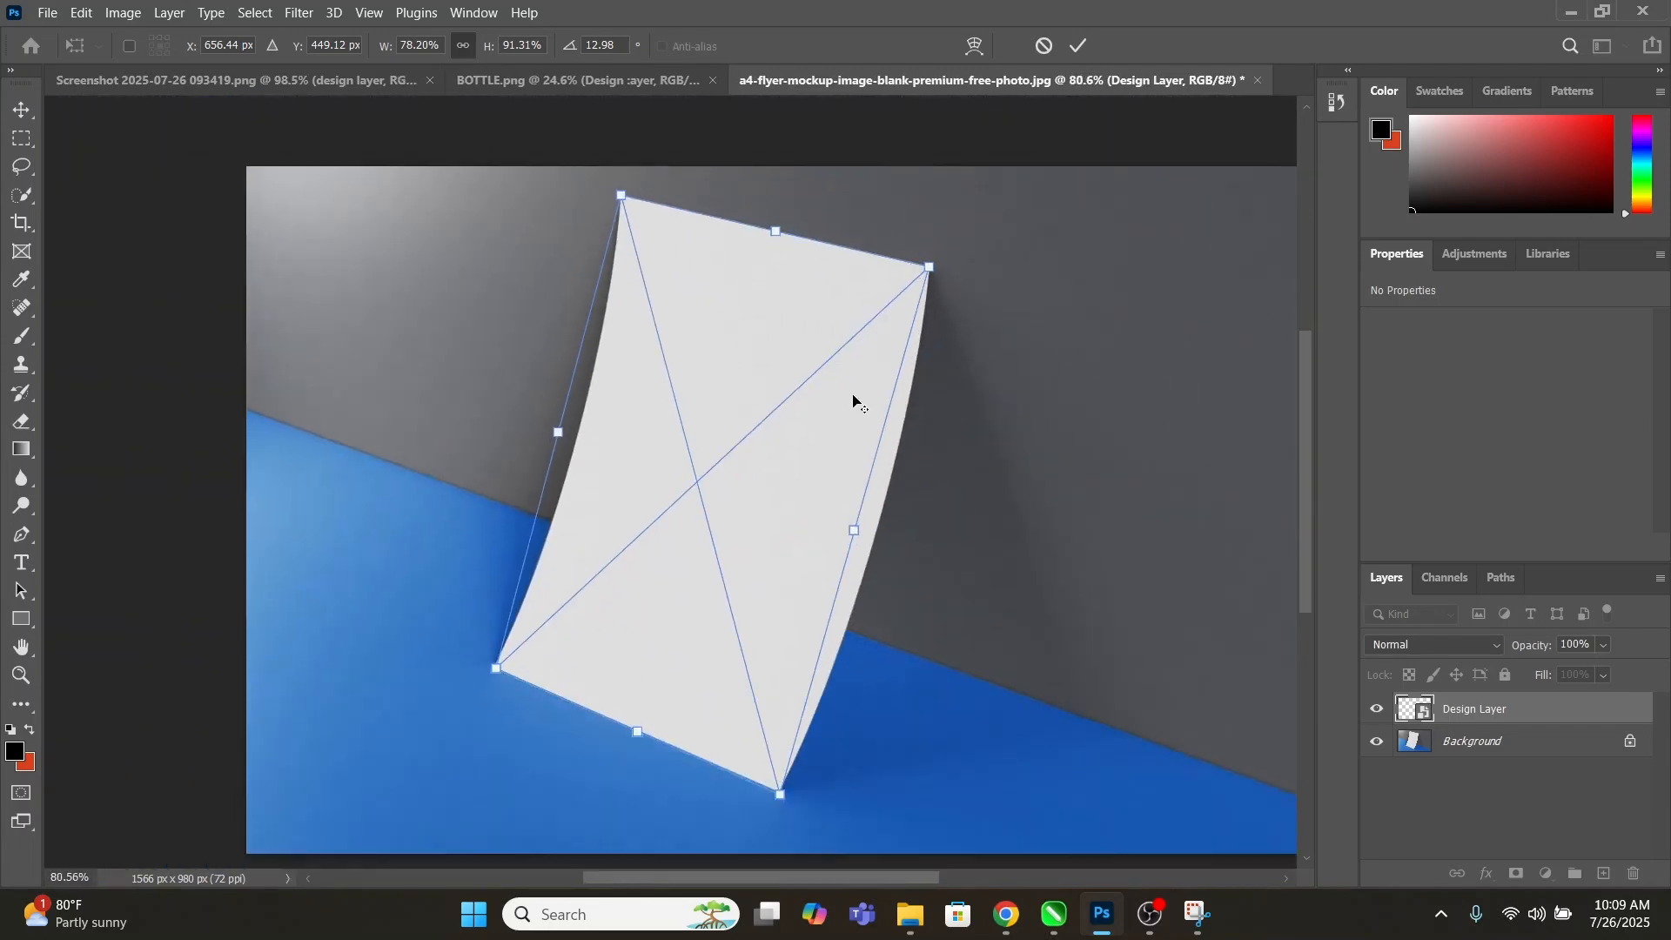
# Align the two lower corners of the Design Layer's transform box precisely with the sheet's lower corners.
pyautogui.scroll(12, 762, 794)
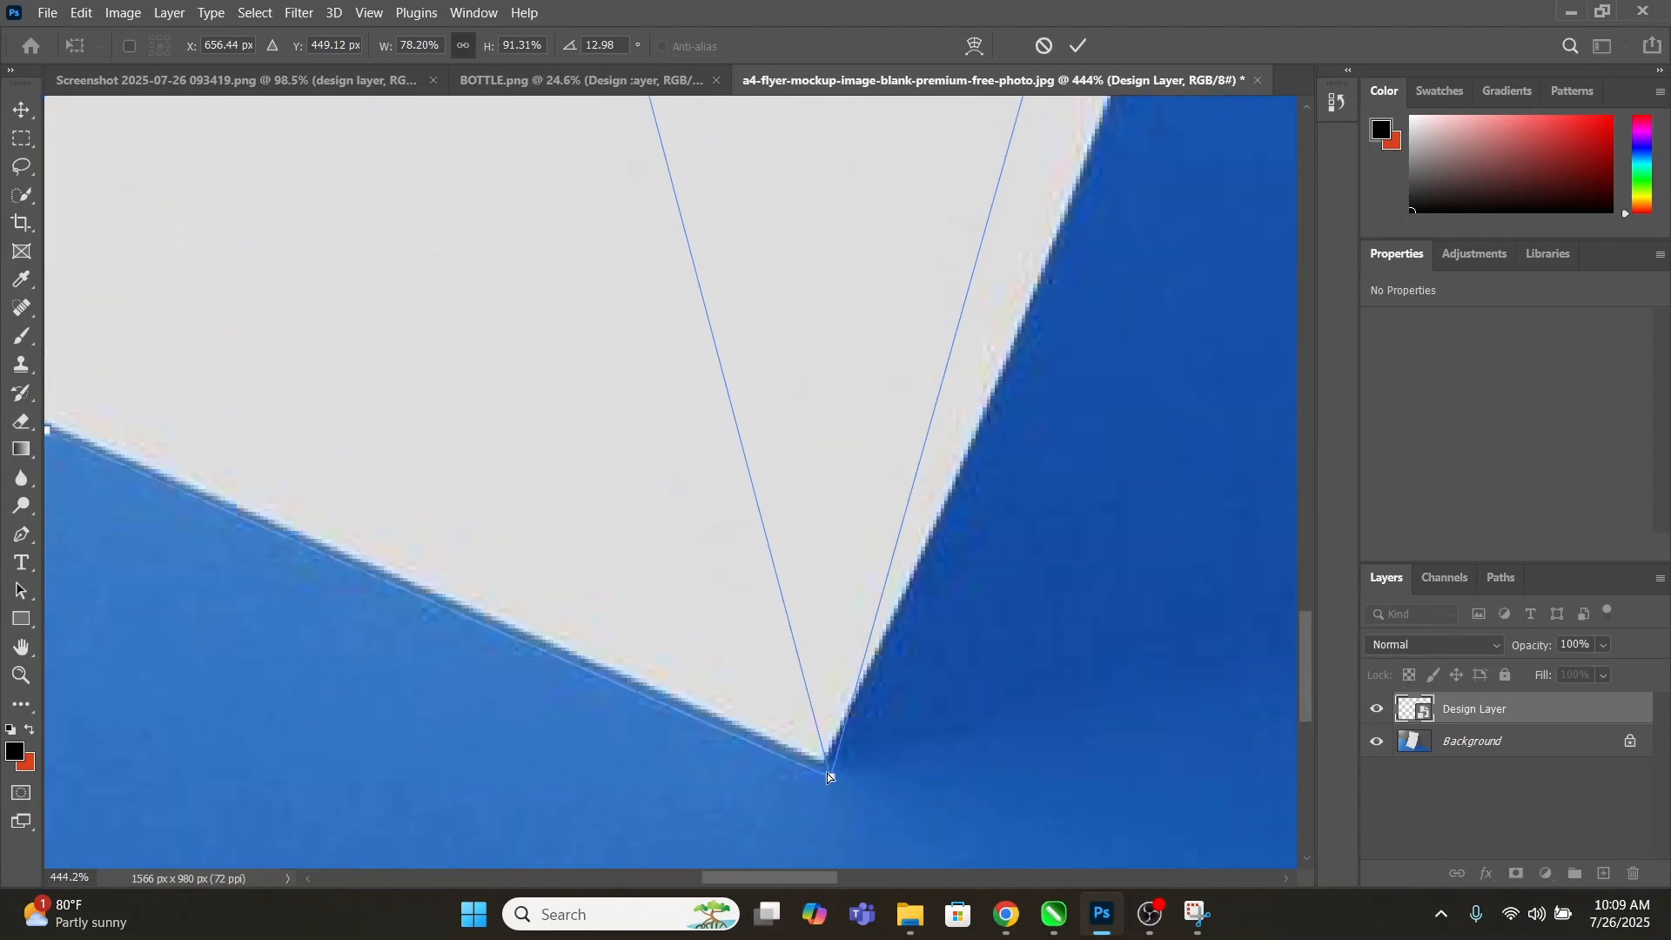
pyautogui.scroll(1, 834, 783)
pyautogui.moveTo(839, 795); pyautogui.dragTo(812, 746)
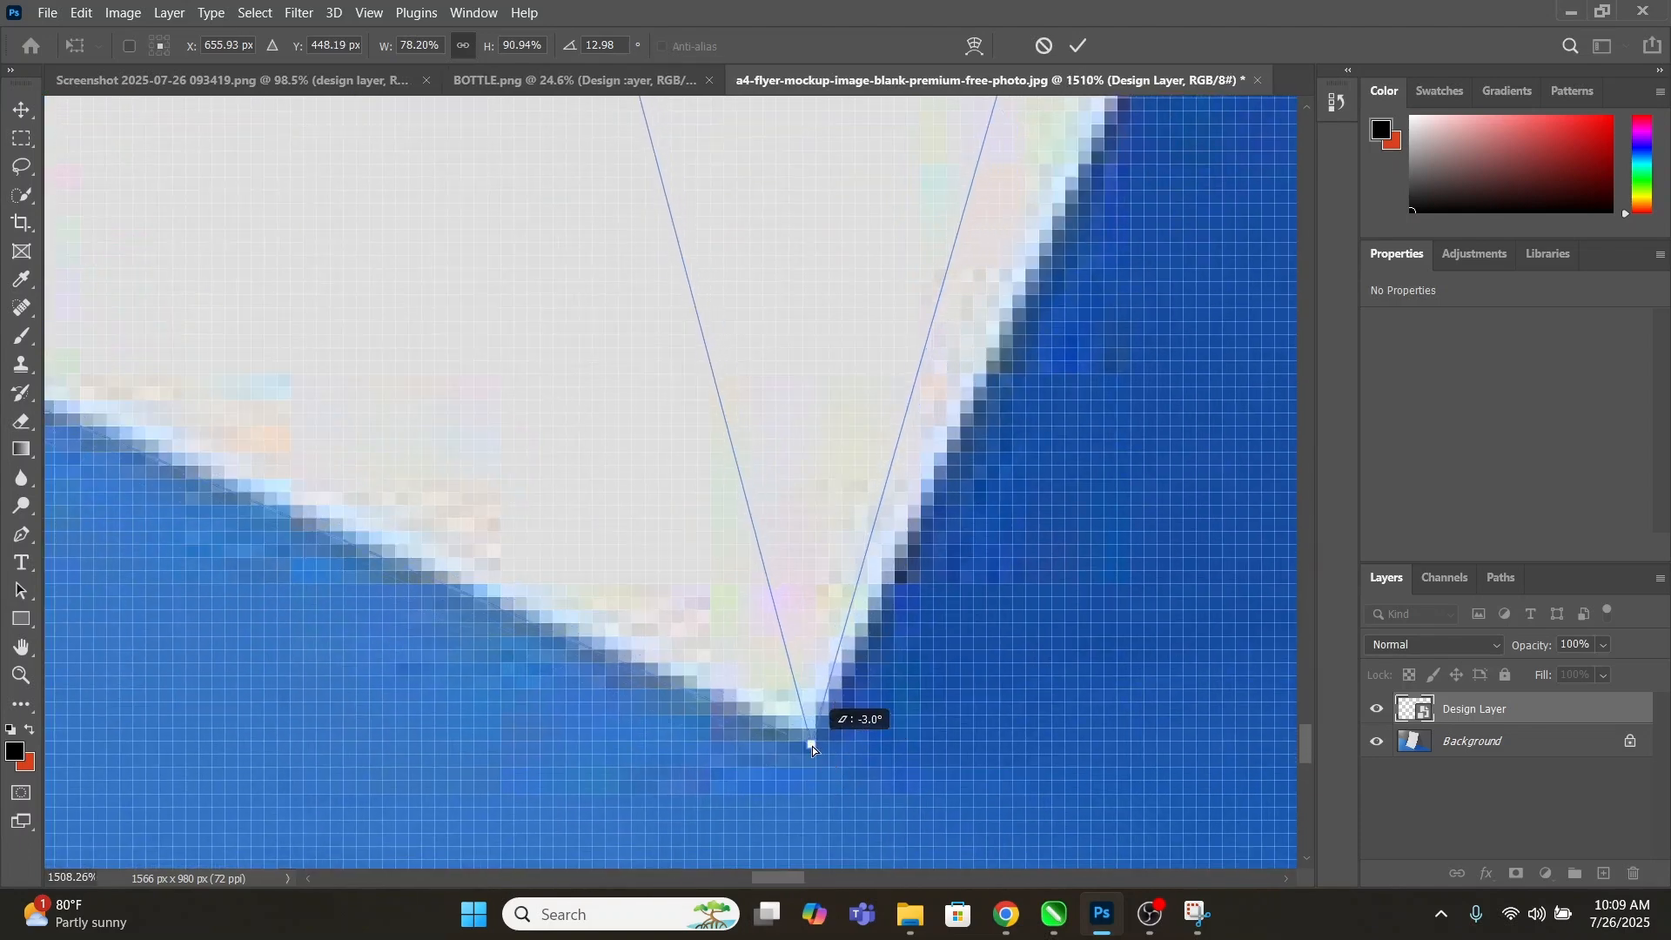
pyautogui.scroll(-8, 812, 746)
pyautogui.scroll(-3, 908, 639)
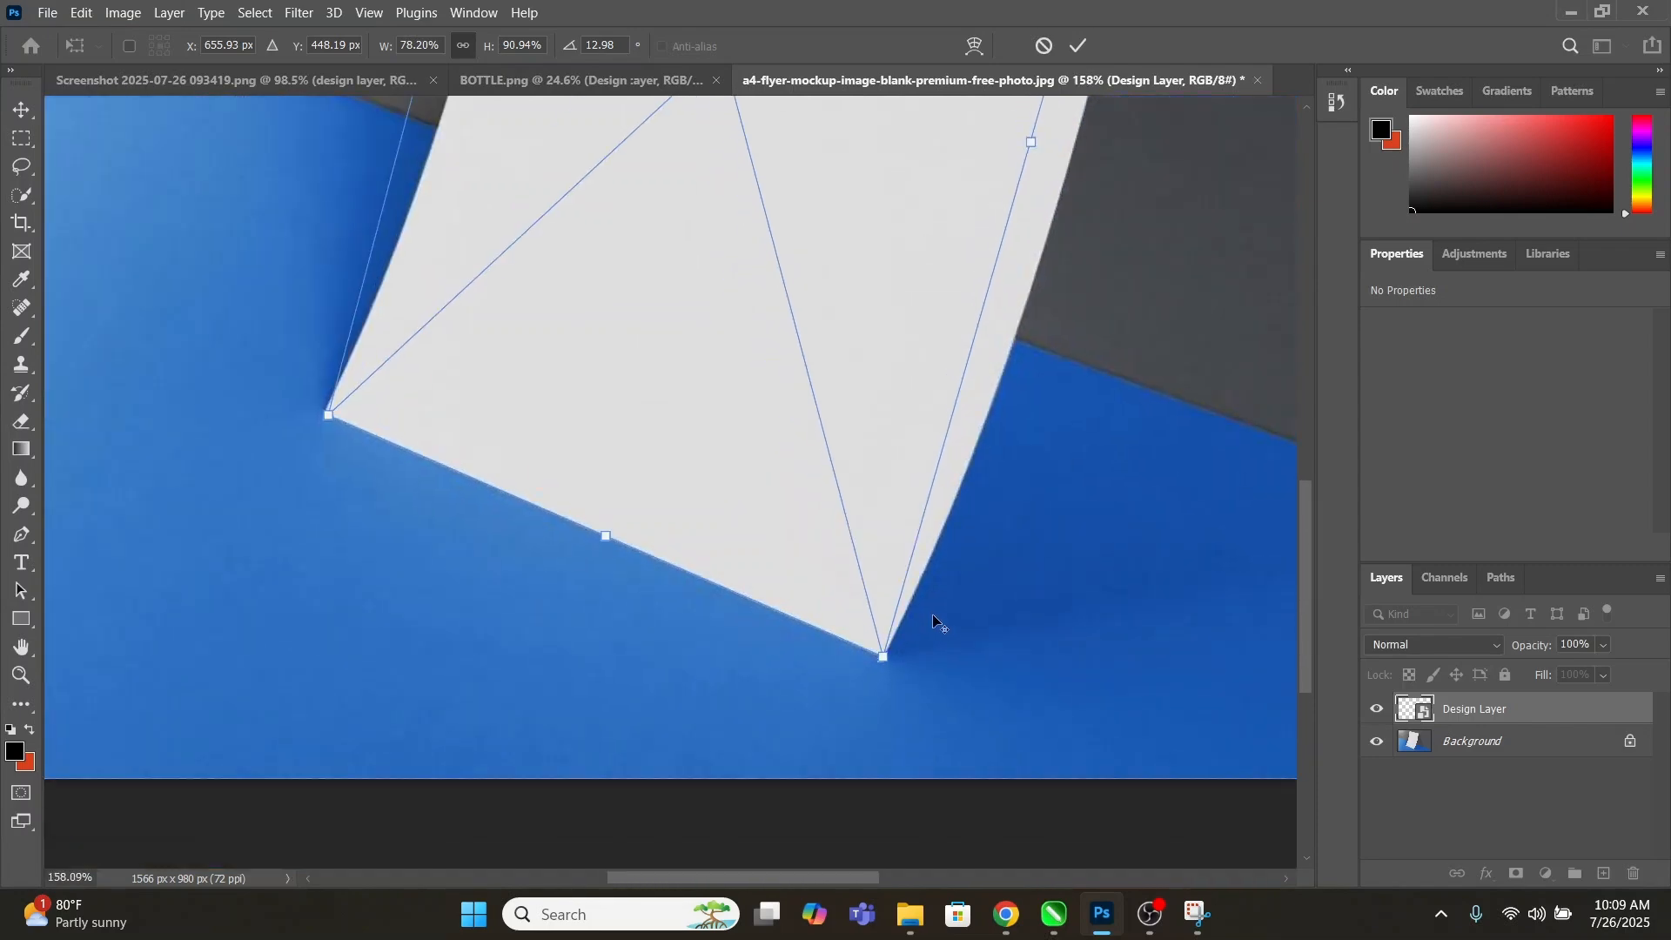
pyautogui.scroll(5, 314, 427)
pyautogui.scroll(5, 362, 390)
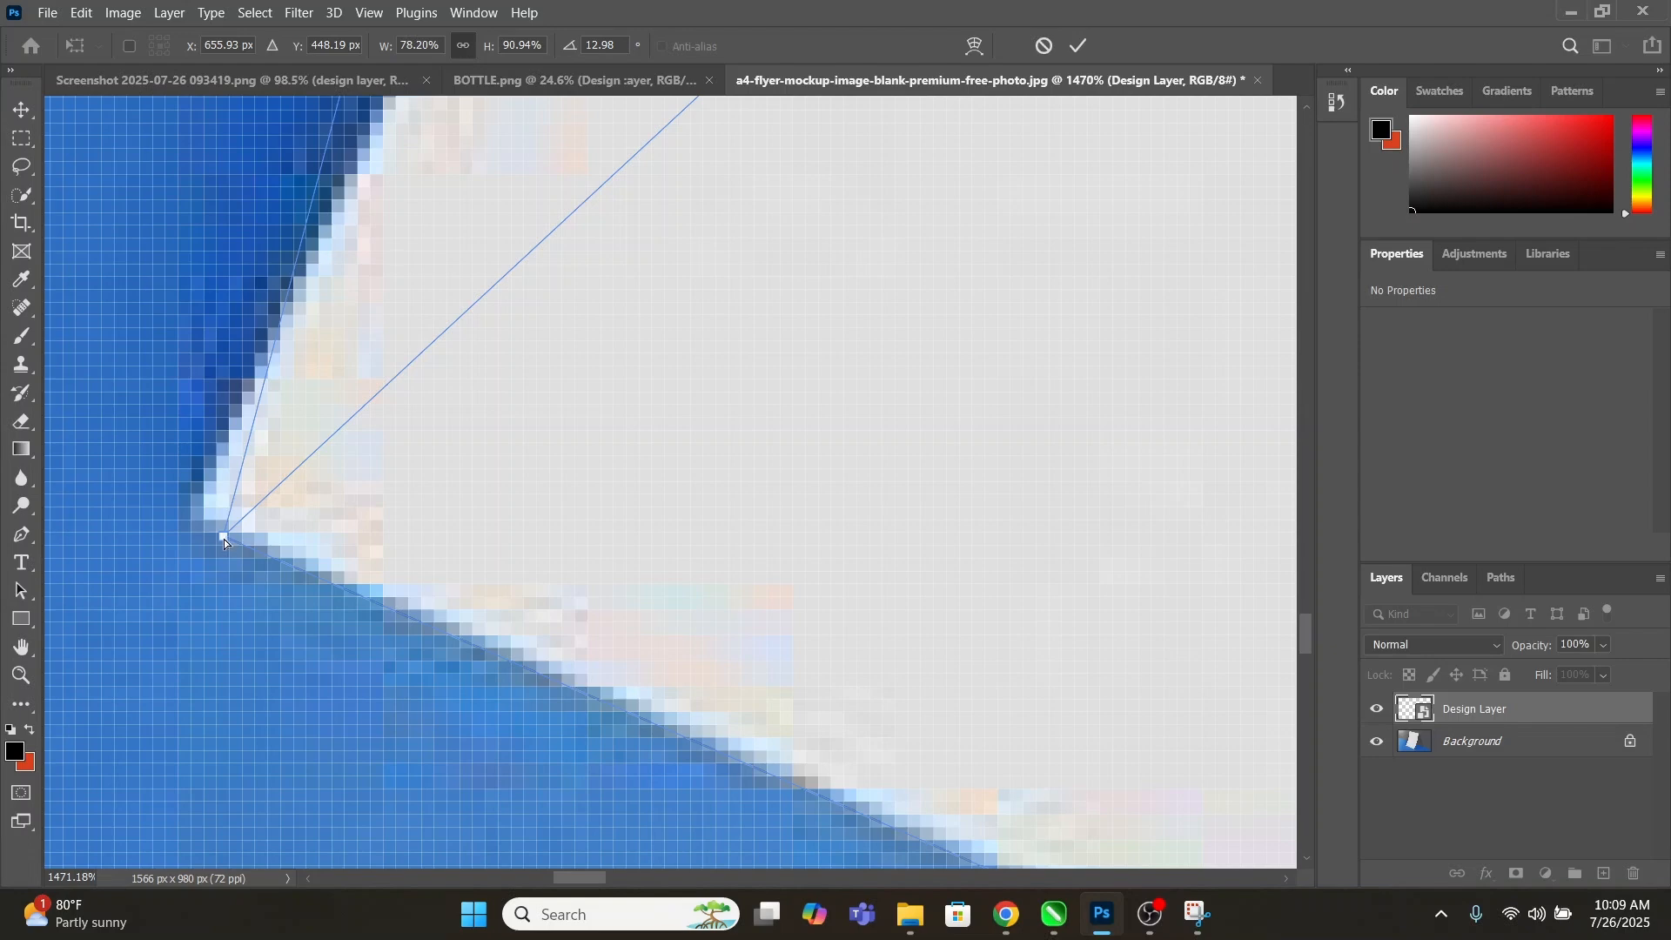
pyautogui.moveTo(224, 538); pyautogui.dragTo(195, 510)
pyautogui.scroll(-5, 462, 470)
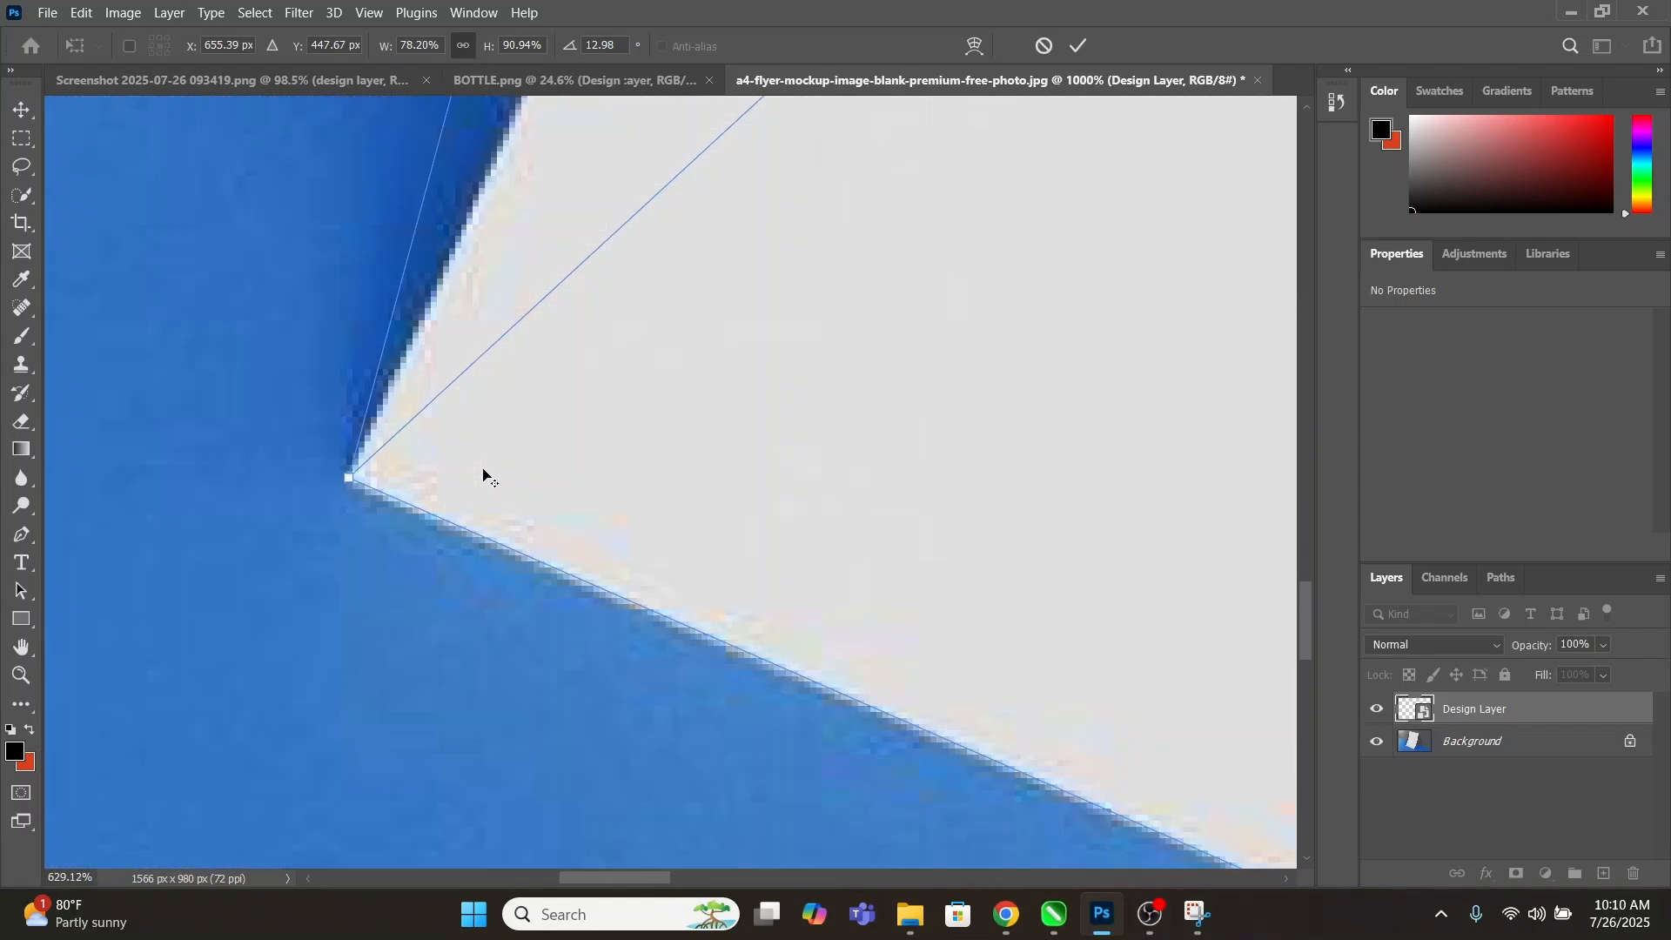
pyautogui.scroll(-4, 494, 484)
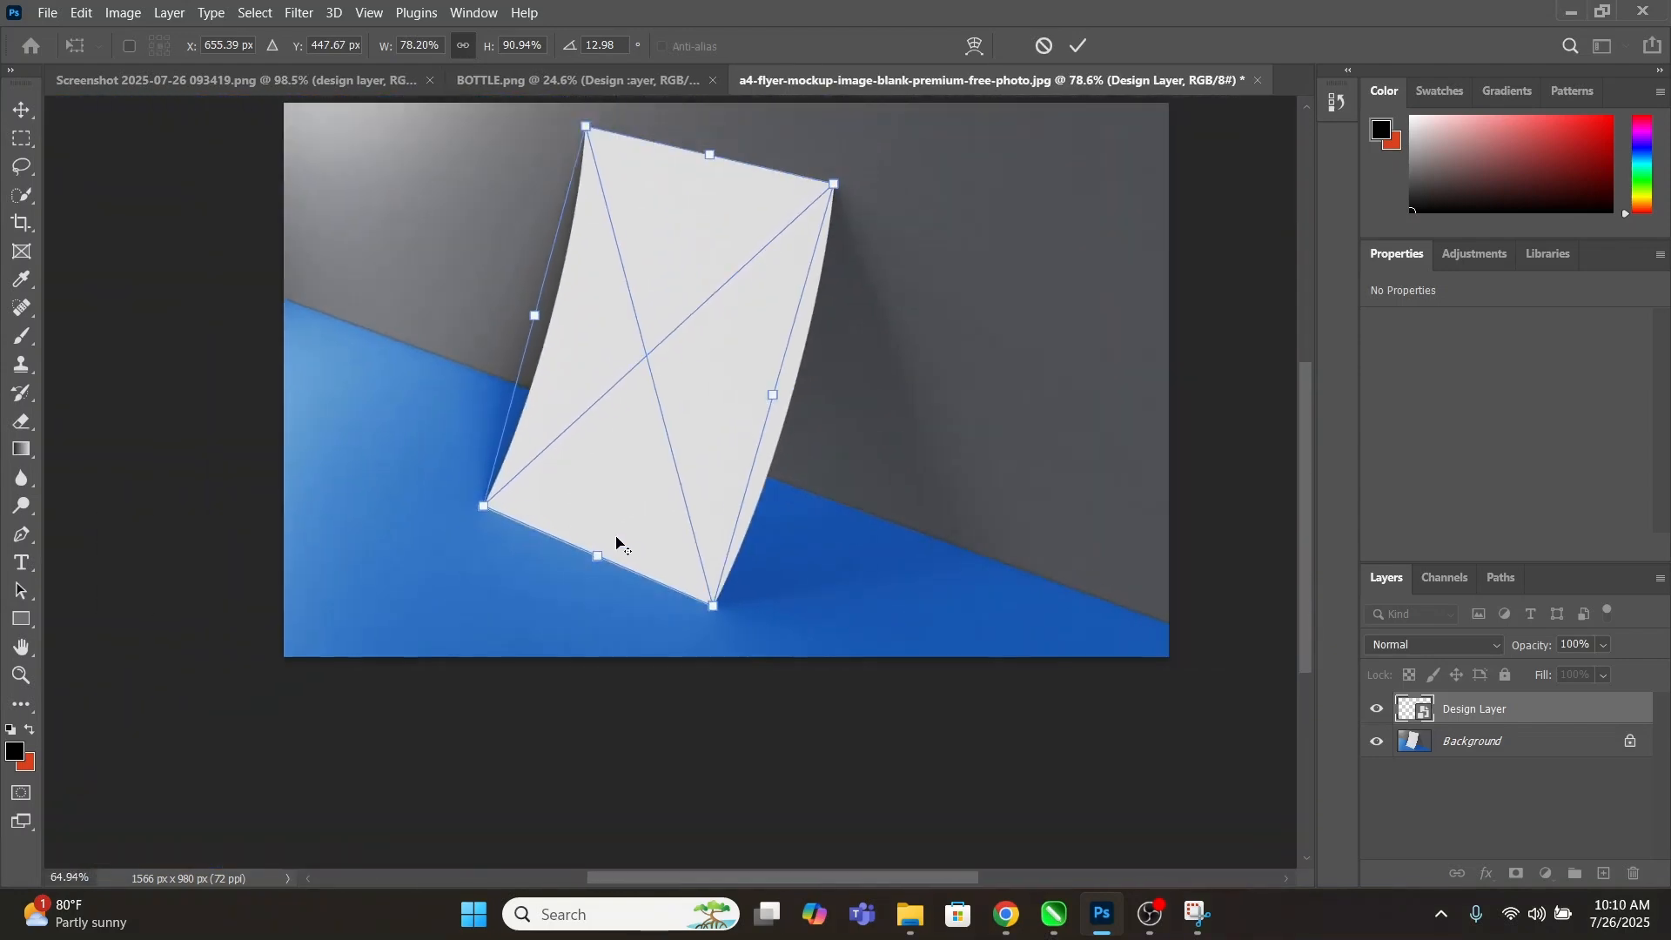
pyautogui.scroll(-1, 643, 400)
pyautogui.scroll(1, 674, 275)
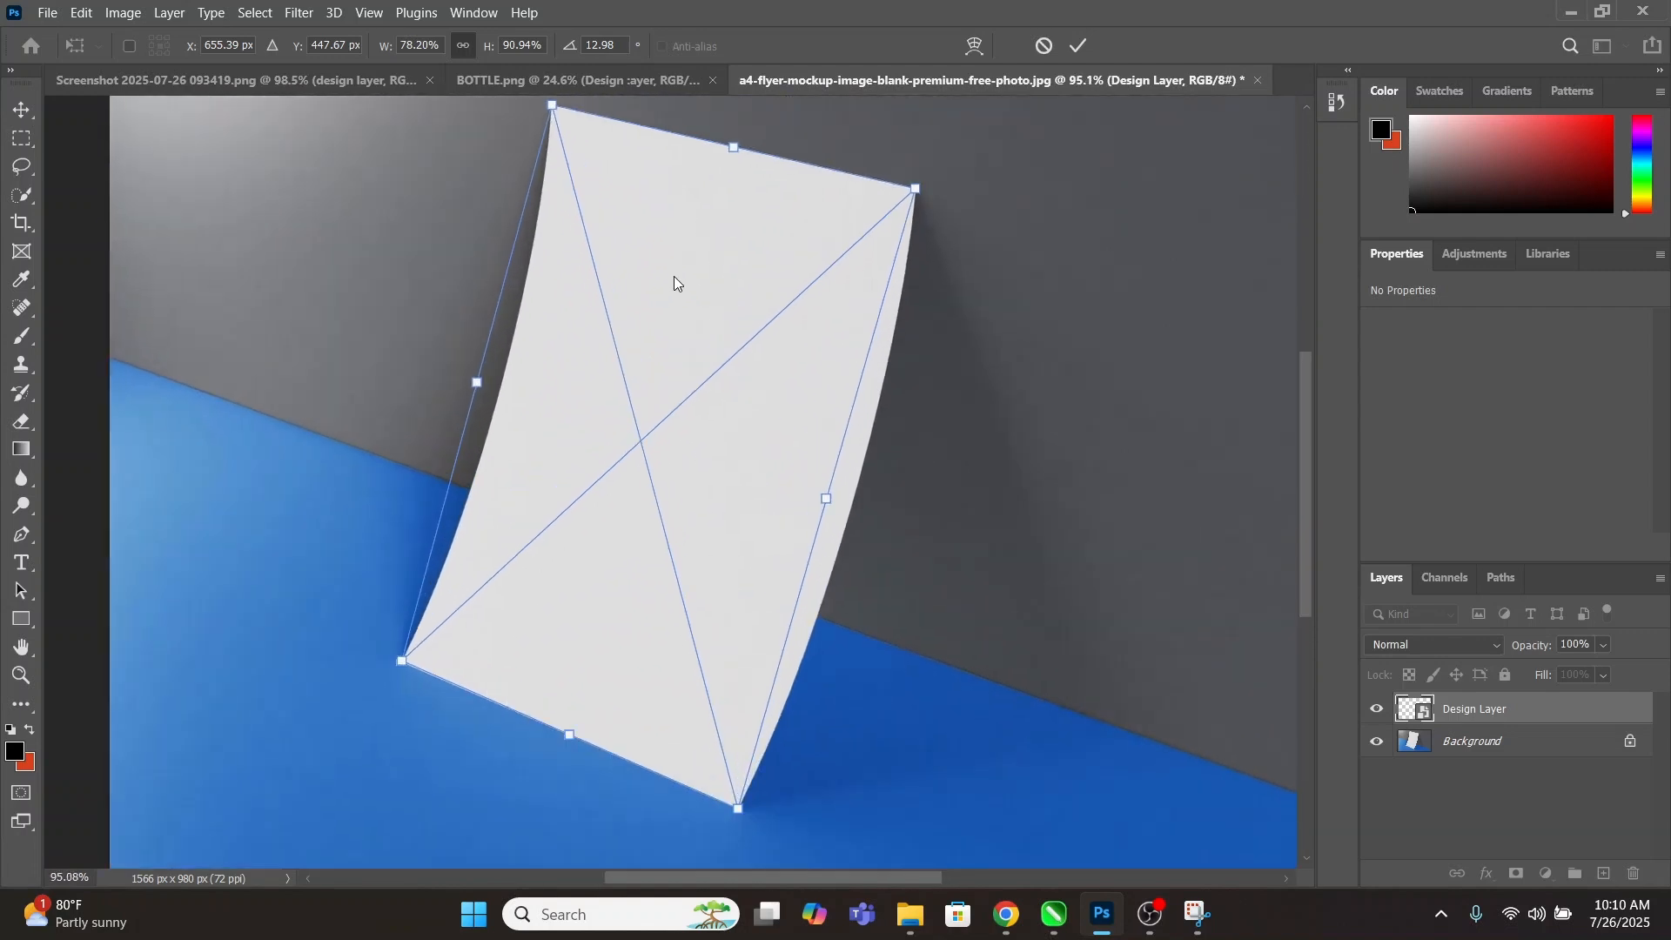
# Warp the Design Layer so both of its long edges bend along the curved sides of the sheet.
pyautogui.rightClick(666, 290)
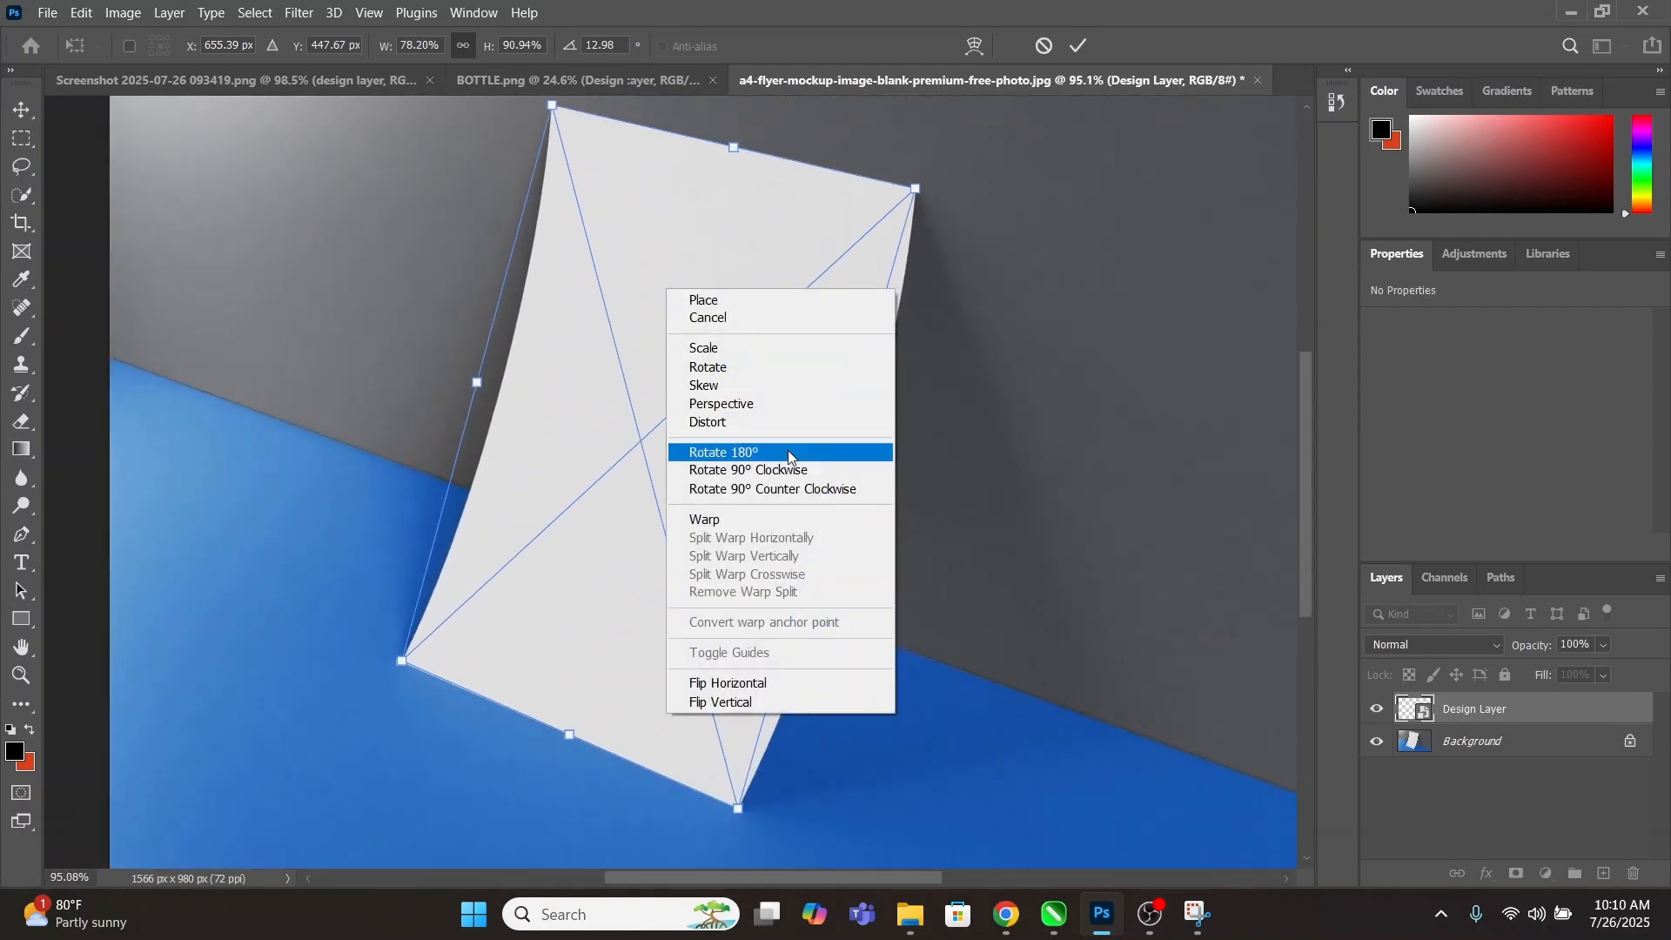
pyautogui.click(718, 520)
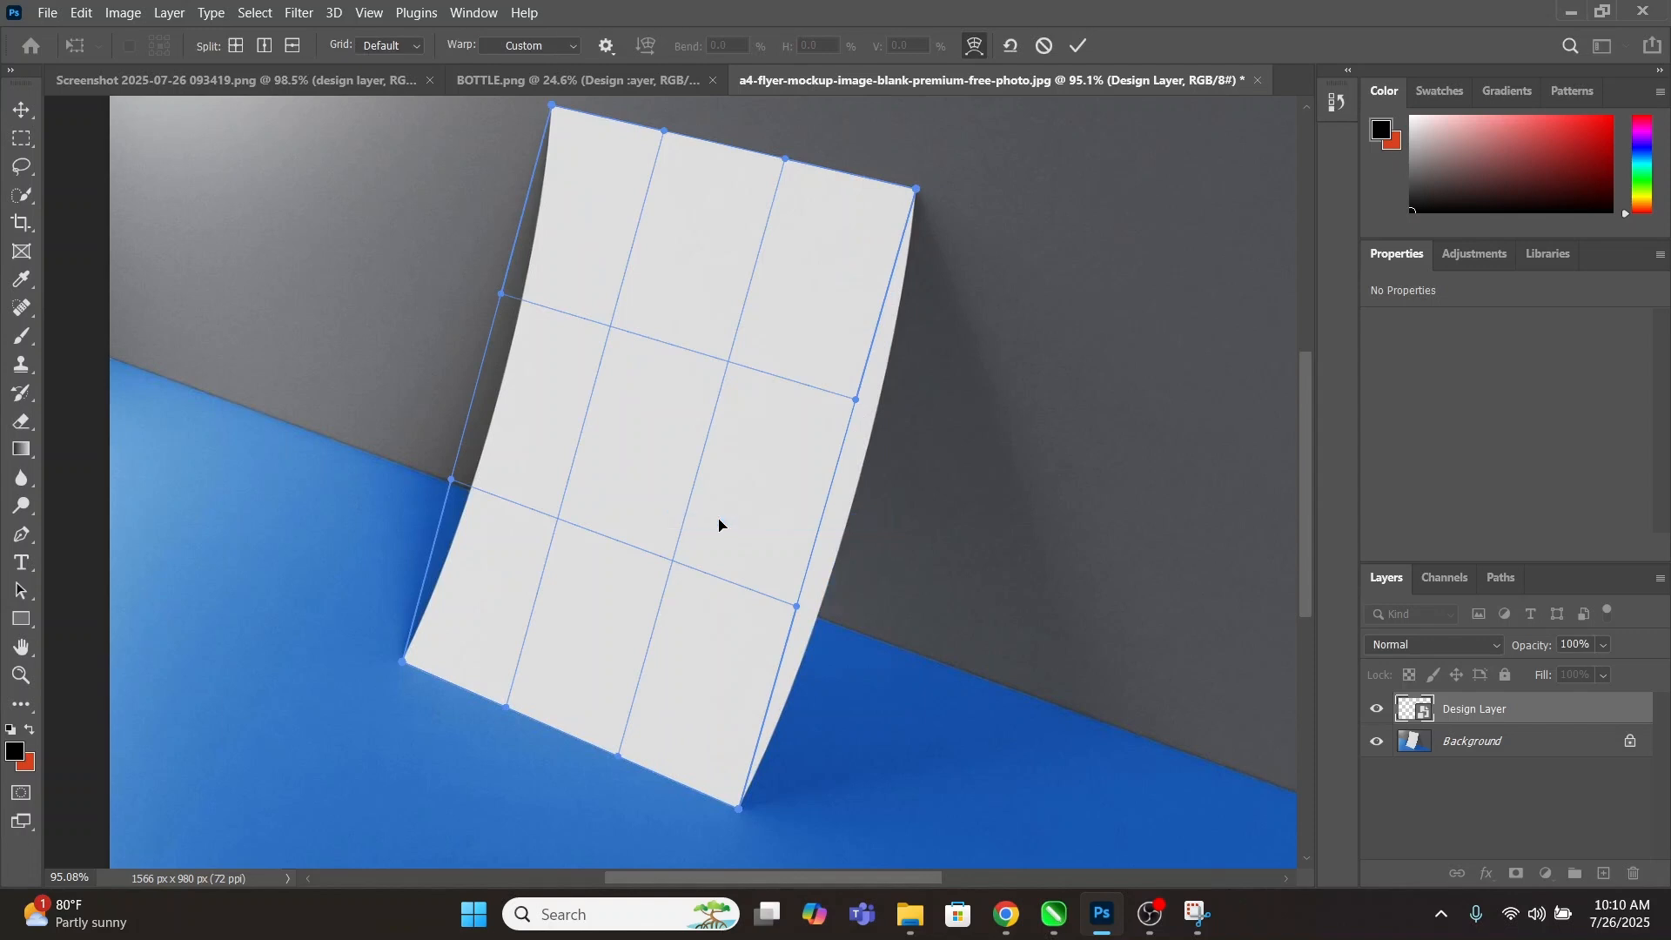
pyautogui.moveTo(837, 473); pyautogui.dragTo(858, 489)
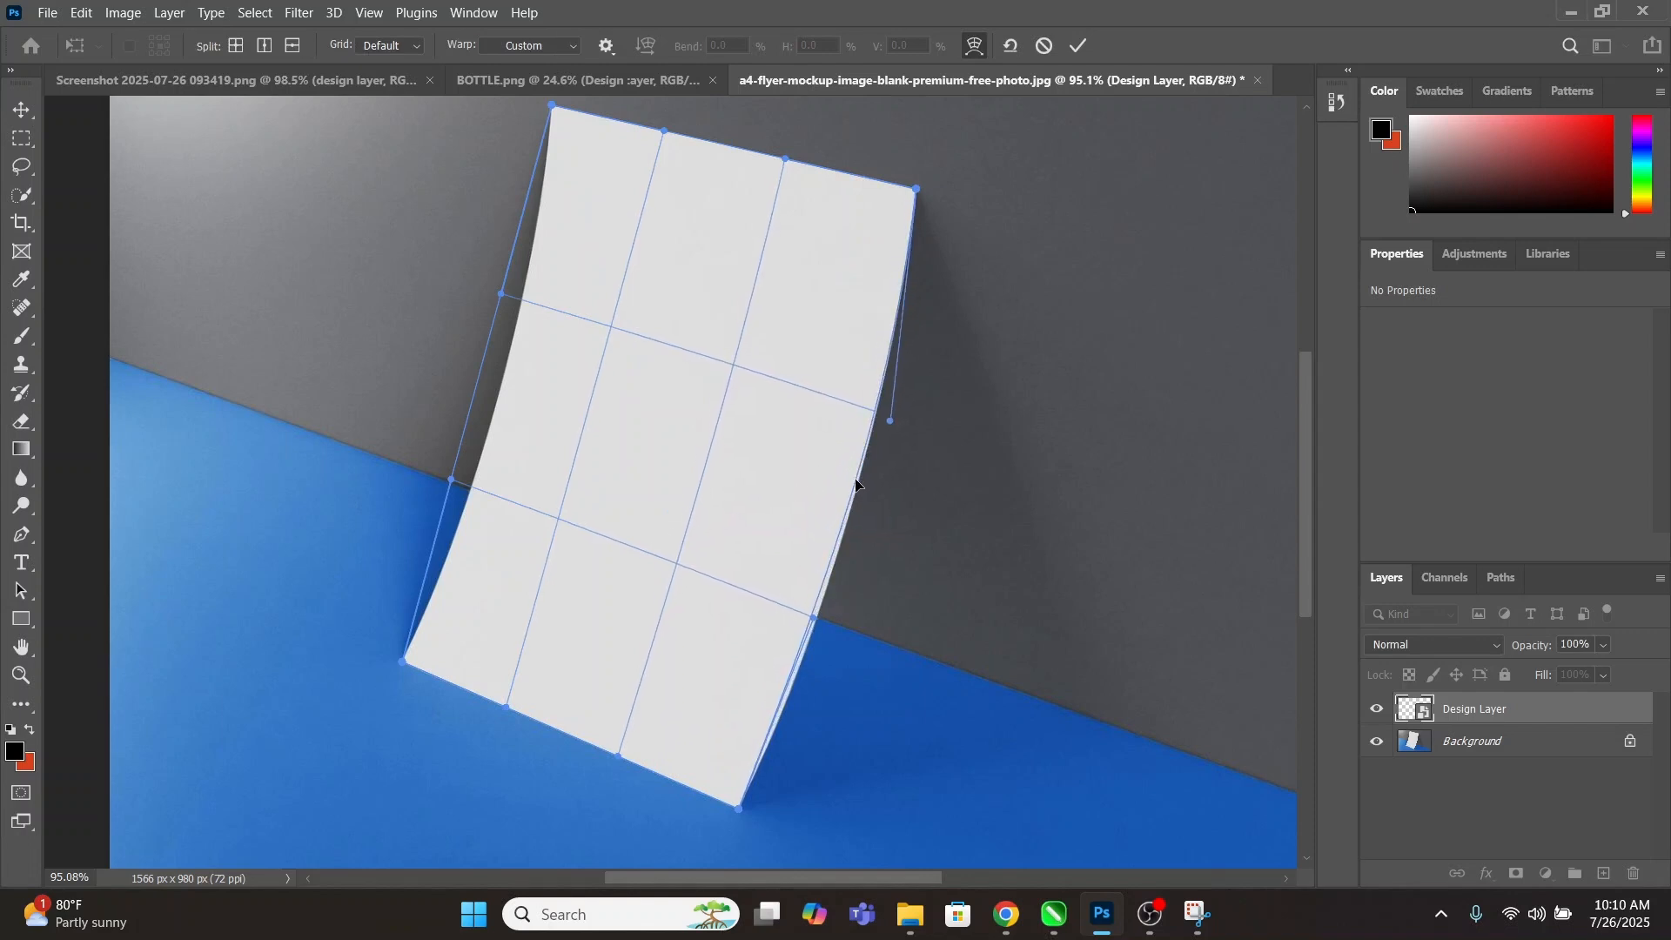
pyautogui.moveTo(814, 620); pyautogui.dragTo(820, 646)
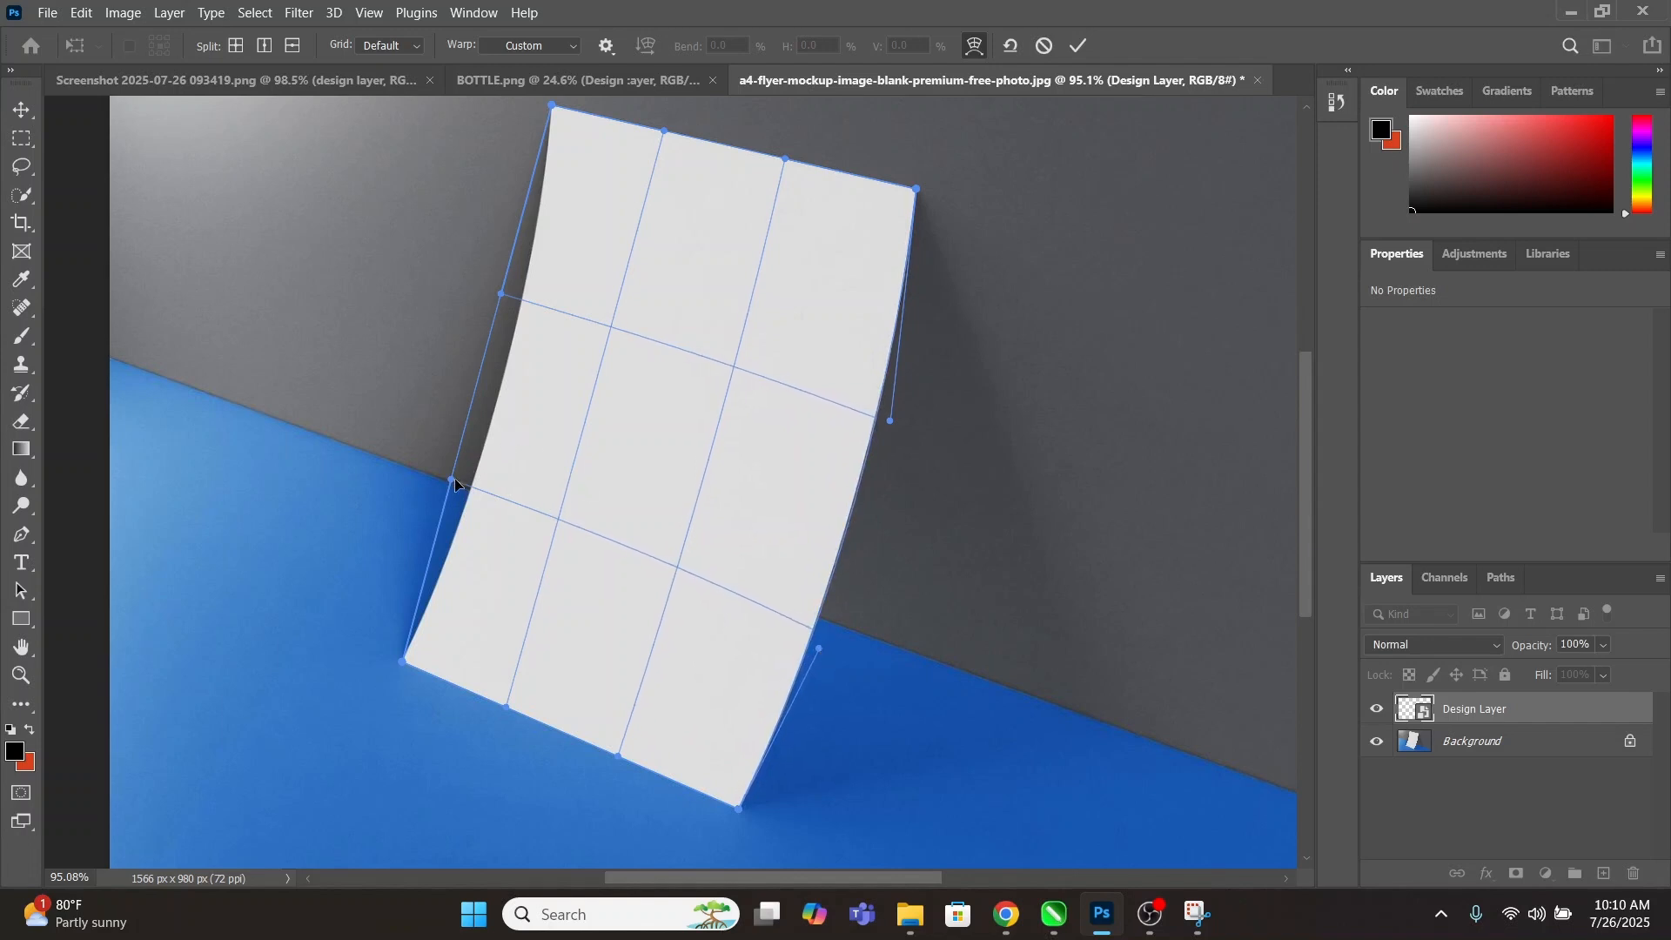
pyautogui.moveTo(450, 482); pyautogui.dragTo(488, 478)
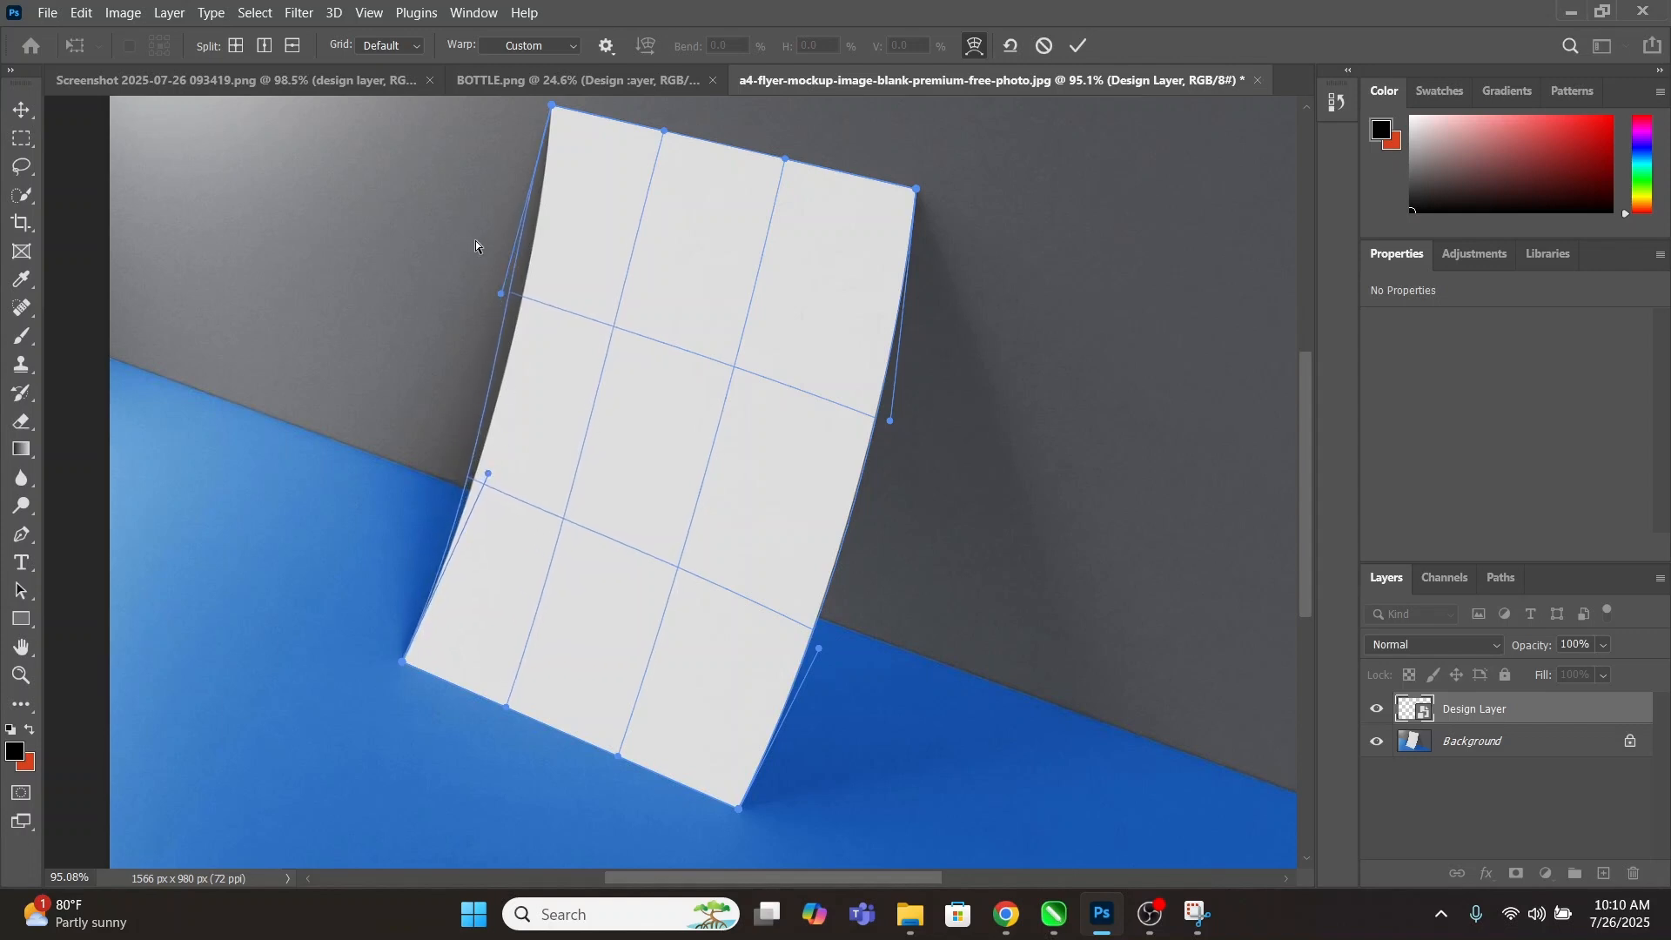
pyautogui.moveTo(501, 300); pyautogui.dragTo(536, 298)
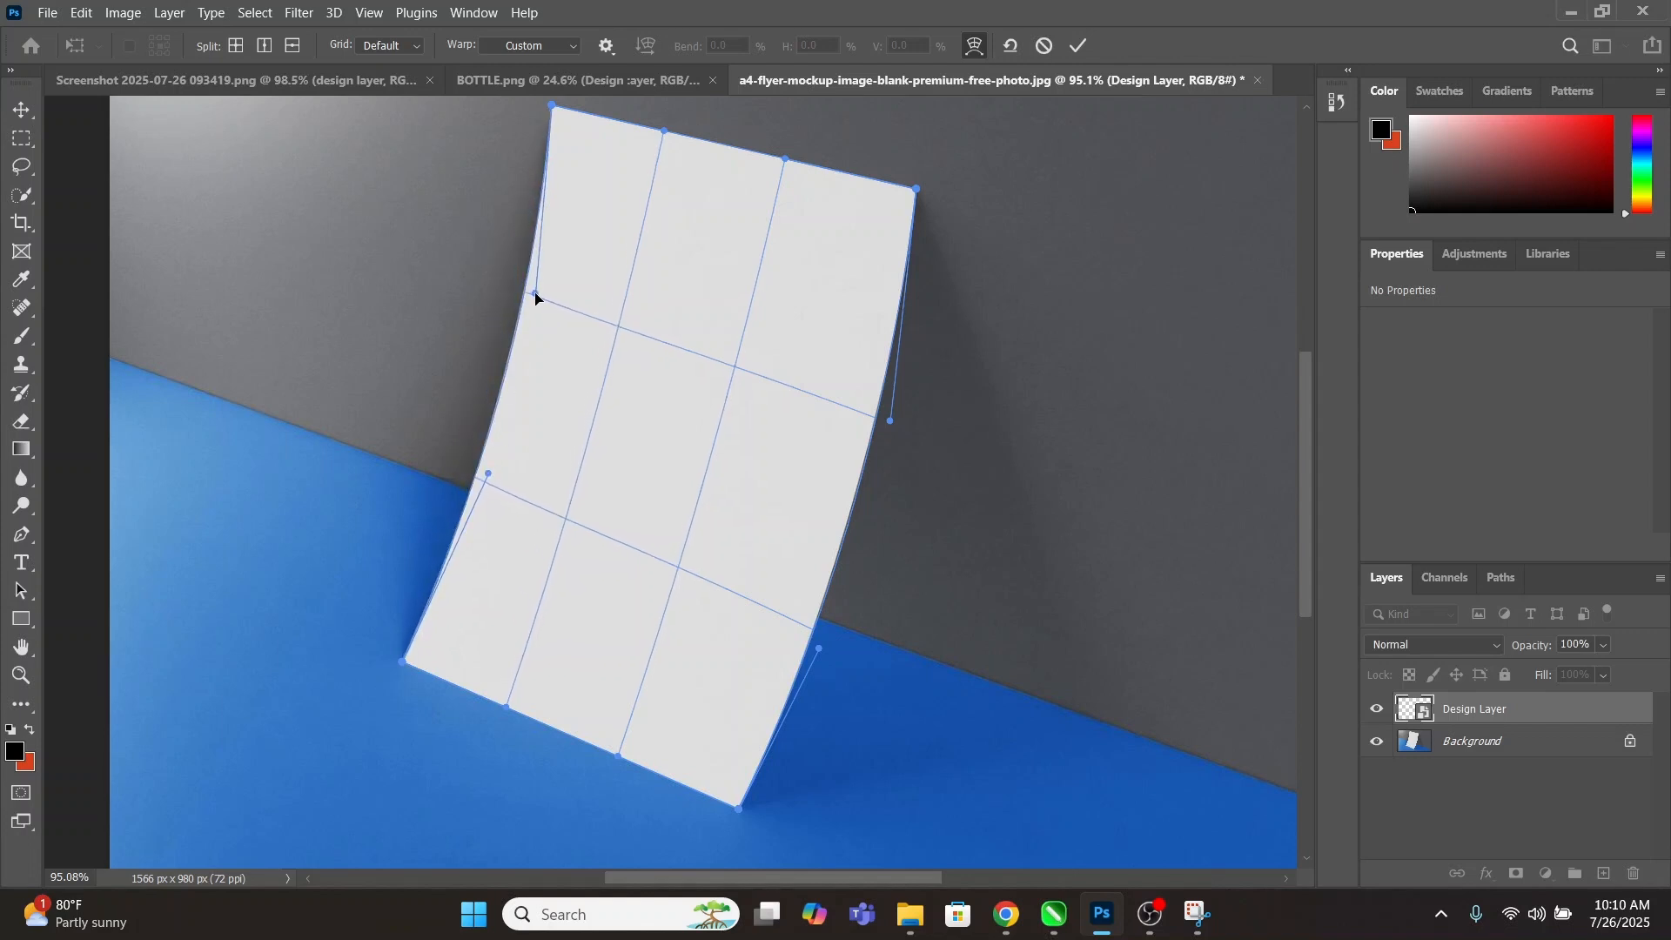
# Fine-tune the two warp handles of the Design Layer's left edge so it matches the sheet's left curve precisely.
pyautogui.scroll(8, 549, 254)
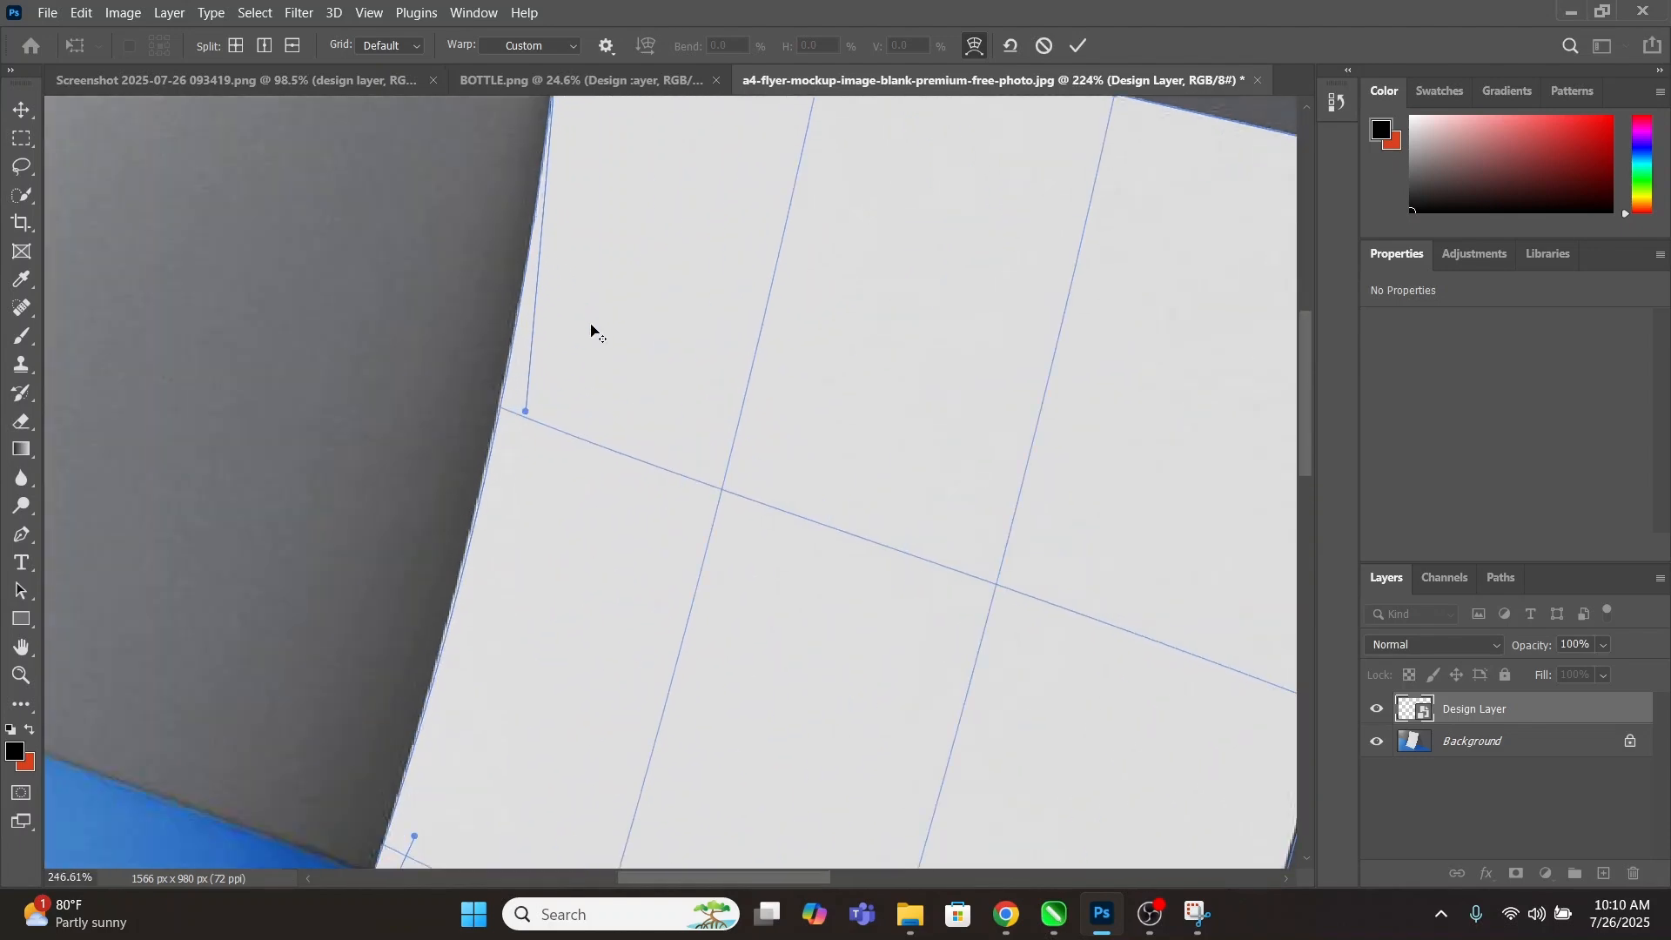
pyautogui.moveTo(511, 418); pyautogui.dragTo(506, 418)
pyautogui.scroll(-6, 508, 421)
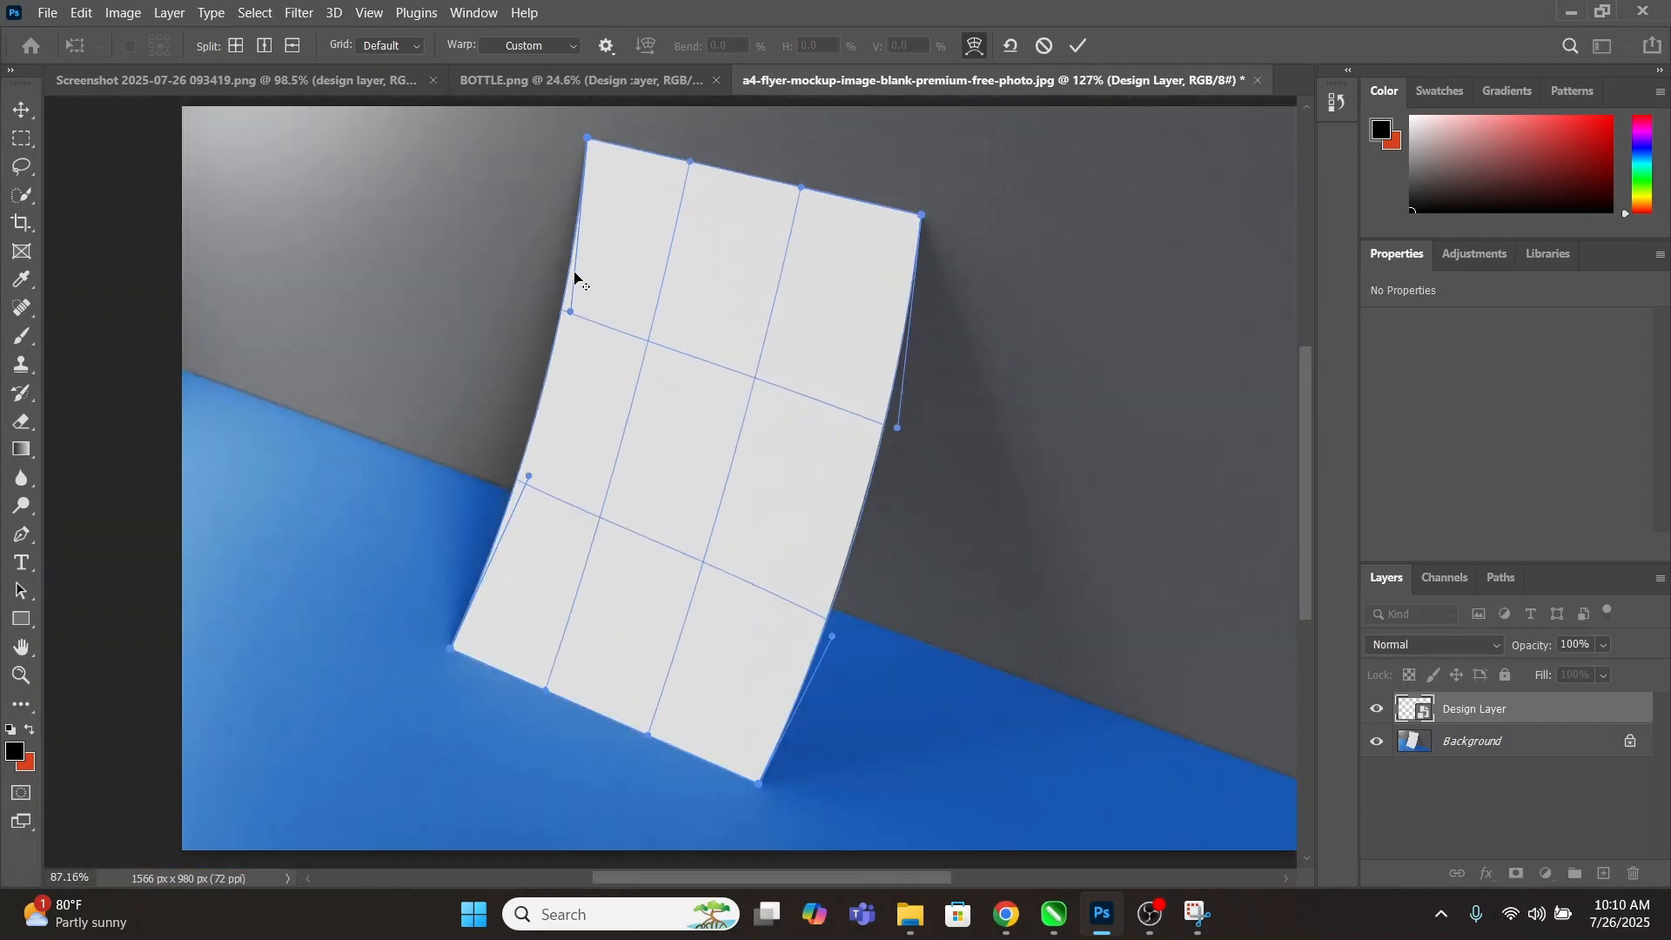
pyautogui.scroll(4, 511, 526)
pyautogui.scroll(1, 564, 361)
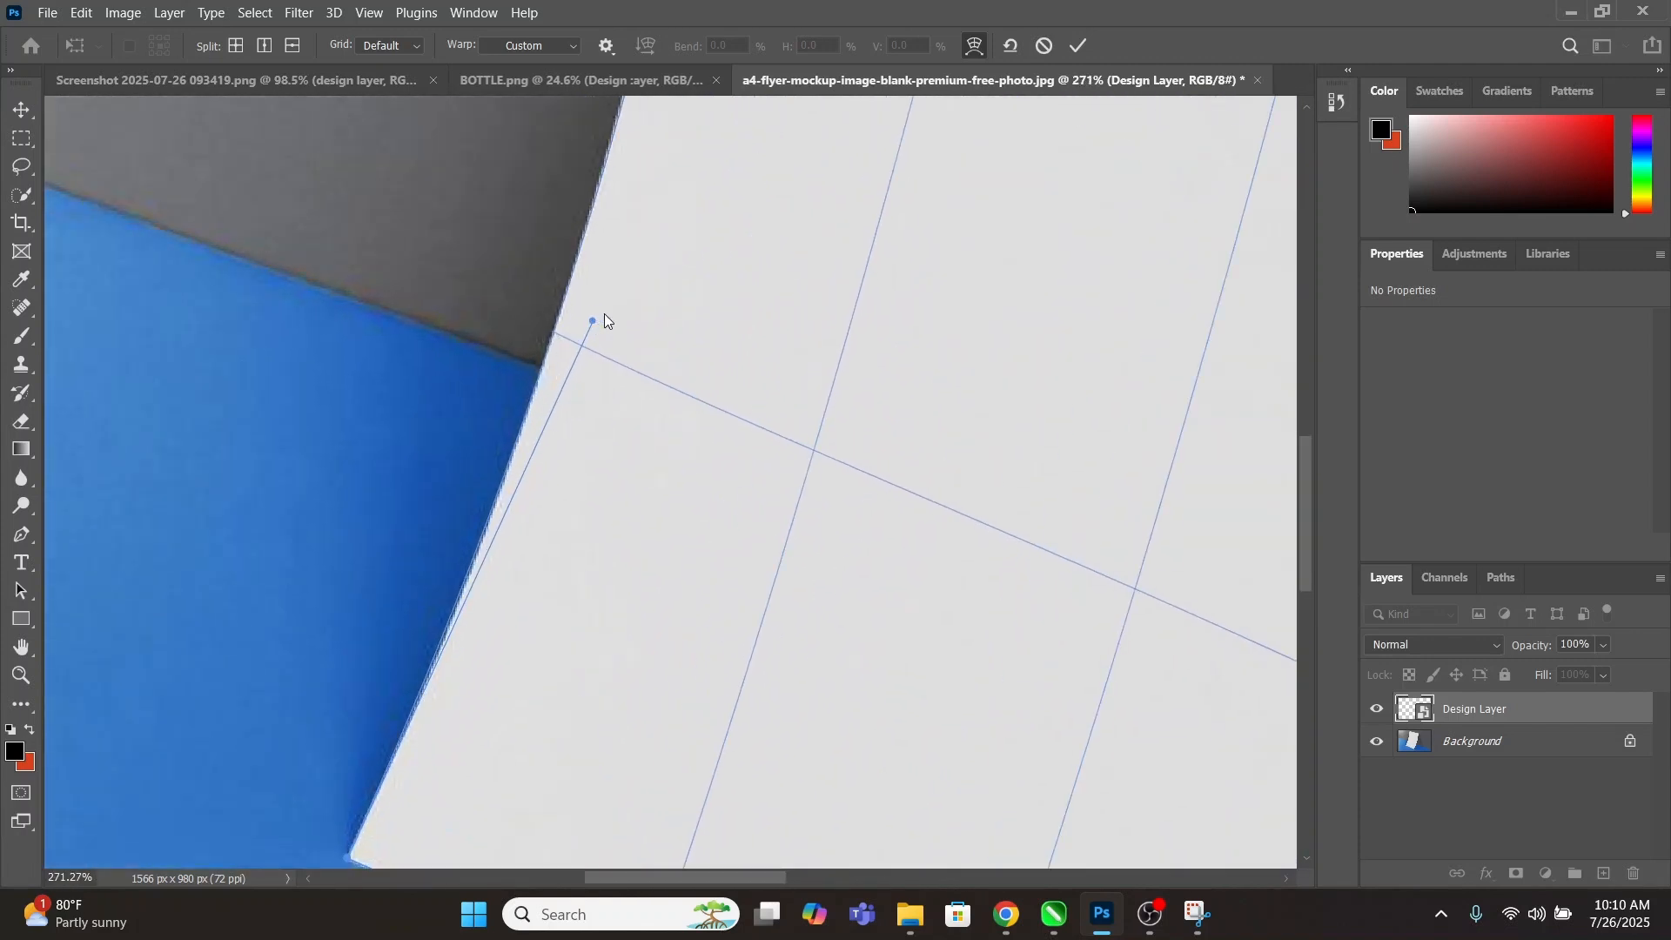
pyautogui.moveTo(593, 322)
pyautogui.mouseDown()
pyautogui.moveTo(604, 343)
pyautogui.moveTo(586, 354)
pyautogui.mouseUp()
pyautogui.scroll(-6, 587, 354)
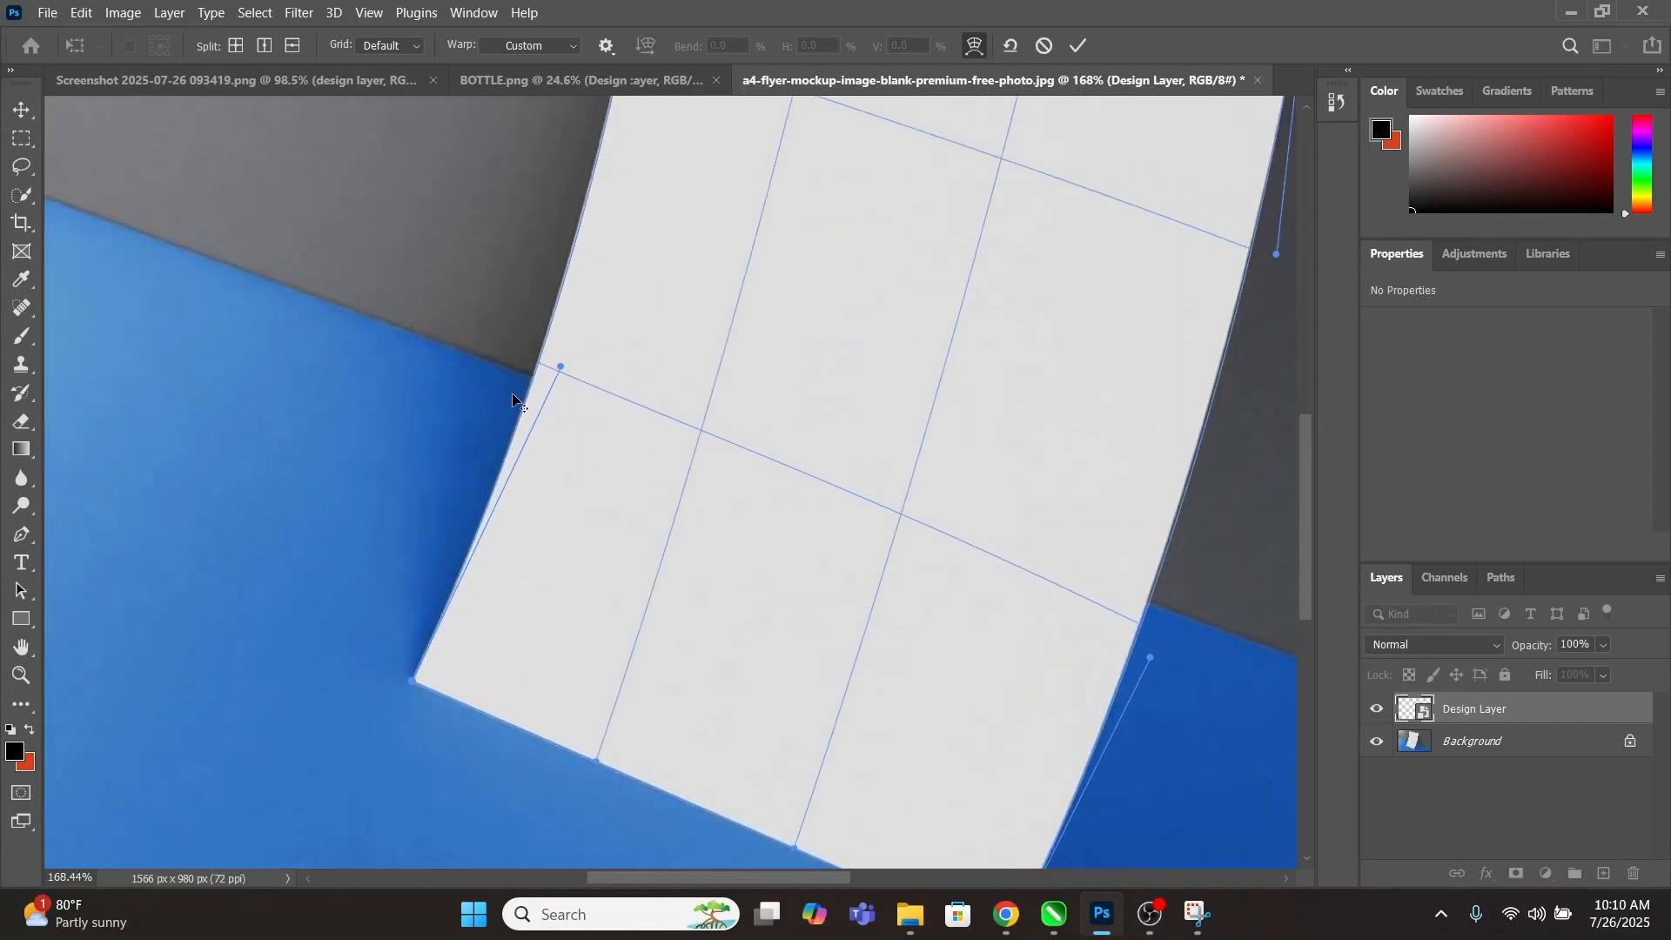
# Check the warp's upper and lower edges against the sheet up close and apply the warp.
pyautogui.scroll(2, 697, 197)
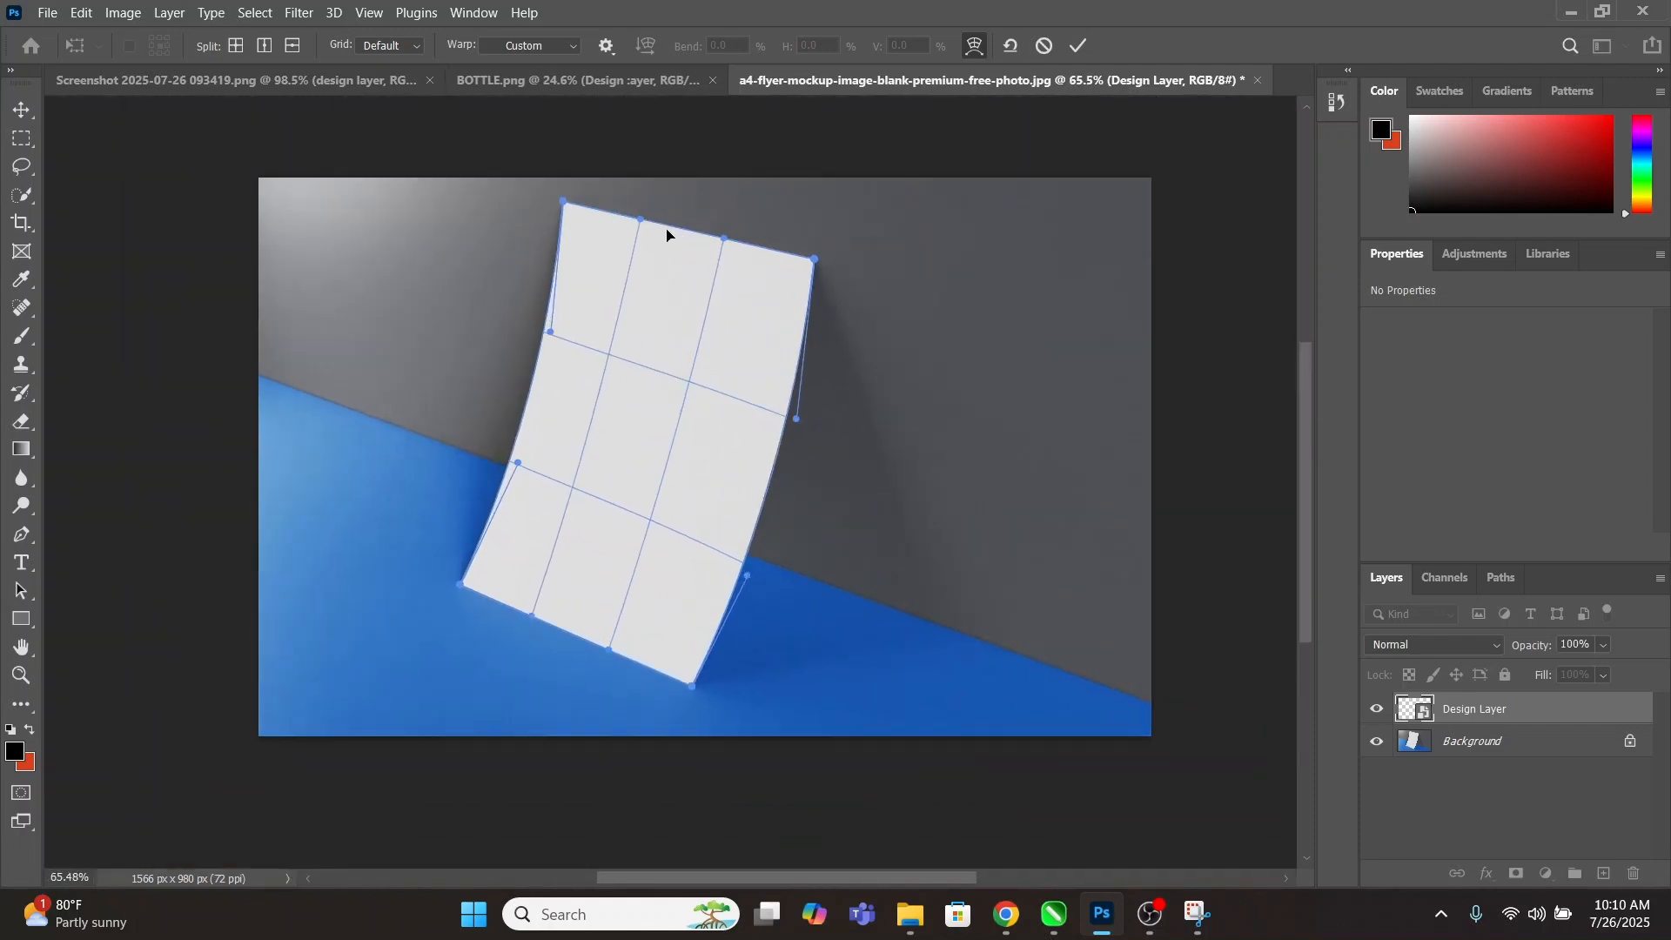
pyautogui.scroll(12, 709, 357)
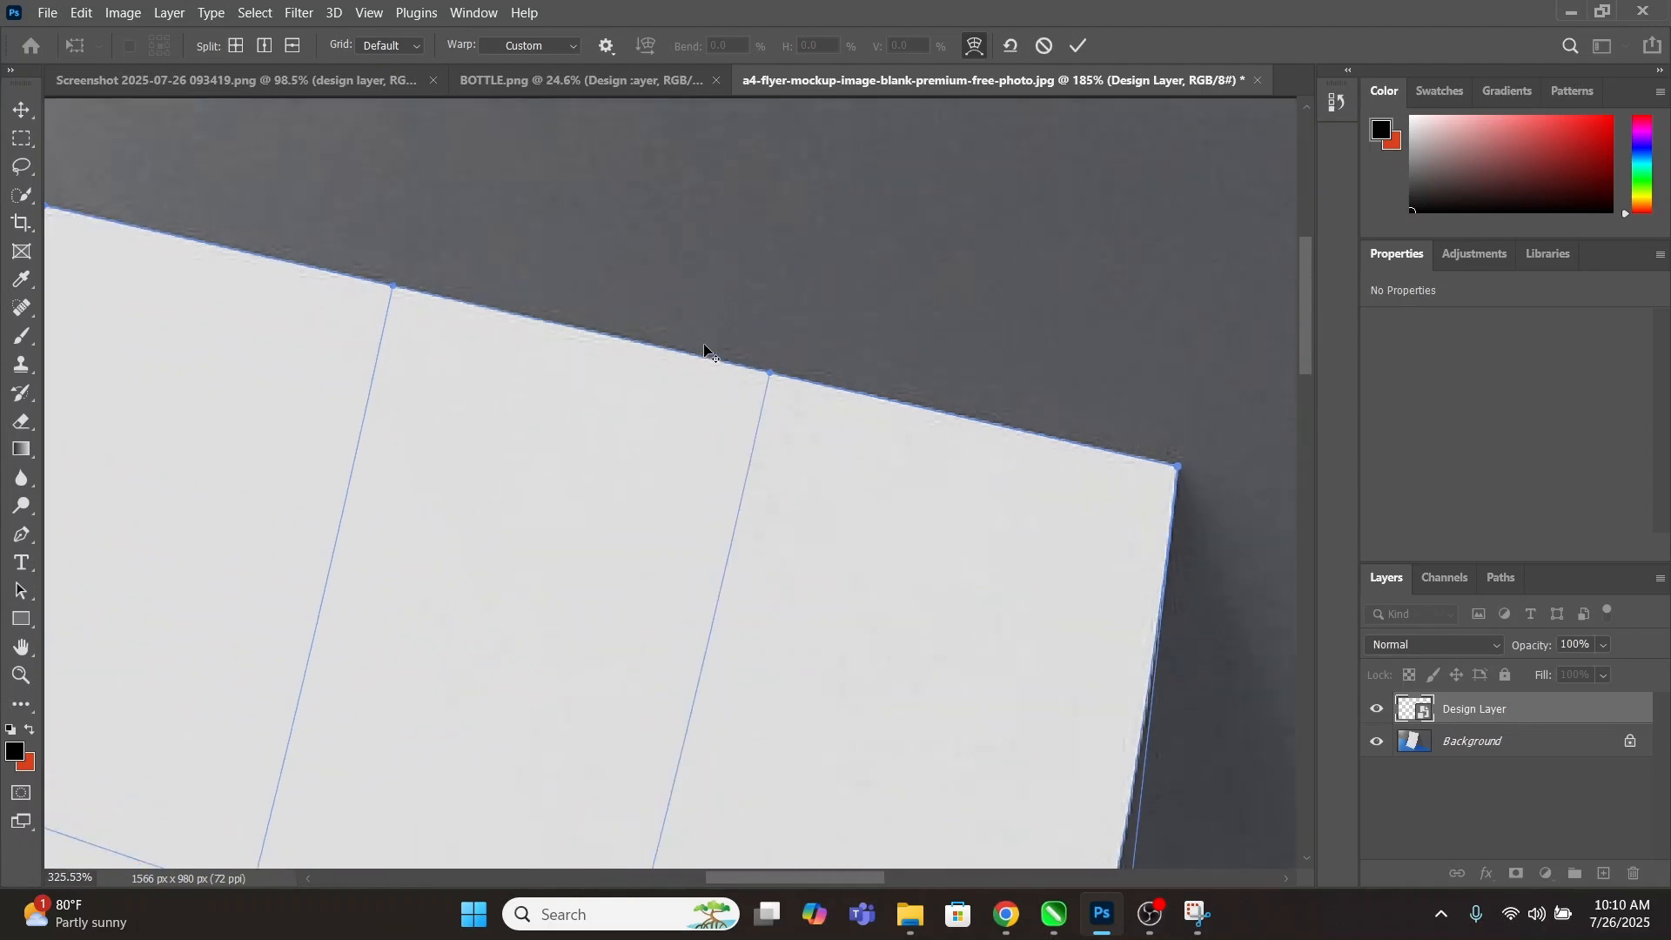
pyautogui.scroll(-12, 705, 212)
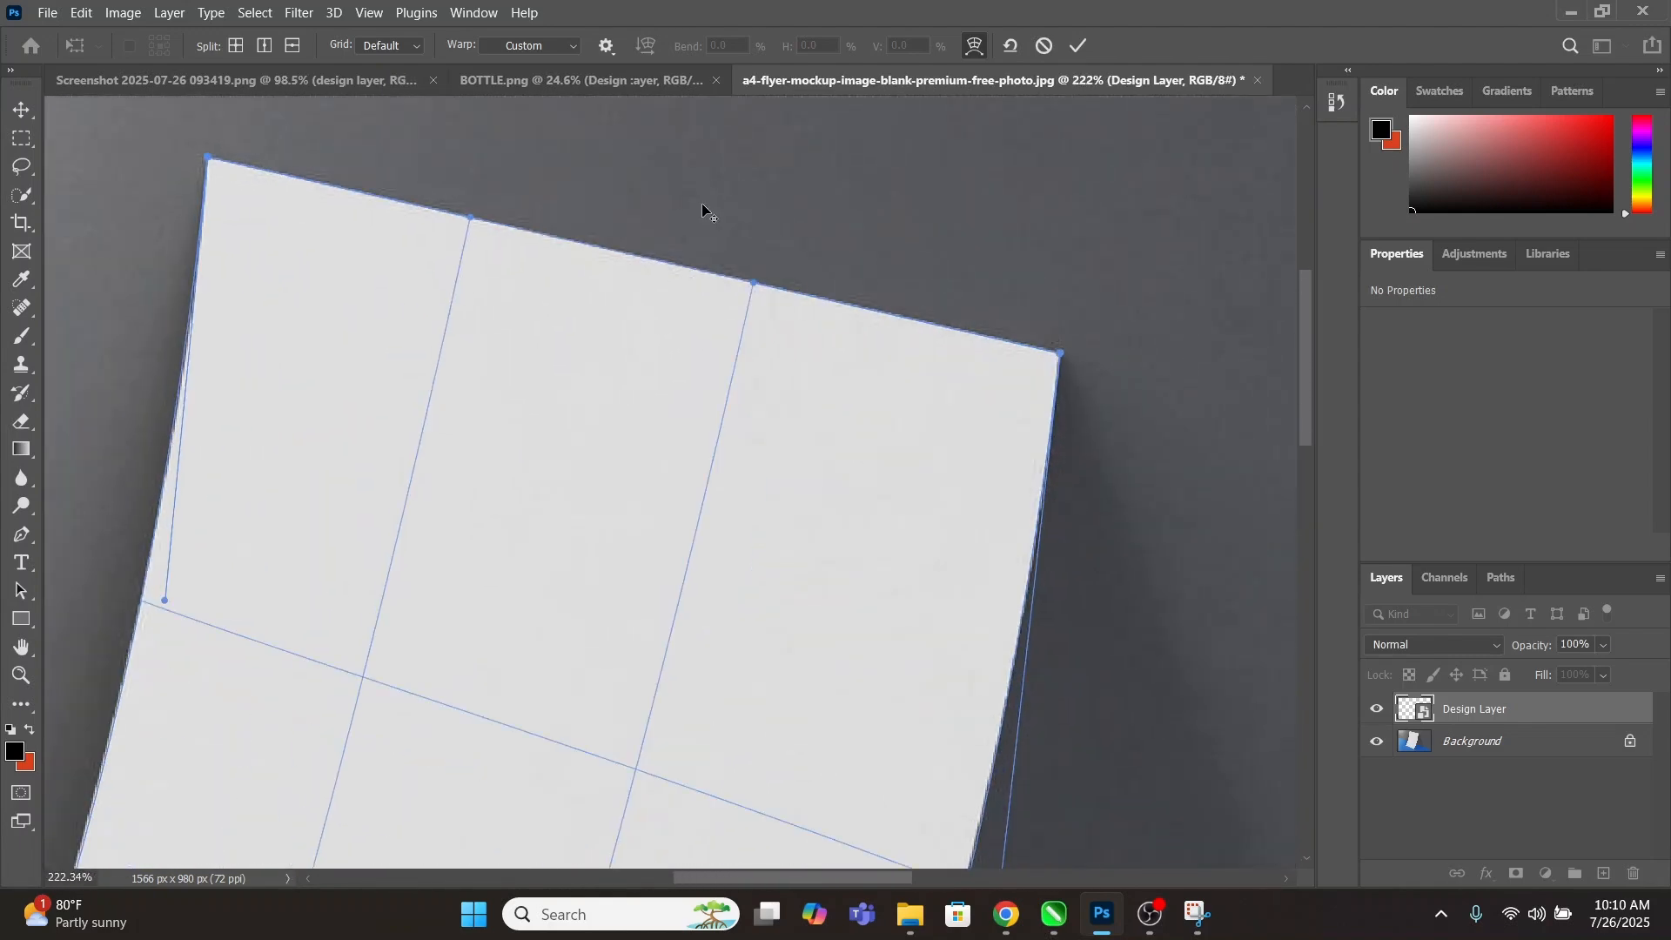
pyautogui.scroll(10, 596, 744)
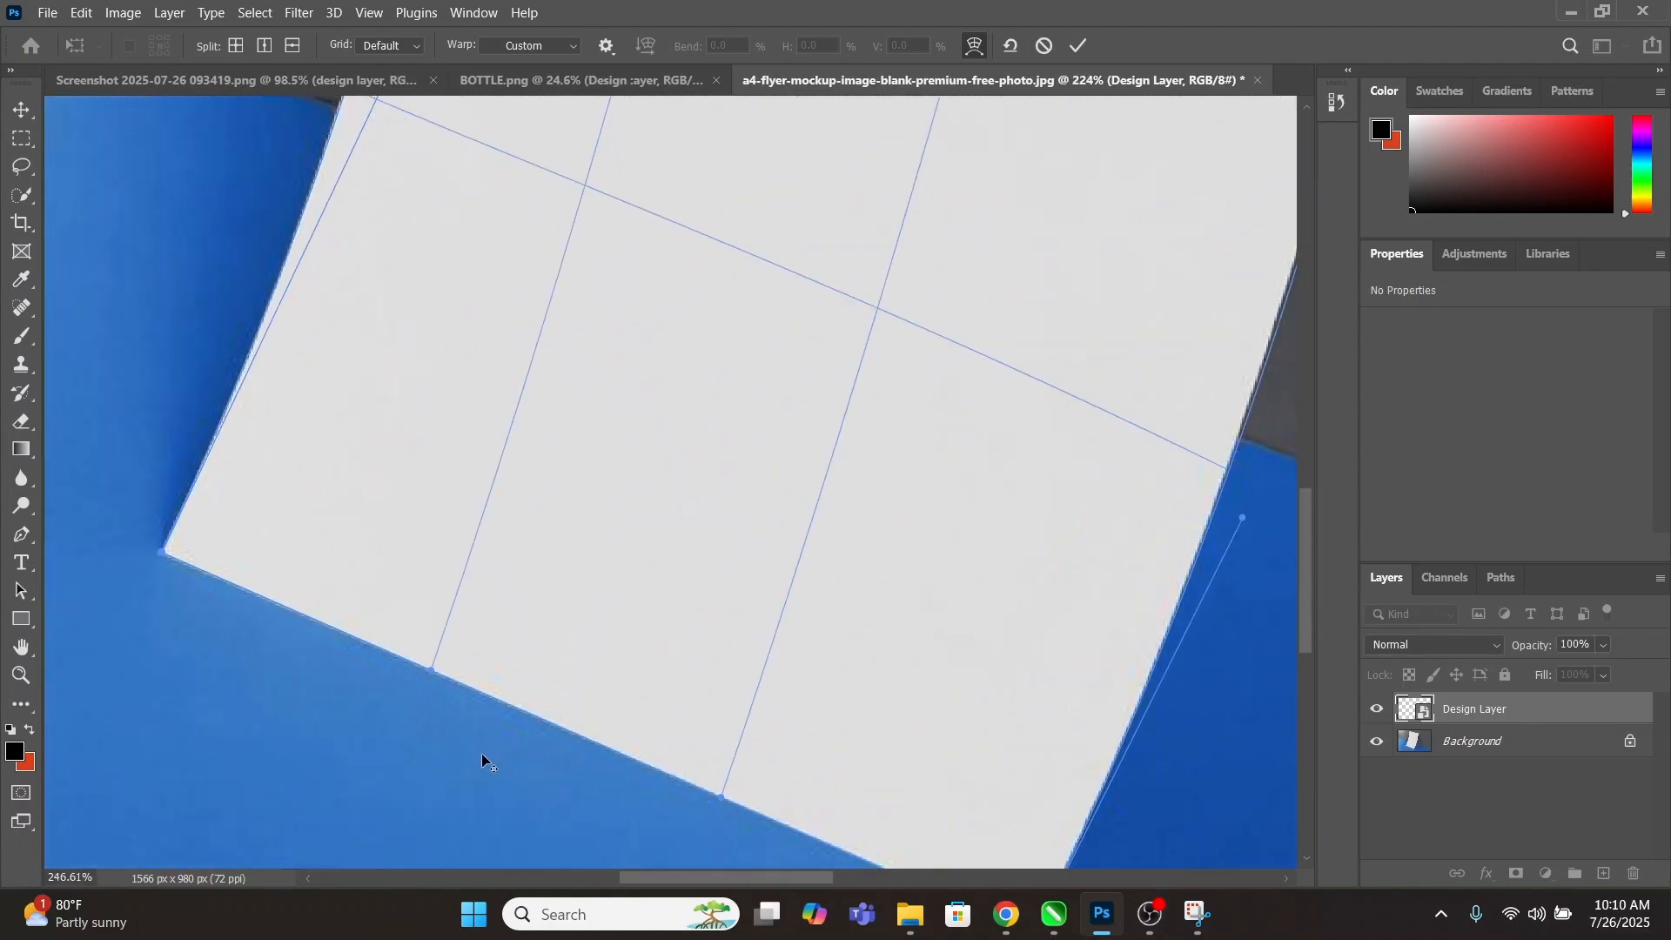
pyautogui.scroll(3, 340, 576)
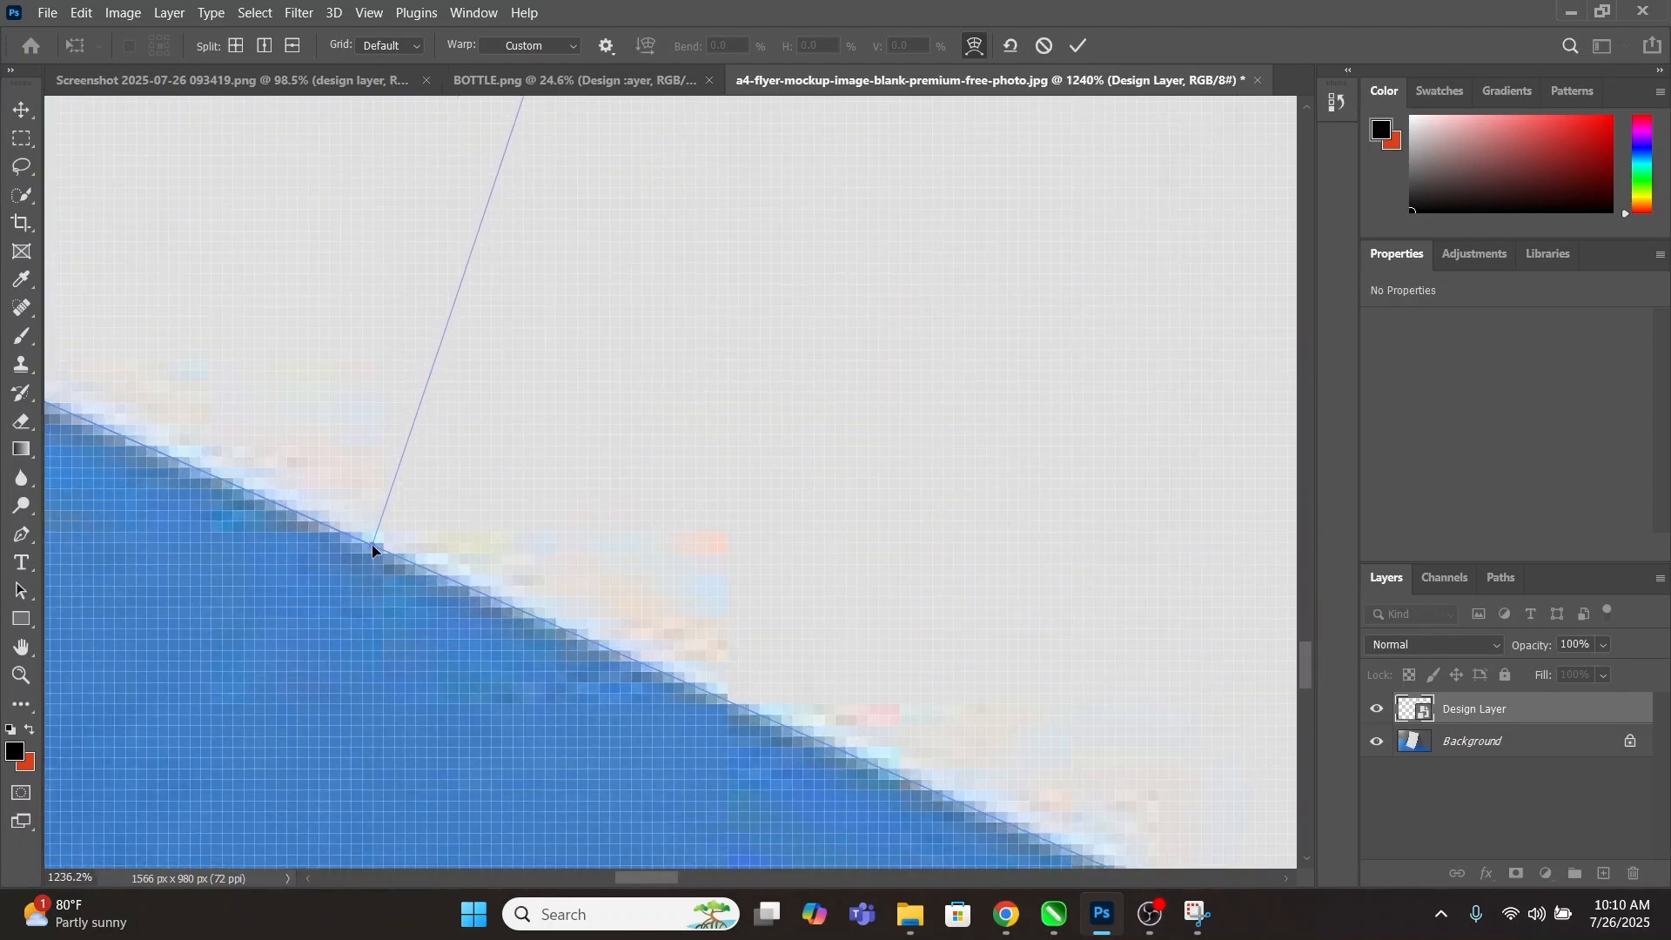
pyautogui.scroll(-7, 522, 540)
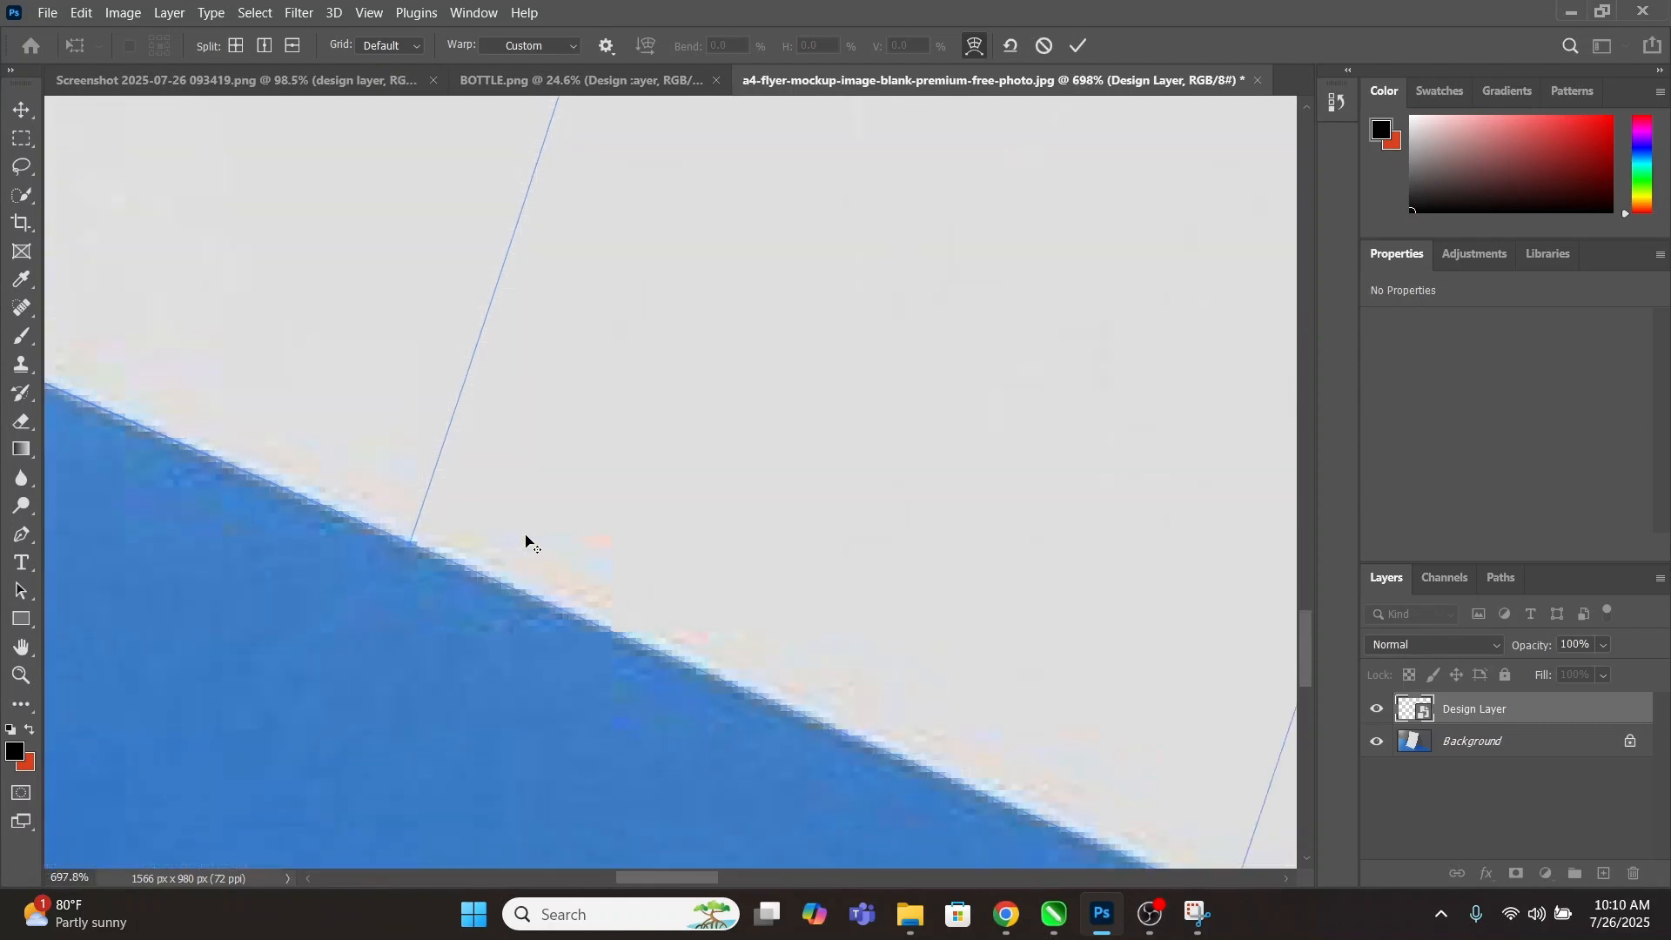
pyautogui.scroll(-5, 559, 533)
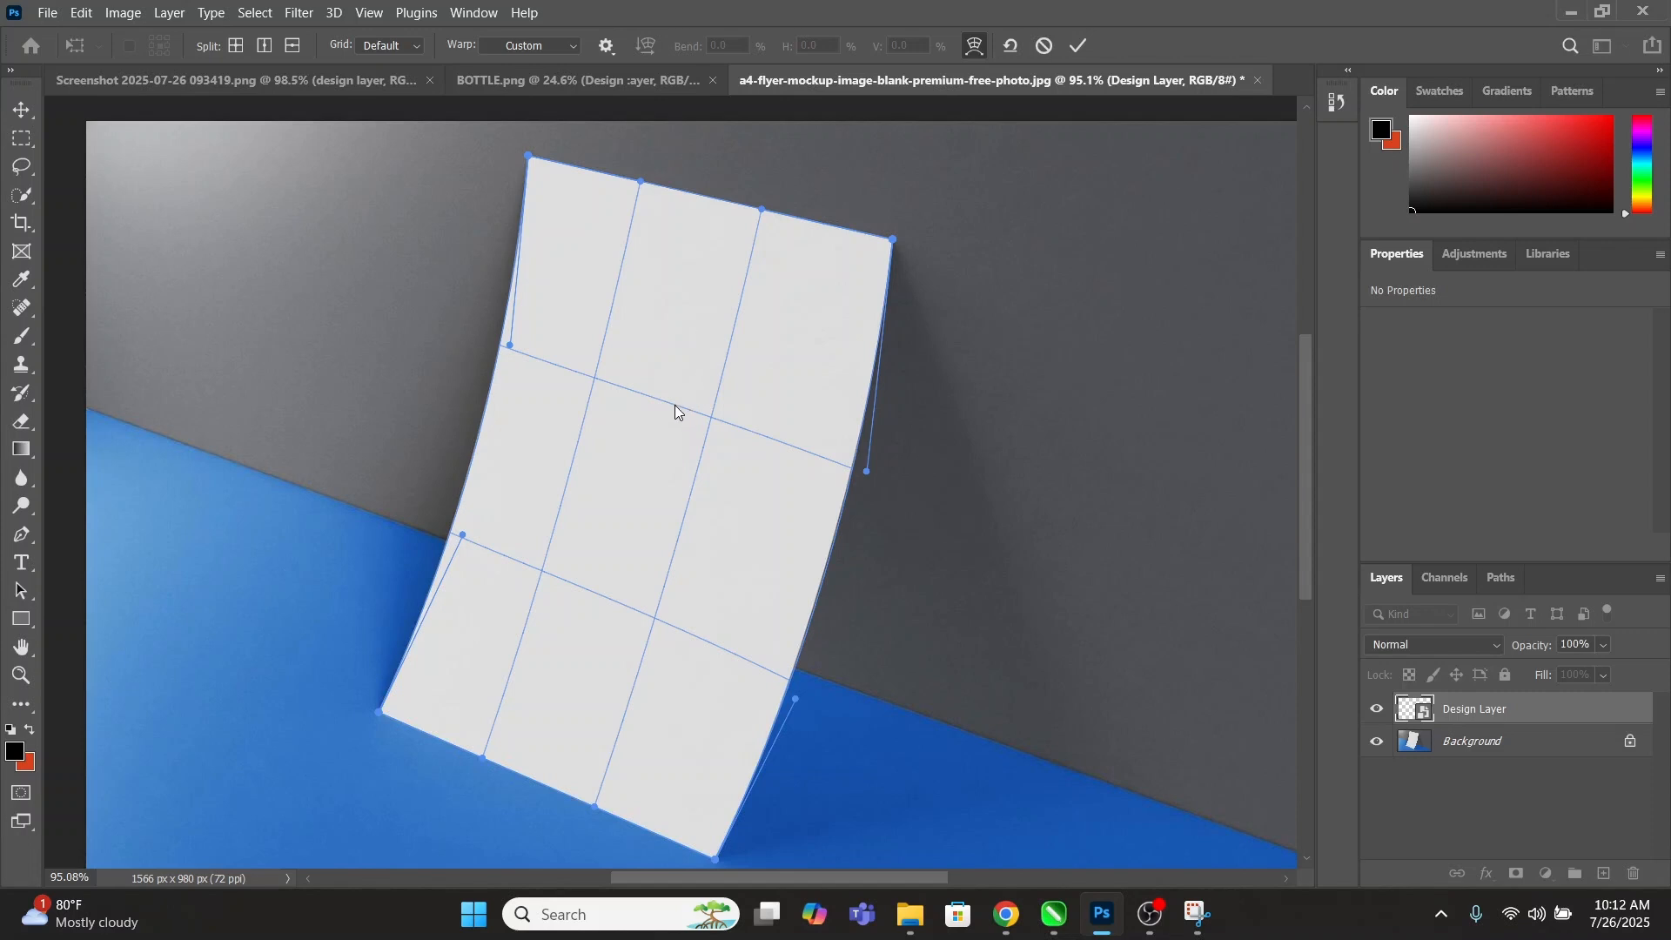
pyautogui.hotkey('alt', 'space')
pyautogui.press('Escape')
pyautogui.press('Return')
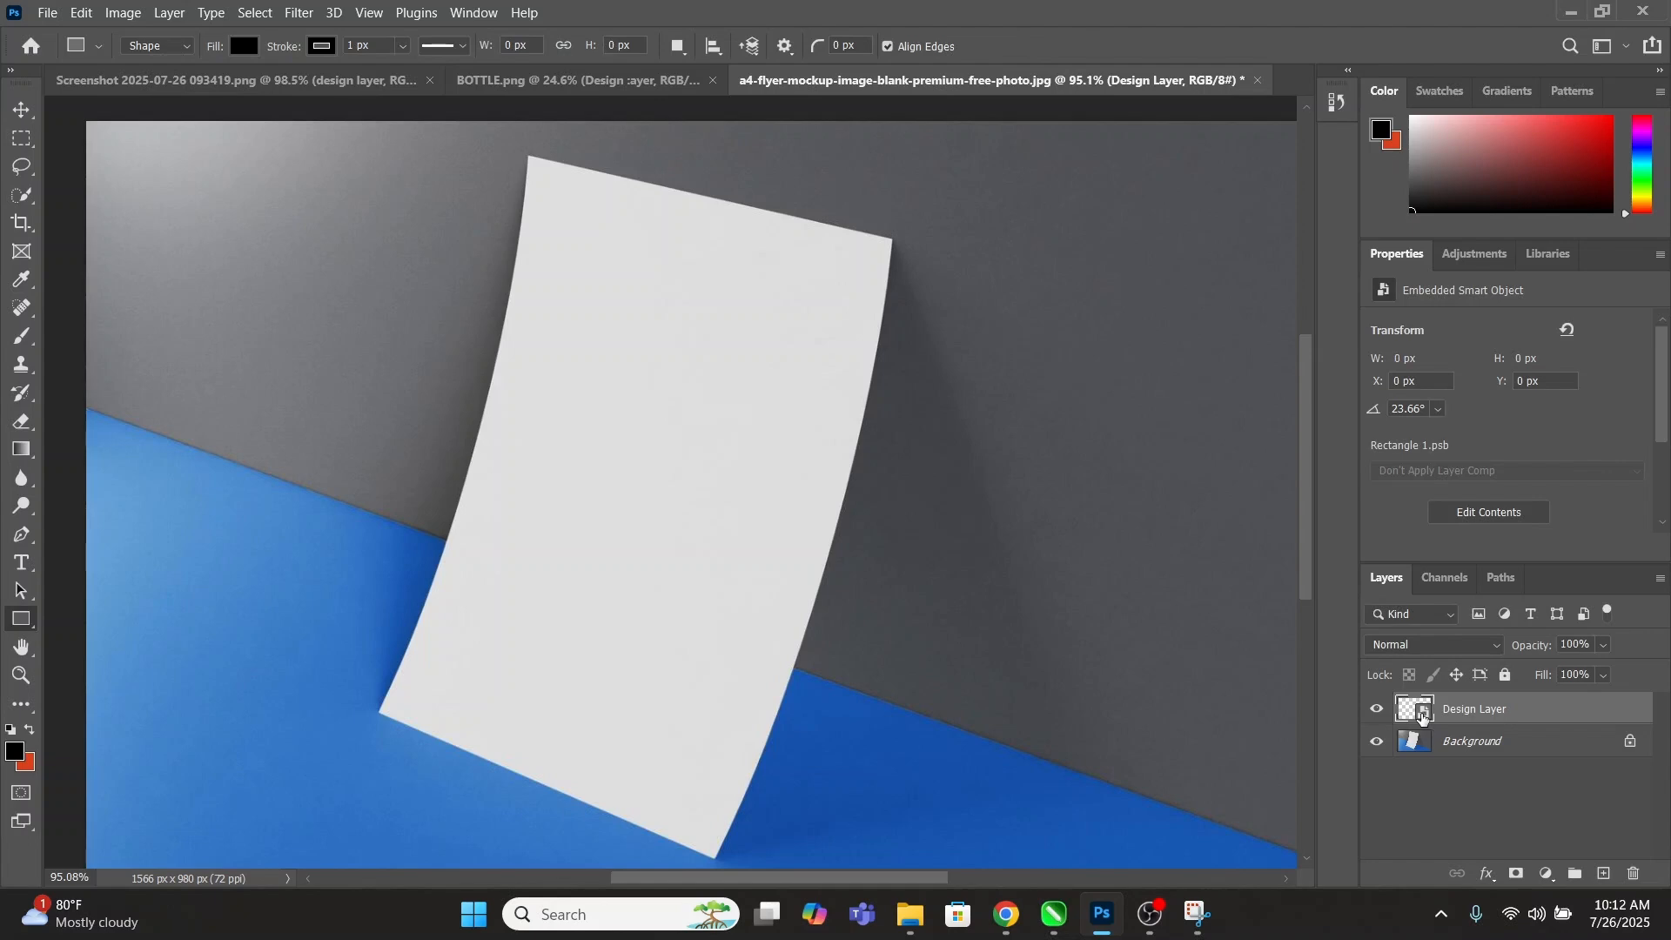
# Open the Design Layer's smart object contents and place the BEREKETE SHUTDOWN copy image from the MOCKUP folder into it.
pyautogui.doubleClick(1424, 716)
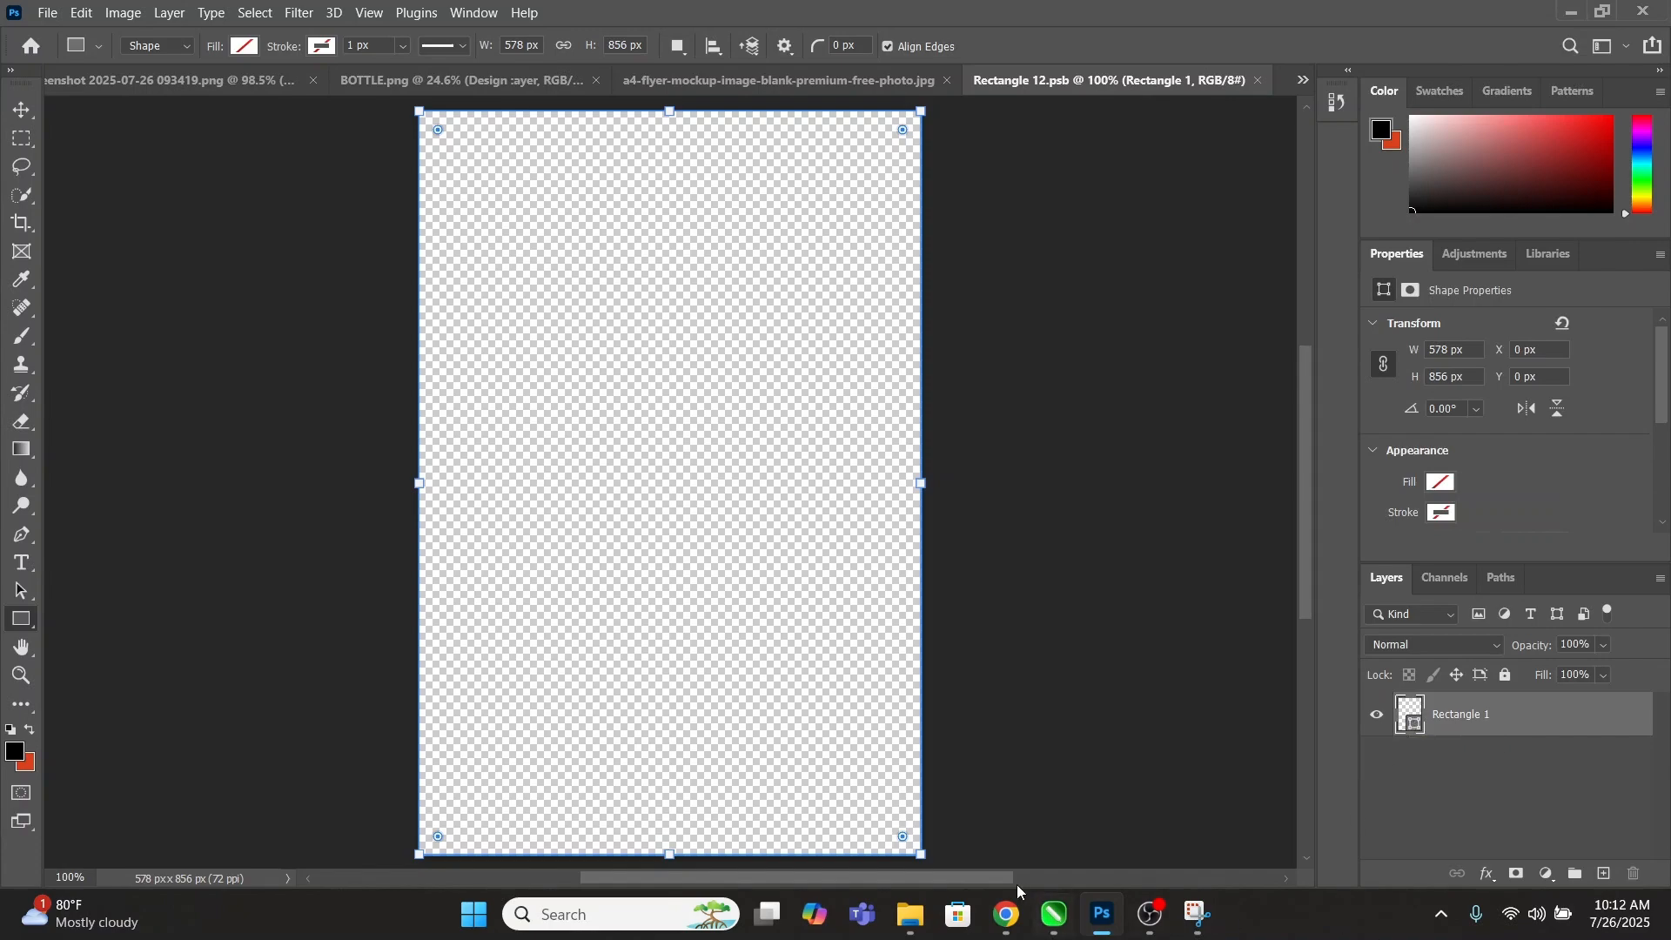
pyautogui.moveTo(915, 919)
pyautogui.moveTo(1256, 808)
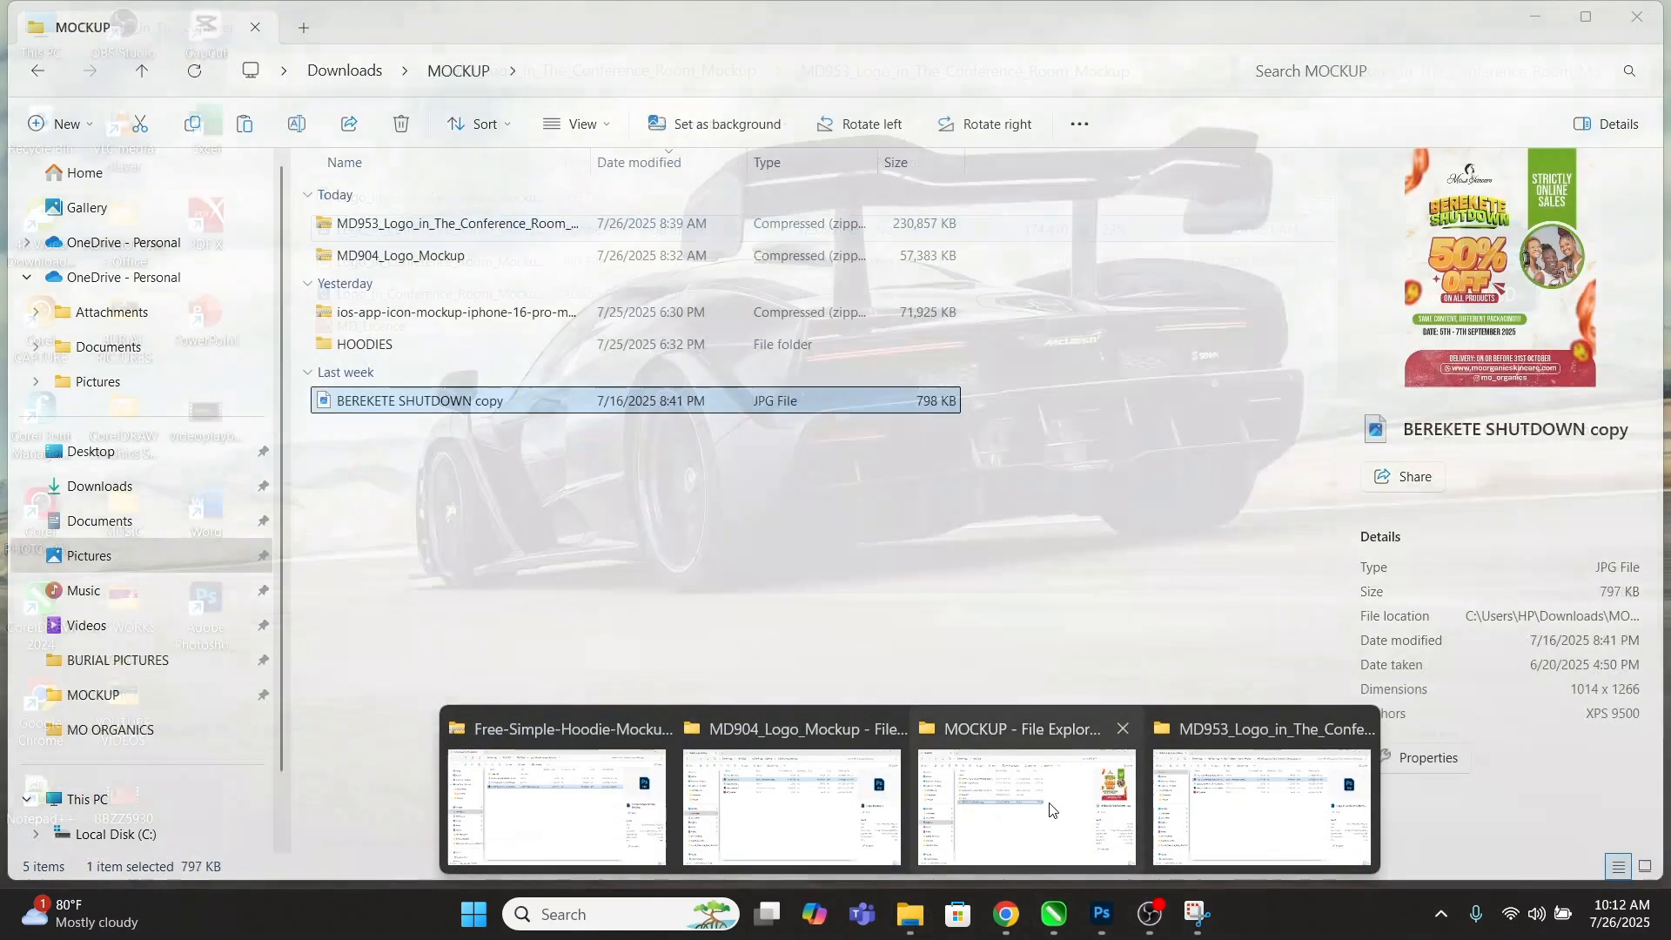
pyautogui.click(1028, 805)
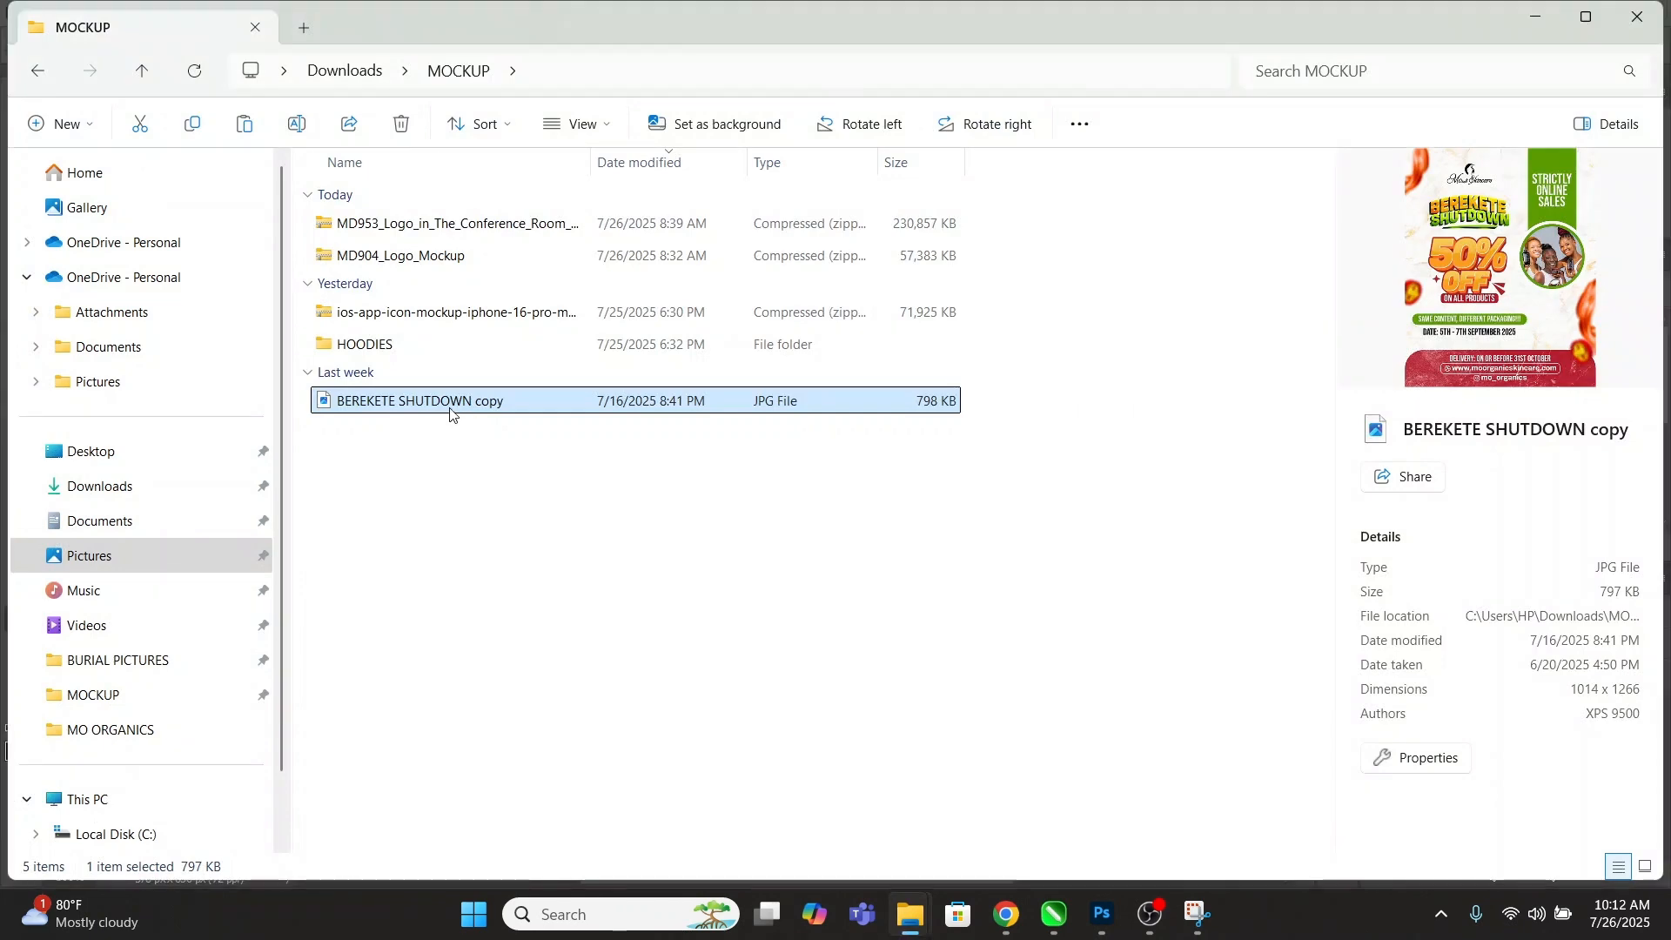
pyautogui.moveTo(449, 415); pyautogui.dragTo(656, 451)
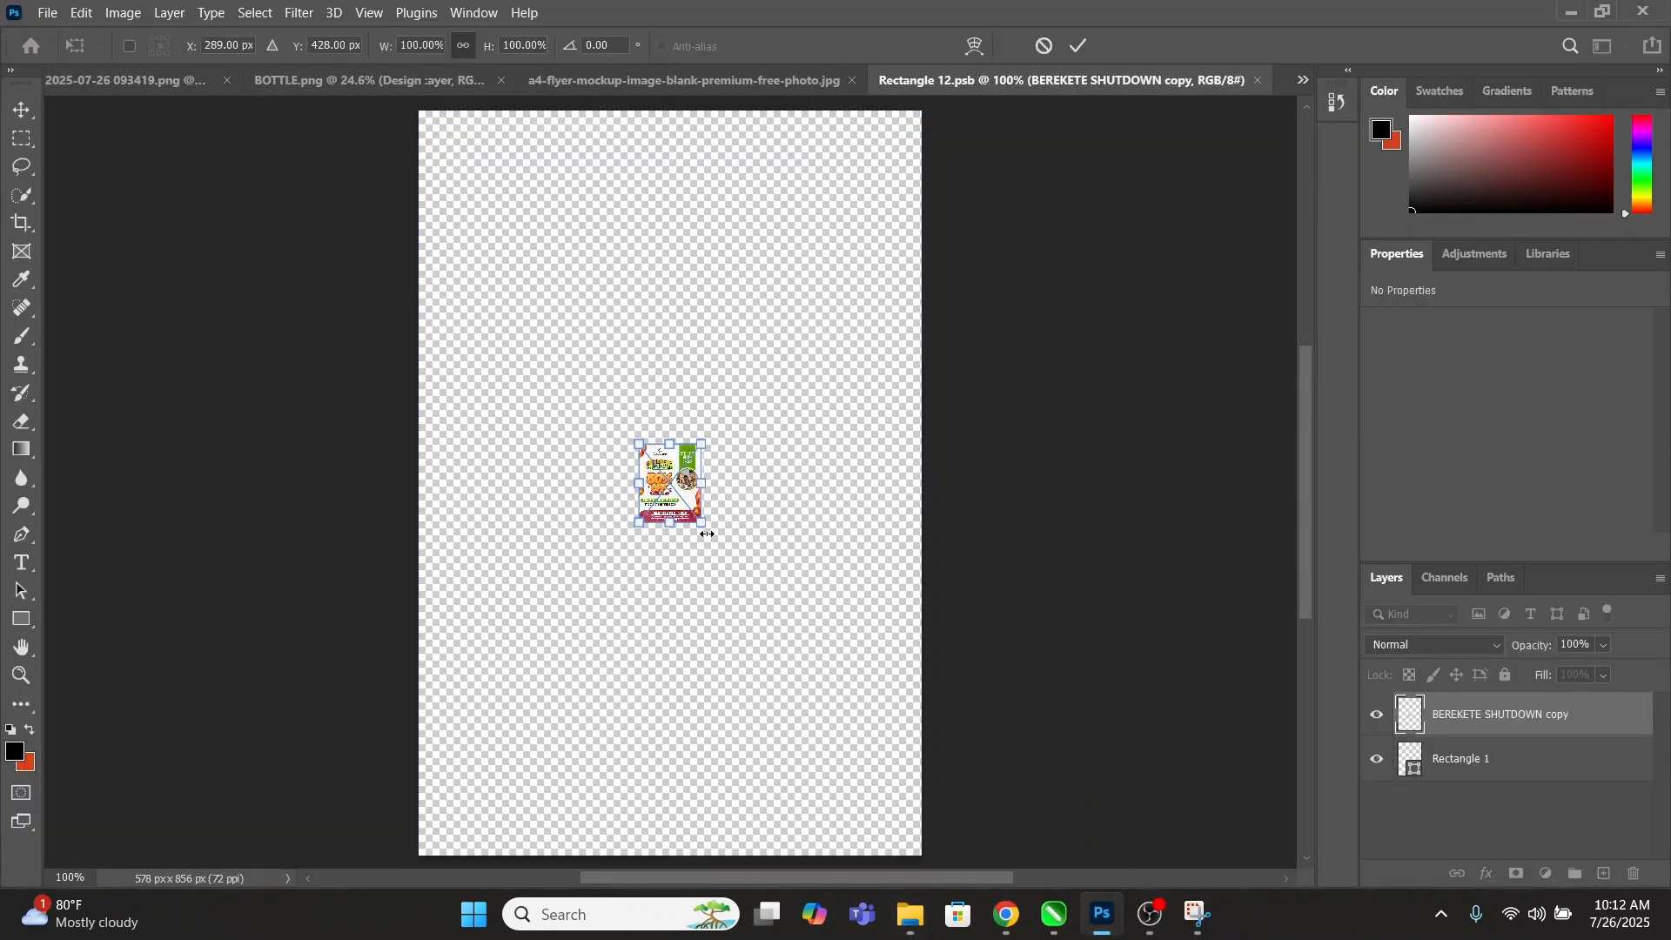
# Stretch the placed flyer to fill the whole canvas, then save and close the smart object contents.
pyautogui.moveTo(703, 525); pyautogui.dragTo(651, 807)
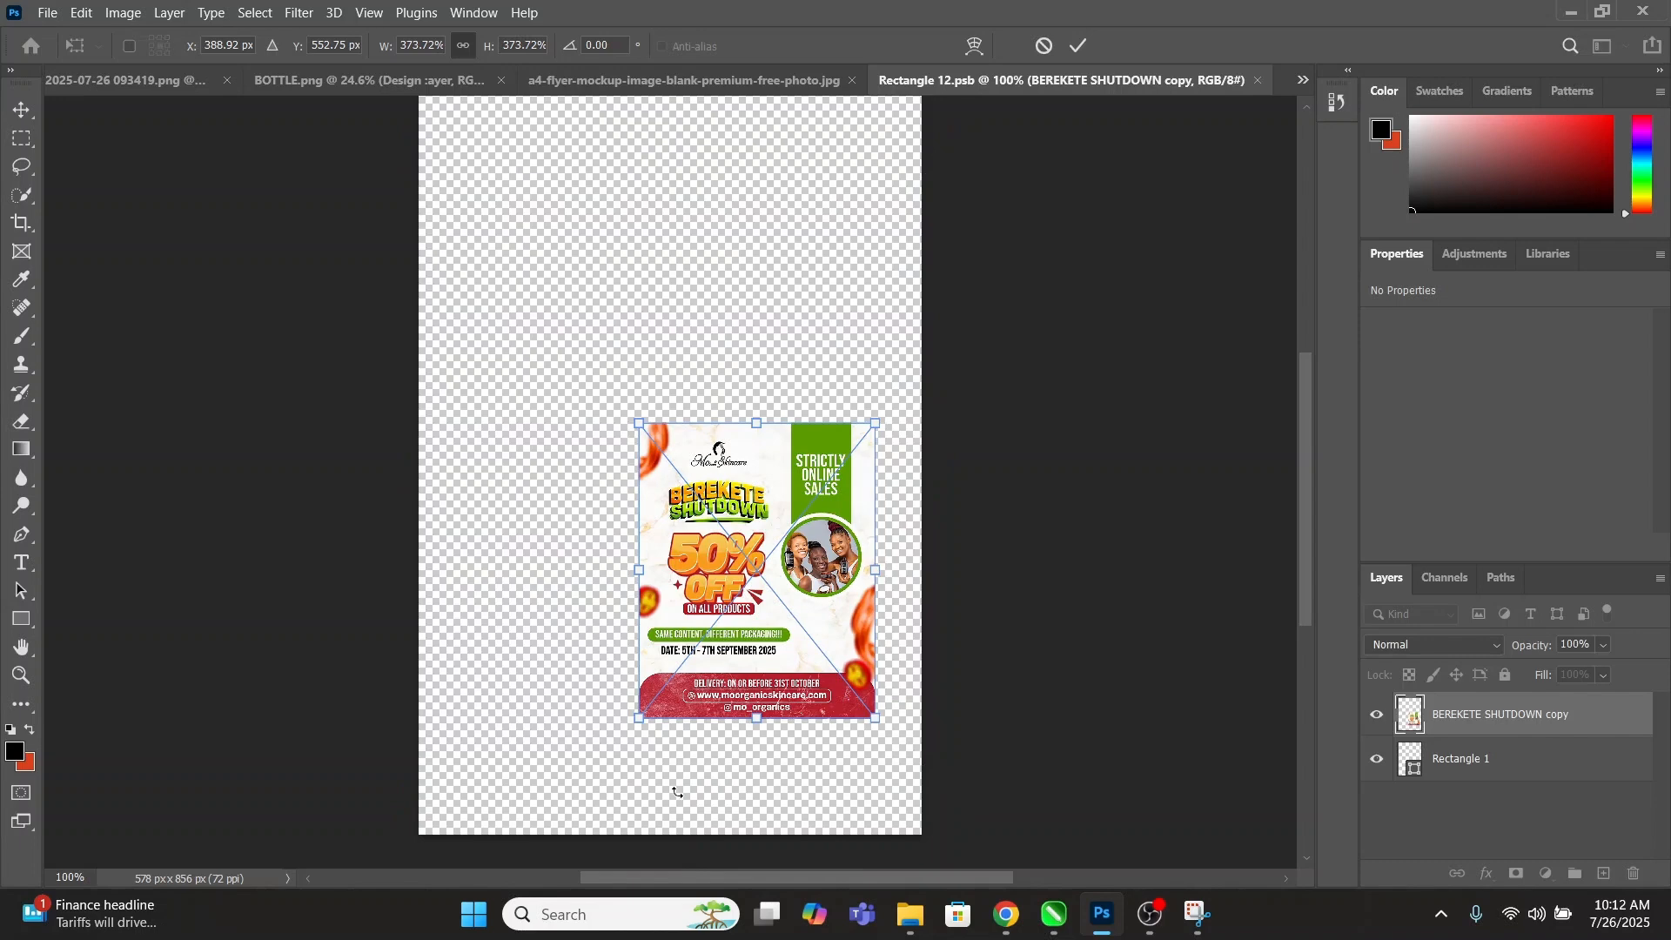
pyautogui.scroll(-2, 734, 792)
pyautogui.moveTo(666, 461); pyautogui.dragTo(528, 264)
pyautogui.moveTo(689, 266); pyautogui.dragTo(693, 234)
pyautogui.moveTo(690, 703); pyautogui.dragTo(689, 743)
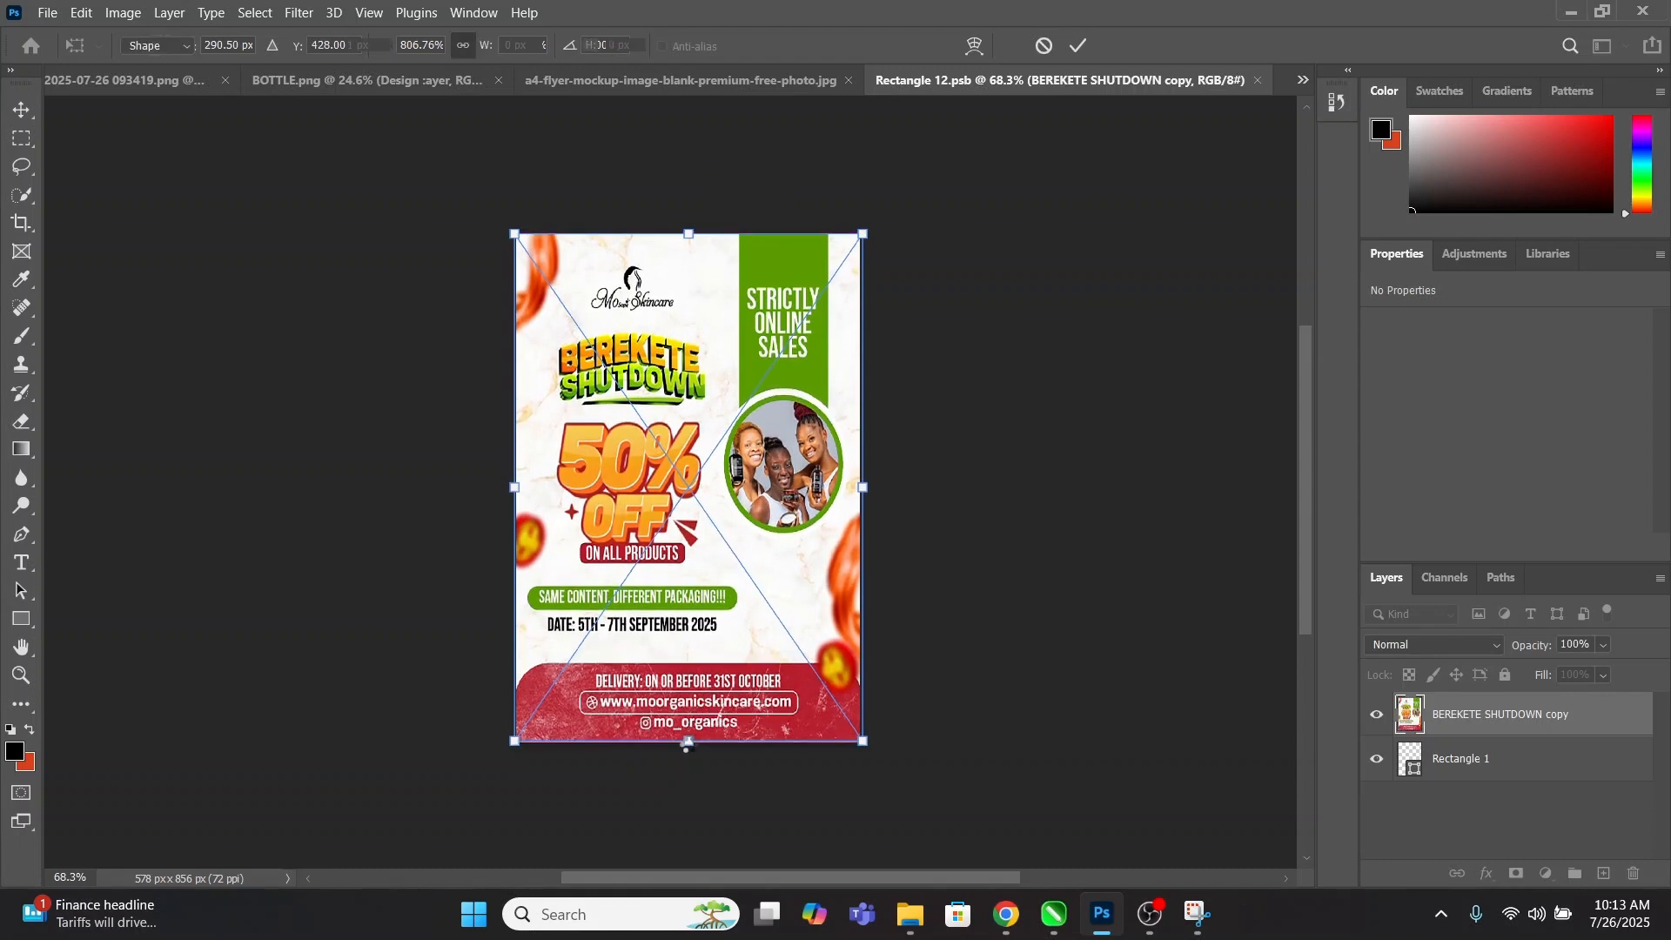
pyautogui.press('Return')
pyautogui.hotkey('ctrl', 's')
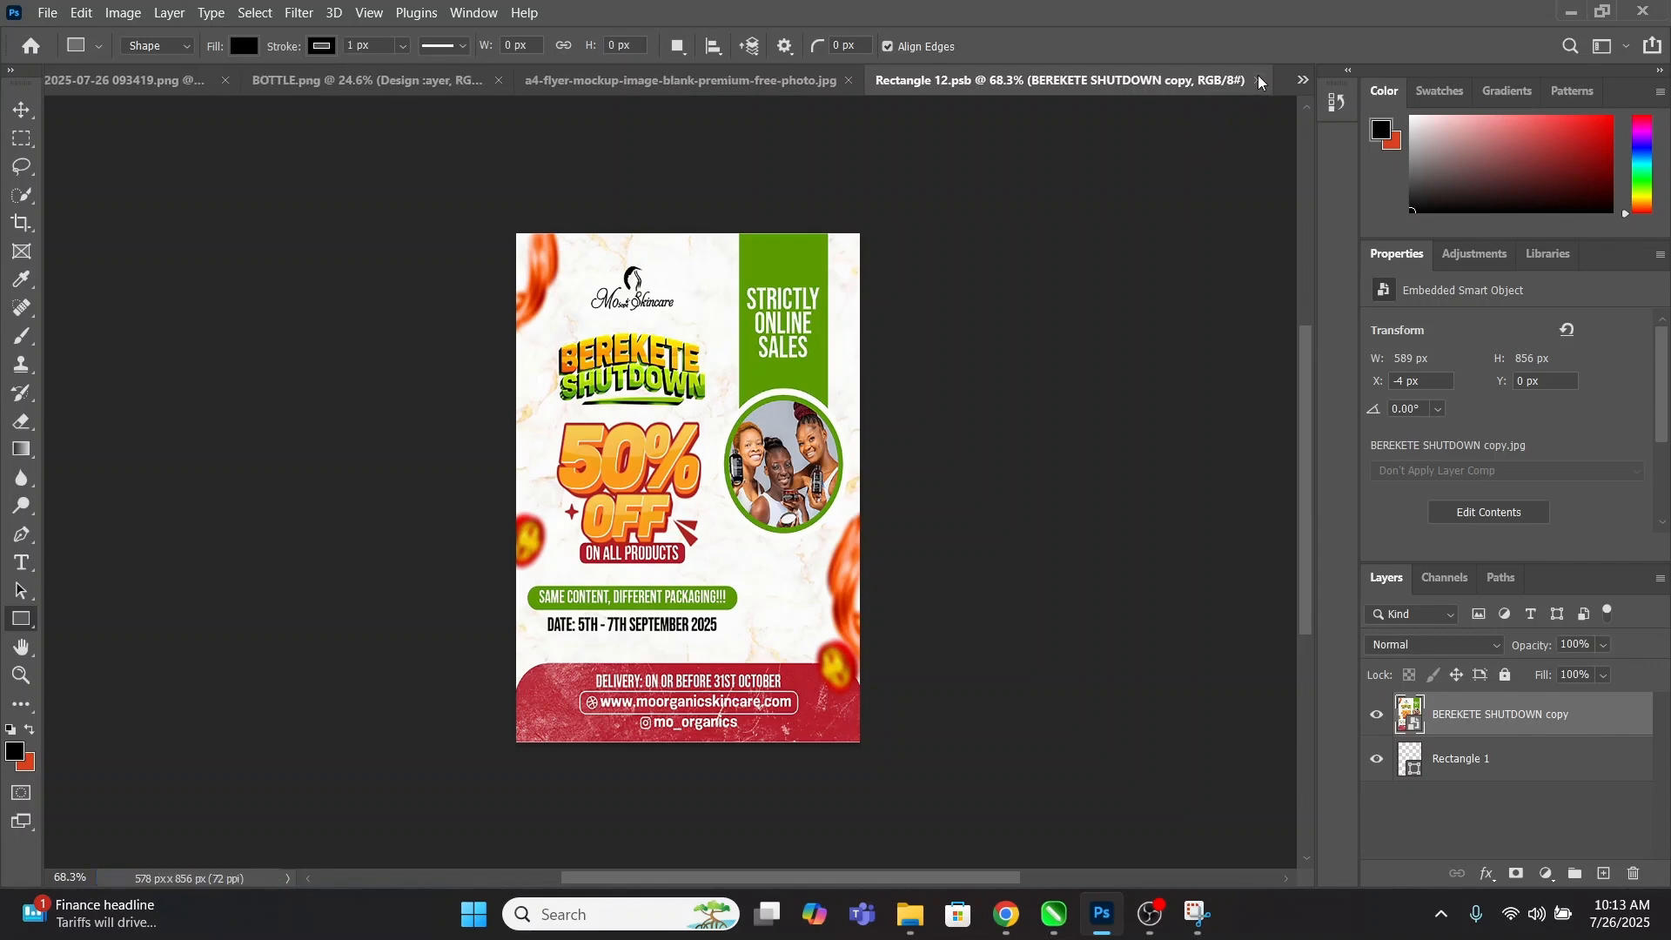
pyautogui.hotkey('ctrl', 'w')
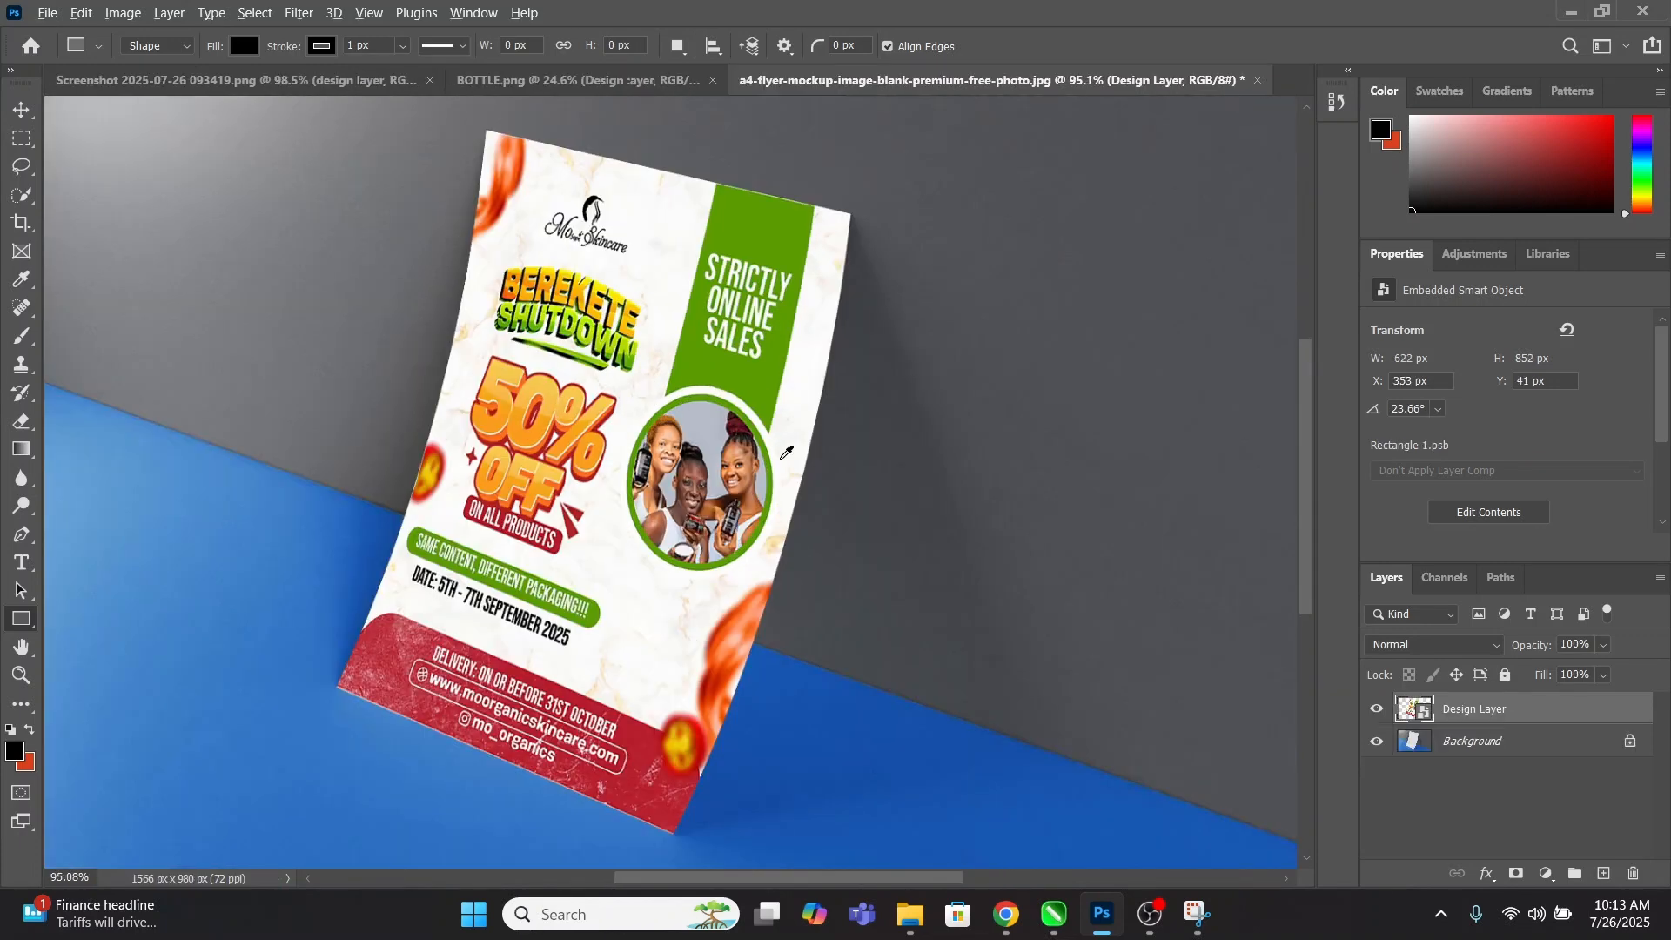
# Examine how the flyer design sits on the tilted sheet in the mockup, both up close and as a whole.
pyautogui.scroll(-3, 786, 452)
pyautogui.scroll(3, 668, 425)
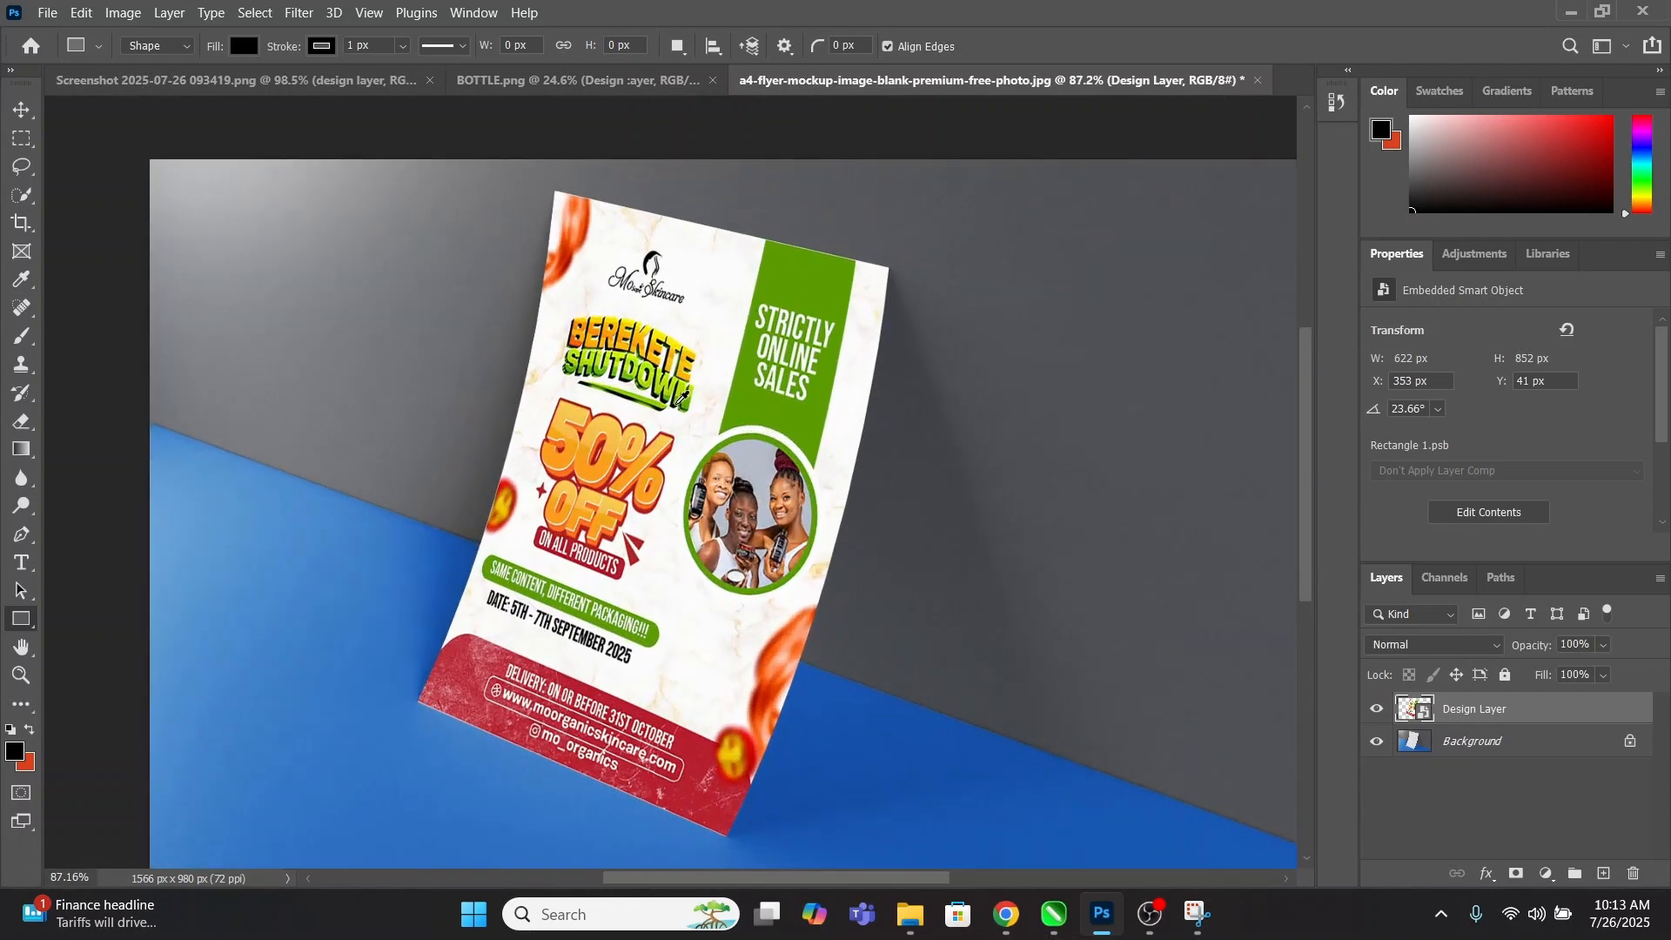
pyautogui.scroll(-4, 681, 398)
pyautogui.scroll(3, 679, 532)
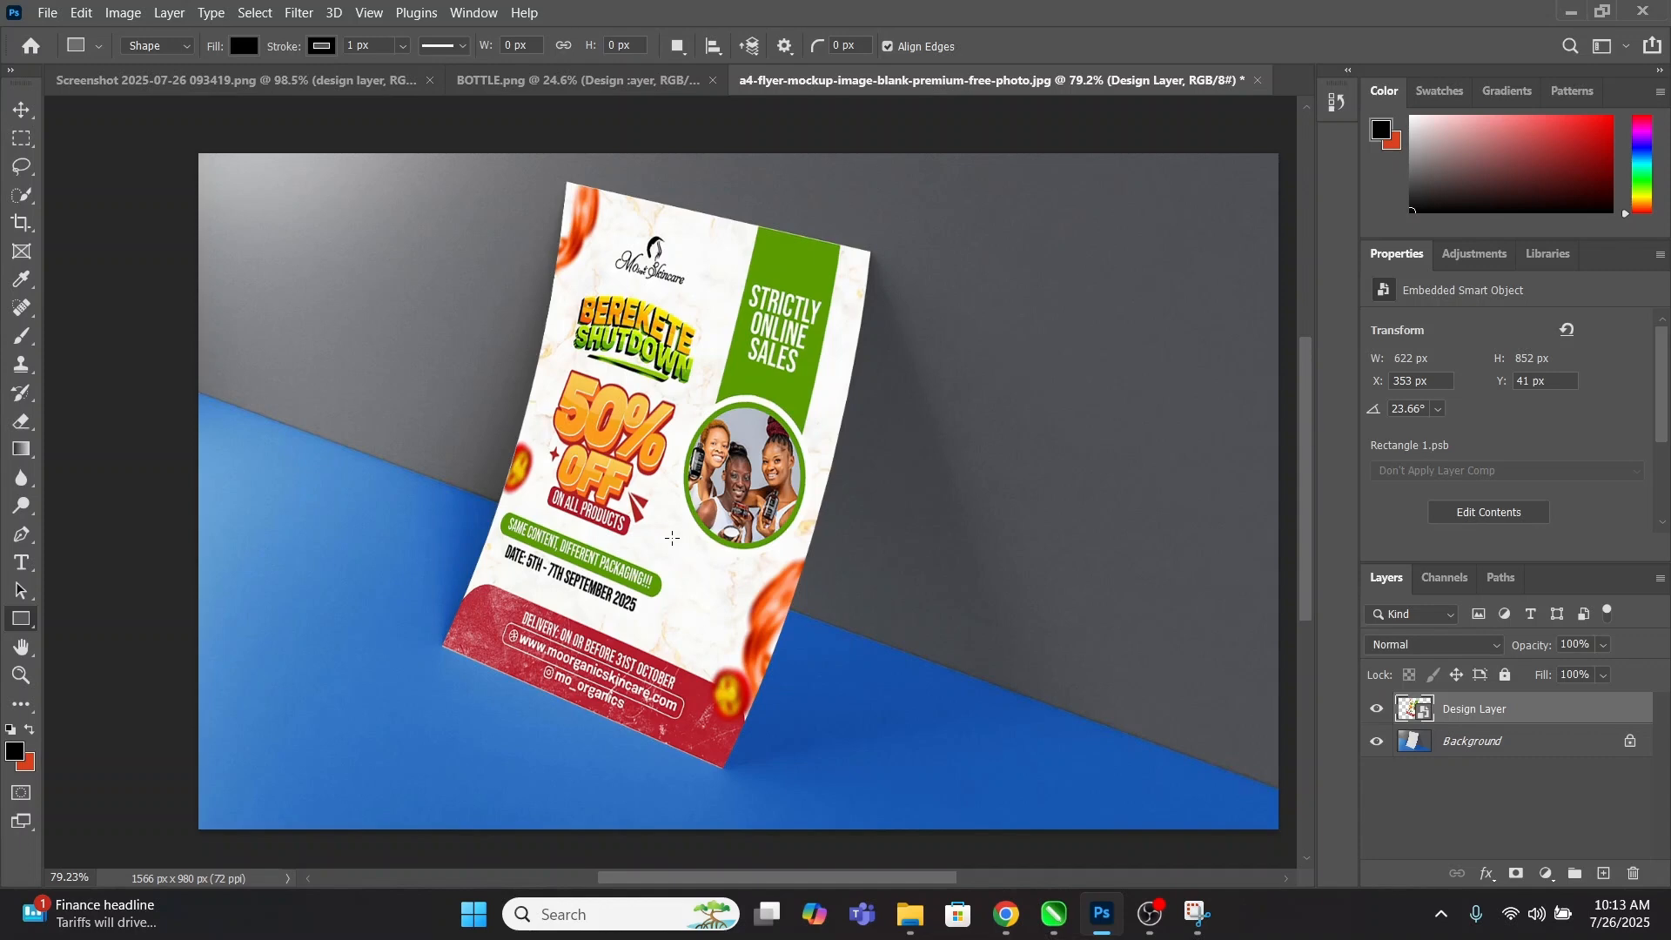
pyautogui.scroll(2, 672, 537)
pyautogui.scroll(-1, 747, 383)
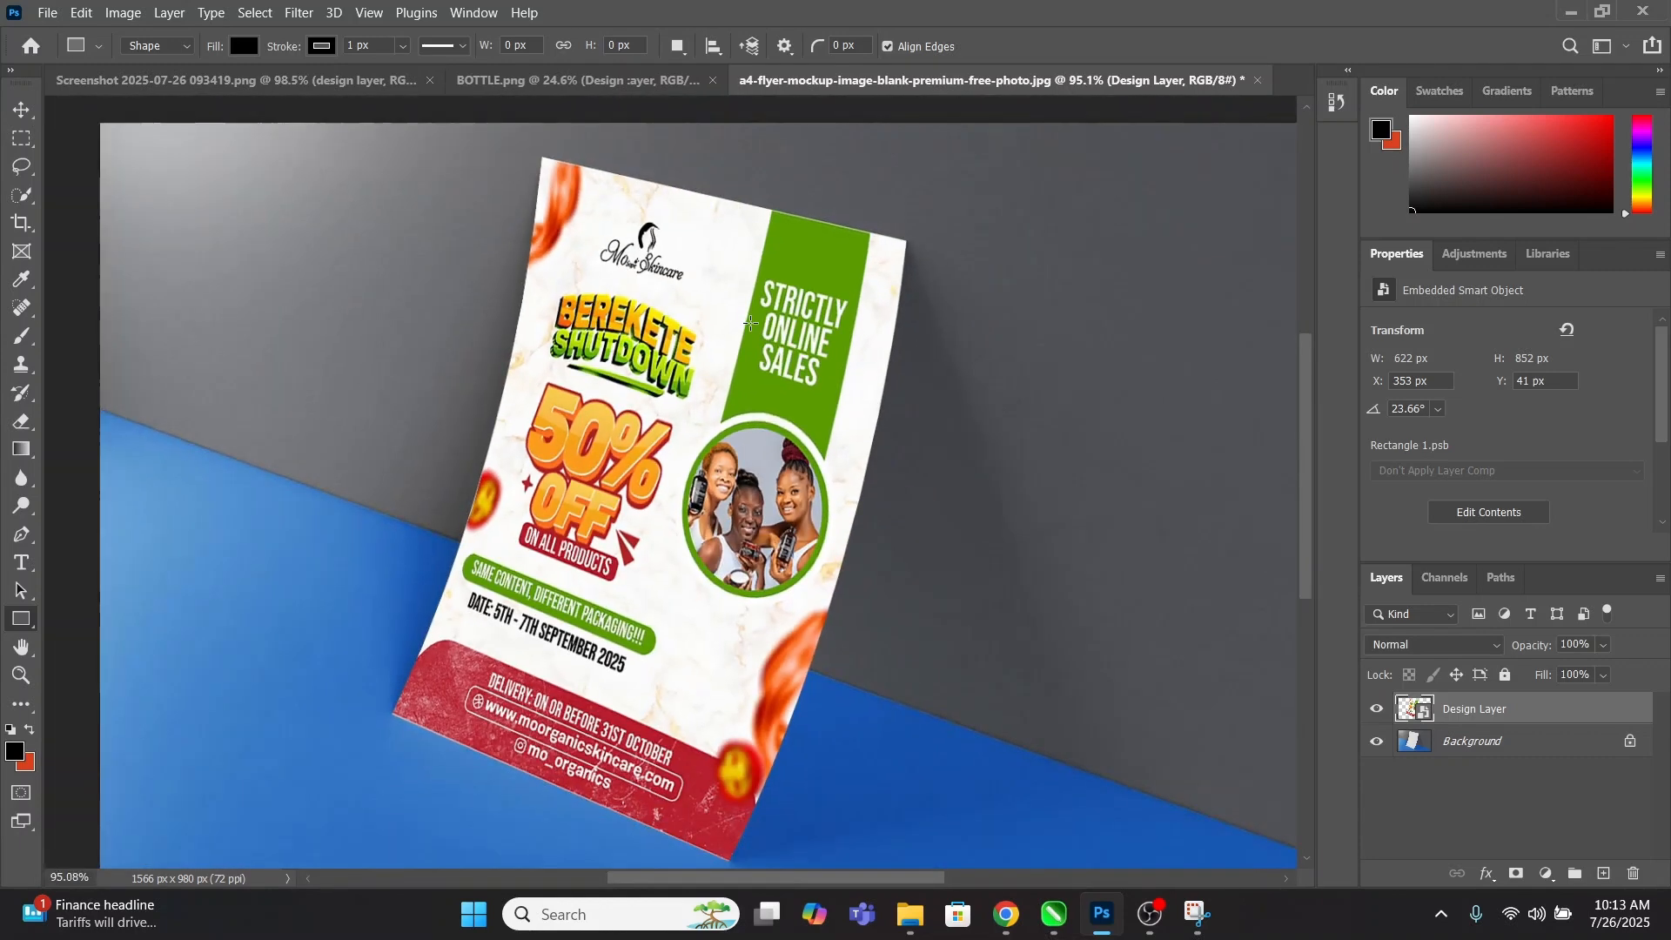
pyautogui.scroll(1, 747, 384)
pyautogui.scroll(-2, 746, 383)
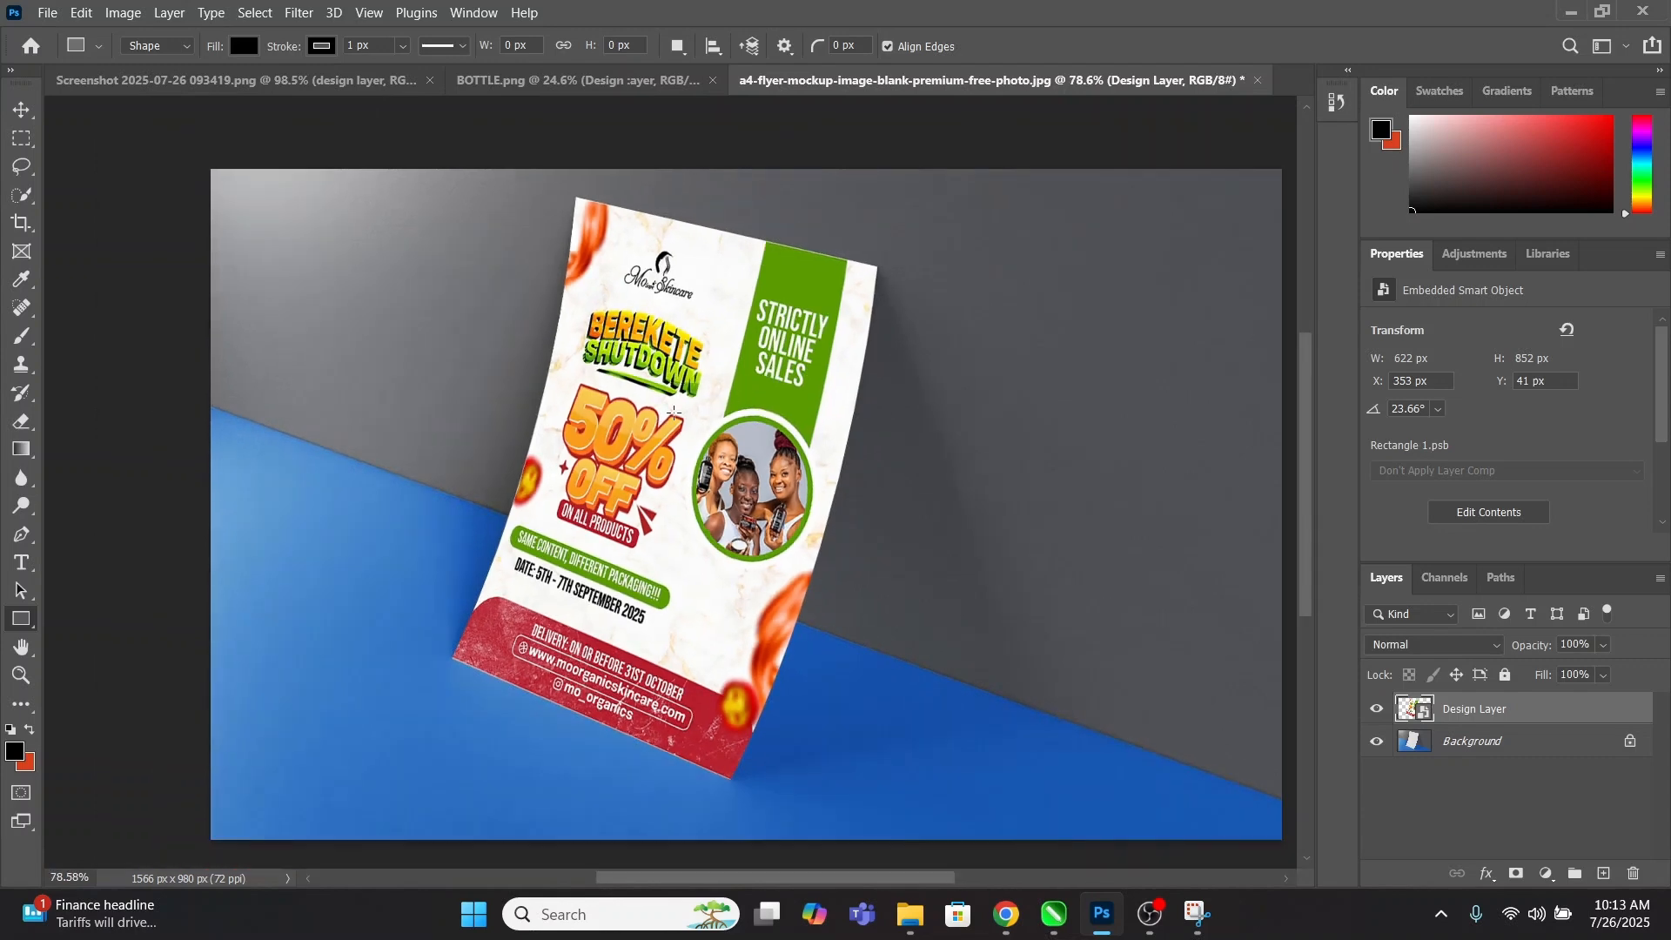
# Set the Design Layer's blend mode to Darken.
pyautogui.click(12, 115)
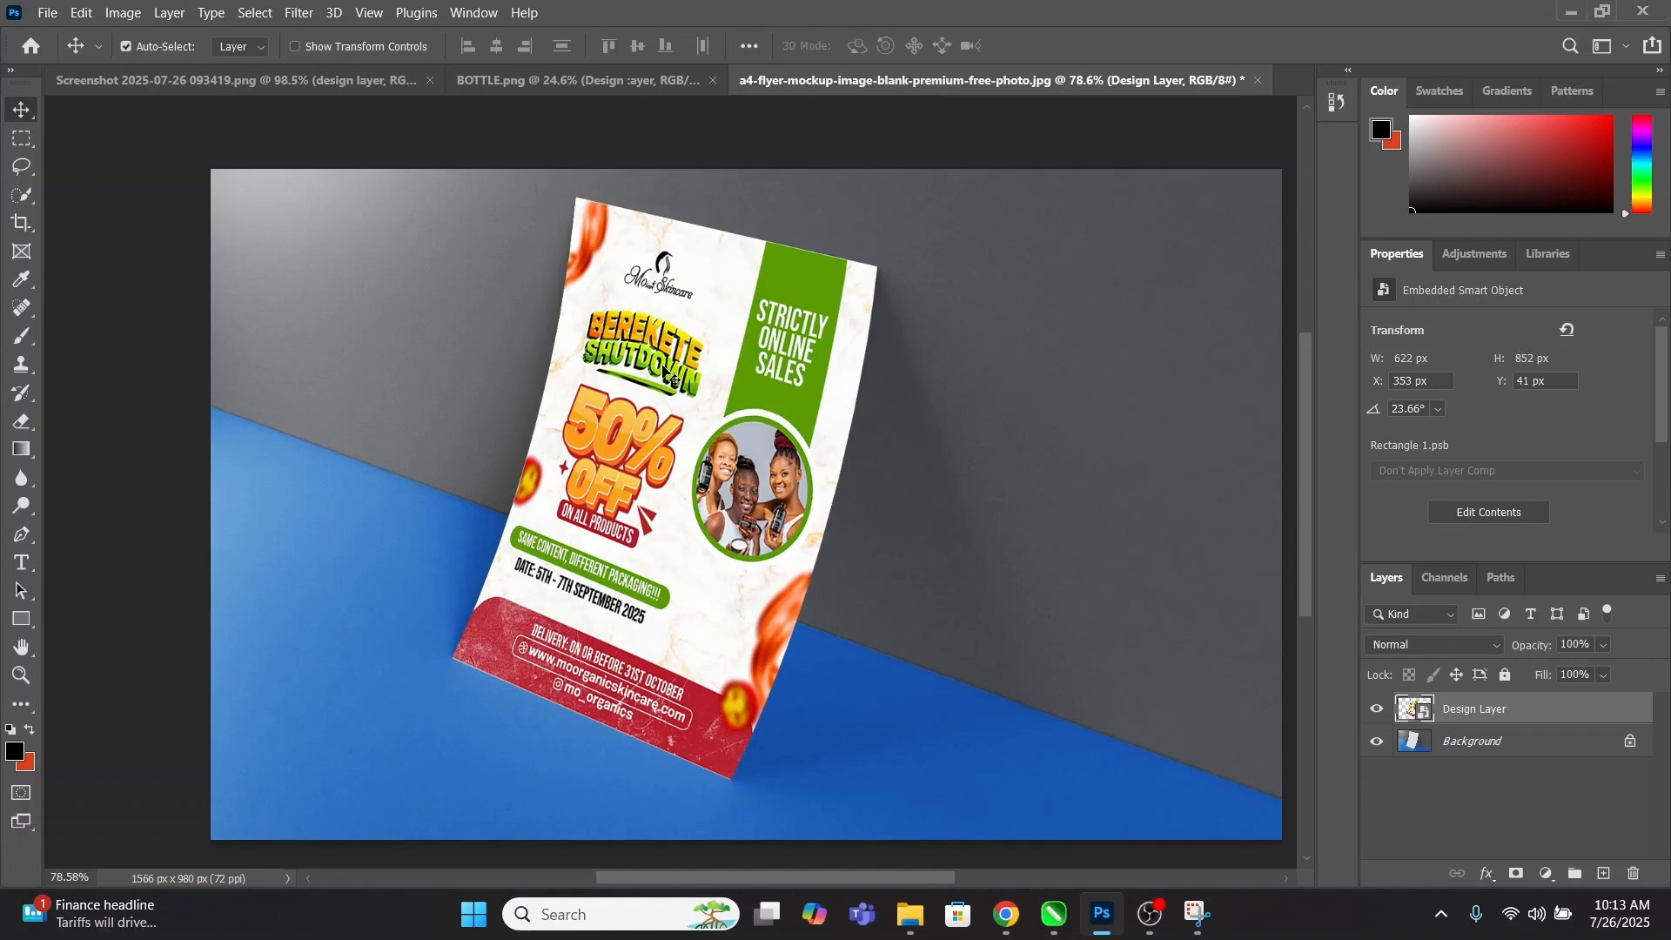
pyautogui.click(1428, 646)
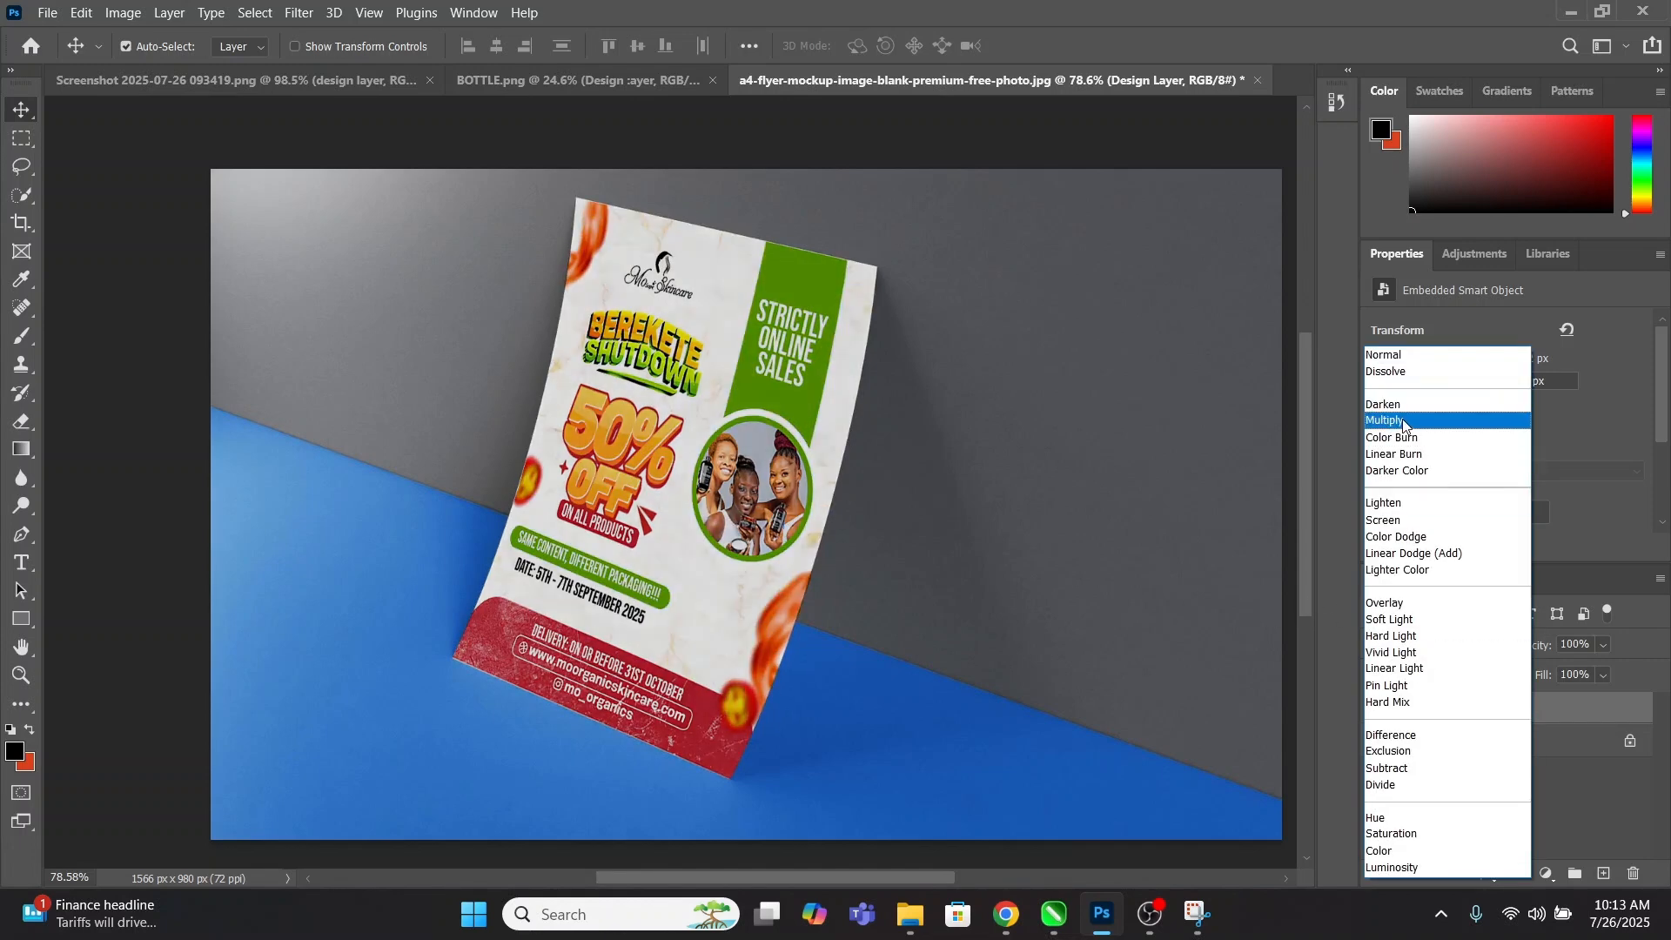
pyautogui.click(978, 404)
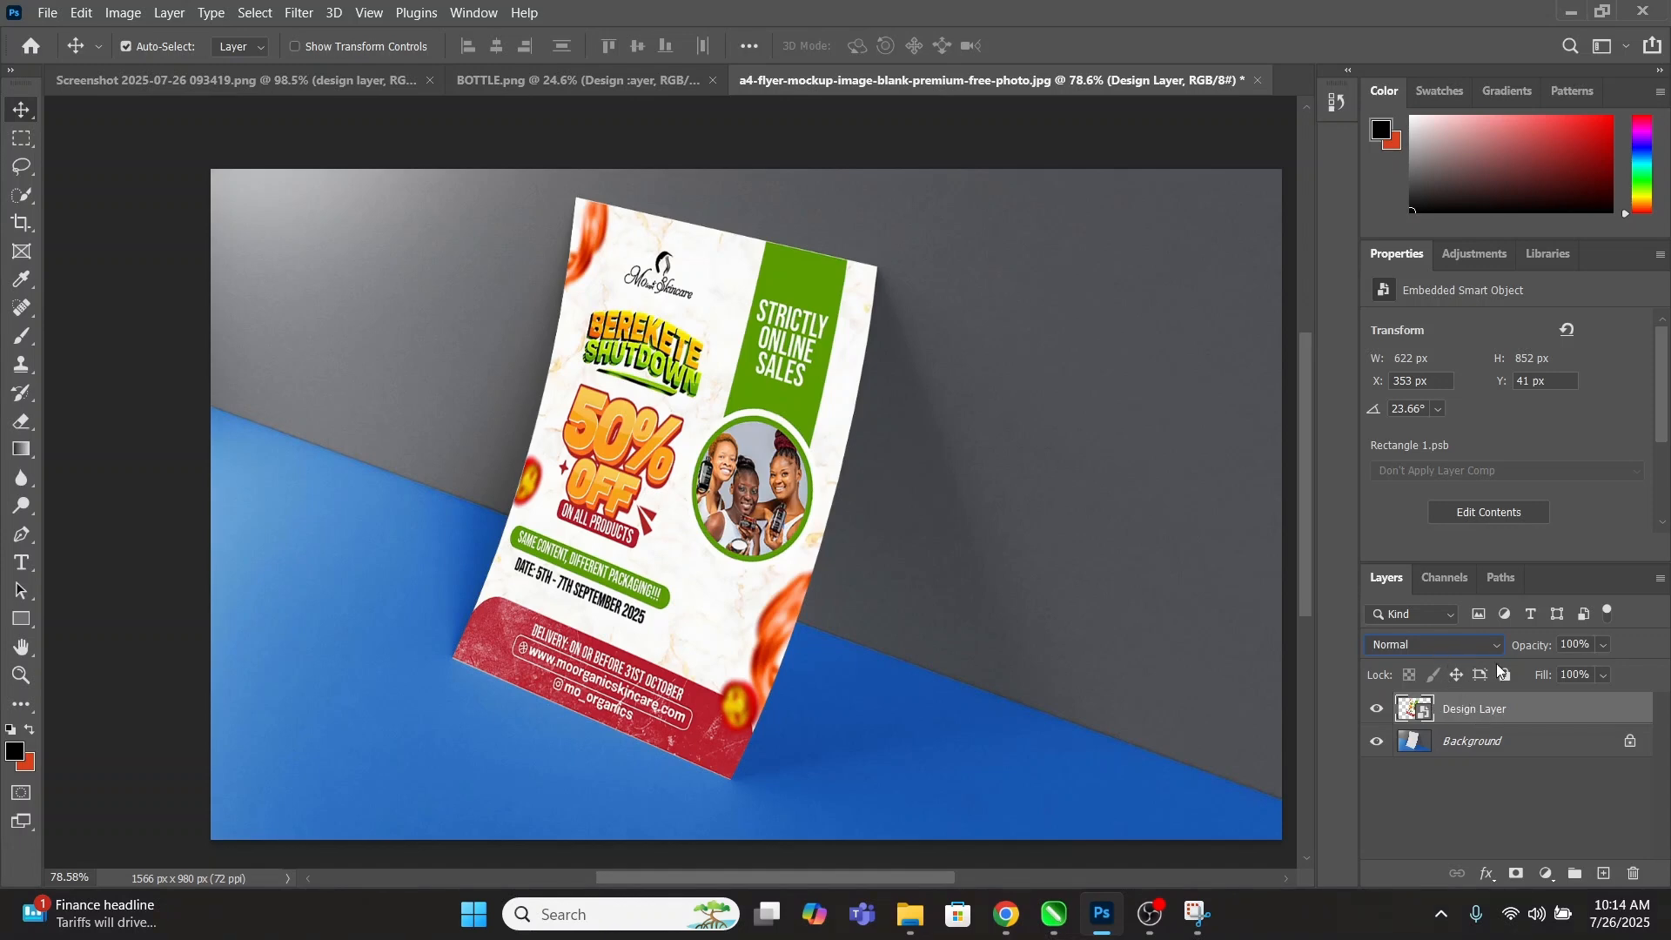
pyautogui.click(1441, 644)
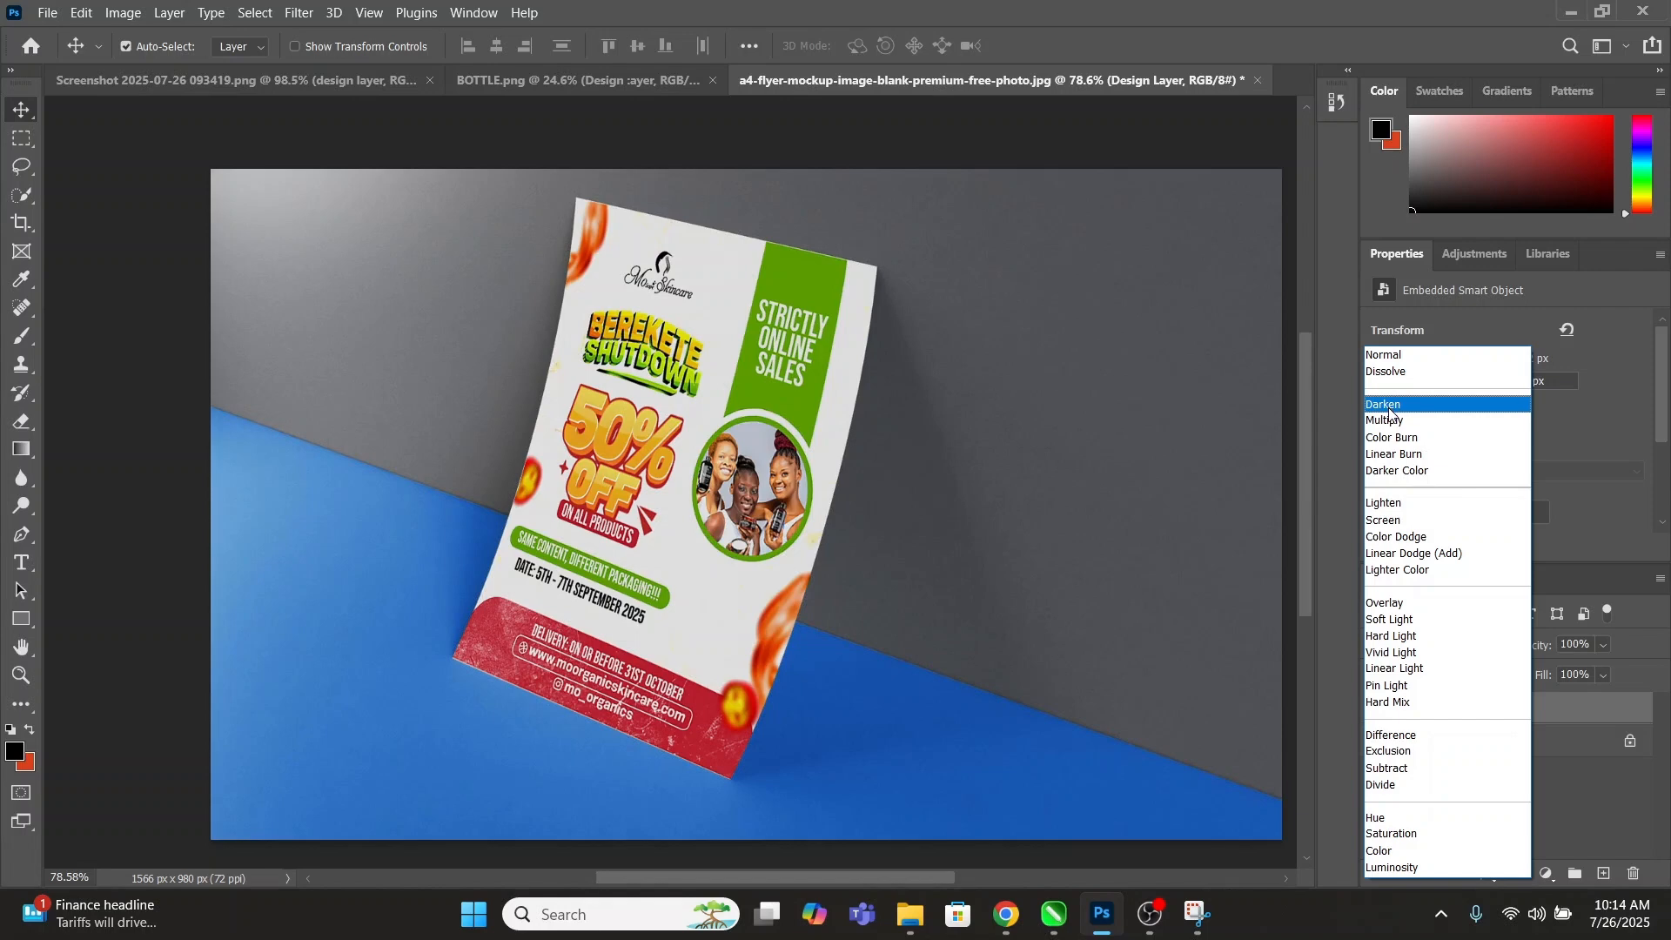
pyautogui.click(1390, 406)
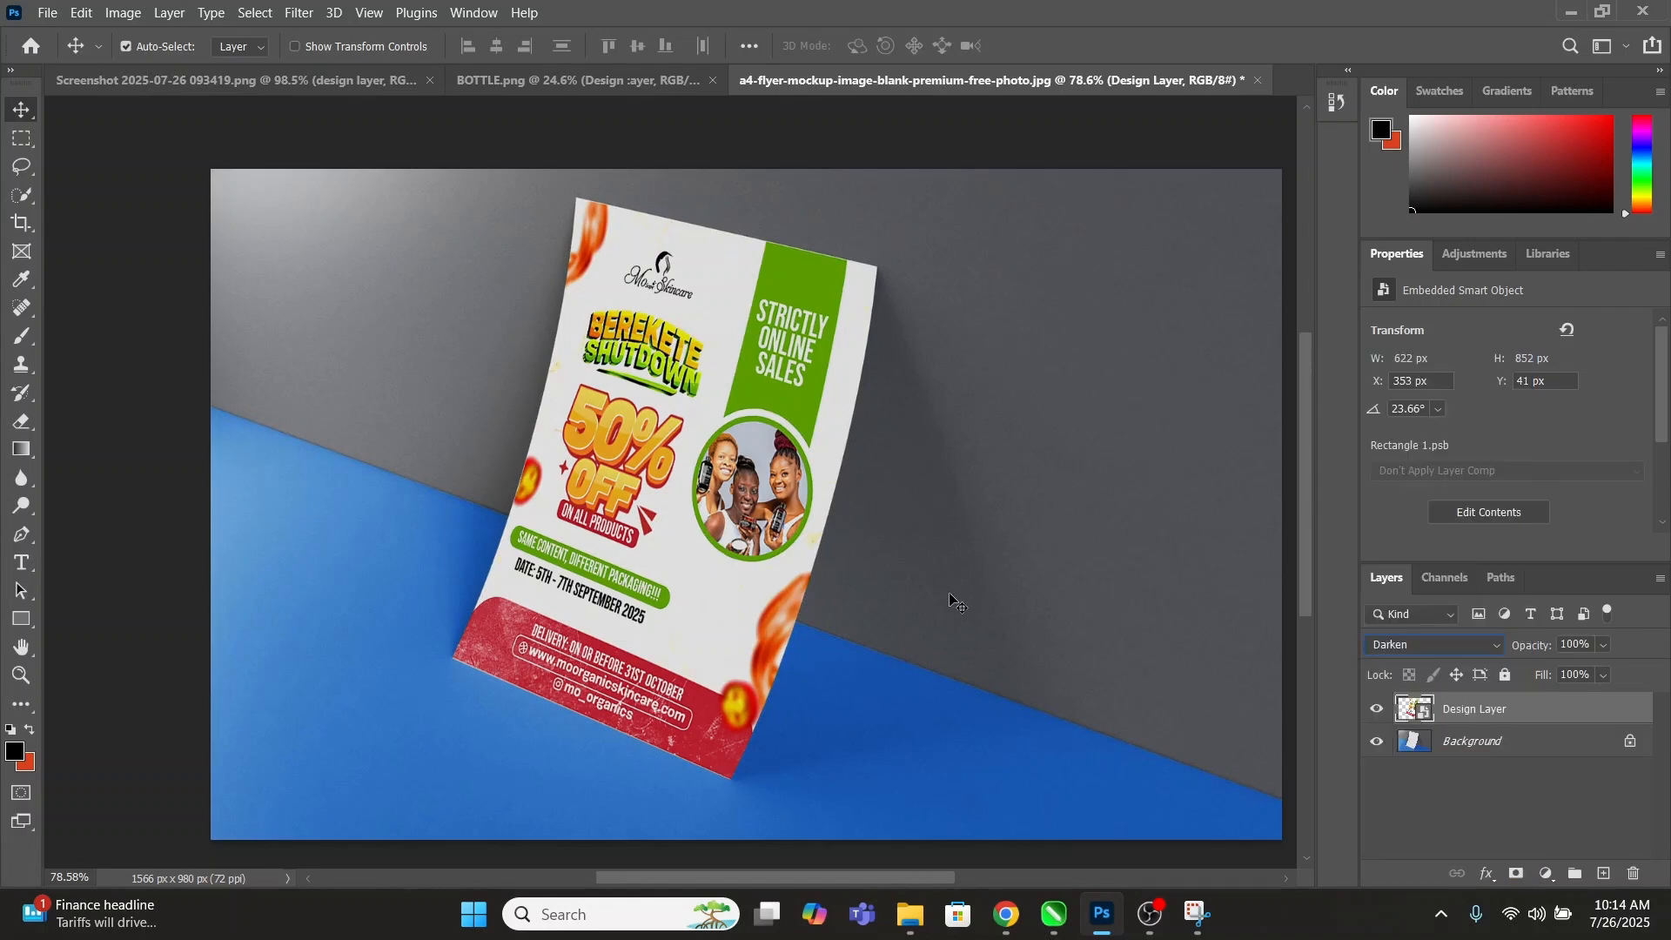
# Compare the available blend modes on the Design Layer and set it to Multiply.
pyautogui.press('Down')
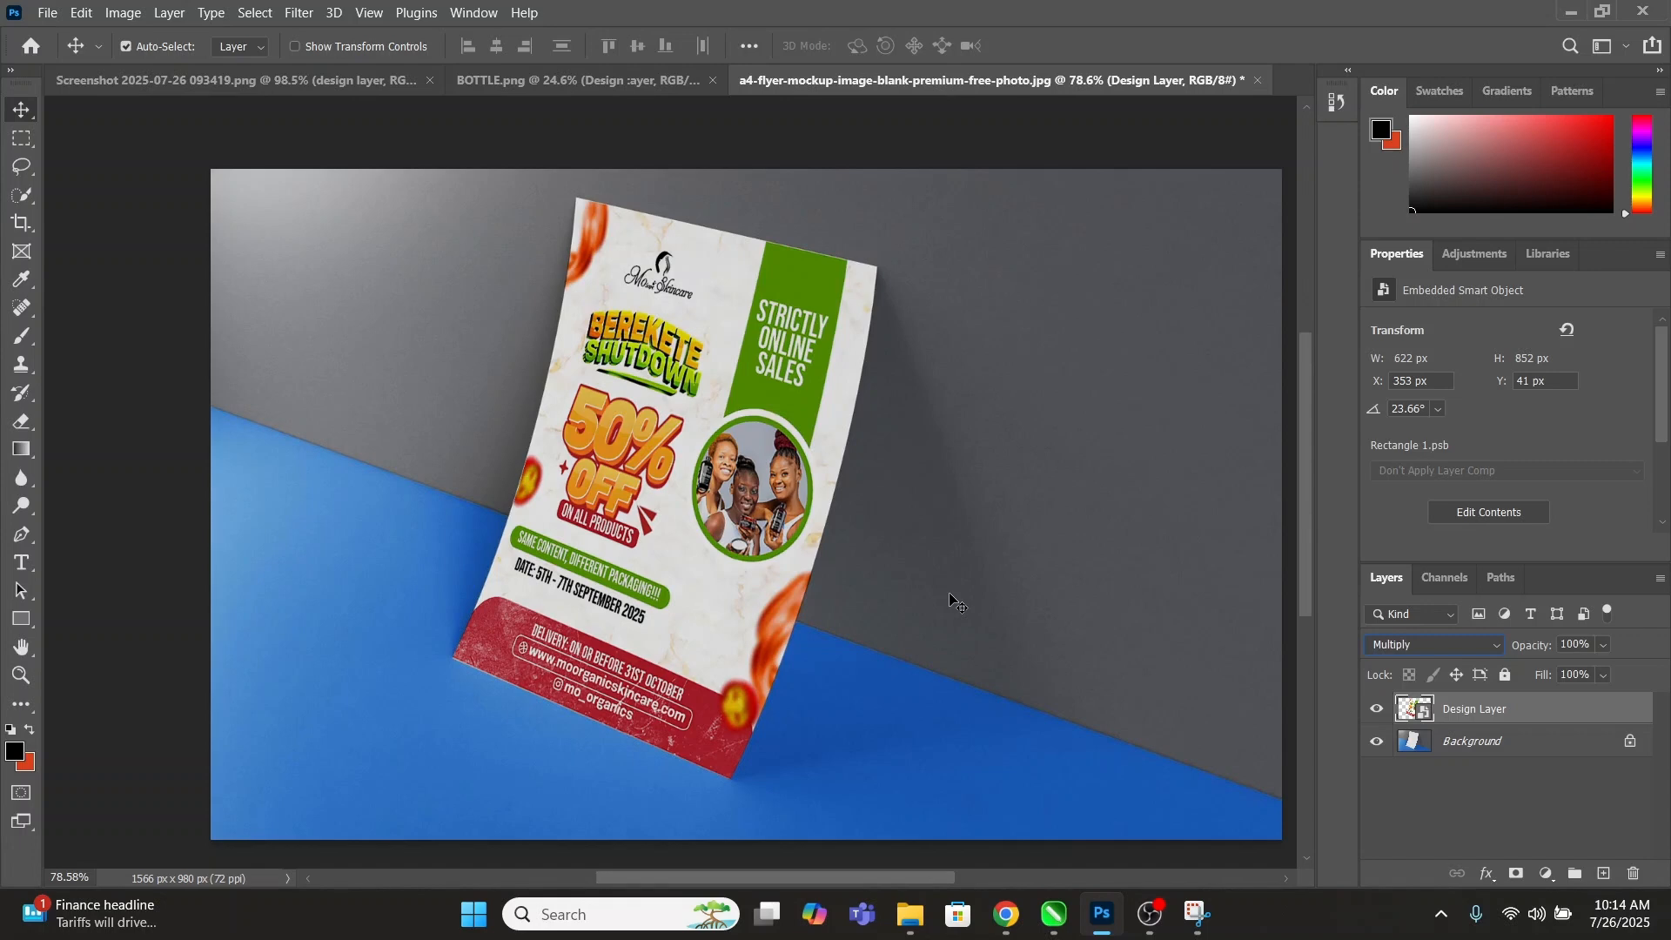
pyautogui.press('Down')
pyautogui.press('Down')
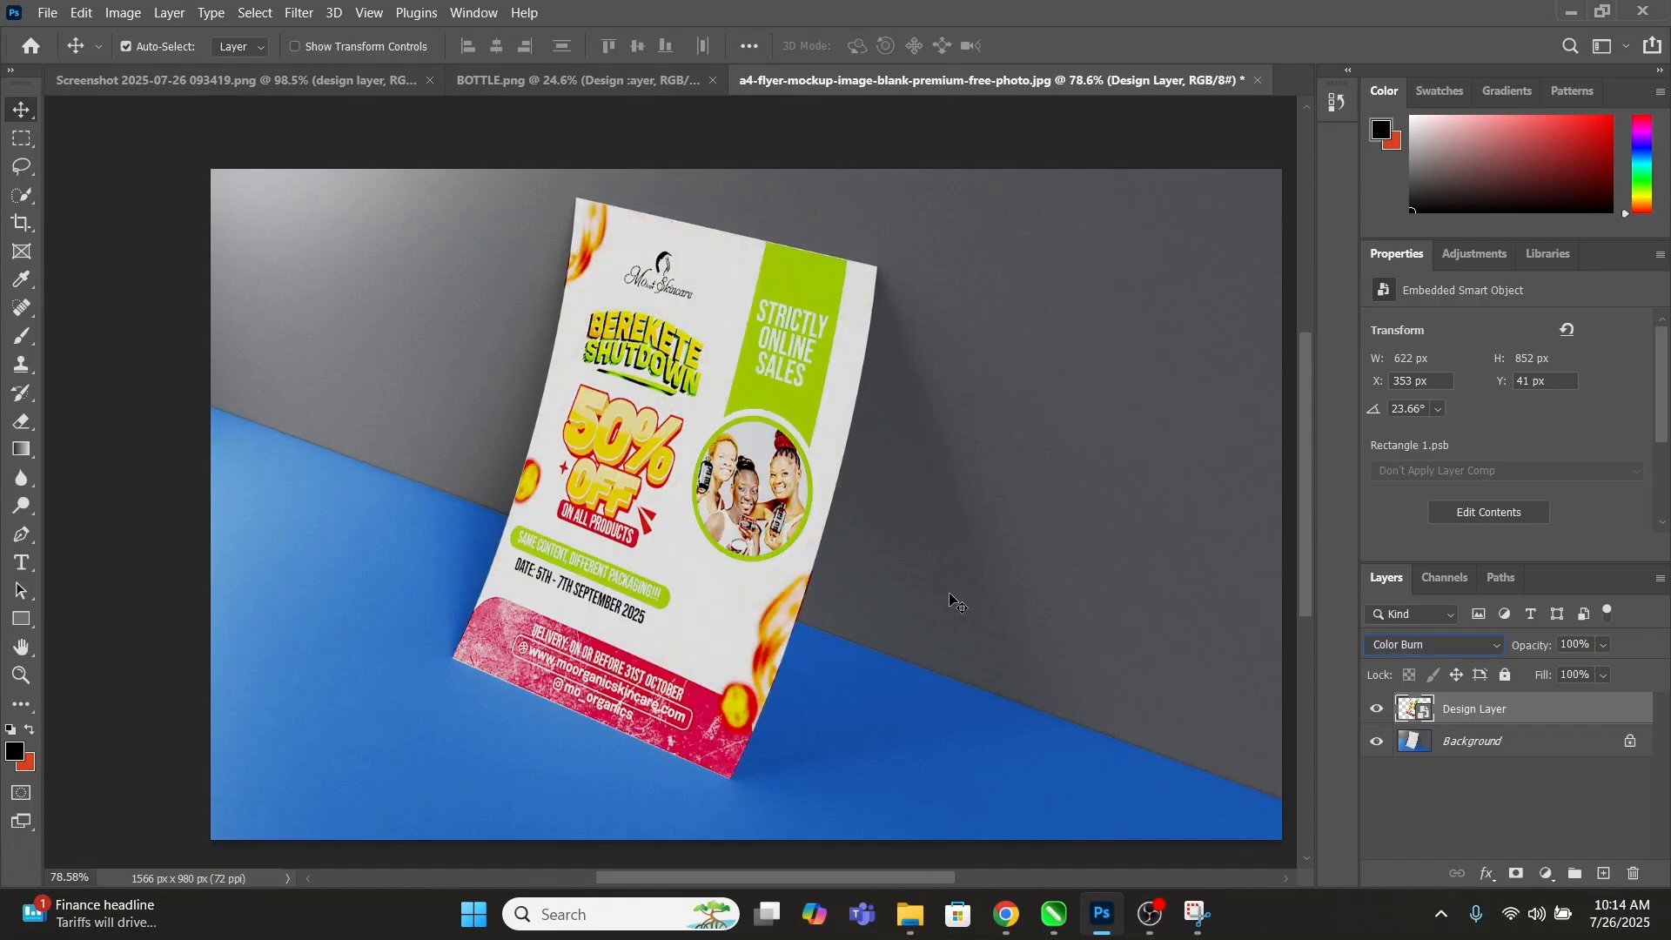
pyautogui.press('Down')
pyautogui.press('Up')
pyautogui.press('Down')
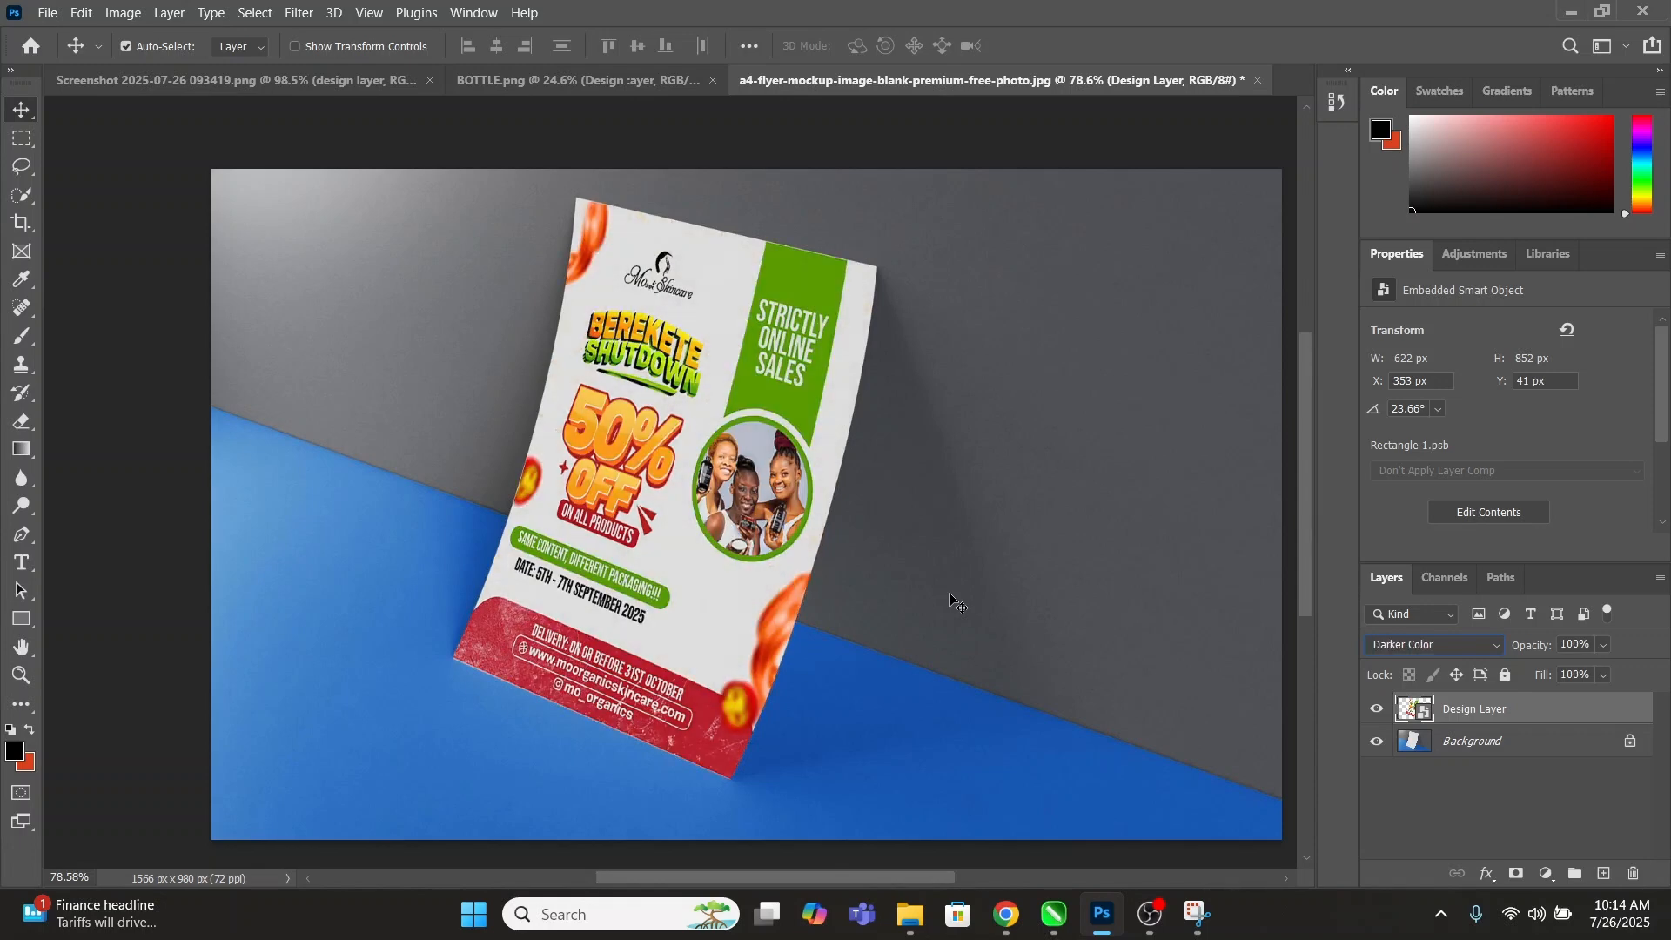
pyautogui.press('Down')
pyautogui.press('Up')
pyautogui.press('Down')
pyautogui.press('Down')
pyautogui.press('Down')
pyautogui.press('Down')
pyautogui.press('Down')
pyautogui.press('Down')
pyautogui.press('Down')
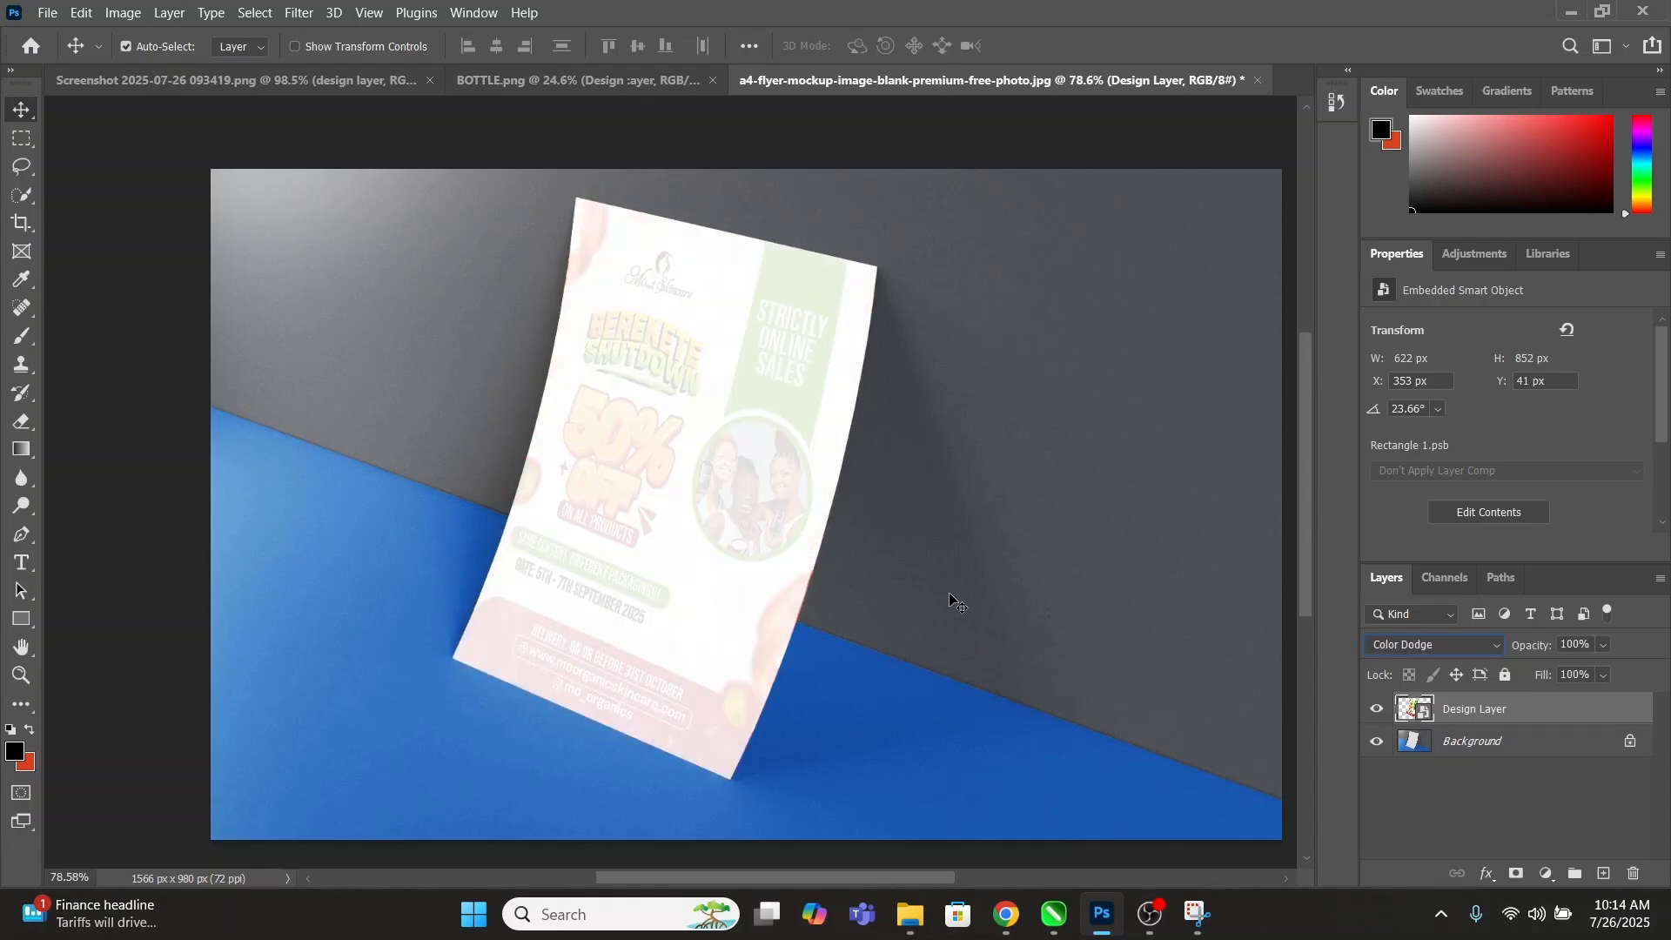
pyautogui.press('Down')
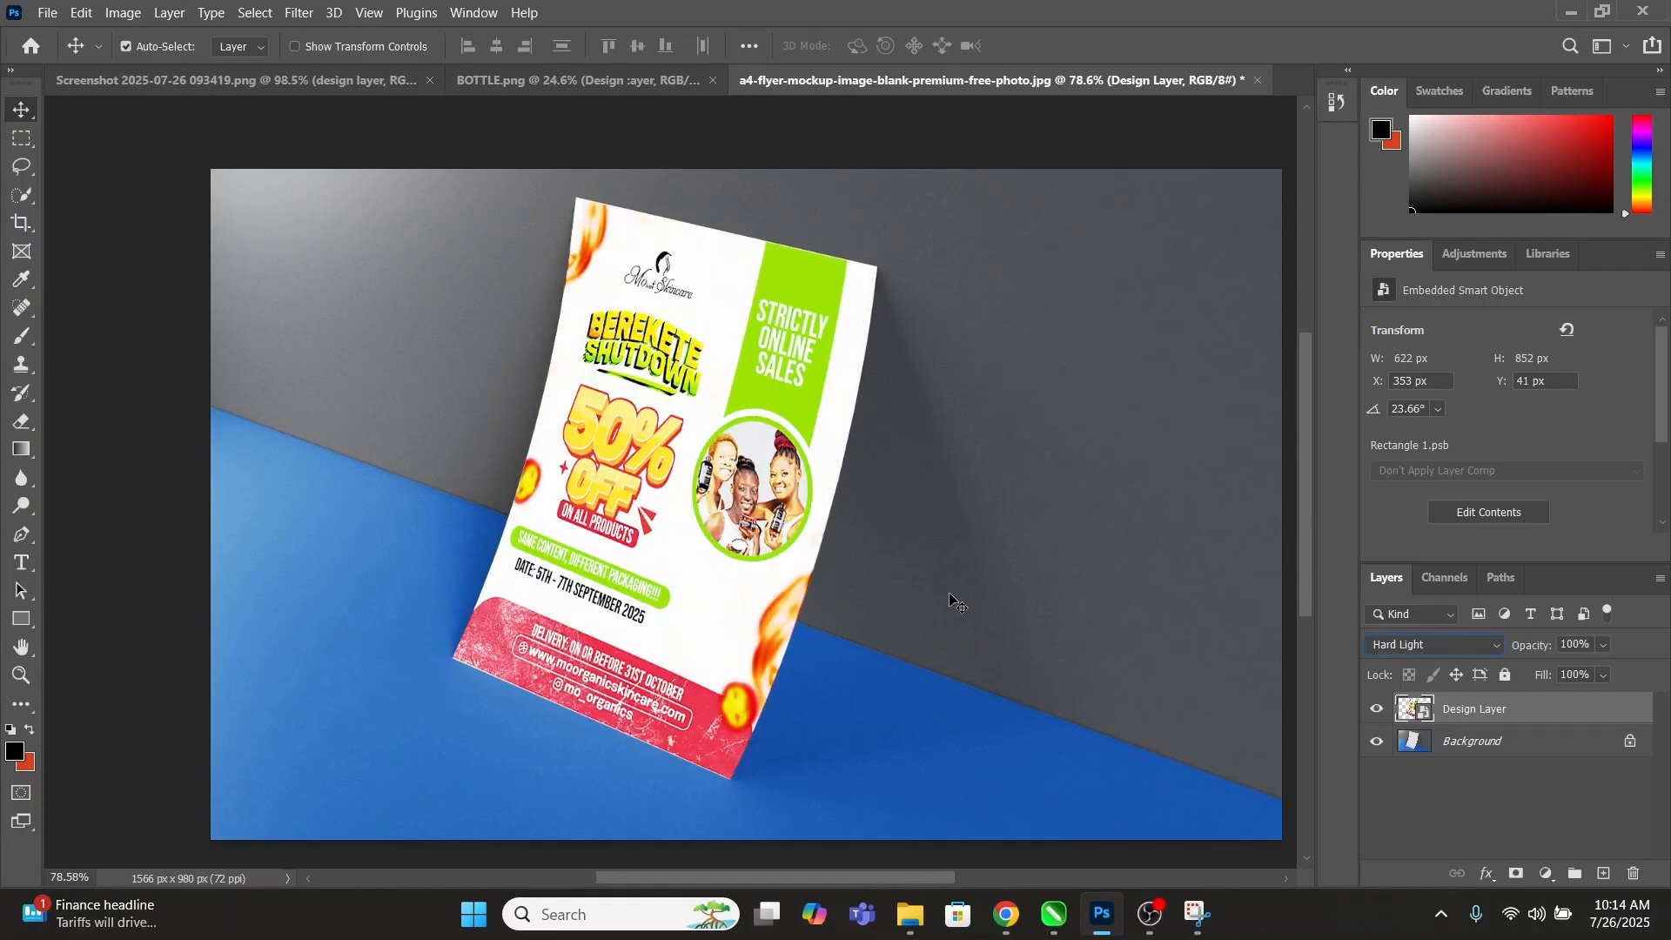
pyautogui.press('Down')
pyautogui.press('Down')
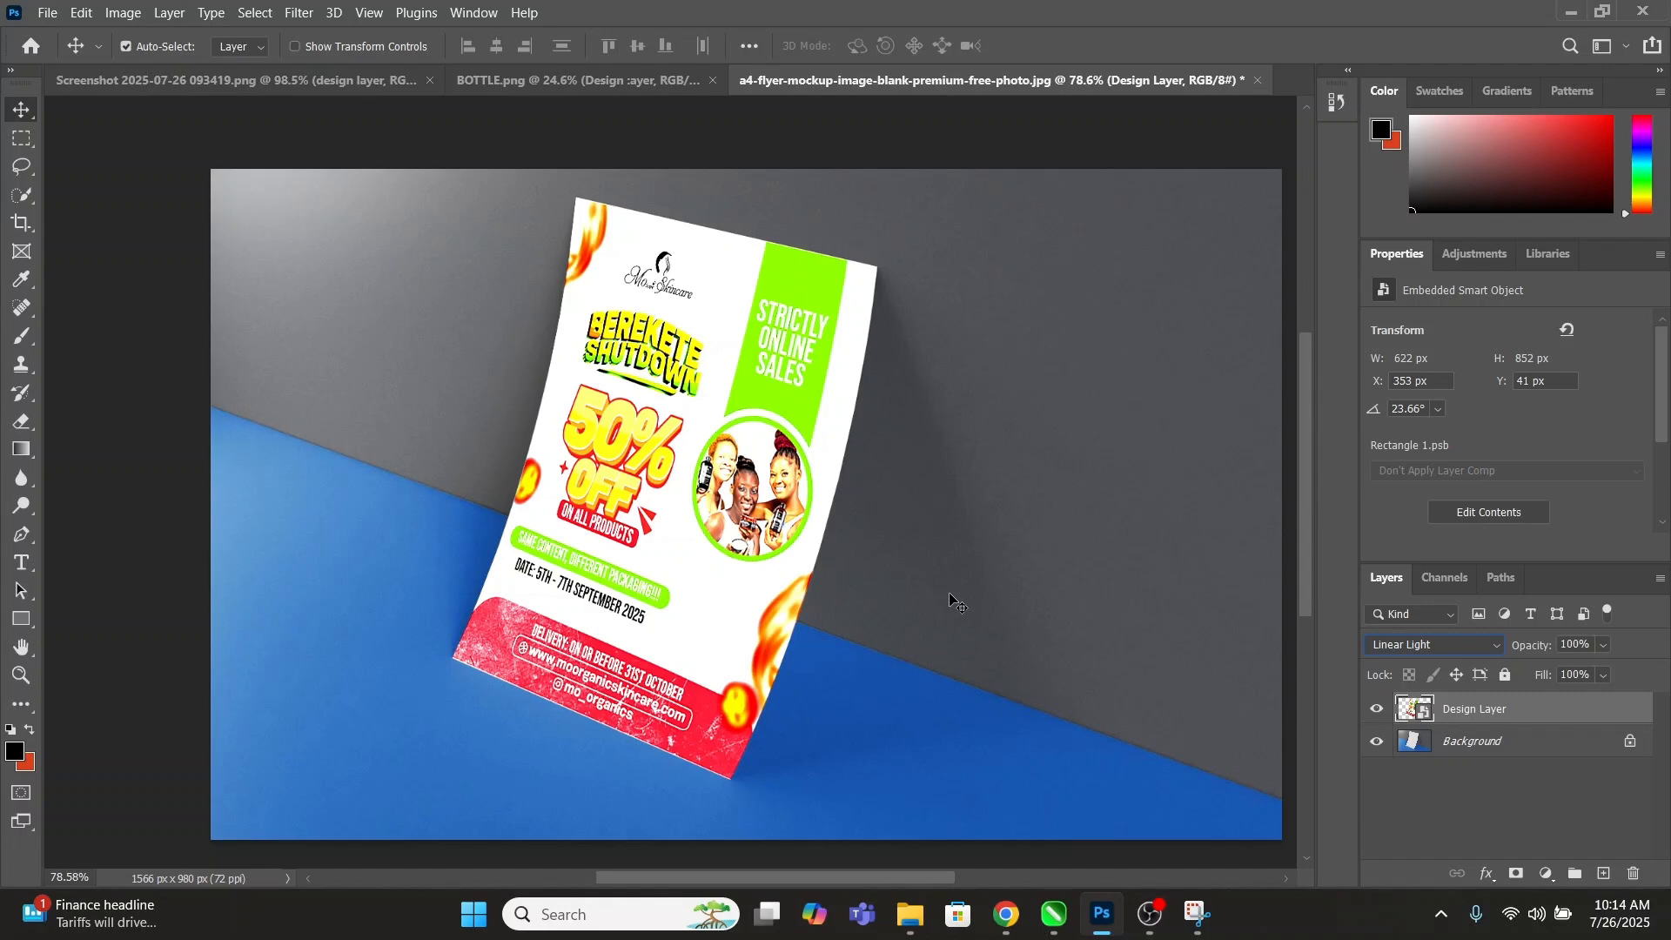
pyautogui.press('Down')
pyautogui.press('Down')
pyautogui.press('Up')
pyautogui.press('Down')
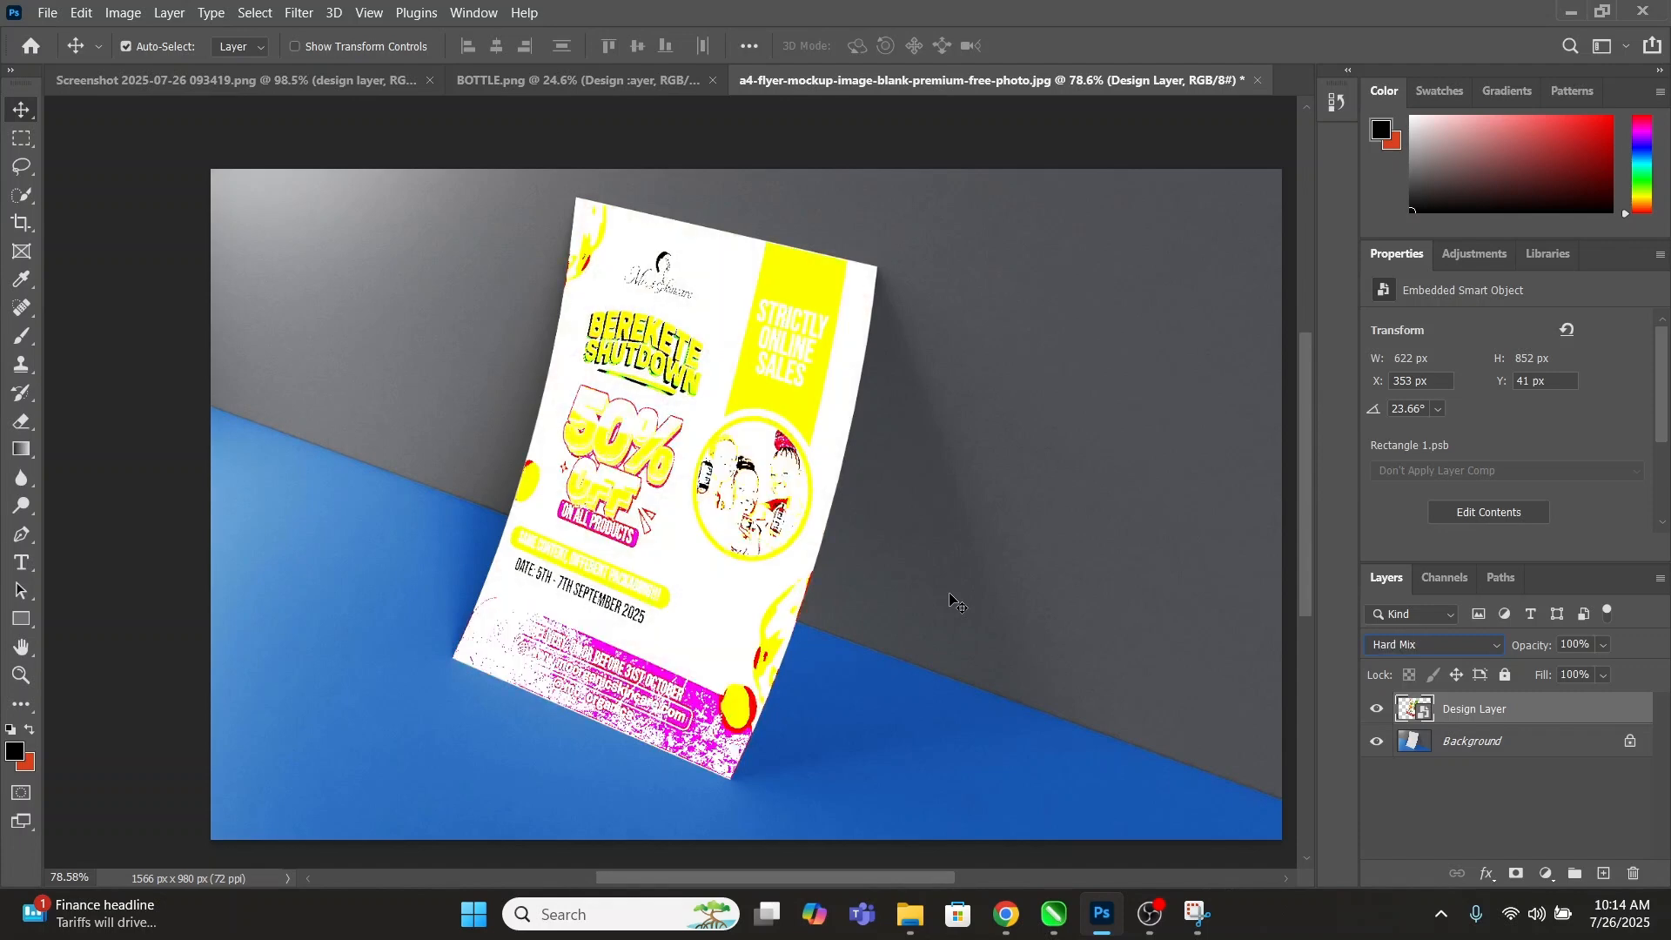
pyautogui.press('Down')
pyautogui.press('Down')
pyautogui.press('Down')
pyautogui.press('Down')
pyautogui.press('Down')
pyautogui.press('Down')
pyautogui.press('Down')
pyautogui.press('Down')
pyautogui.press('Up')
pyautogui.press('Up')
pyautogui.press('Up')
pyautogui.press('Up')
pyautogui.press('Up')
pyautogui.press('Up')
pyautogui.press('Up')
pyautogui.press('Up')
pyautogui.press('Up')
pyautogui.press('Up')
pyautogui.press('Up')
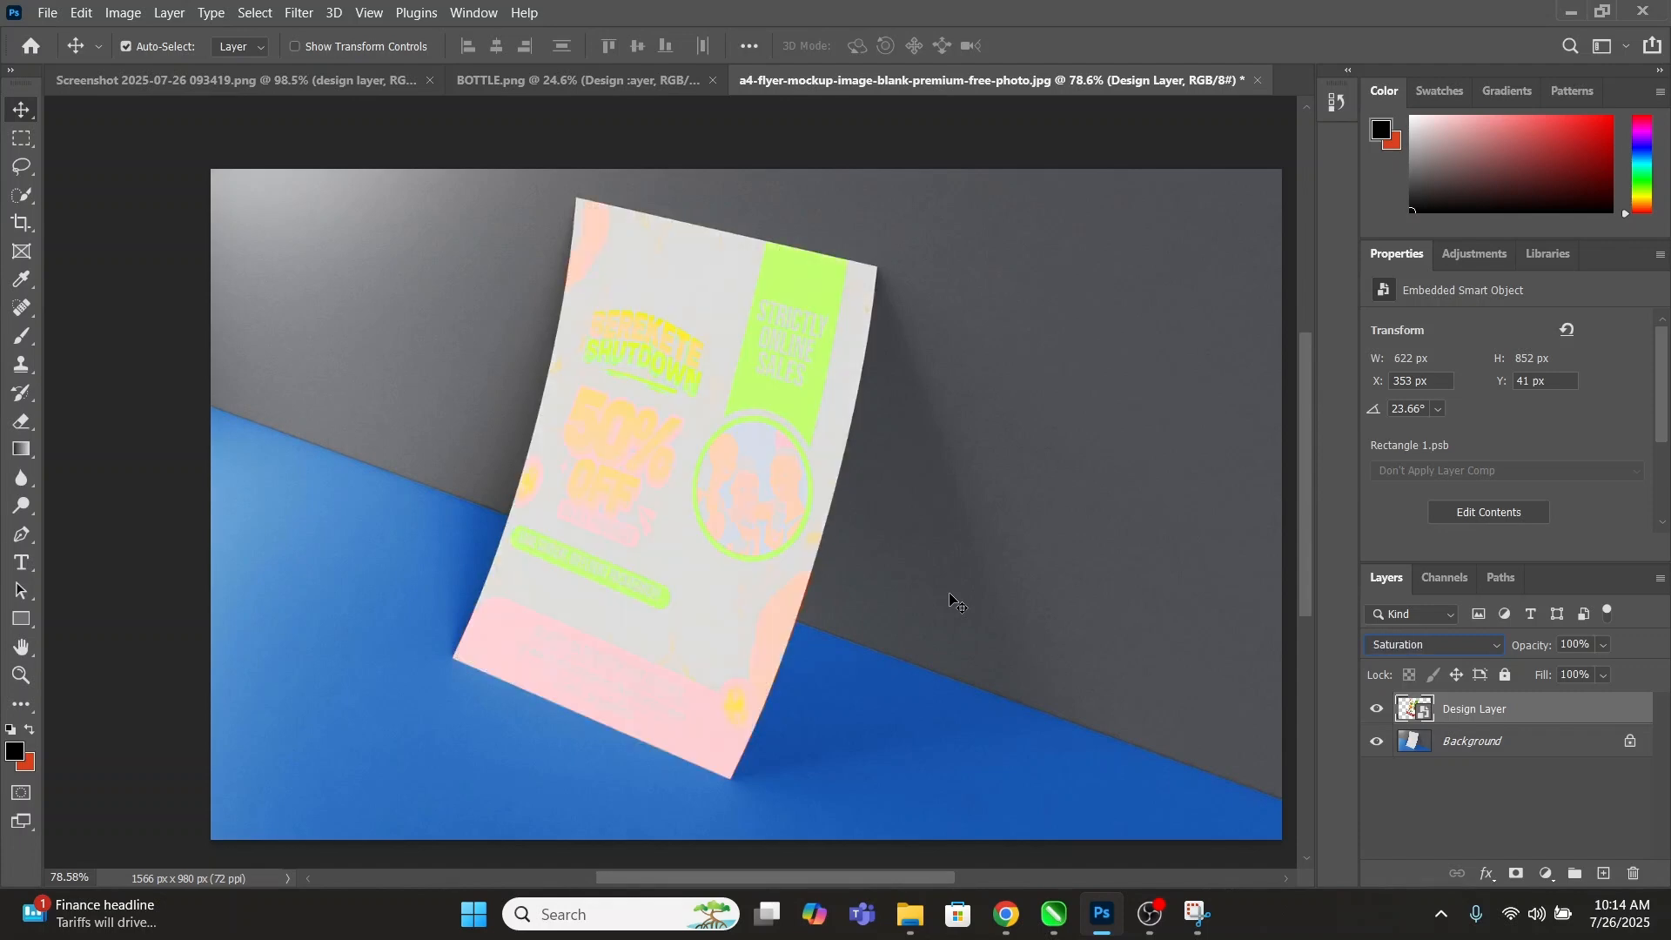
pyautogui.press('Up')
pyautogui.press('Up')
pyautogui.press('Up')
pyautogui.press('Up')
pyautogui.press('Up')
pyautogui.press('Up')
pyautogui.press('Up')
pyautogui.press('Up')
pyautogui.press('Up')
pyautogui.press('Up')
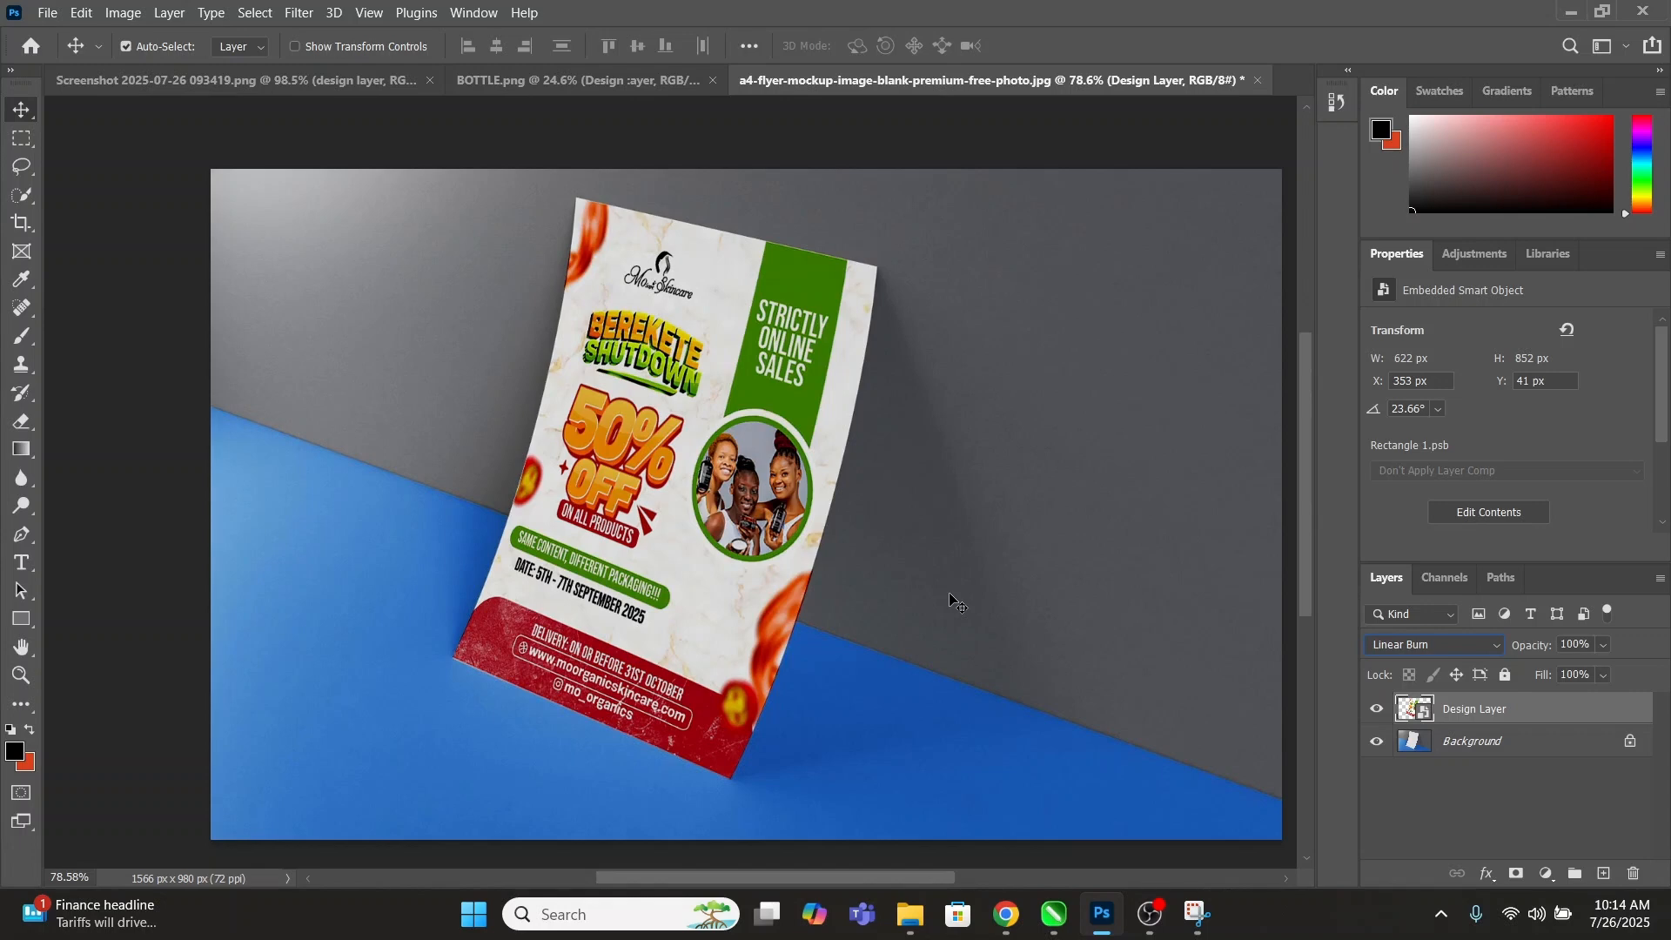
pyautogui.press('Up')
pyautogui.press('Up')
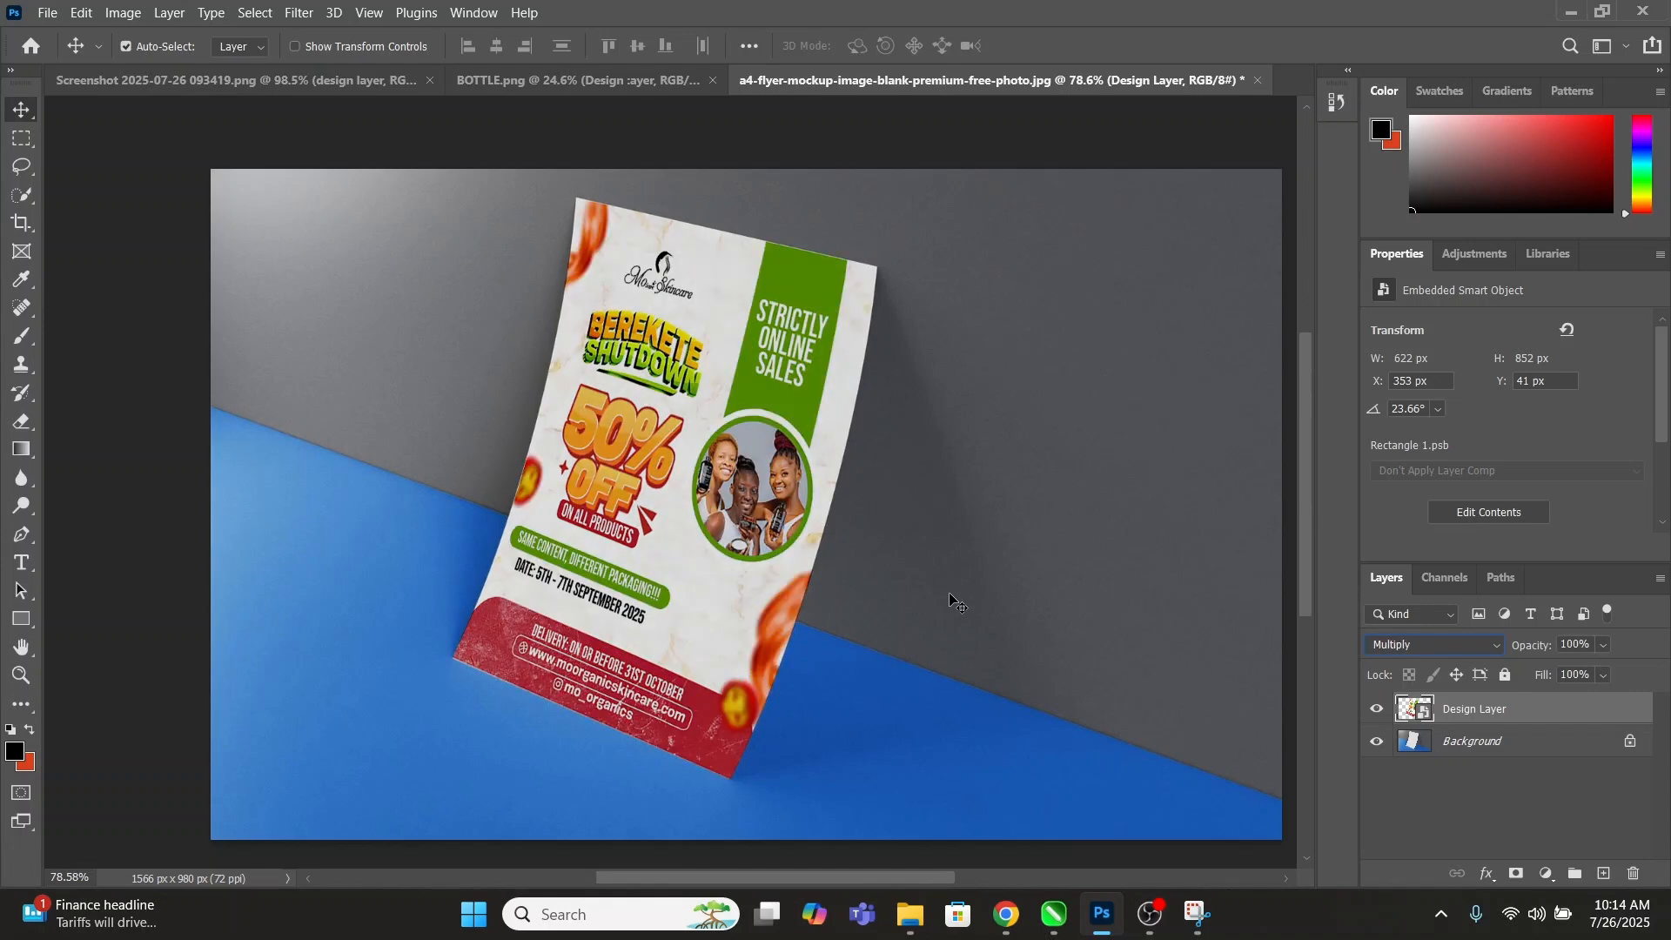
pyautogui.press('Up')
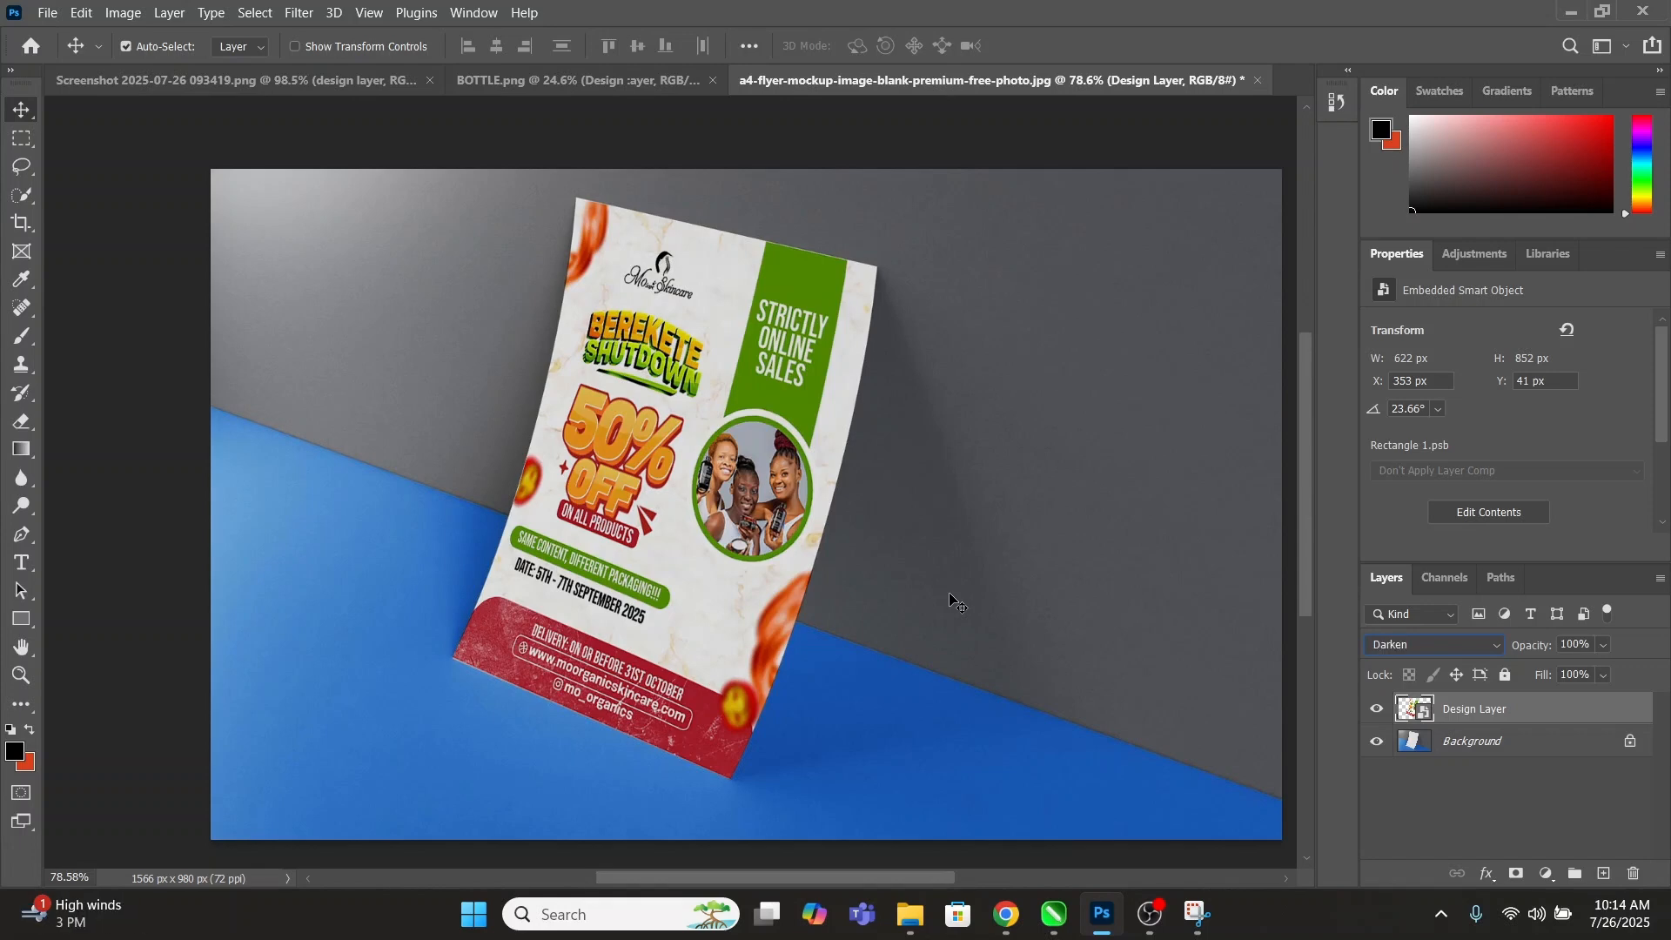
pyautogui.press('Down')
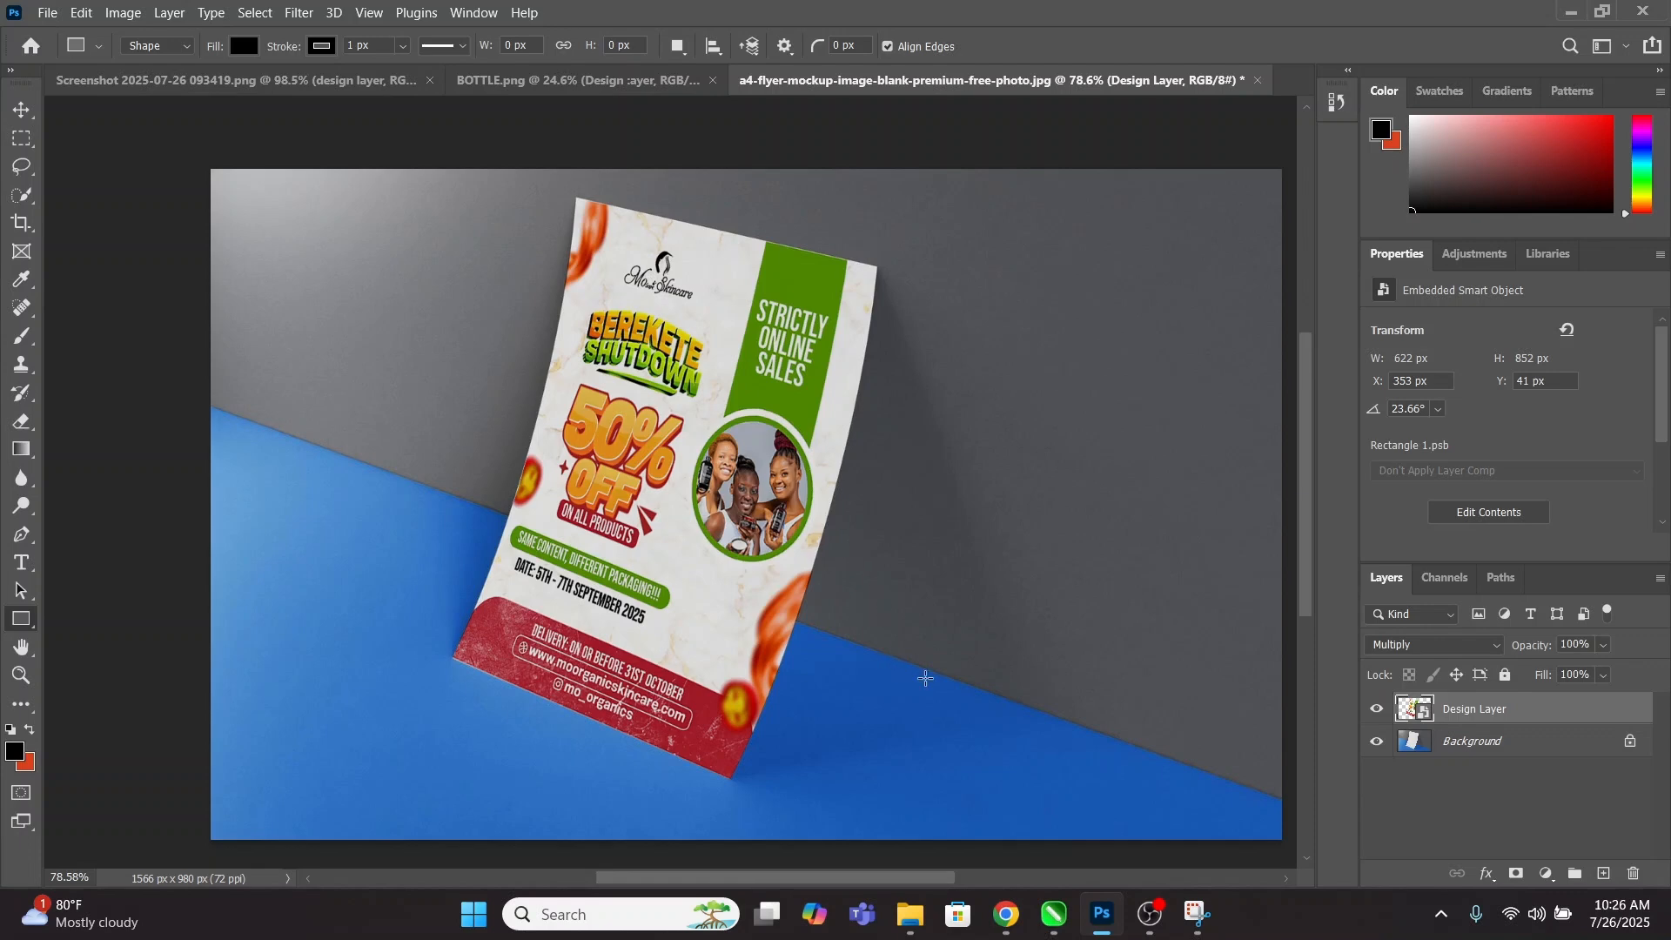
# Open the BOTTLE image from the Downloads folder as a separate document in Photoshop.
pyautogui.moveTo(908, 925)
pyautogui.click(762, 831)
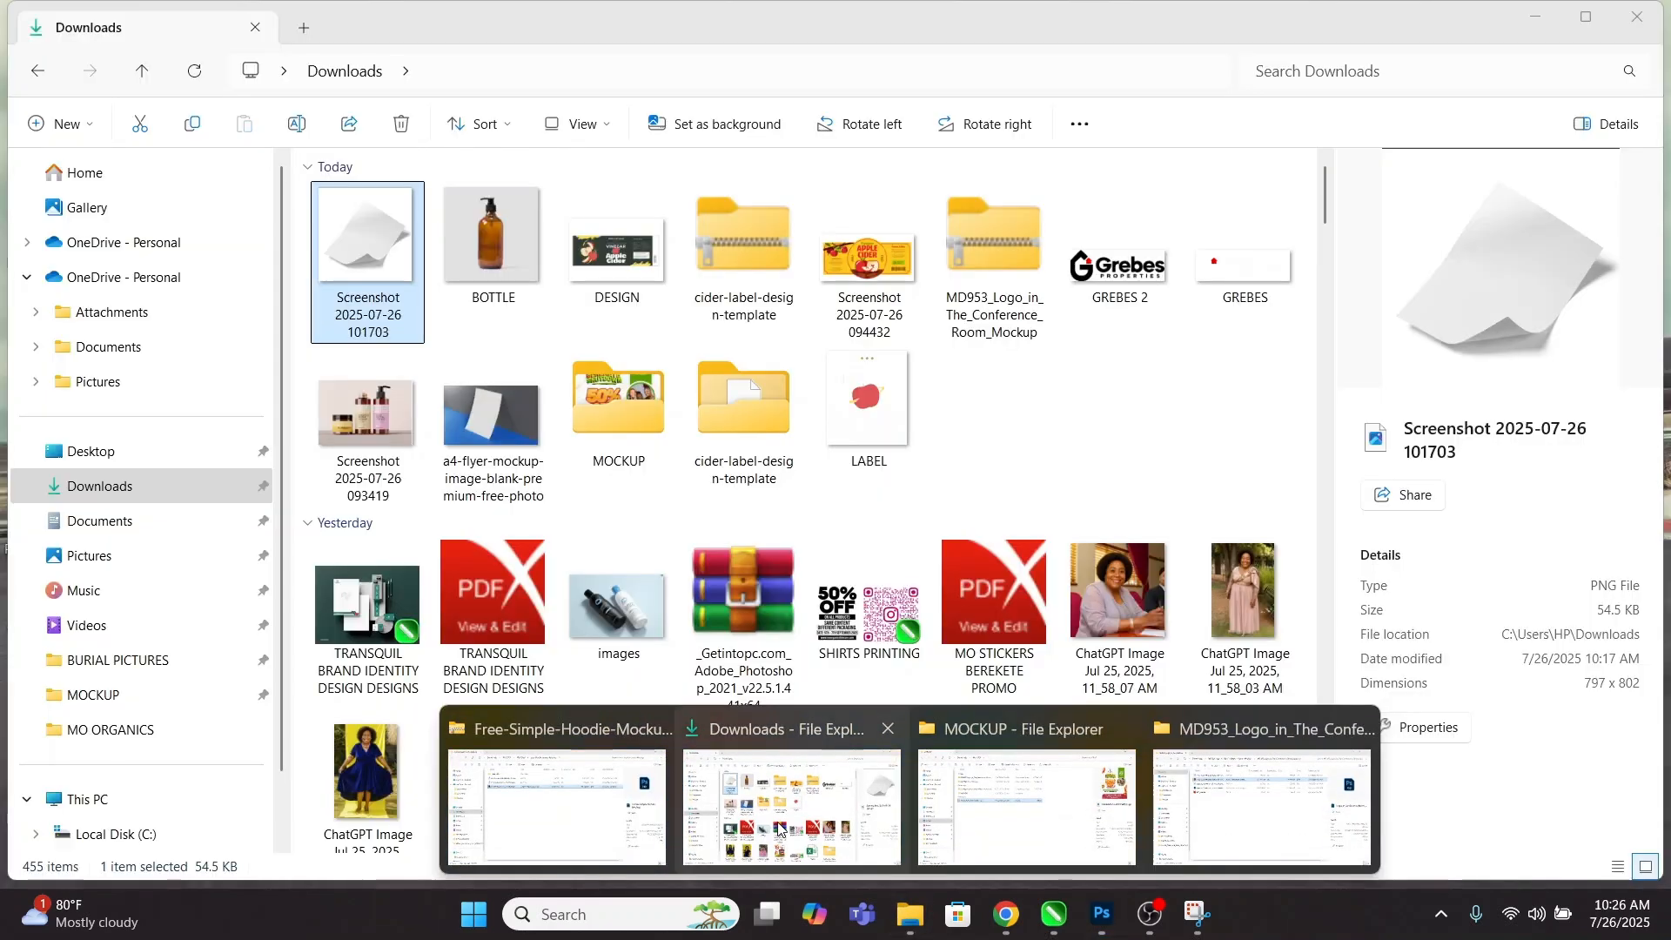
pyautogui.click(512, 230)
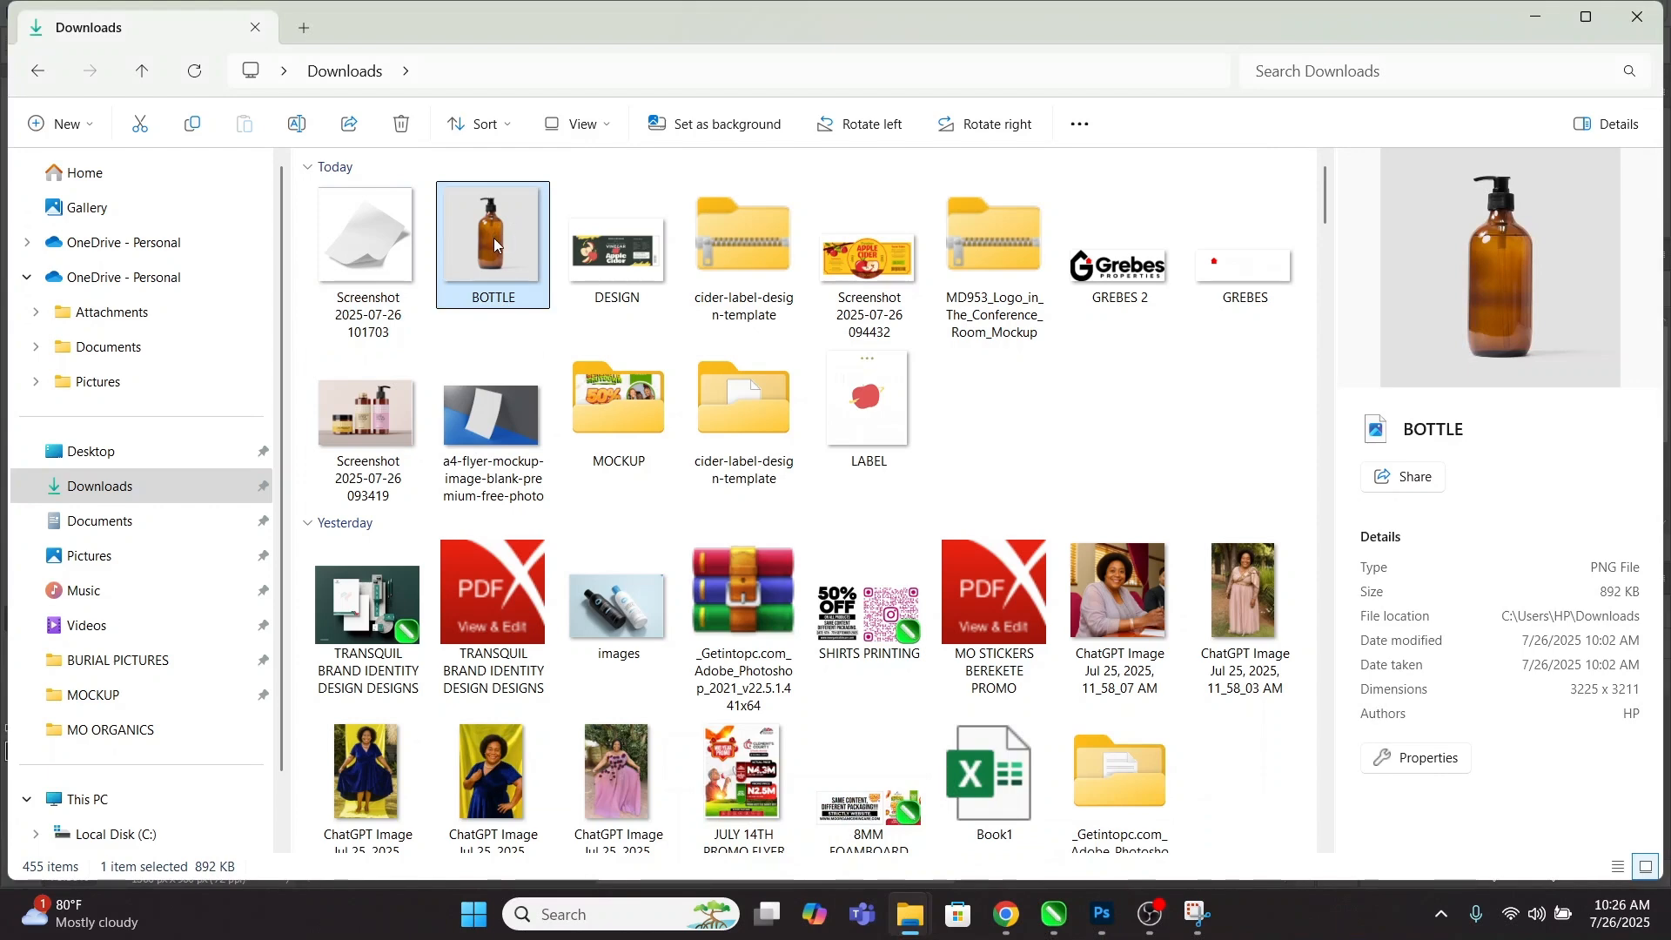
pyautogui.moveTo(494, 237); pyautogui.dragTo(997, 348)
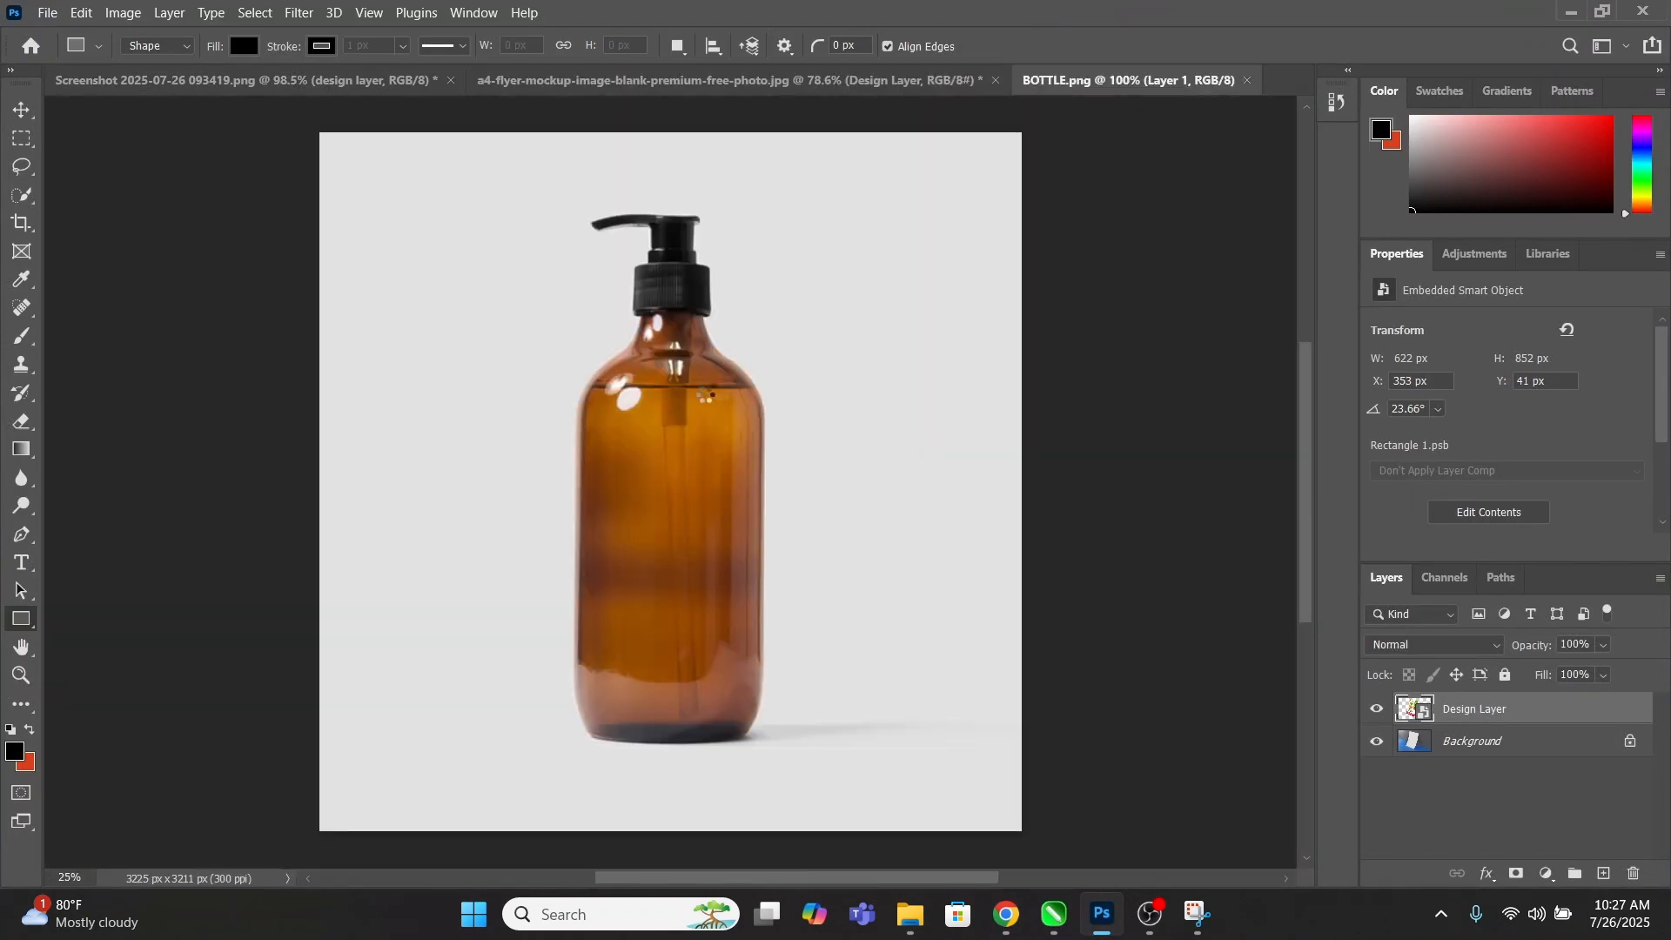
# Draw a rectangle of about 860 × 1002 px across the bottle's body as the label area.
pyautogui.scroll(1, 672, 574)
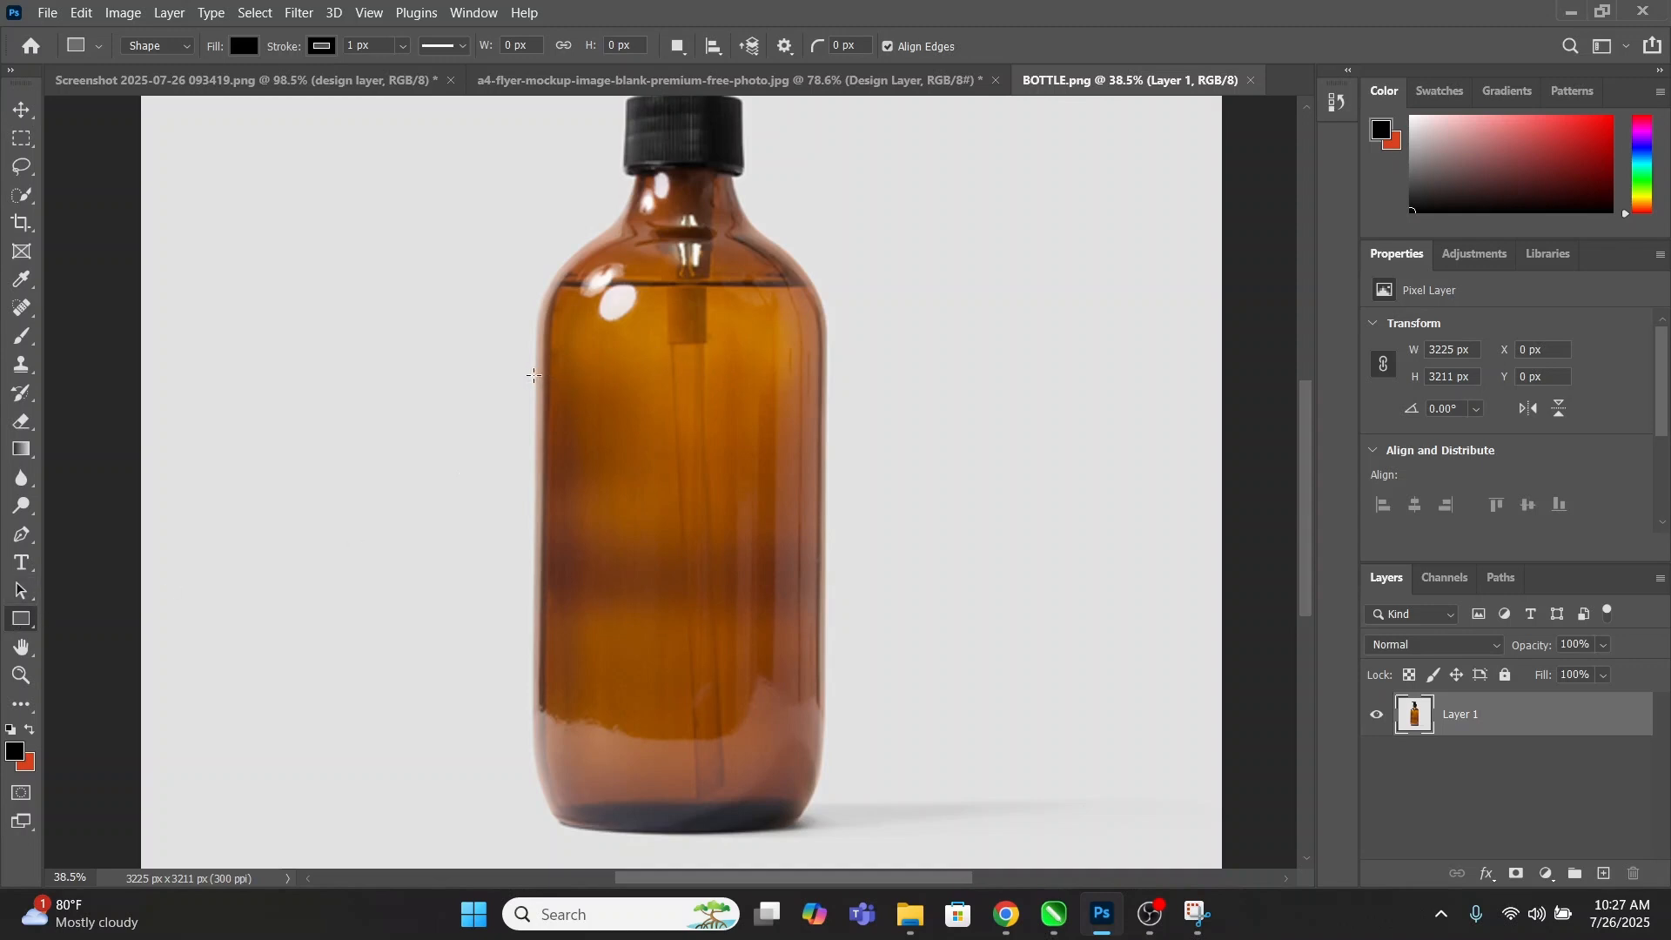
pyautogui.moveTo(535, 375); pyautogui.dragTo(825, 709)
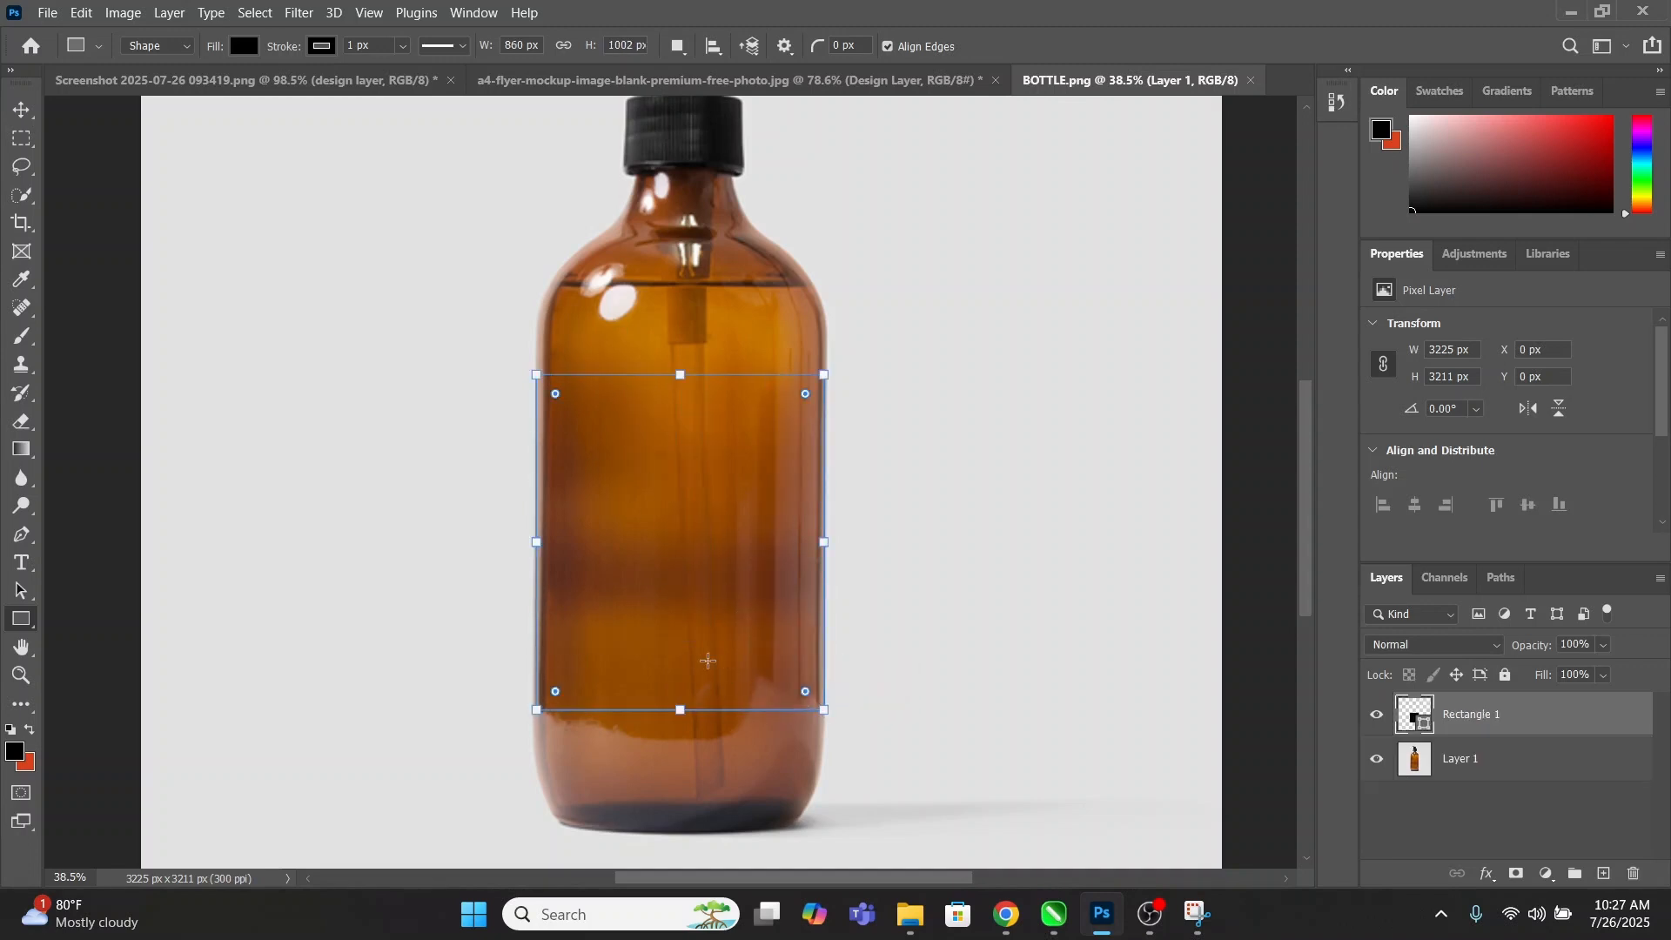
pyautogui.scroll(3, 653, 586)
pyautogui.scroll(-1, 642, 522)
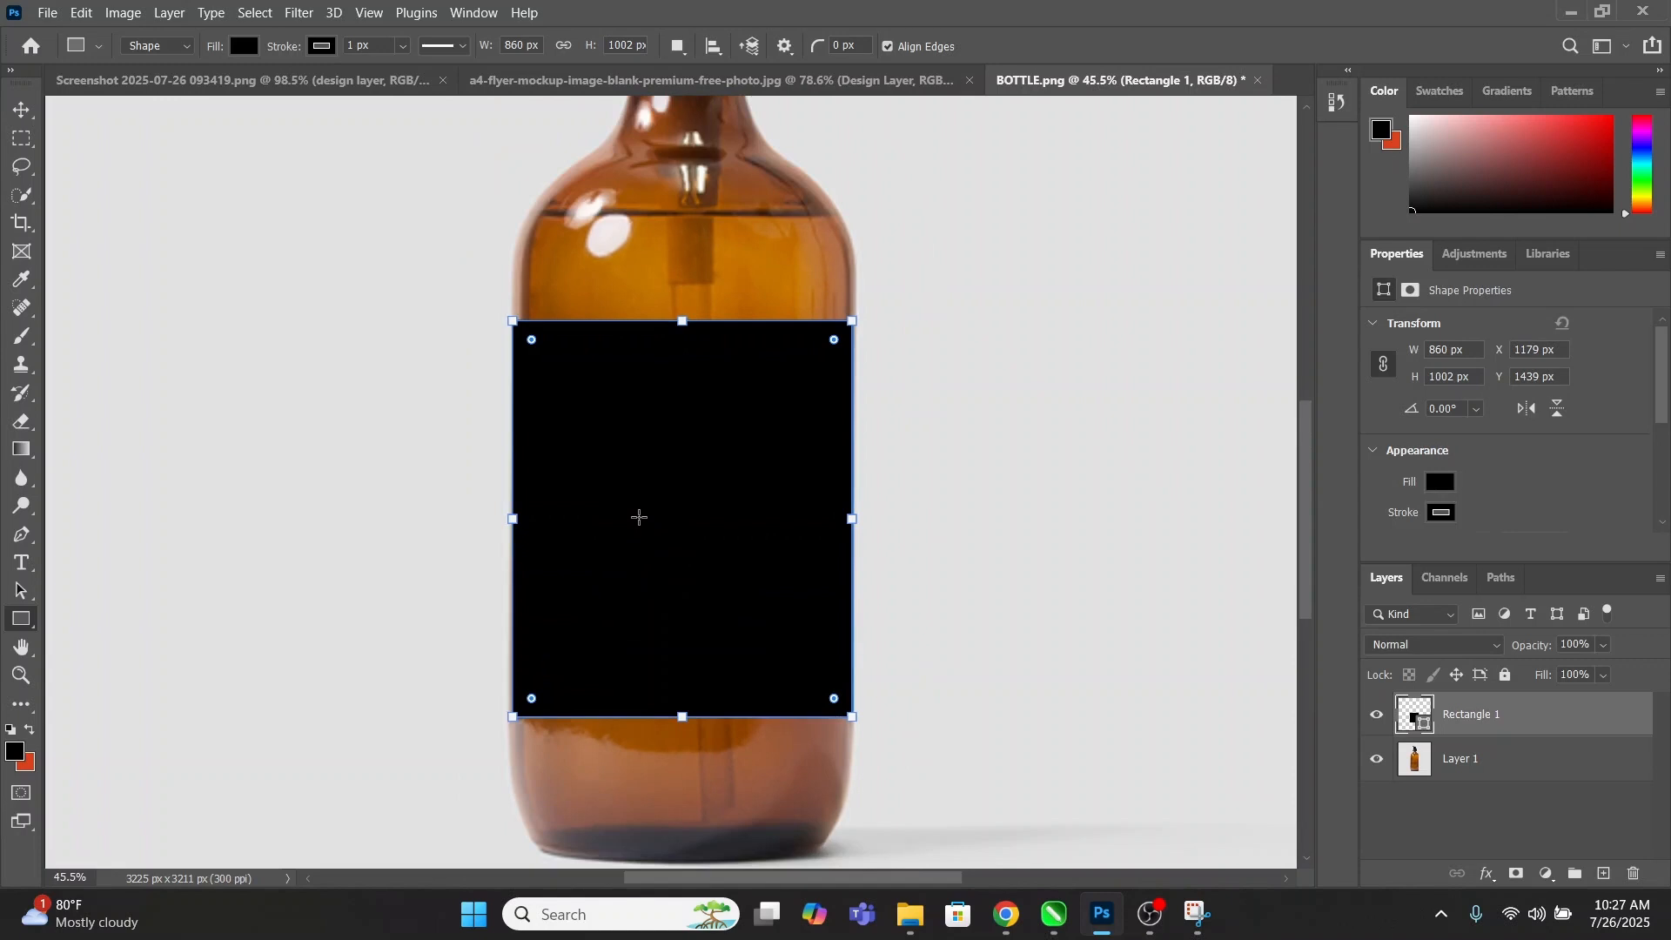
# Remove both the fill and the stroke from the label rectangle.
pyautogui.click(1441, 483)
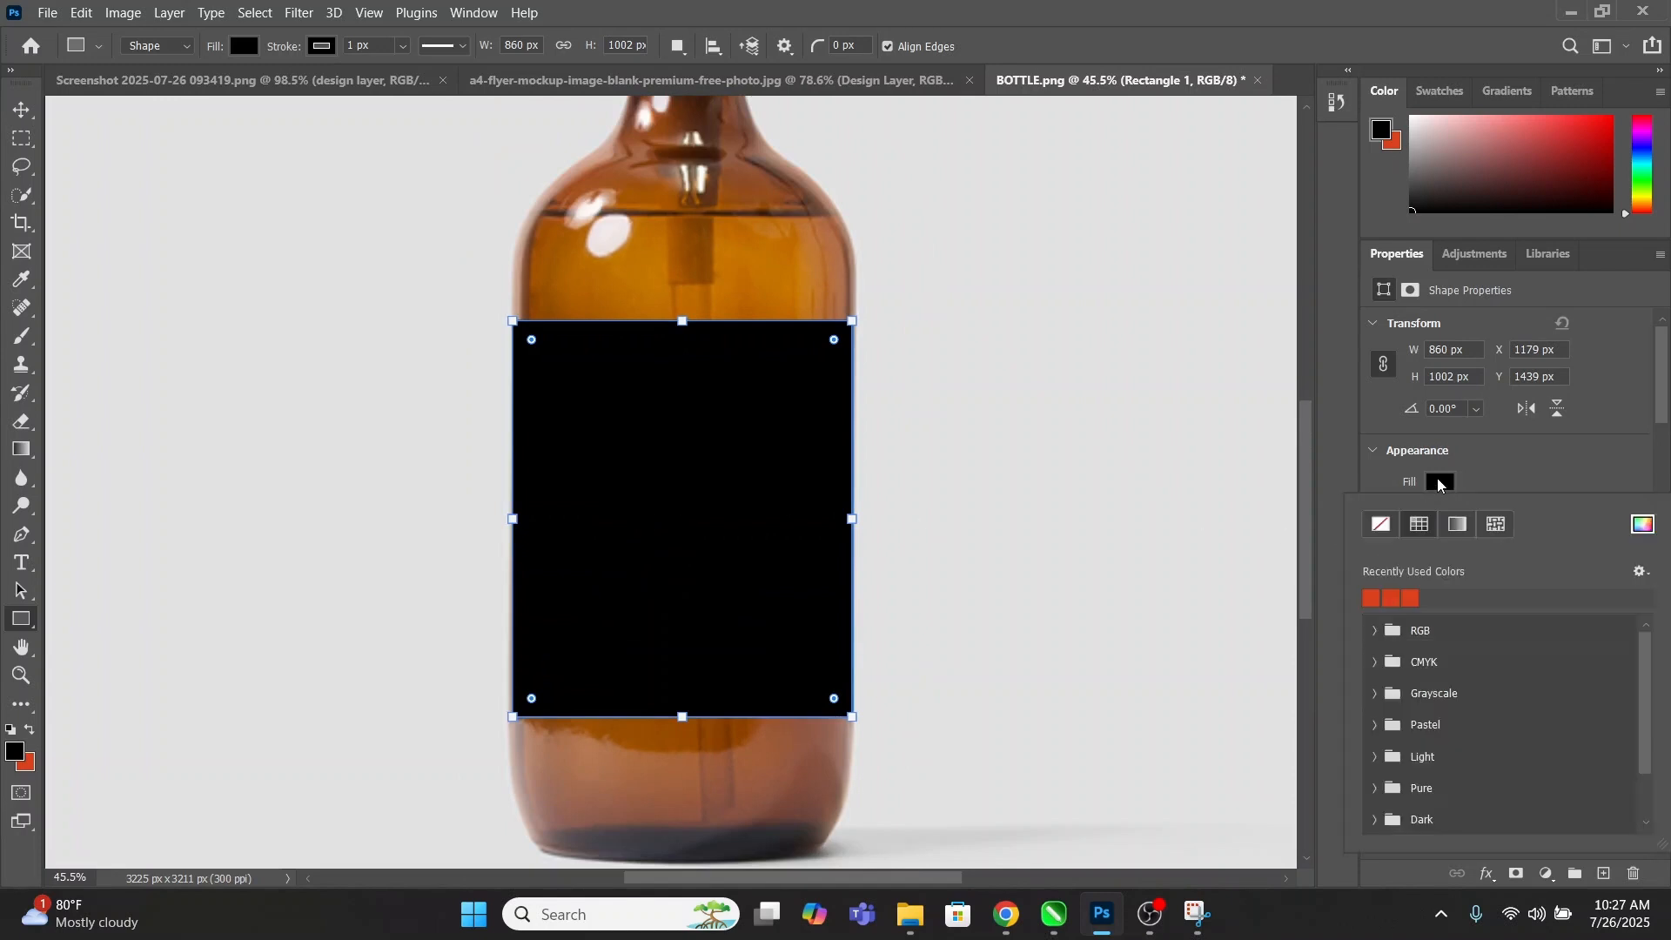
pyautogui.click(1384, 526)
pyautogui.click(1510, 486)
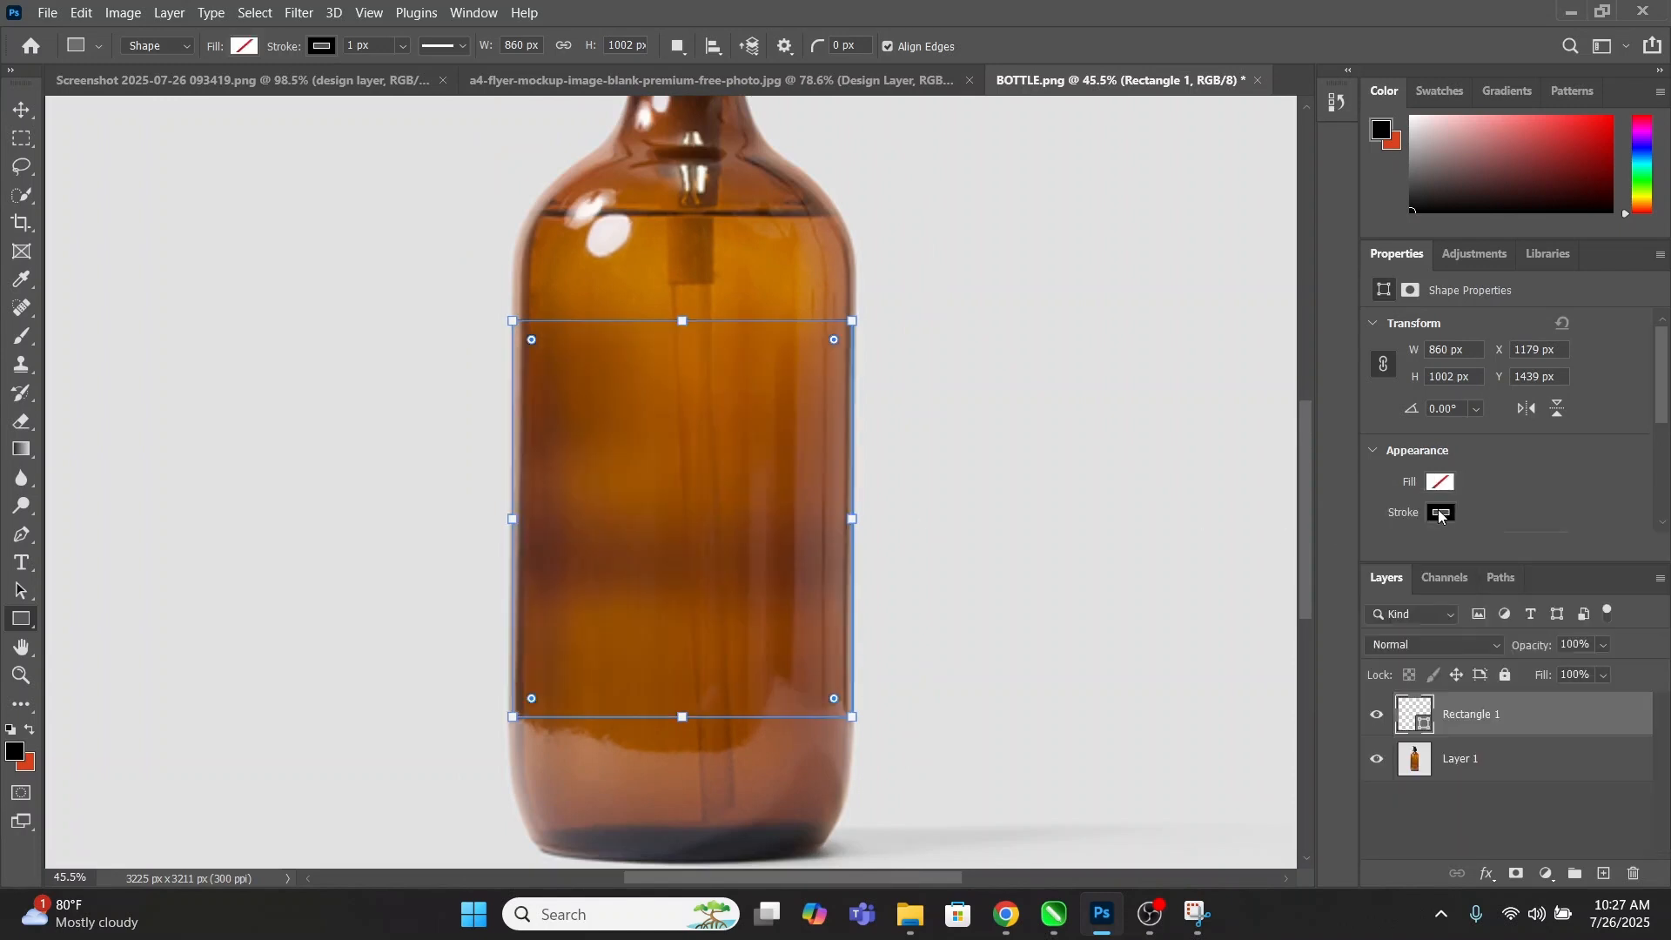
pyautogui.click(1440, 514)
pyautogui.click(1379, 555)
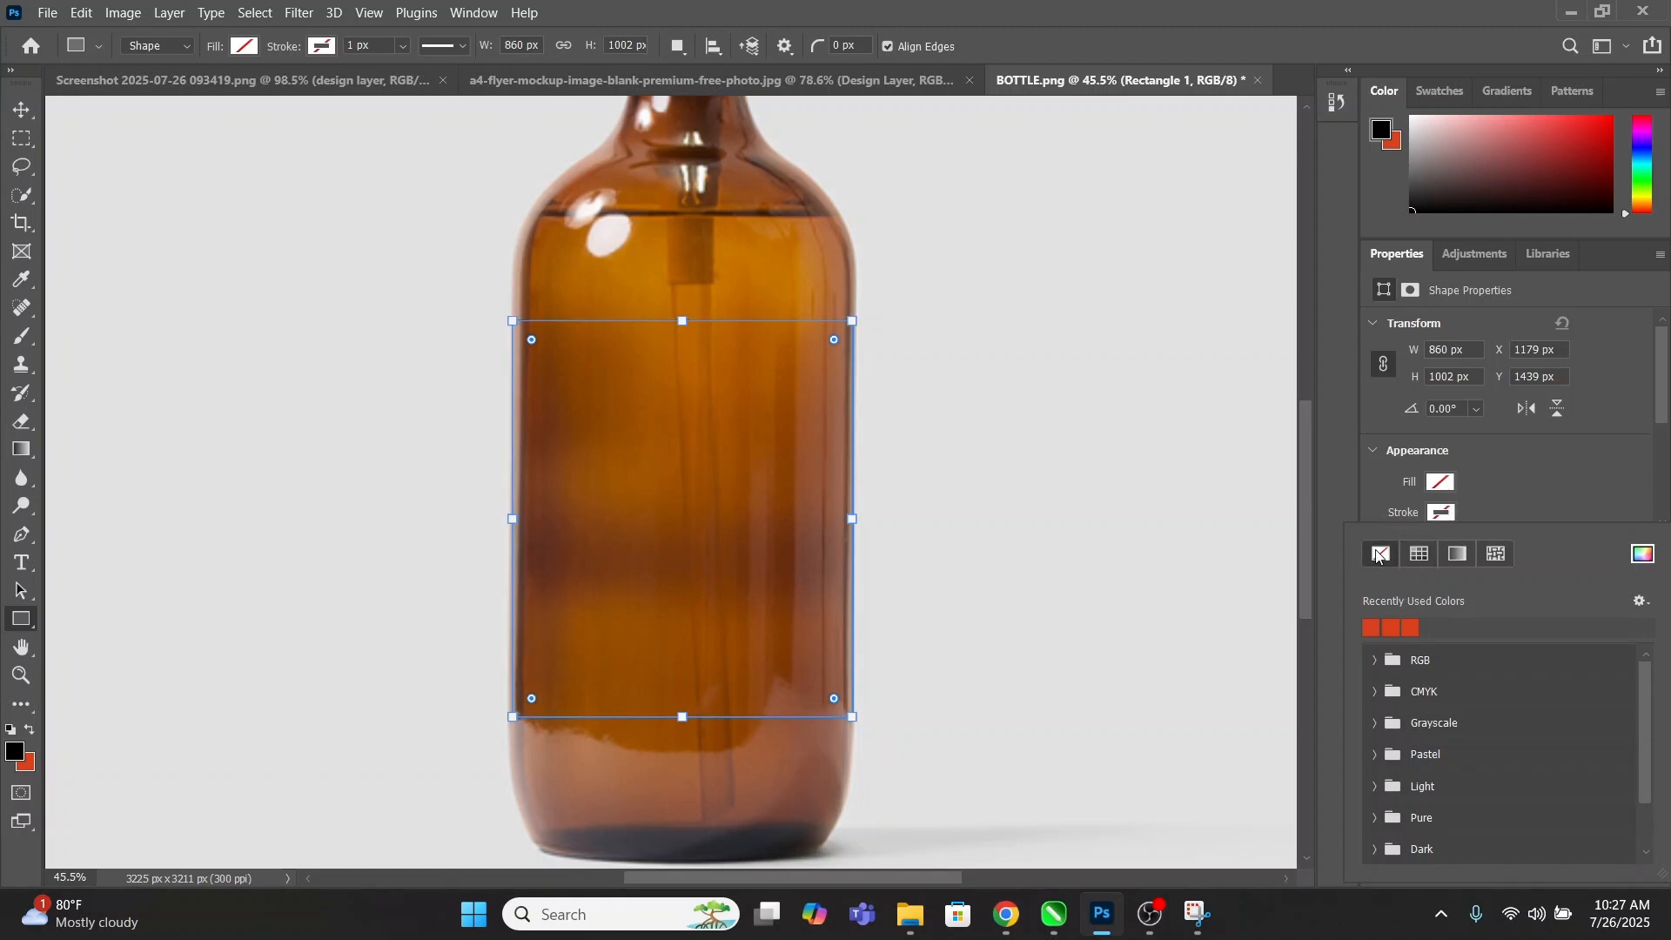
pyautogui.click(1101, 506)
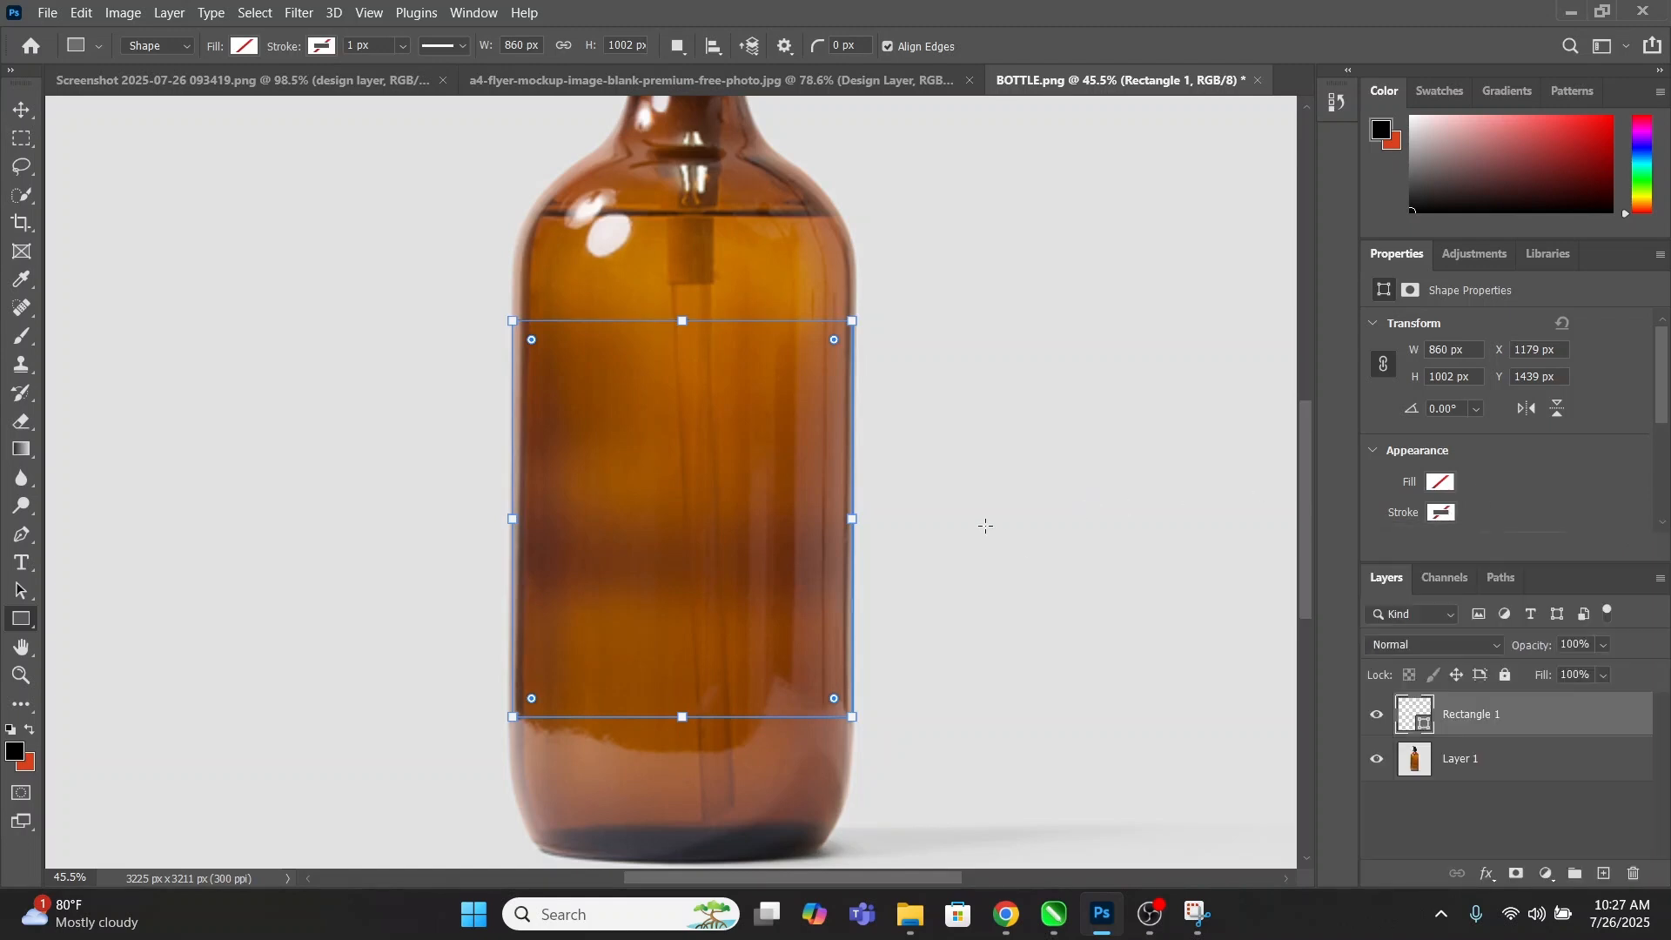
# Convert the rectangle layer to a smart object and rename it "dESIGN lAYER".
pyautogui.rightClick(1524, 716)
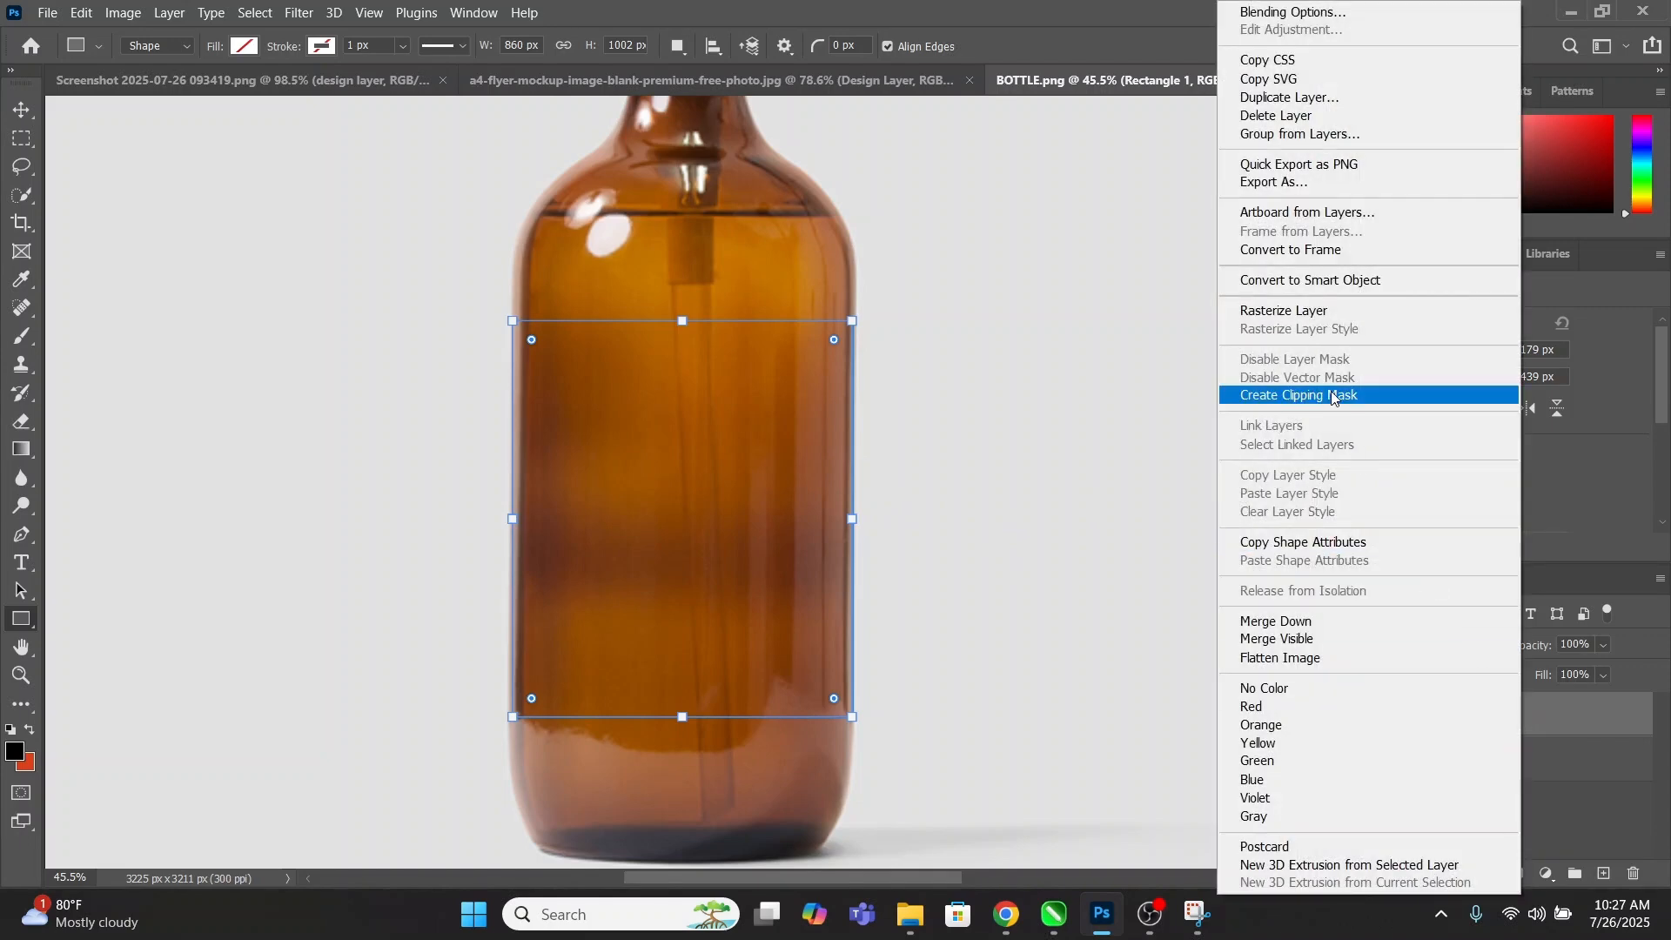
pyautogui.click(1306, 282)
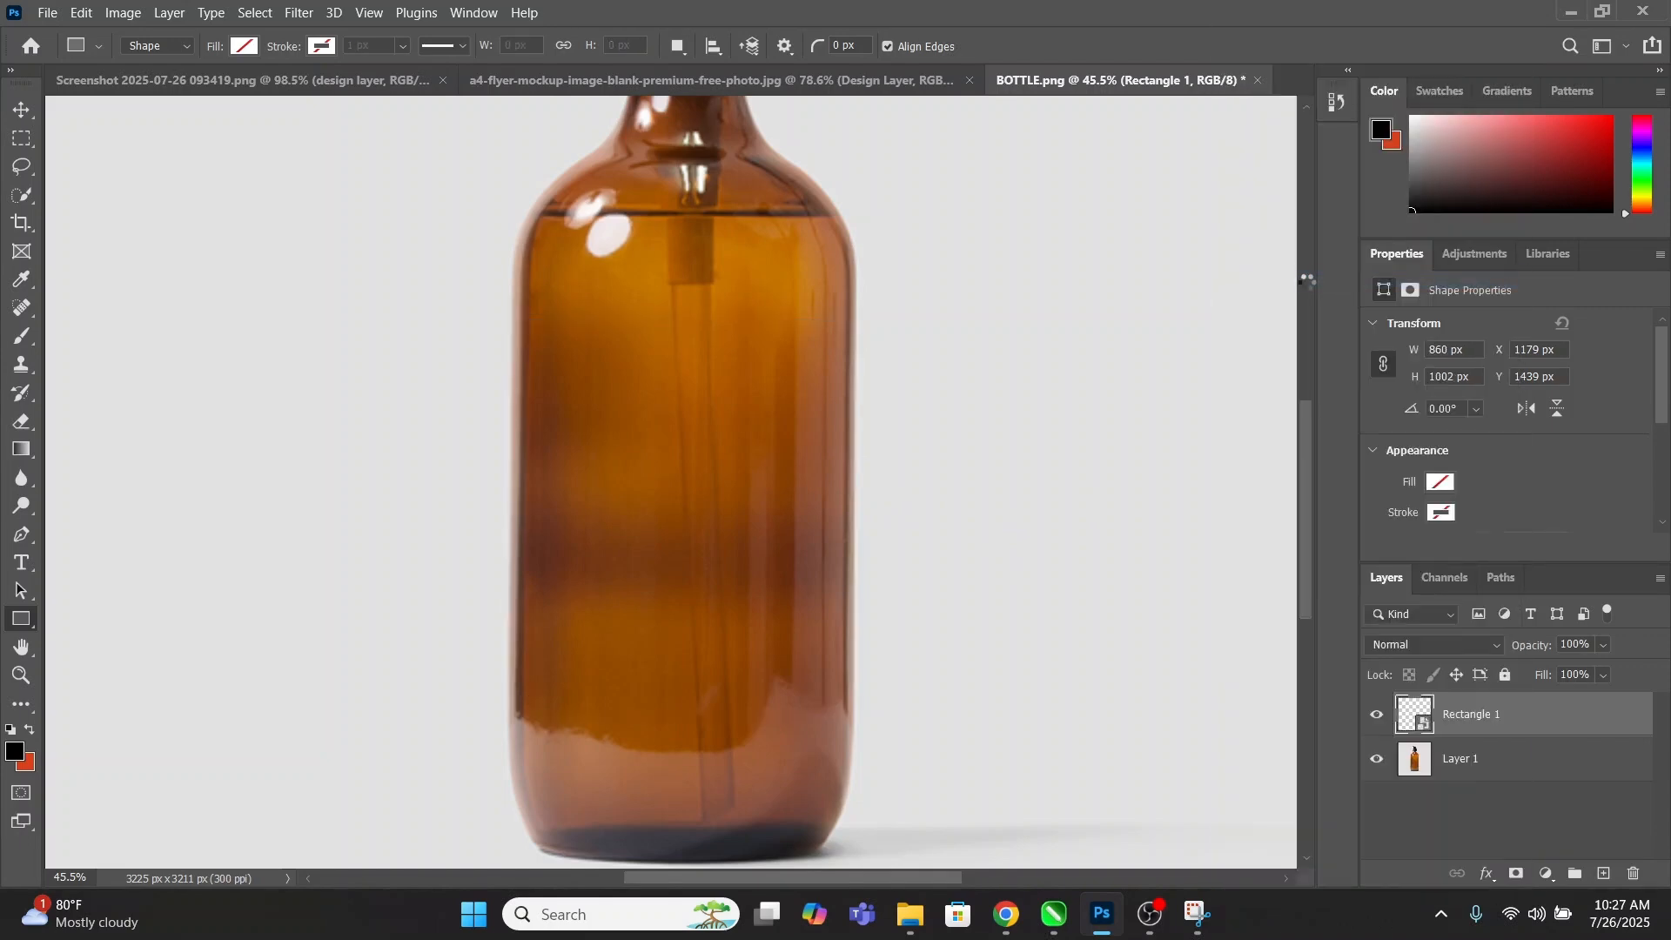
pyautogui.doubleClick(1478, 715)
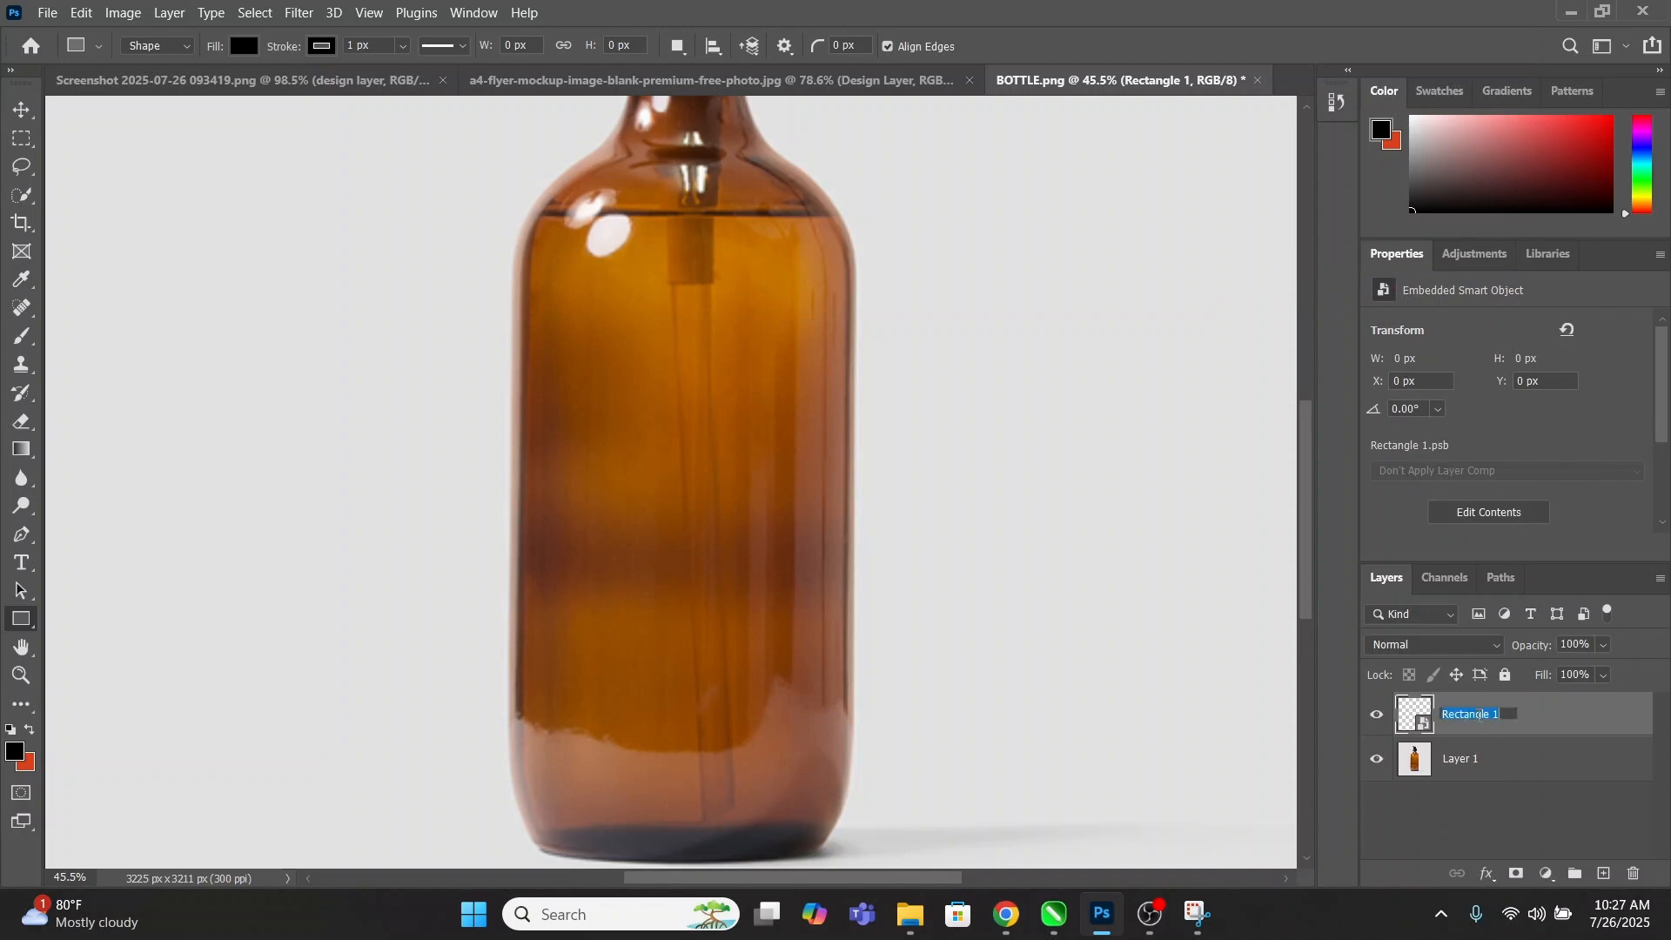
pyautogui.write('dESIGN lAYER')
pyautogui.press('Return')
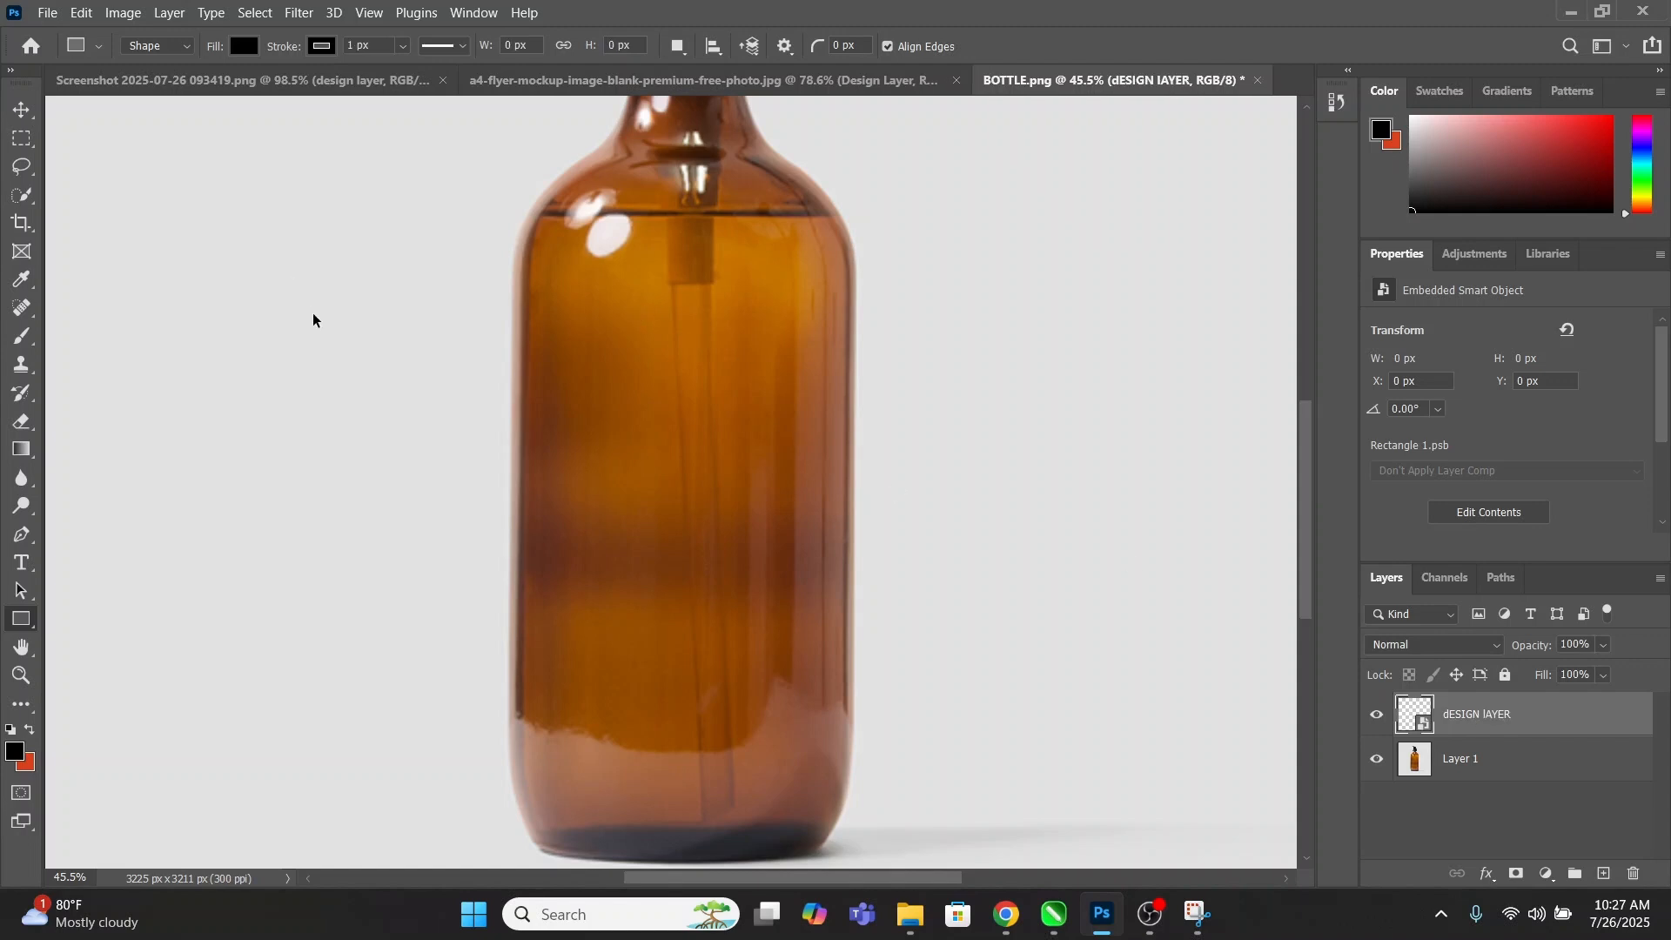
# Warp the label smart object with the Arch style, bending it downward to about -51%, and shift it slightly up the bottle.
pyautogui.hotkey('ctrl', 't')
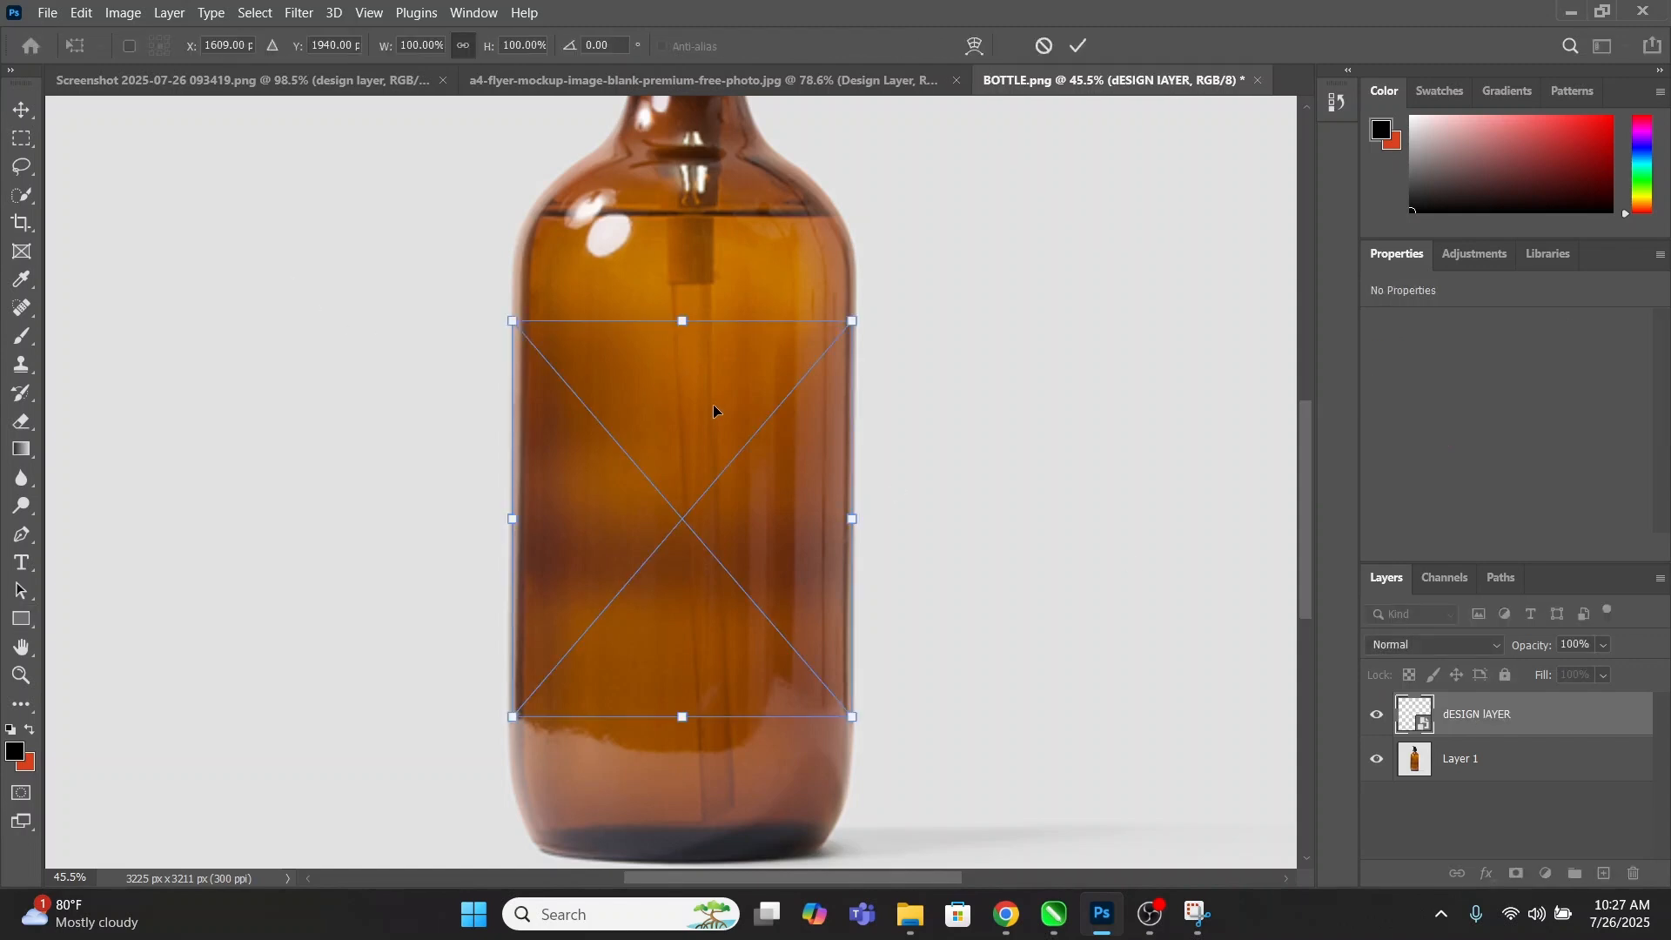
pyautogui.rightClick(715, 409)
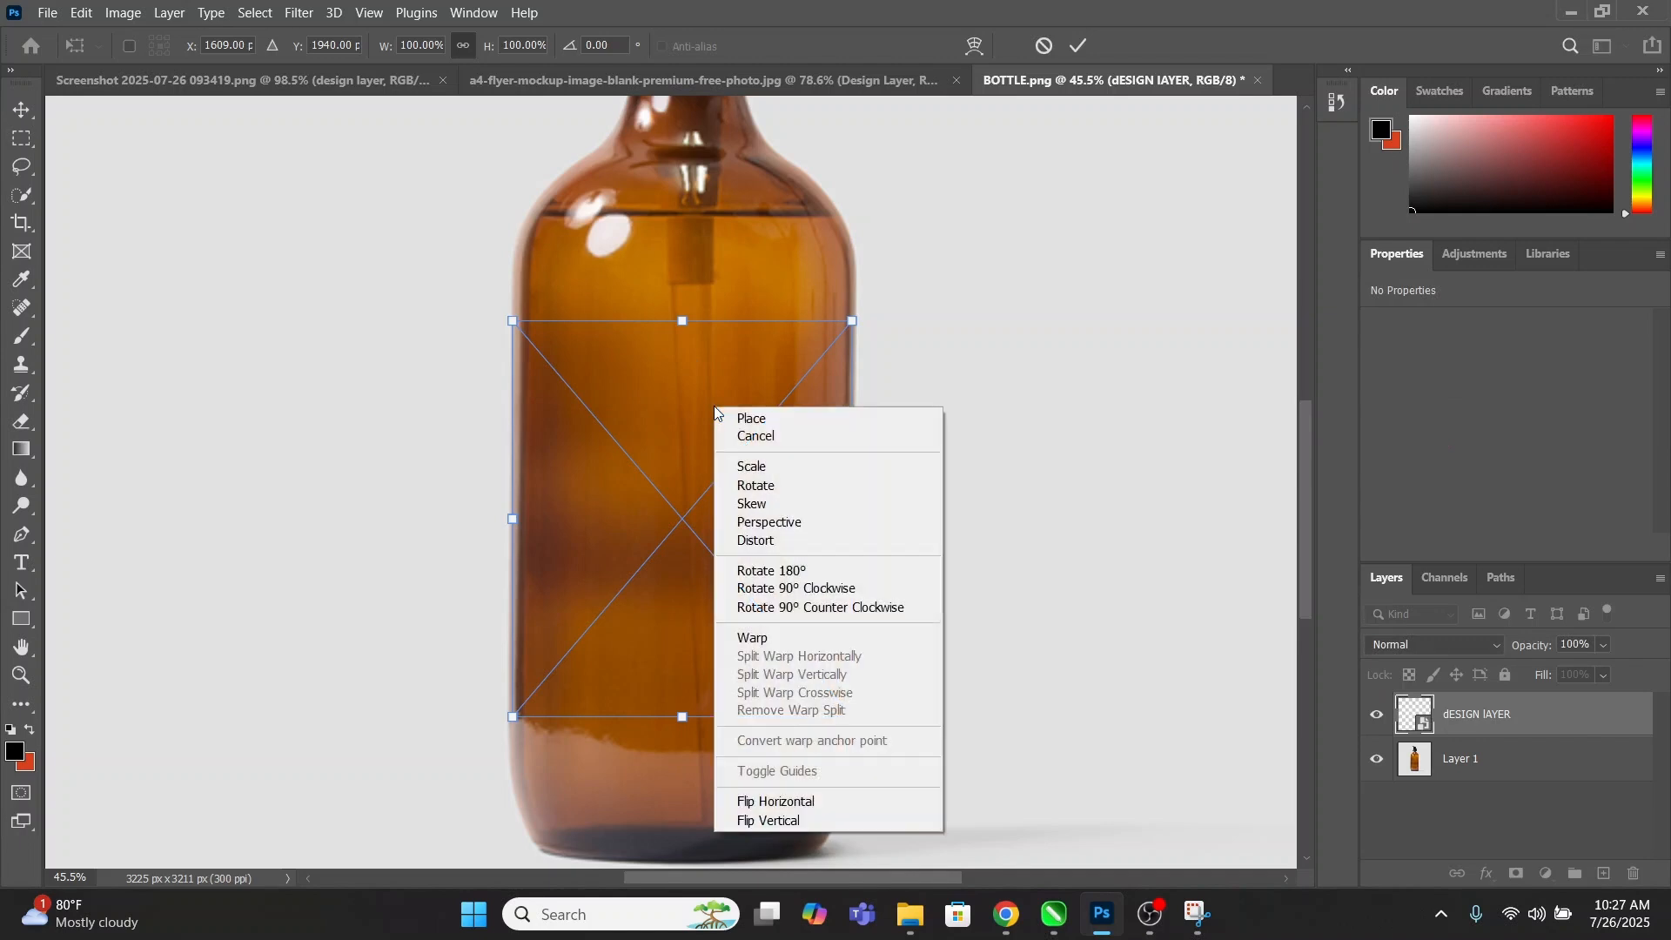
pyautogui.click(776, 651)
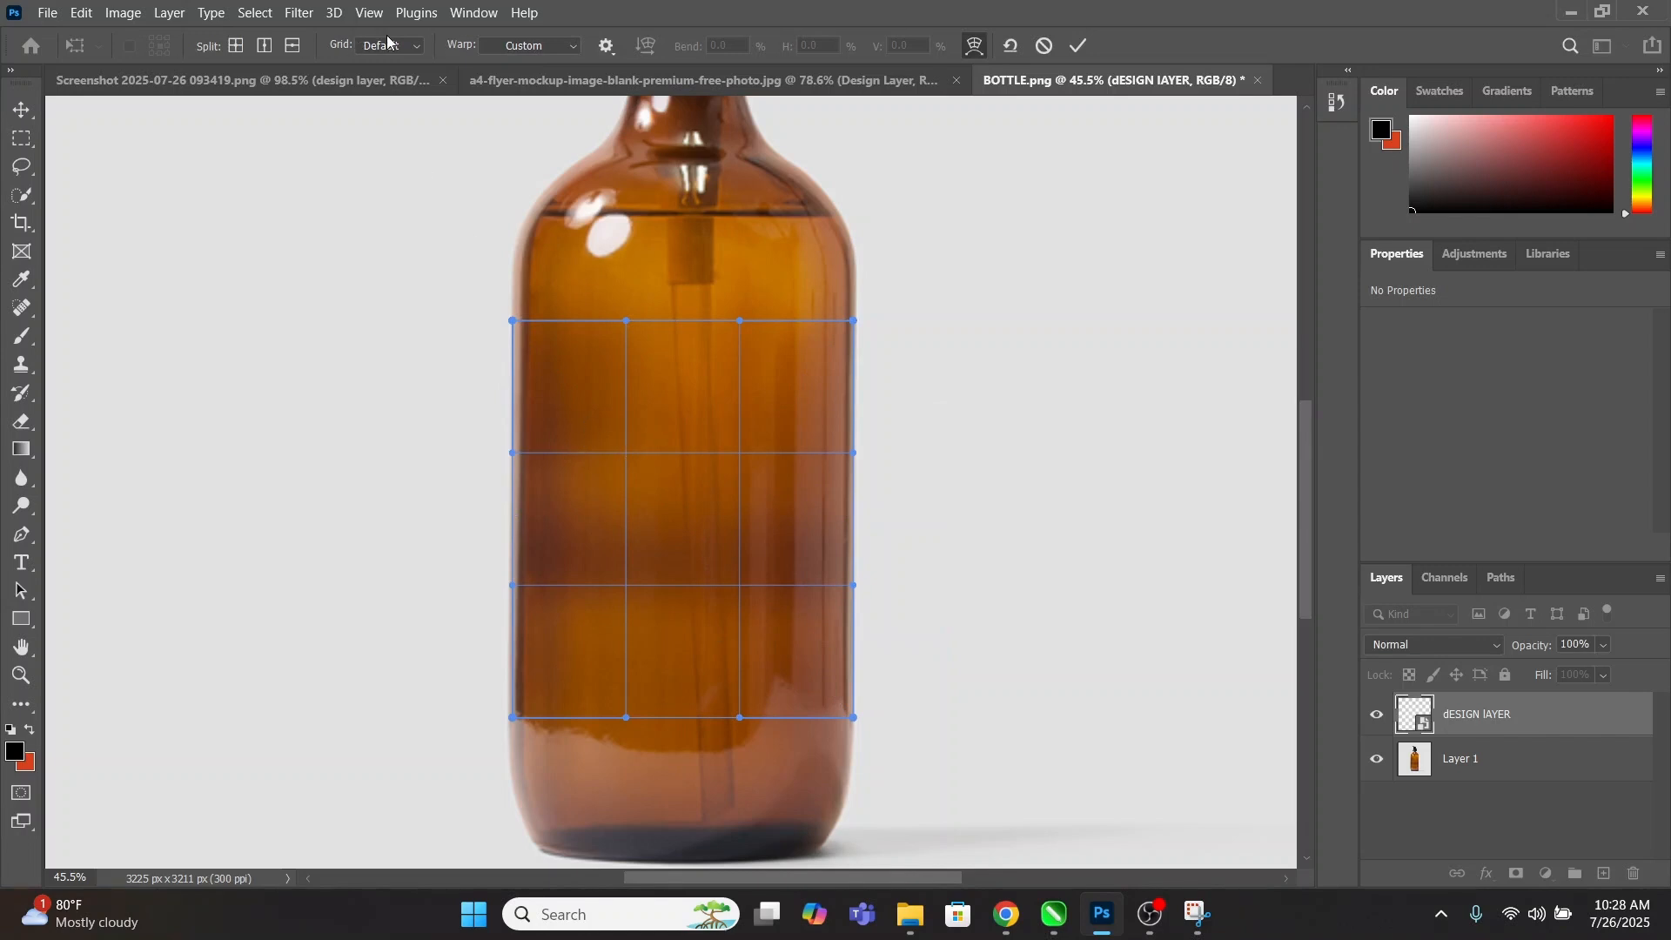
pyautogui.click(551, 44)
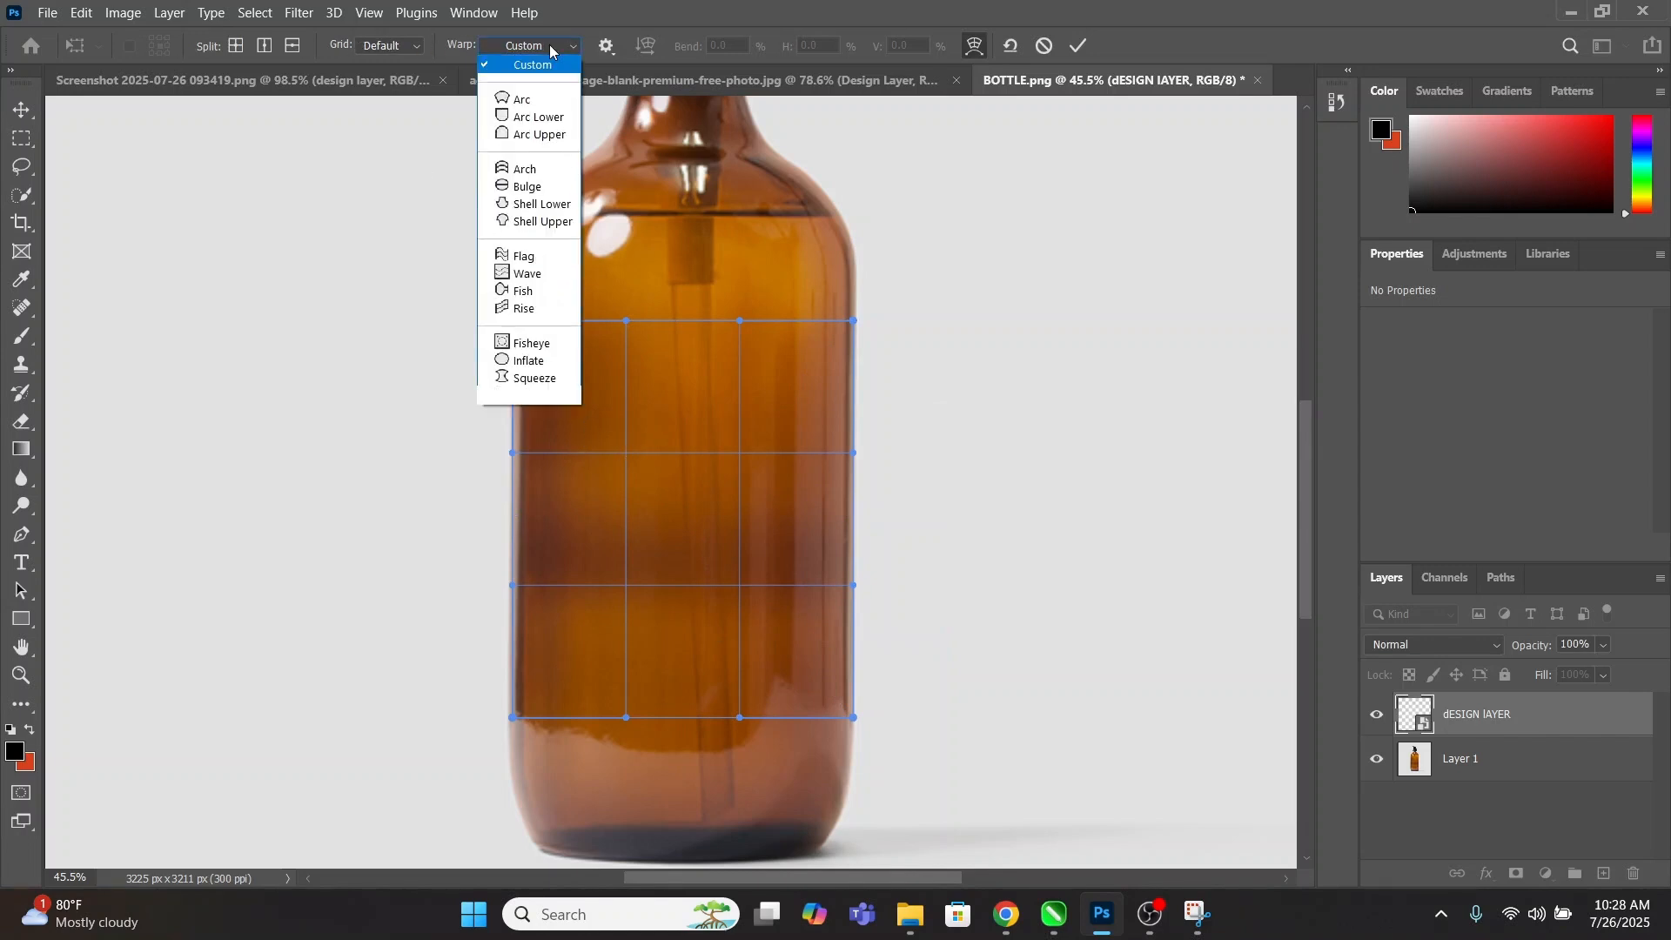
pyautogui.click(533, 170)
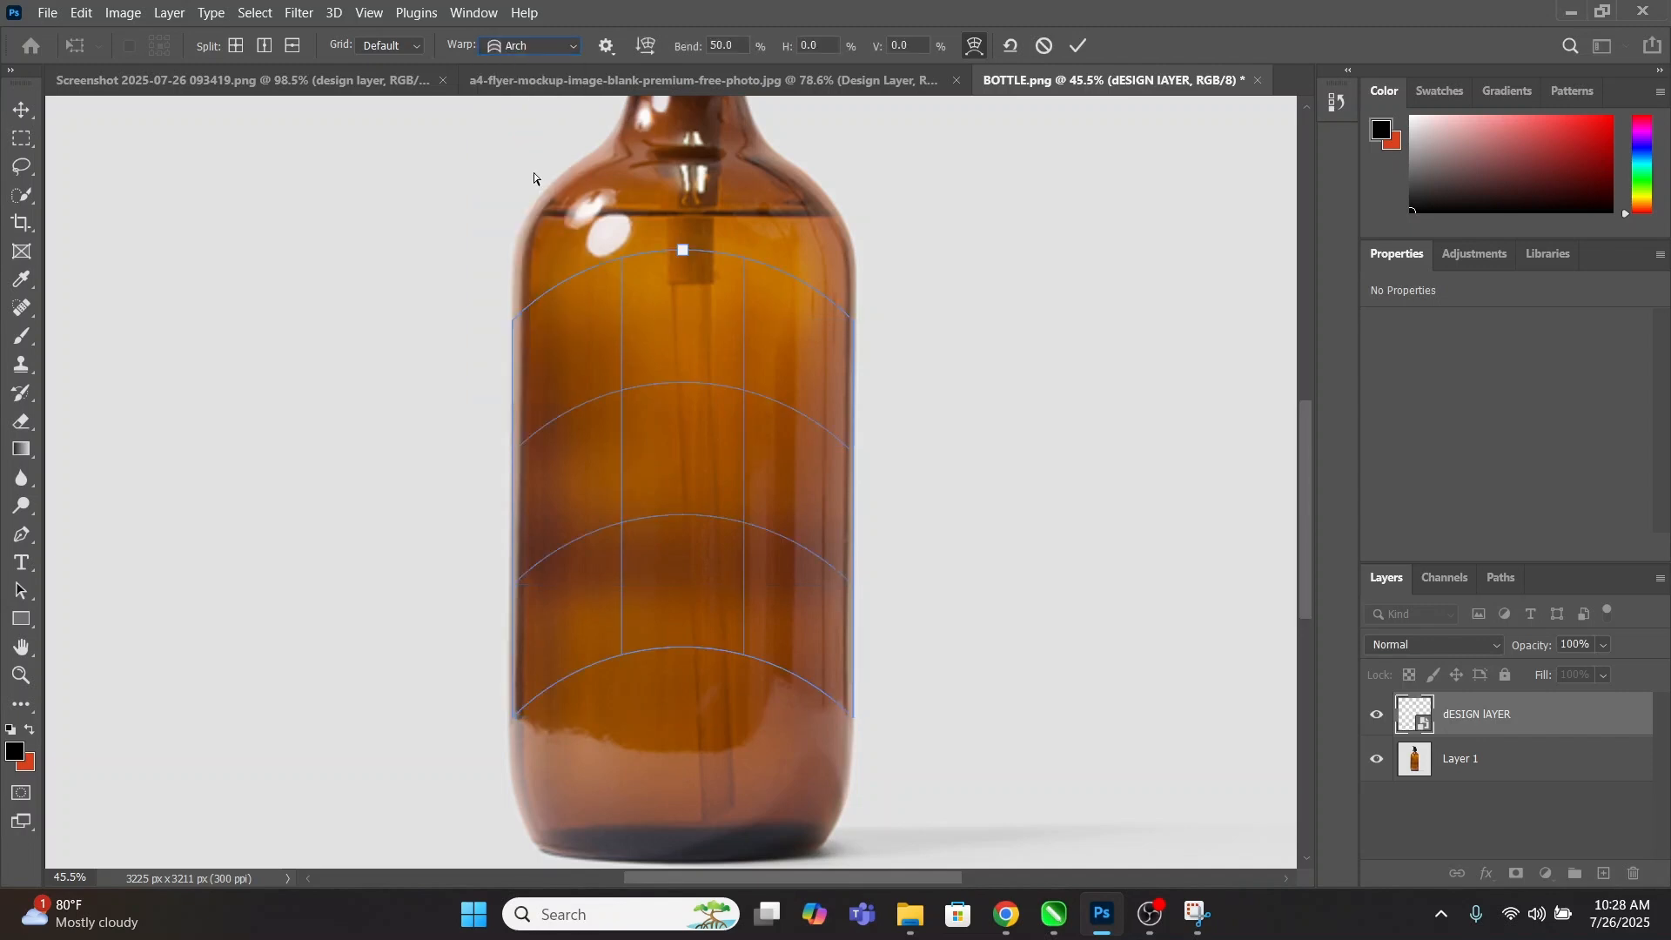
pyautogui.moveTo(688, 254); pyautogui.dragTo(691, 397)
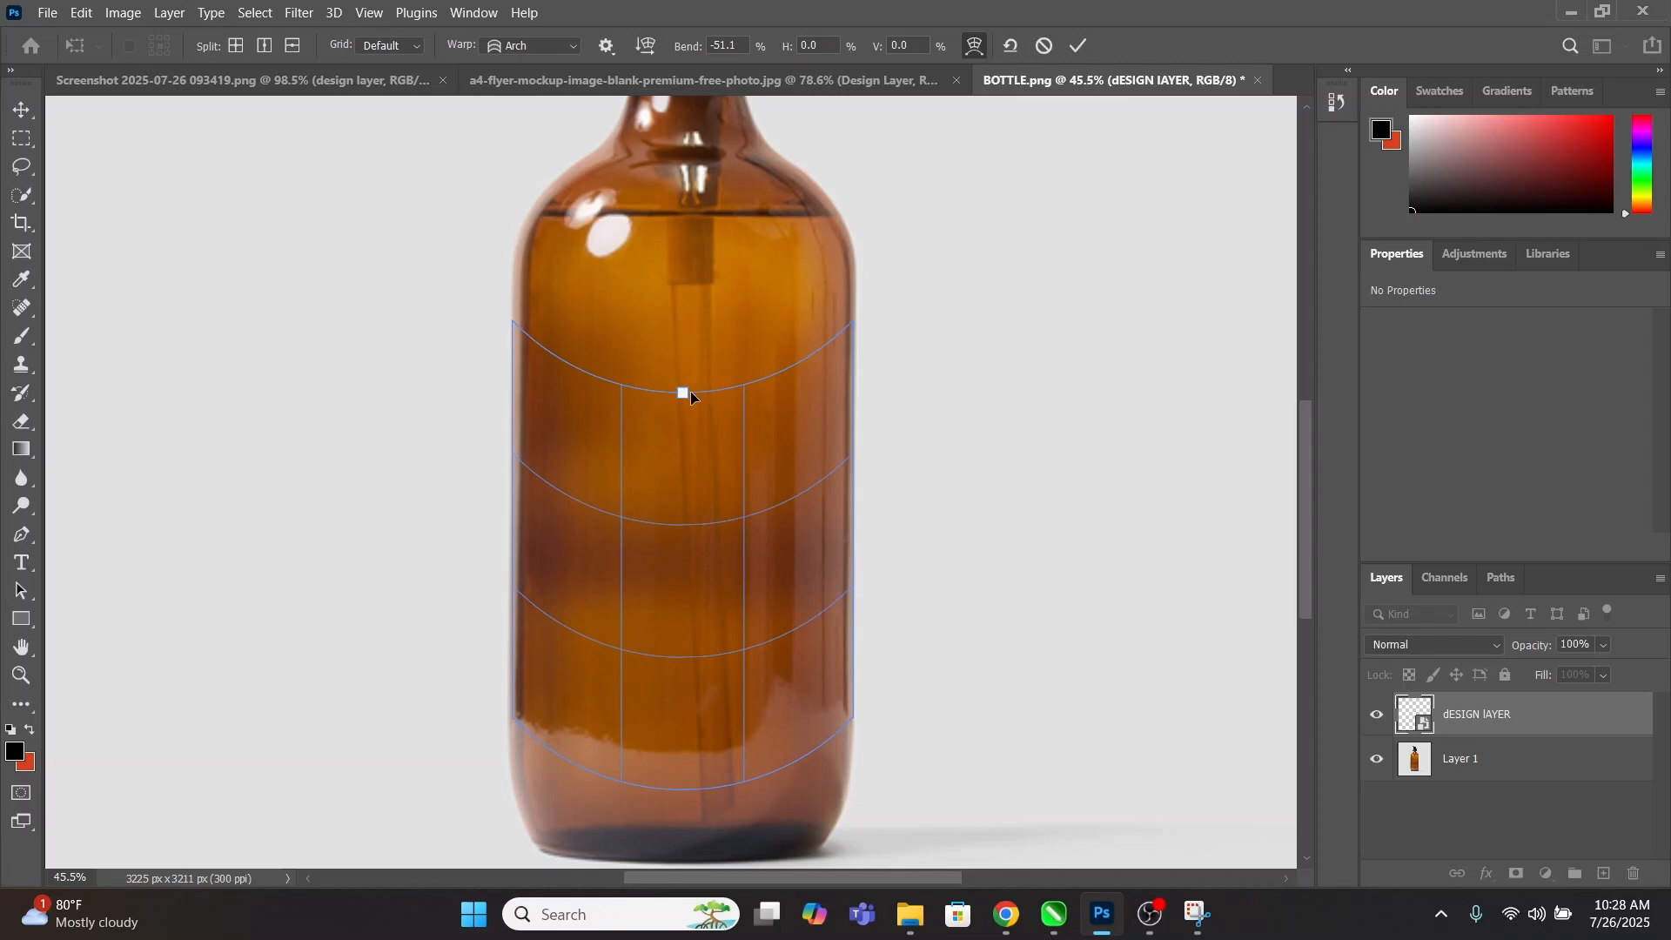
pyautogui.moveTo(668, 551); pyautogui.dragTo(674, 524)
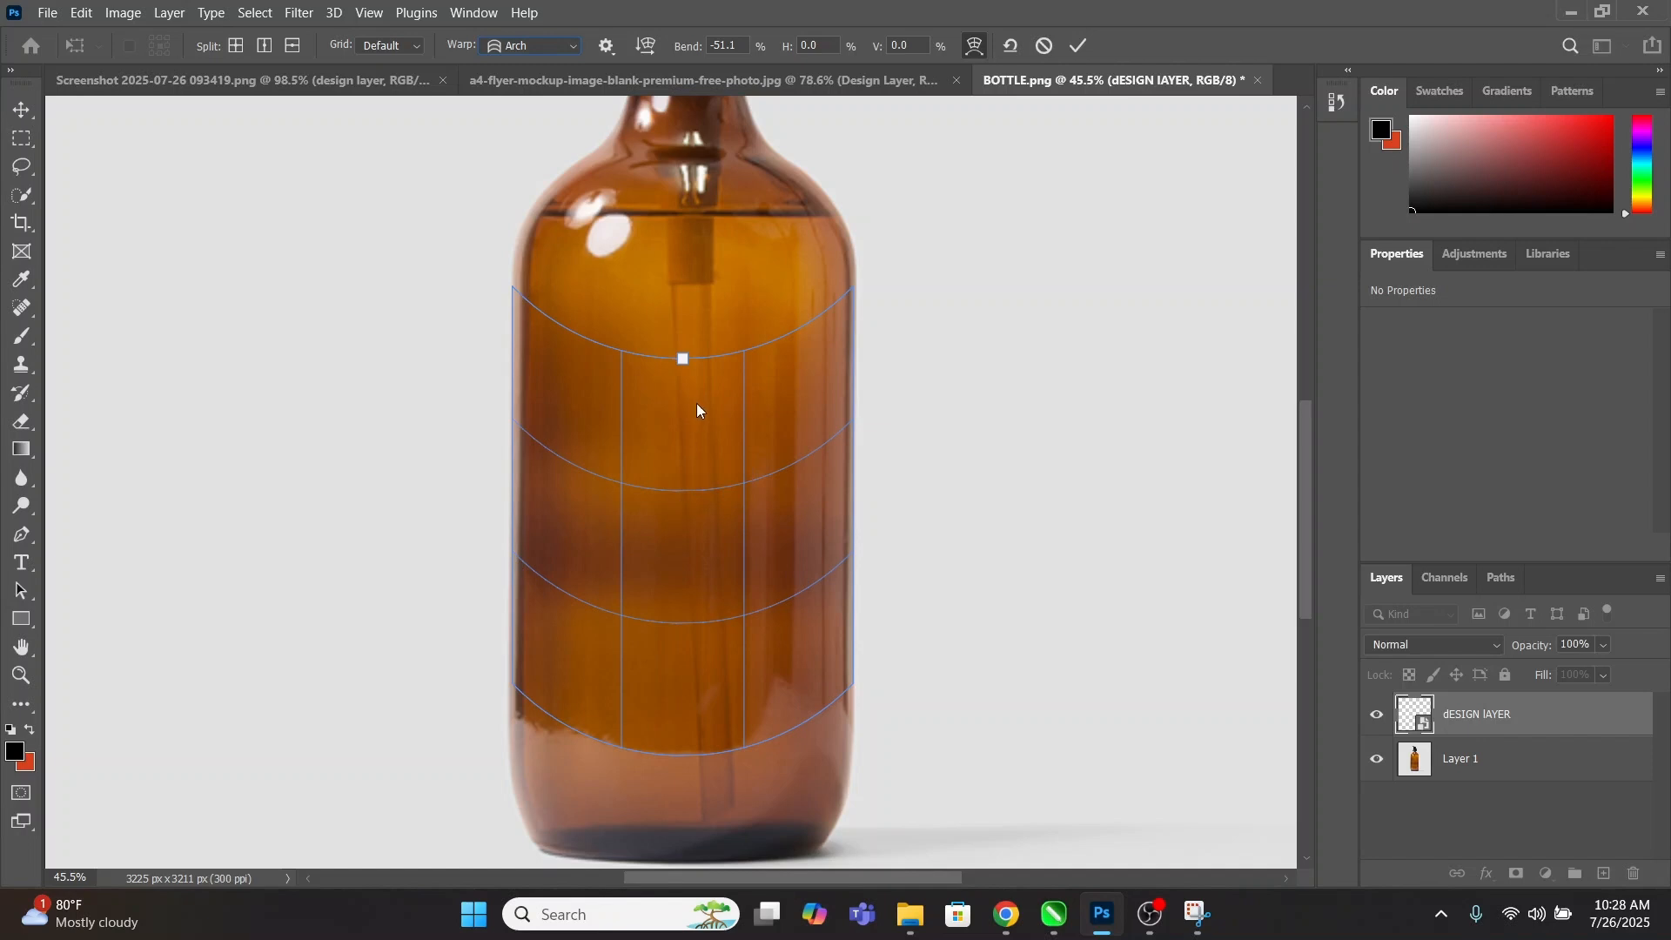
# Open the contents of the dESIGN lAYER smart object and place the LABEL image from the Downloads folder into it.
pyautogui.doubleClick(1424, 723)
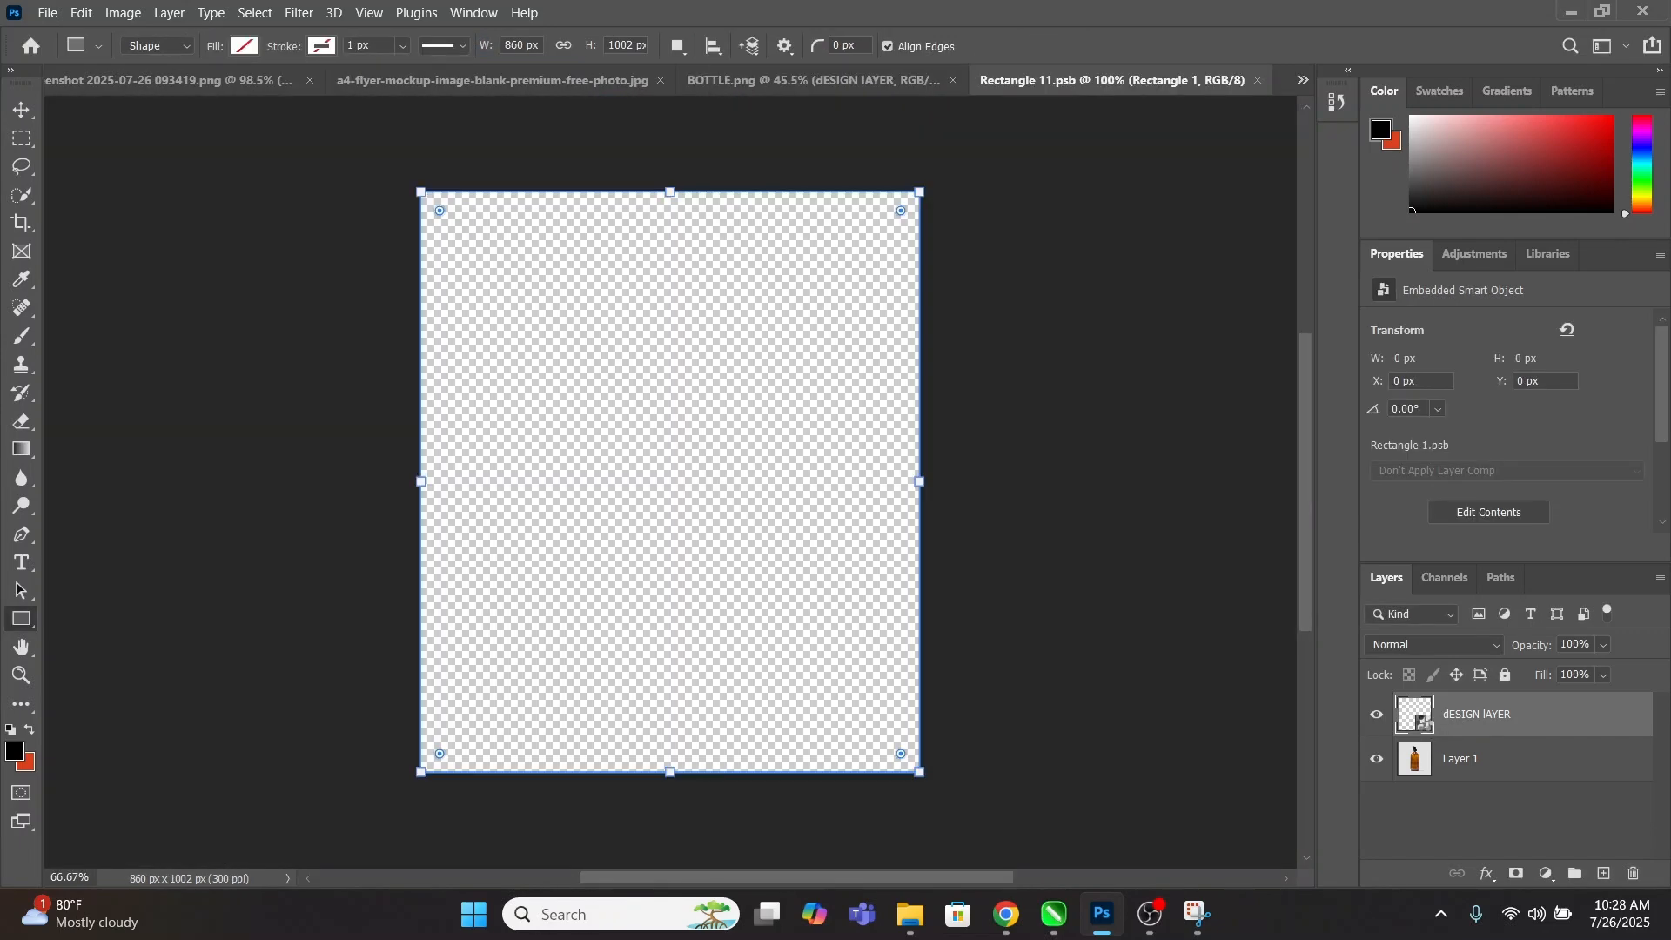
pyautogui.moveTo(910, 914)
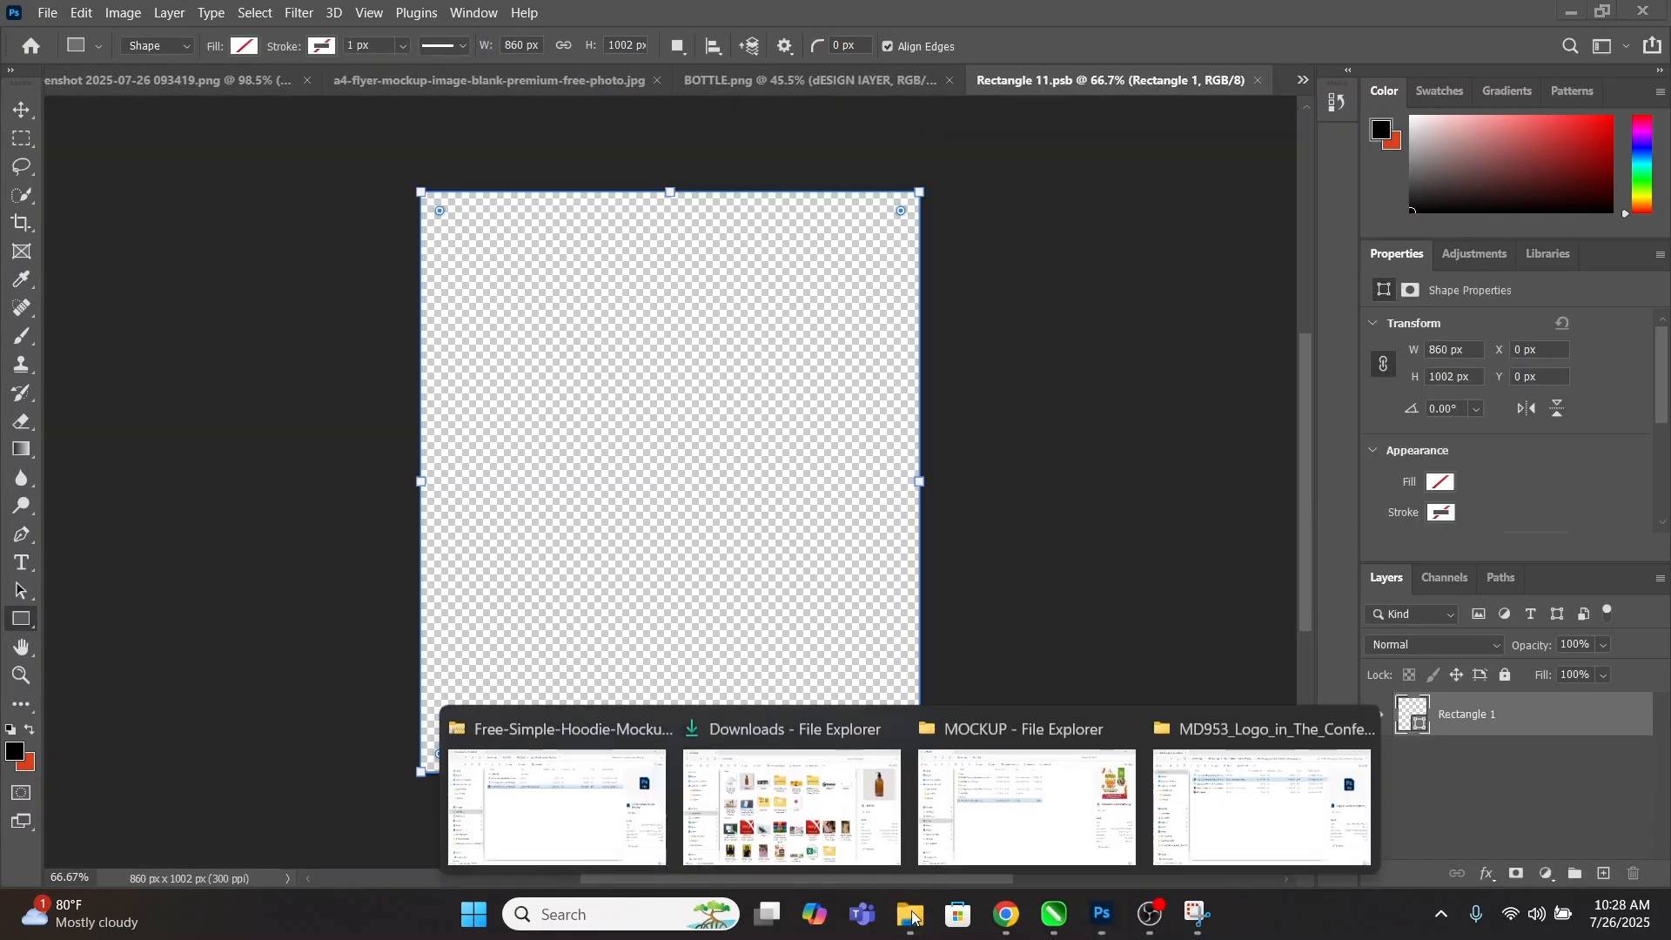
pyautogui.click(738, 801)
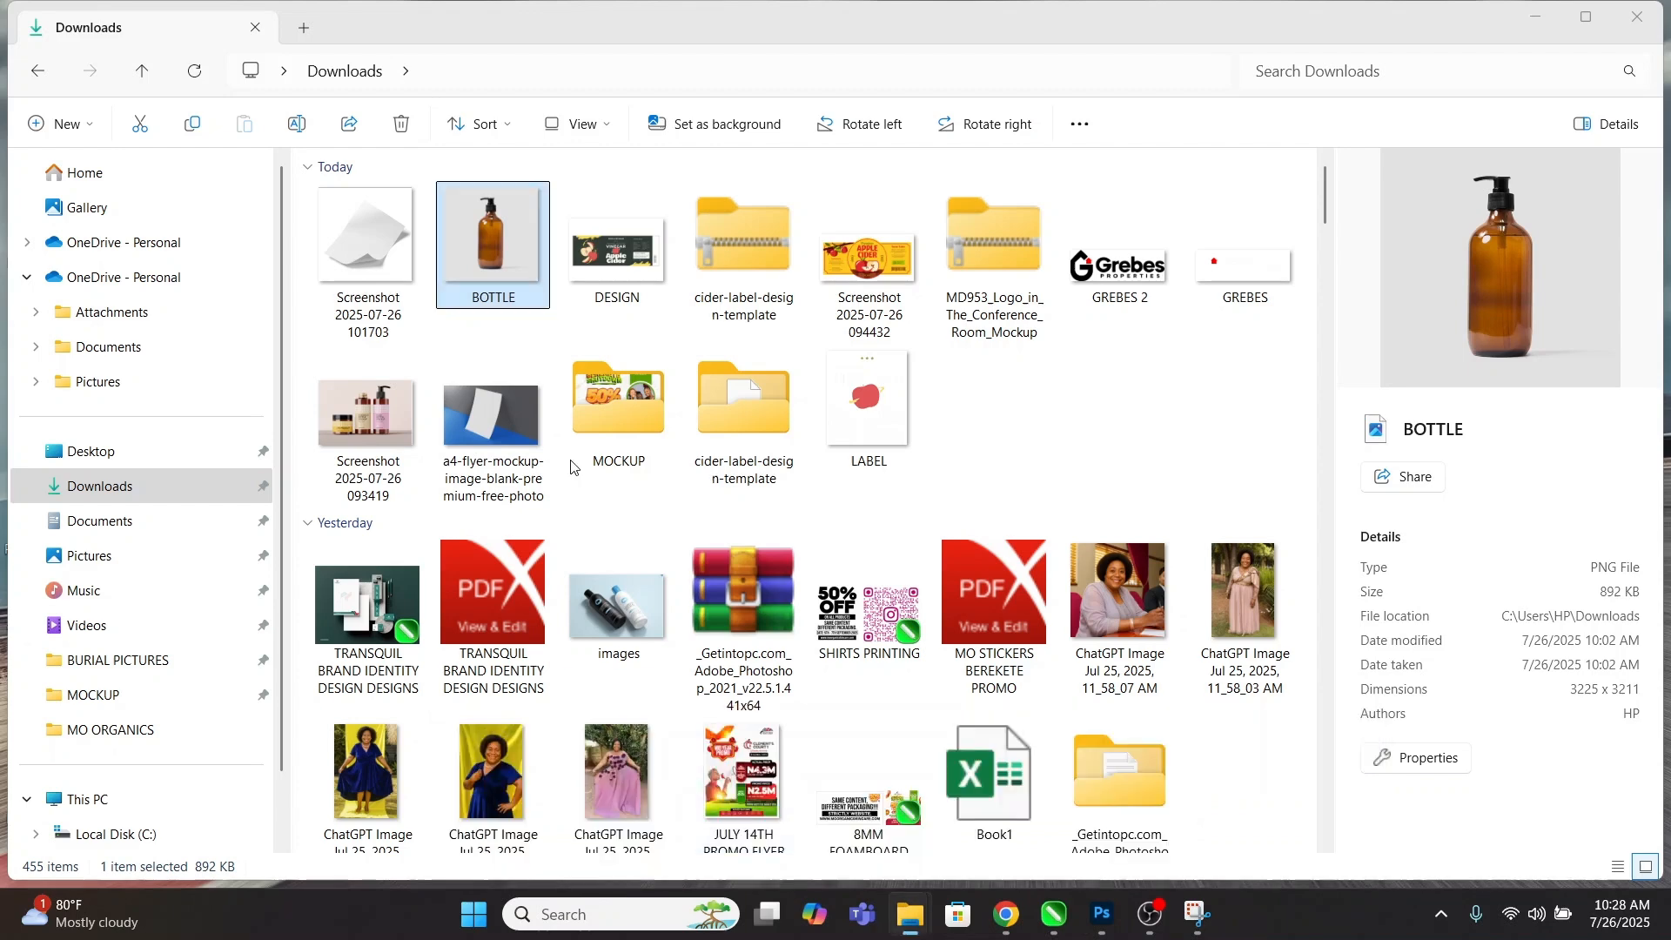
pyautogui.click(875, 425)
pyautogui.moveTo(875, 425); pyautogui.dragTo(694, 548)
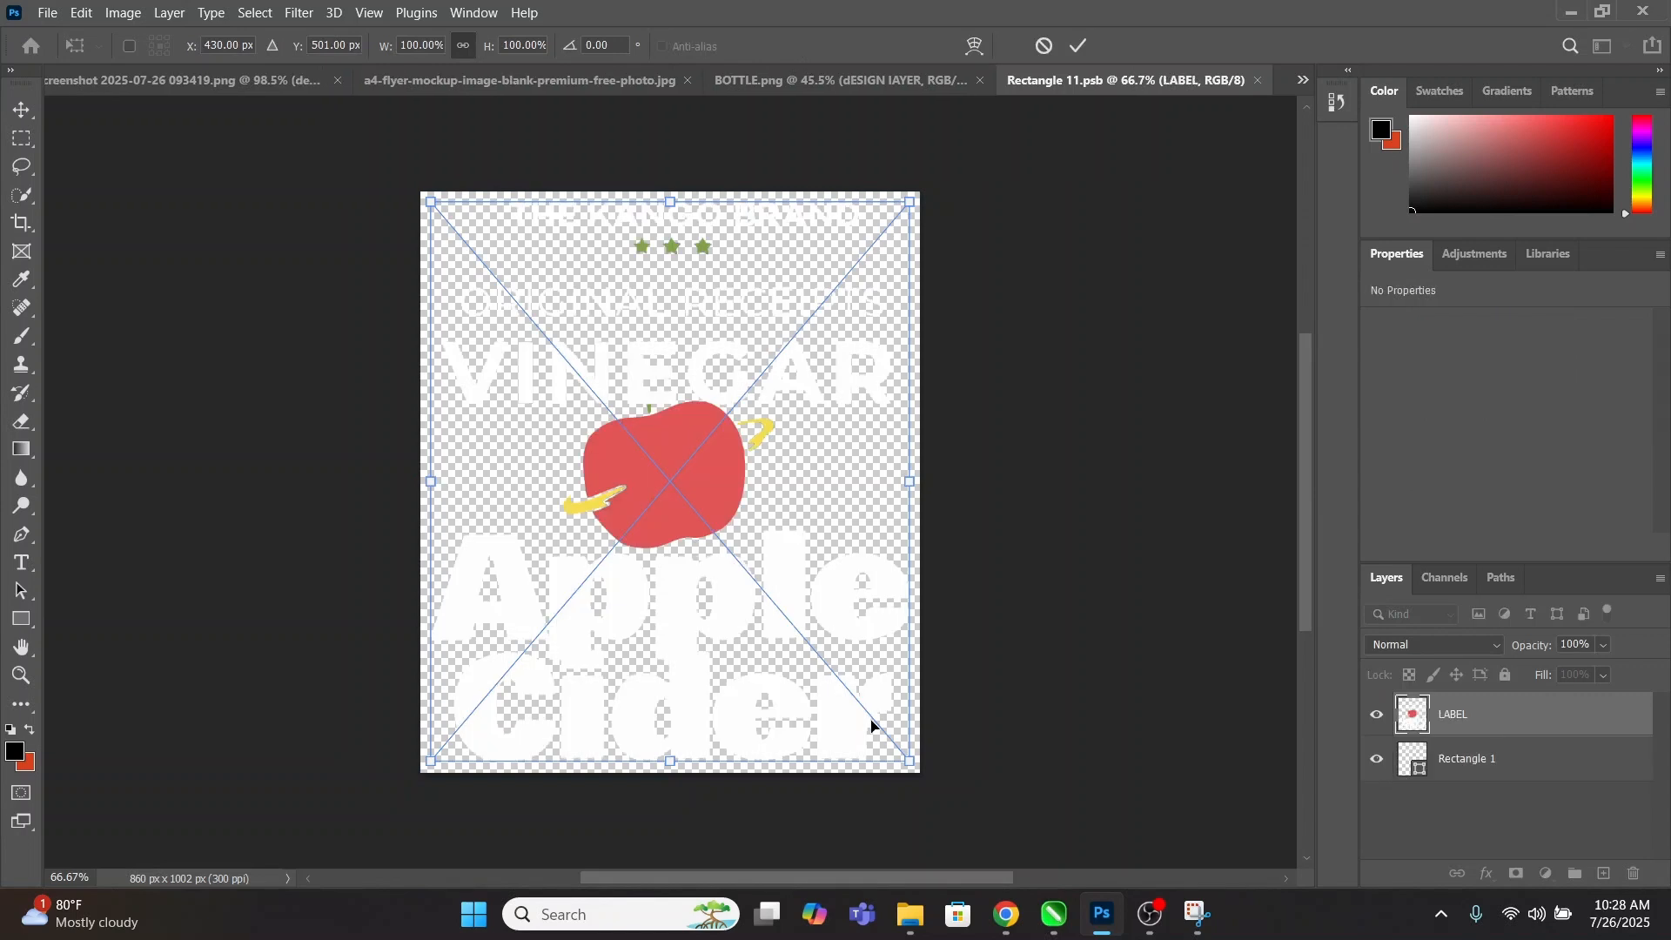
# Scale the placed label down to about 636 × 742 px around its center, and save and close the smart object's contents.
pyautogui.moveTo(908, 766); pyautogui.dragTo(833, 724)
pyautogui.press('Return')
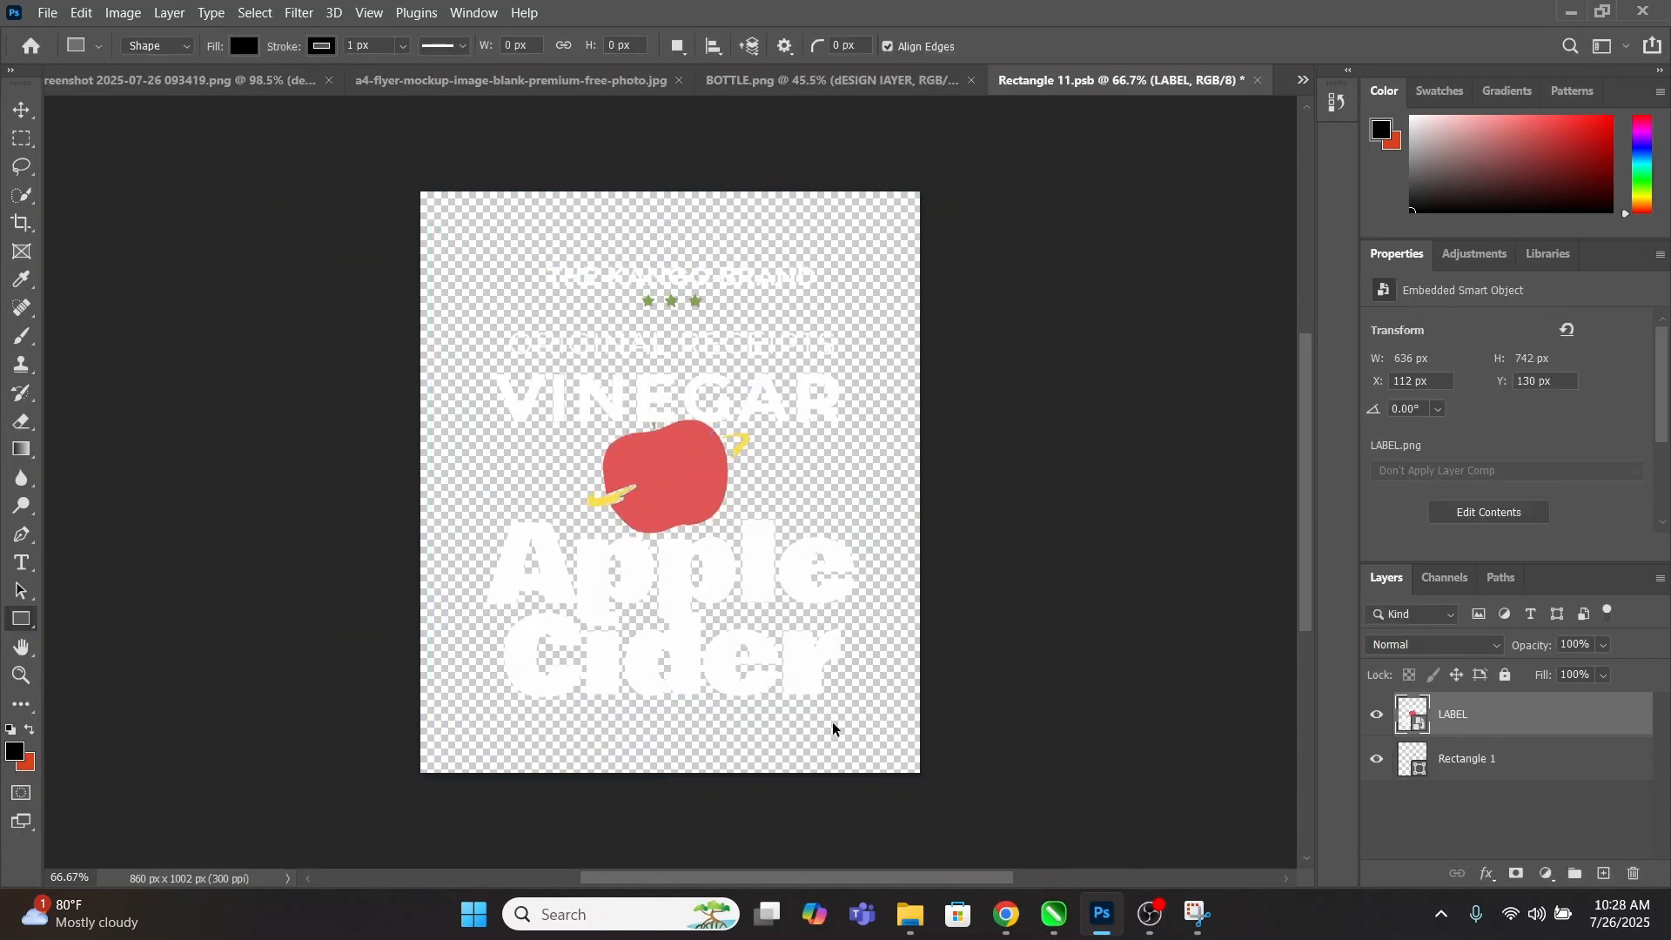
pyautogui.hotkey('ctrl', 's')
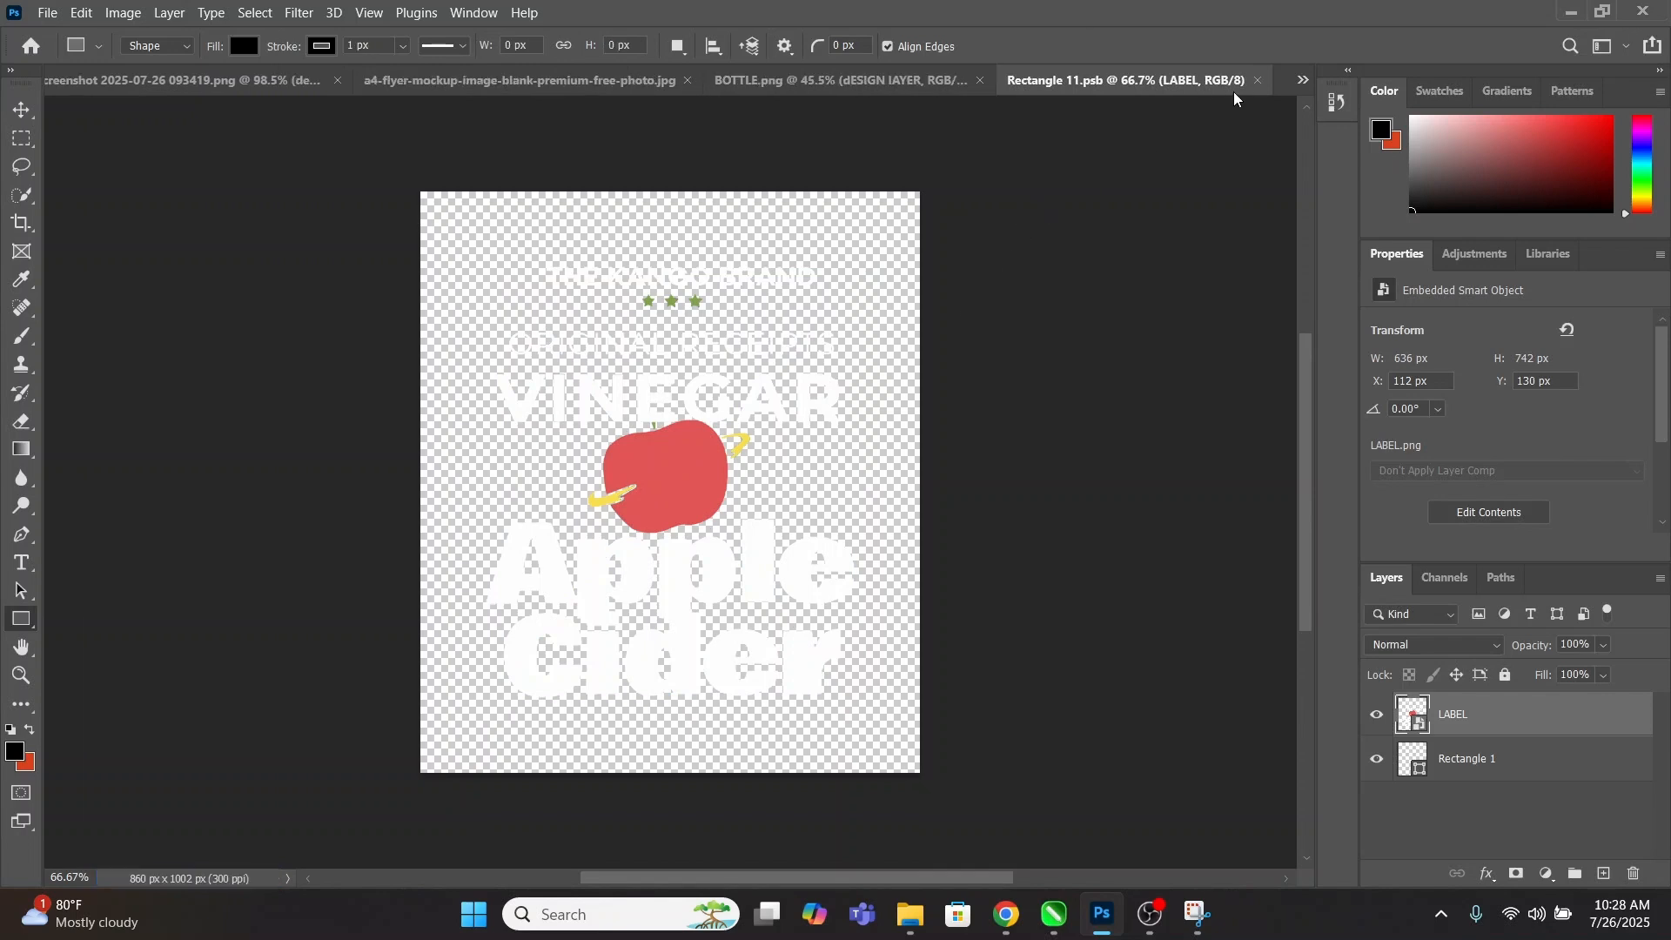
pyautogui.click(1260, 81)
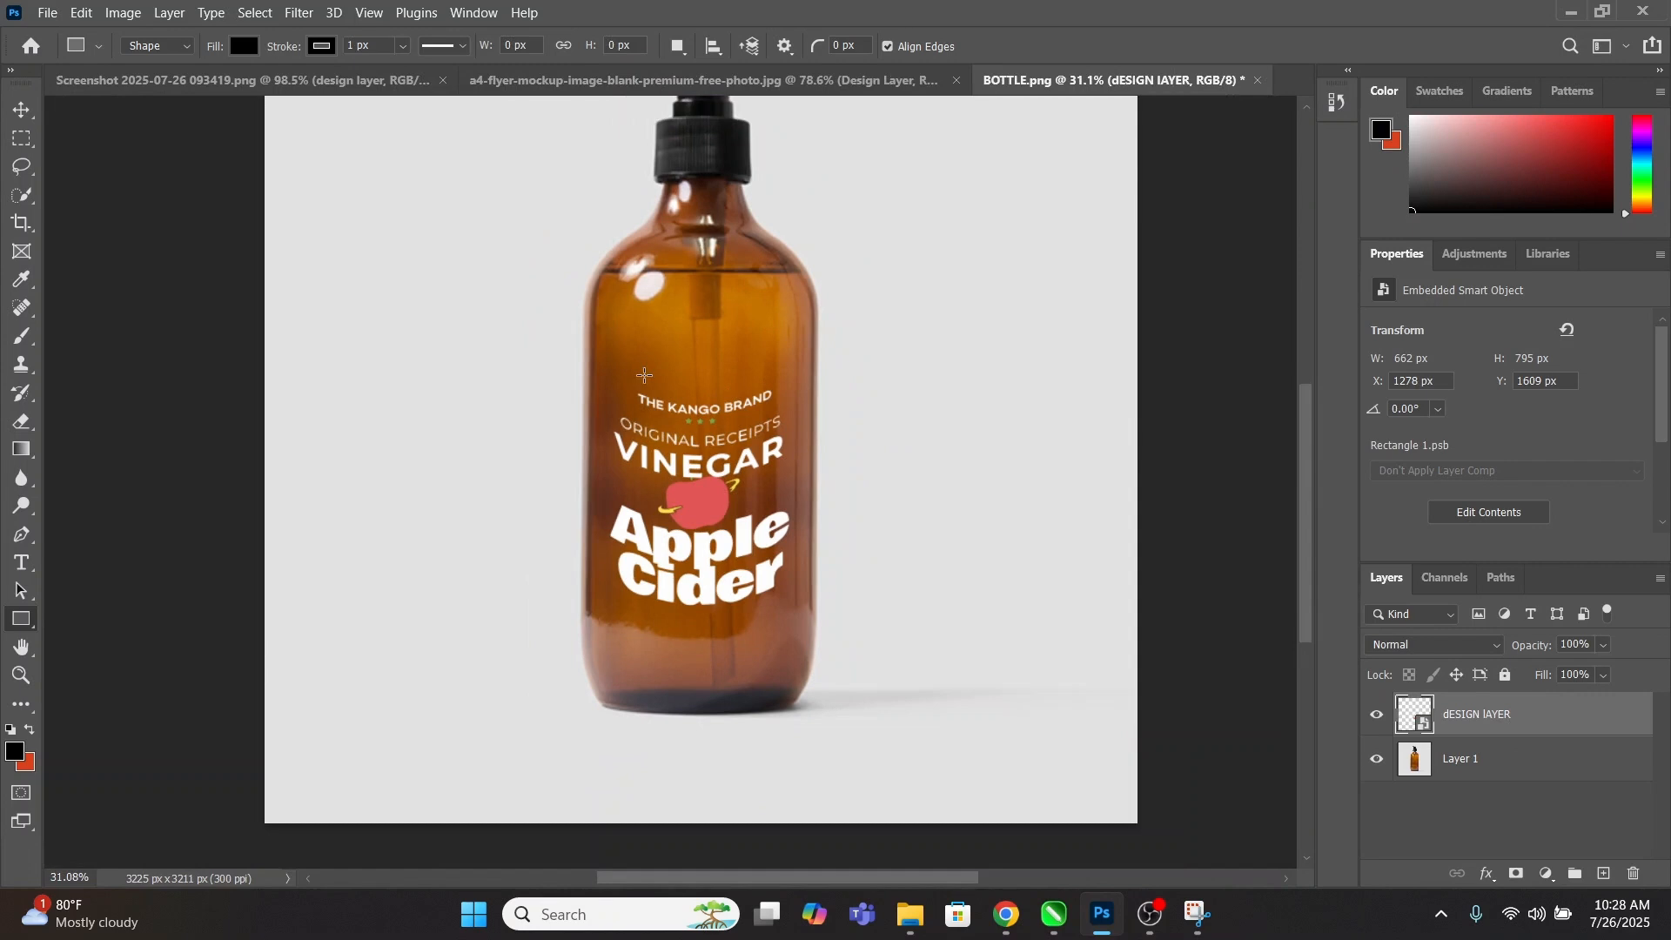
# Try successive blend modes on the bottle's design layer, from Darken through Linear Dodge (Add) and Overlay to Hard Mix.
pyautogui.scroll(1, 655, 395)
pyautogui.scroll(-1, 654, 396)
pyautogui.scroll(1, 654, 395)
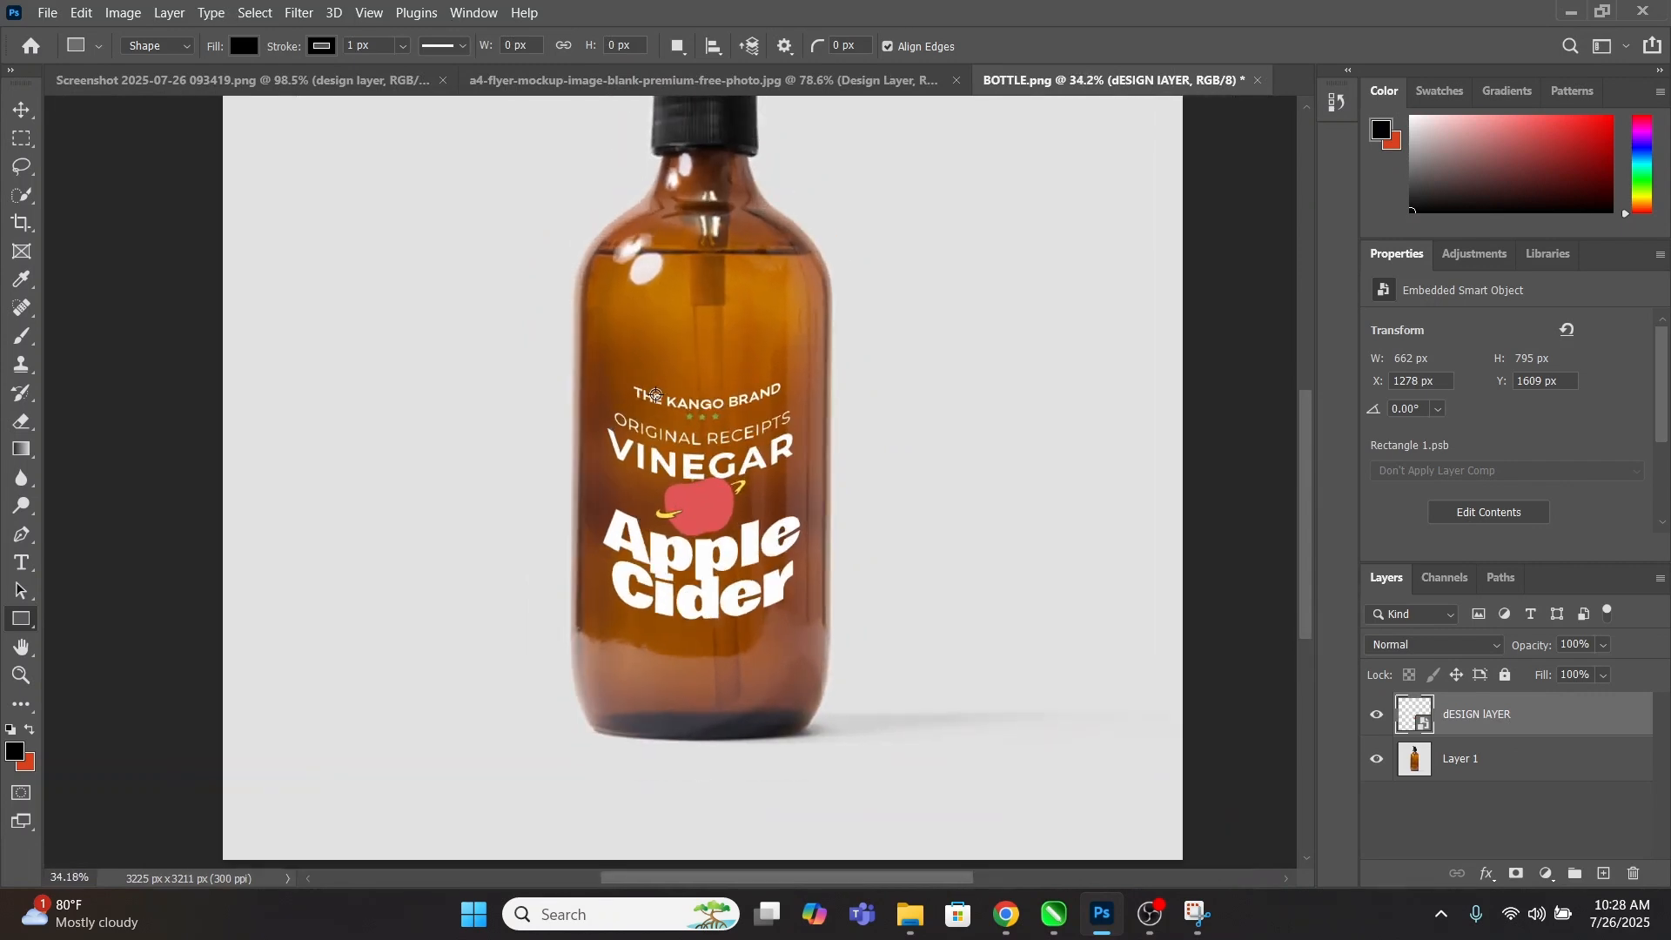
pyautogui.scroll(-1, 666, 424)
pyautogui.scroll(3, 698, 492)
pyautogui.scroll(-2, 698, 493)
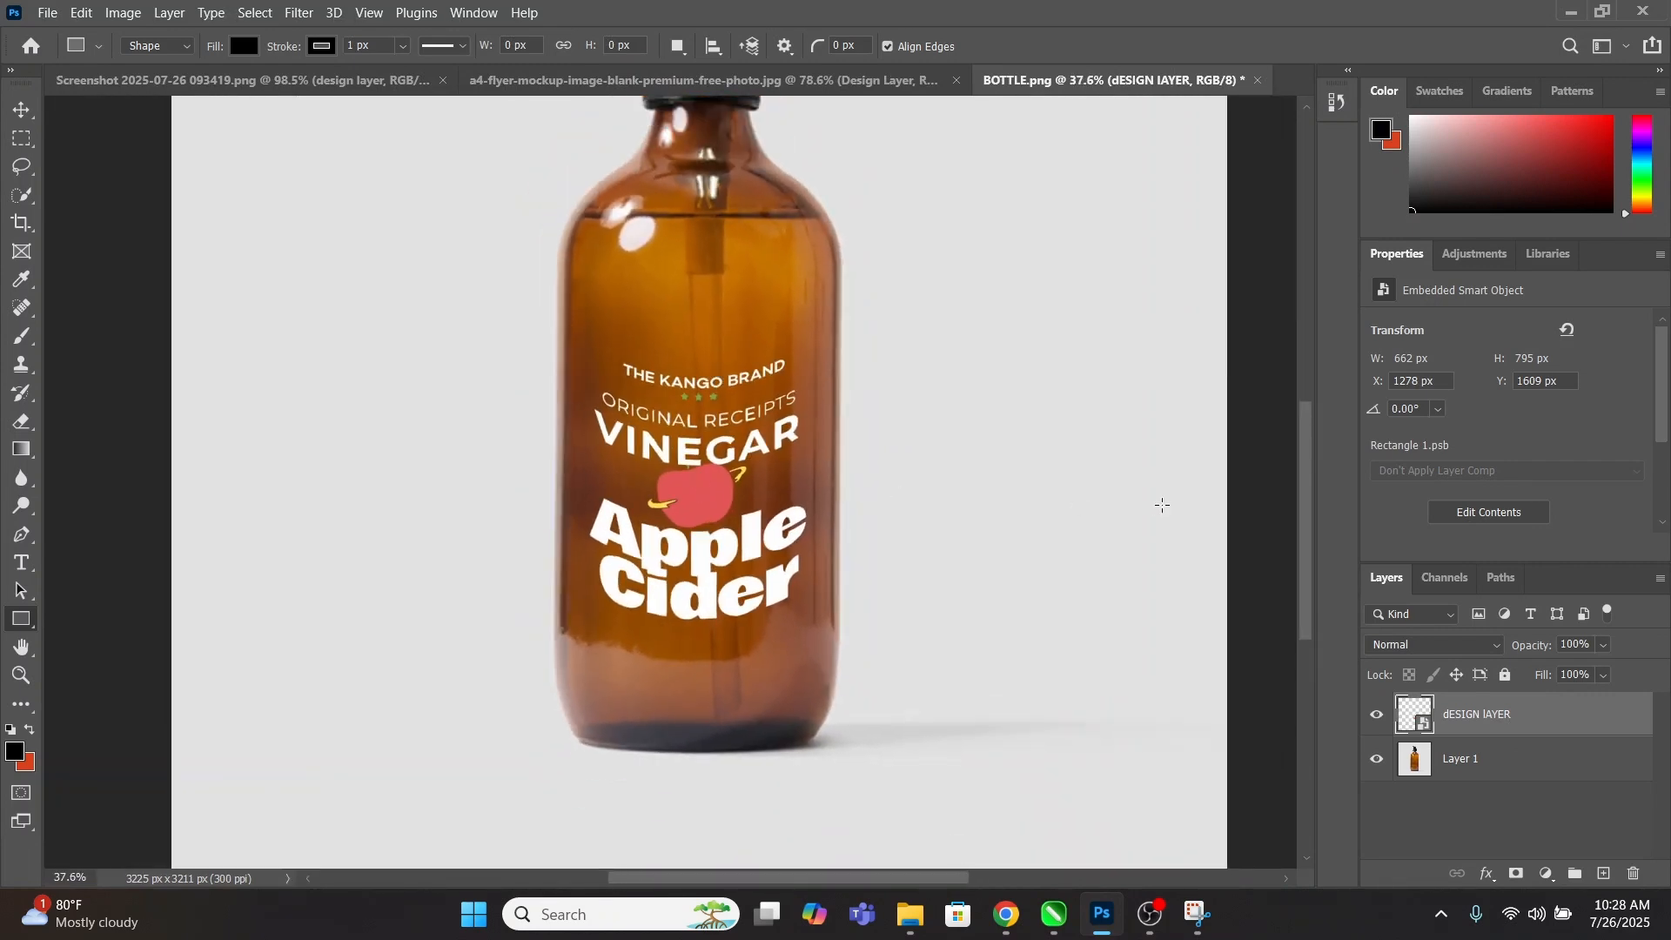
pyautogui.click(1424, 616)
pyautogui.click(1423, 617)
pyautogui.click(1427, 646)
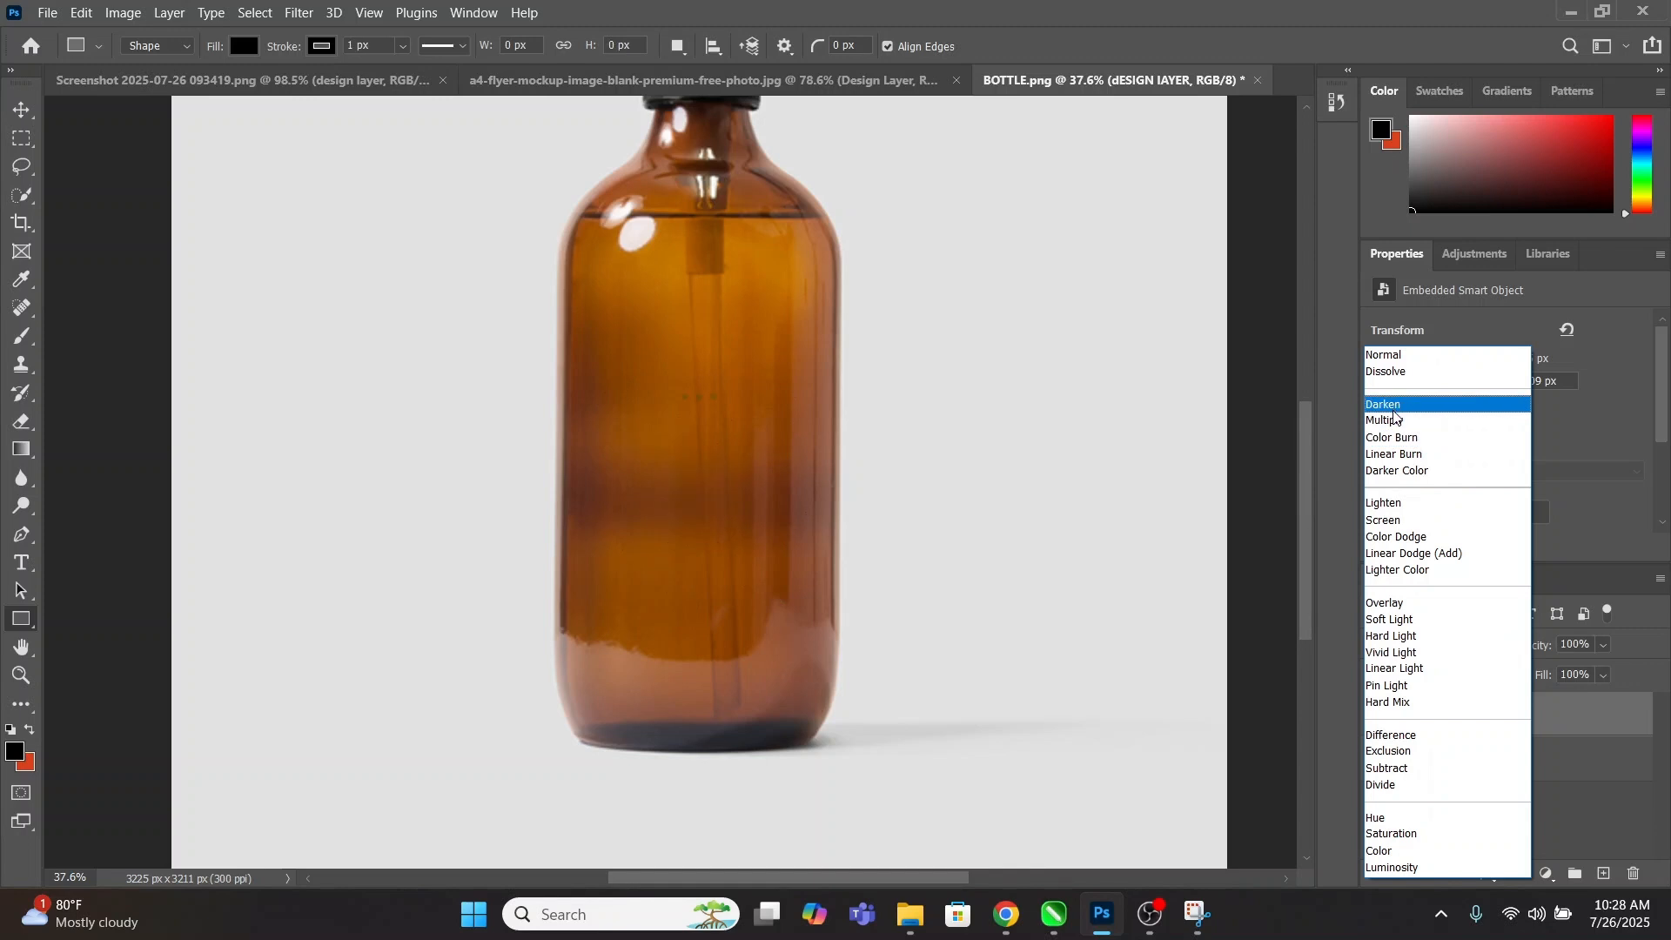
pyautogui.click(1393, 423)
pyautogui.press('Down')
pyautogui.press('Down')
pyautogui.press('Down')
pyautogui.press('Down')
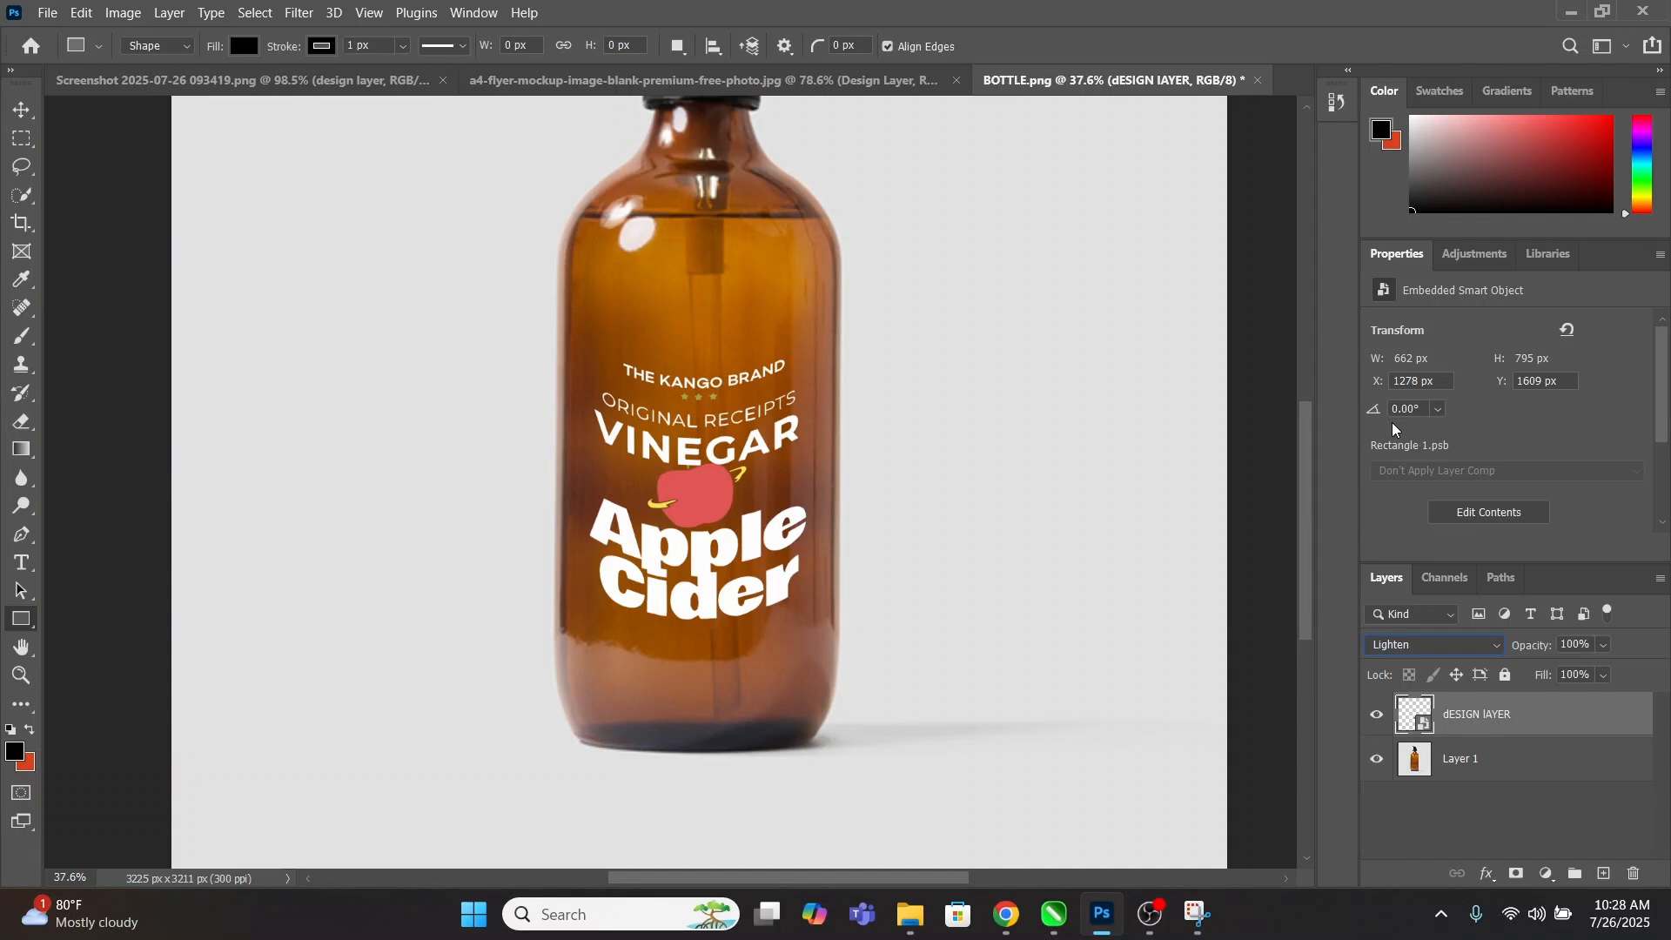
pyautogui.press('Down')
pyautogui.press('Down')
pyautogui.press('Down')
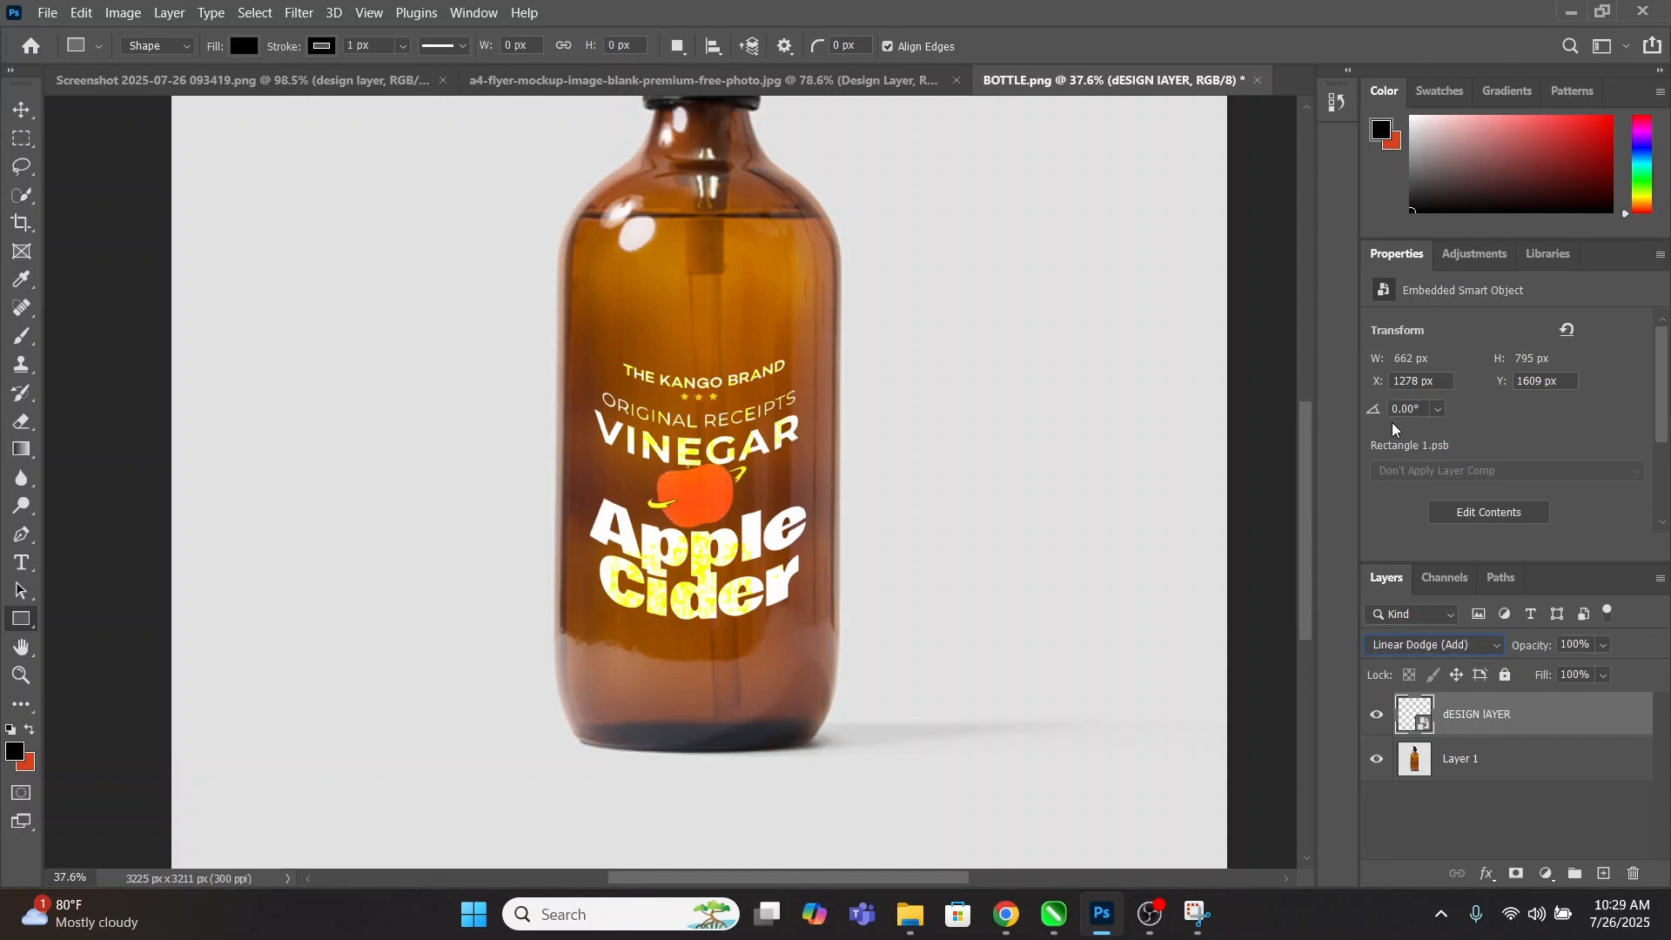
pyautogui.press('Down')
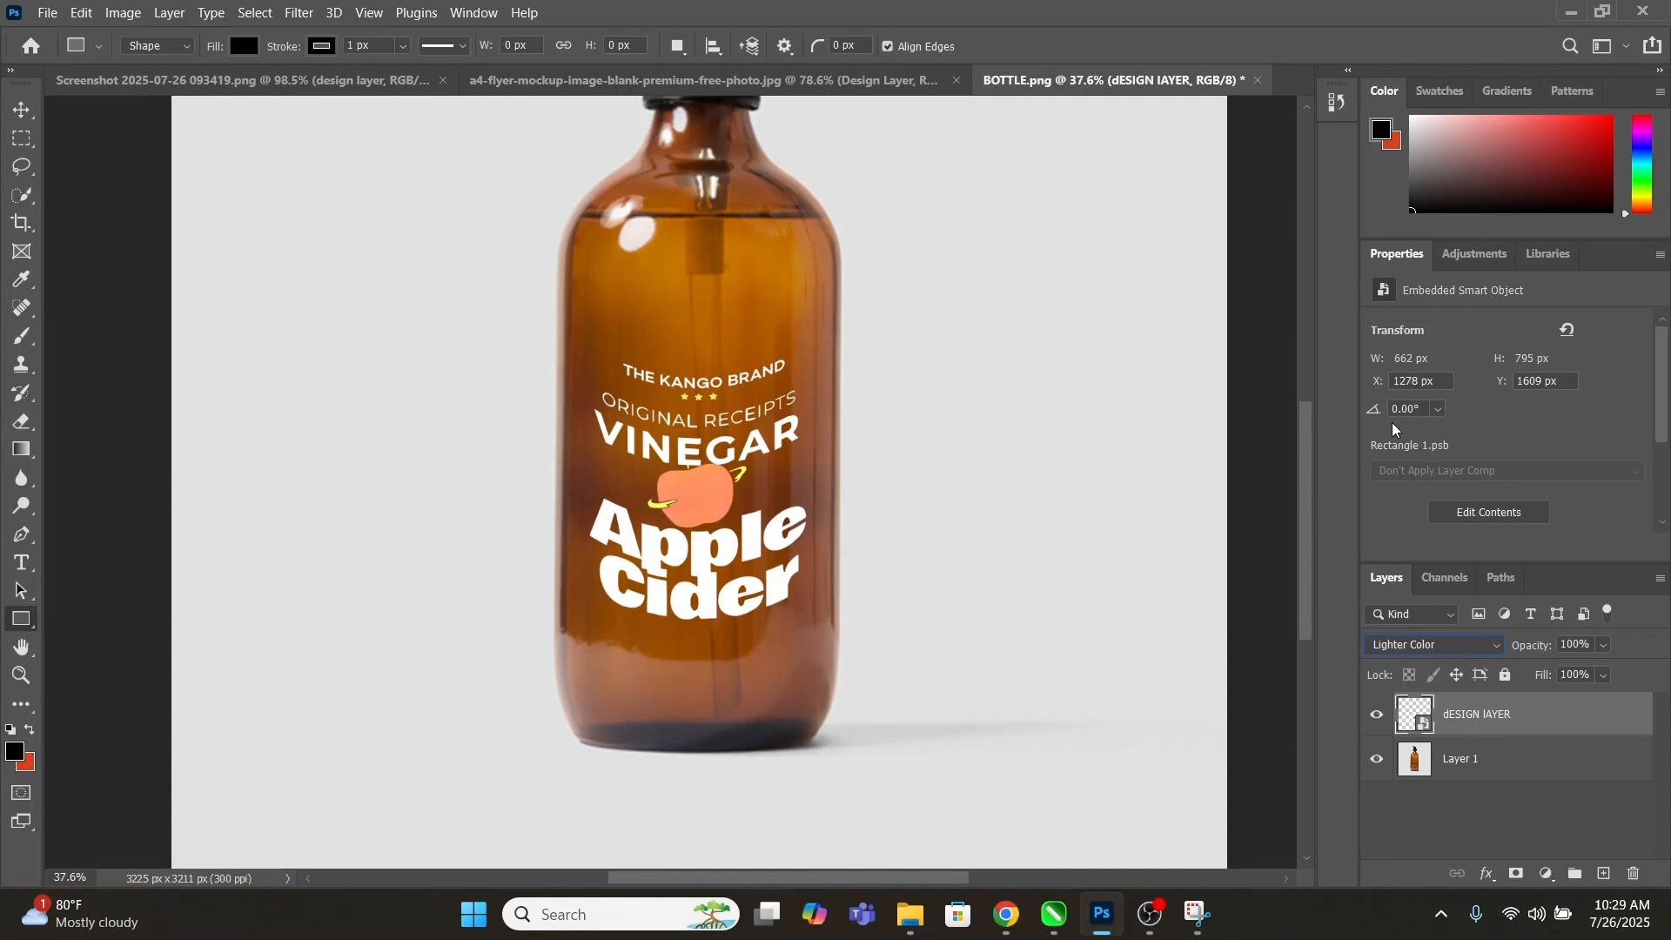
pyautogui.press('Down')
pyautogui.press('Down')
pyautogui.press('Down')
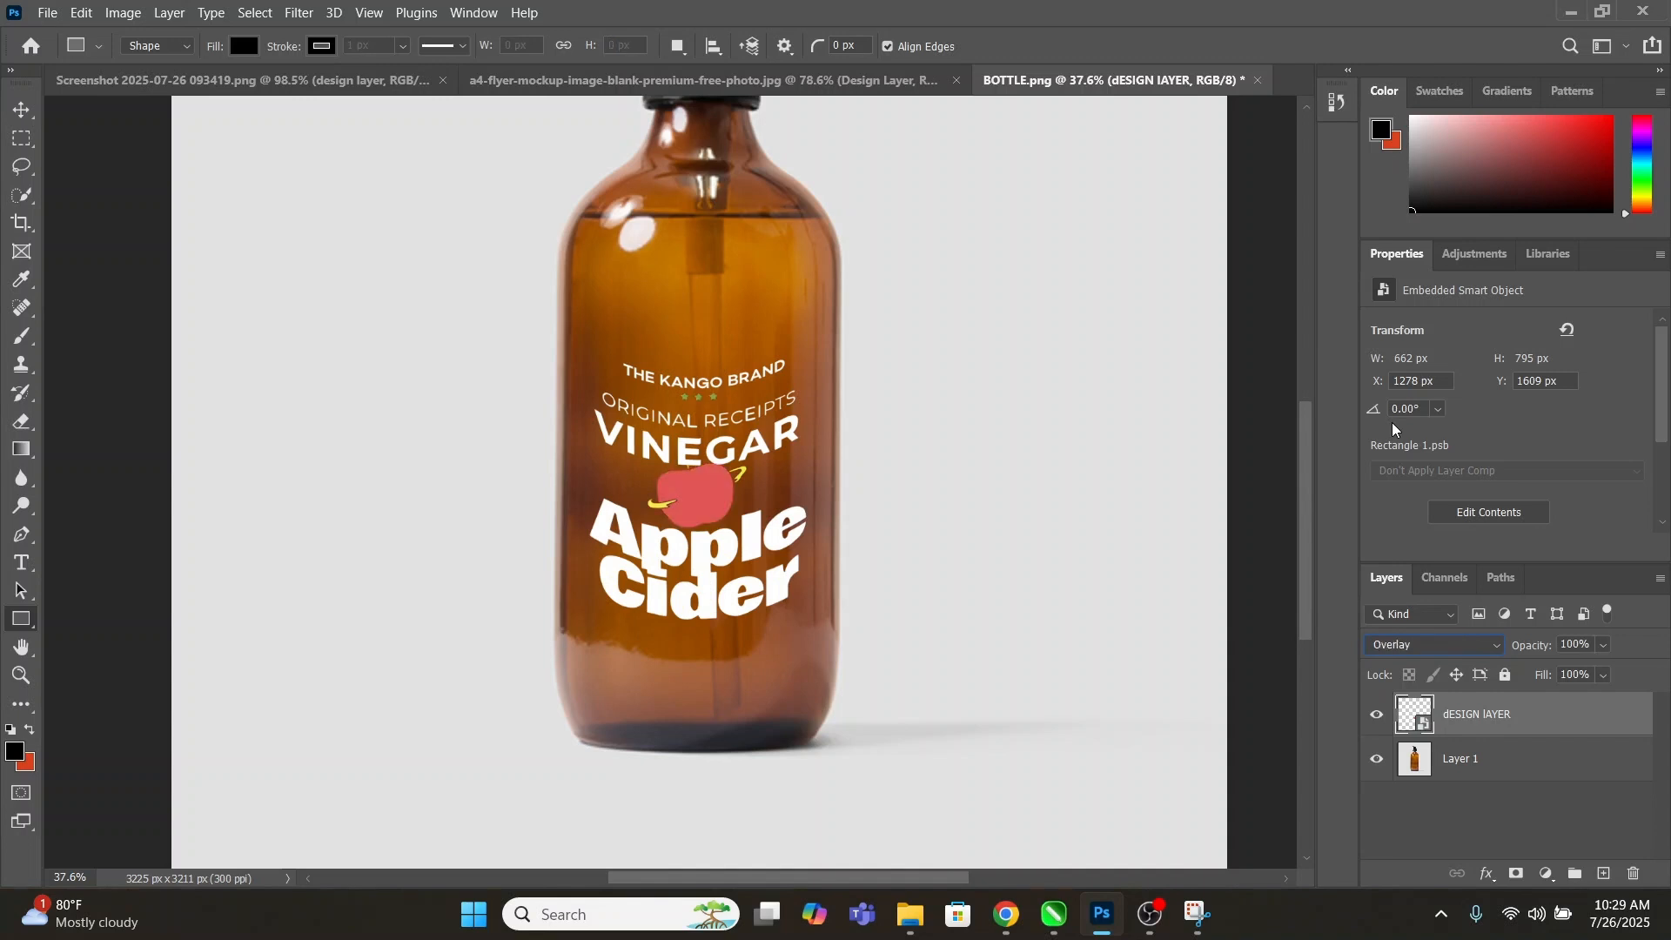
pyautogui.press('Down')
pyautogui.press('Down')
pyautogui.press('Down')
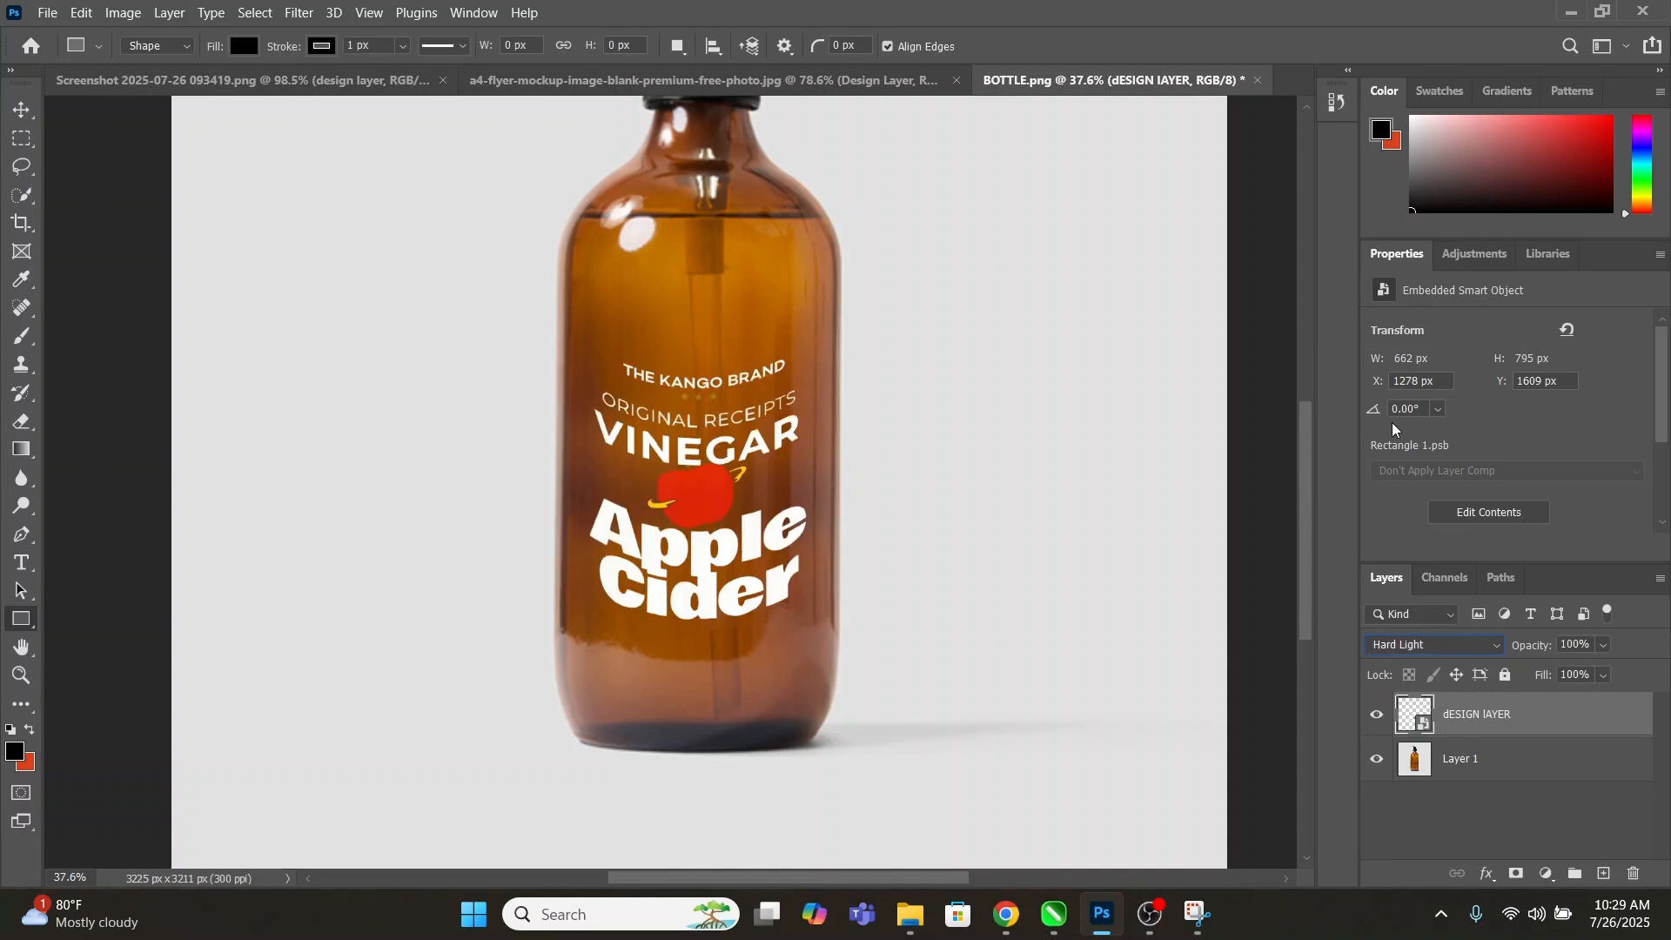
pyautogui.press('Down')
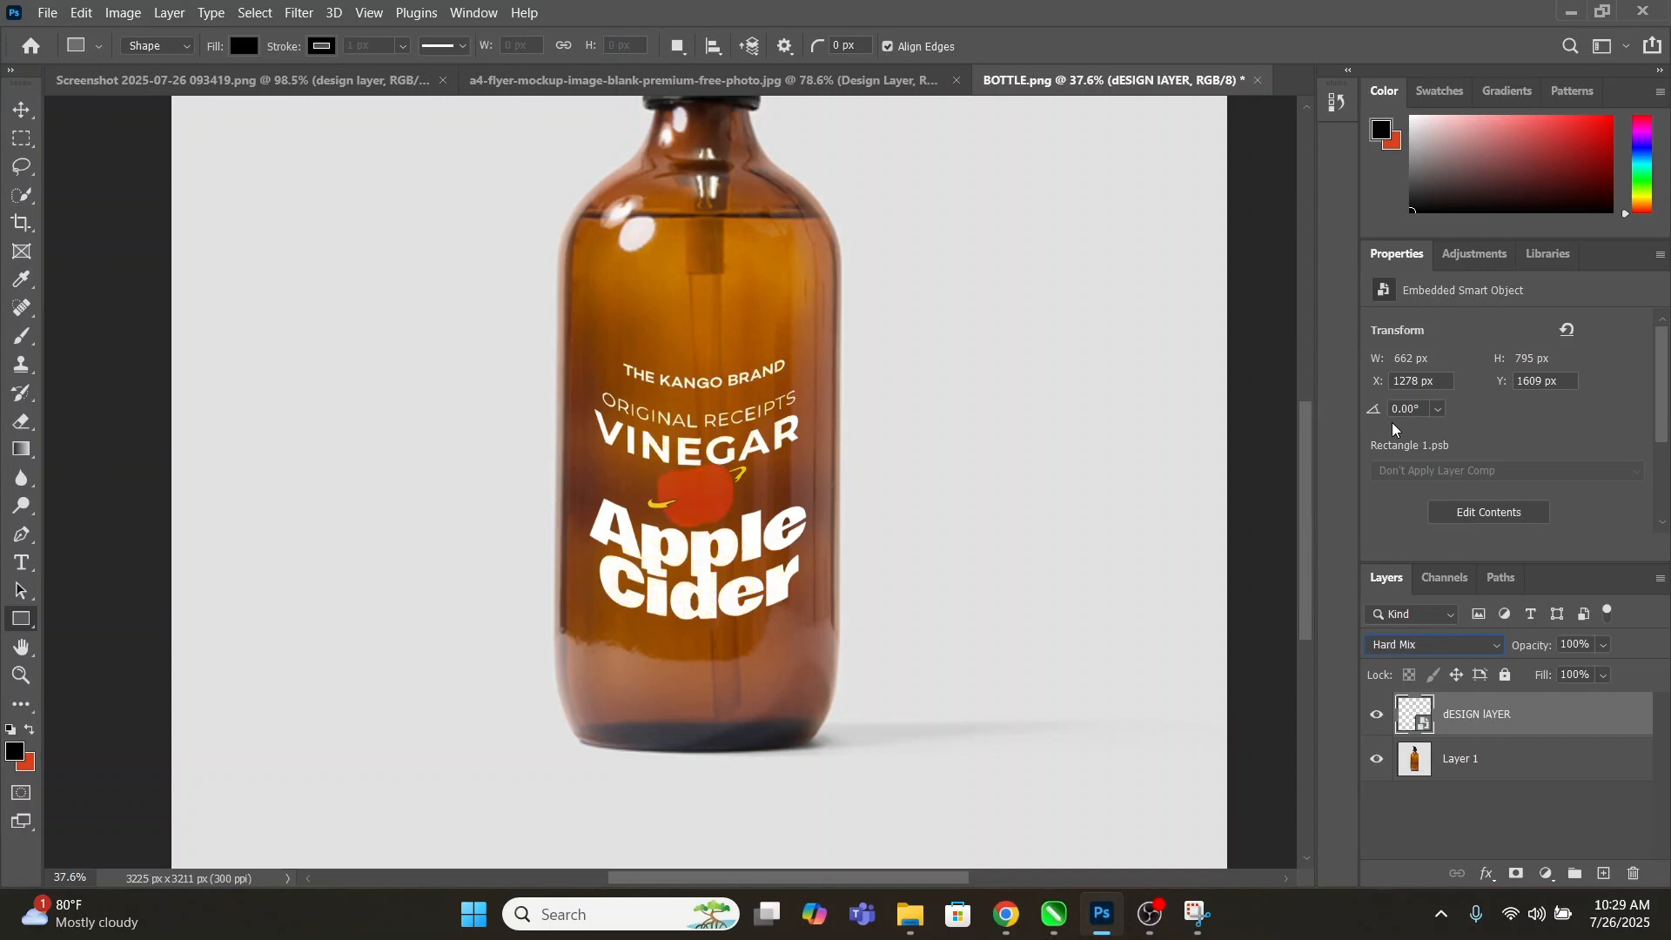
# Go back through the blend modes and set the bottle's design layer to Hard Light.
pyautogui.press('Up')
pyautogui.press('Up')
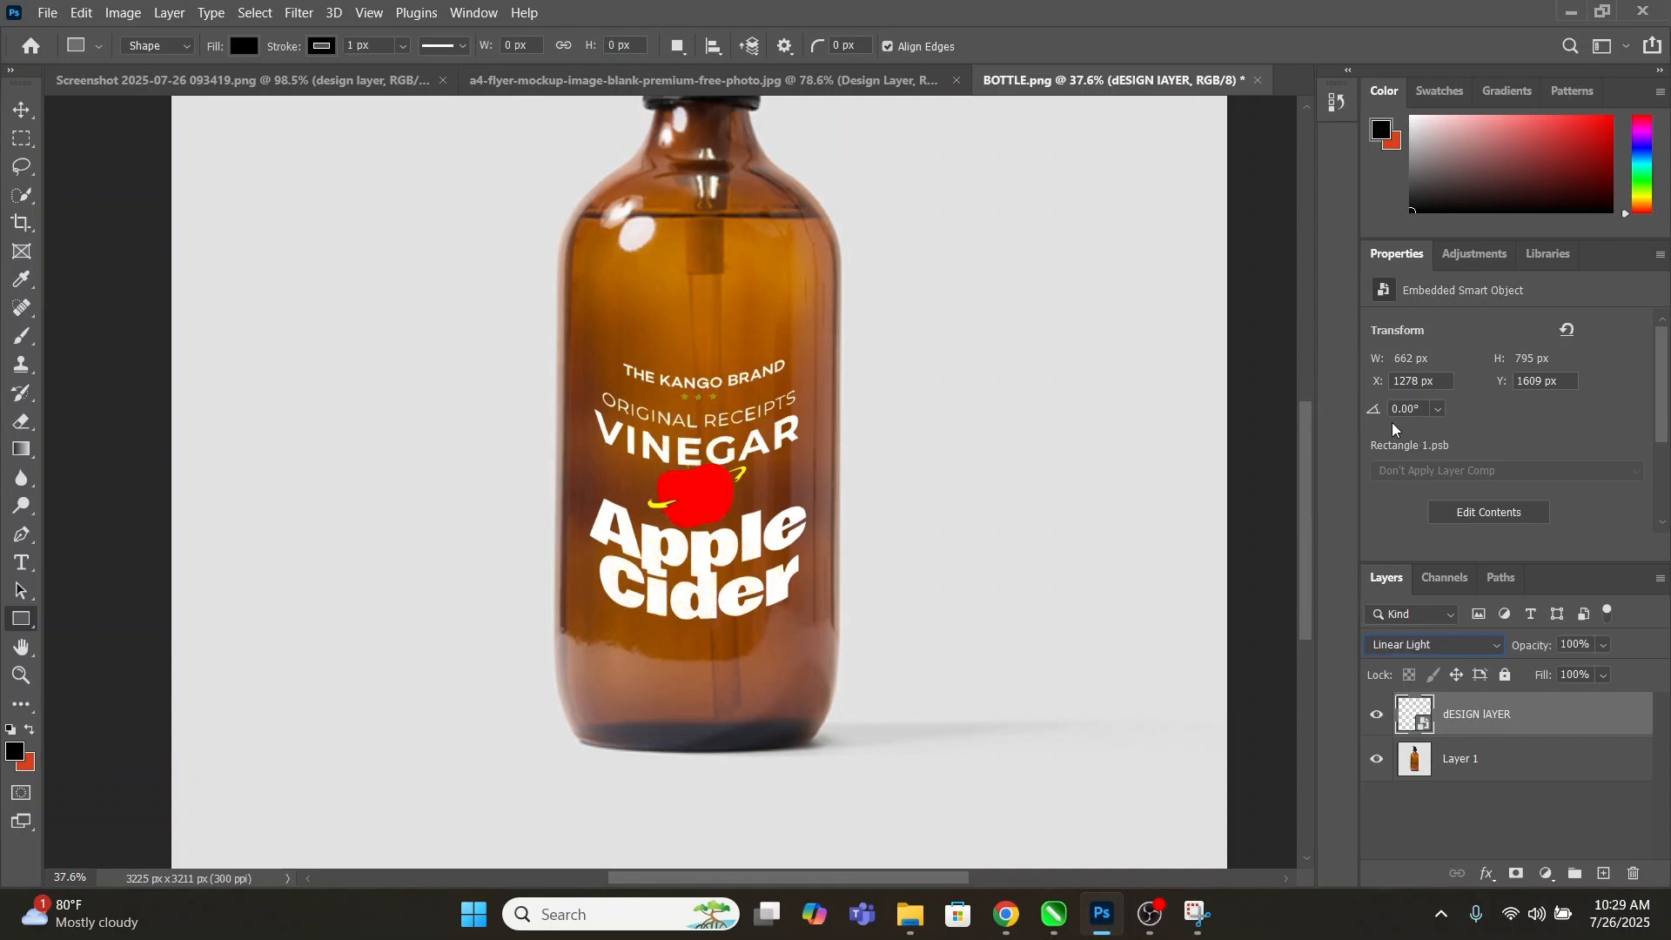
pyautogui.press('Up')
pyautogui.press('Up')
pyautogui.press('Up')
pyautogui.press('Up')
pyautogui.press('Up')
pyautogui.press('Up')
pyautogui.press('Up')
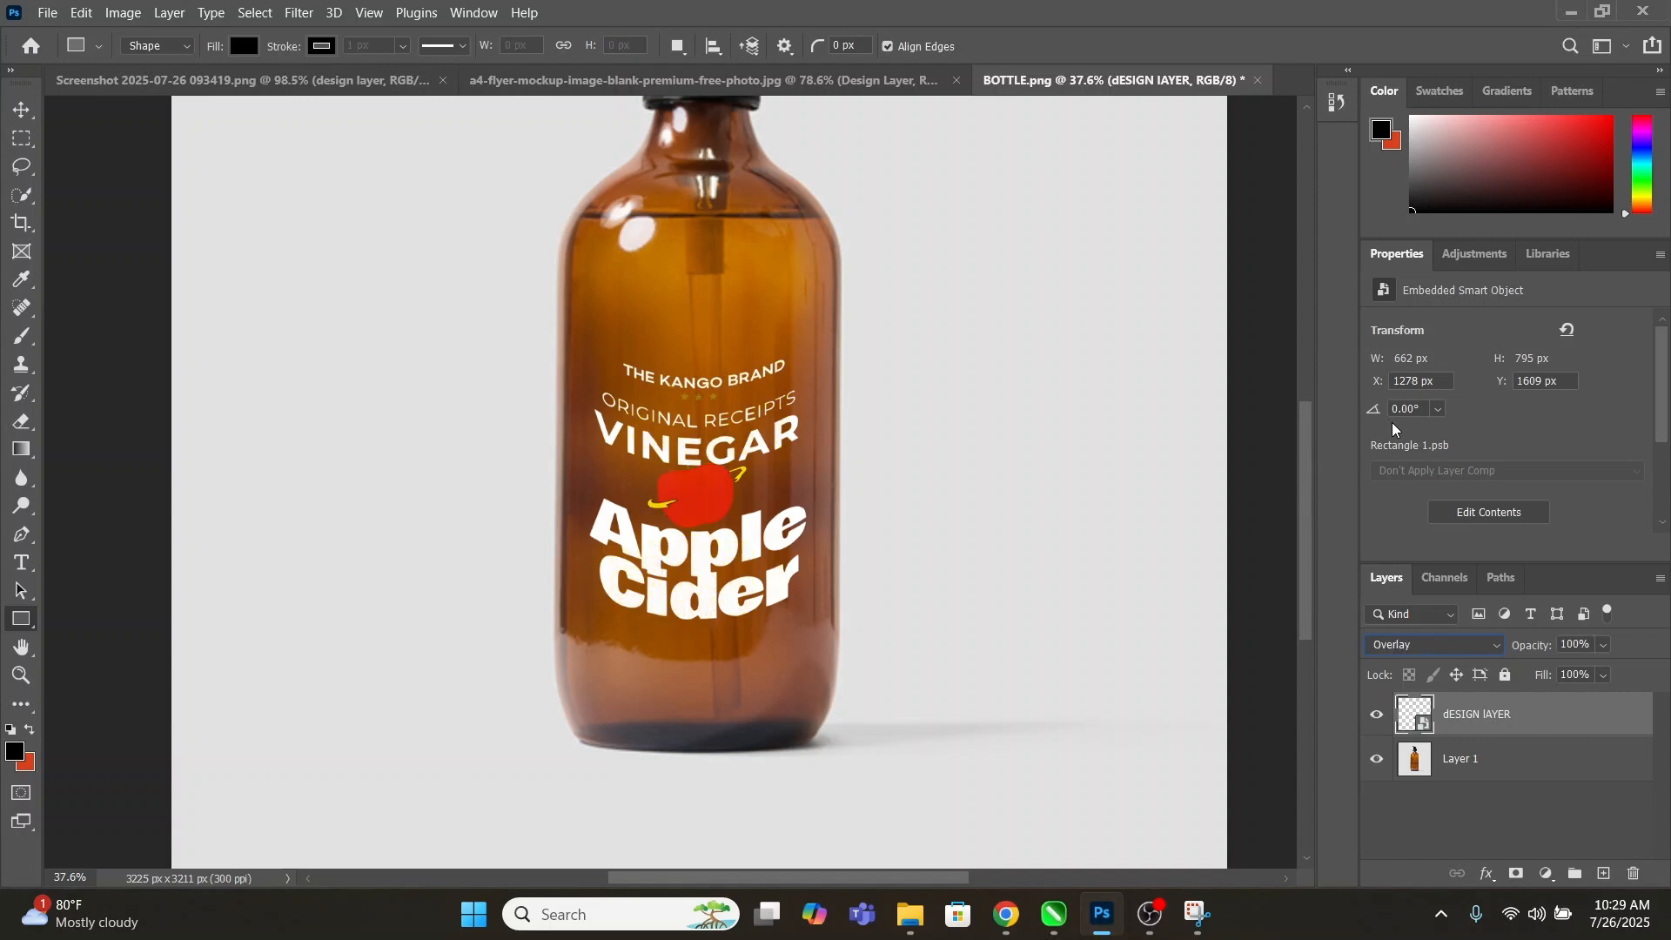
pyautogui.press('Down')
pyautogui.press('Down')
pyautogui.press('Down')
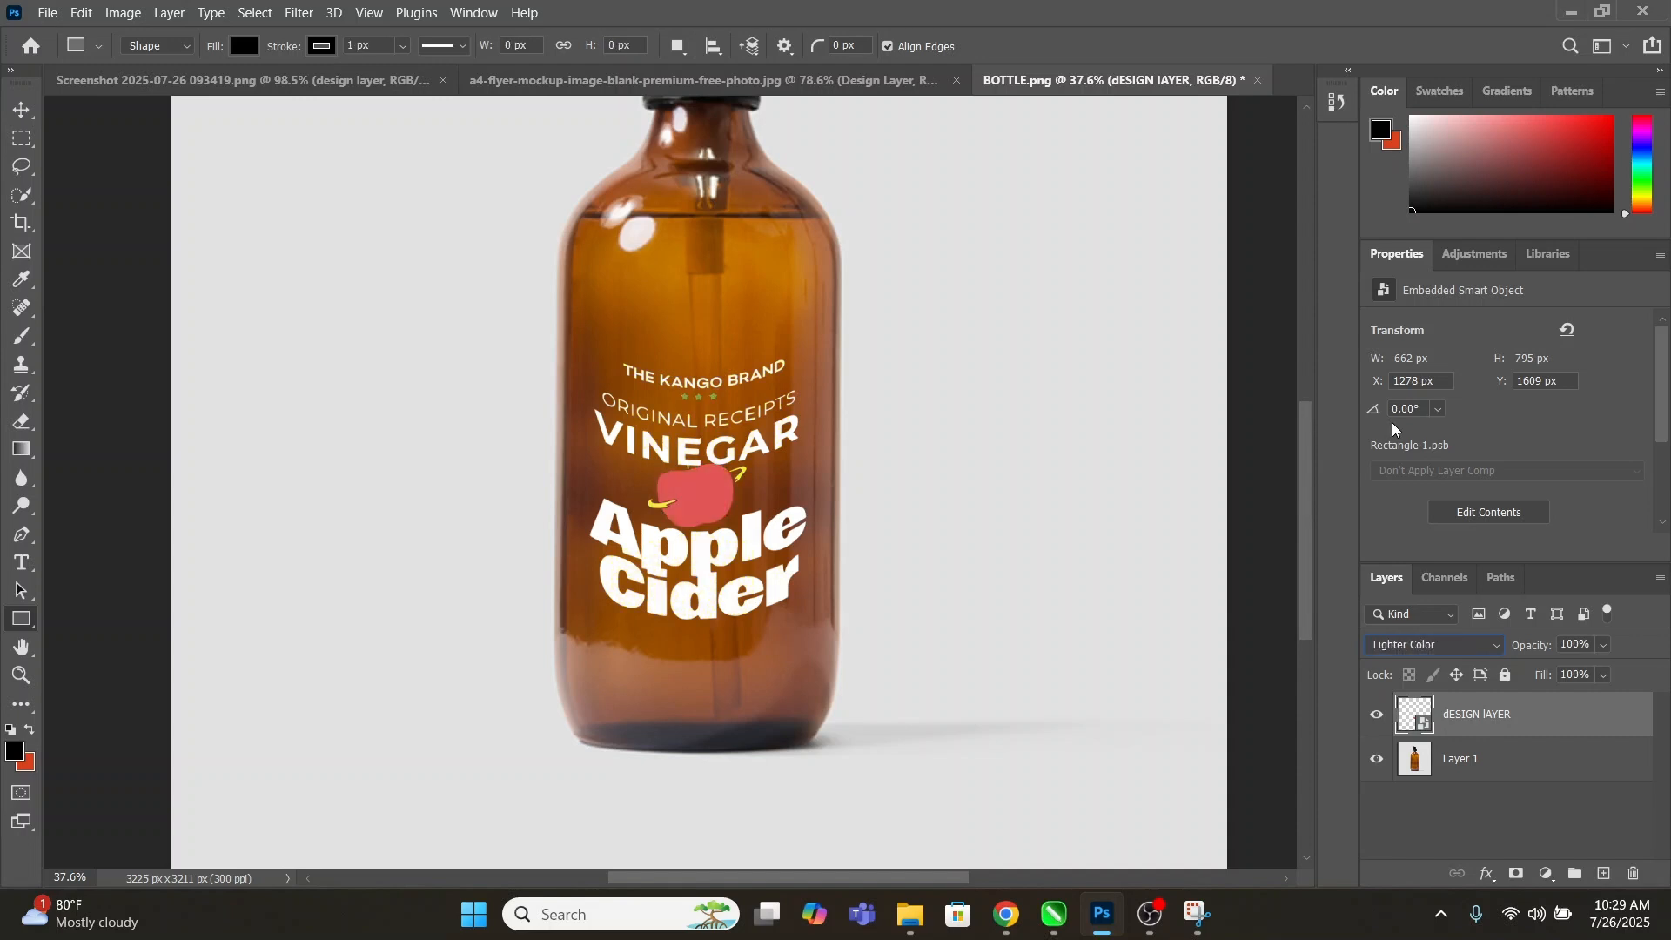
pyautogui.press('Down')
pyautogui.press('Down')
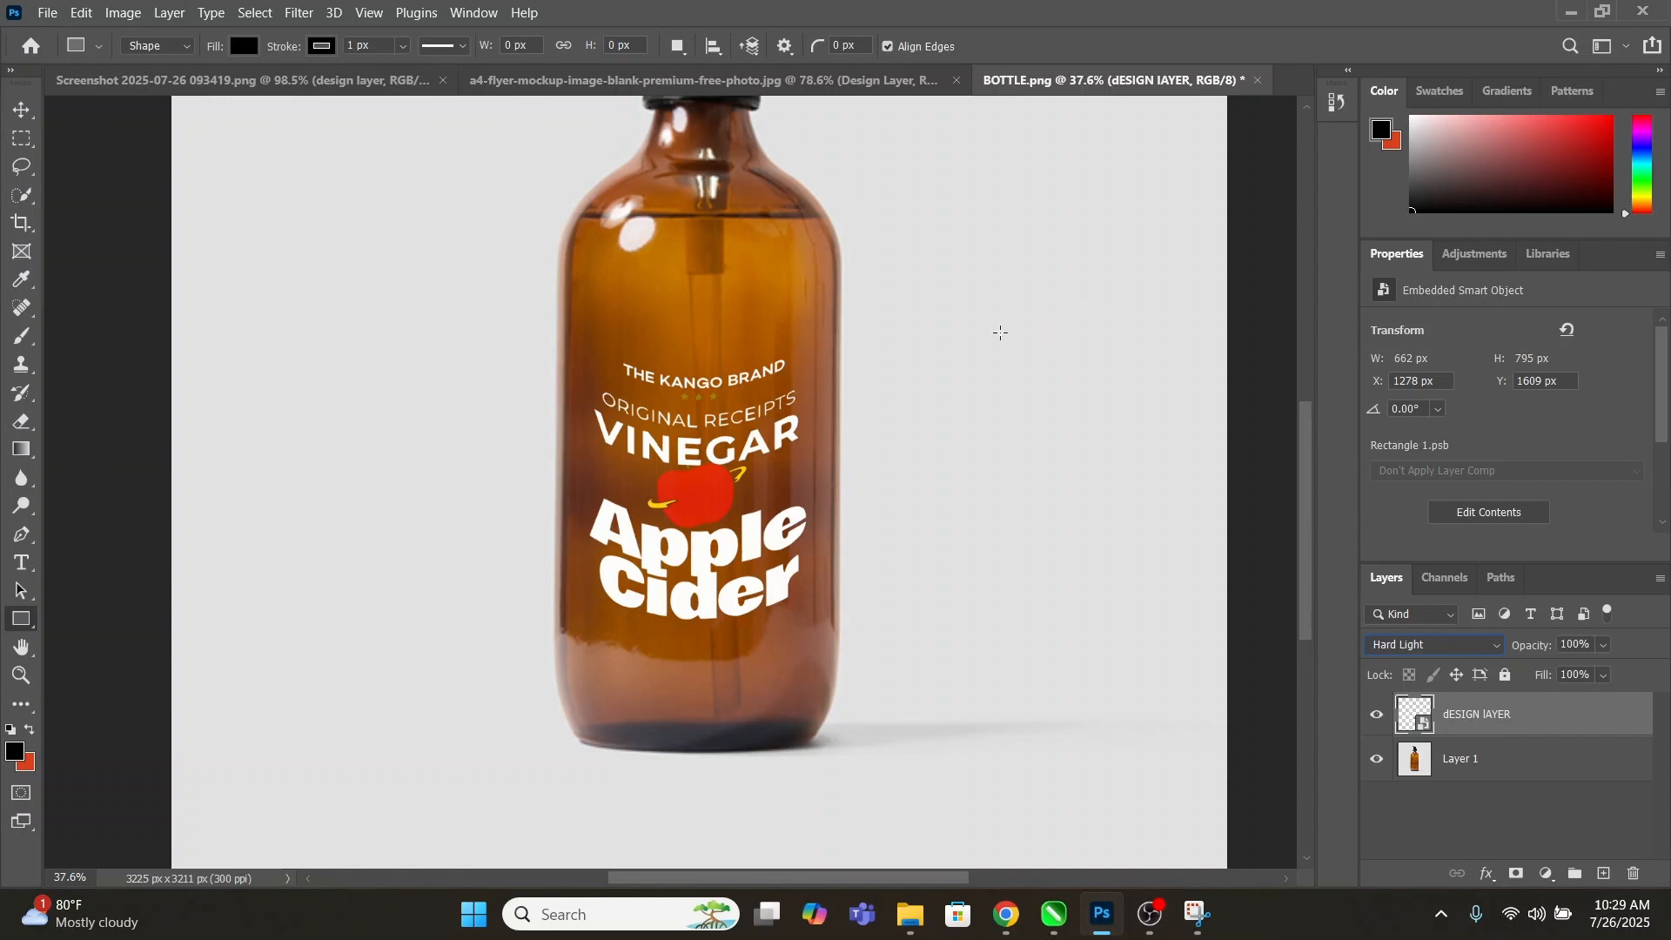
pyautogui.press('alt')
pyautogui.press('v')
pyautogui.hotkey('ctrl', '0')
pyautogui.scroll(-2, 802, 503)
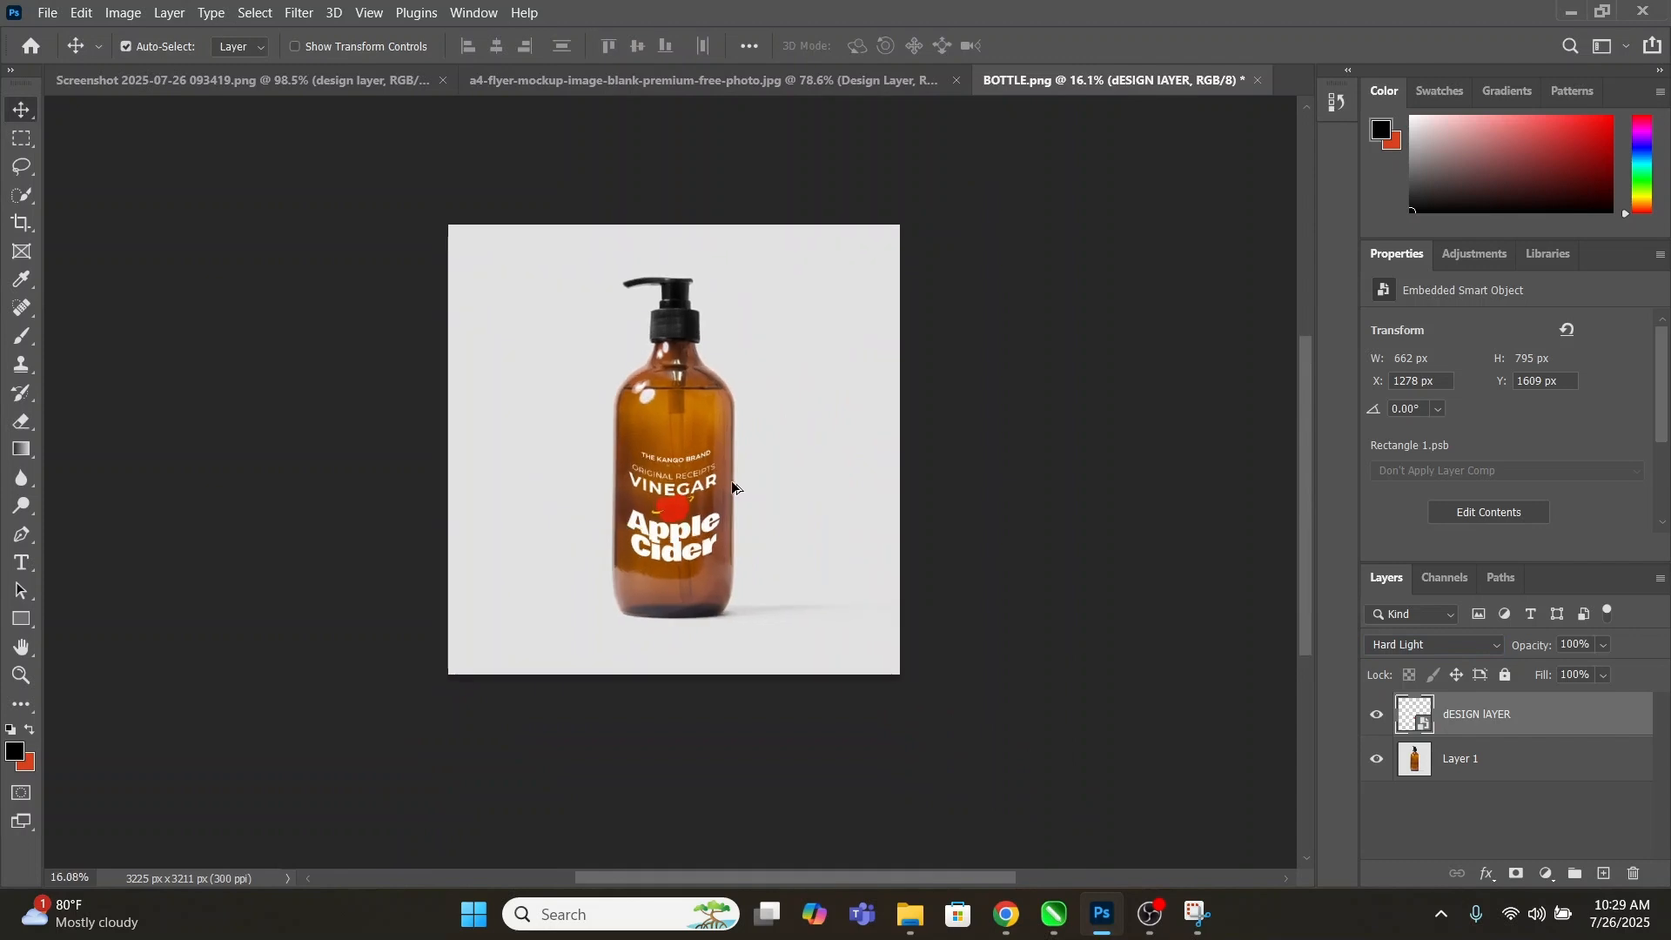